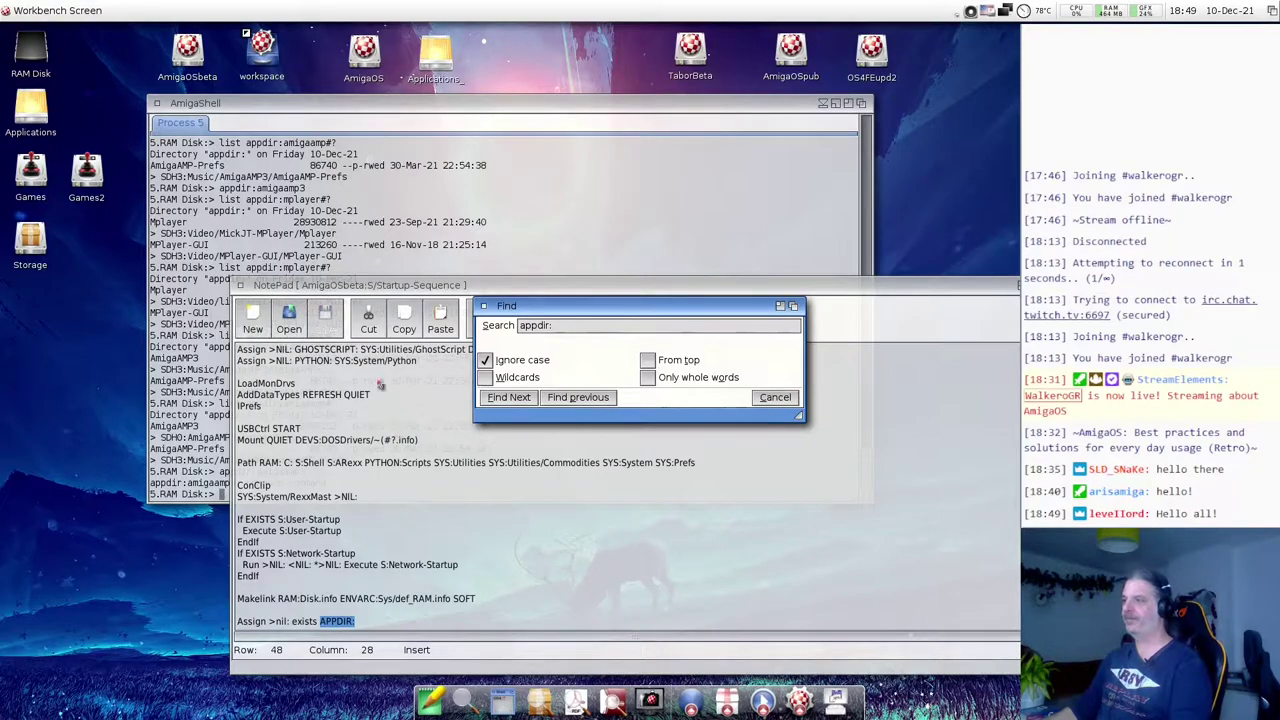
# - Dismiss the search and examine the APPDIR: assign check and Path ADD lines near the end of Startup-Sequence
pyautogui.click(484, 305)
pyautogui.scroll(-3, 405, 474)
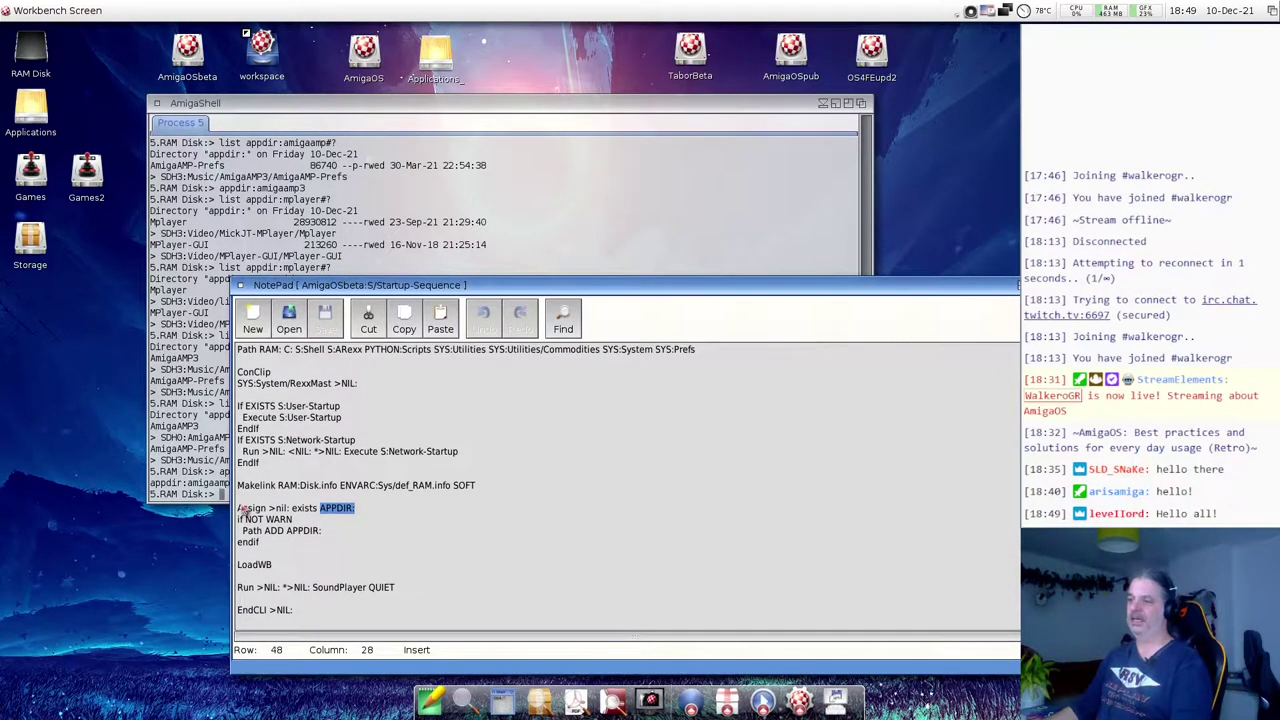
pyautogui.moveTo(240, 508); pyautogui.dragTo(428, 511)
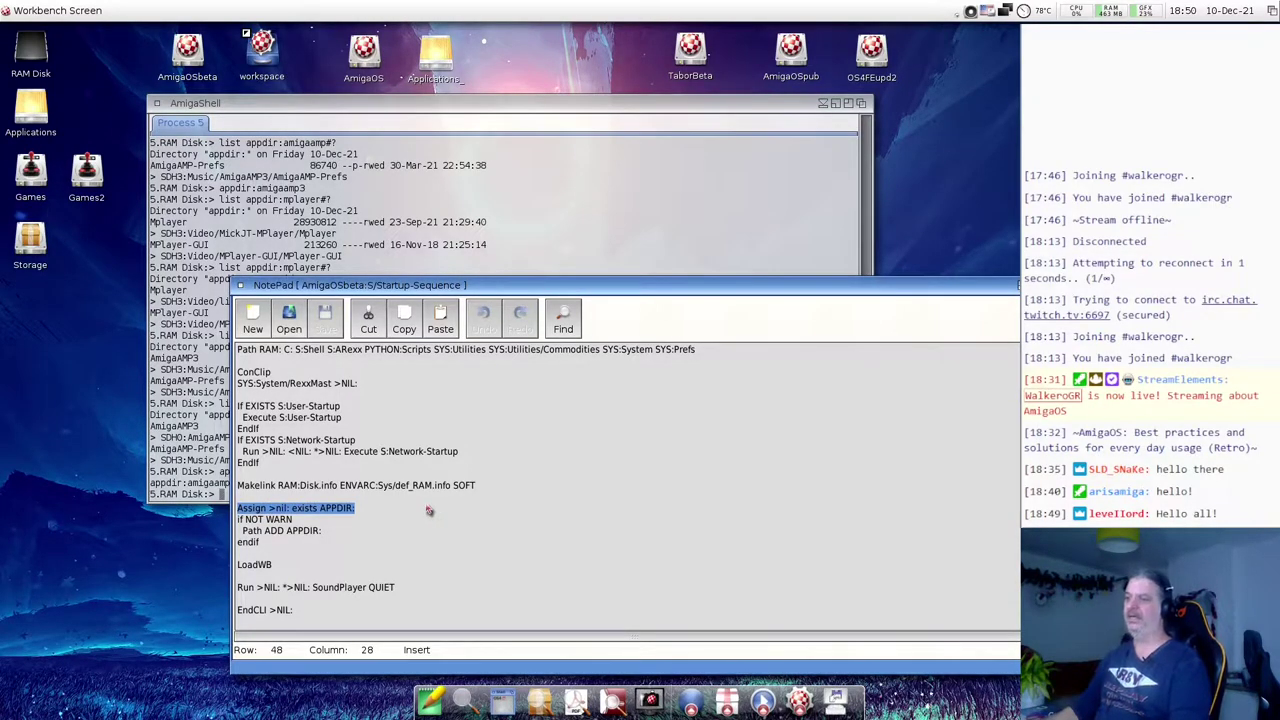
pyautogui.doubleClick(308, 533)
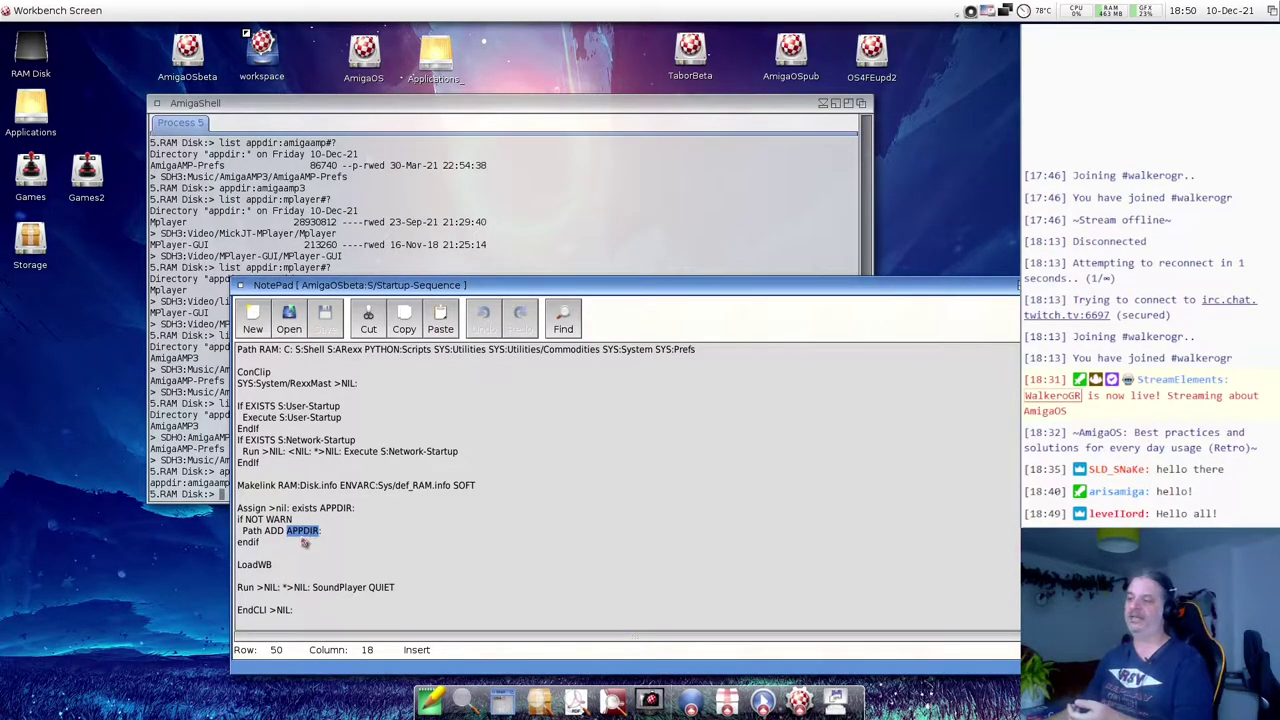
pyautogui.click(300, 540)
pyautogui.moveTo(320, 532); pyautogui.dragTo(230, 533)
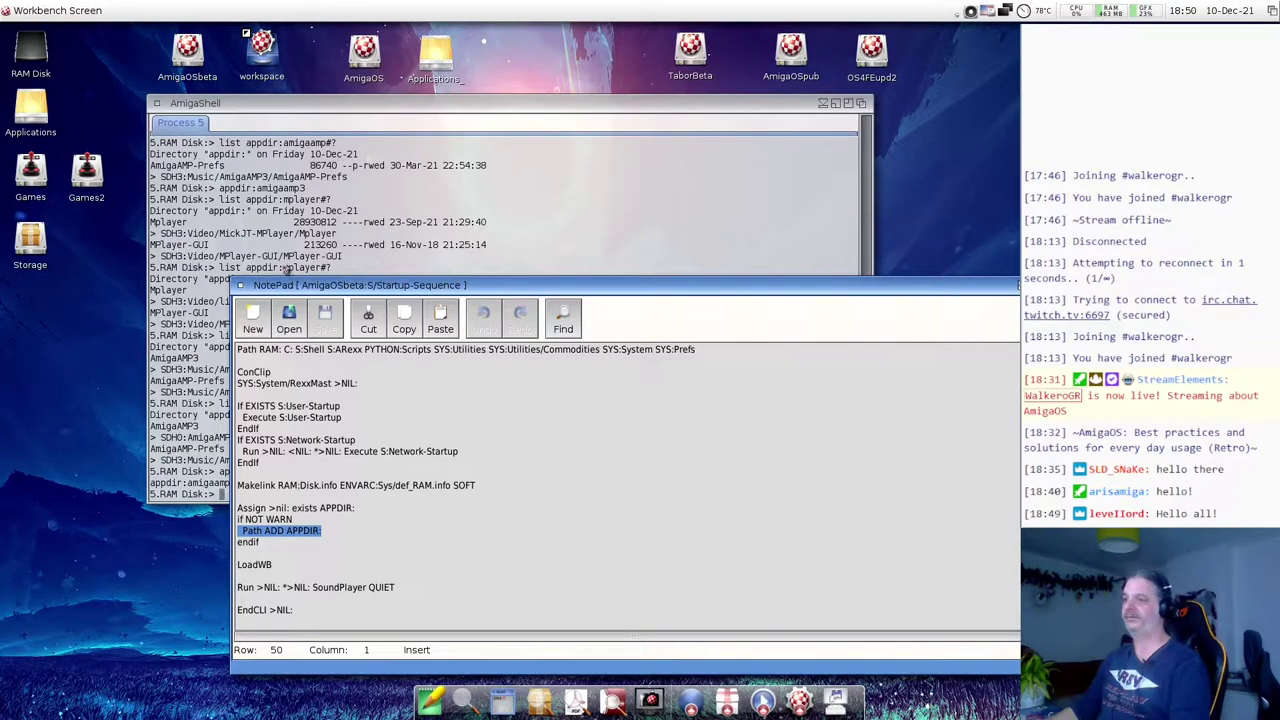
# - Close the Startup-Sequence document and the AmigaShell window
pyautogui.click(242, 286)
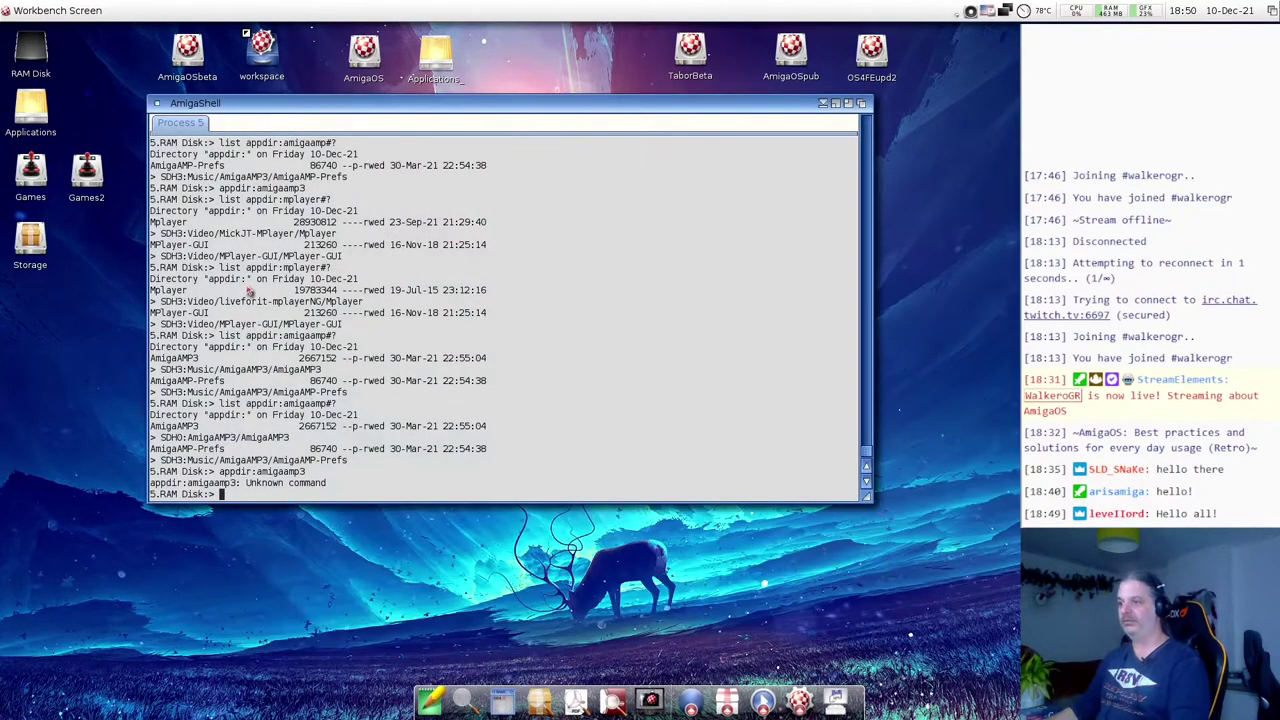
pyautogui.click(156, 104)
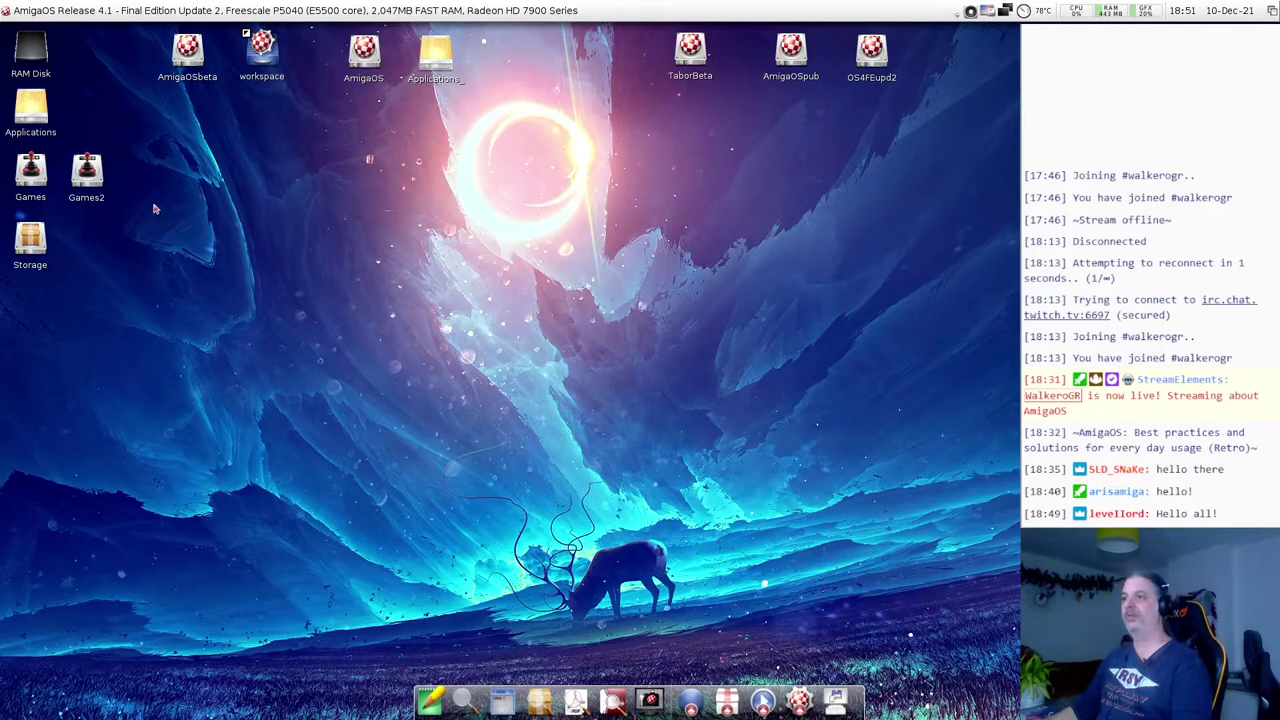
# - Open the Music drawer on the Applications volume and move its window slightly higher on the desktop
pyautogui.doubleClick(40, 110)
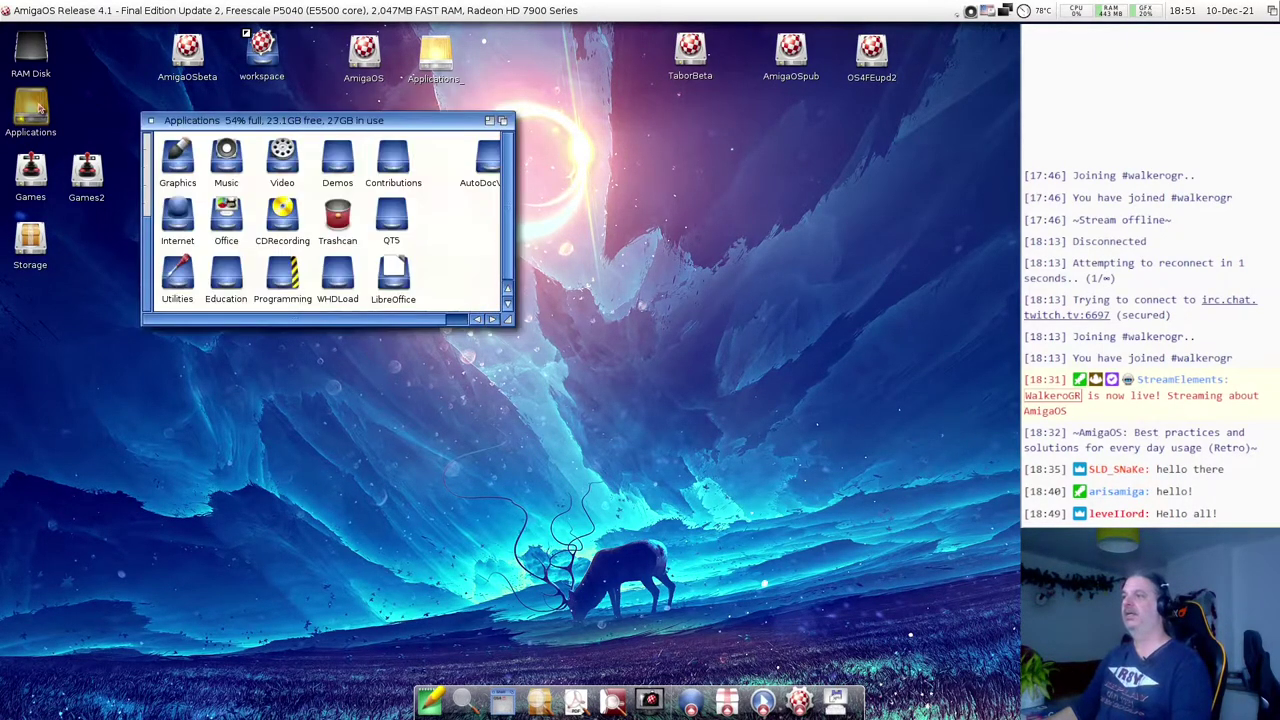
pyautogui.doubleClick(229, 162)
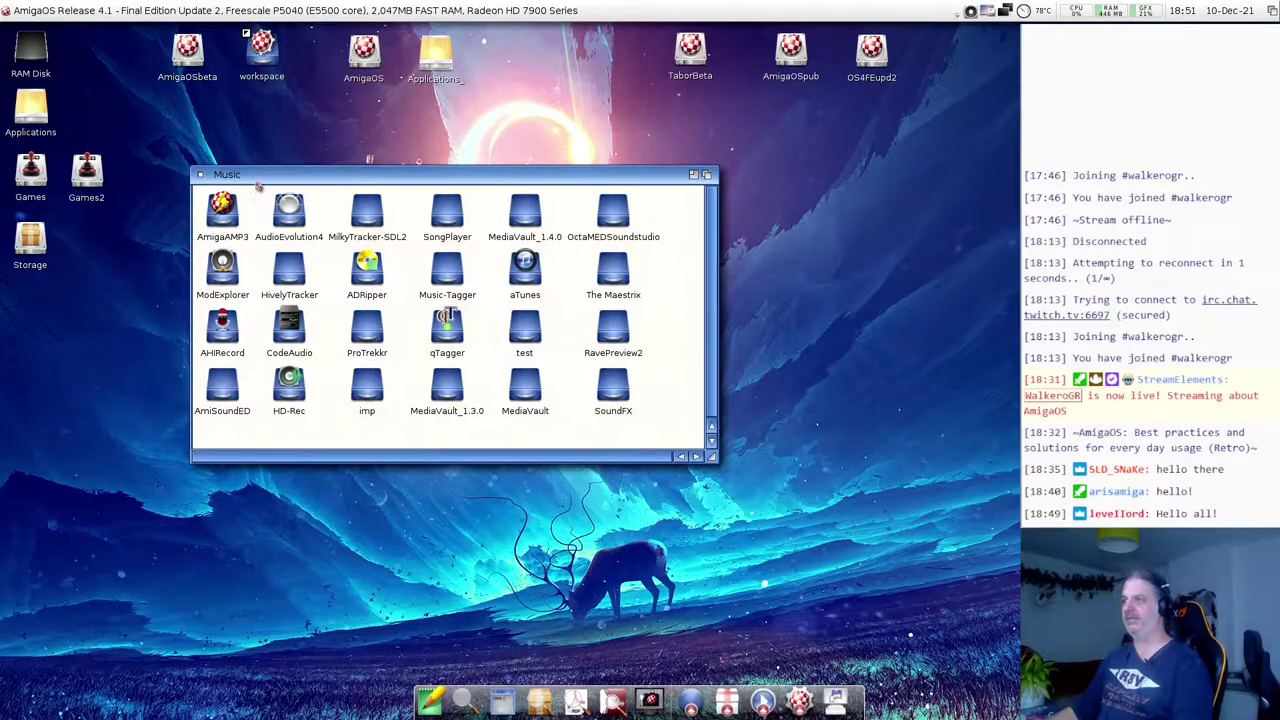
pyautogui.moveTo(258, 180); pyautogui.dragTo(250, 143)
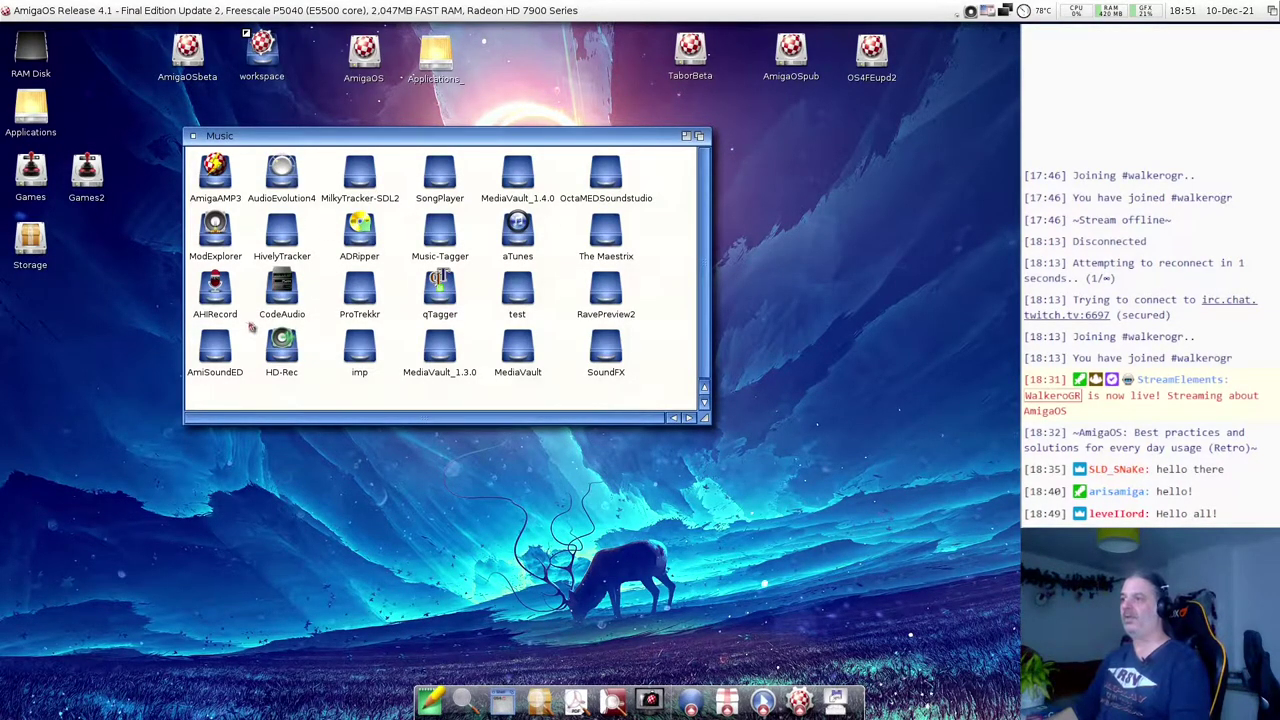
pyautogui.click(211, 184)
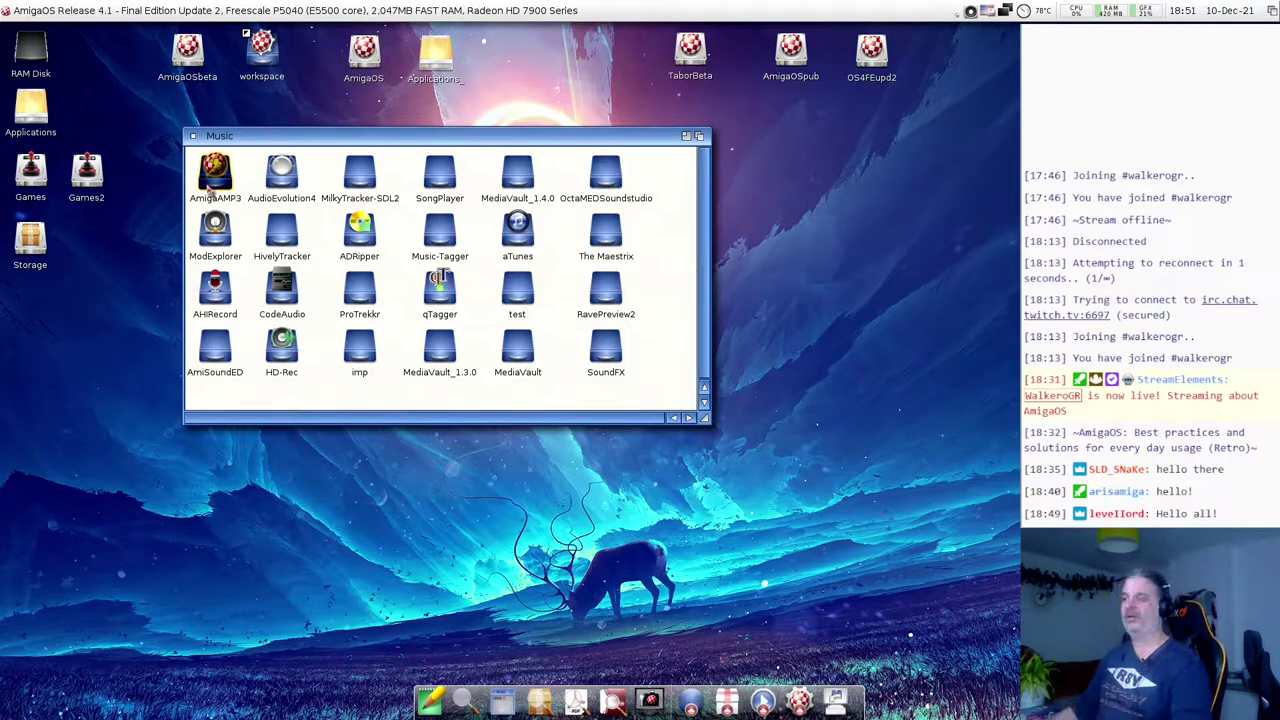
pyautogui.click(246, 282)
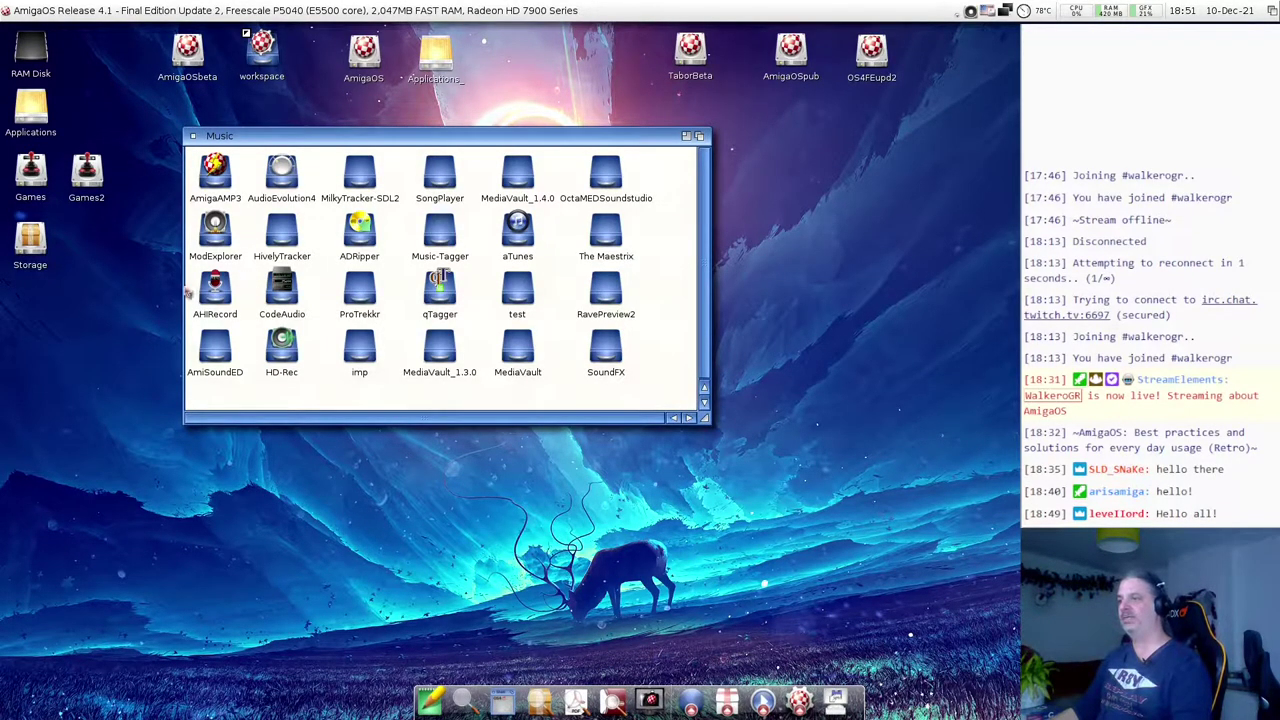
pyautogui.click(220, 240)
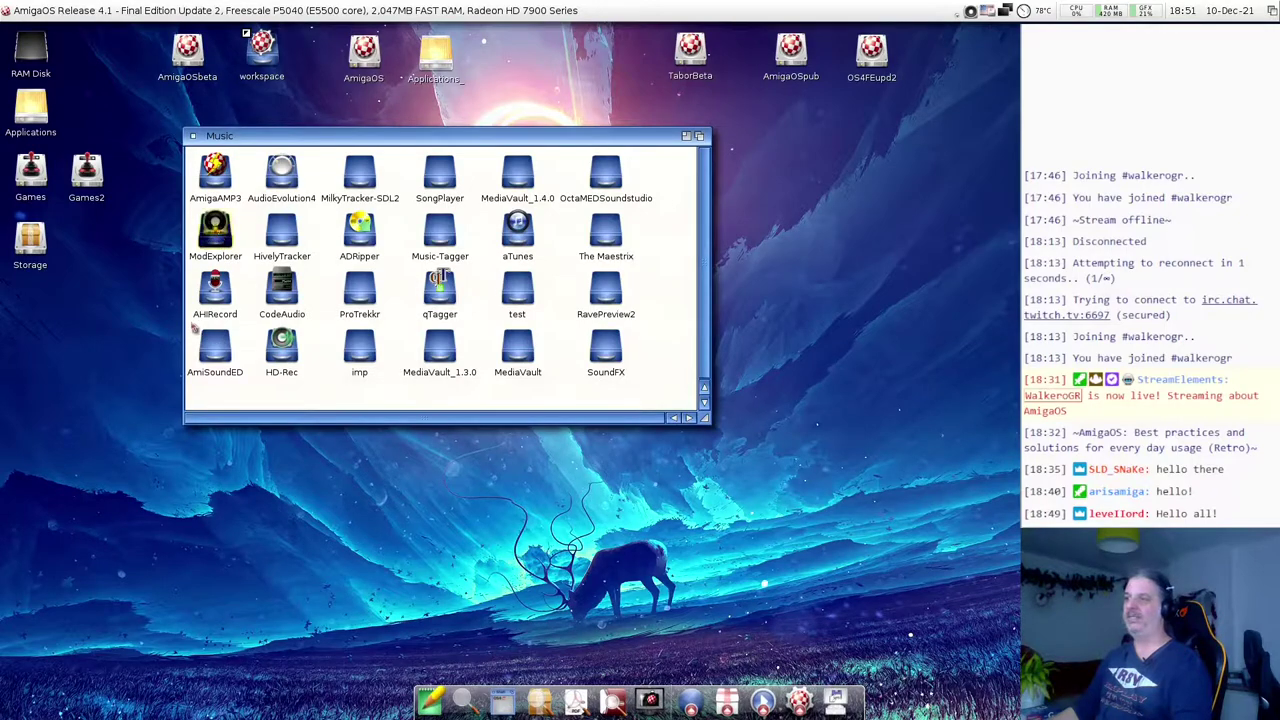
pyautogui.click(241, 292)
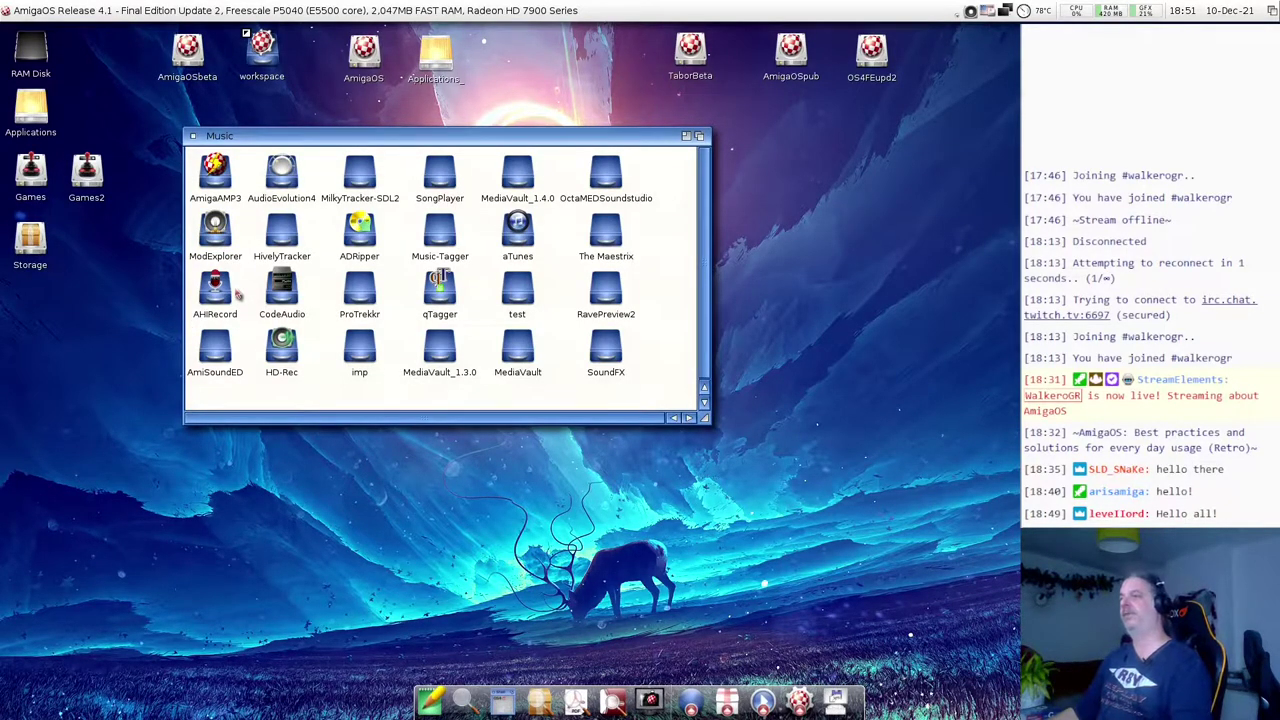
pyautogui.click(234, 330)
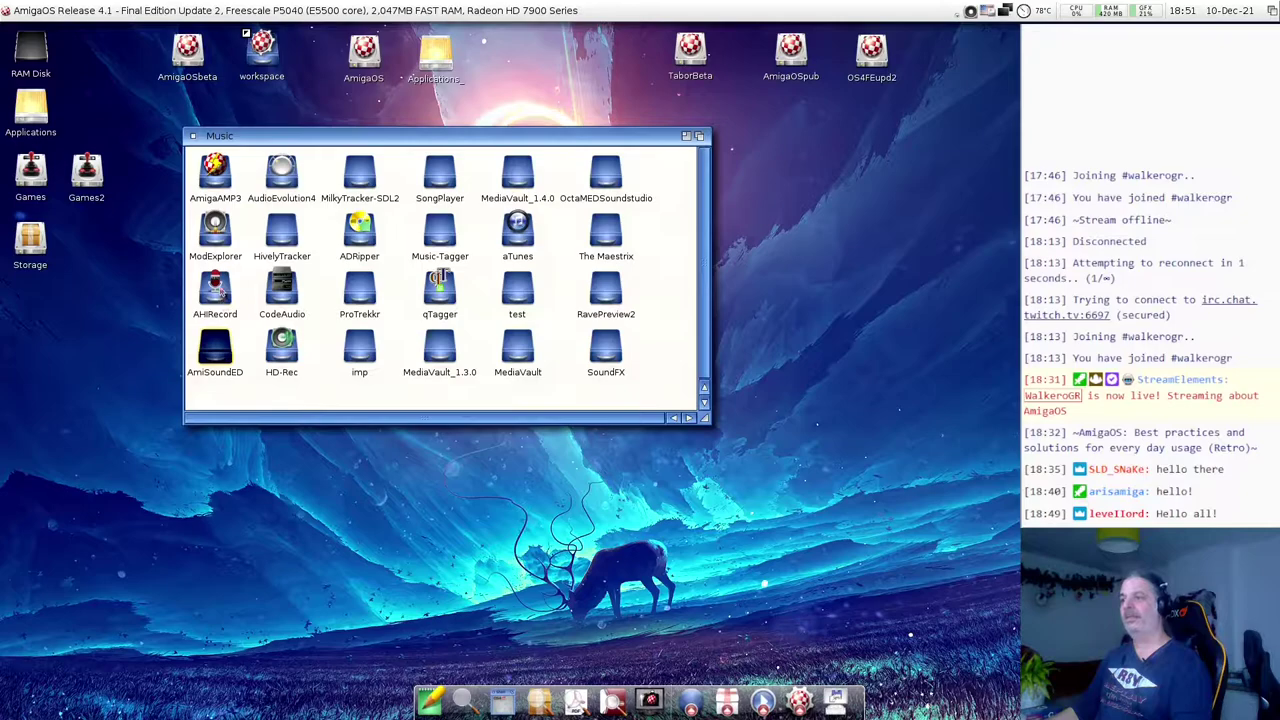
pyautogui.click(245, 332)
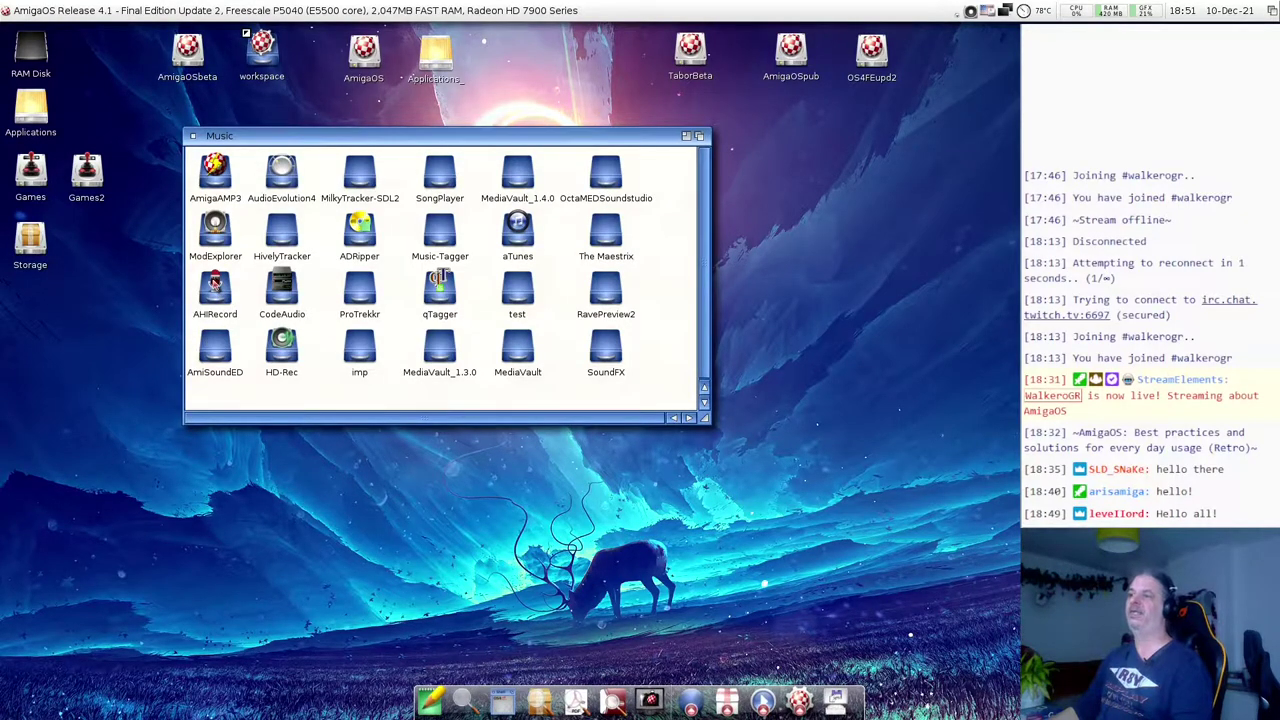
# - Launch the AHIRecord program from its drawer inside Music
pyautogui.doubleClick(215, 288)
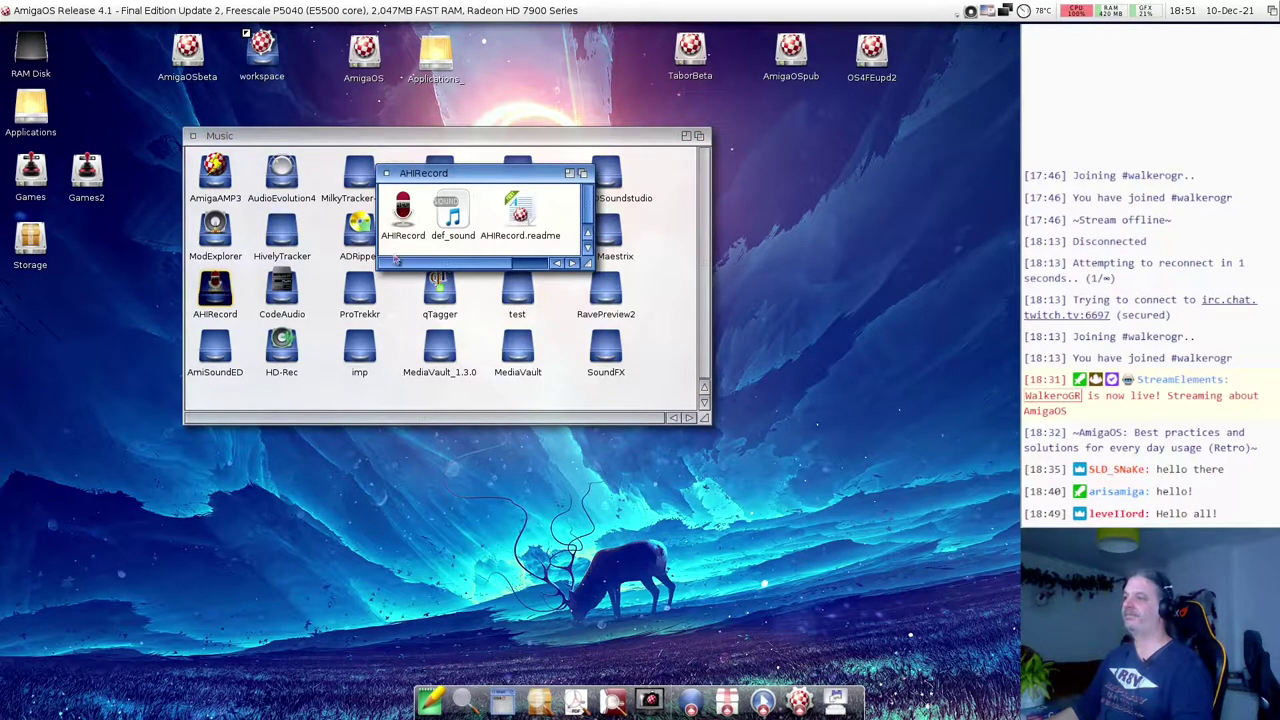
pyautogui.doubleClick(403, 210)
pyautogui.moveTo(258, 57); pyautogui.dragTo(226, 106)
# - Read through AHIRecord.readme, including its features and command-line examples, and close the document
pyautogui.doubleClick(525, 215)
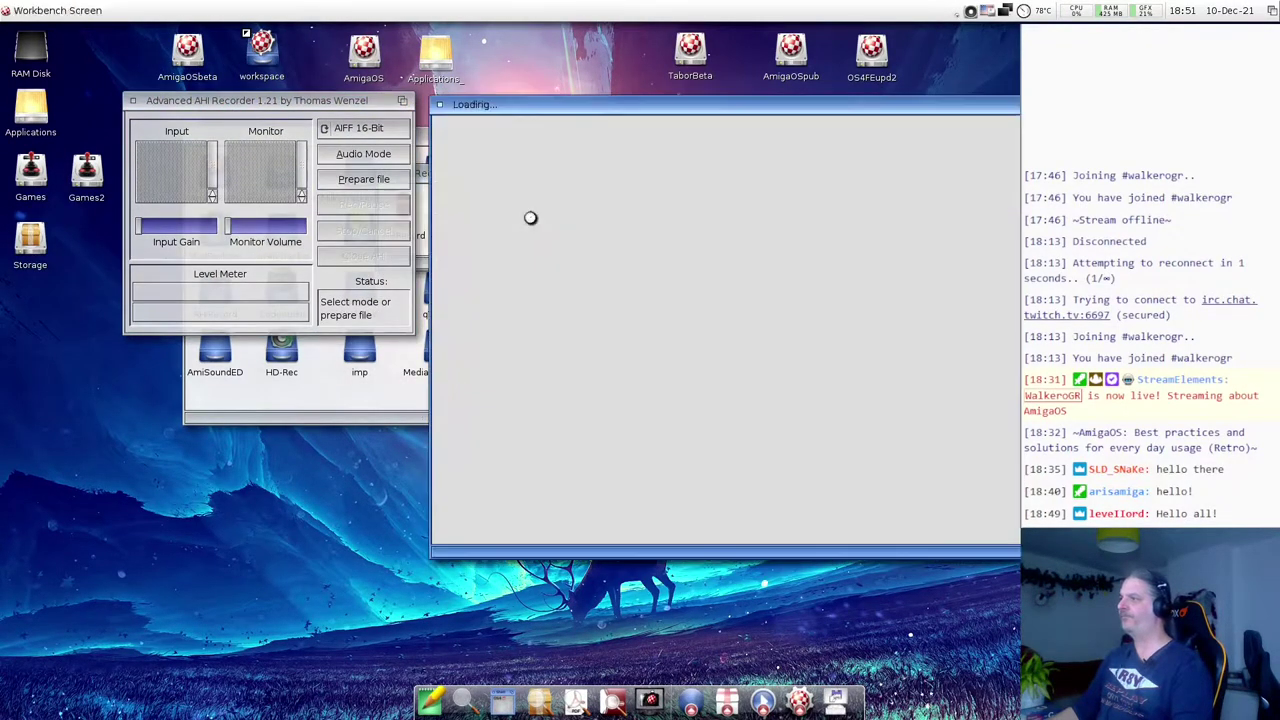
pyautogui.scroll(-10, 540, 225)
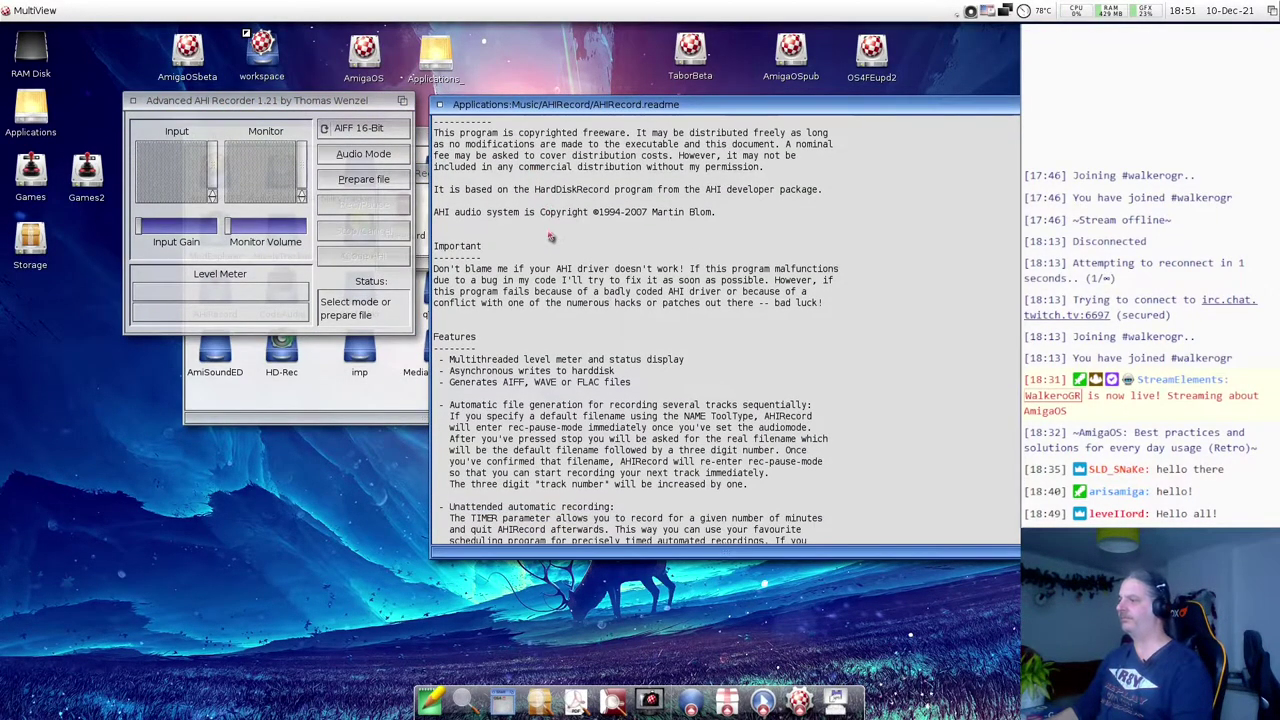
pyautogui.scroll(-20, 550, 237)
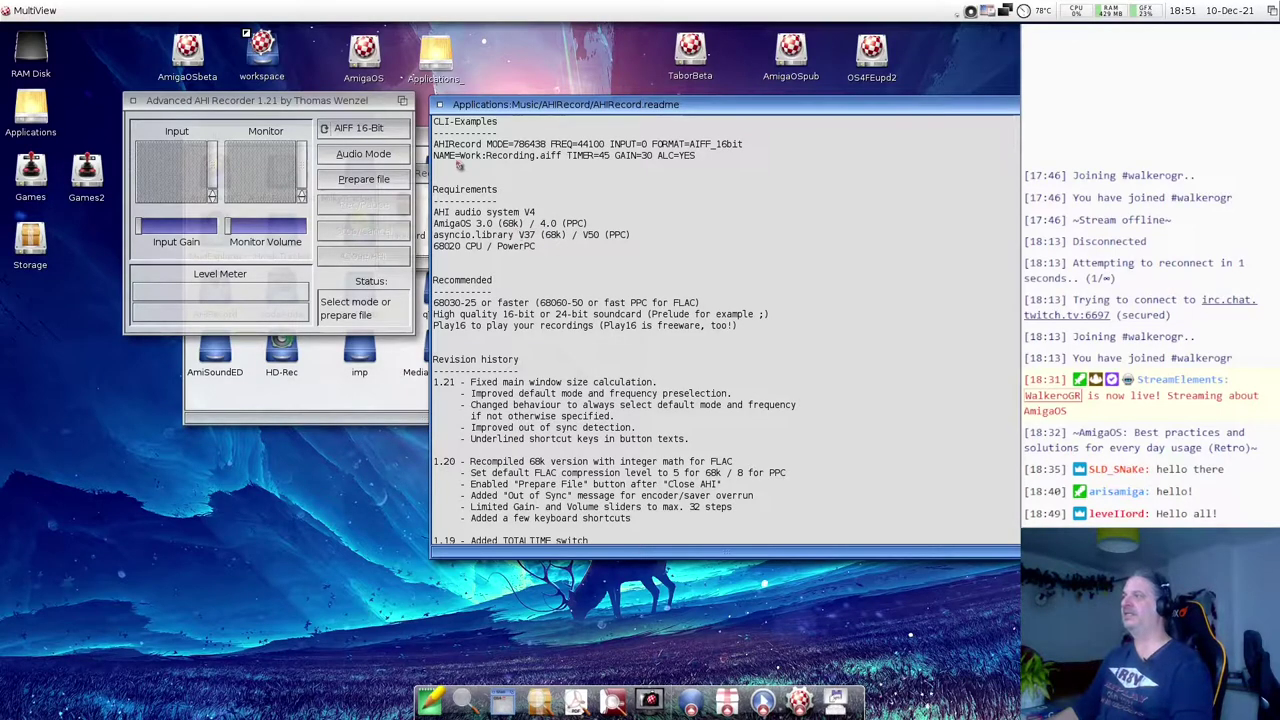
pyautogui.click(440, 104)
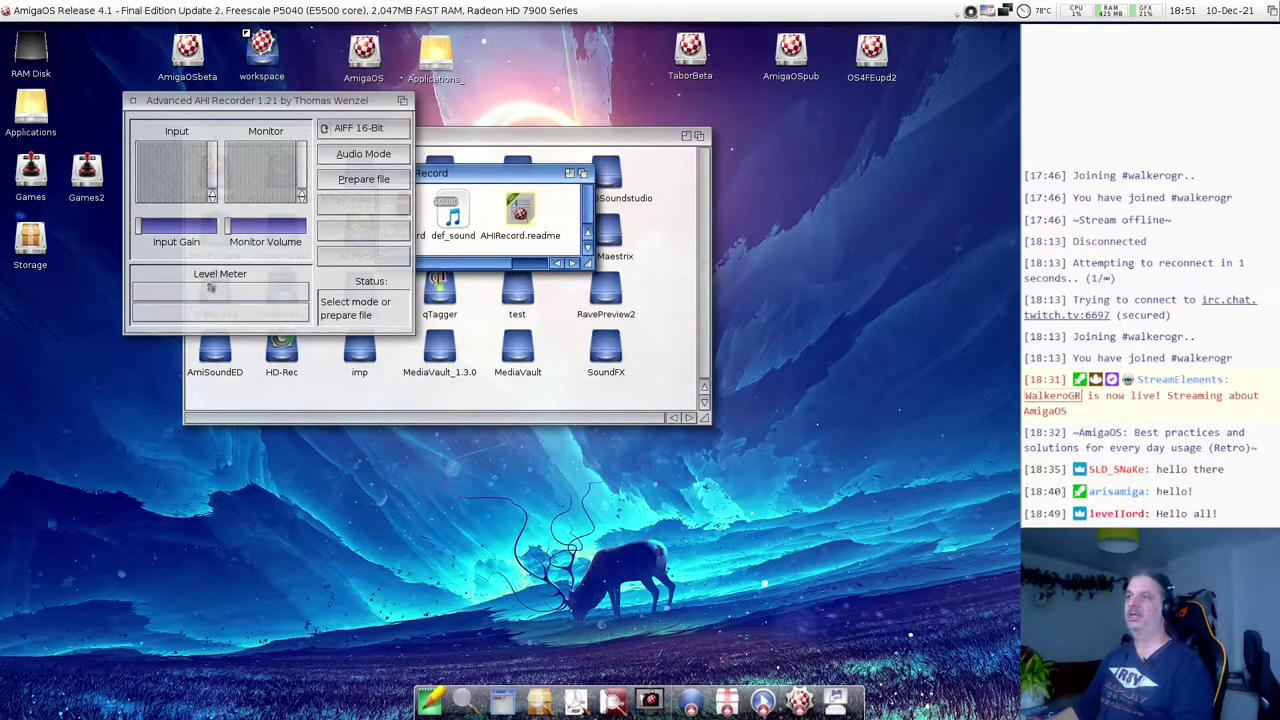
# - Examine the recording file formats offered by AHI Recorder without choosing another one
pyautogui.moveTo(218, 103); pyautogui.dragTo(217, 107)
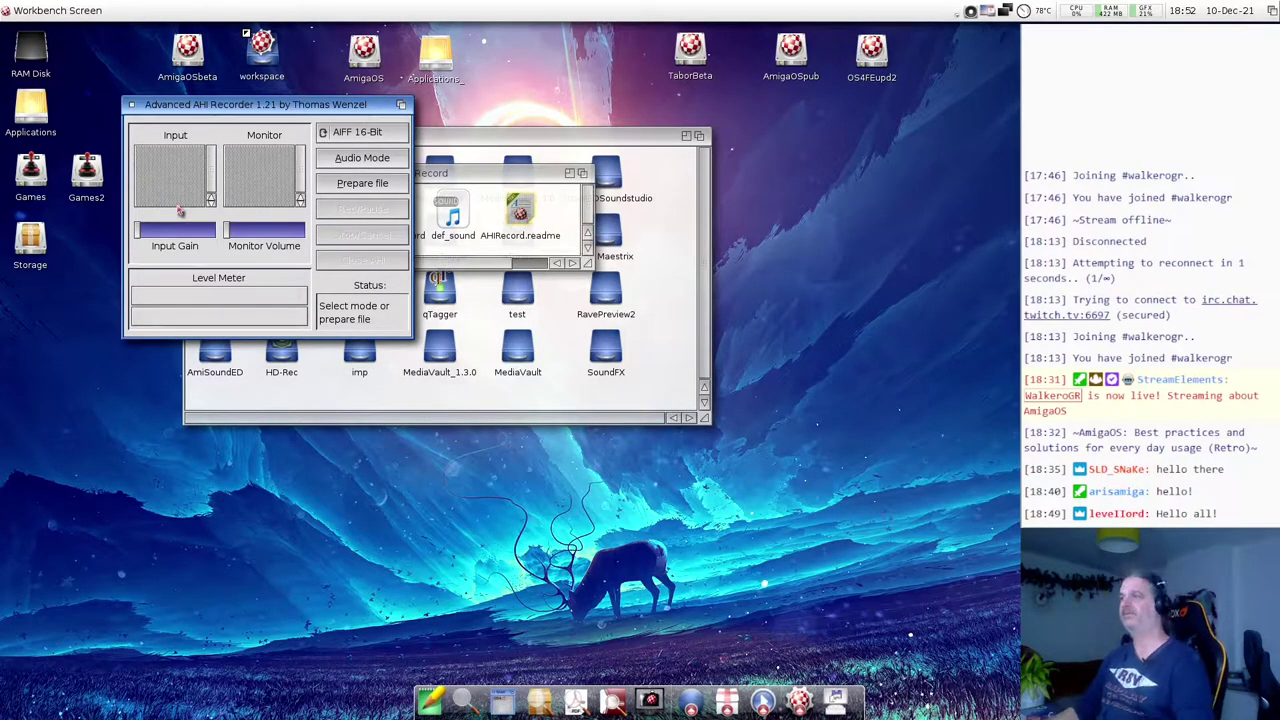
pyautogui.click(373, 133)
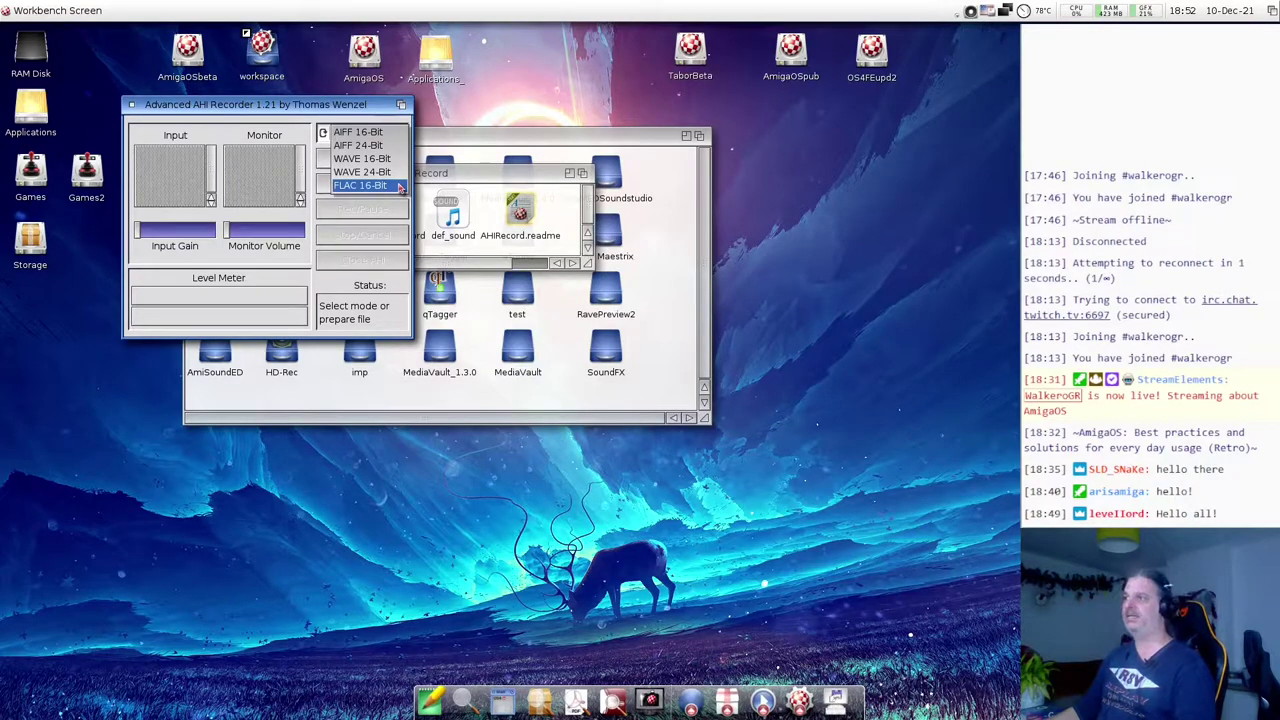
pyautogui.click(305, 162)
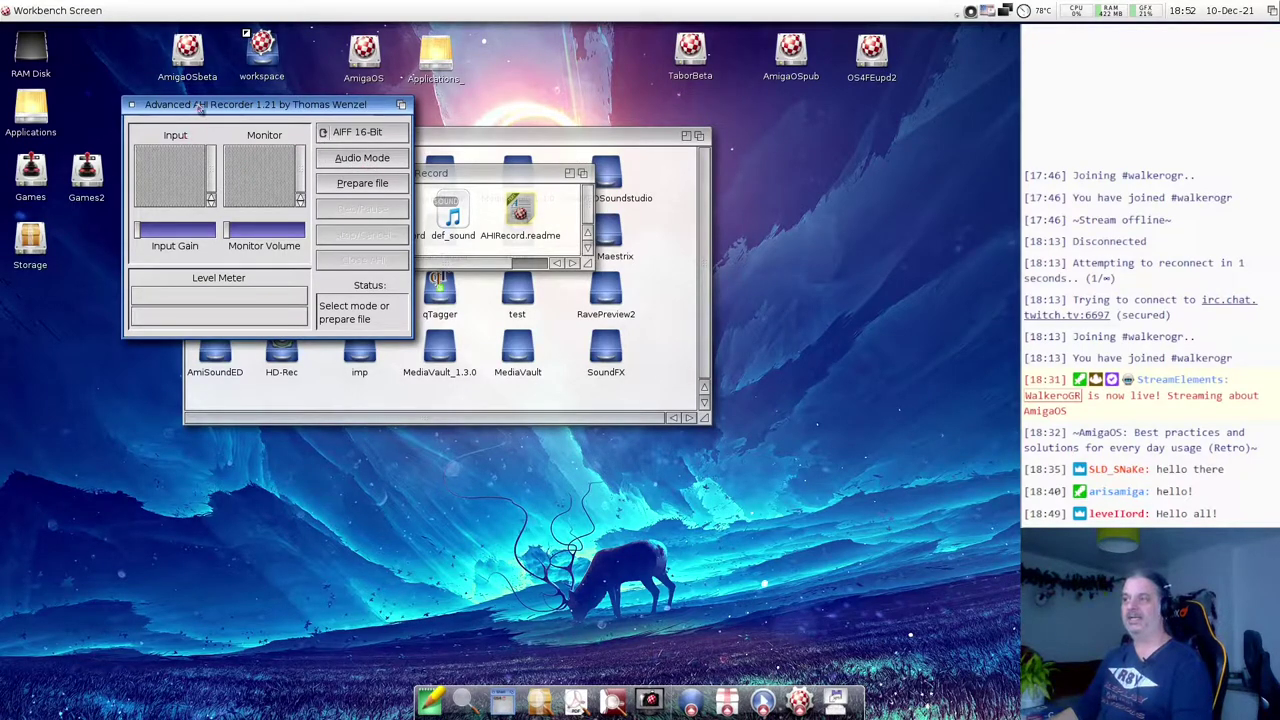
pyautogui.moveTo(199, 107); pyautogui.dragTo(194, 124)
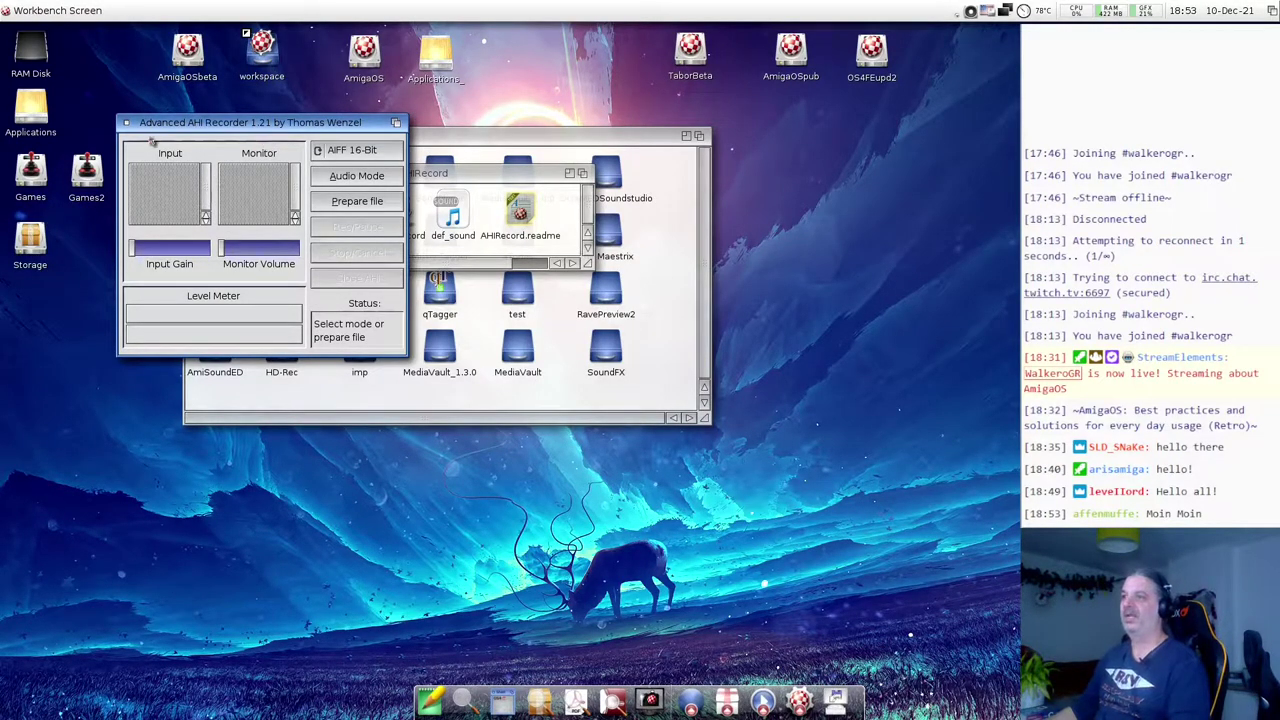
pyautogui.moveTo(149, 130); pyautogui.dragTo(152, 139)
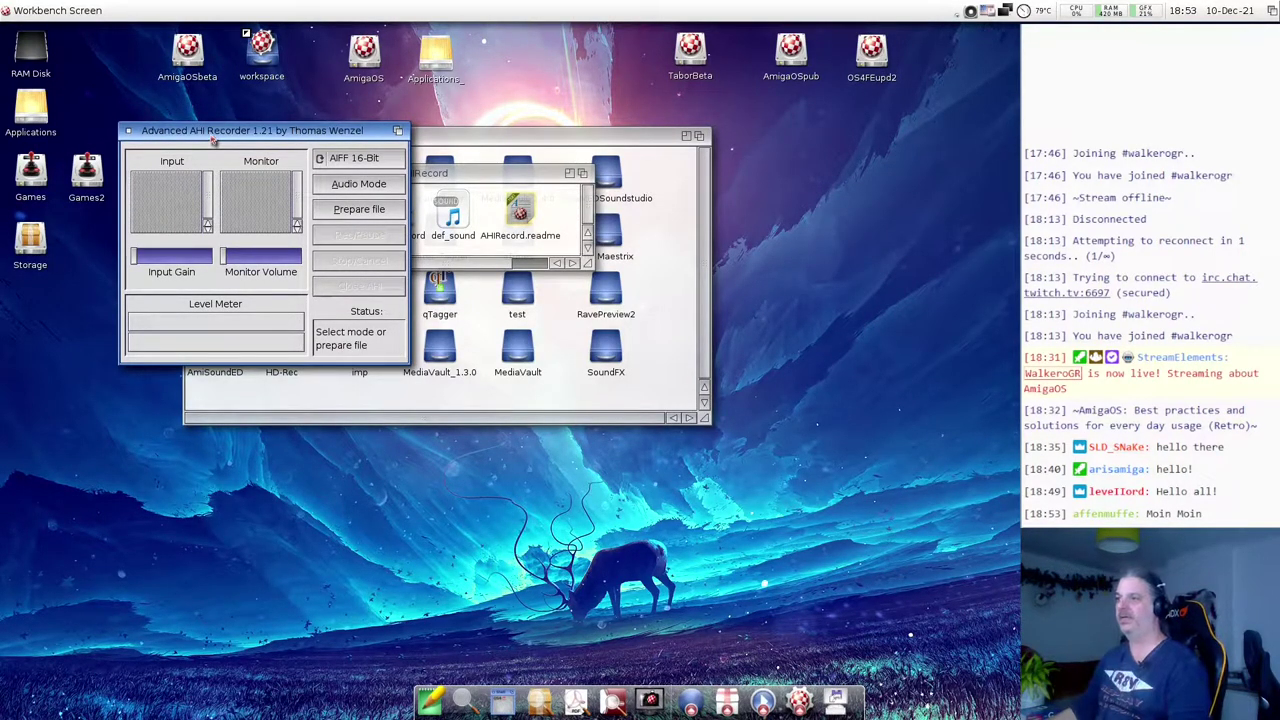
pyautogui.moveTo(210, 138); pyautogui.dragTo(210, 134)
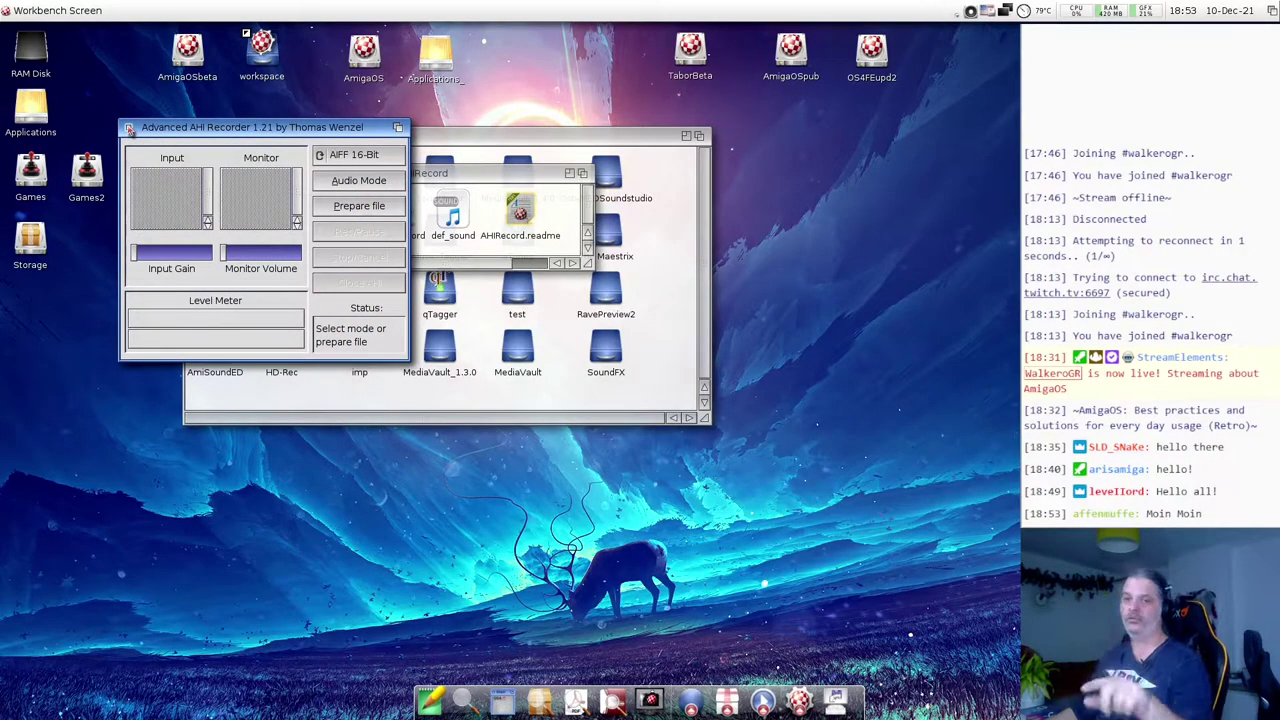
# - Quit AHI Recorder and close the AHIRecord drawer, returning to the Music drawer
pyautogui.click(129, 129)
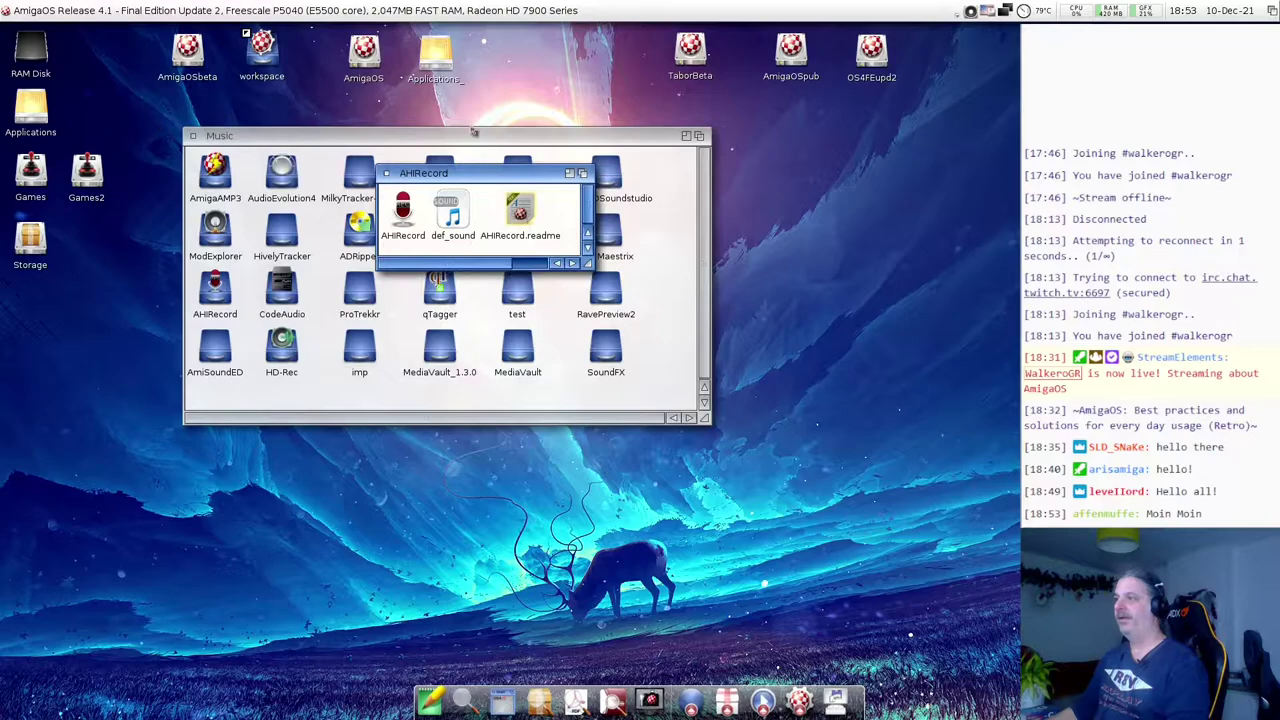
pyautogui.moveTo(467, 173); pyautogui.dragTo(396, 137)
pyautogui.click(315, 137)
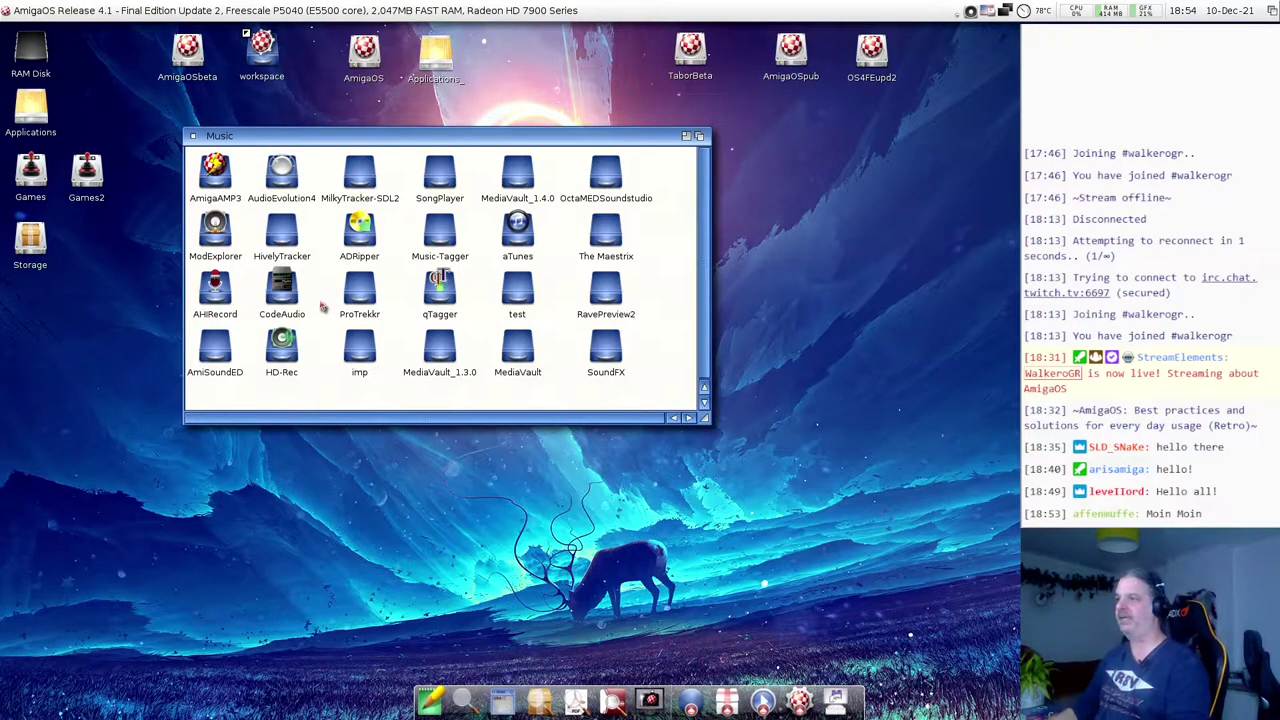
# - Launch HivelyTracker from its drawer inside Music and move its window away from the screen corner
pyautogui.doubleClick(284, 234)
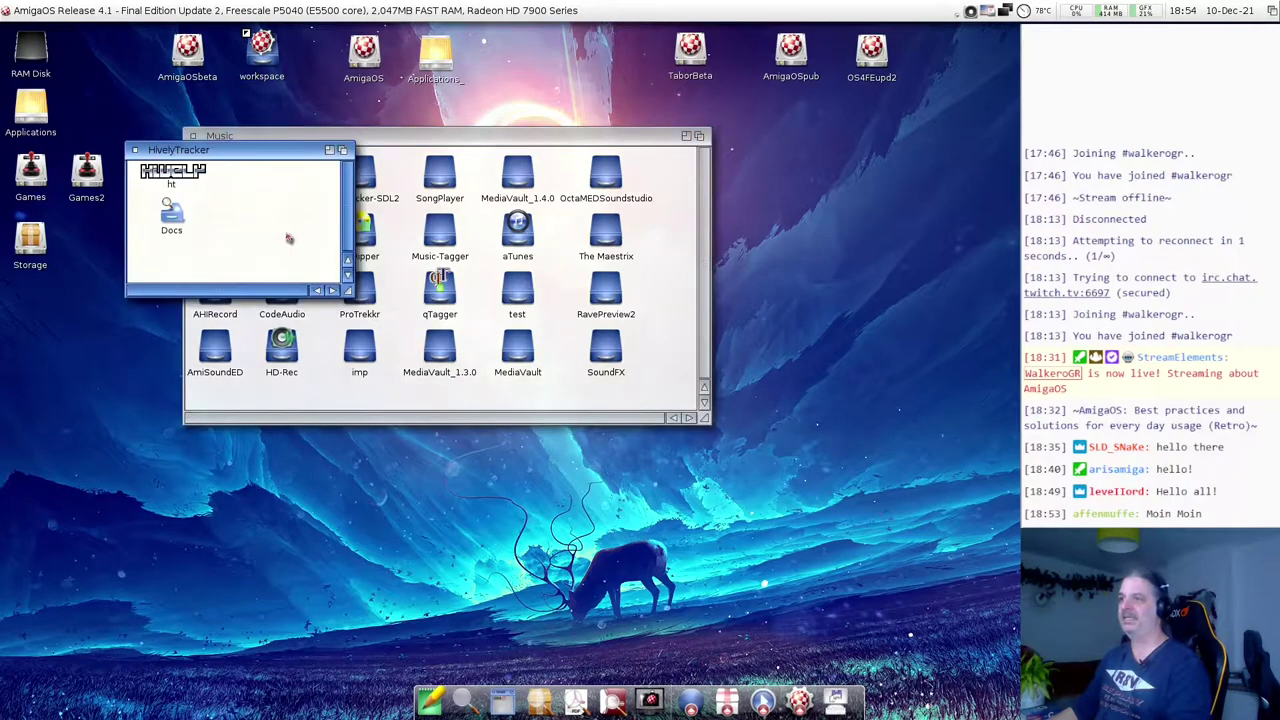
pyautogui.moveTo(231, 152); pyautogui.dragTo(227, 212)
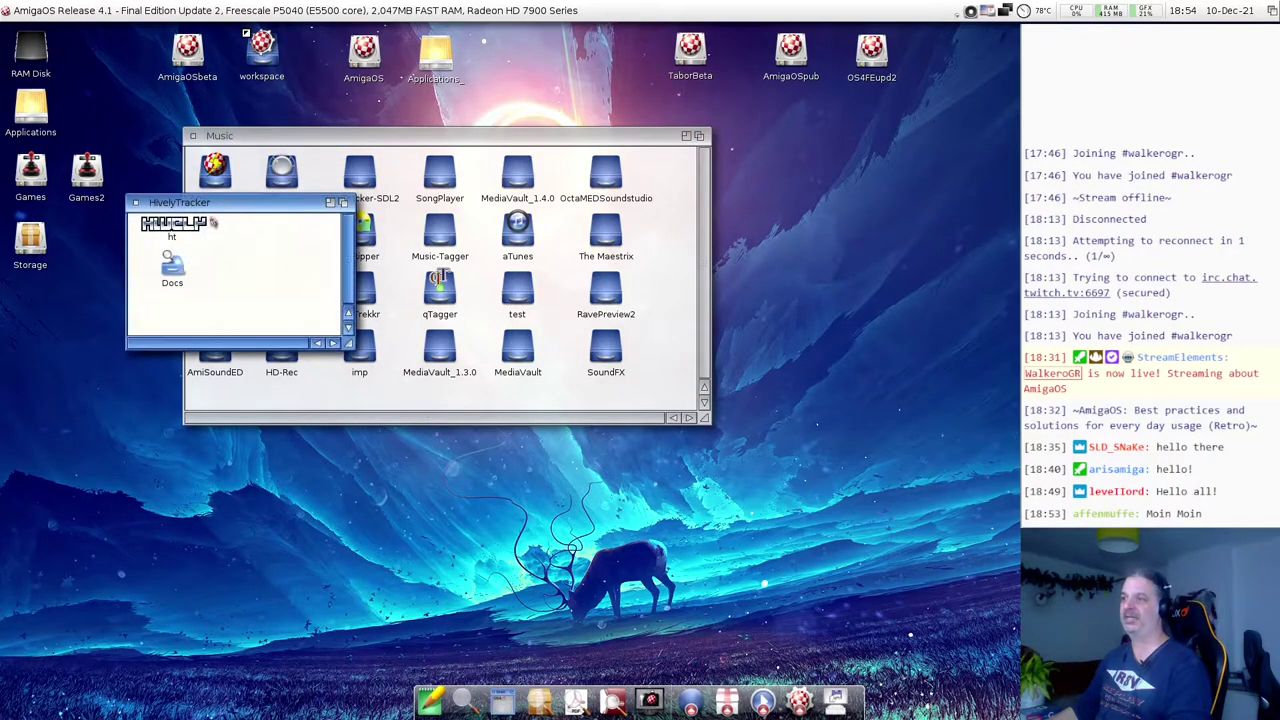
pyautogui.doubleClick(201, 230)
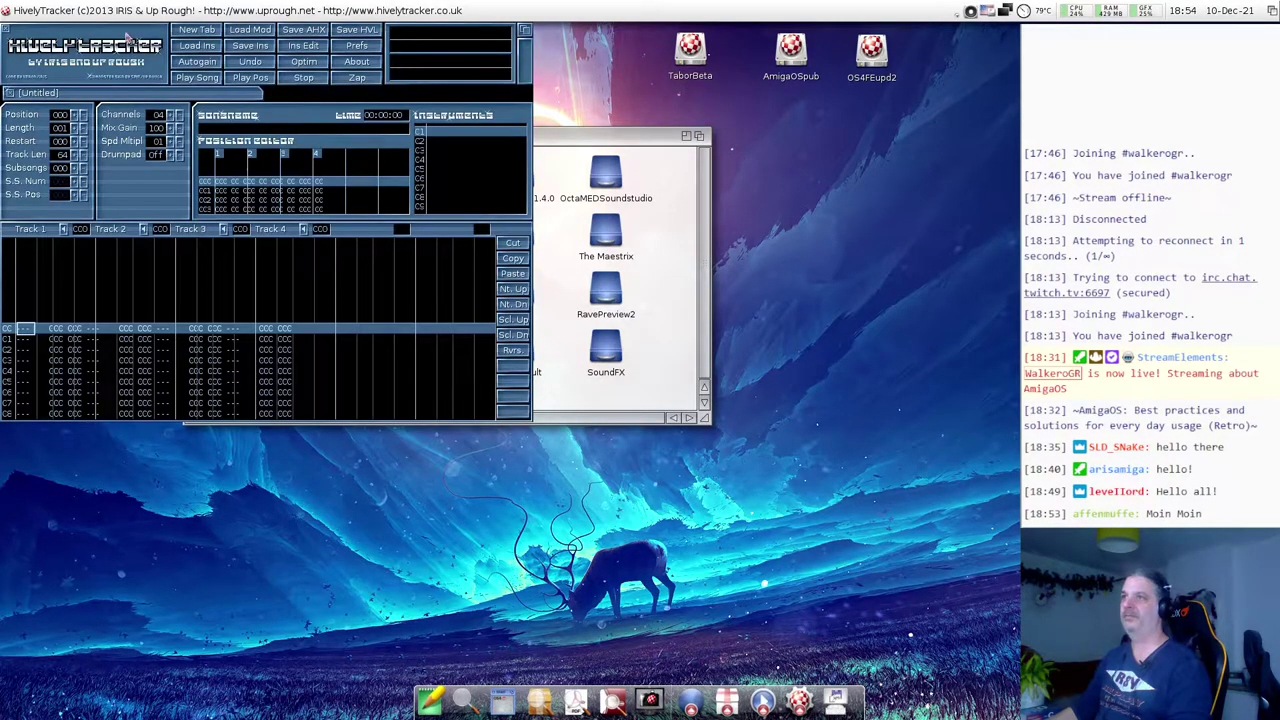
pyautogui.moveTo(112, 38); pyautogui.dragTo(196, 54)
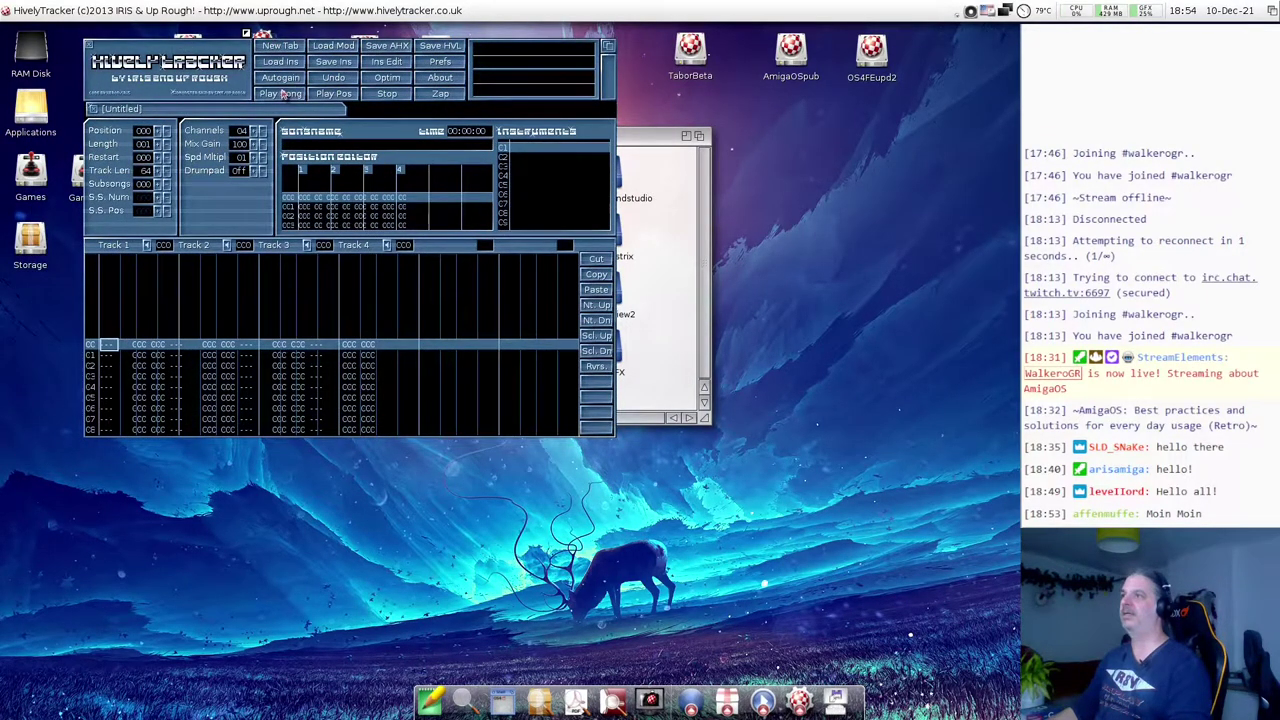
# - Load the song karma.ahx from the Songs drawer into HivelyTracker and start playing it
pyautogui.click(345, 48)
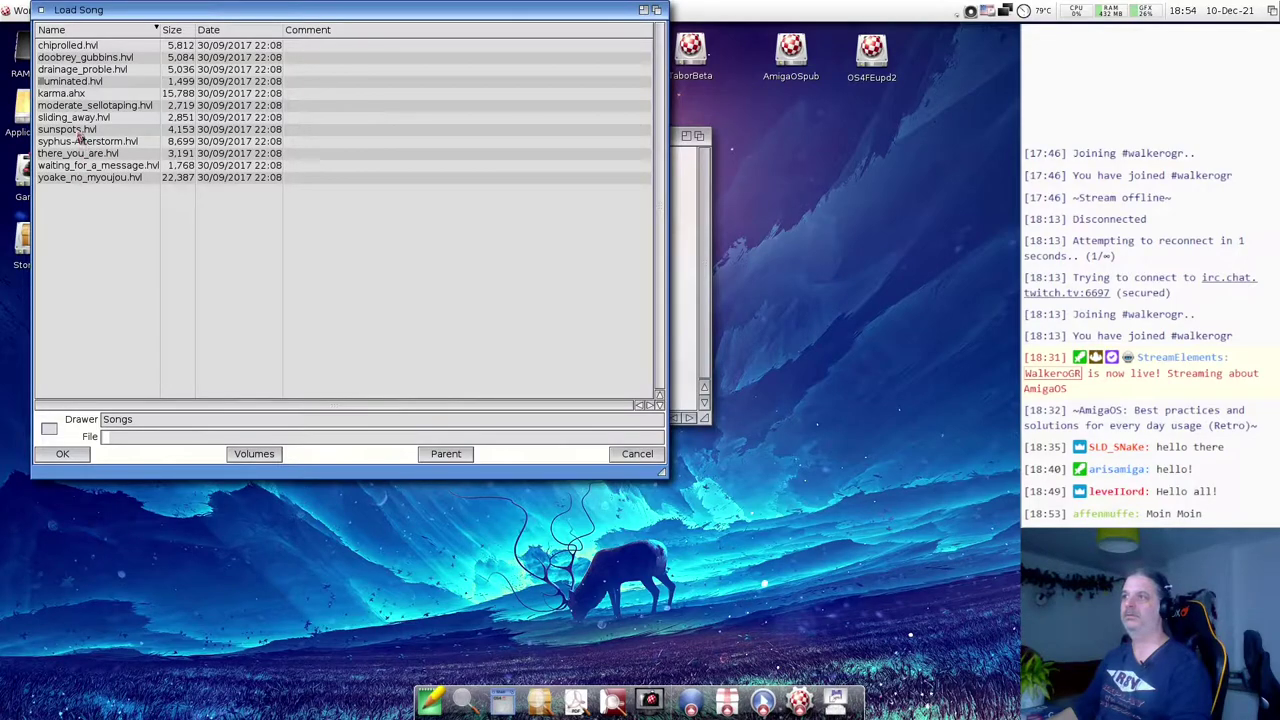
pyautogui.click(87, 94)
pyautogui.doubleClick(87, 94)
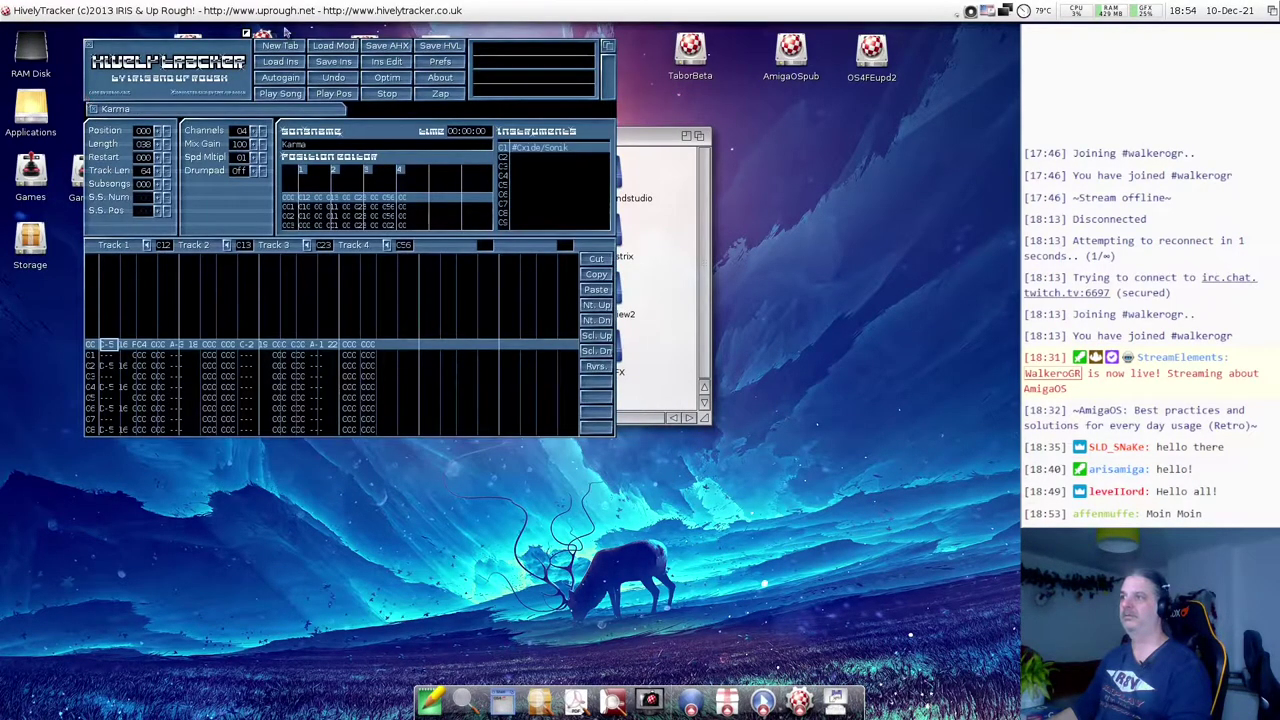
pyautogui.click(283, 94)
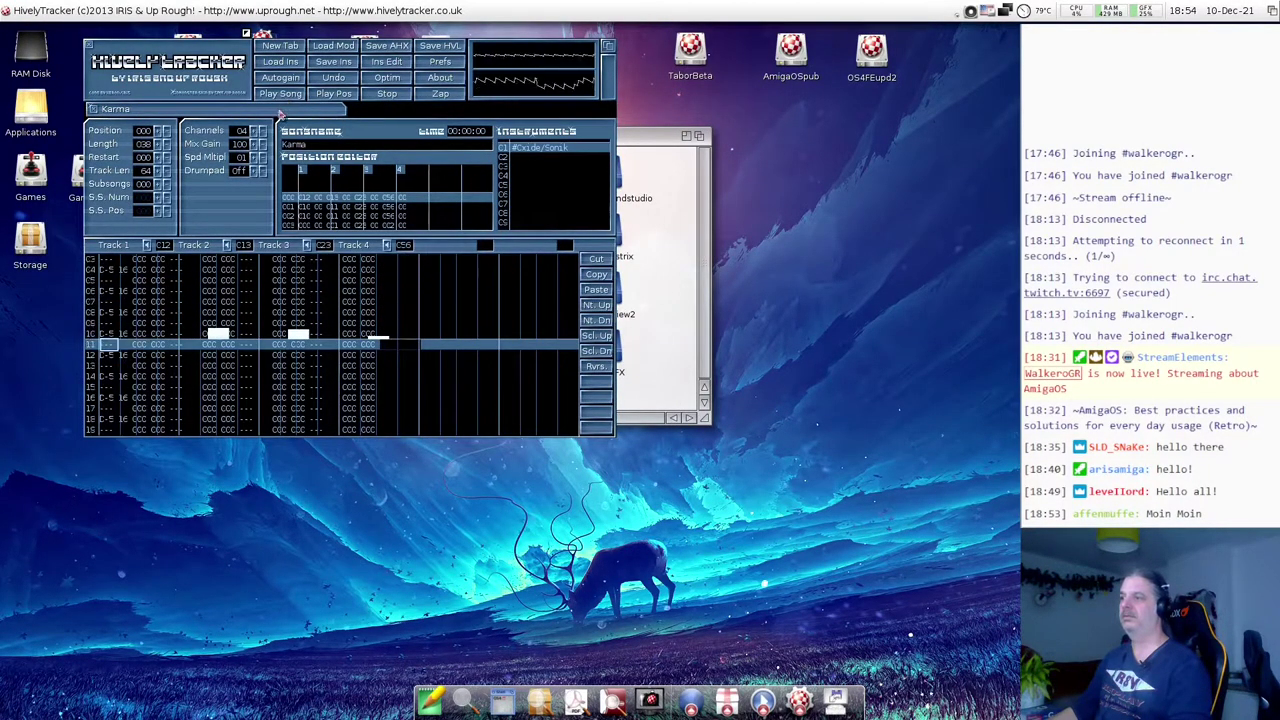
# - Raise the system mixer volume to 100% and move the HivelyTracker window slightly lower on the desktop
pyautogui.click(970, 10)
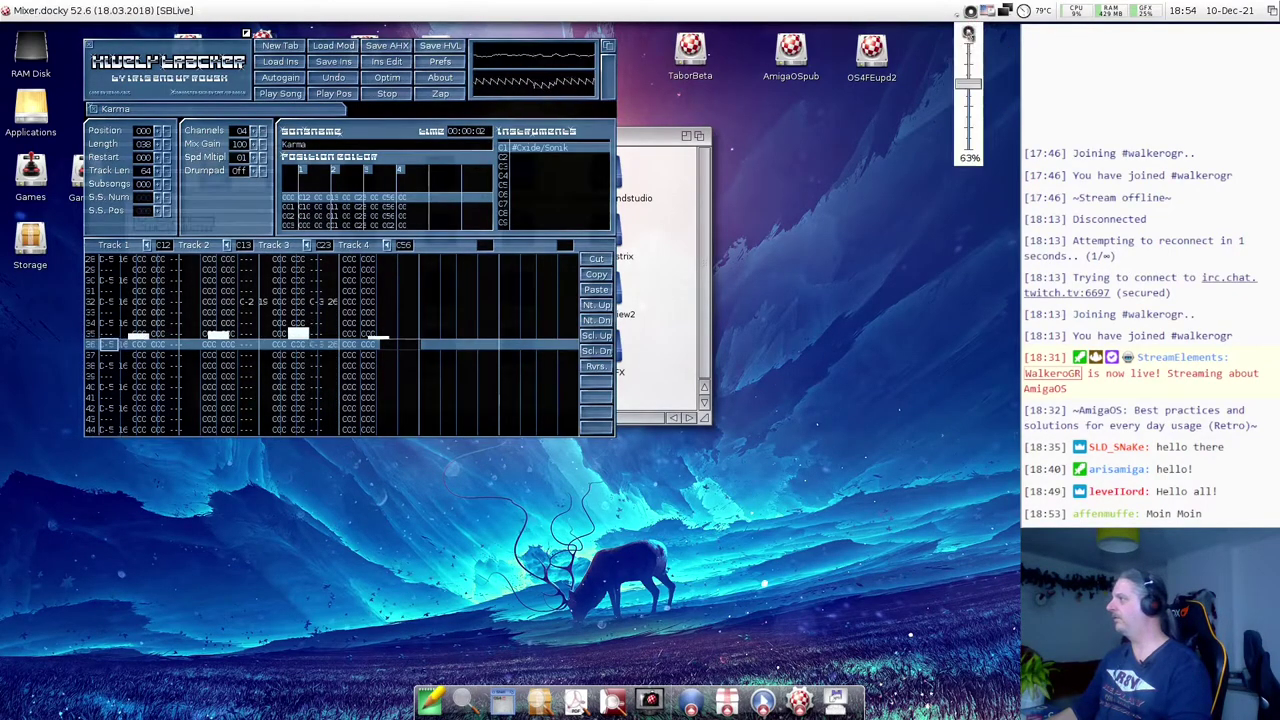
pyautogui.moveTo(971, 82); pyautogui.dragTo(970, 51)
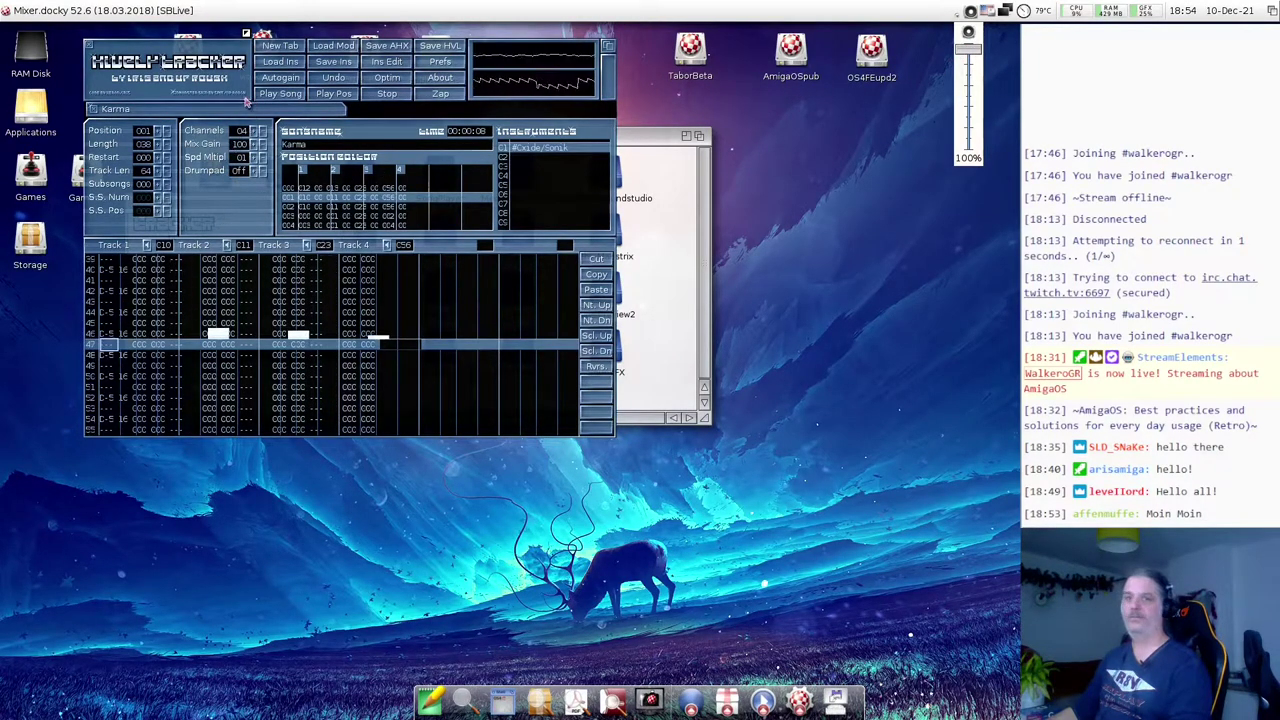
pyautogui.moveTo(230, 56); pyautogui.dragTo(238, 85)
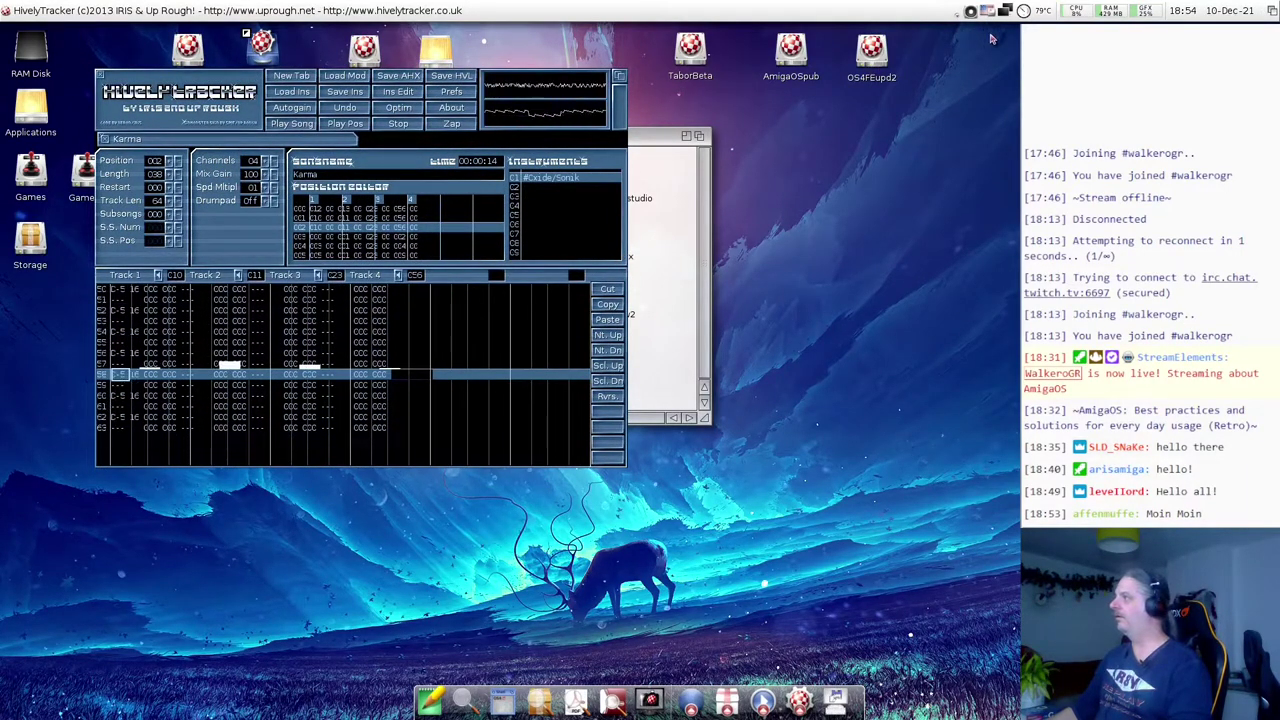
# - Load the song sliding_away.hvl into HivelyTracker and start playing it
pyautogui.click(358, 77)
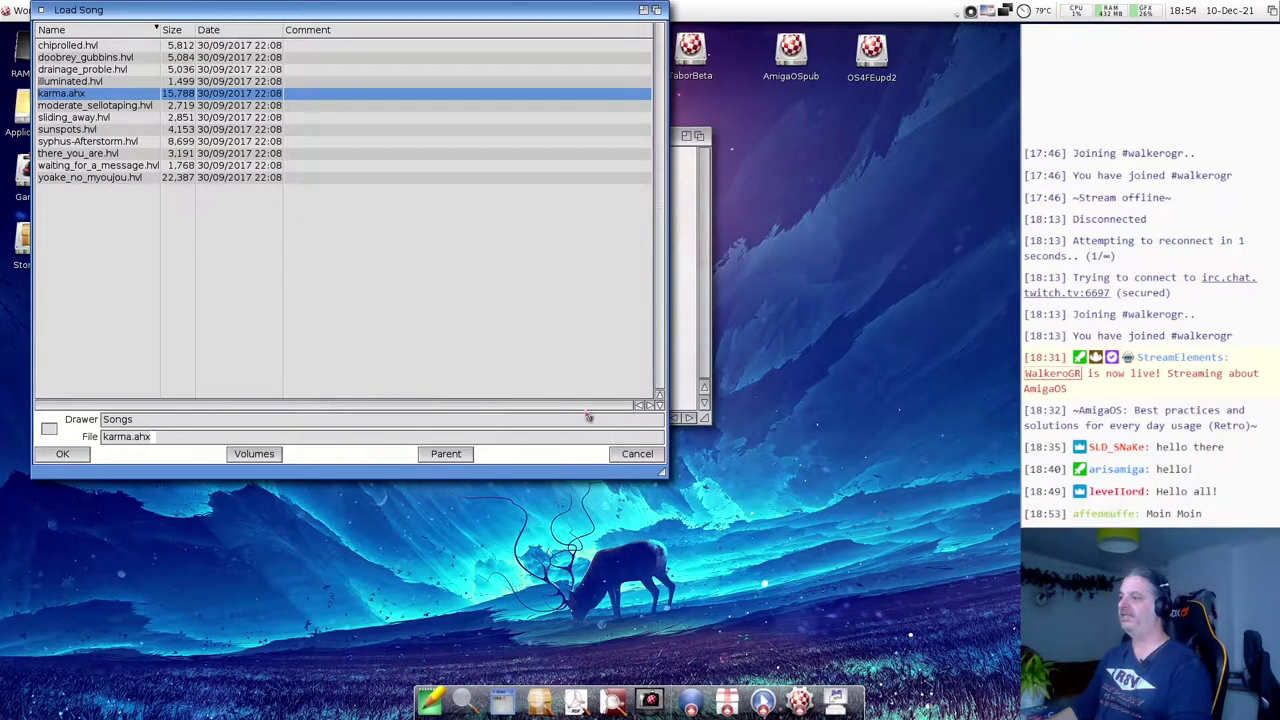
pyautogui.click(635, 454)
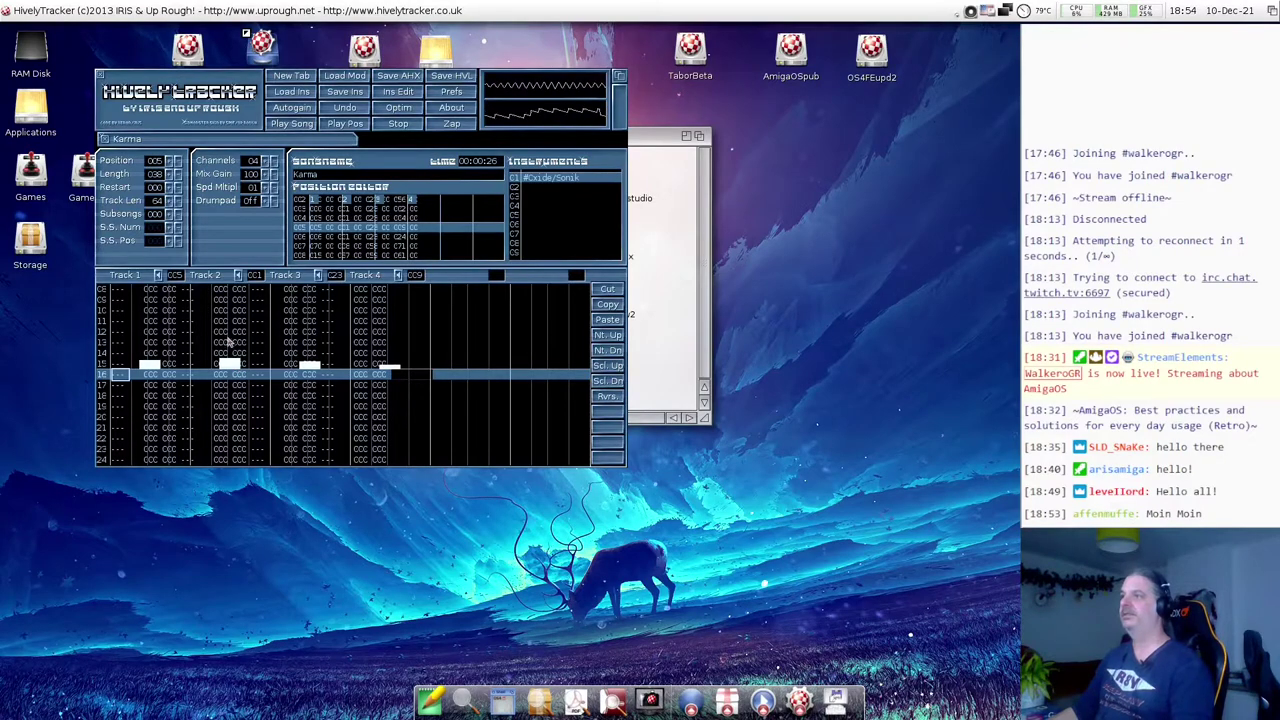
pyautogui.click(343, 76)
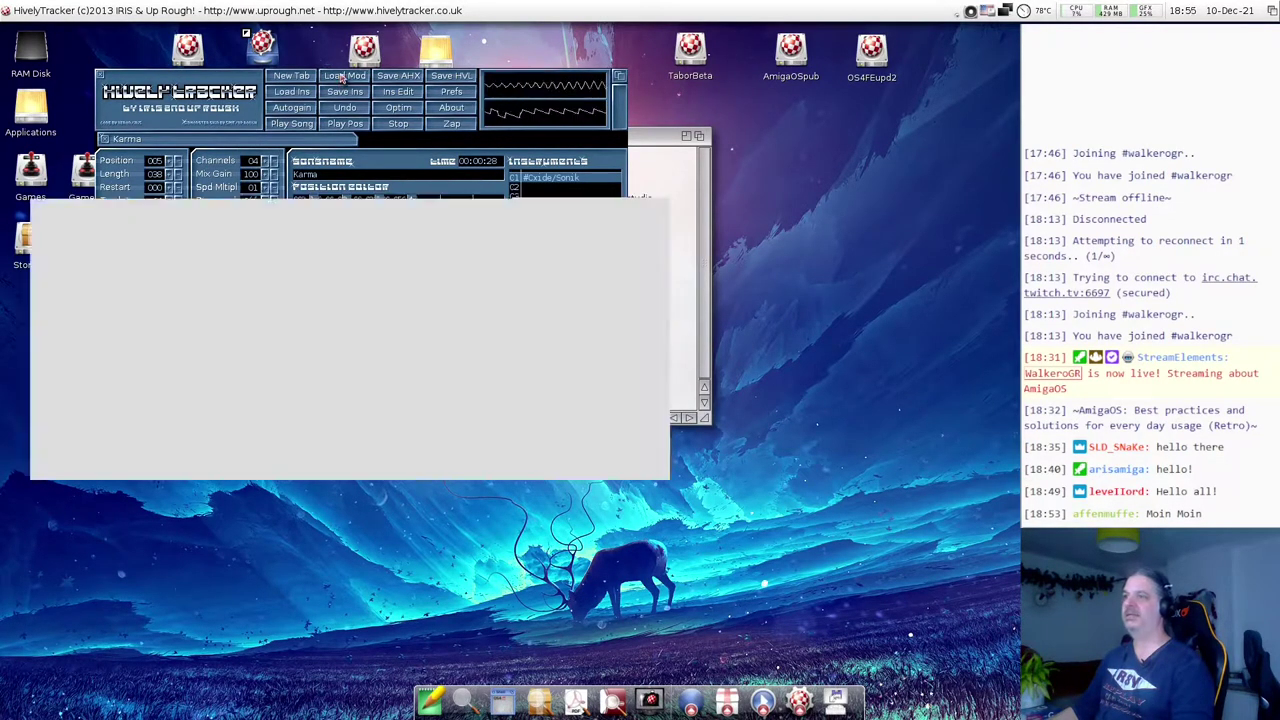
pyautogui.doubleClick(80, 117)
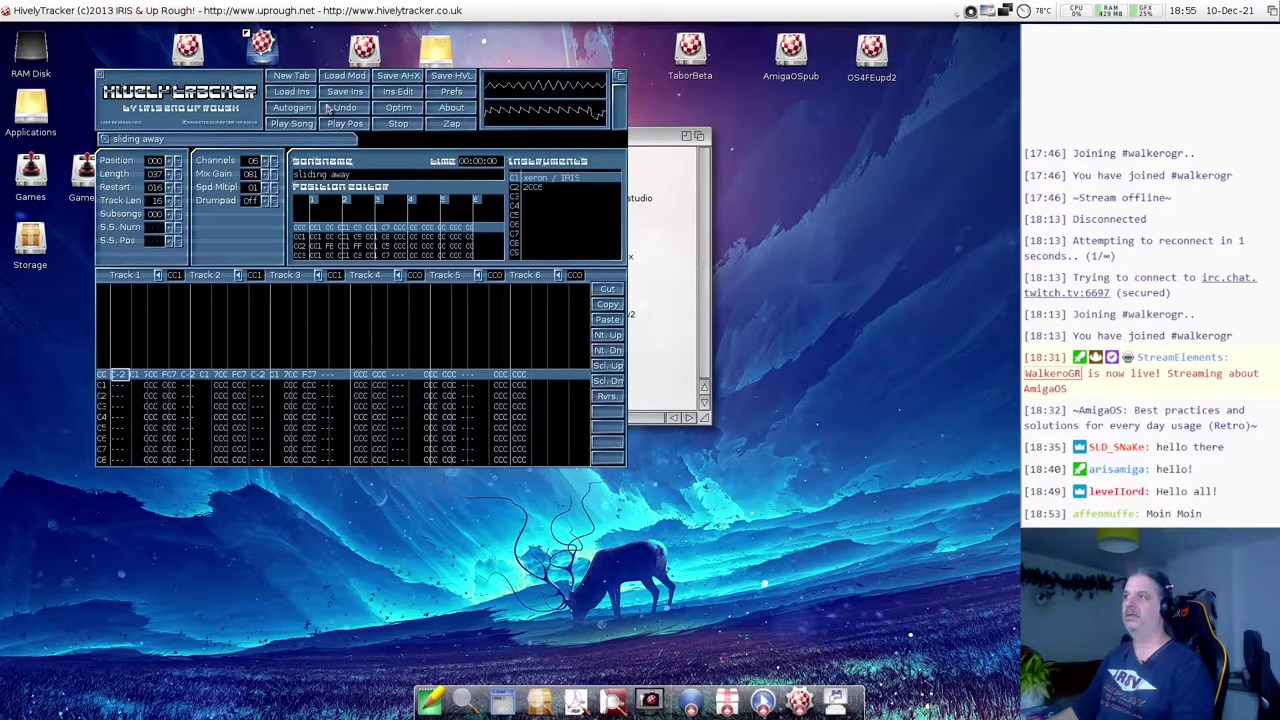
pyautogui.click(304, 124)
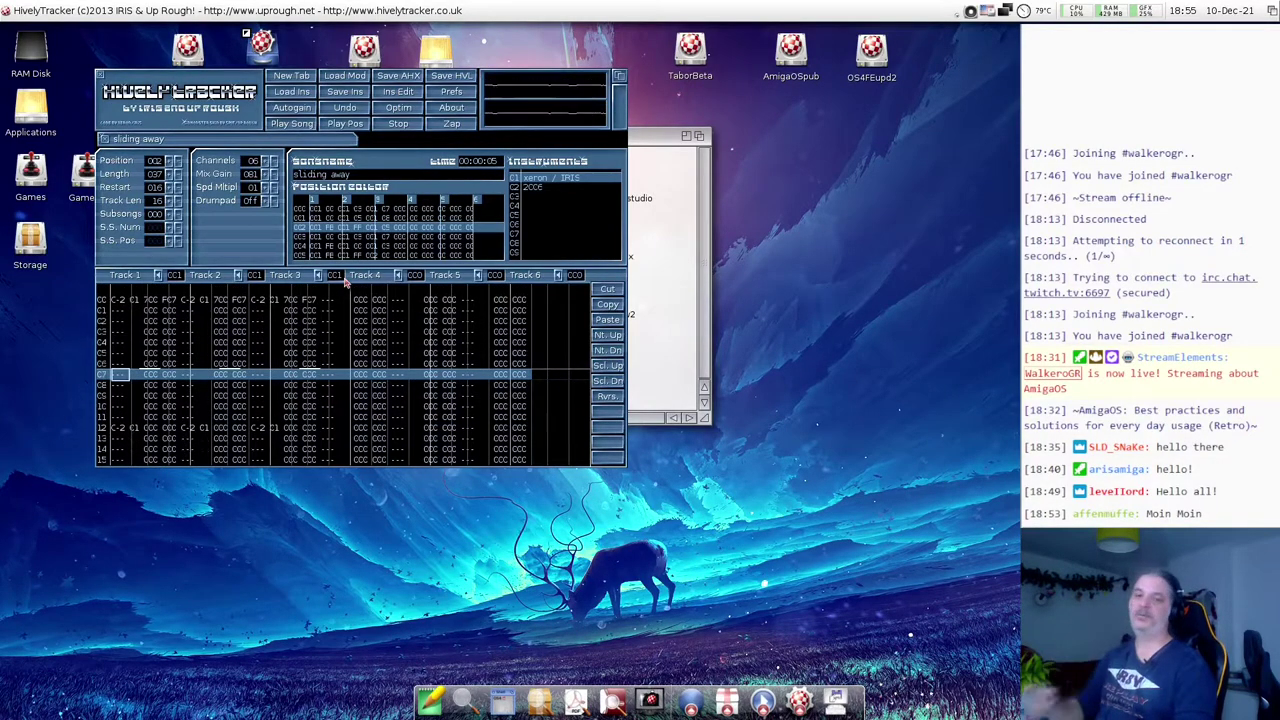
# - Lower the system mixer volume to 81% during playback and restore it to 100%
pyautogui.click(971, 12)
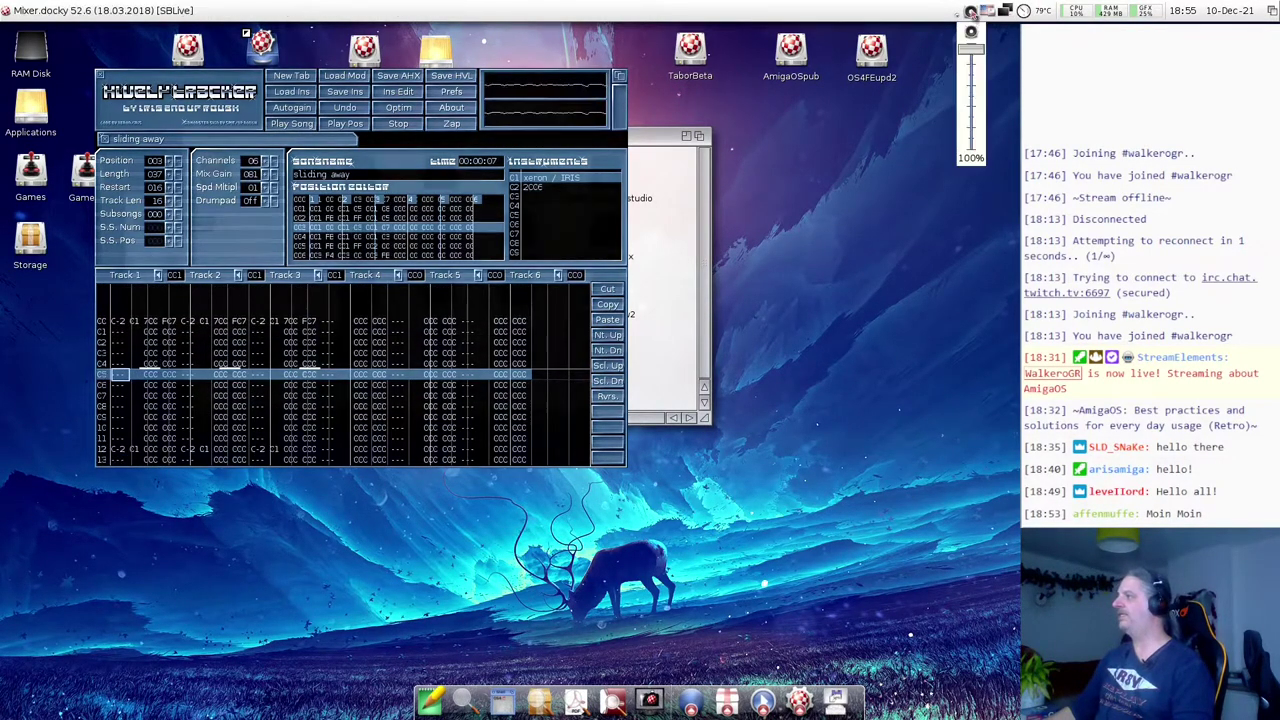
pyautogui.moveTo(972, 48); pyautogui.dragTo(978, 69)
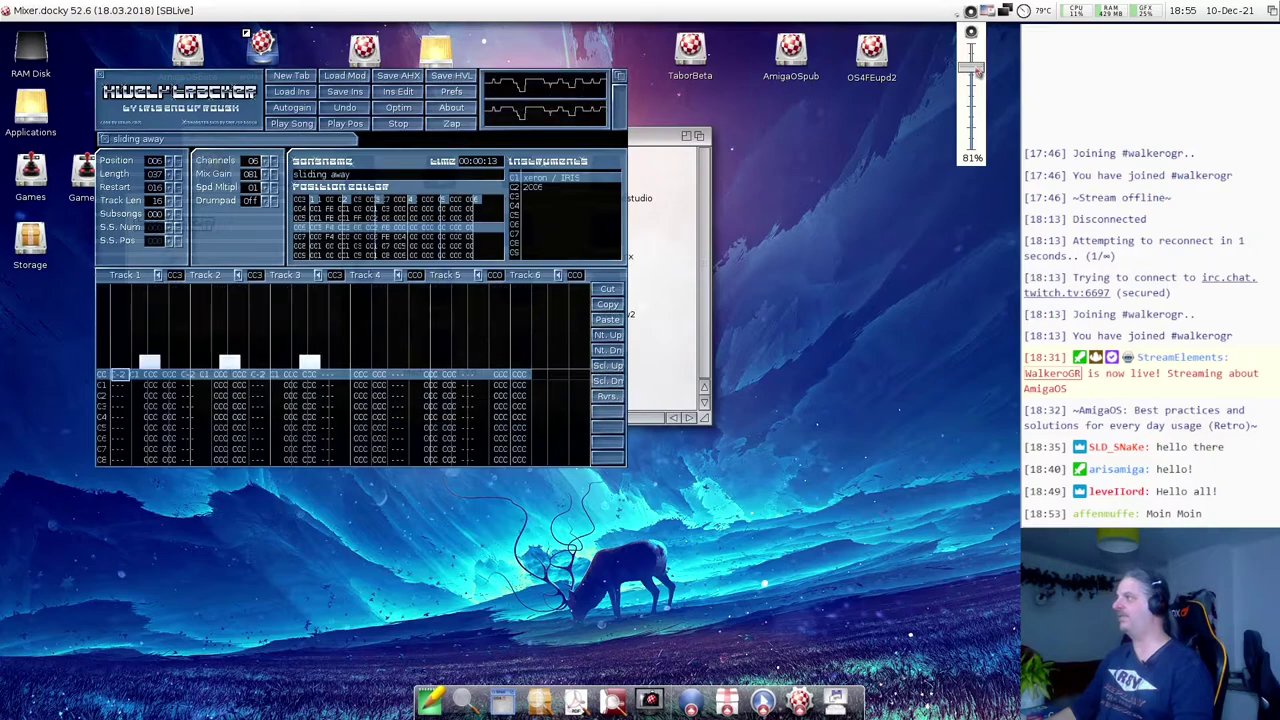
pyautogui.moveTo(978, 72); pyautogui.dragTo(971, 12)
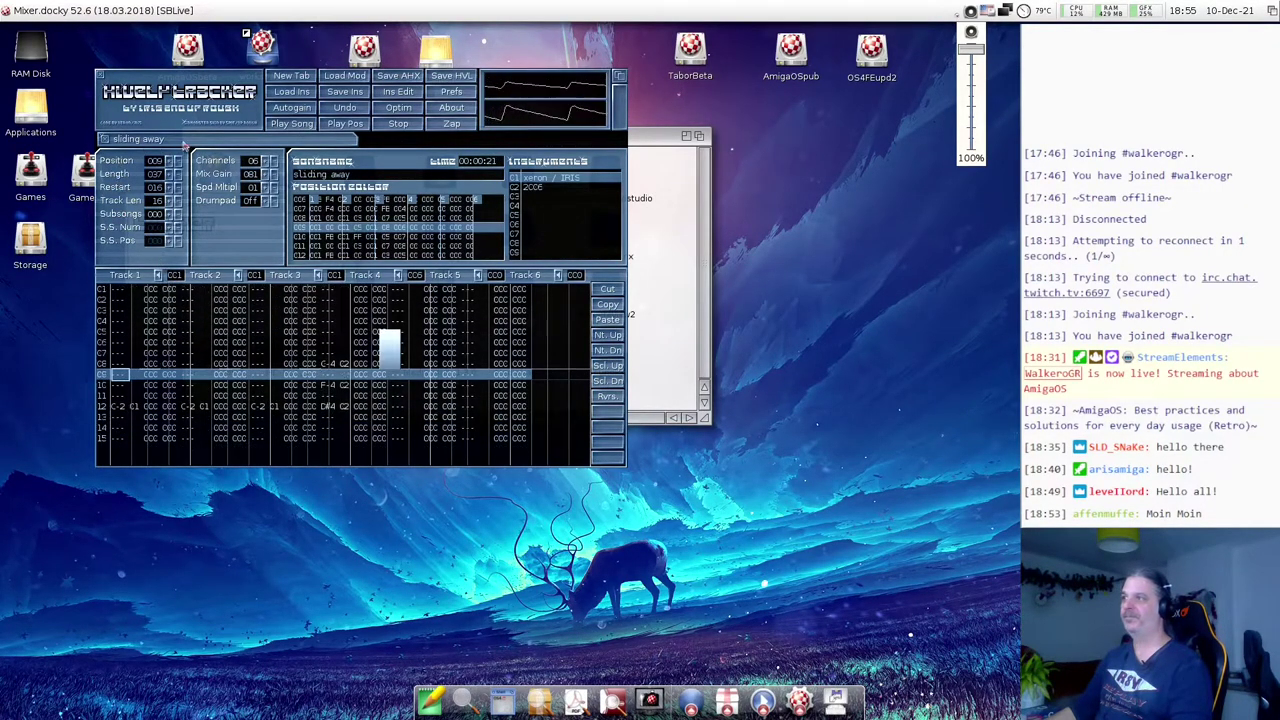
# - Stop the song and quit HivelyTracker, closing its drawer to return to the Music drawer
pyautogui.click(399, 126)
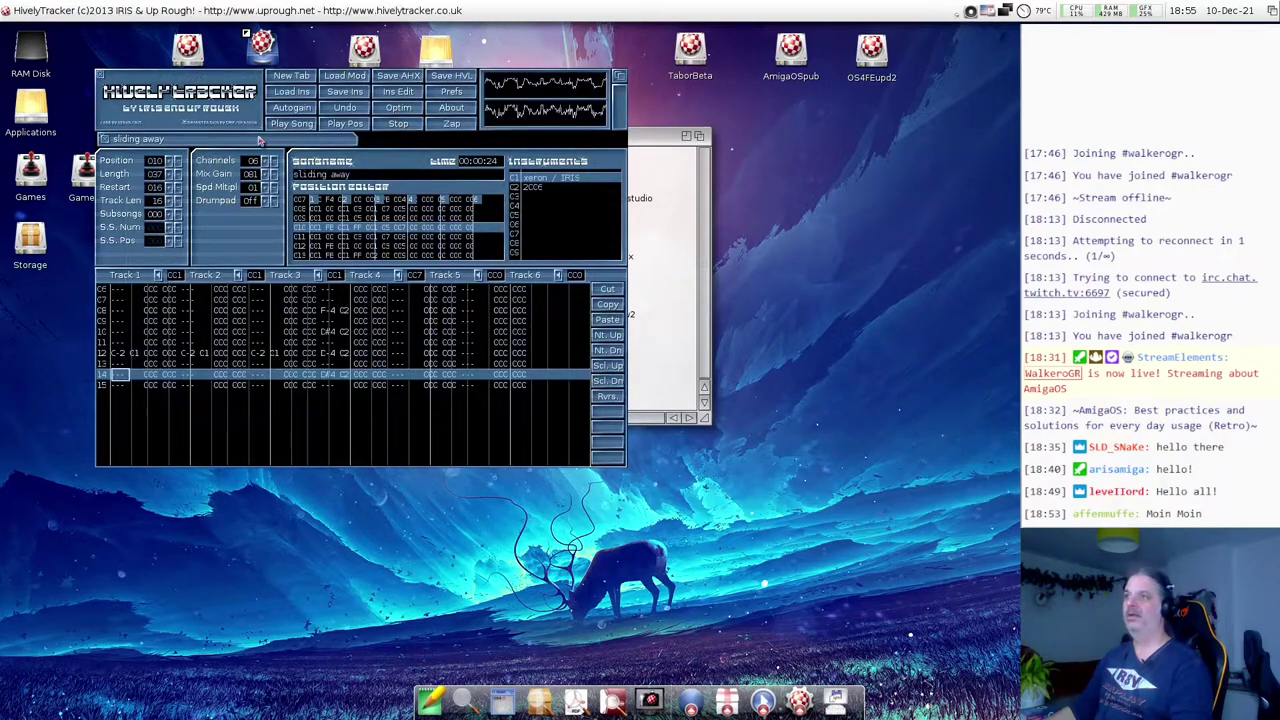
pyautogui.click(99, 78)
pyautogui.click(582, 404)
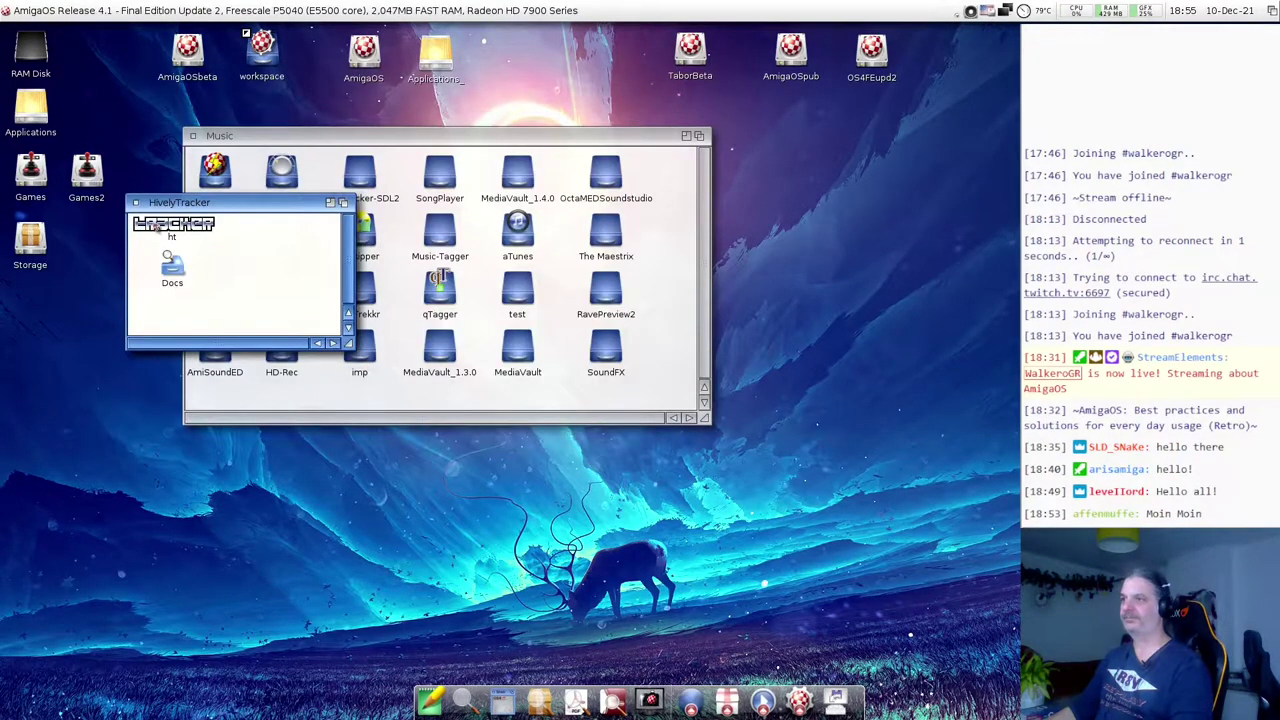
pyautogui.click(135, 202)
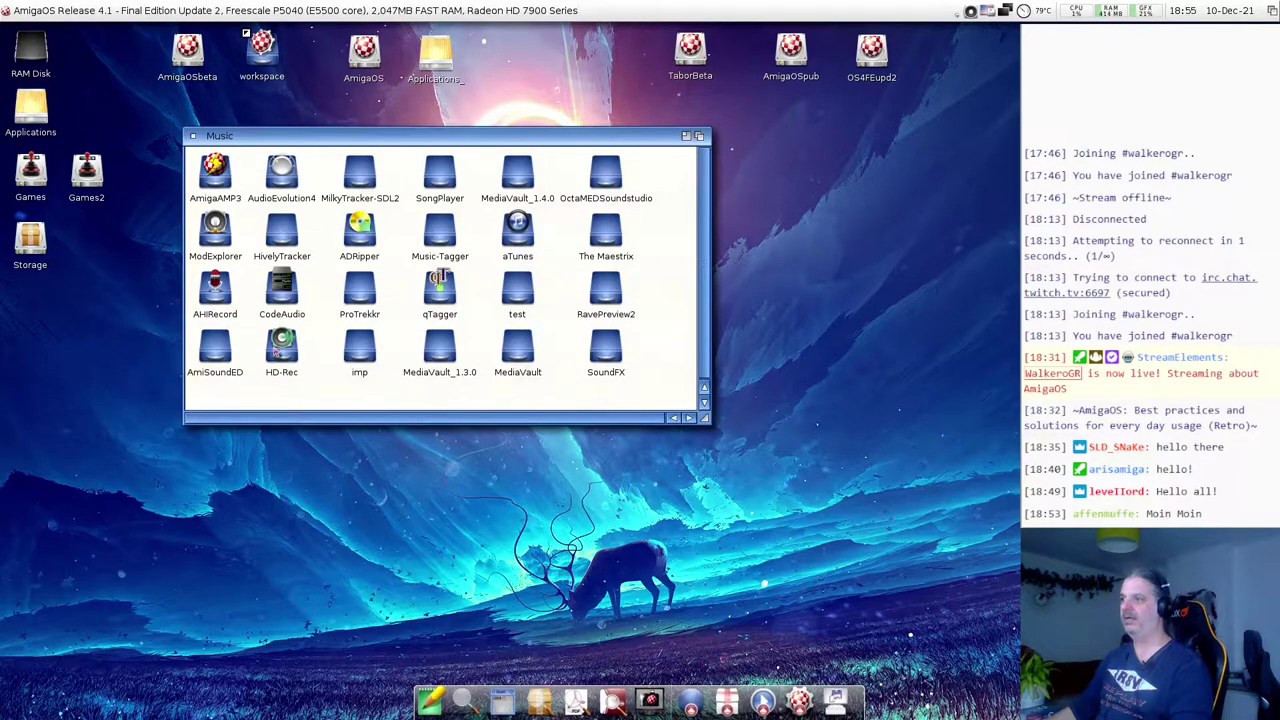
# - Launch MilkyTracker from the MilkyTracker-SDL2 drawer inside Music and iconify its console output window
pyautogui.doubleClick(366, 180)
pyautogui.doubleClick(305, 233)
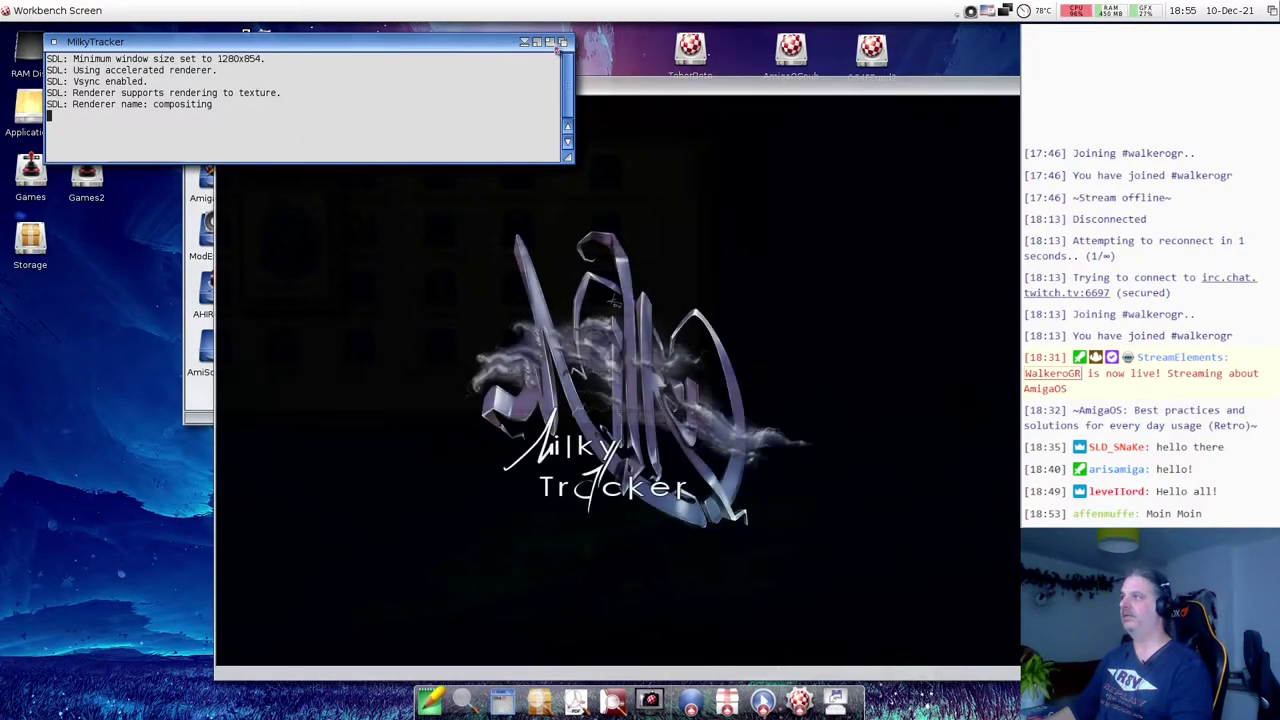
pyautogui.click(537, 43)
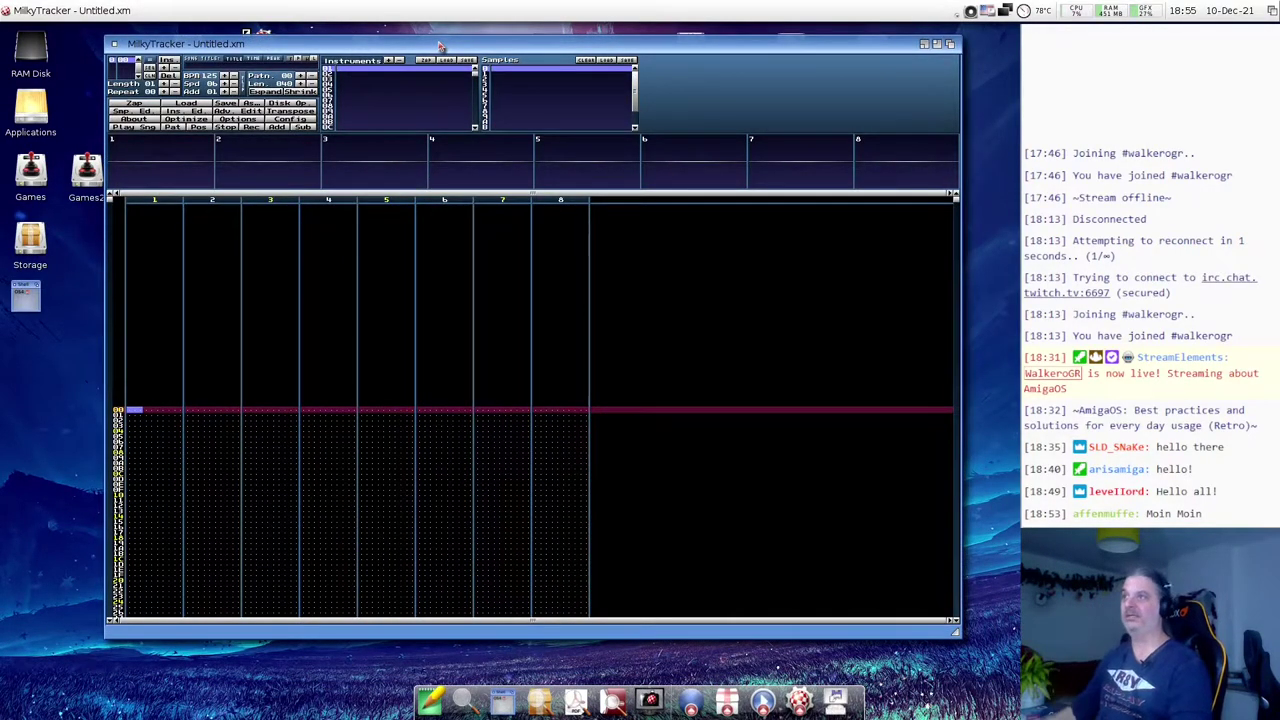
# - Load the module slumberjack.xm from MilkyTracker's music drawer
pyautogui.click(180, 103)
pyautogui.click(265, 155)
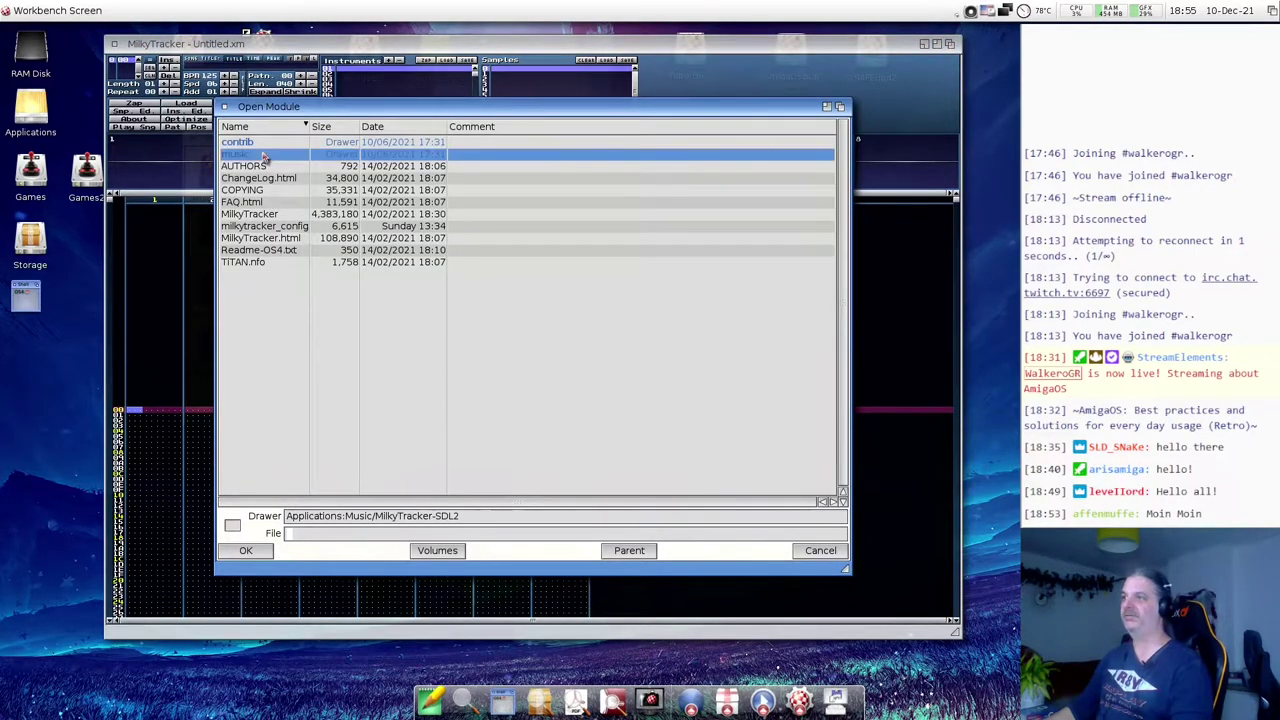
pyautogui.click(265, 155)
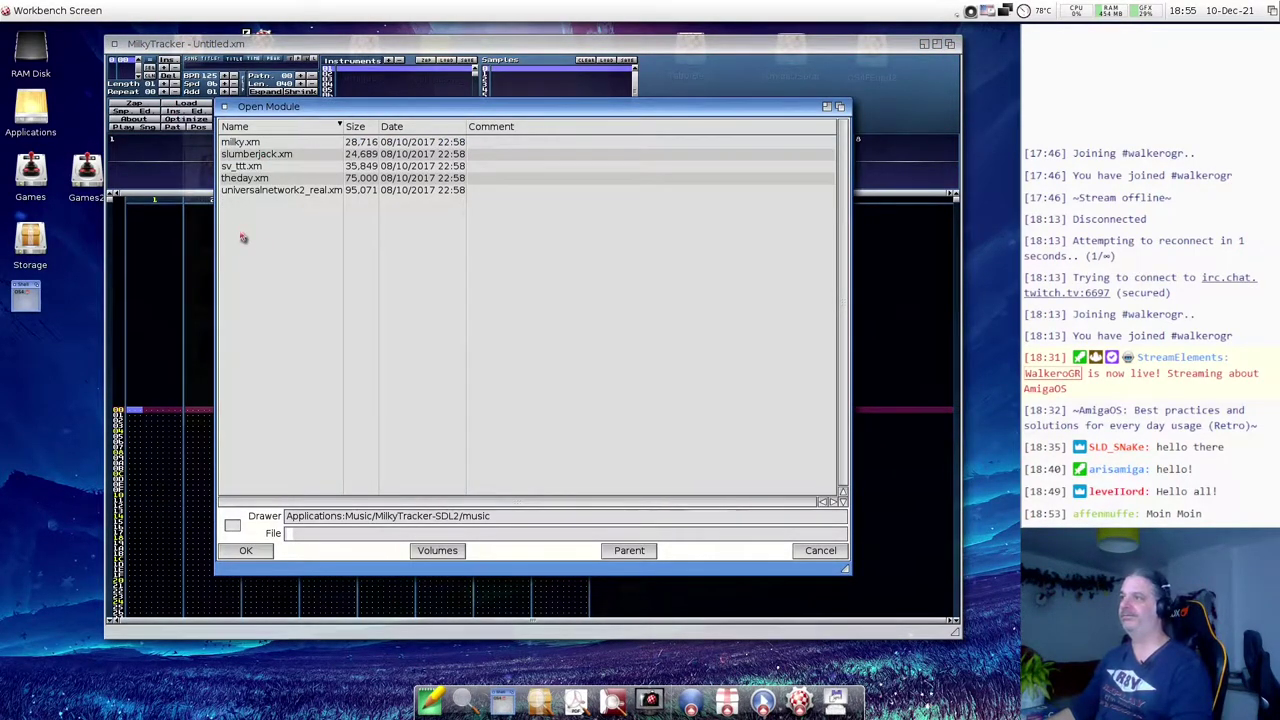
pyautogui.click(250, 166)
pyautogui.click(256, 155)
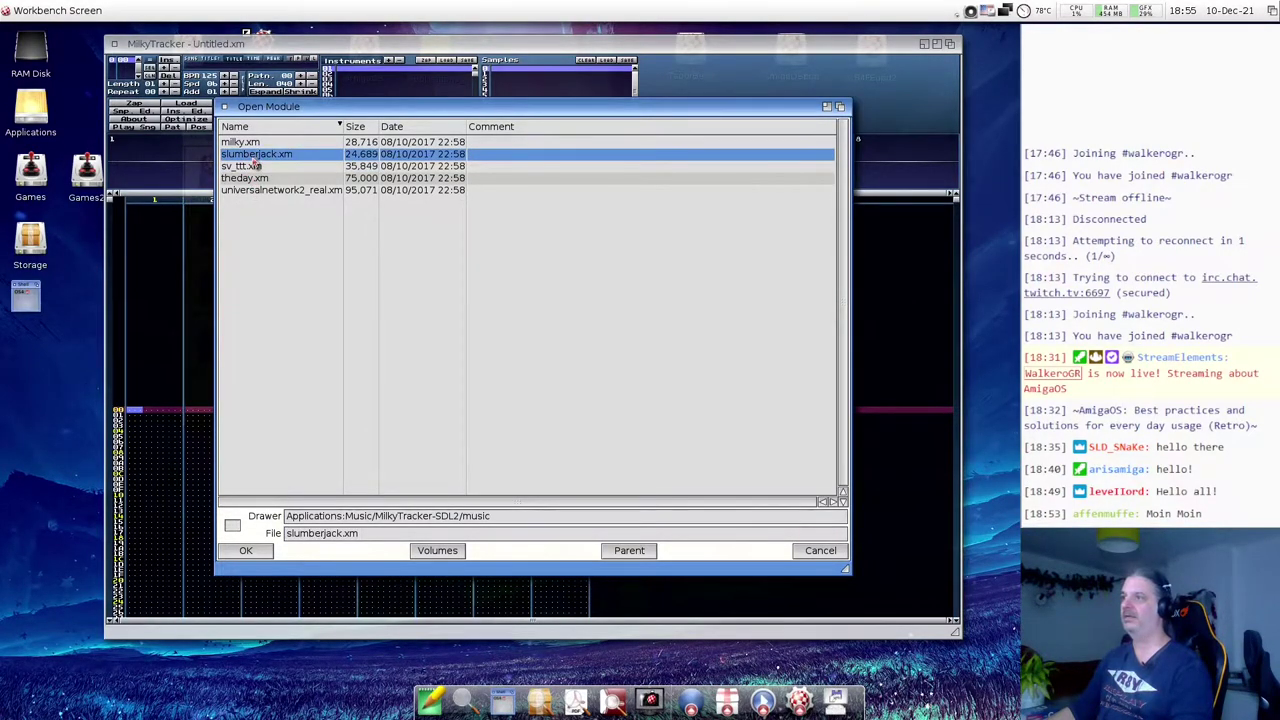
pyautogui.doubleClick(254, 158)
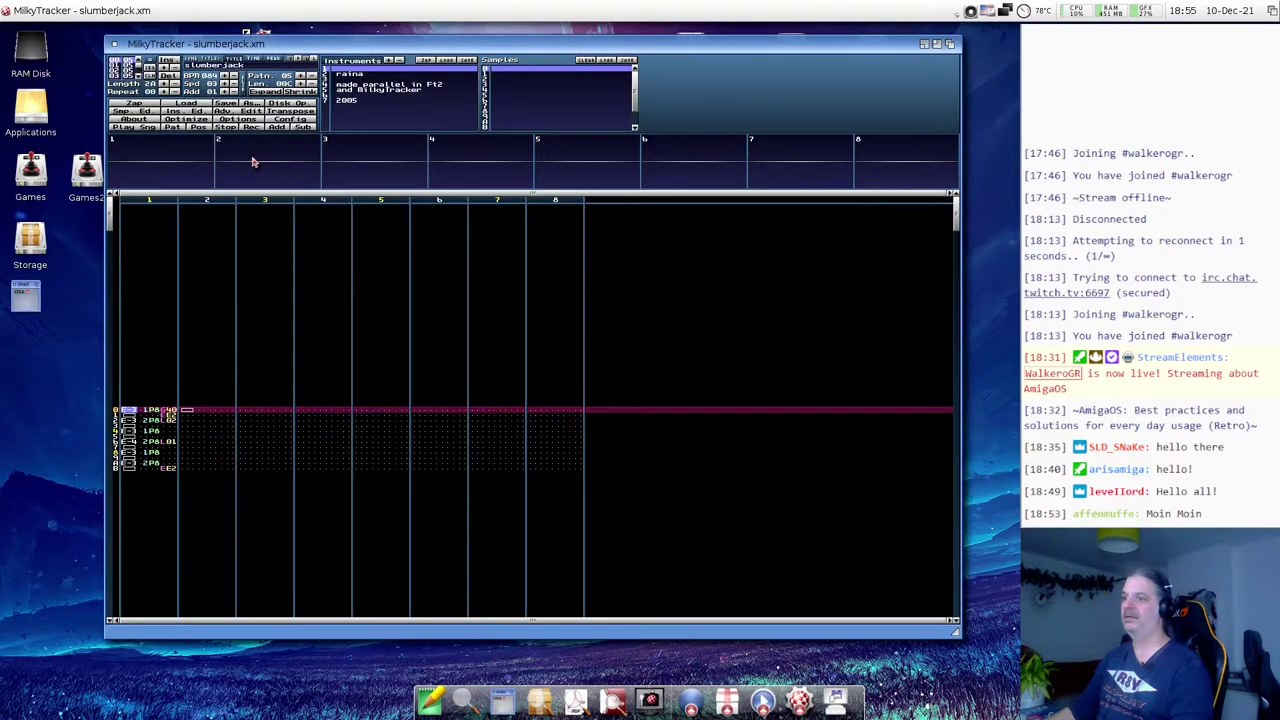
# - Load the module sv_ttt.xm into MilkyTracker and start playing the song
pyautogui.click(185, 104)
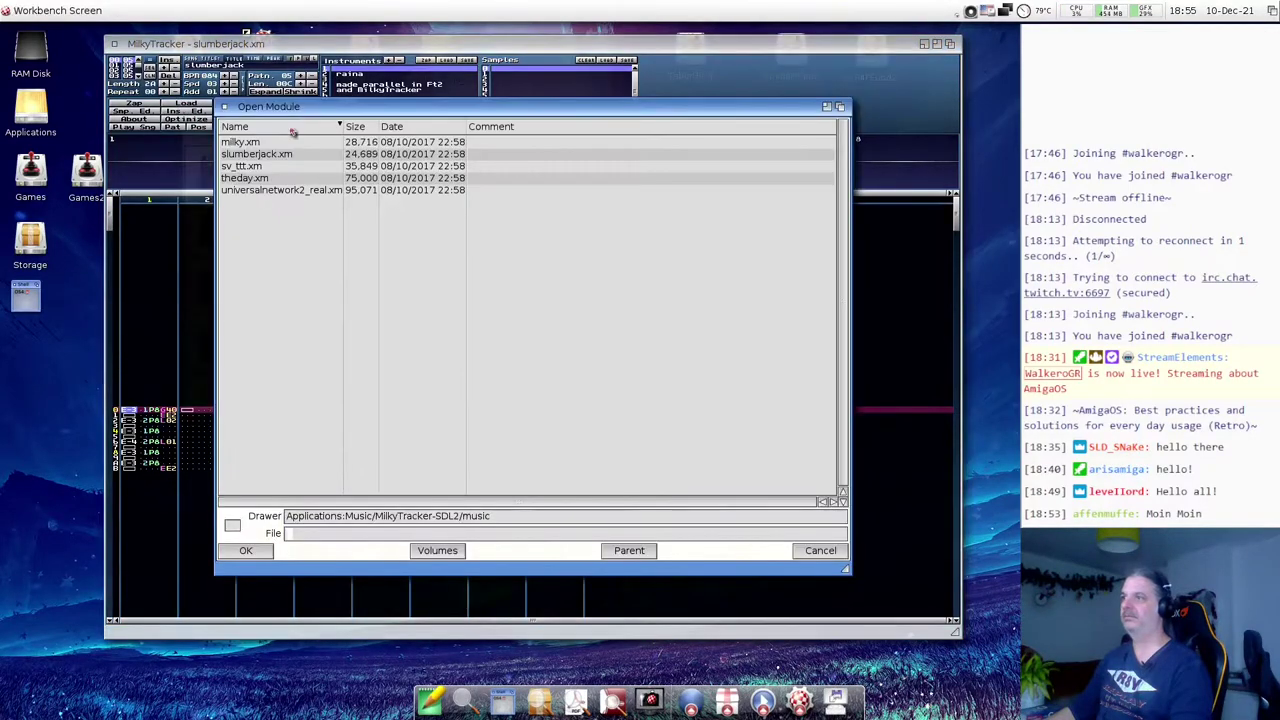
pyautogui.doubleClick(252, 167)
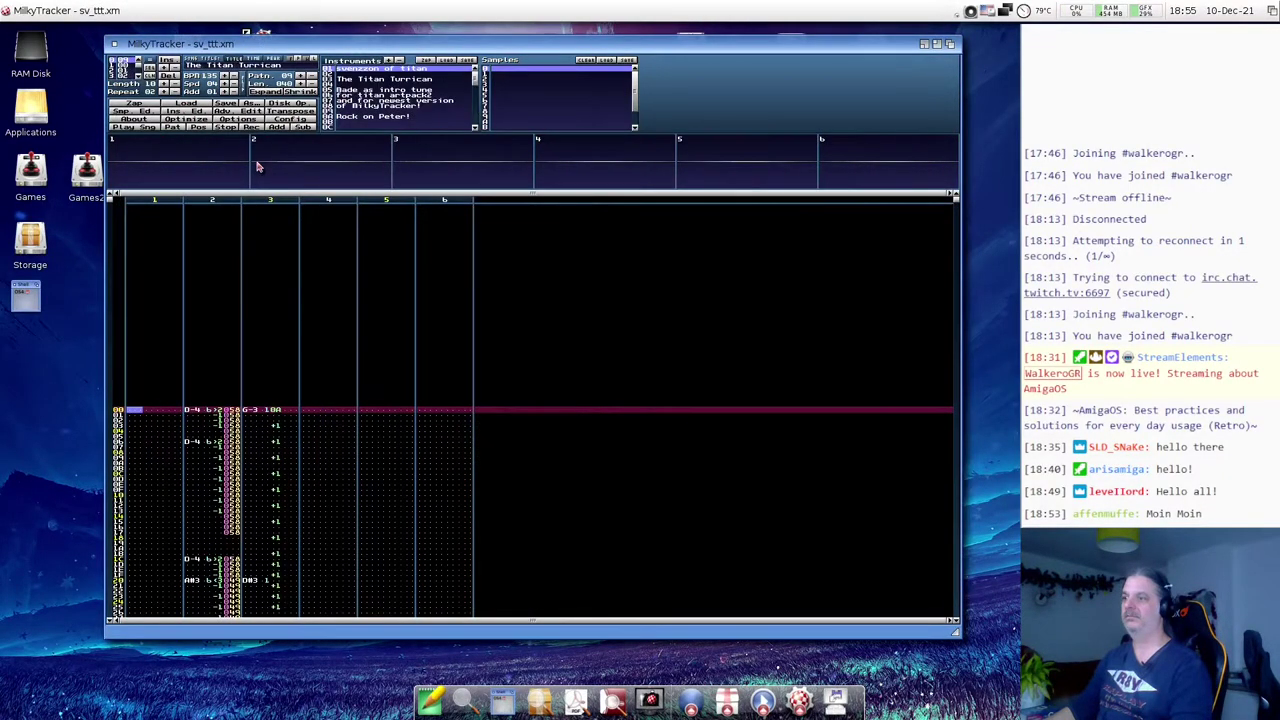
pyautogui.click(124, 127)
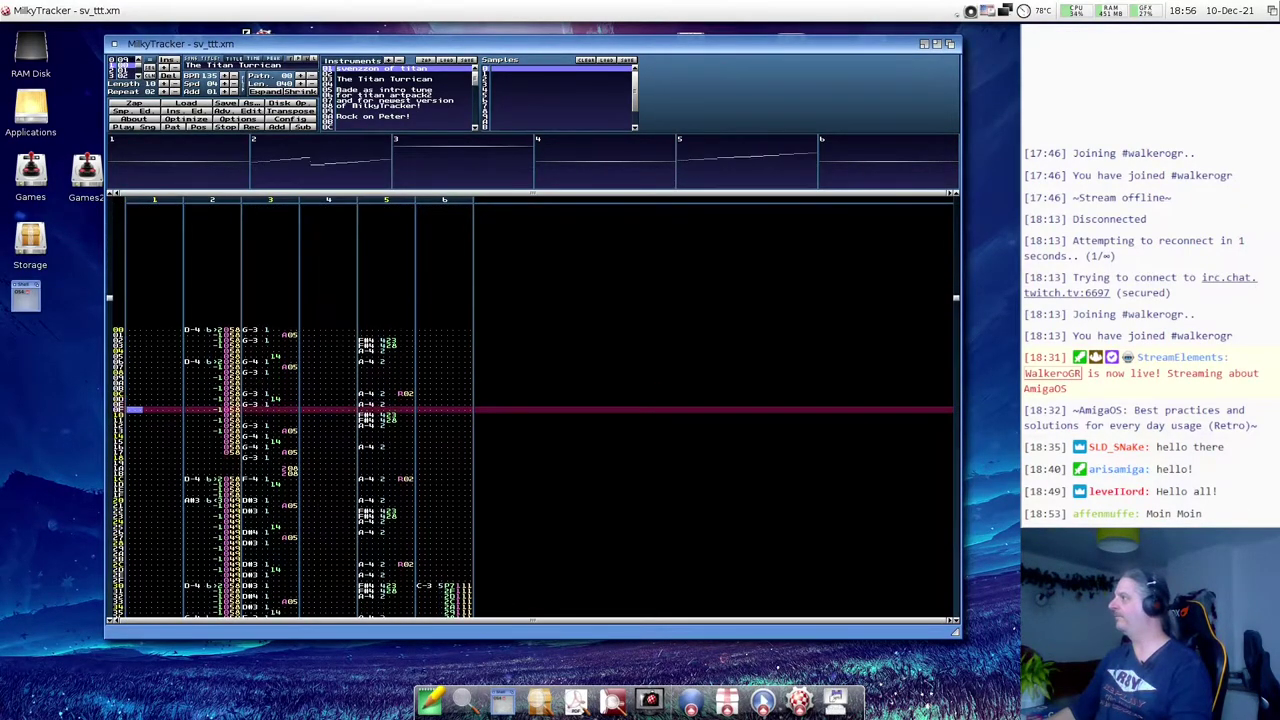
# - Turn the system mixer volume down to 74% while the MilkyTracker song plays
pyautogui.click(970, 11)
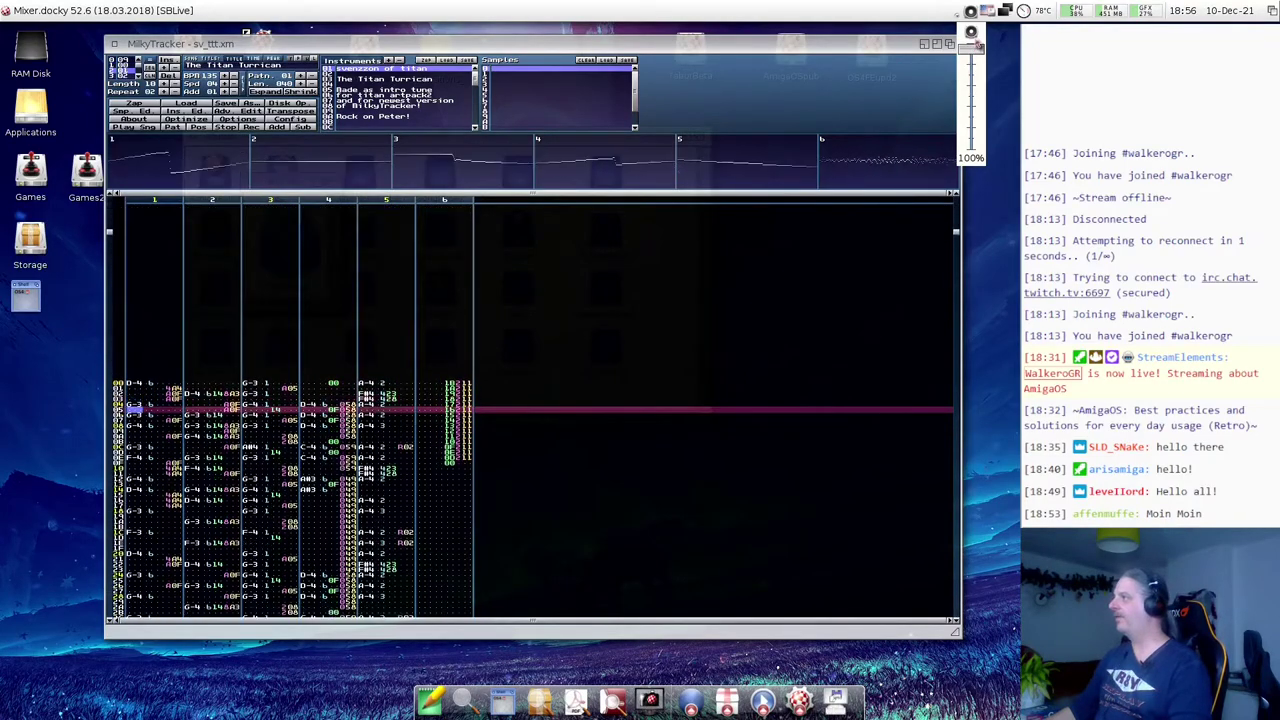
pyautogui.click(970, 12)
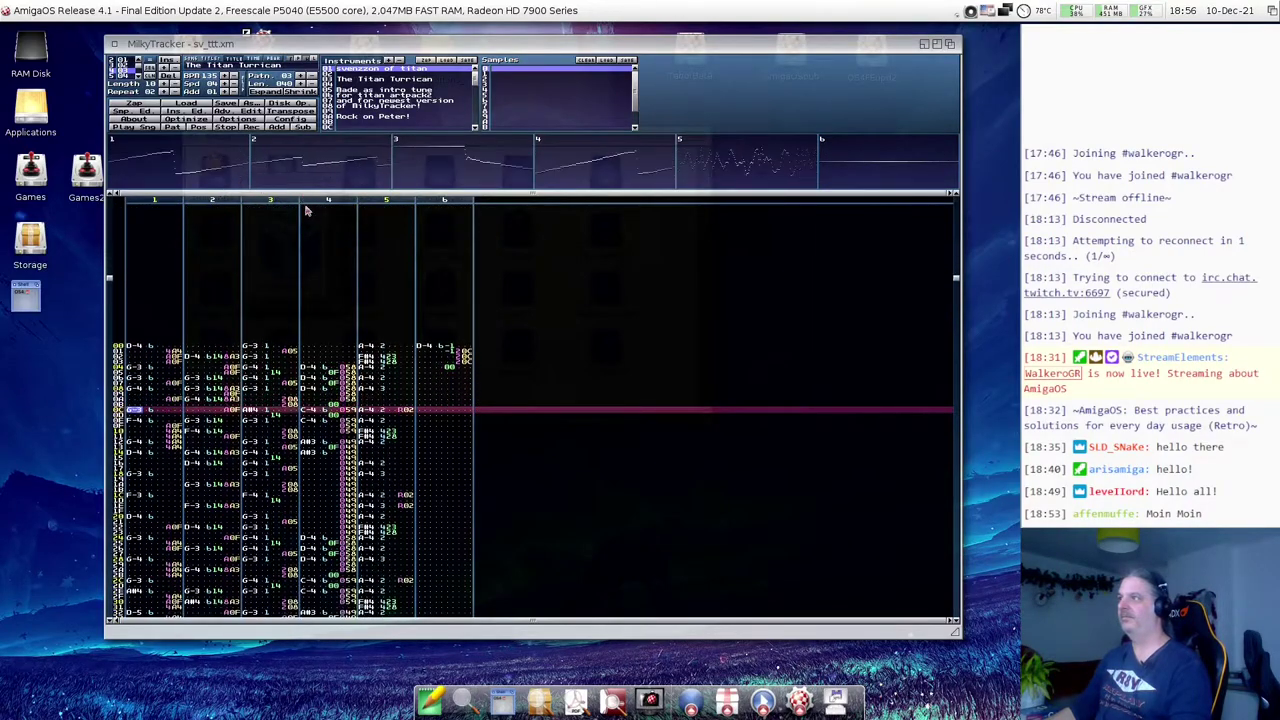
pyautogui.click(969, 11)
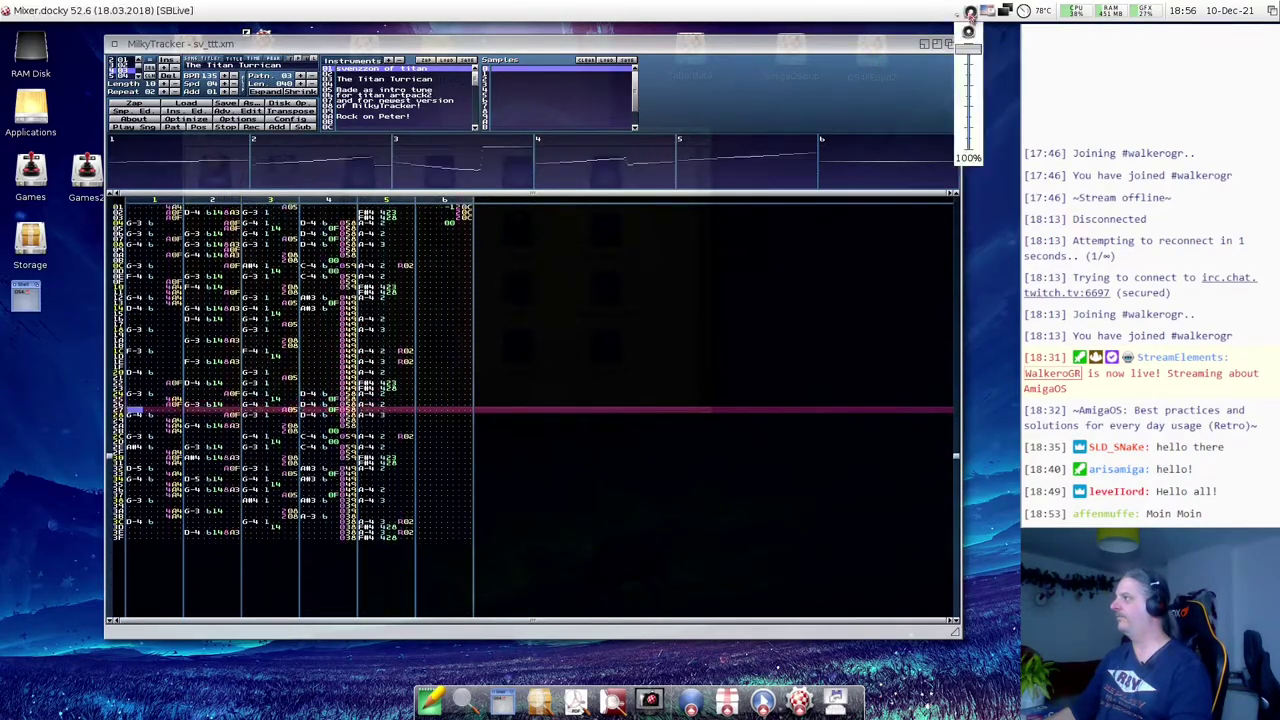
pyautogui.moveTo(972, 52); pyautogui.dragTo(968, 75)
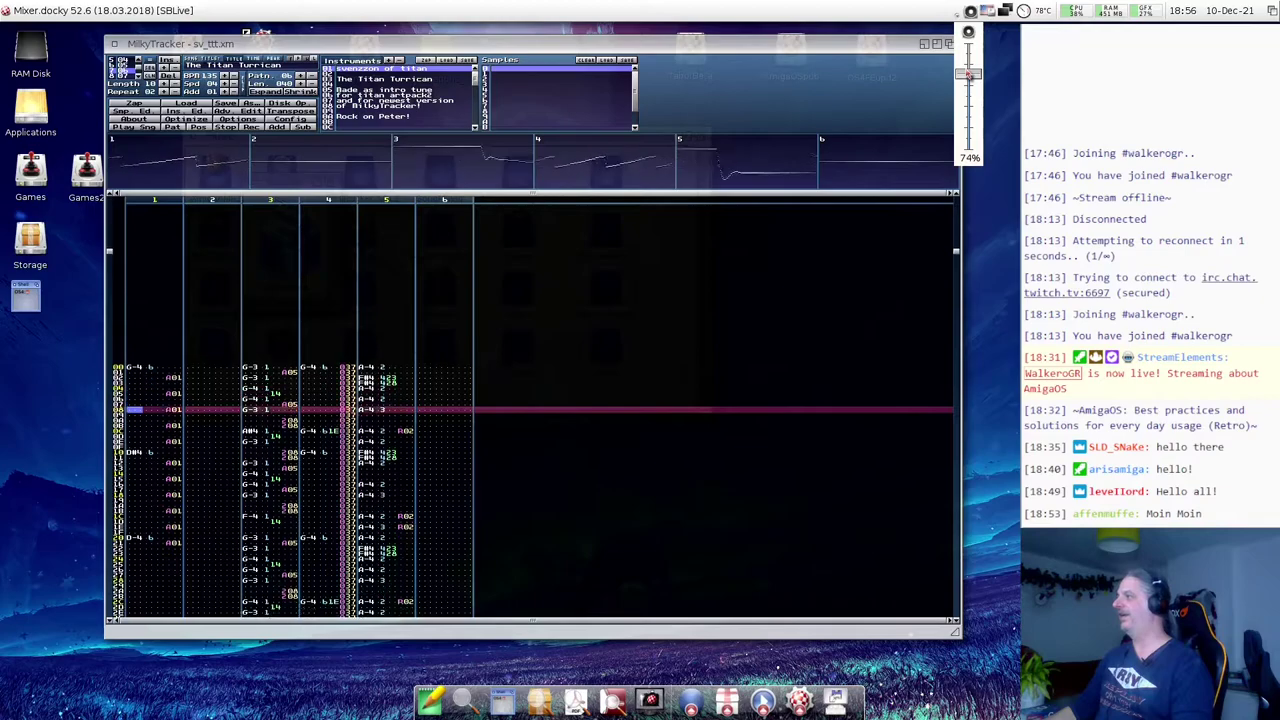
pyautogui.moveTo(968, 74); pyautogui.dragTo(970, 70)
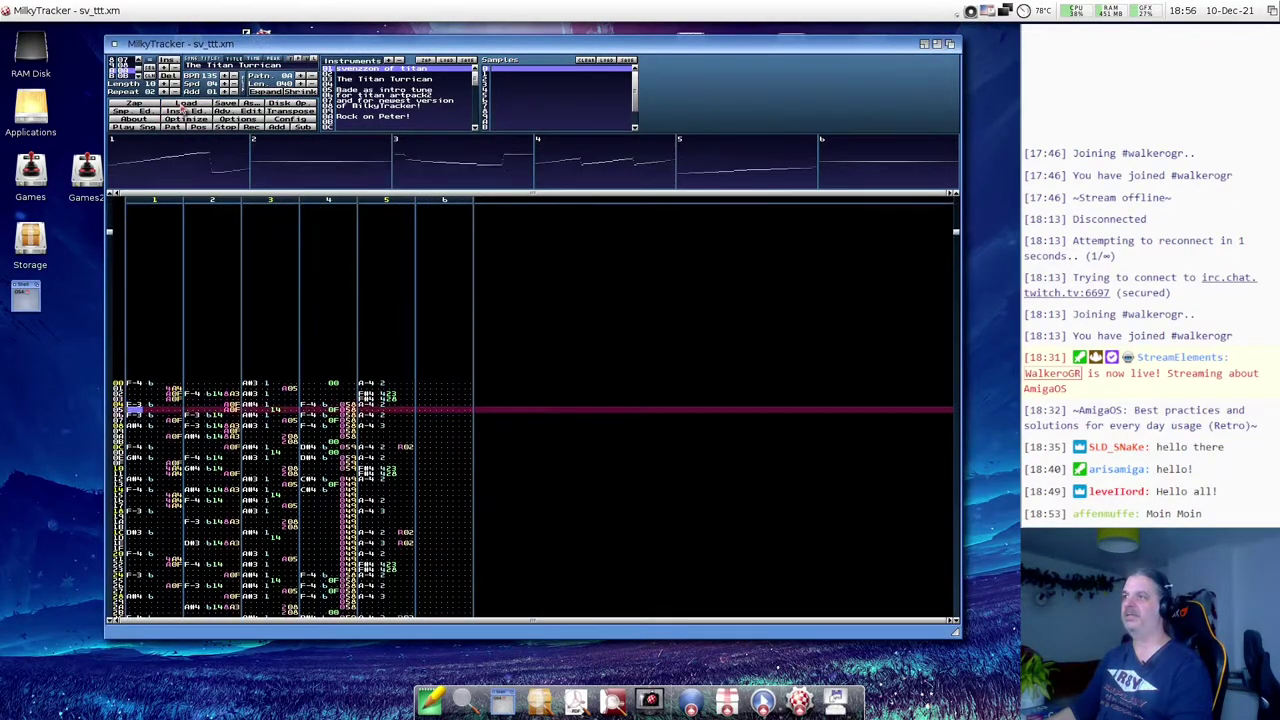
# - Load the module universalnetwork2_real.xm into MilkyTracker and bring the system mixer volume up to 100%
pyautogui.hotkey('ctrl', 'o')
pyautogui.doubleClick(262, 190)
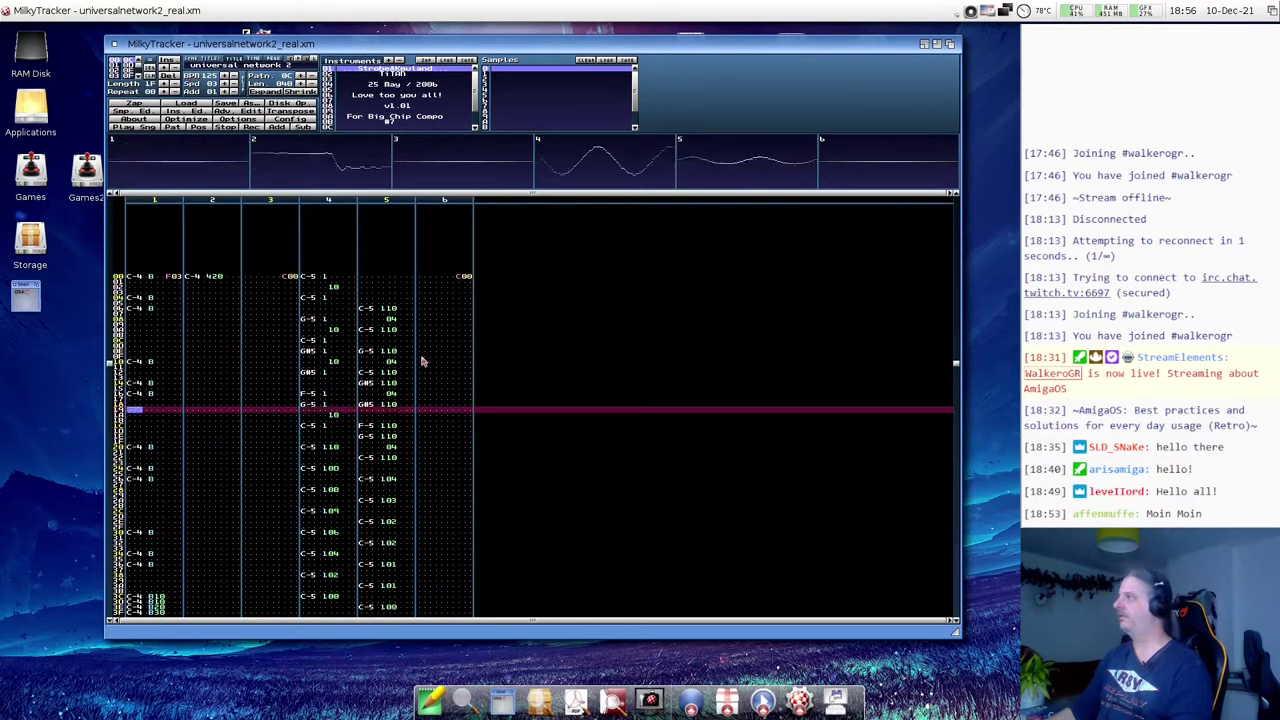
pyautogui.click(972, 17)
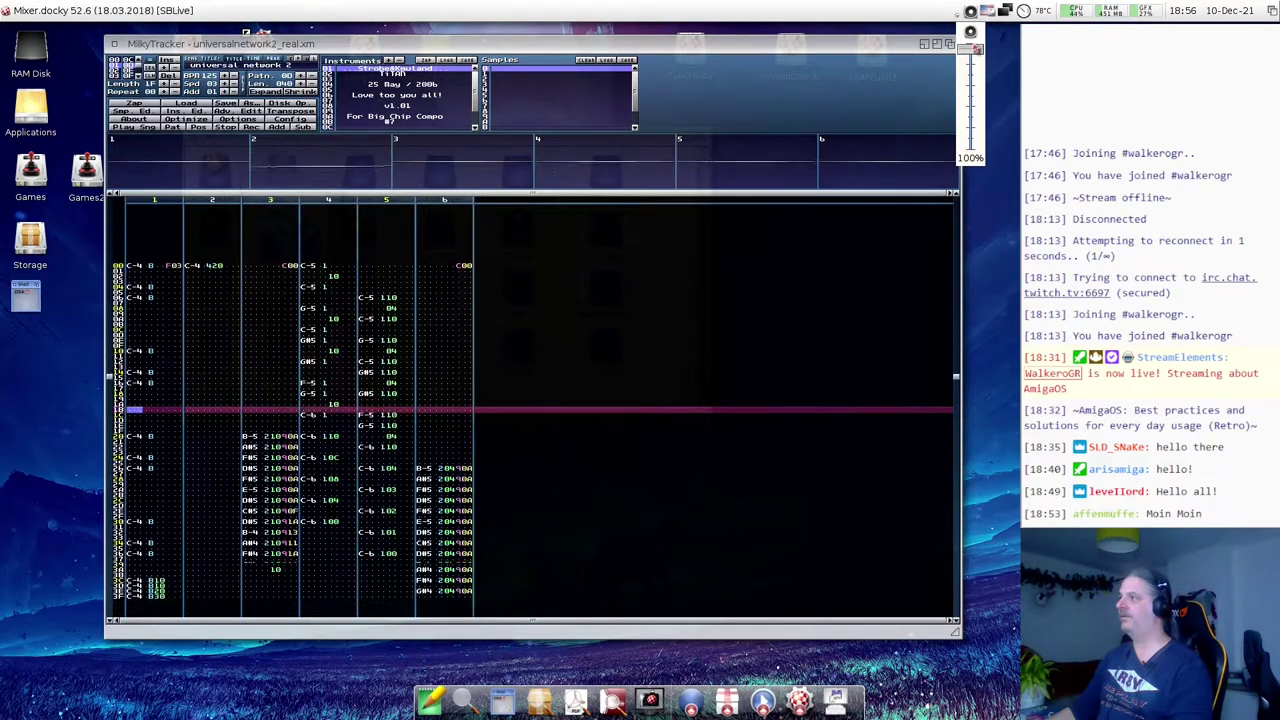
pyautogui.scroll(1, 976, 56)
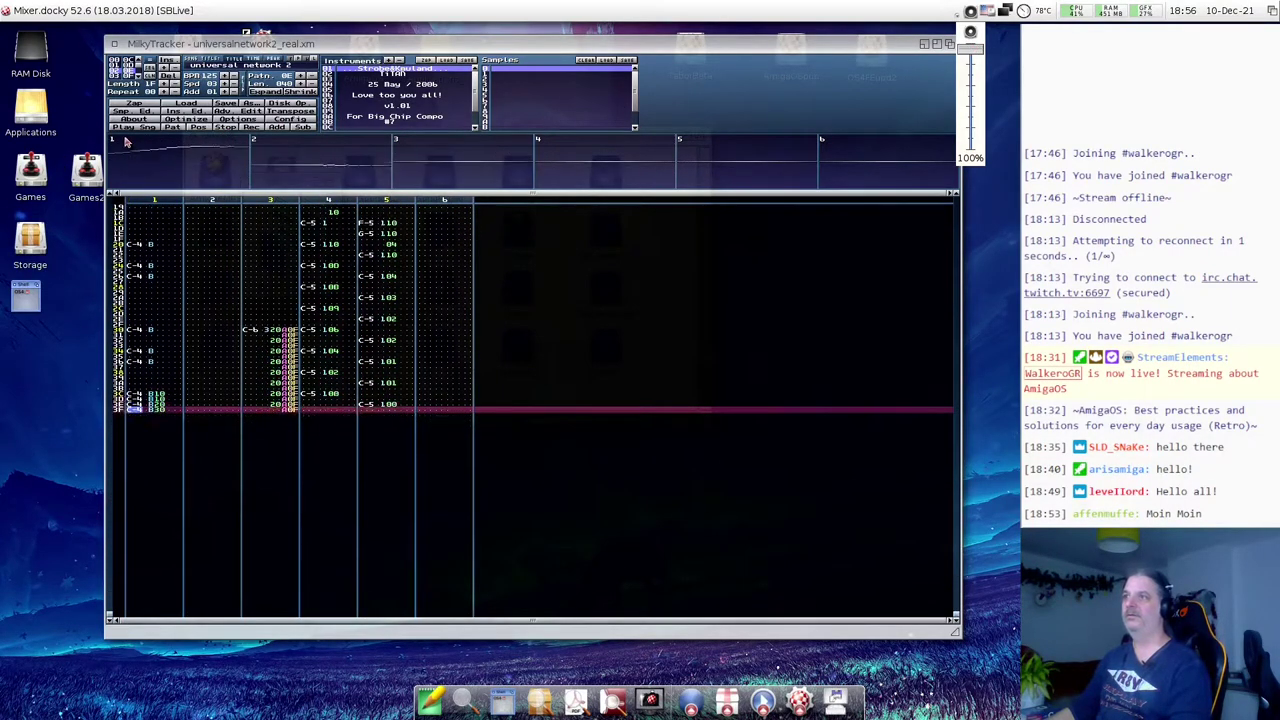
# - Quit MilkyTracker and close its drawer, returning to the Music drawer
pyautogui.click(116, 45)
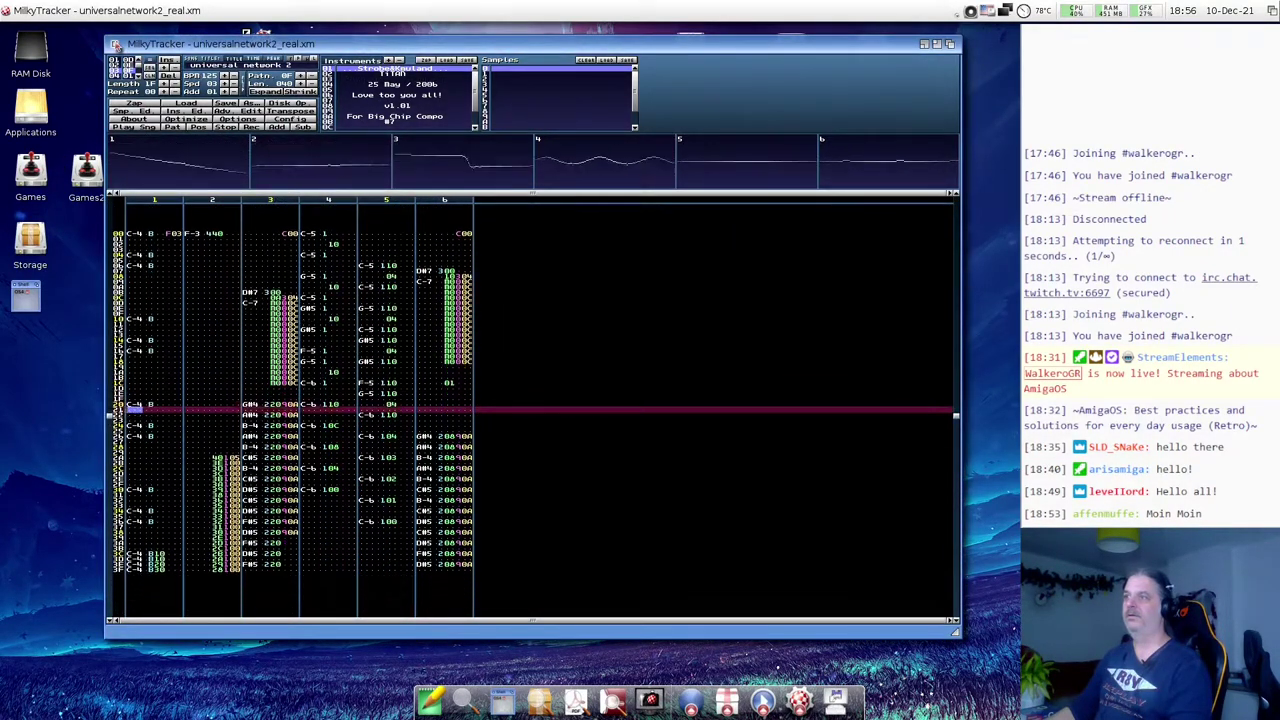
pyautogui.click(115, 44)
pyautogui.click(57, 42)
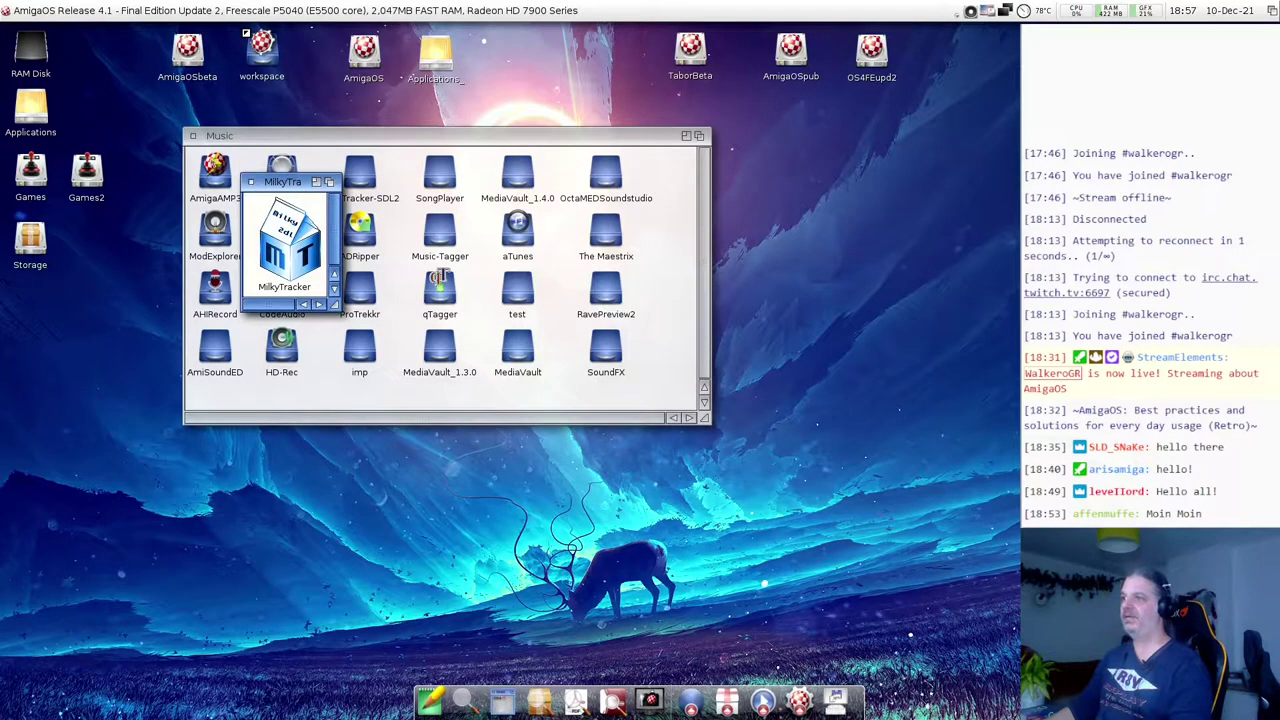
pyautogui.click(251, 182)
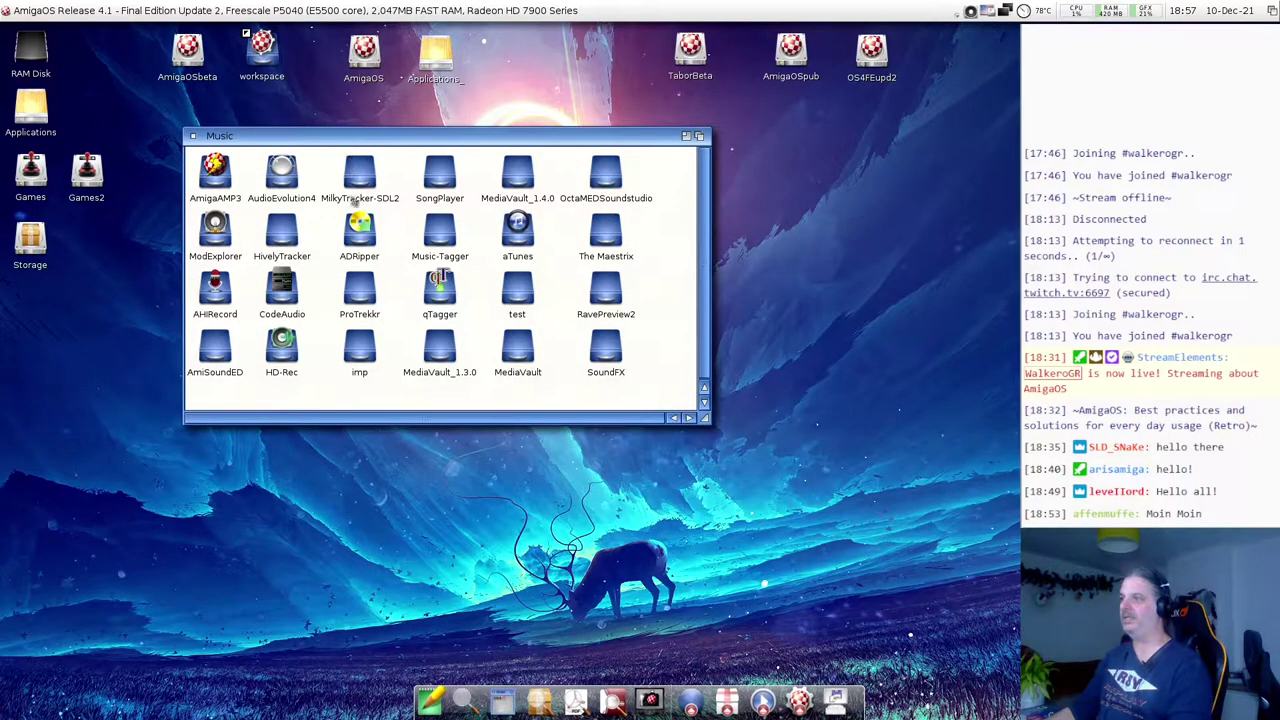
# - Launch ProTrekkr from its drawer in Music and start playback of the untitled default song
pyautogui.doubleClick(366, 298)
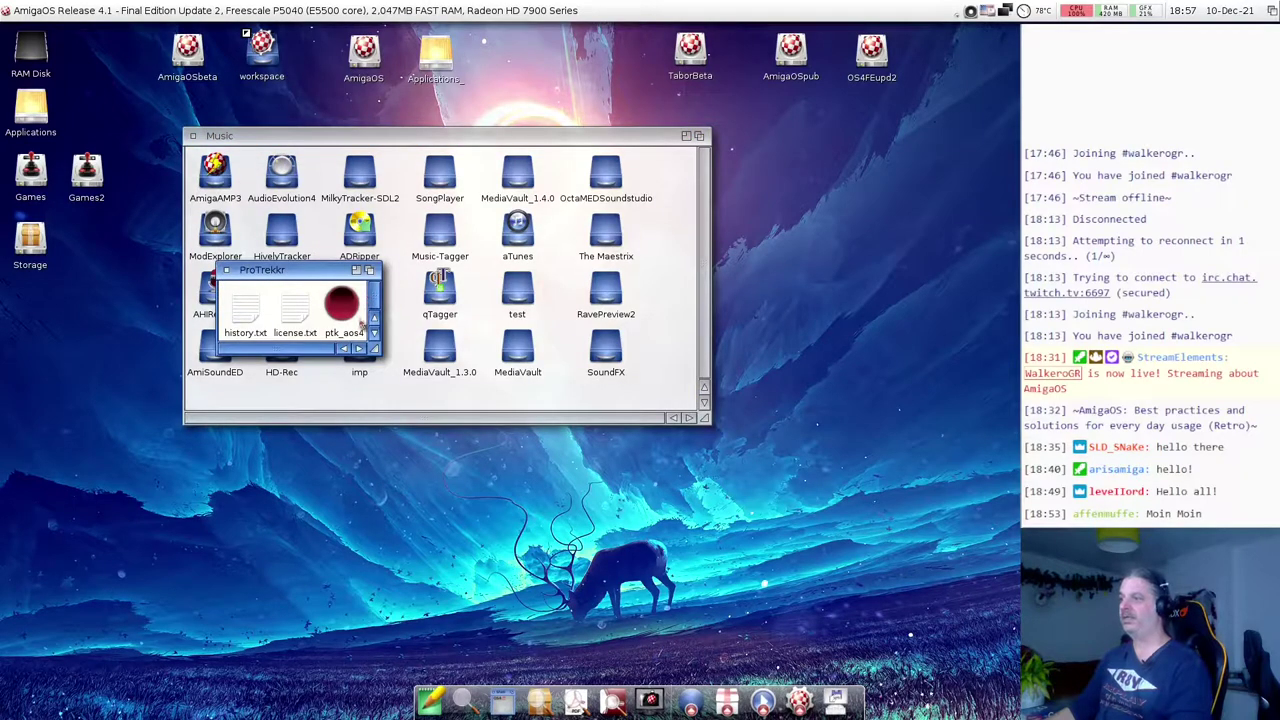
pyautogui.doubleClick(341, 303)
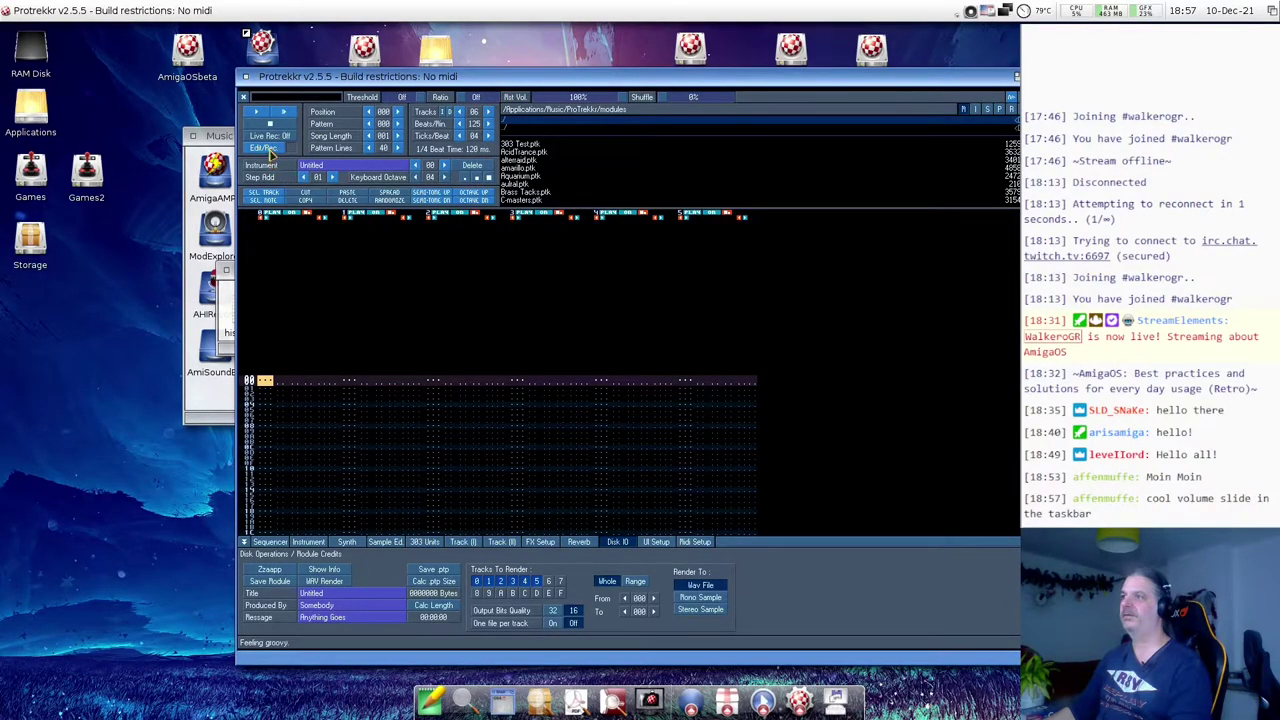
pyautogui.click(258, 112)
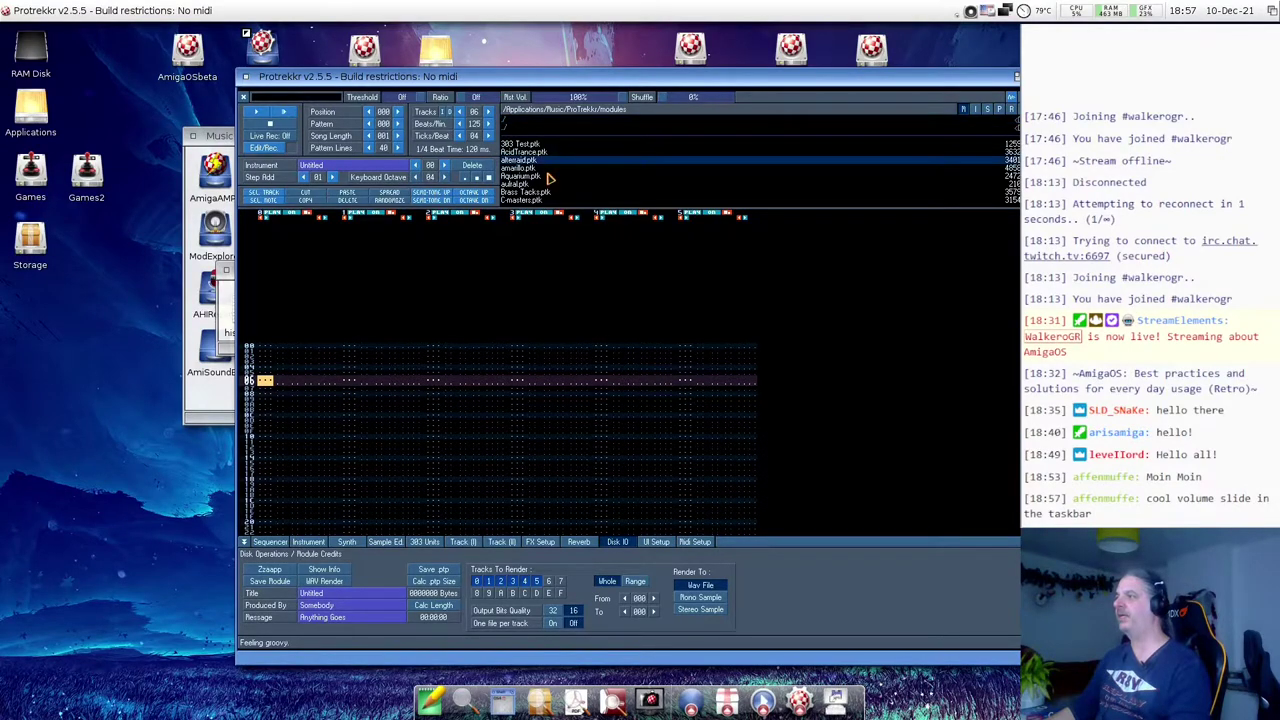
# - Load the module Chemistry.ptk, start playing the song and move the ProTrekkr window fully into view
pyautogui.scroll(-3, 549, 170)
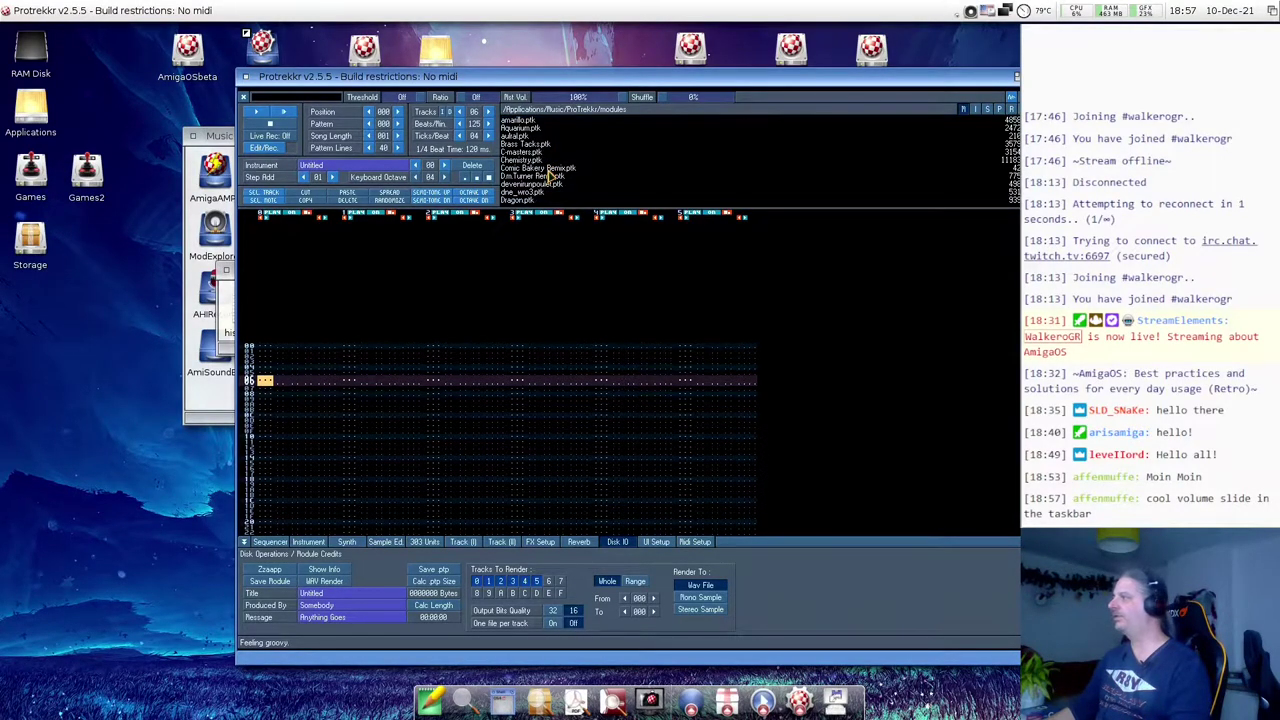
pyautogui.click(548, 169)
pyautogui.click(549, 162)
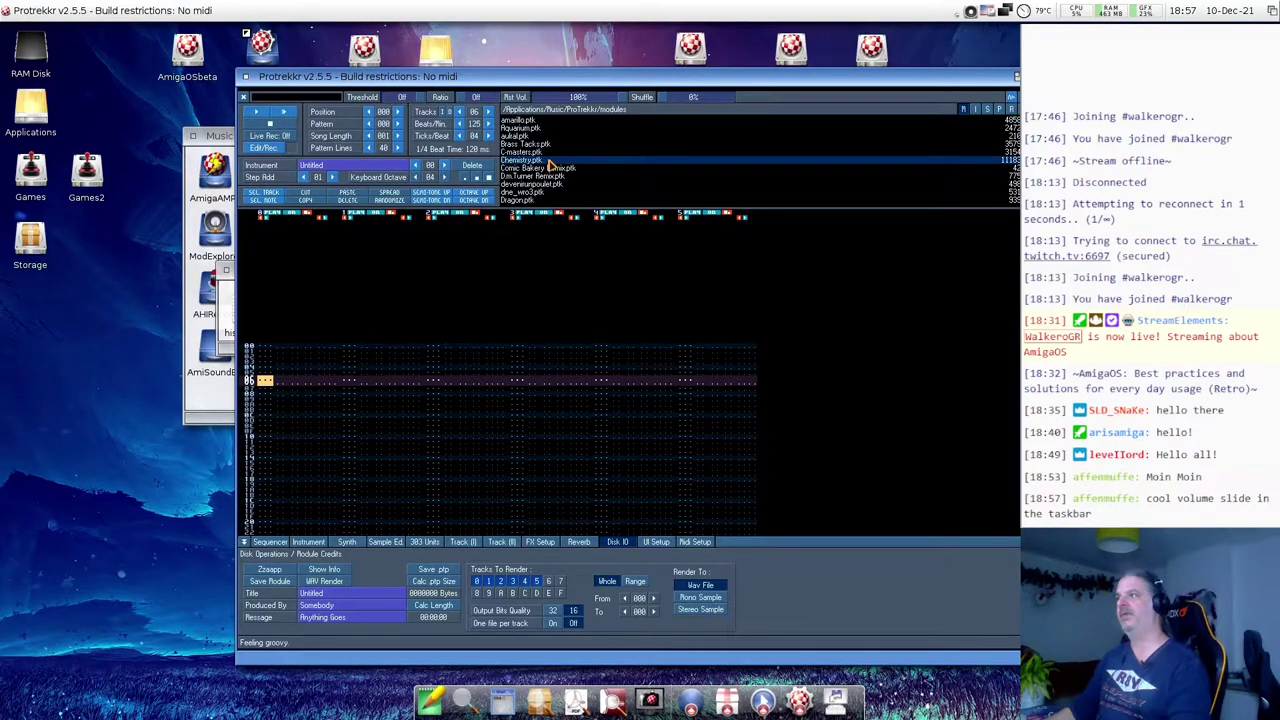
pyautogui.click(548, 161)
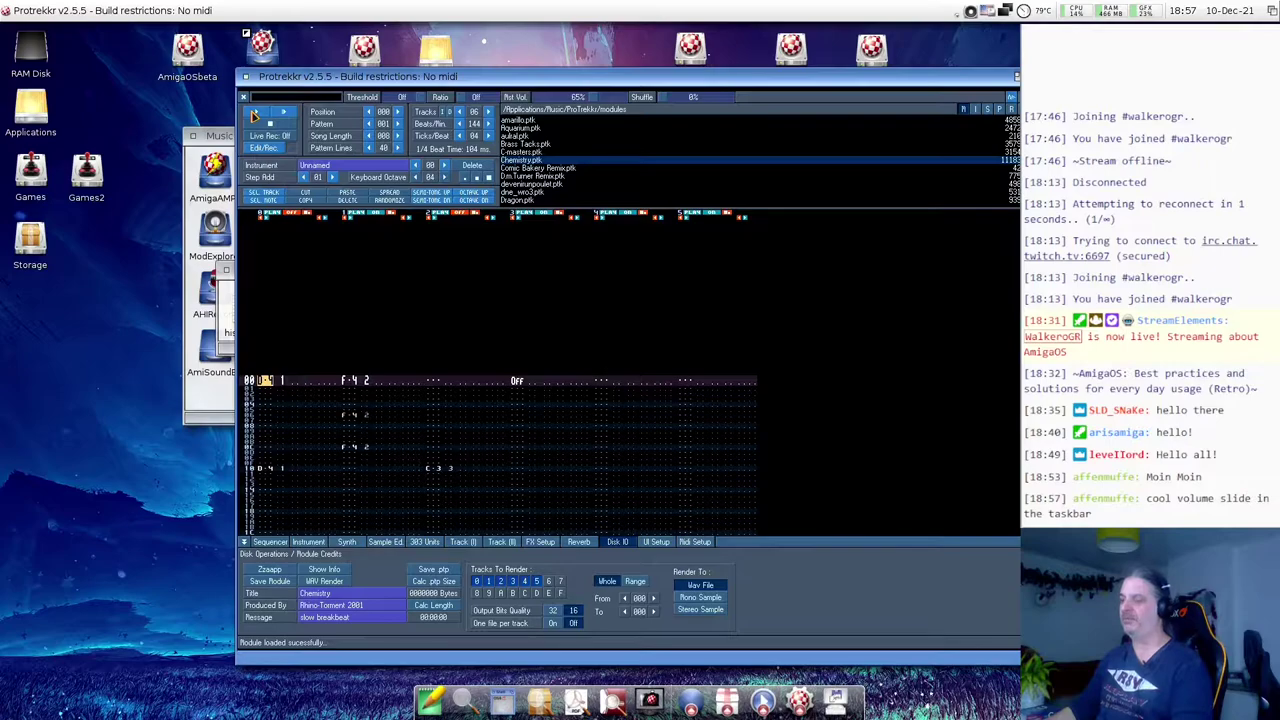
pyautogui.click(254, 115)
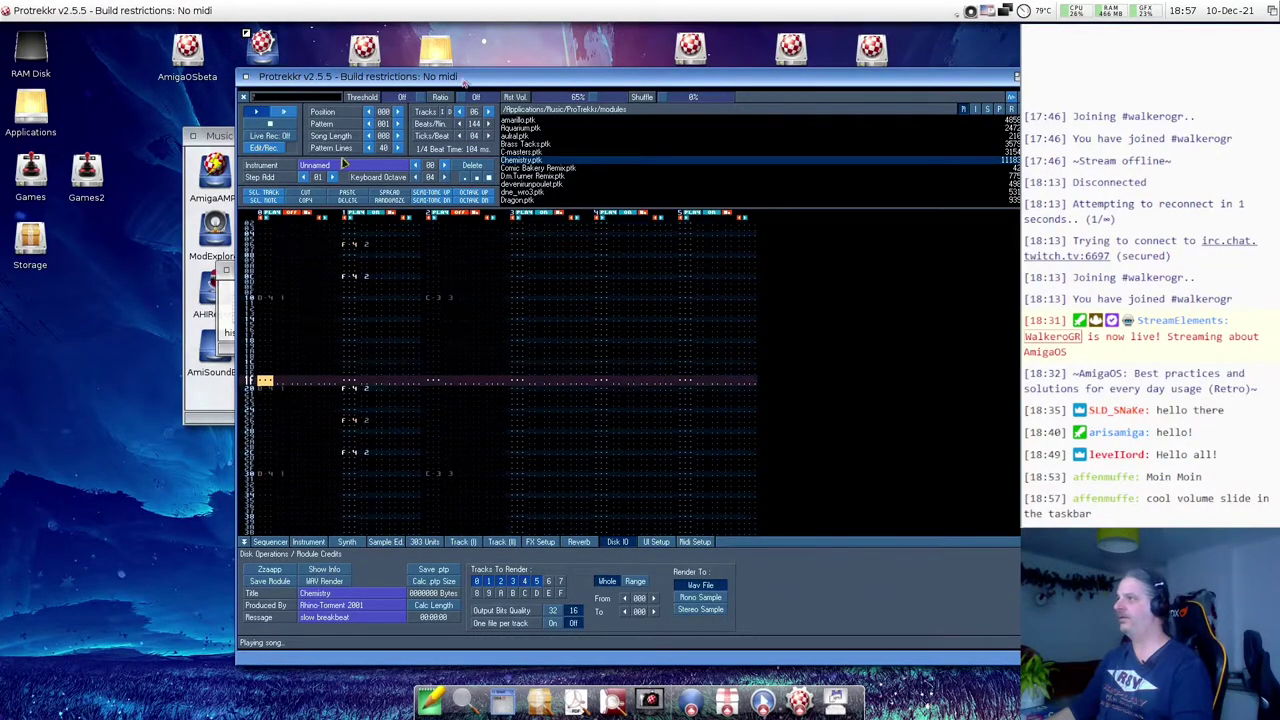
pyautogui.moveTo(590, 80); pyautogui.dragTo(461, 56)
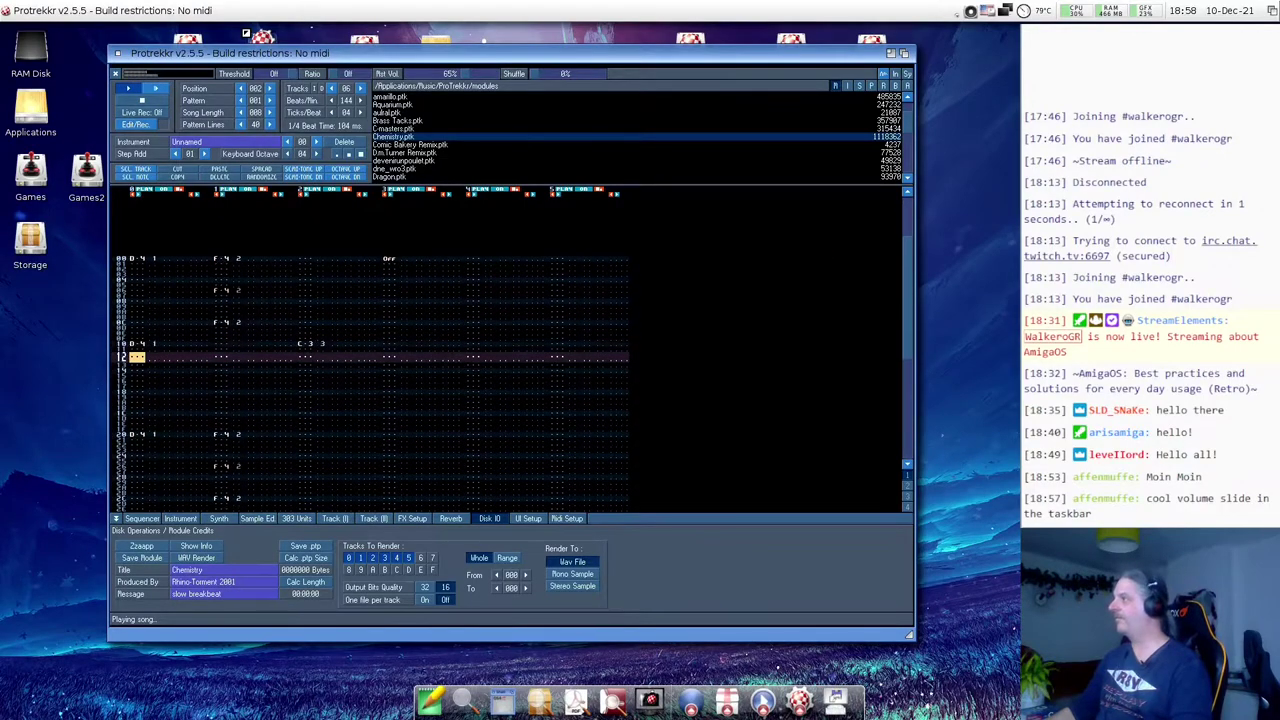
# - Lower the system mixer volume to 86% while Chemistry plays, and bring it back up to 100%
pyautogui.click(970, 11)
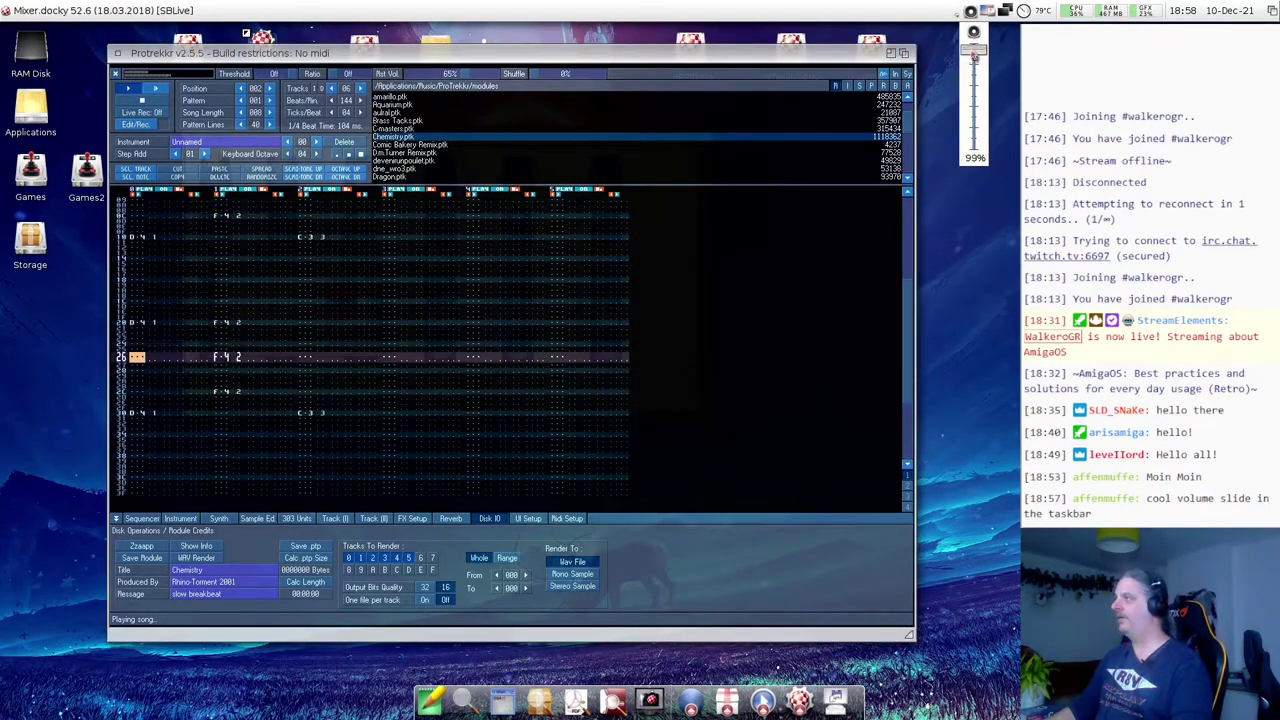
pyautogui.moveTo(974, 57); pyautogui.dragTo(974, 66)
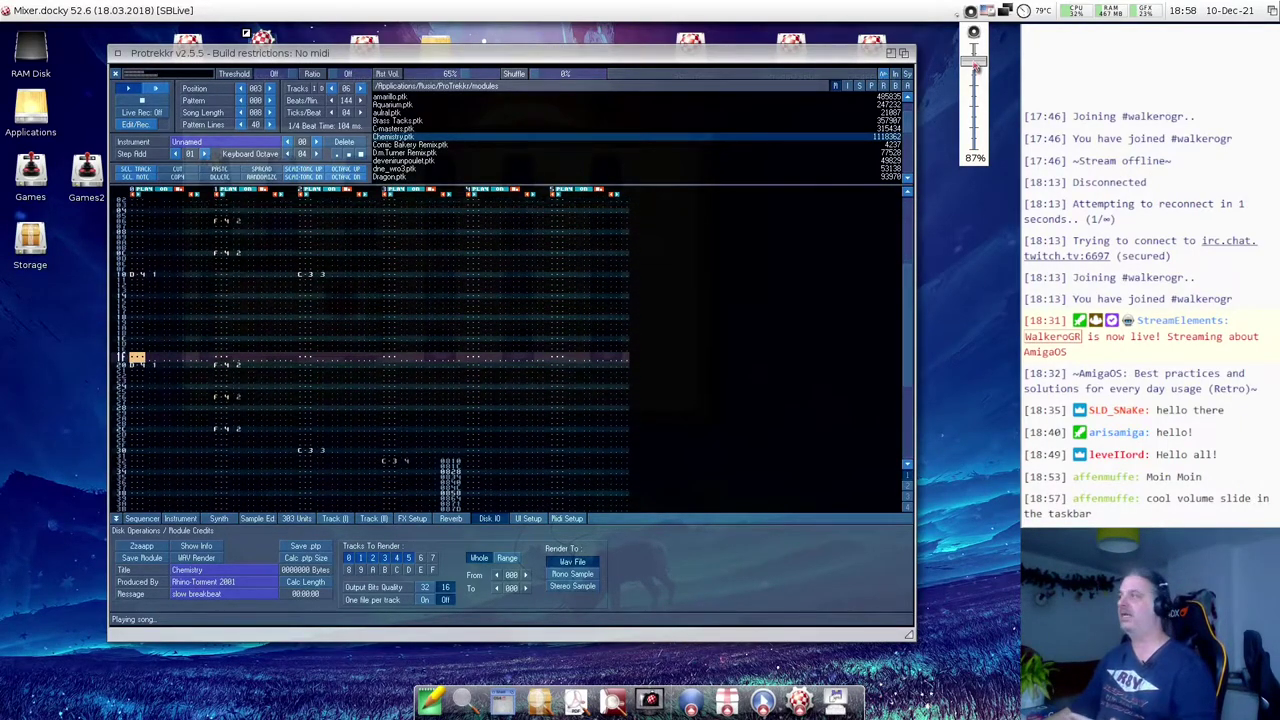
pyautogui.moveTo(975, 63); pyautogui.dragTo(975, 64)
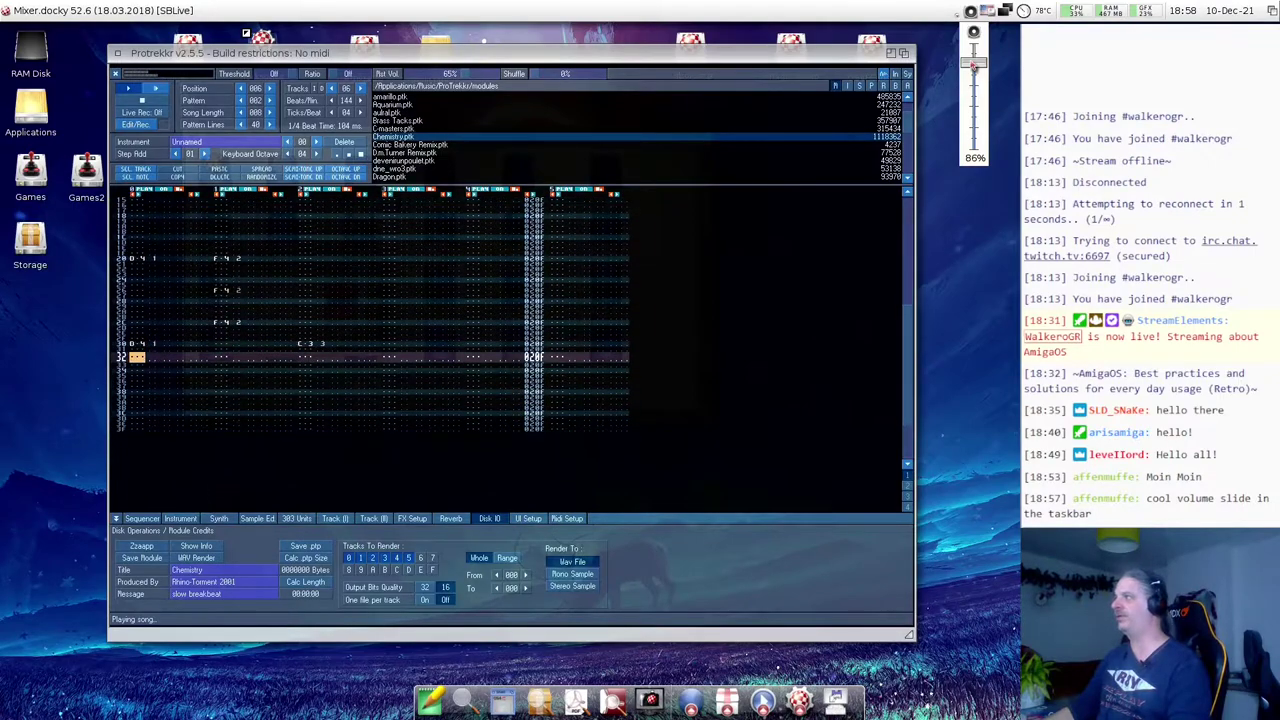
pyautogui.moveTo(973, 65); pyautogui.dragTo(973, 14)
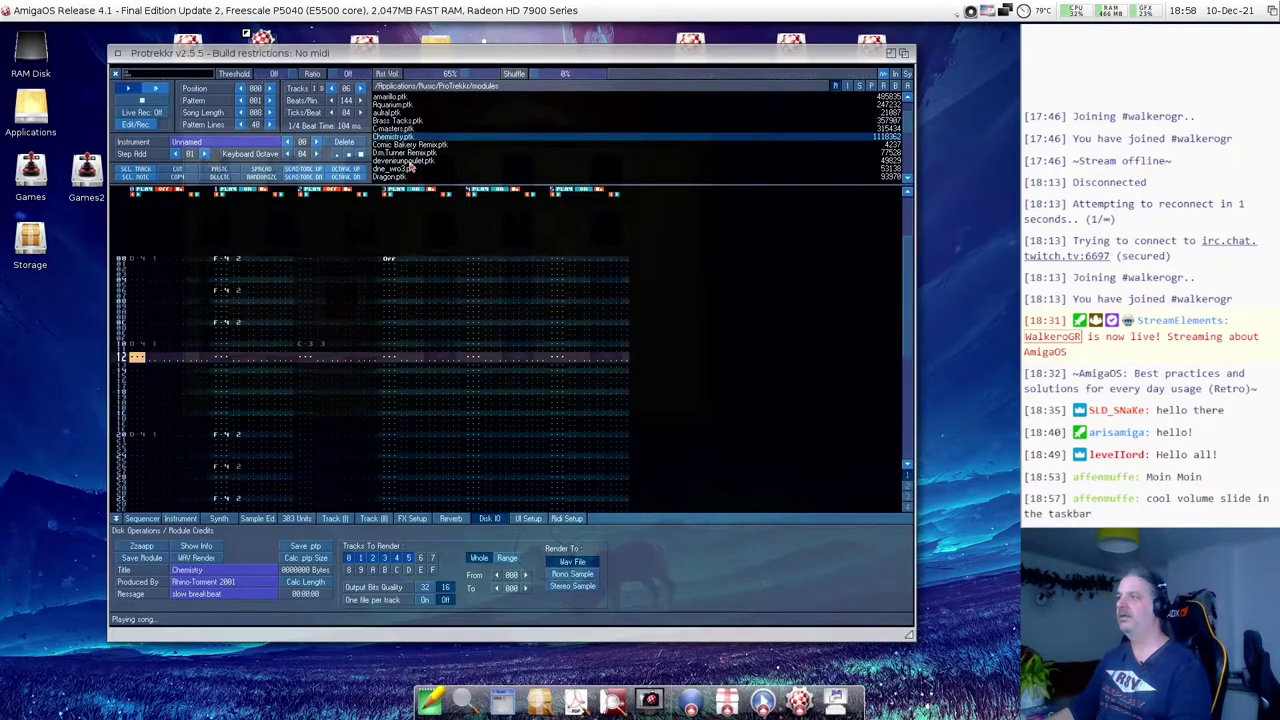
# - Load and play the module devenirunpoulet.ptk, and lower the system mixer volume to 87%
pyautogui.click(408, 162)
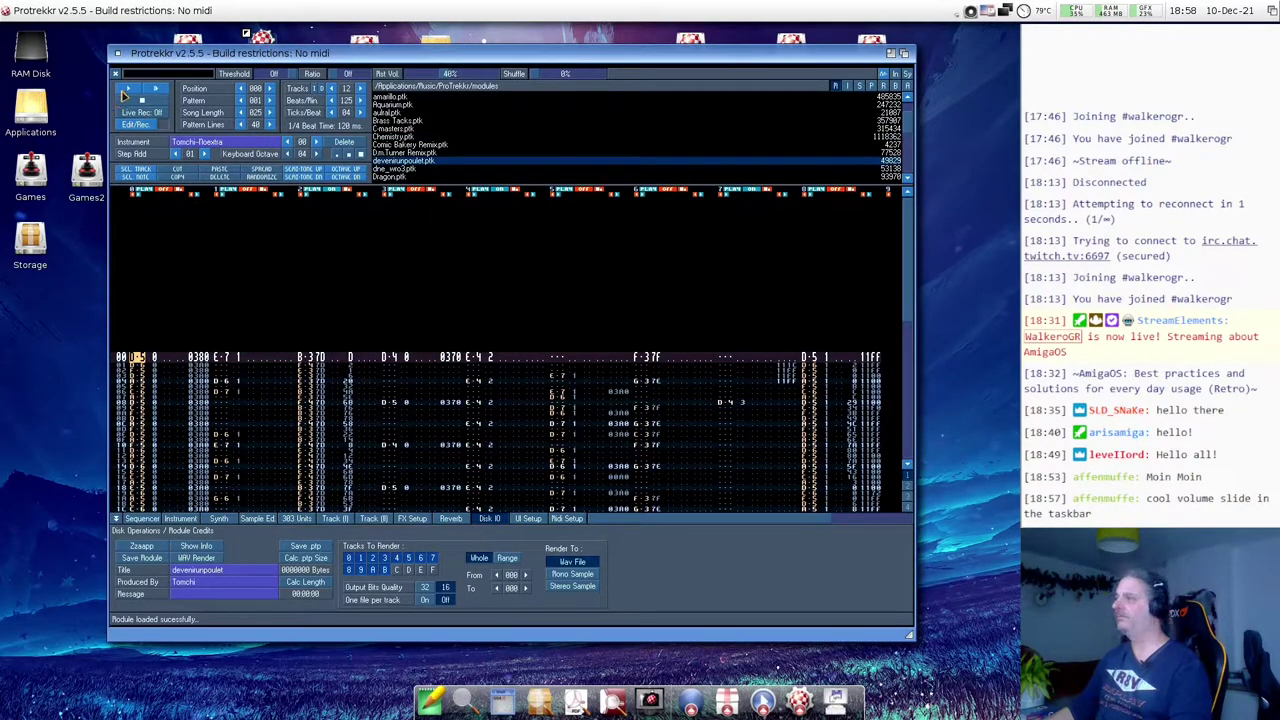
pyautogui.click(125, 92)
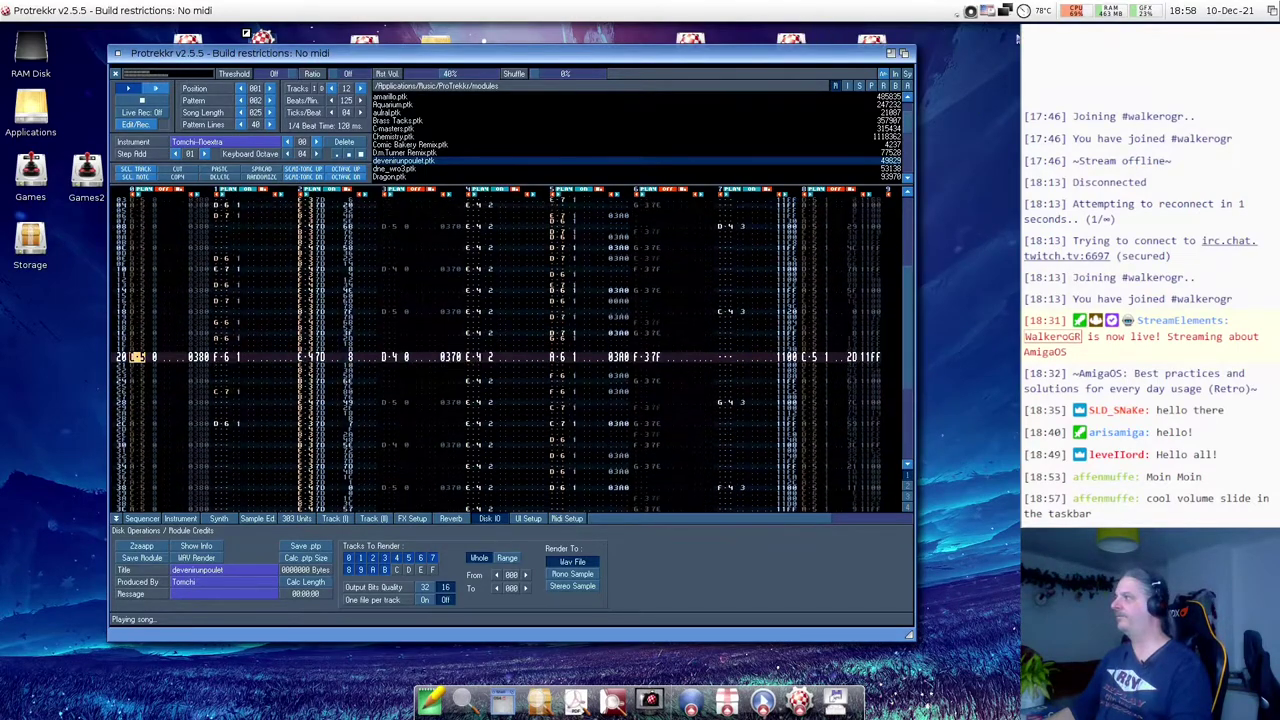
pyautogui.click(986, 12)
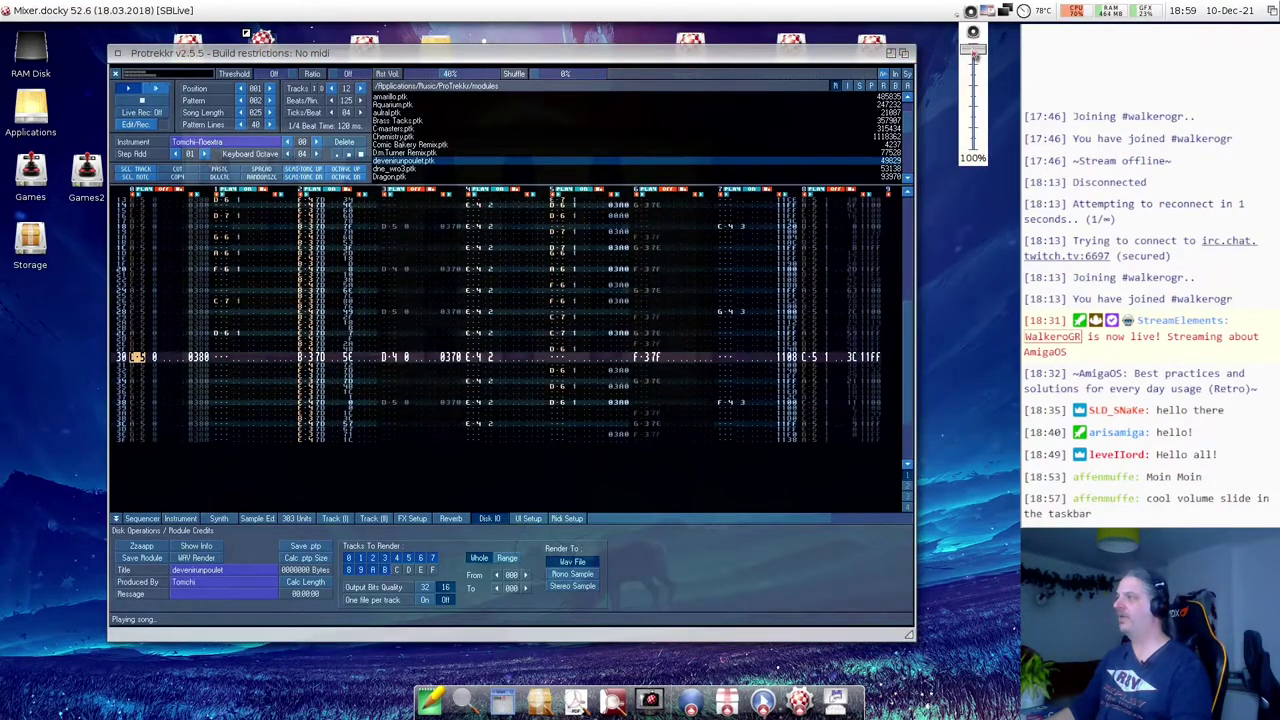
pyautogui.moveTo(974, 57); pyautogui.dragTo(978, 65)
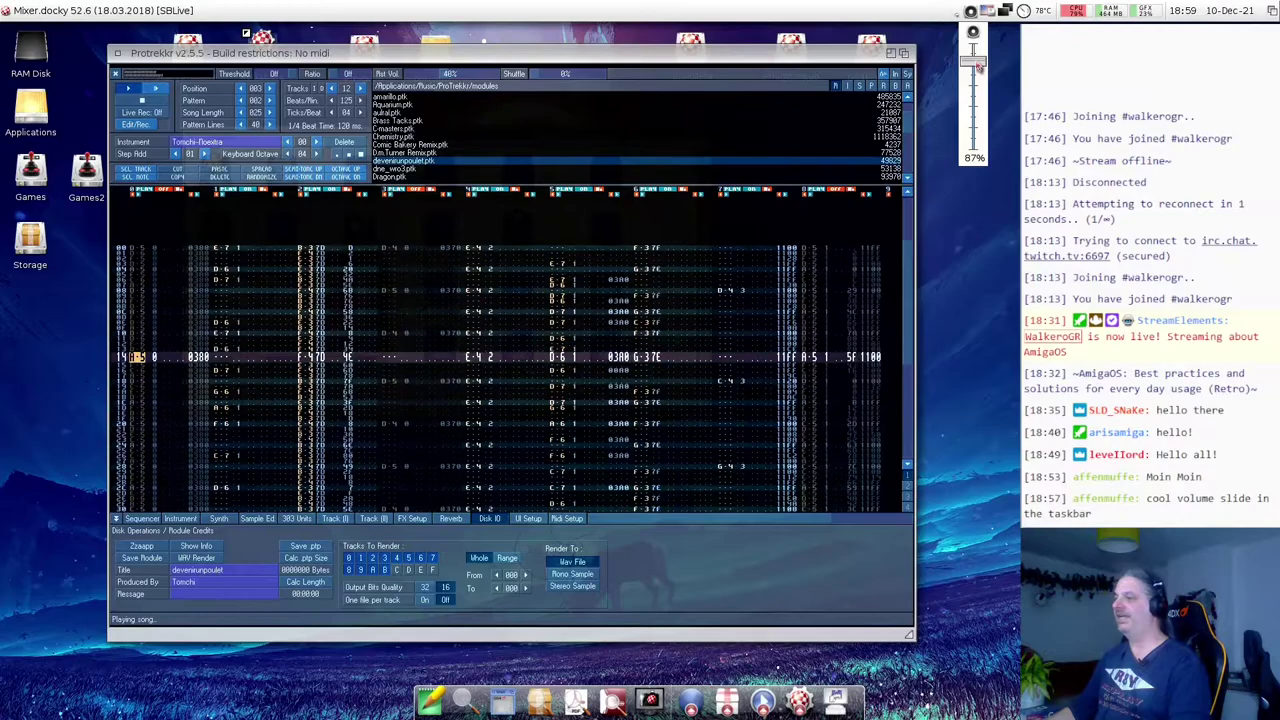
# - Restore the system mixer volume to 100% and quit ProTrekkr, returning to the Music drawer
pyautogui.scroll(1, 979, 65)
pyautogui.moveTo(979, 65); pyautogui.dragTo(979, 42)
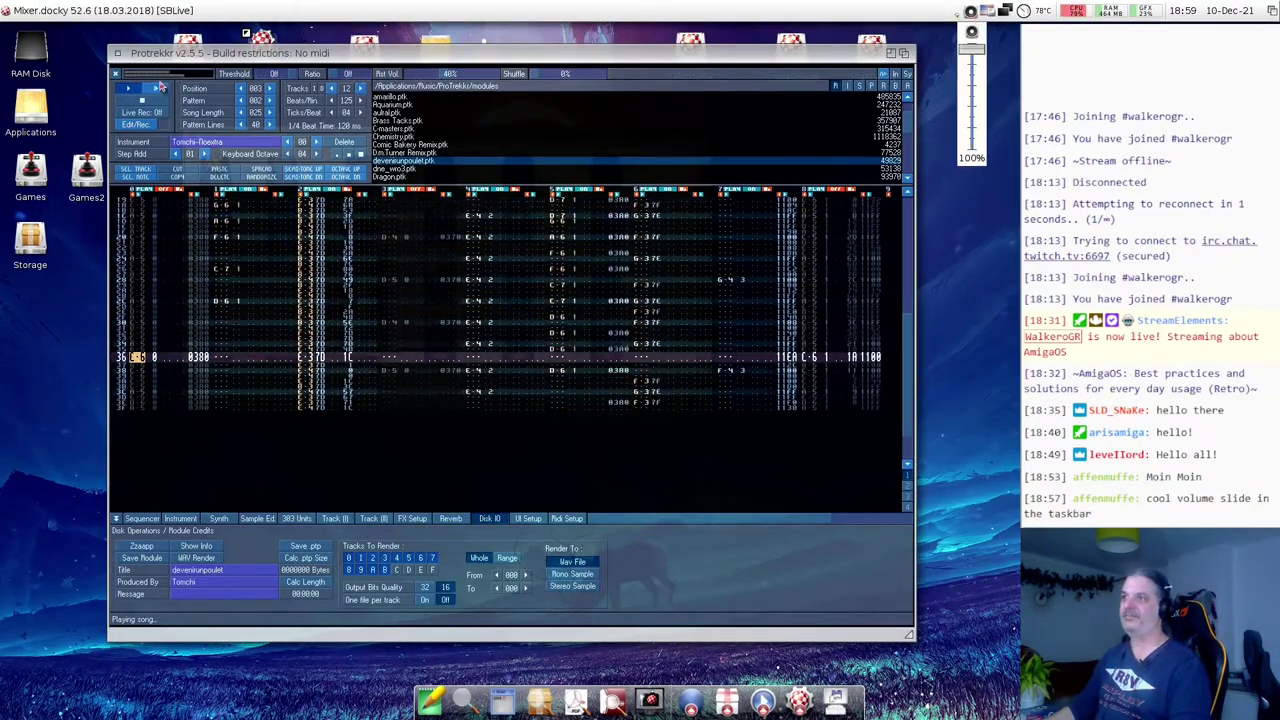
pyautogui.click(150, 53)
pyautogui.click(117, 55)
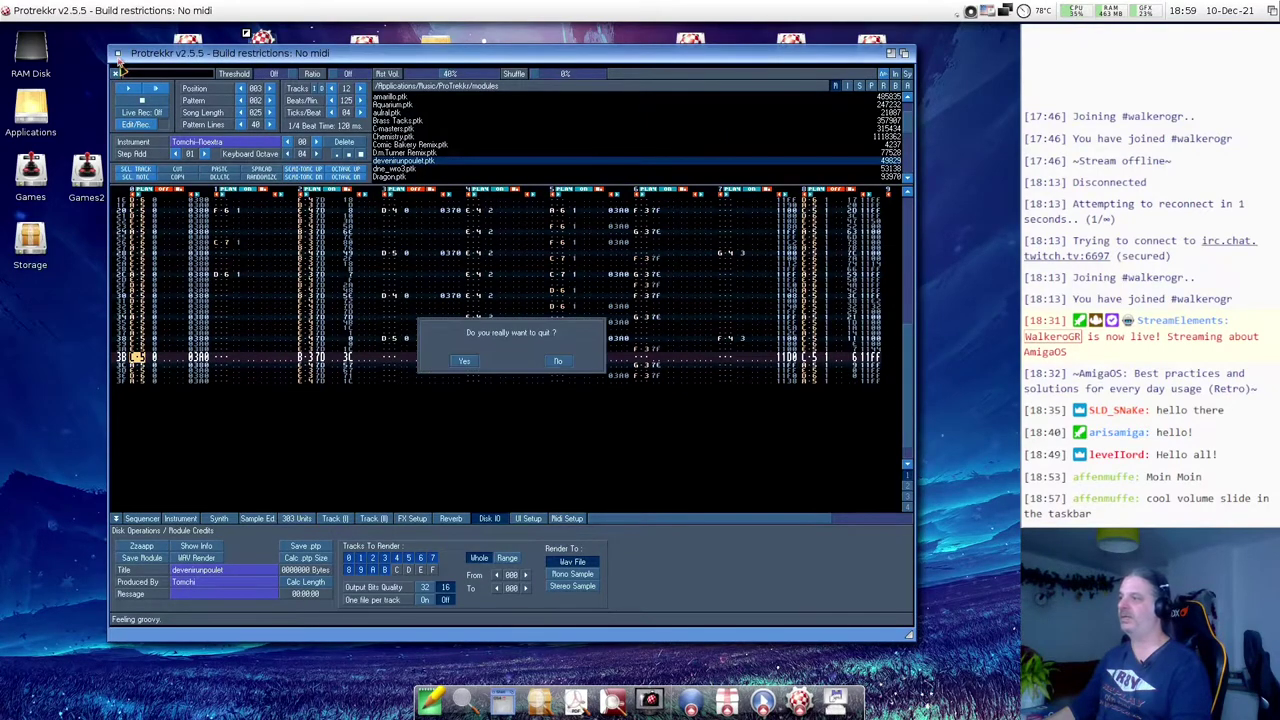
pyautogui.click(465, 362)
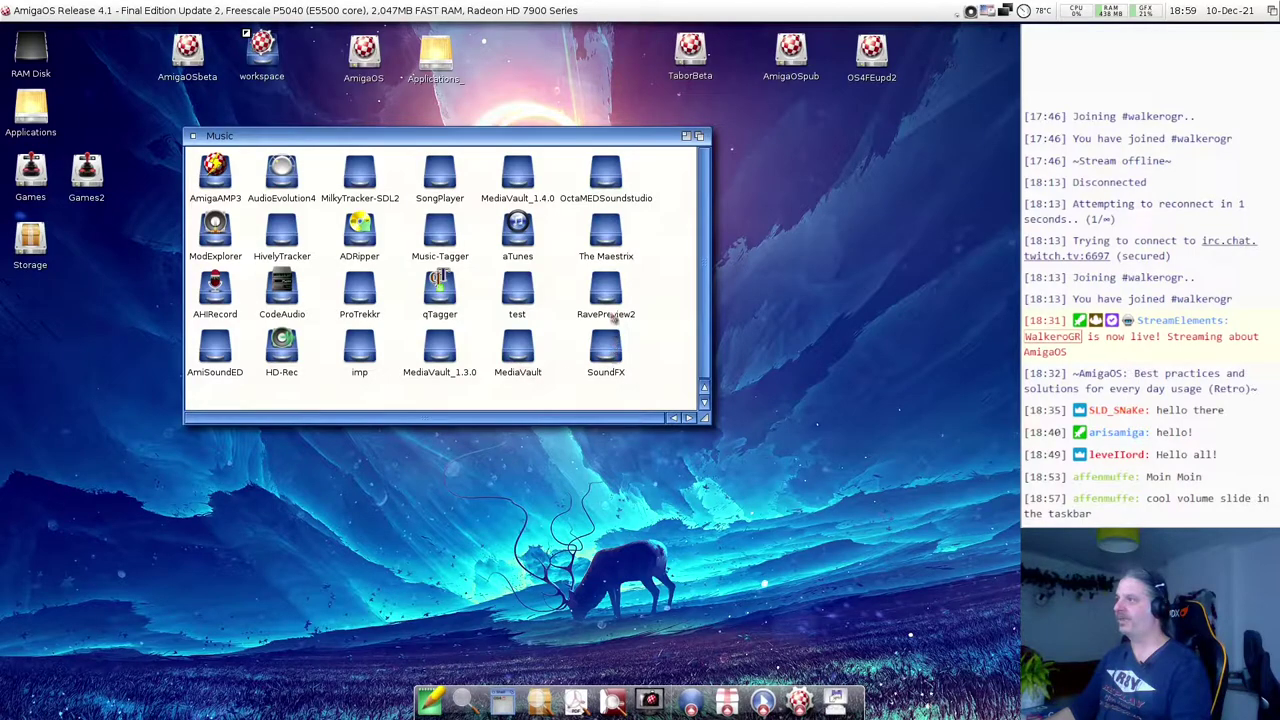
# - Open the OctaMEDSoundstudio and The Maestrix drawers from Music and position their windows so both contents are visible
pyautogui.doubleClick(605, 177)
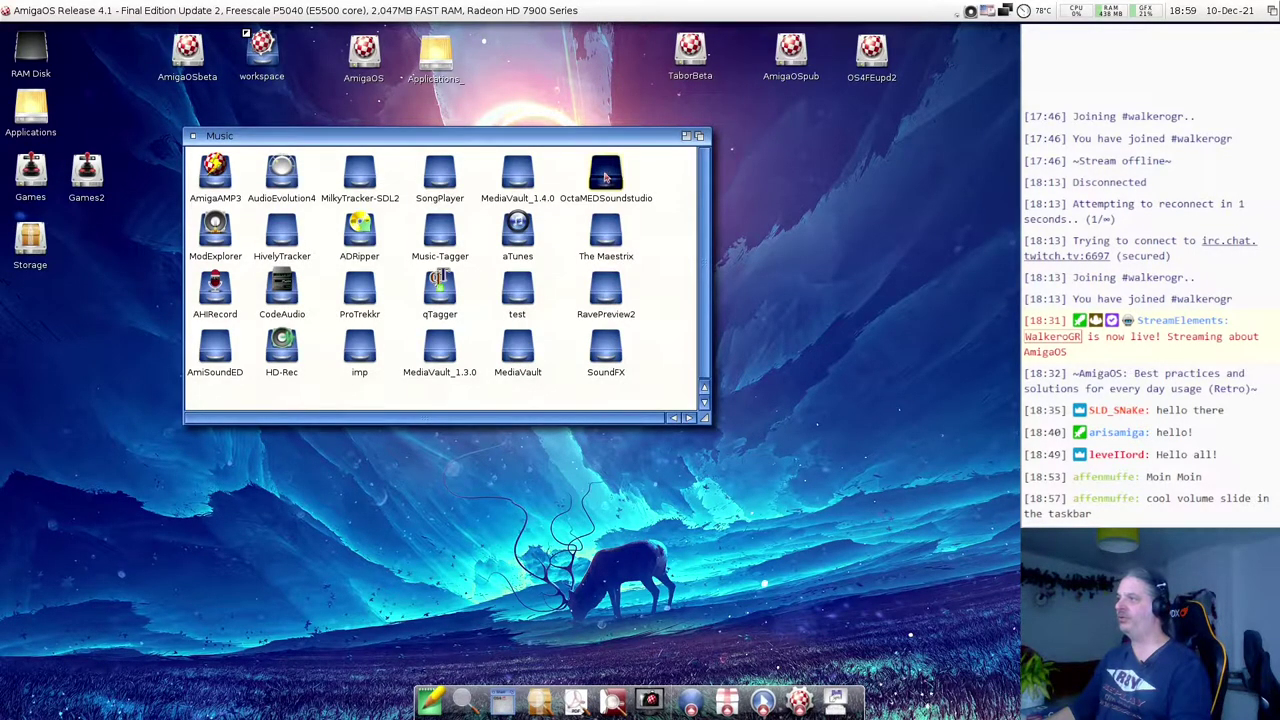
pyautogui.moveTo(208, 44); pyautogui.dragTo(255, 92)
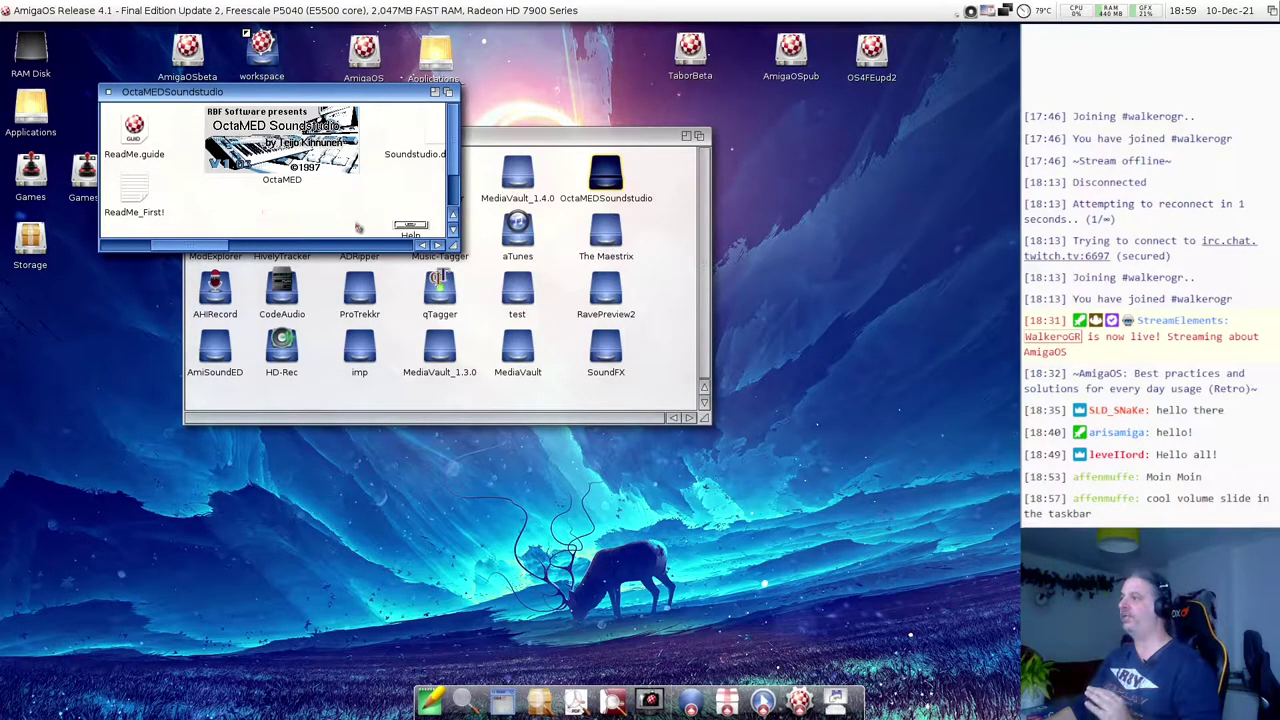
pyautogui.doubleClick(605, 232)
pyautogui.moveTo(259, 75); pyautogui.dragTo(240, 290)
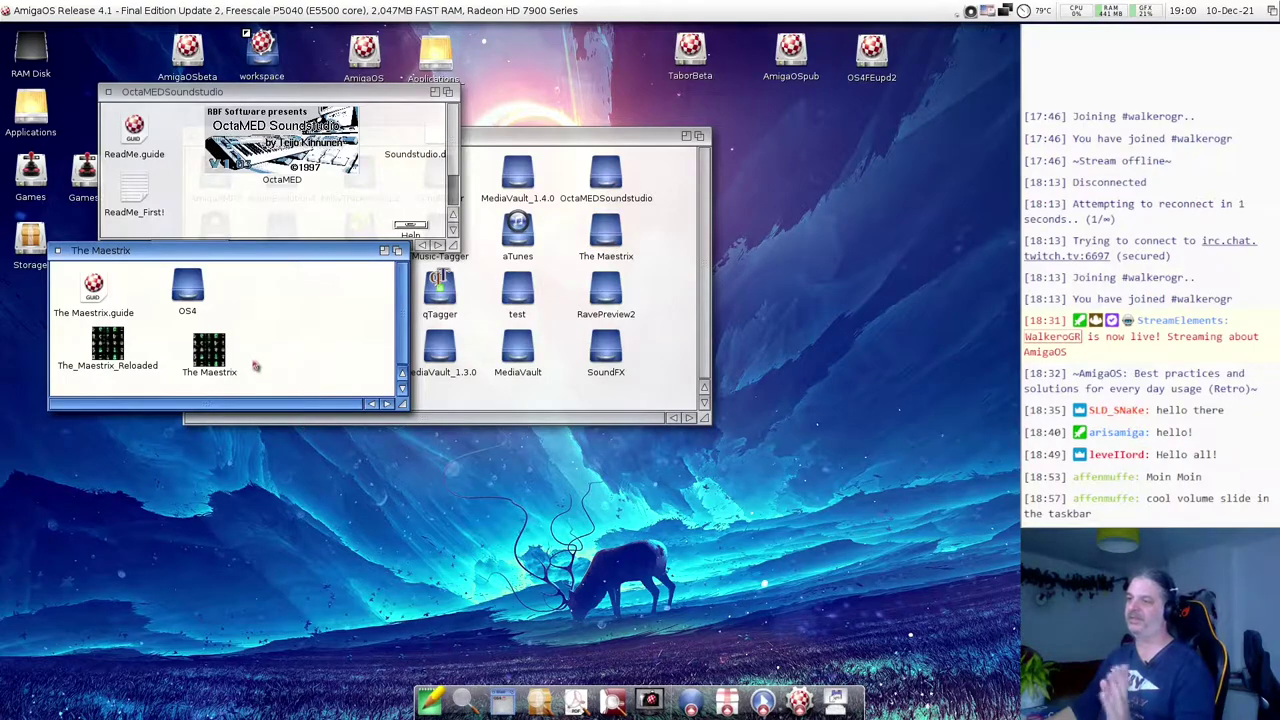
# - Launch The Maestrix, inspect its entry among the available commodities in Exchange, and close Exchange
pyautogui.click(203, 347)
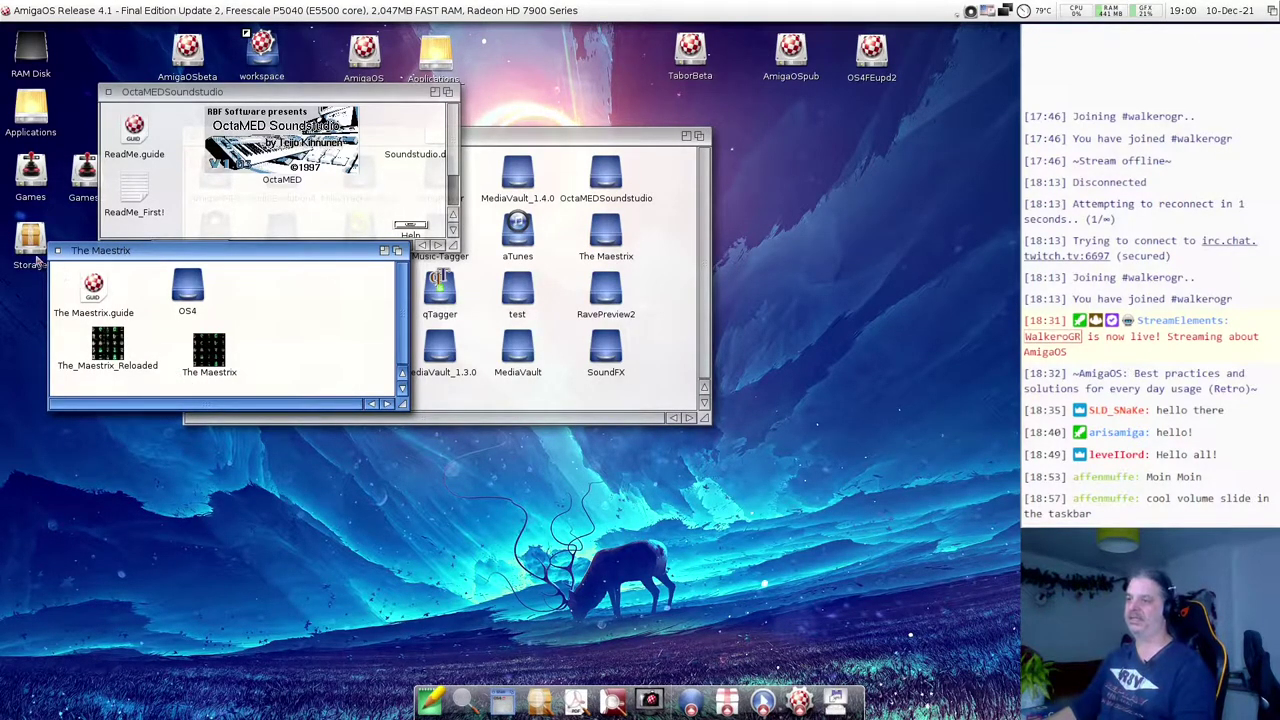
pyautogui.click(80, 470)
pyautogui.rightClick(103, 457)
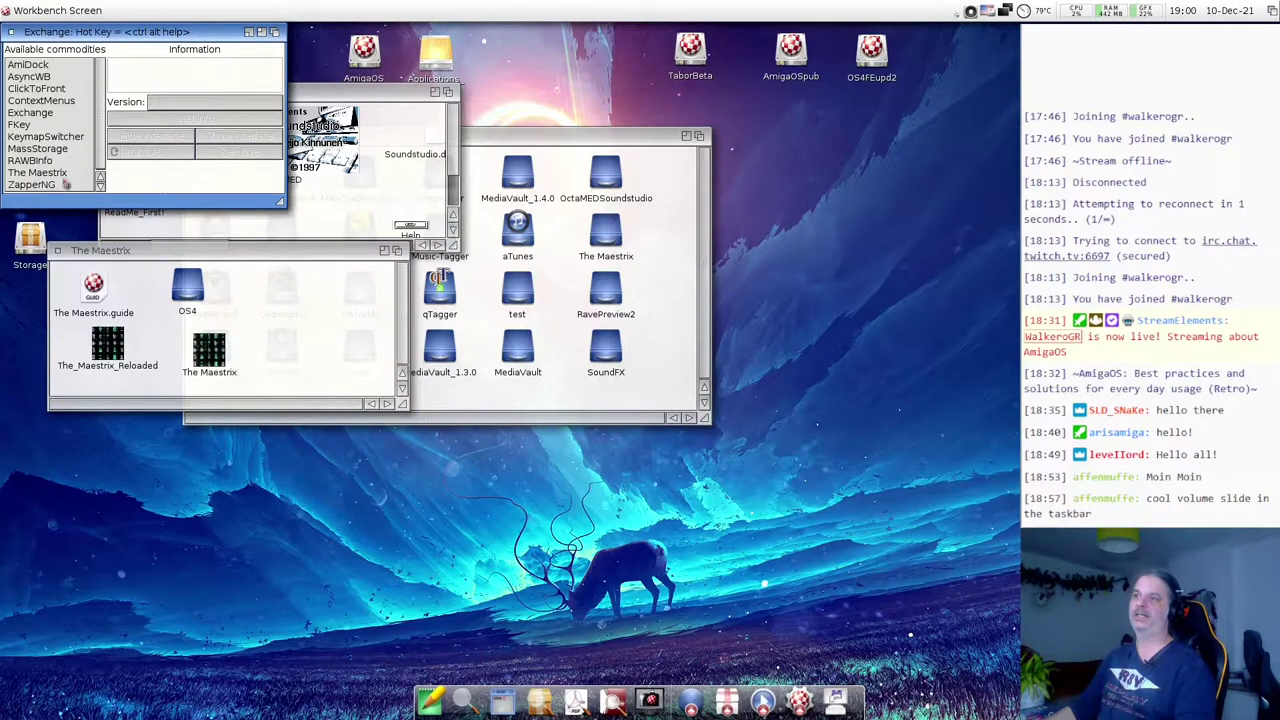
pyautogui.click(50, 173)
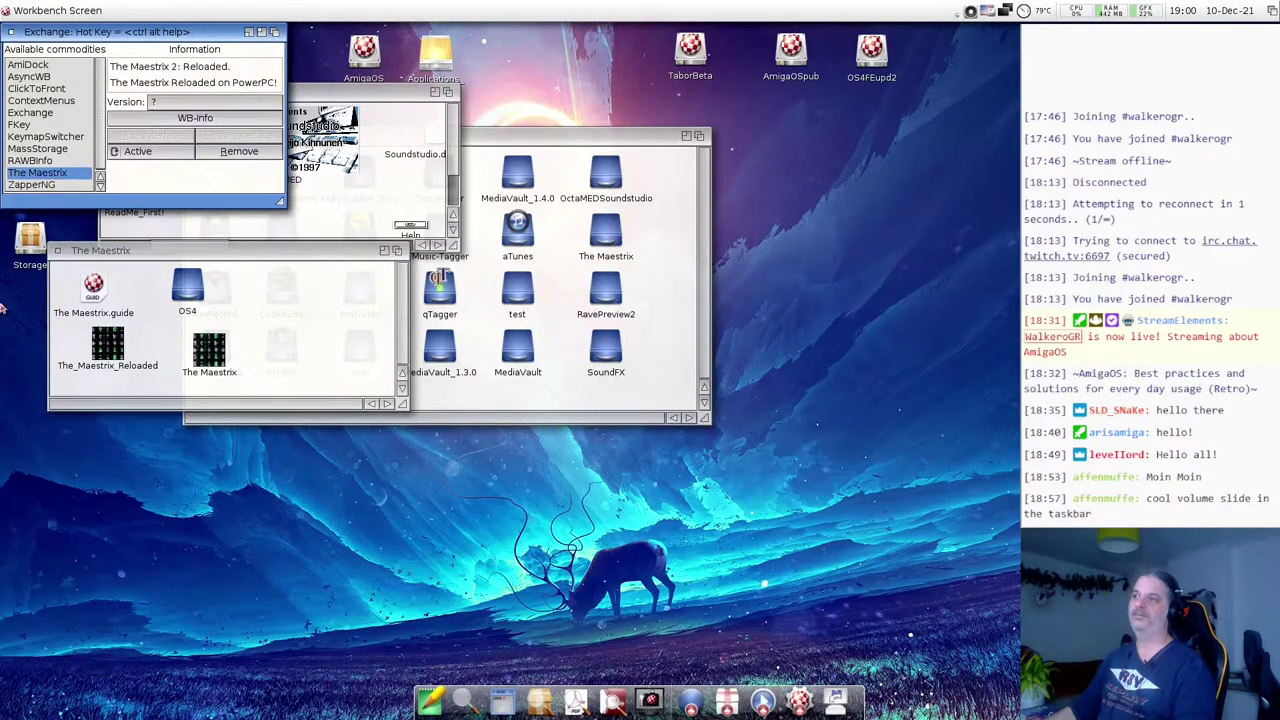
pyautogui.click(10, 31)
# - Launch OctaMED Soundstudio from its drawer and dismiss the copyright notice
pyautogui.doubleClick(277, 147)
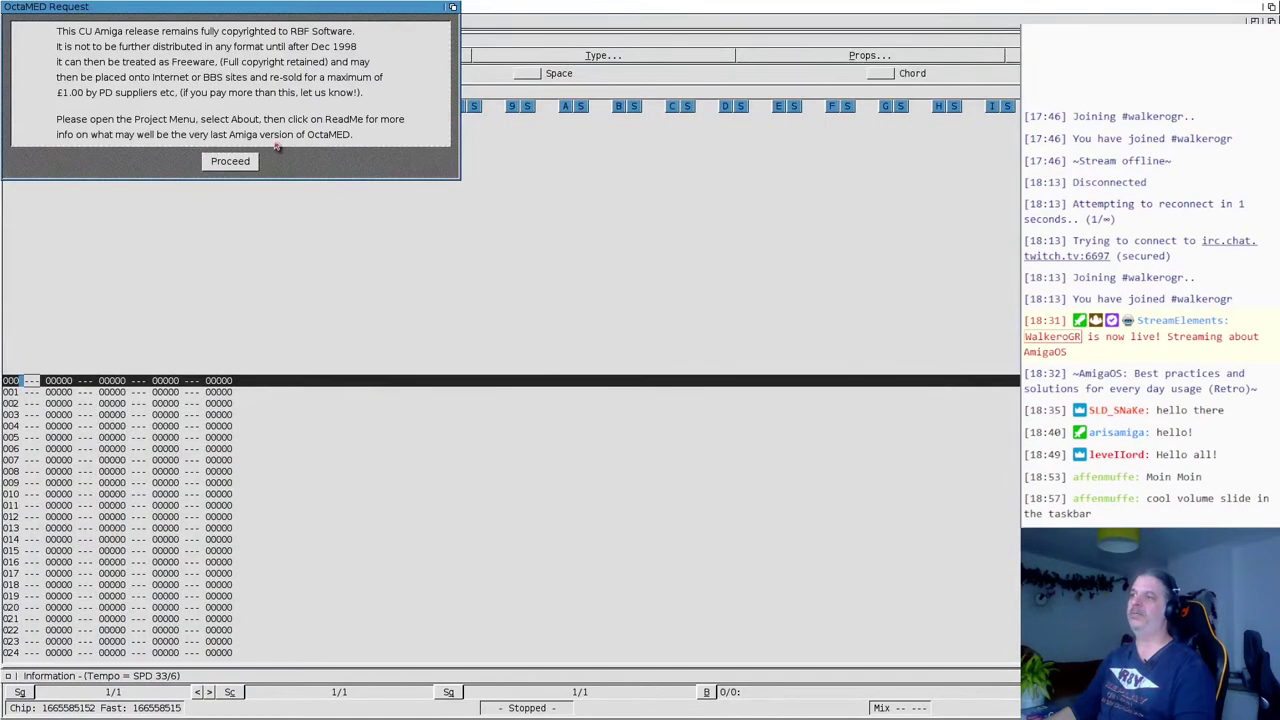
pyautogui.click(230, 164)
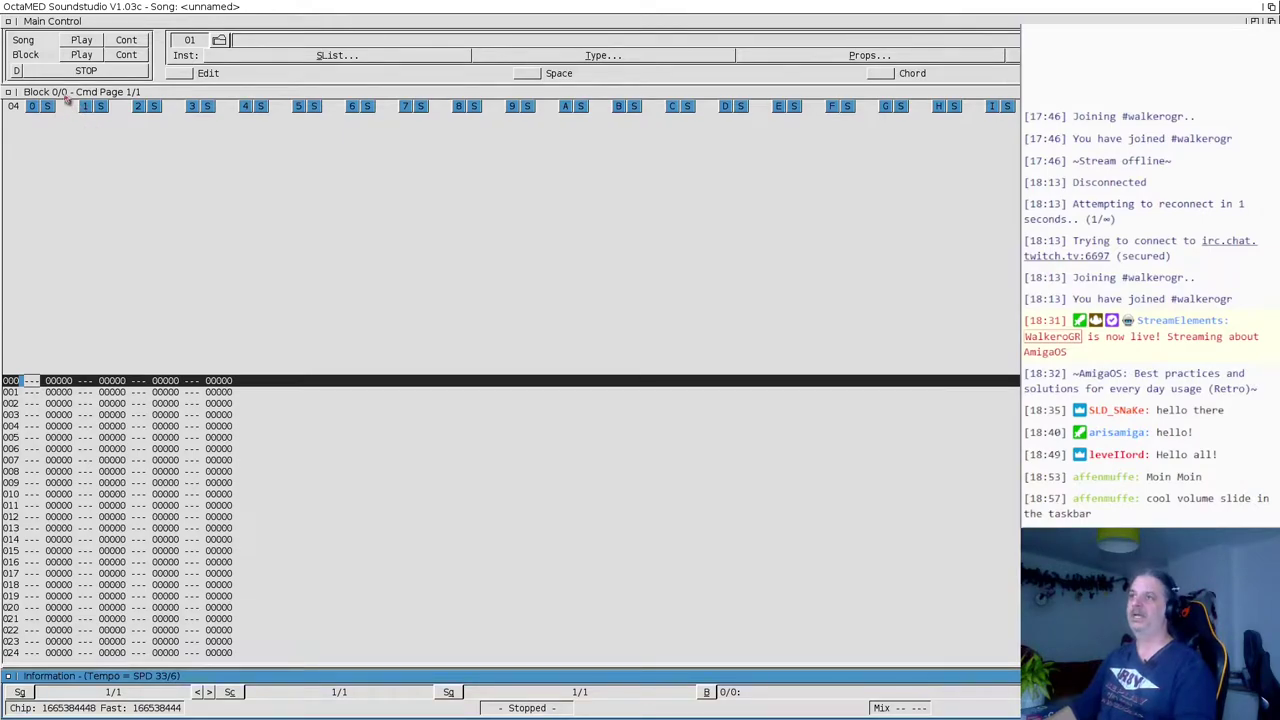
# - Open lotus3_intro.mod from the AmigaOSbeta:myHome/music/mods drawer, enlarging the file requester, and start playing the song
pyautogui.rightClick(32, 54)
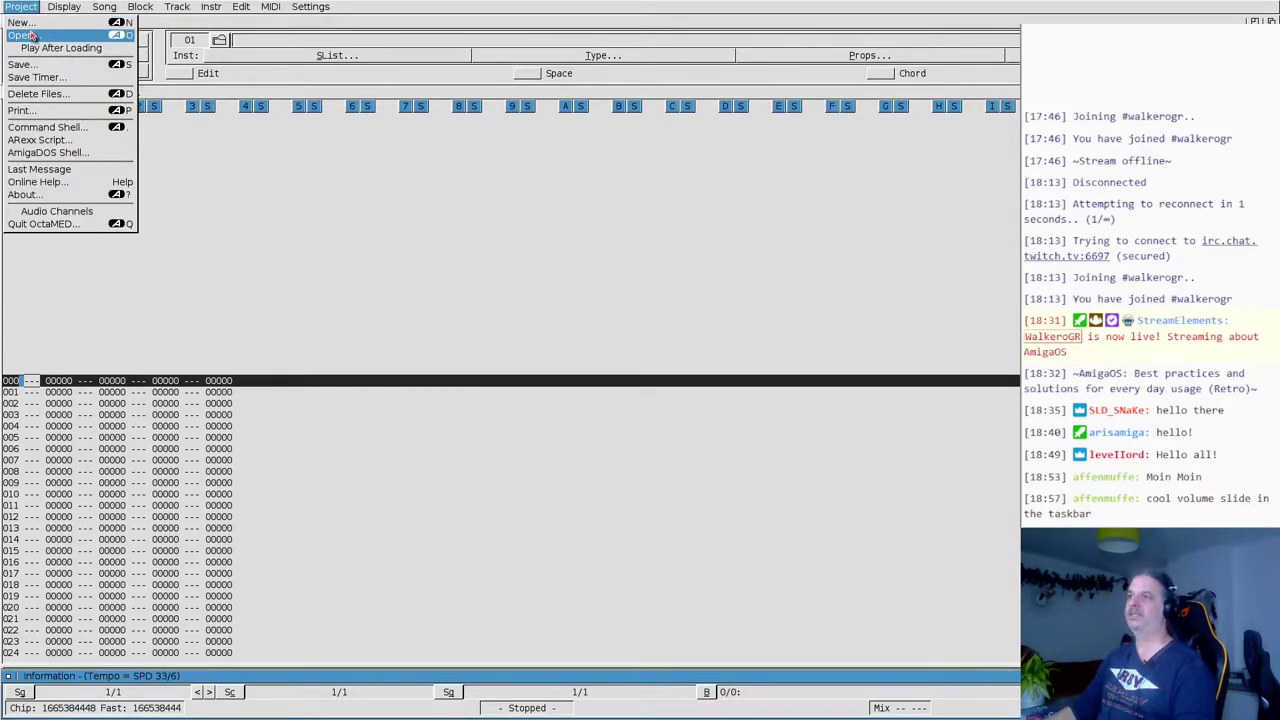
pyautogui.rightClick(30, 35)
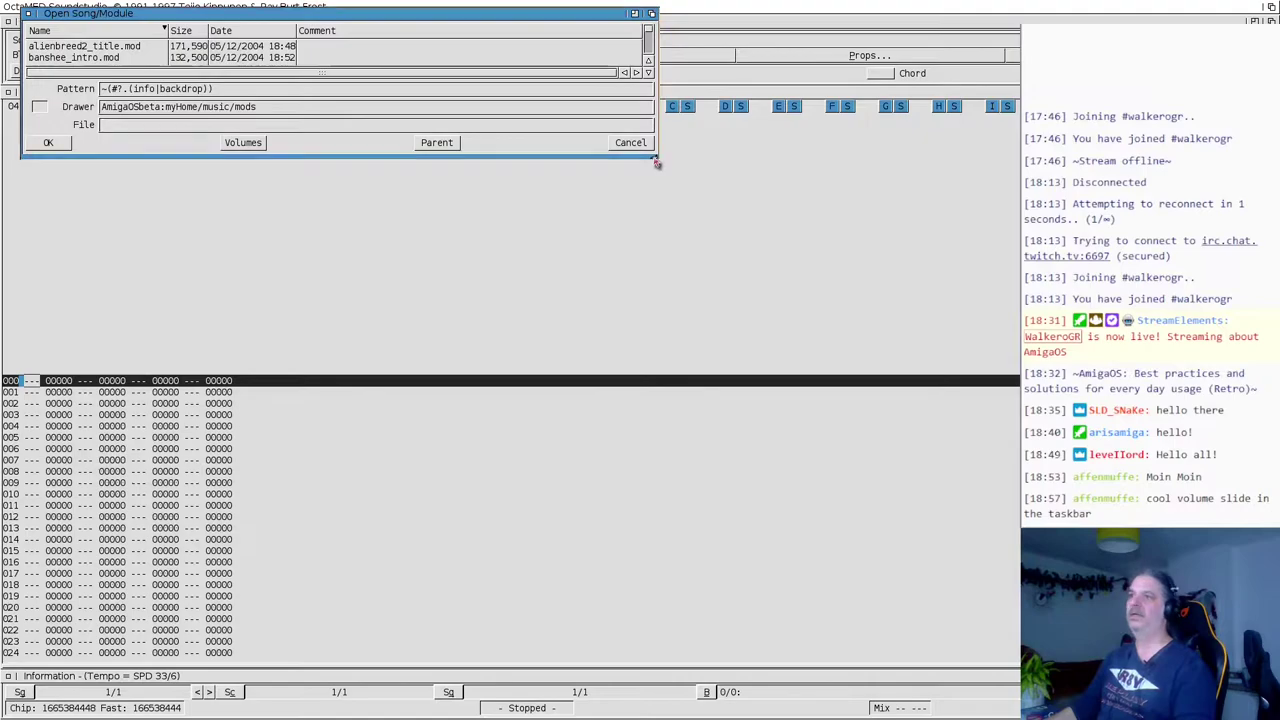
pyautogui.moveTo(656, 163); pyautogui.dragTo(608, 362)
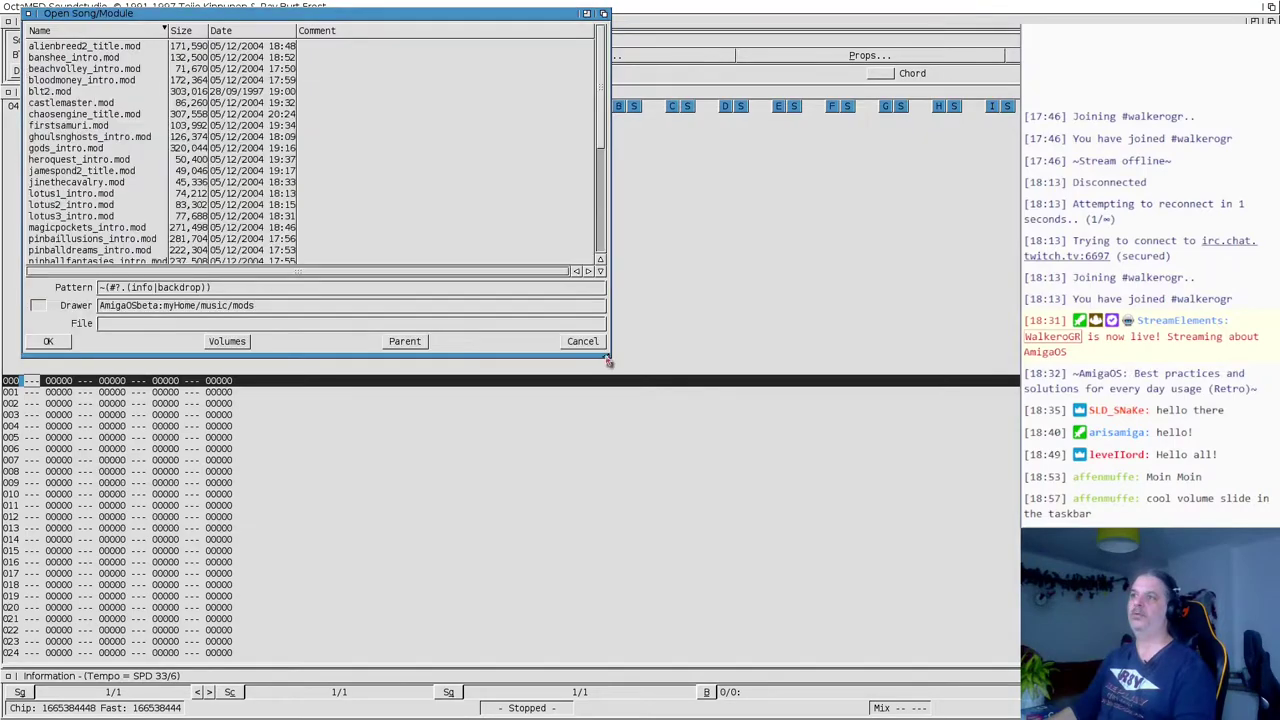
pyautogui.doubleClick(58, 216)
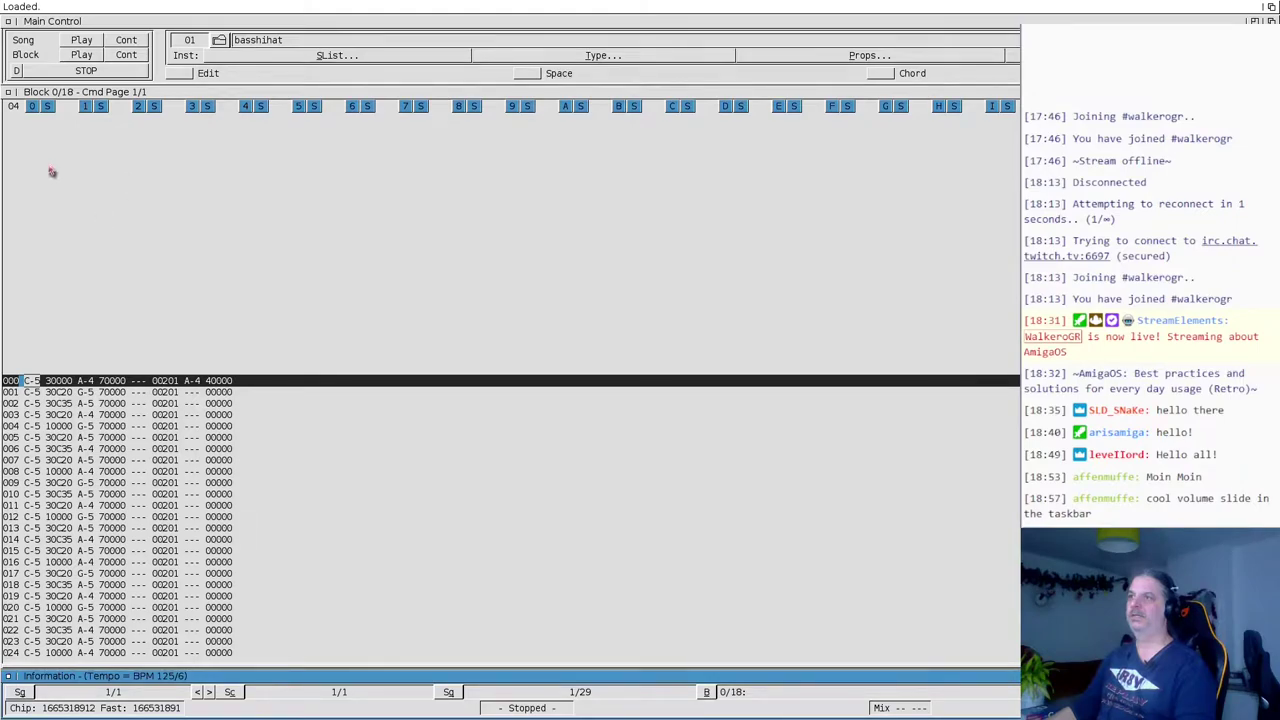
pyautogui.click(81, 39)
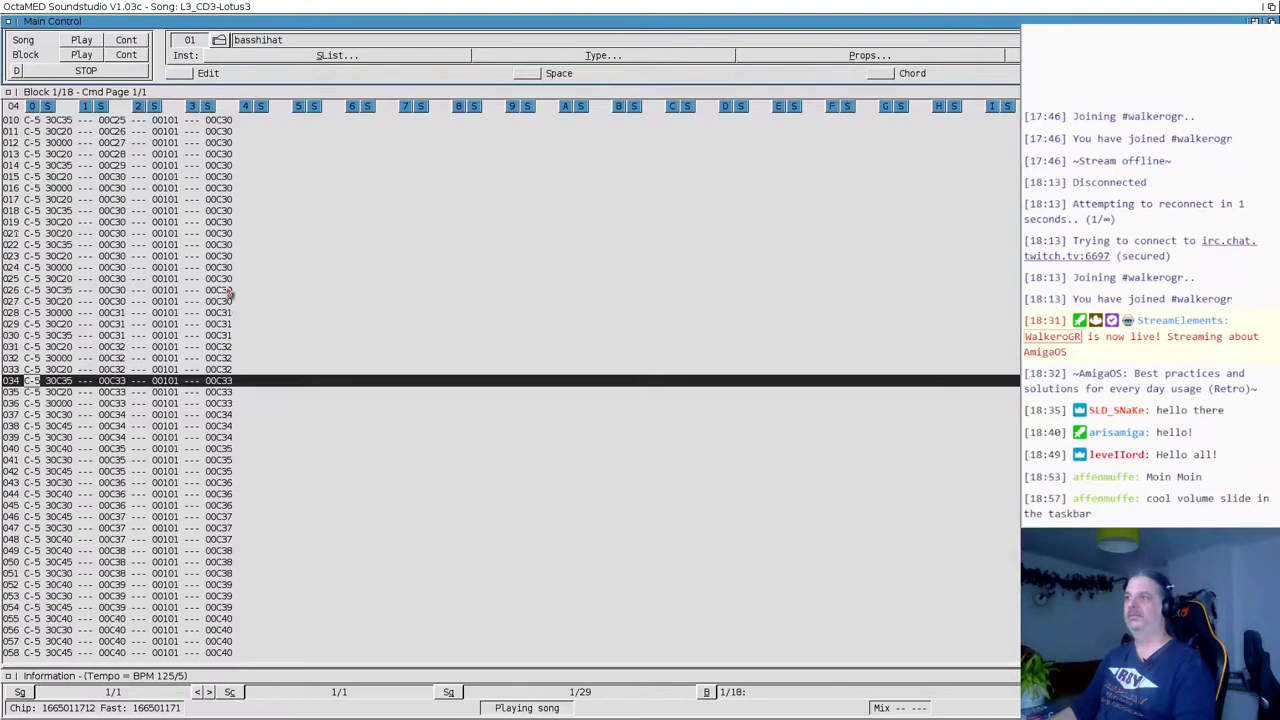
# - Display the Synth Editor in OctaMED Soundstudio while the Lotus 3 song plays
pyautogui.rightClick(134, 6)
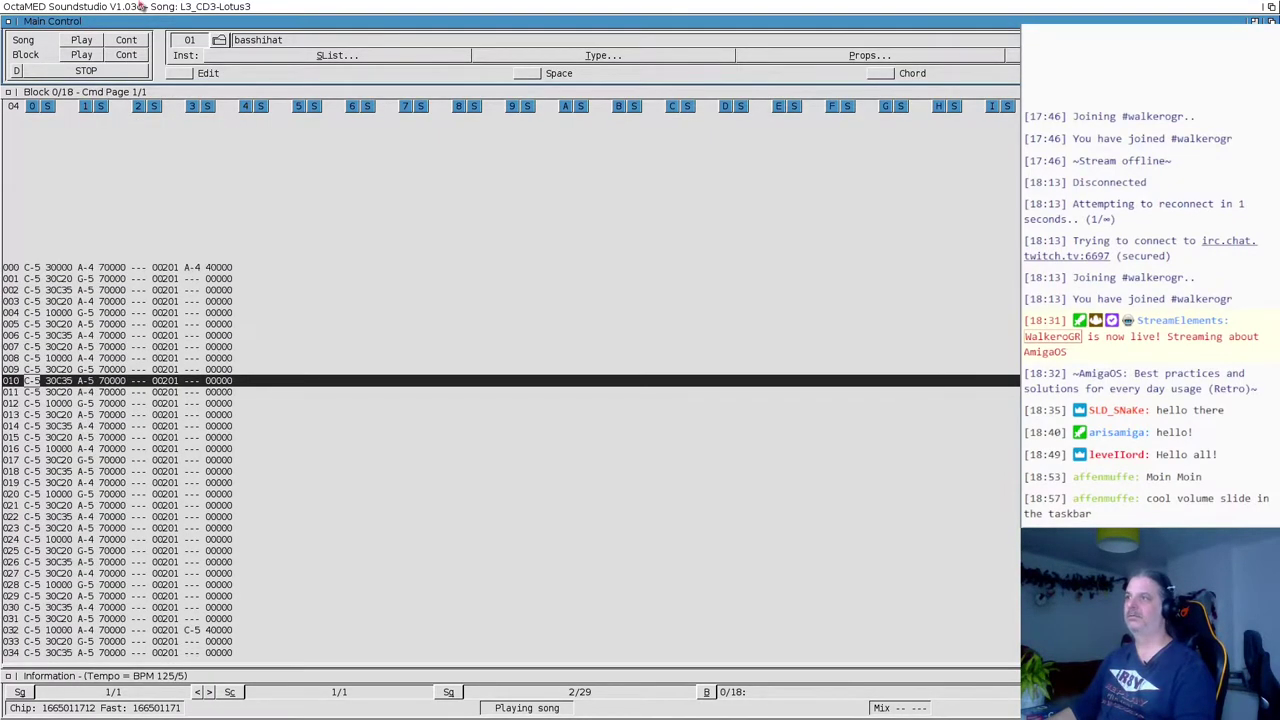
pyautogui.rightClick(115, 6)
pyautogui.moveTo(76, 7)
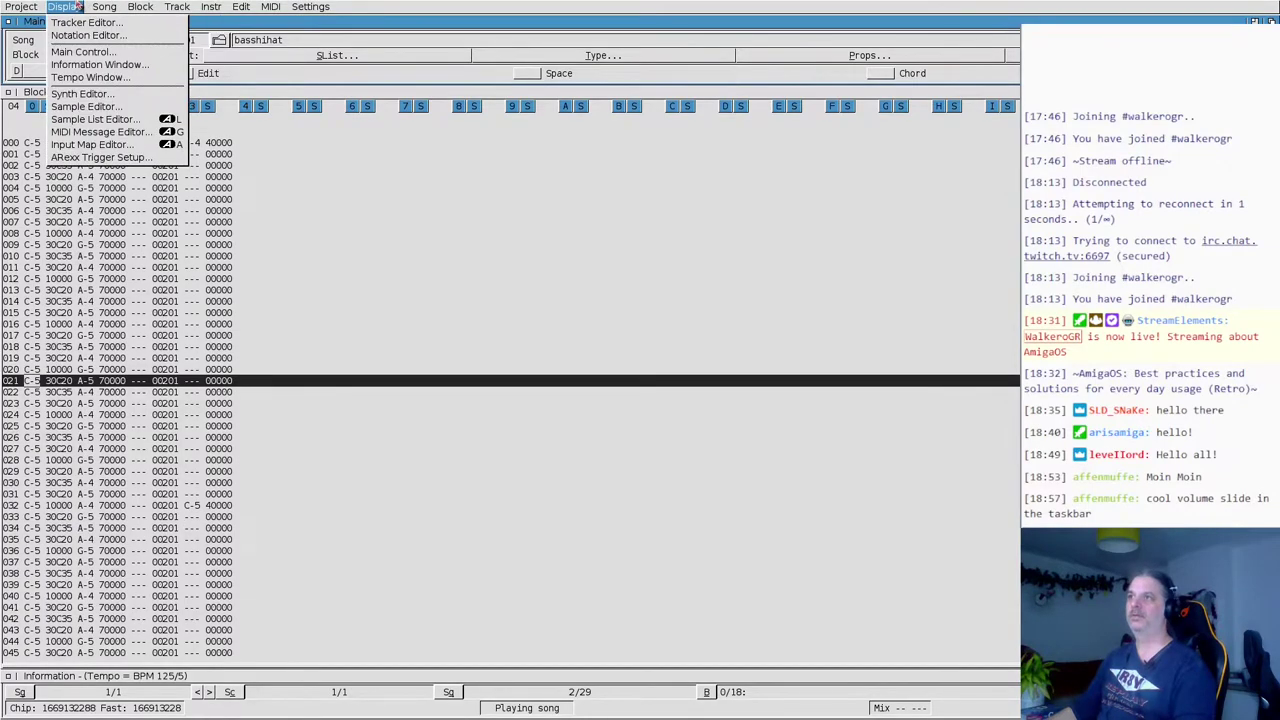
pyautogui.click(85, 93)
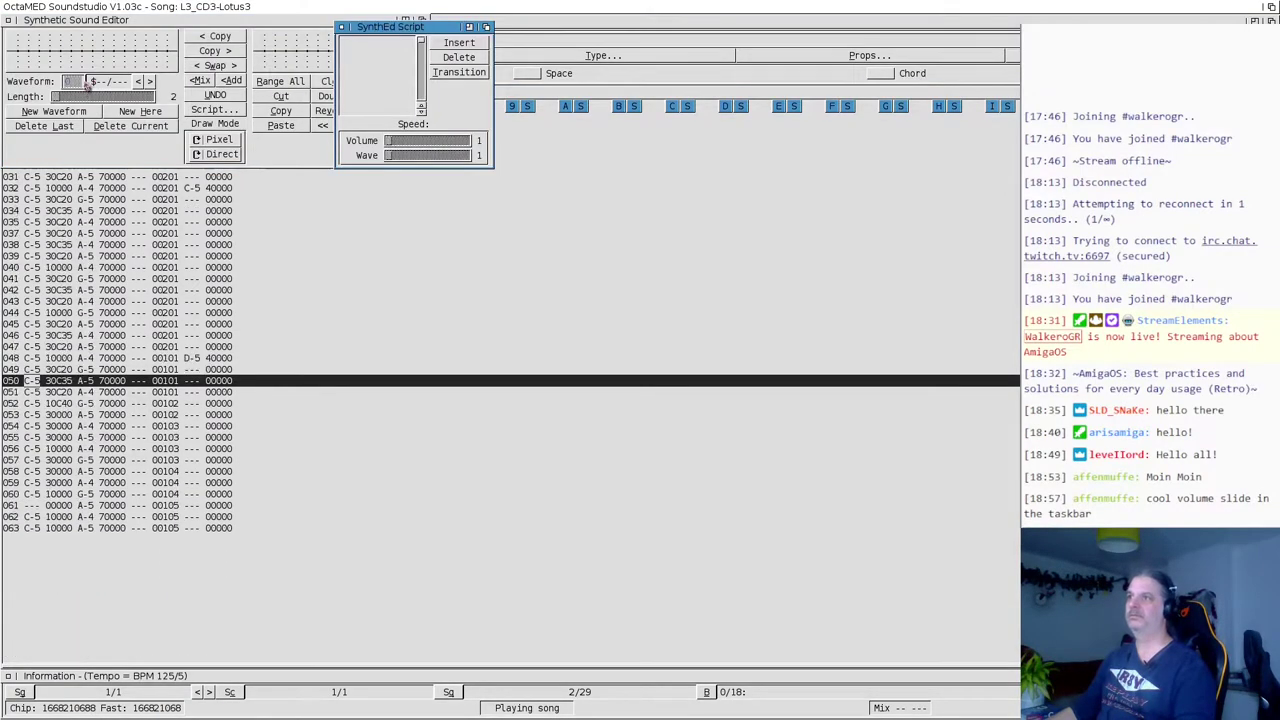
# - Move the Synthetic Sound Editor and SynthEd Script windows into the empty area of the tracker block display
pyautogui.moveTo(100, 22); pyautogui.dragTo(590, 165)
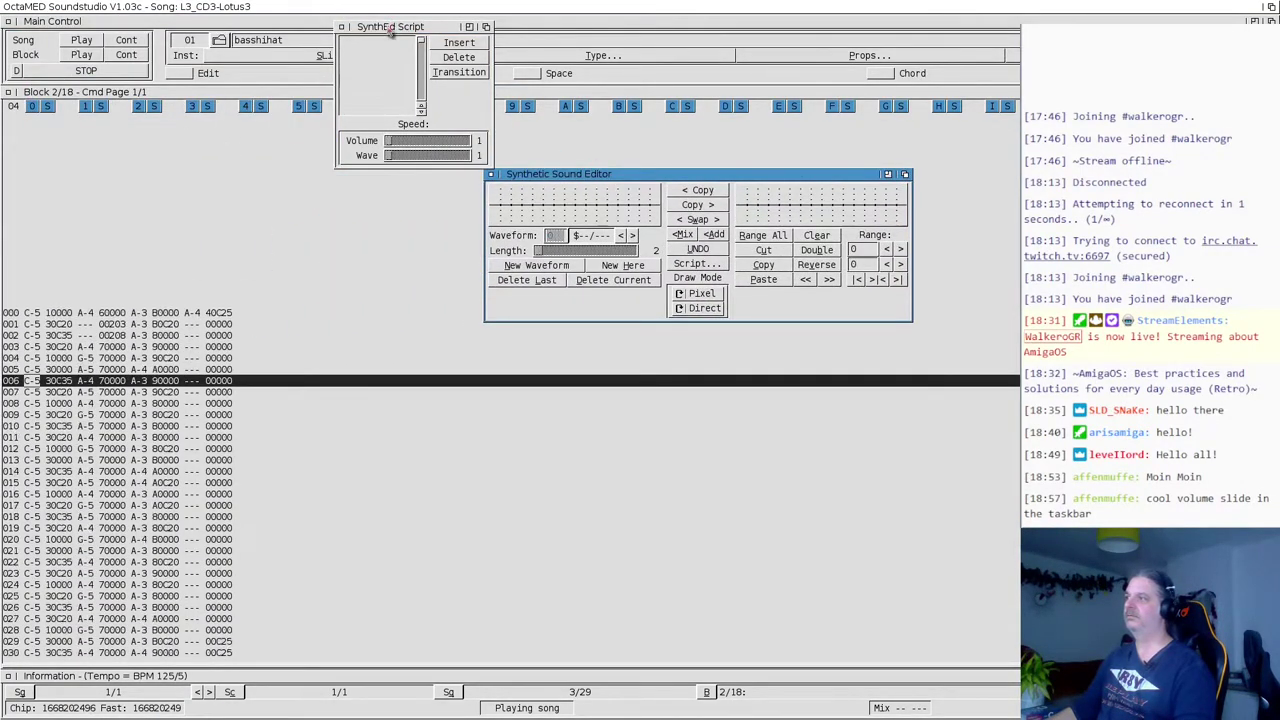
pyautogui.moveTo(386, 30); pyautogui.dragTo(530, 355)
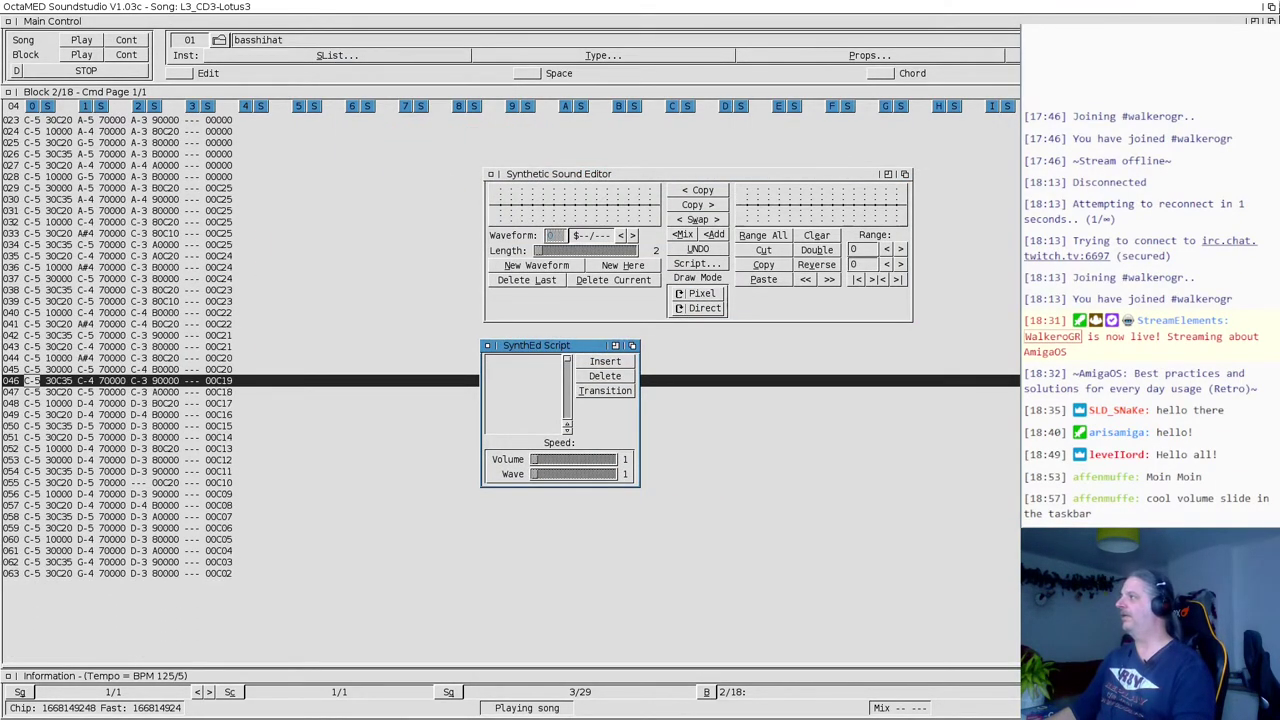
# - Cycle to the Workbench screen and return to the OctaMED Soundstudio screen while the song plays
pyautogui.press('super+m')
pyautogui.press('super+m')
pyautogui.click(1271, 6)
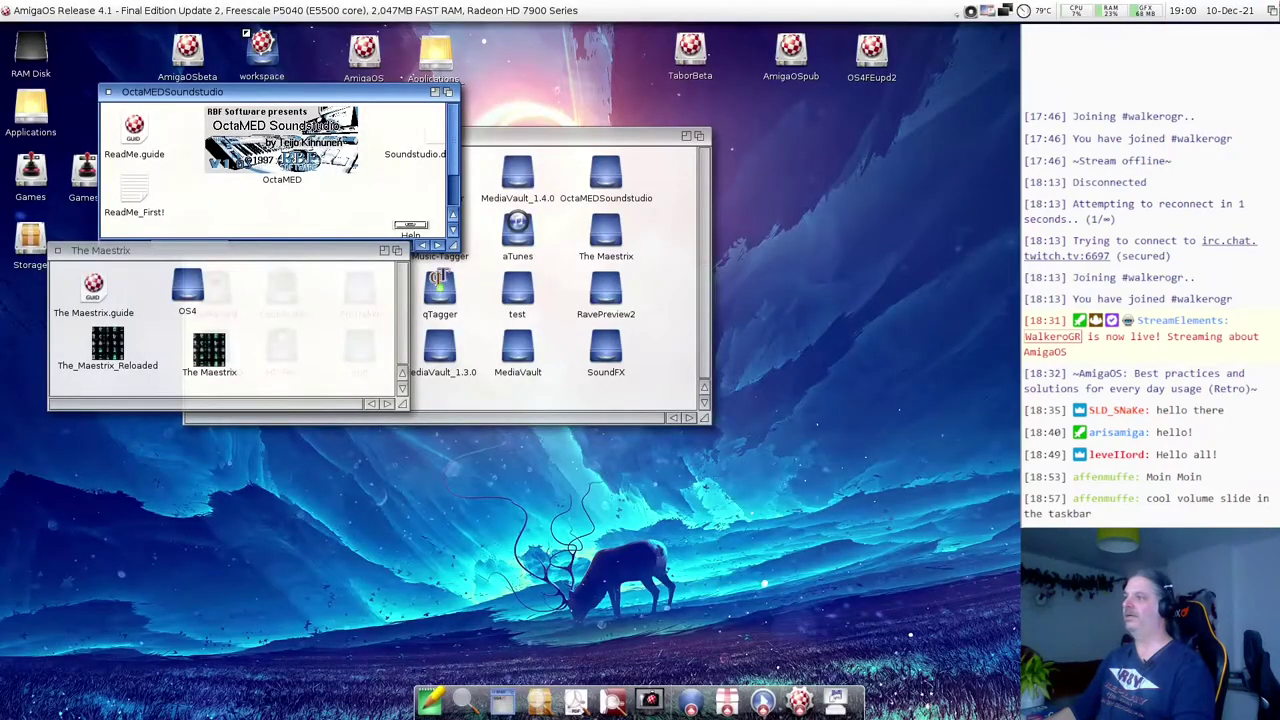
pyautogui.press('super+m')
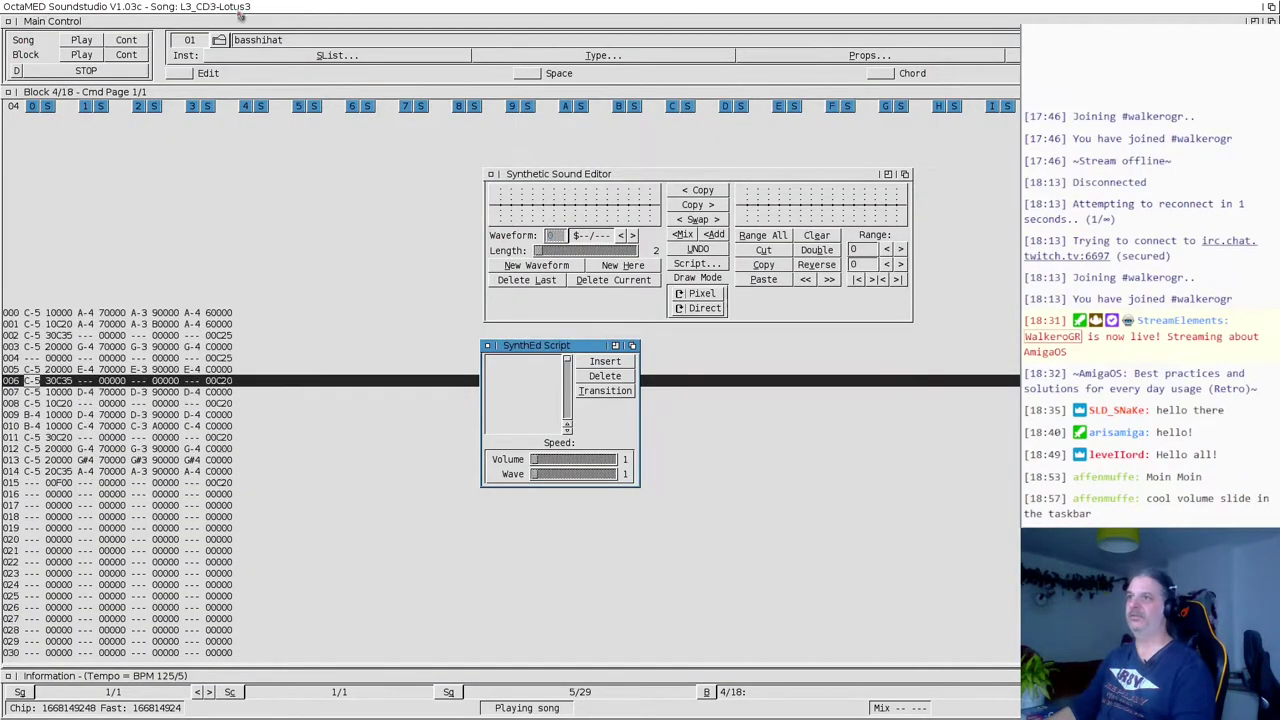
# - Display the Sample Editor and move its window beside the SynthEd Script window
pyautogui.click(103, 18)
pyautogui.click(103, 92)
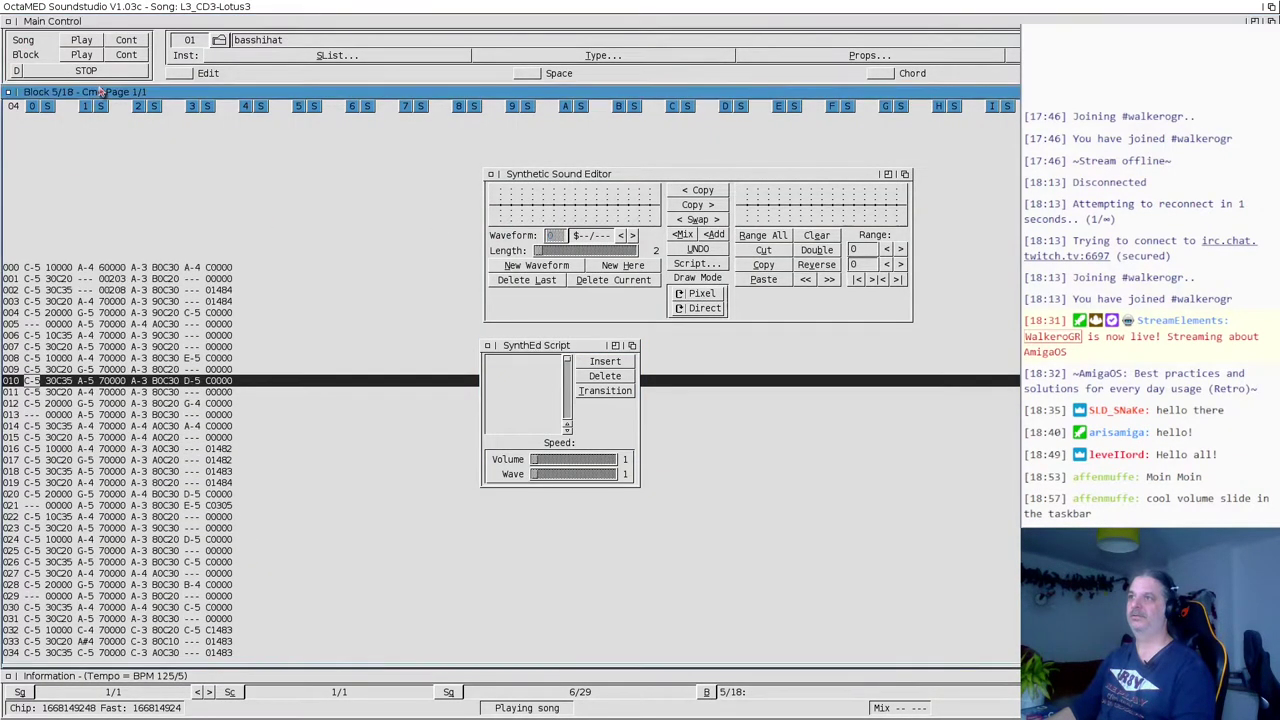
pyautogui.rightClick(70, 6)
pyautogui.moveTo(73, 6)
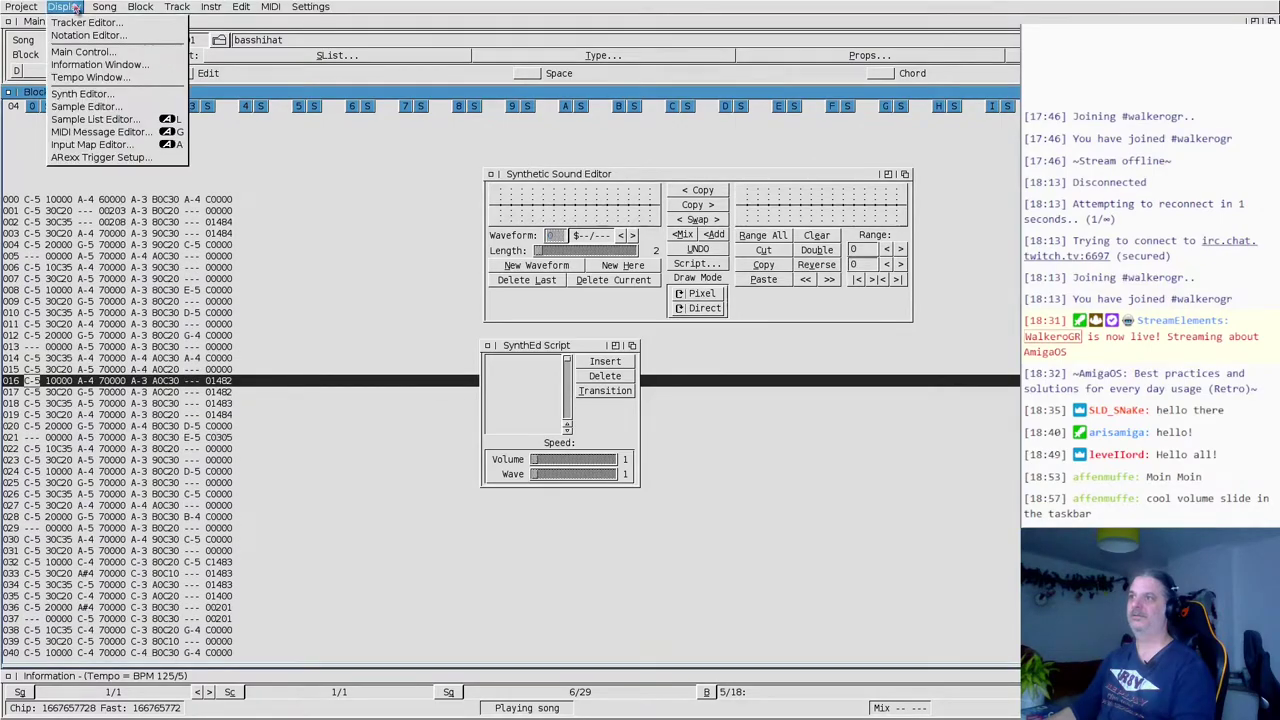
pyautogui.click(80, 108)
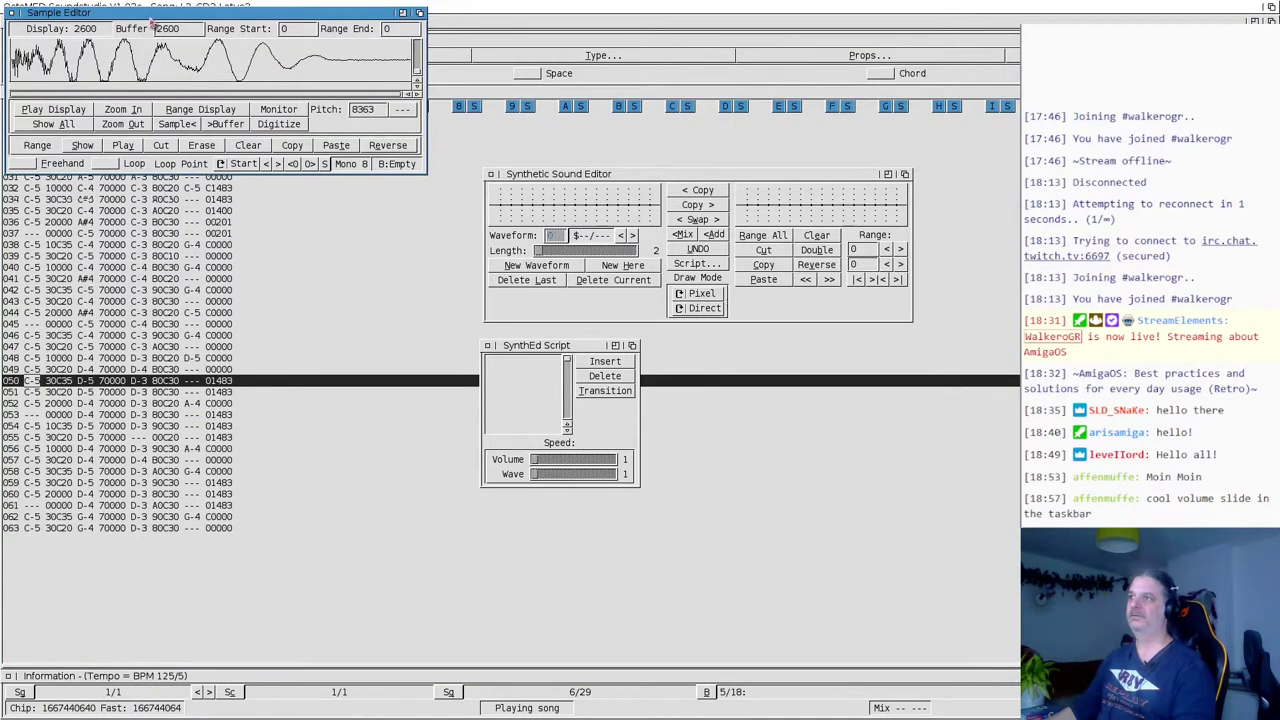
pyautogui.moveTo(152, 16); pyautogui.dragTo(816, 349)
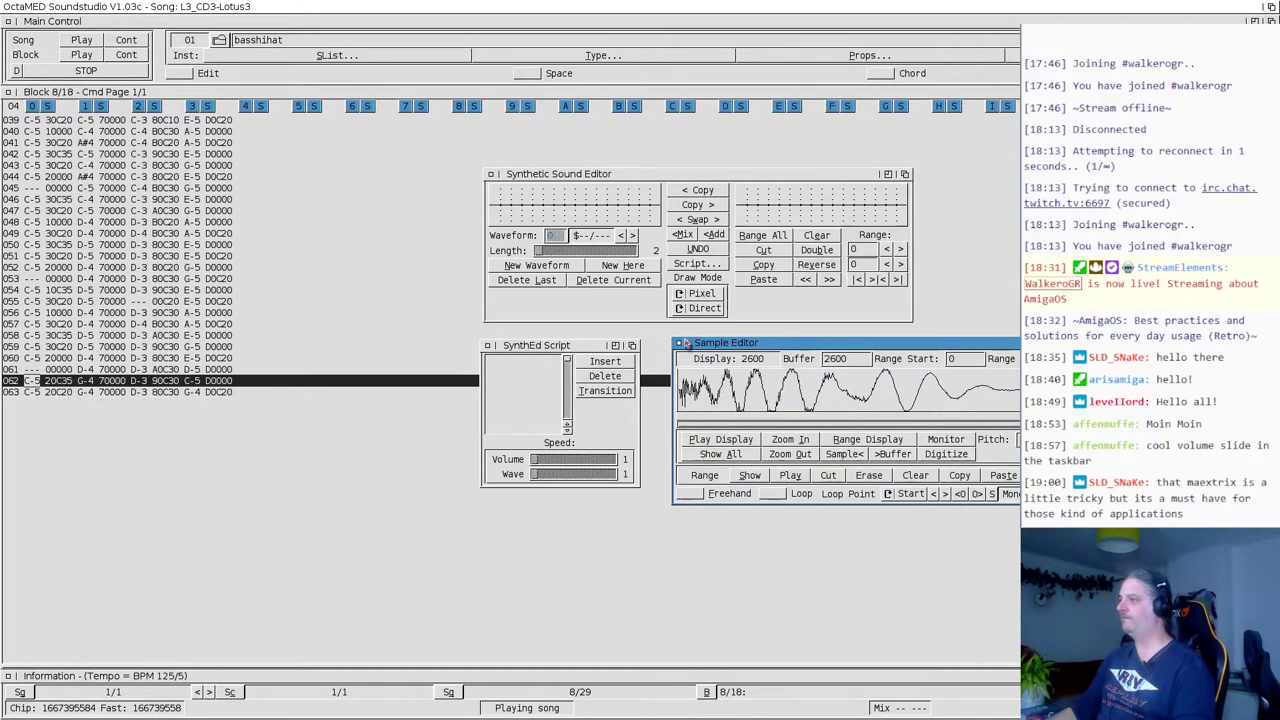
# - Close the Sample Editor, SynthEd Script and Synthetic Sound Editor windows
pyautogui.click(679, 343)
pyautogui.click(488, 346)
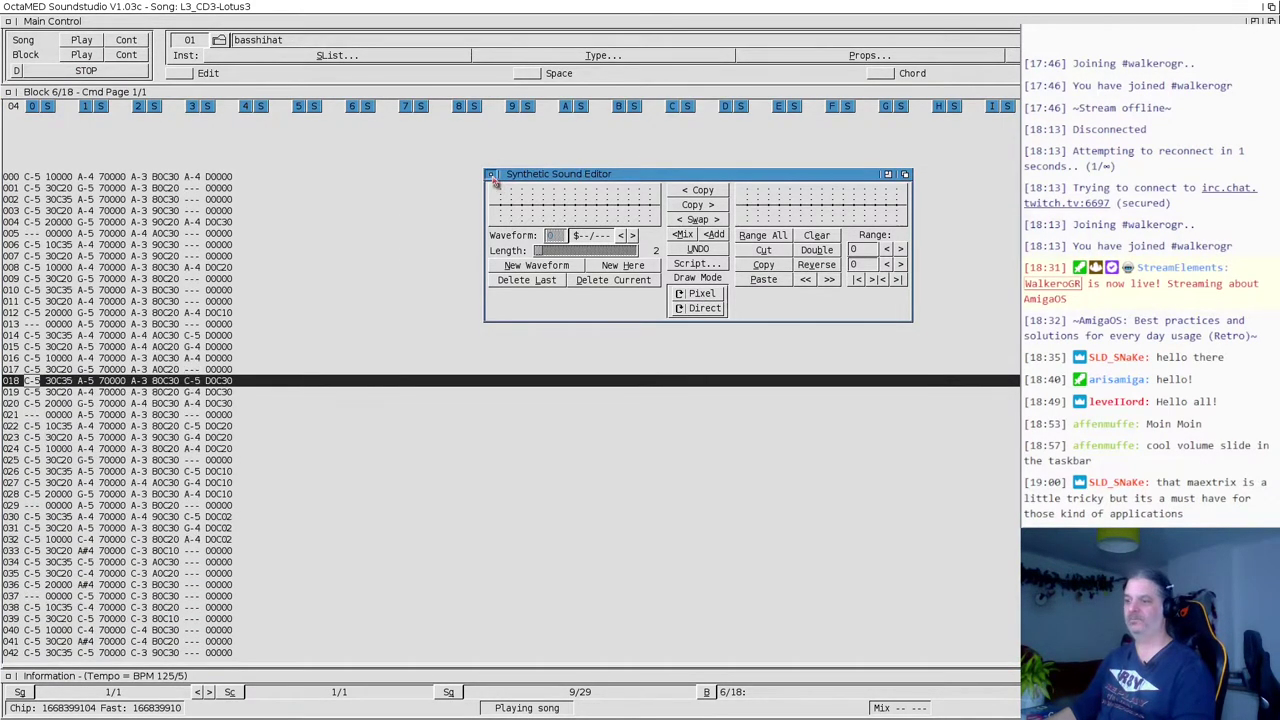
pyautogui.click(490, 174)
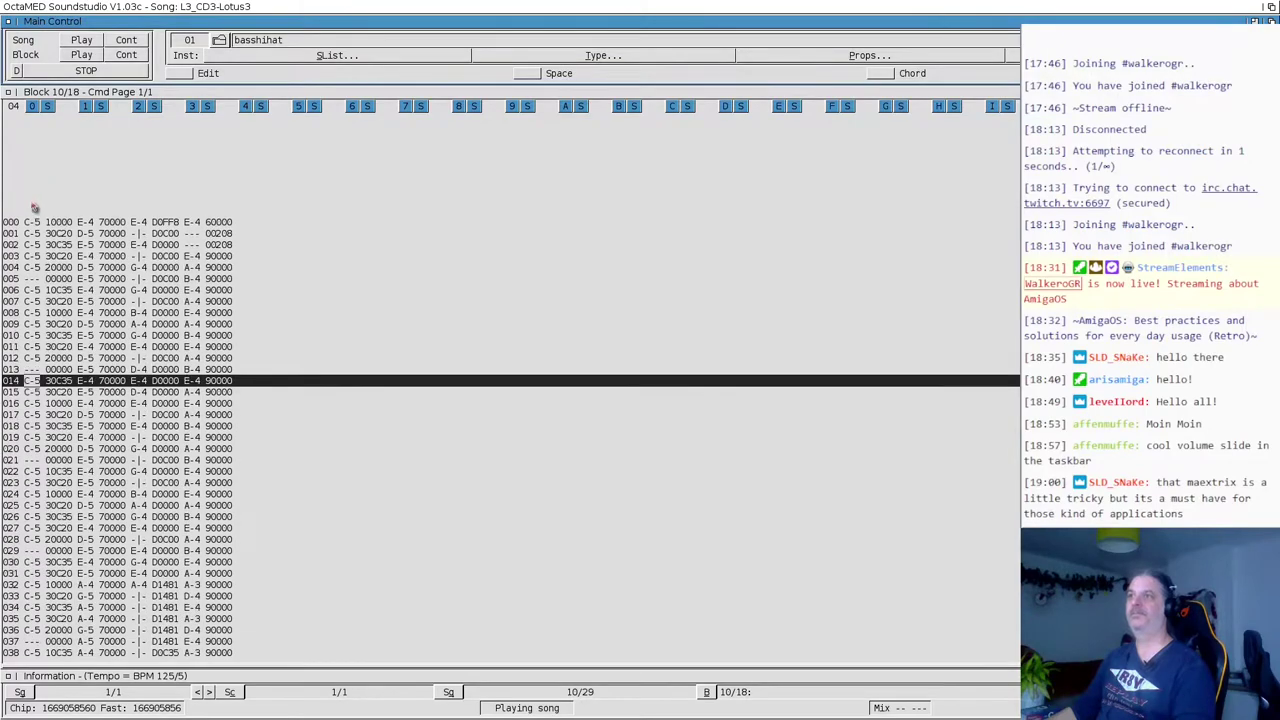
# - Stop the Lotus 3 song, open projectx_intro.mod from the mods drawer and start playing it
pyautogui.click(85, 70)
pyautogui.rightClick(36, 7)
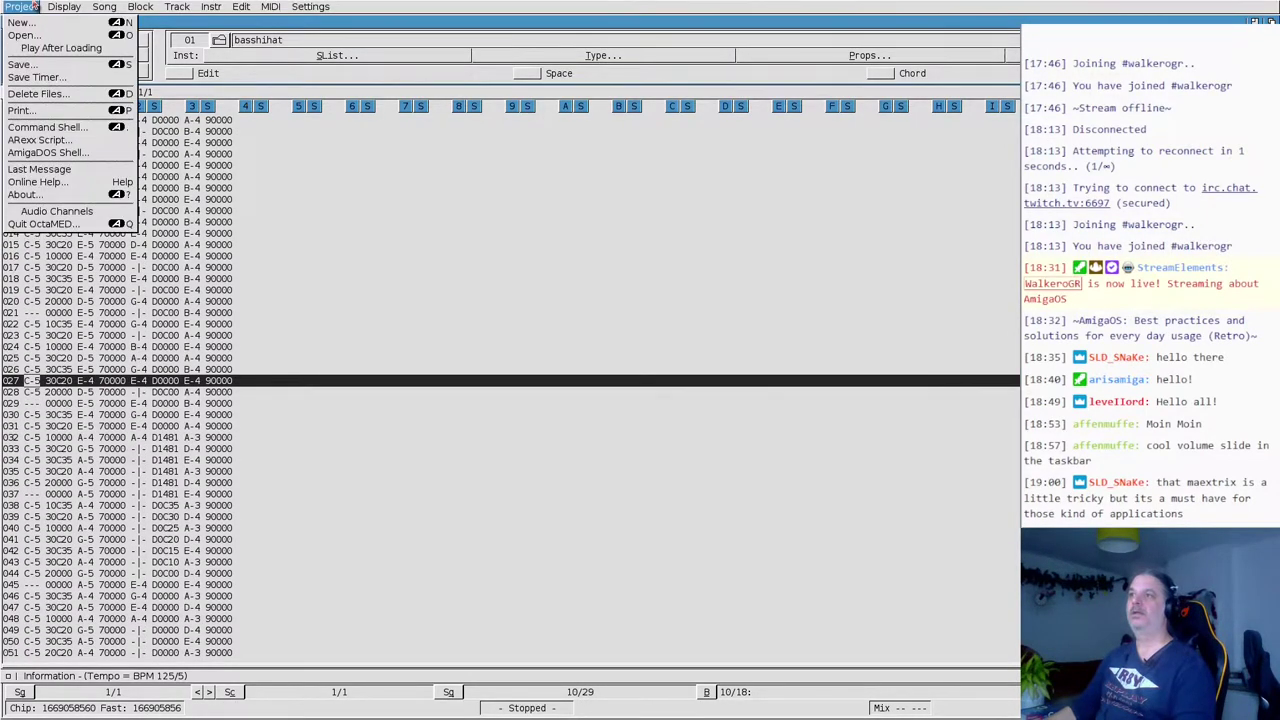
pyautogui.click(24, 35)
pyautogui.scroll(-4, 153, 214)
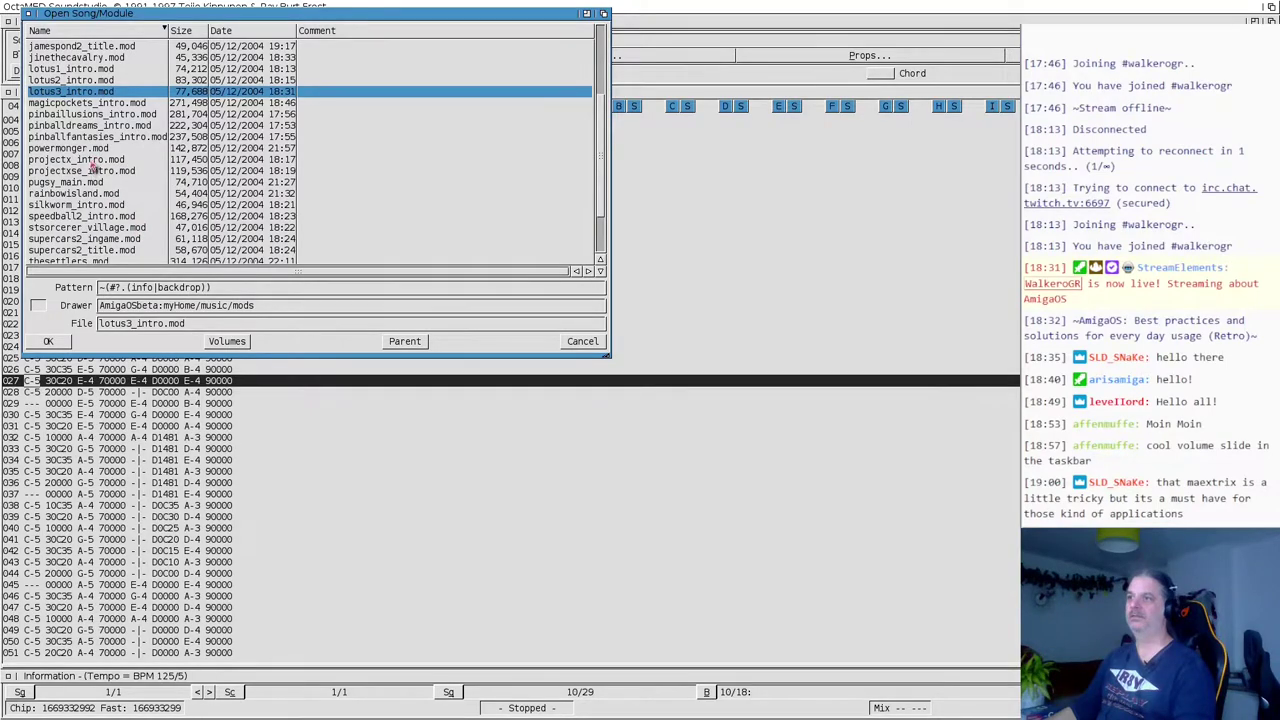
pyautogui.doubleClick(92, 162)
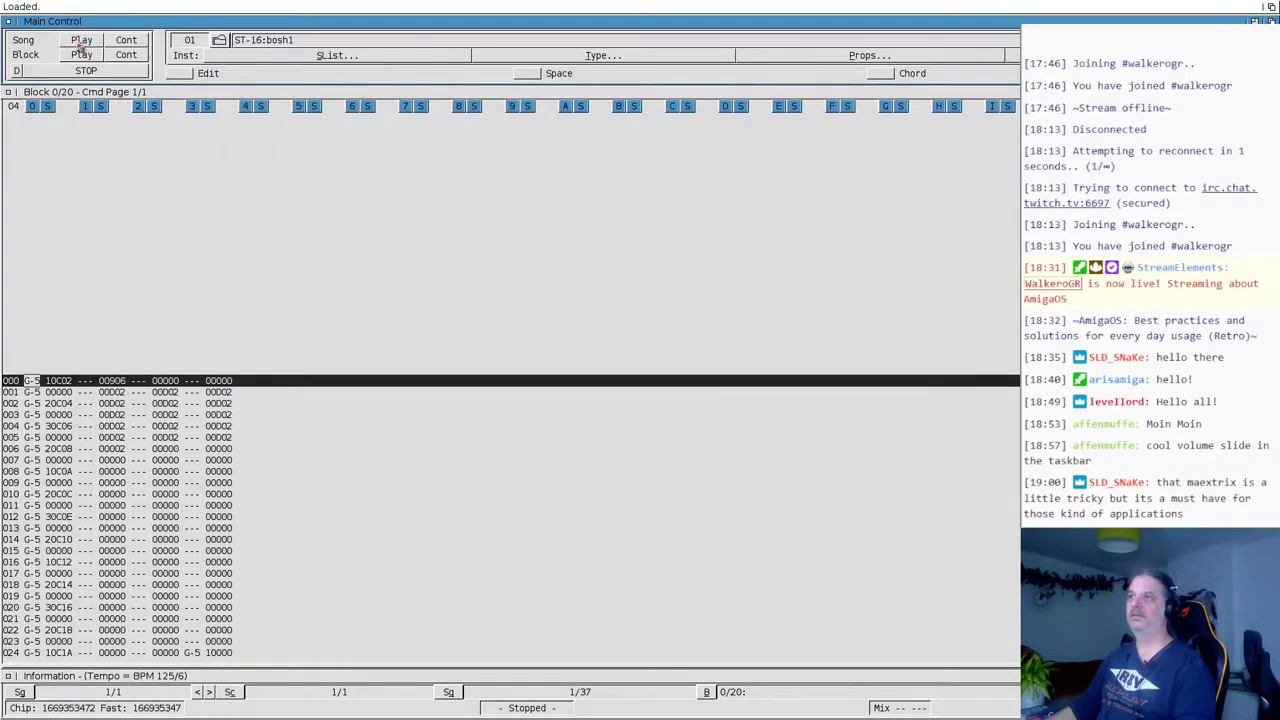
pyautogui.click(80, 45)
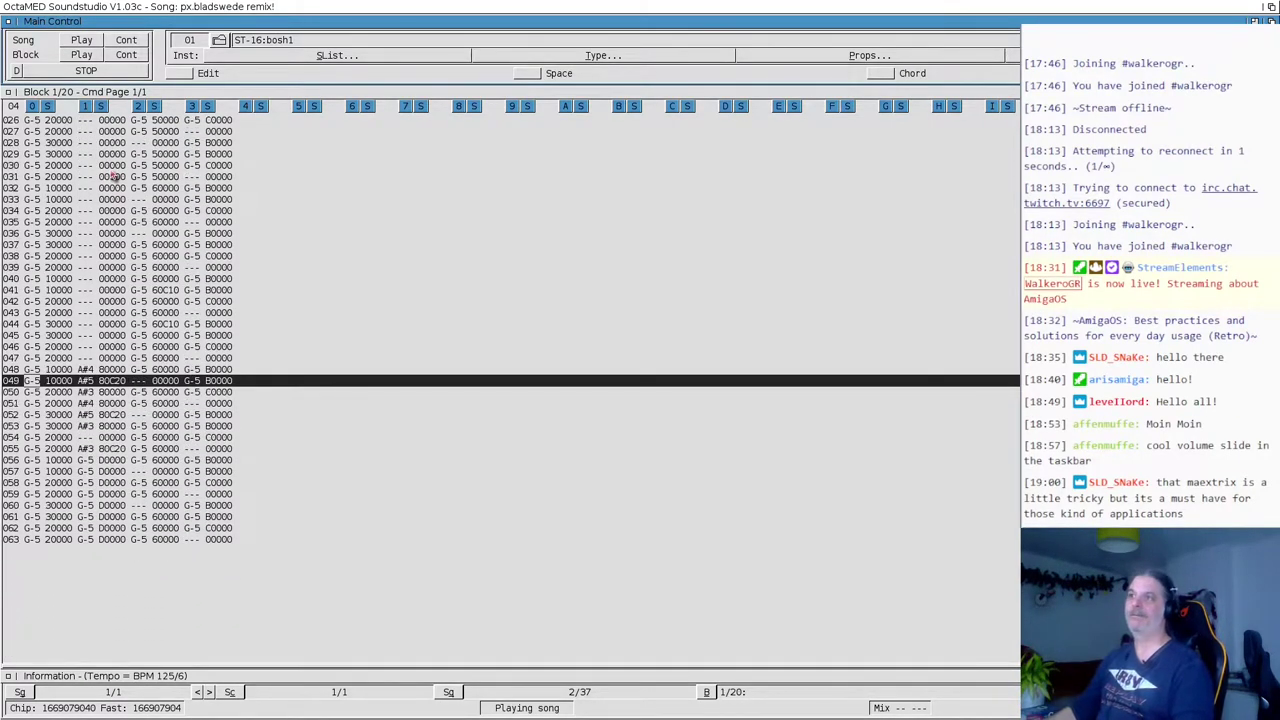
# - Stop playback, quit OctaMED Soundstudio and close its drawer on the Workbench
pyautogui.click(87, 72)
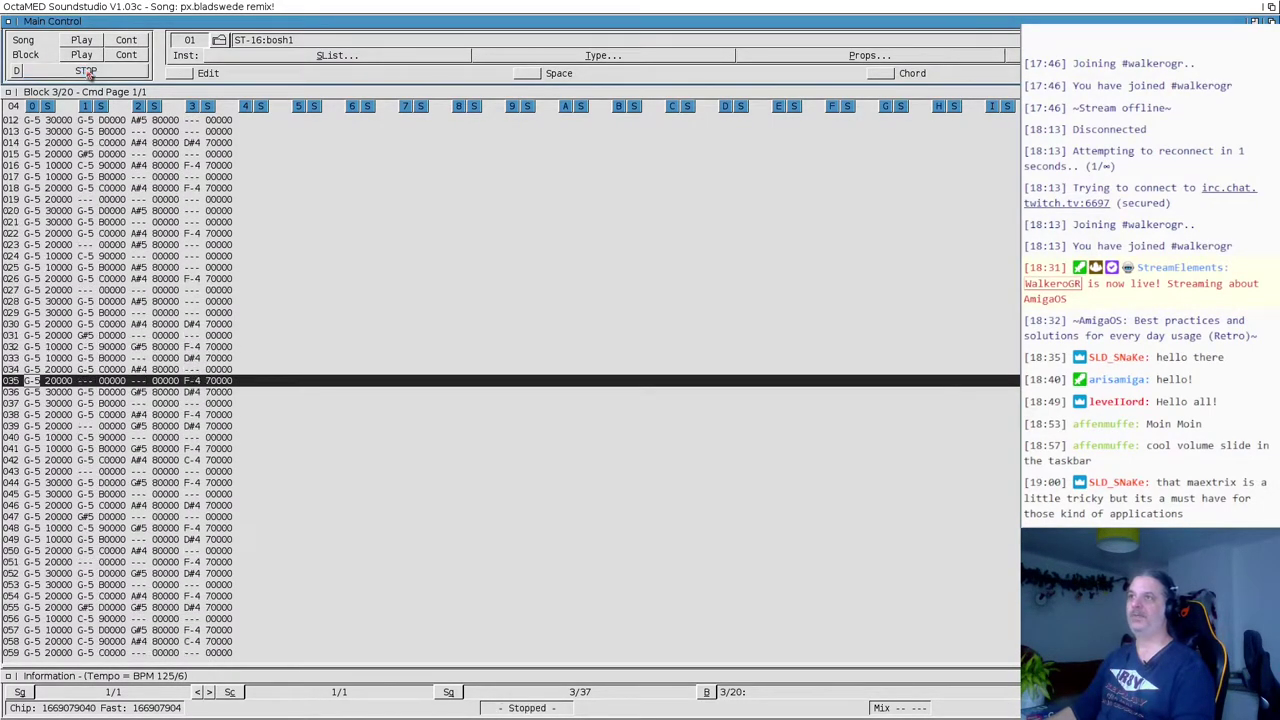
pyautogui.rightClick(87, 72)
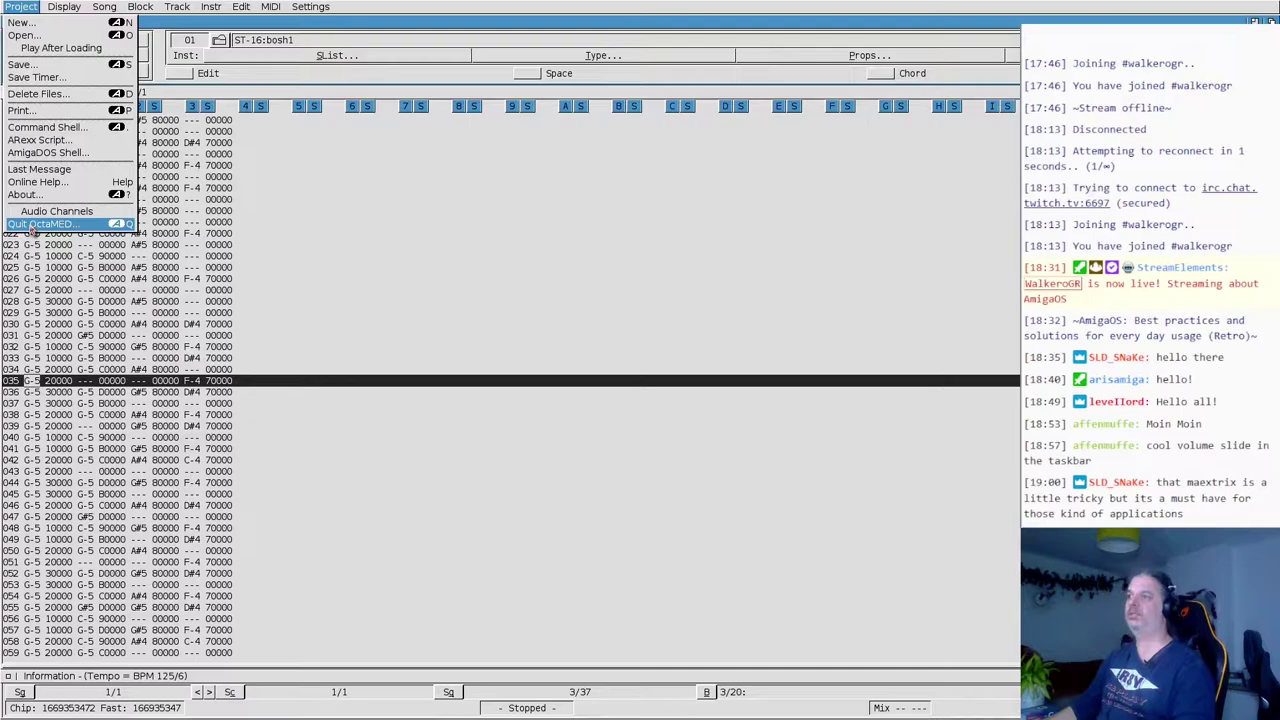
pyautogui.rightClick(40, 224)
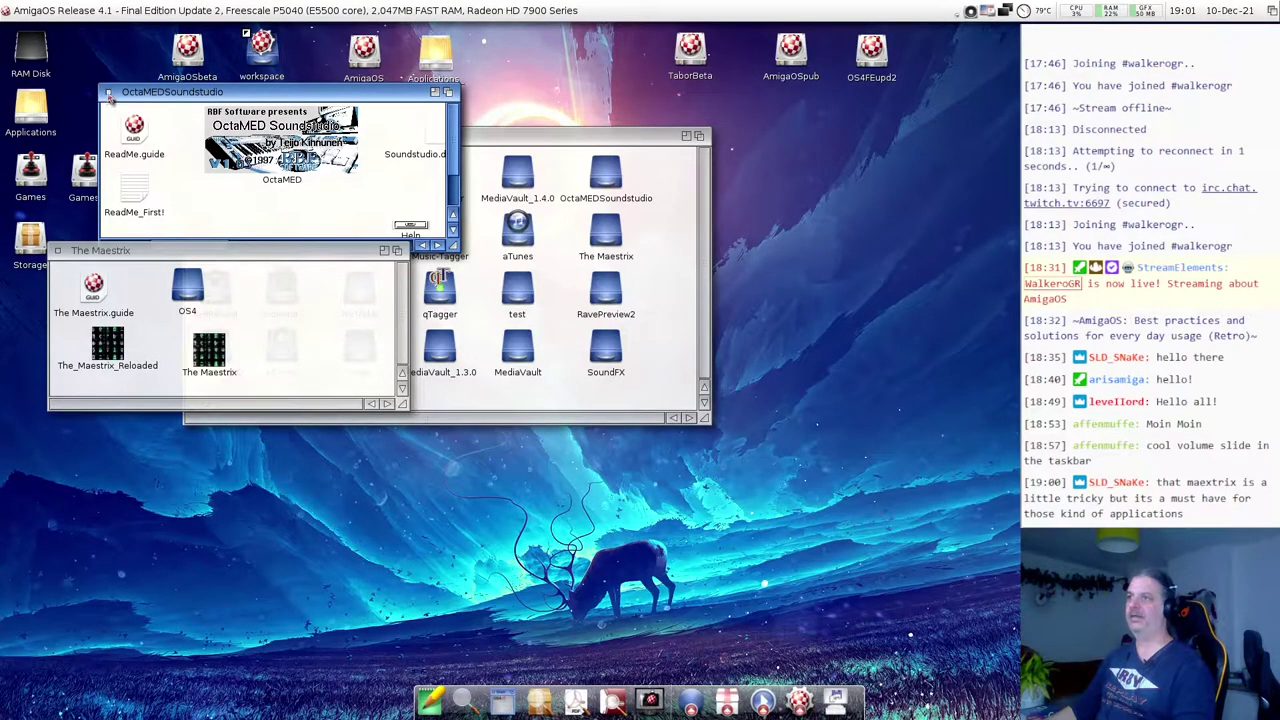
pyautogui.click(108, 92)
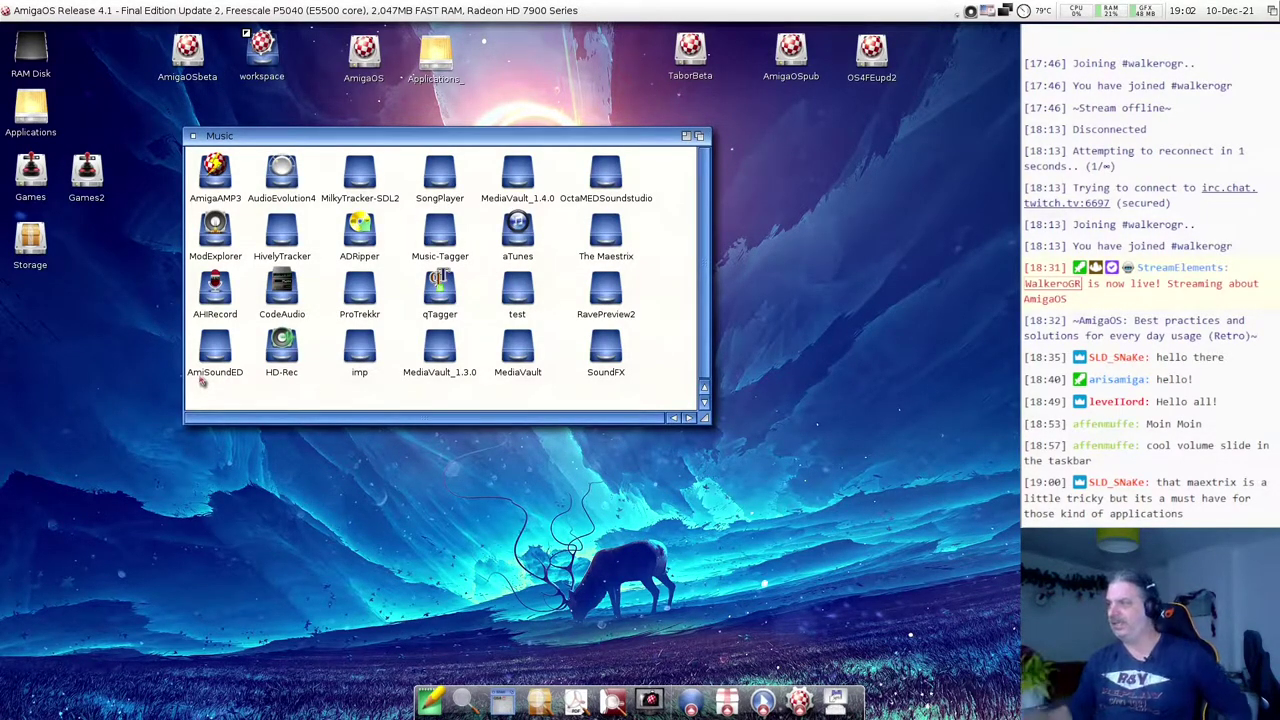
# - Open The Maestrix.guide from The Maestrix drawer and read its main page down to the list of chapters
pyautogui.doubleClick(606, 232)
pyautogui.doubleClick(93, 290)
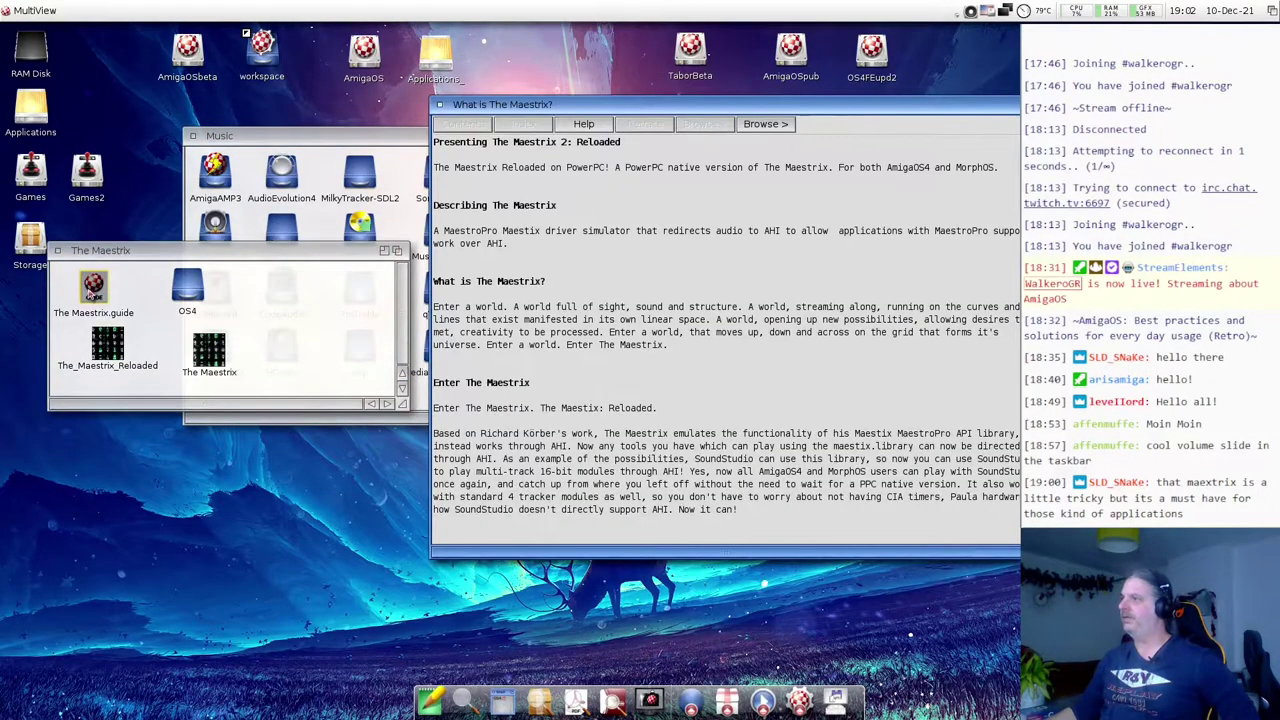
pyautogui.moveTo(624, 113); pyautogui.dragTo(278, 71)
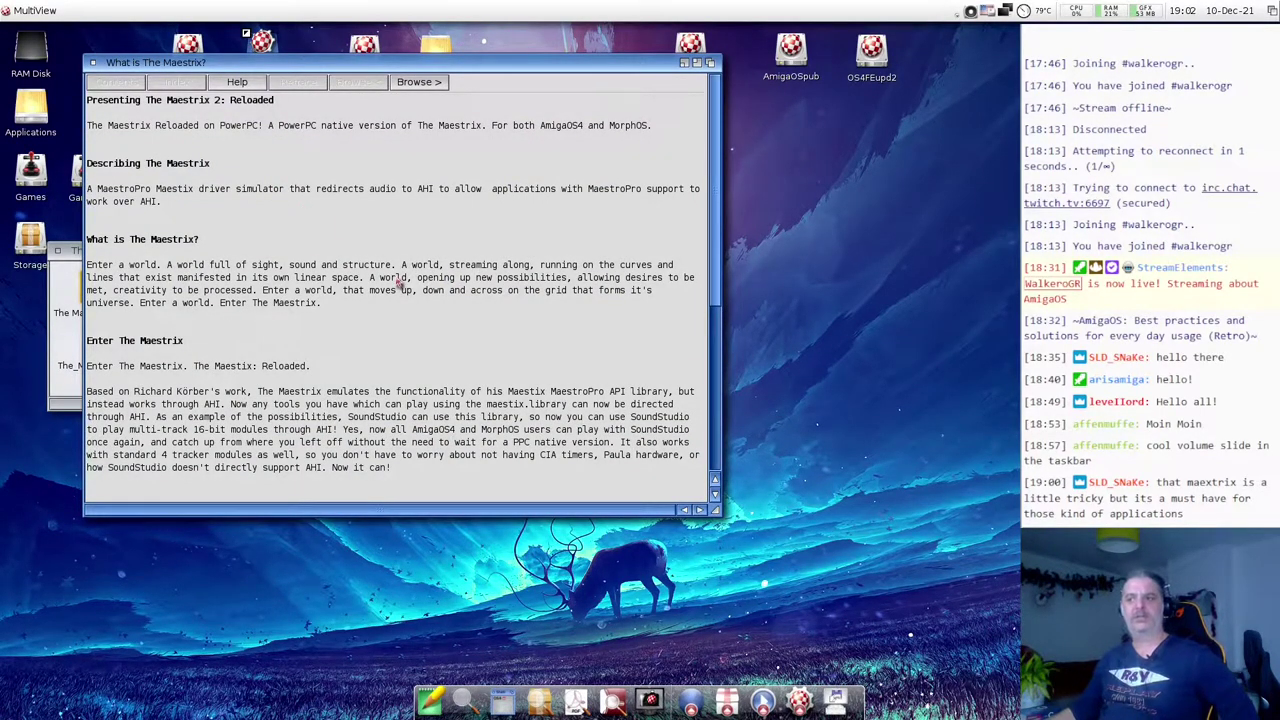
pyautogui.scroll(-6, 399, 283)
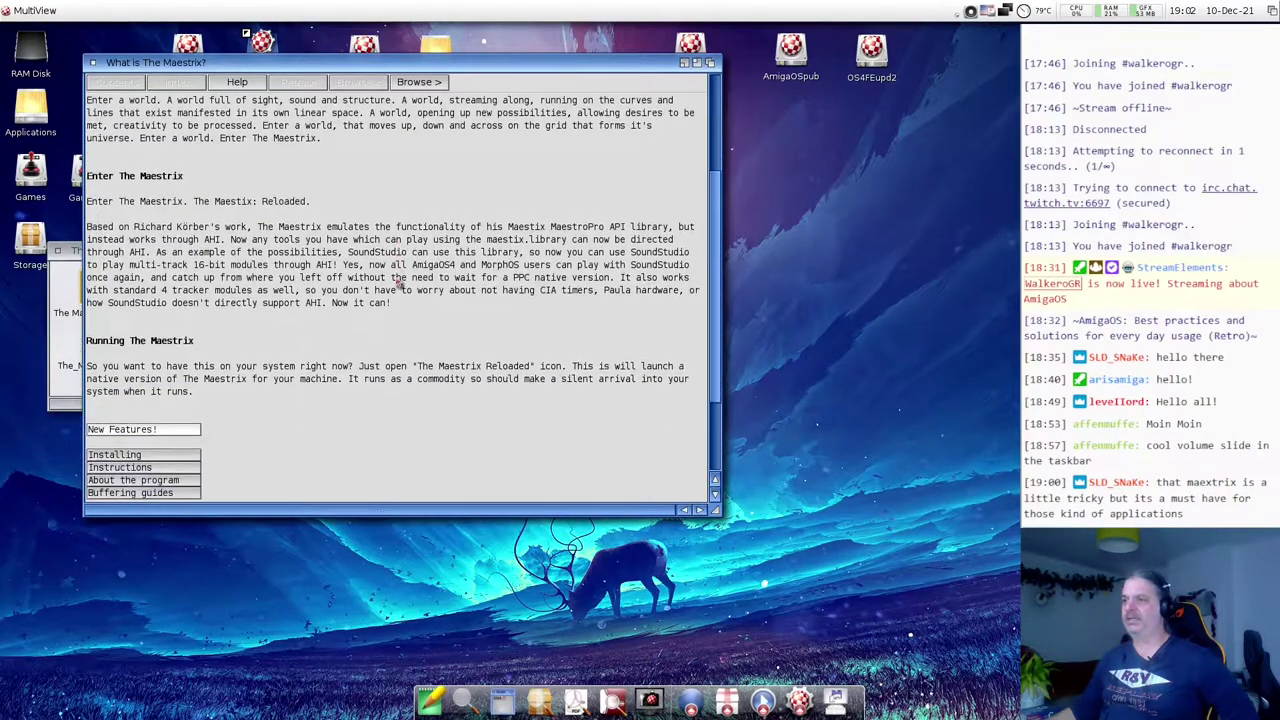
pyautogui.scroll(-1, 399, 285)
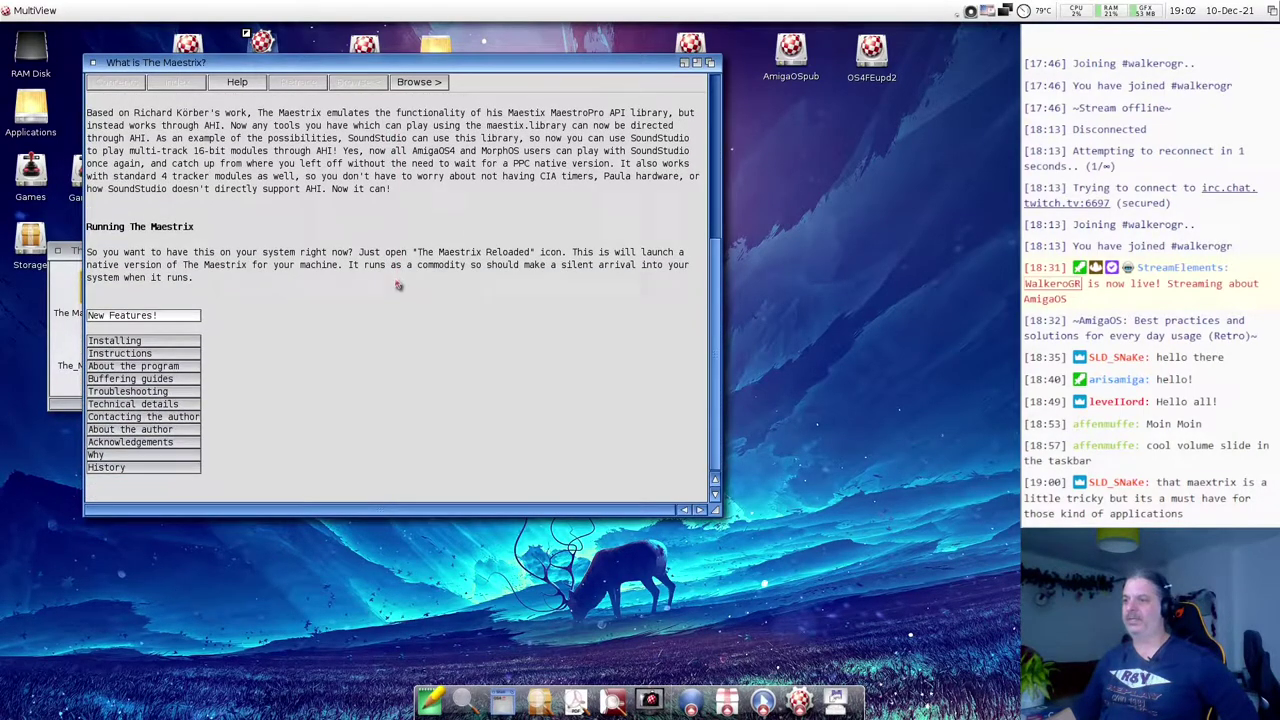
# - Read the guide's Why and About the author pages, and close the guide and The Maestrix drawer
pyautogui.click(146, 459)
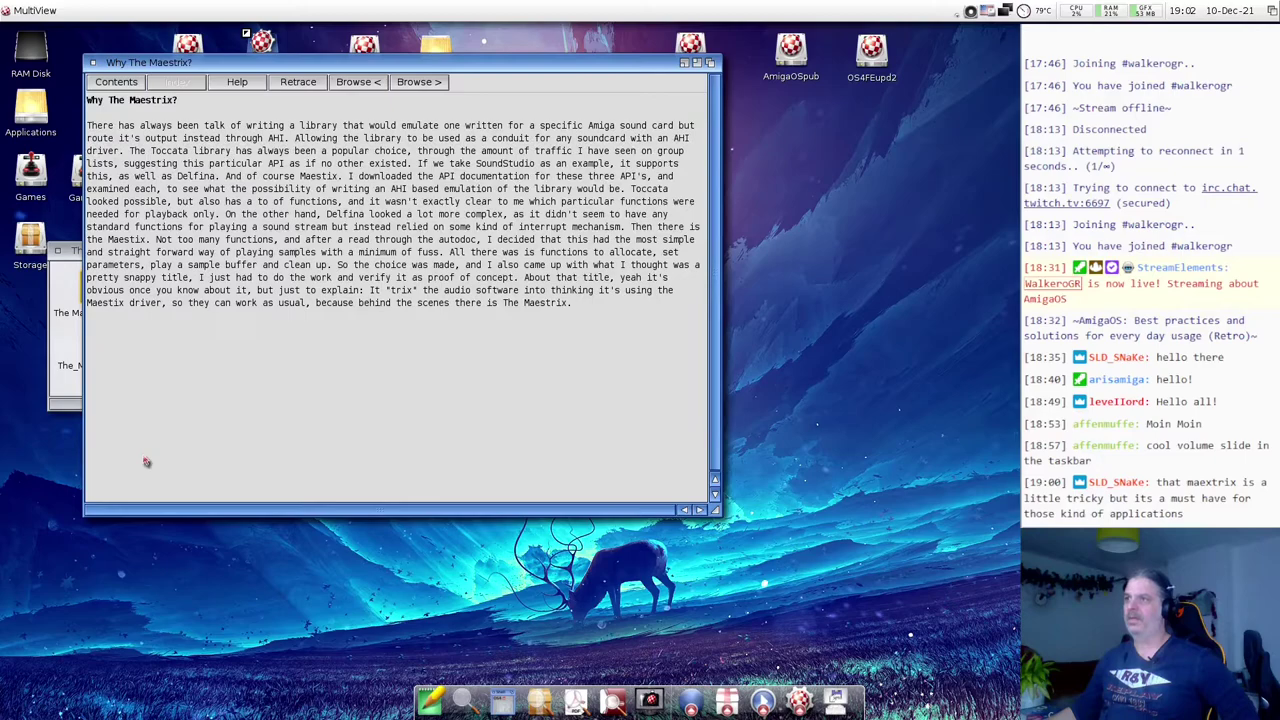
pyautogui.click(298, 81)
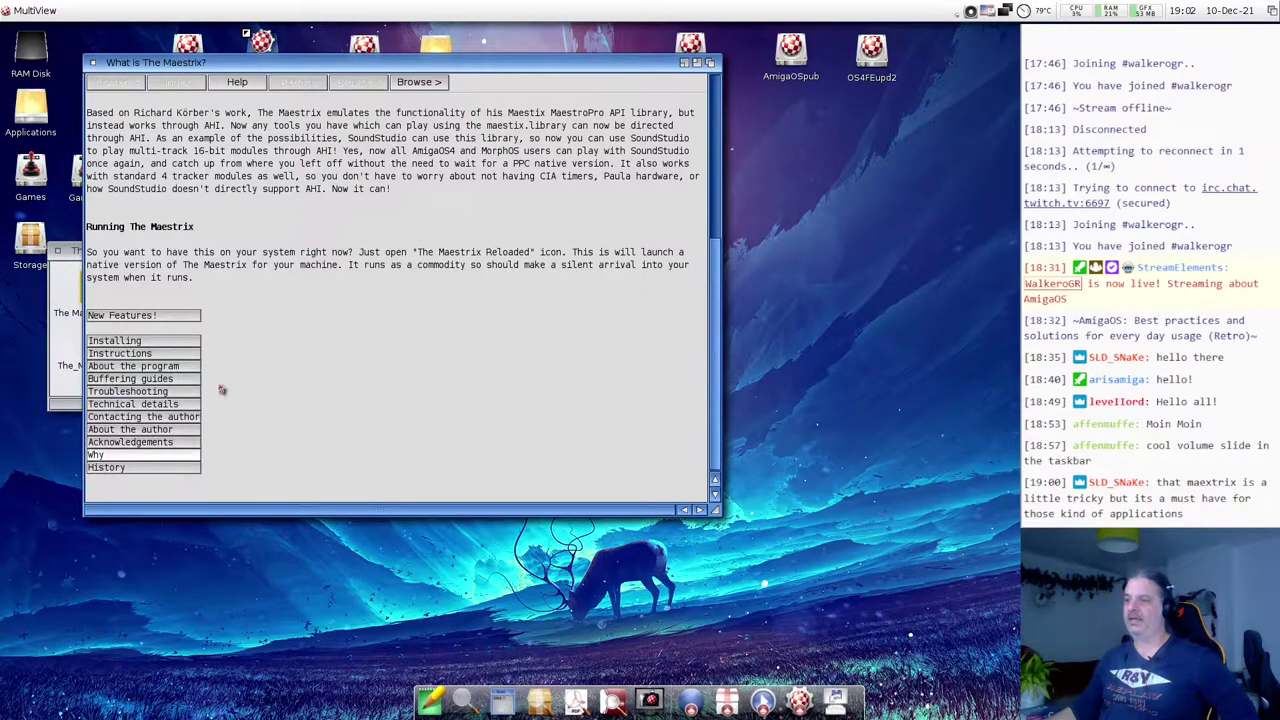
pyautogui.click(138, 431)
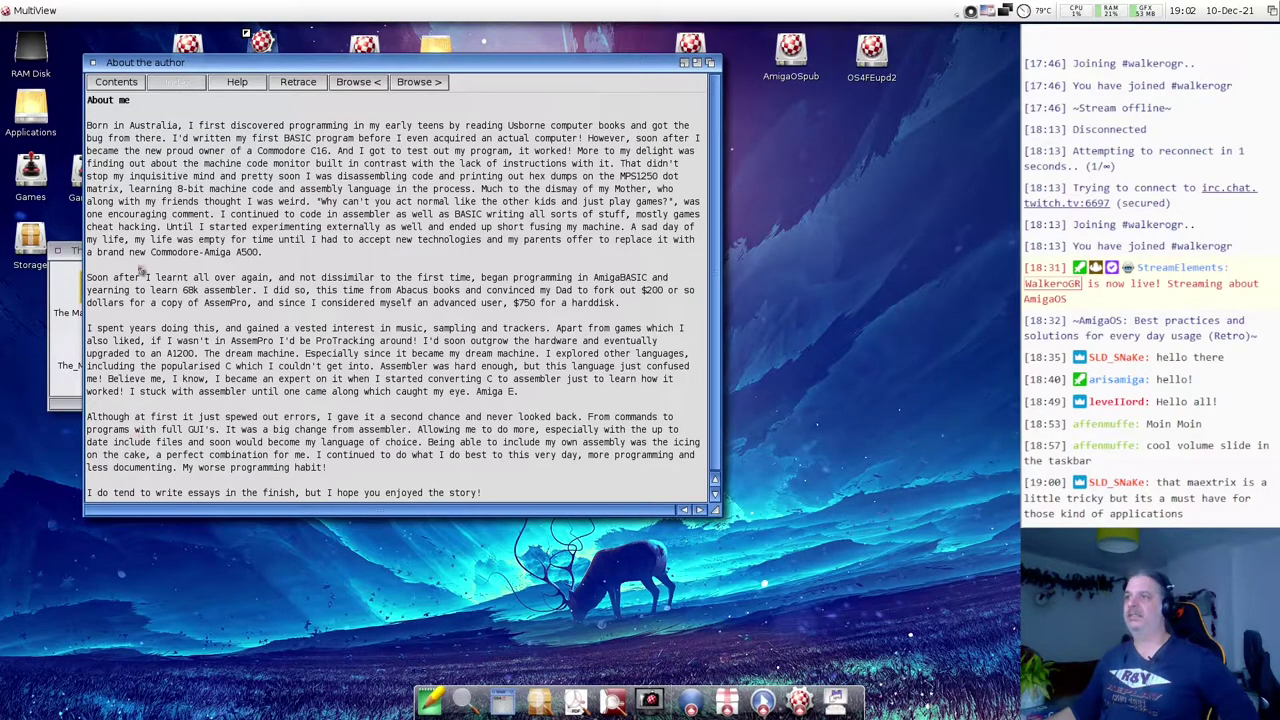
pyautogui.click(298, 81)
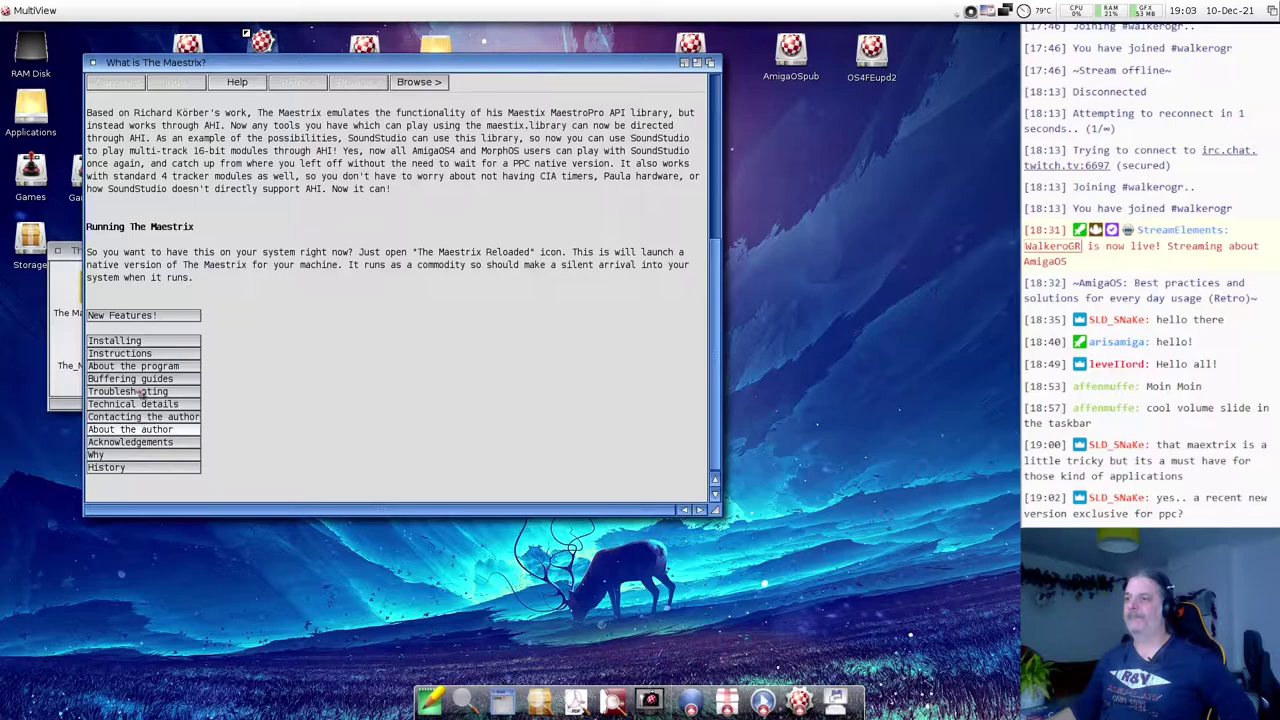
pyautogui.scroll(5, 303, 345)
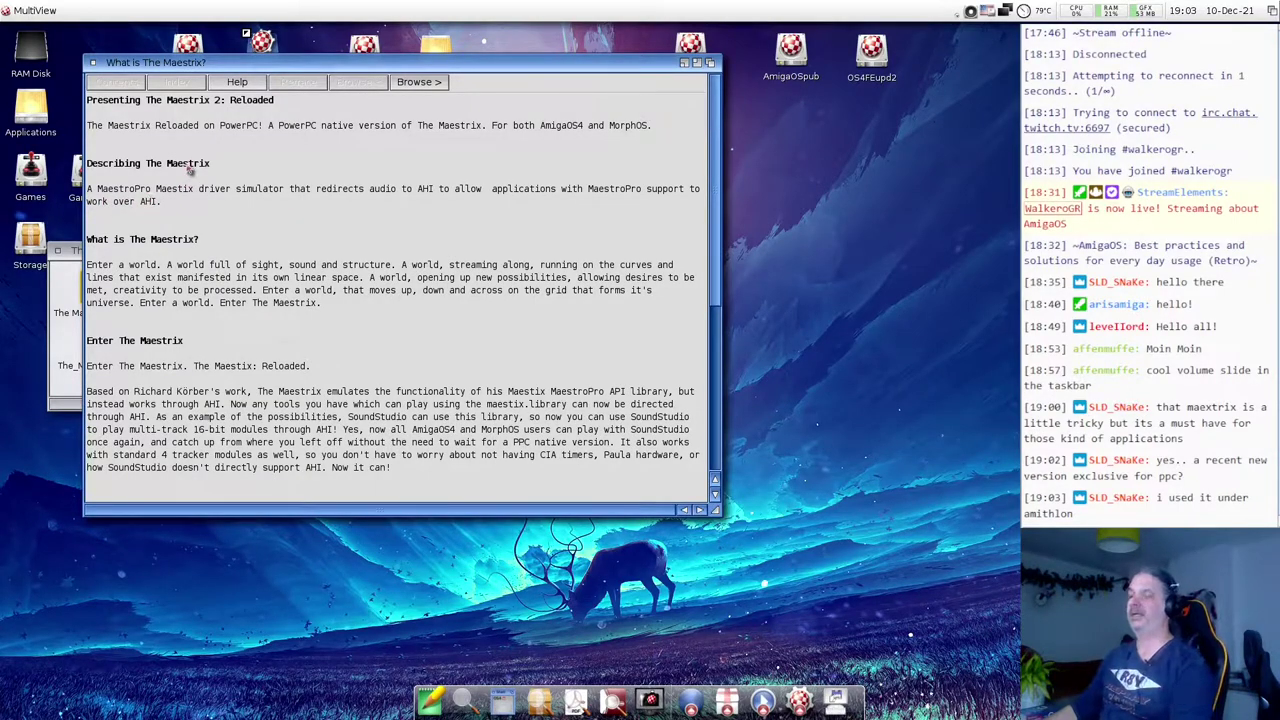
pyautogui.click(93, 62)
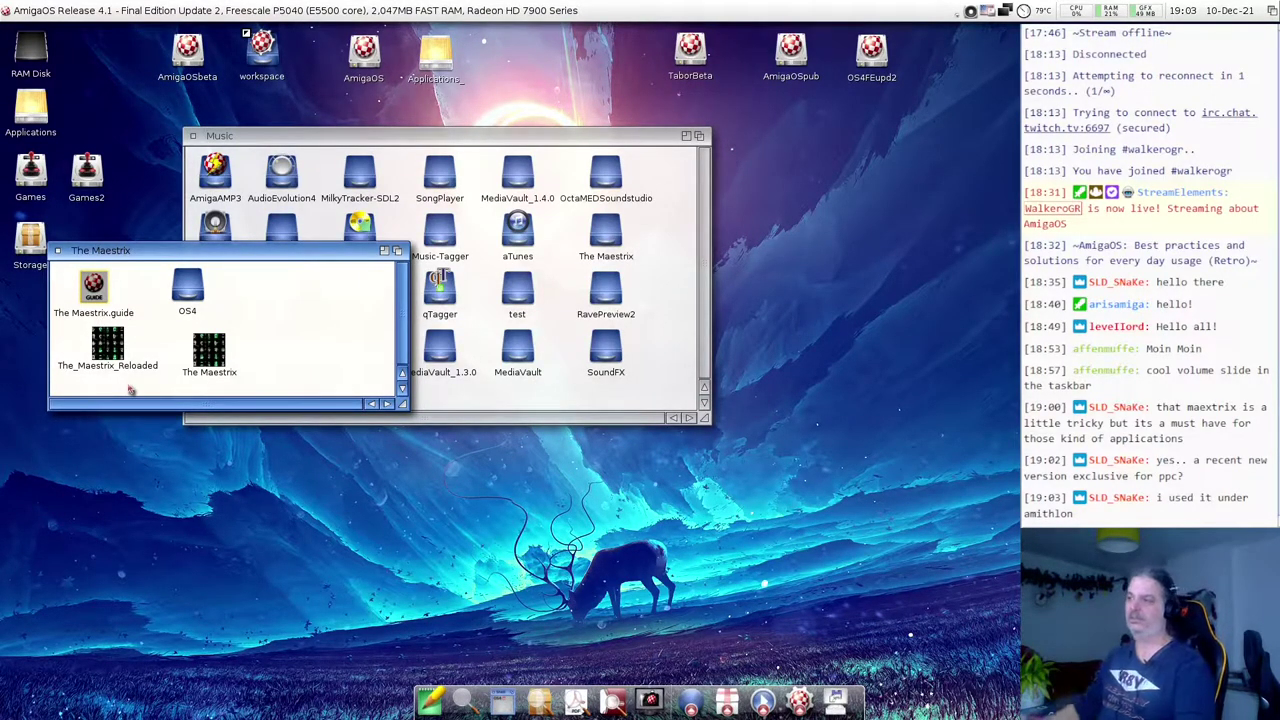
pyautogui.click(58, 251)
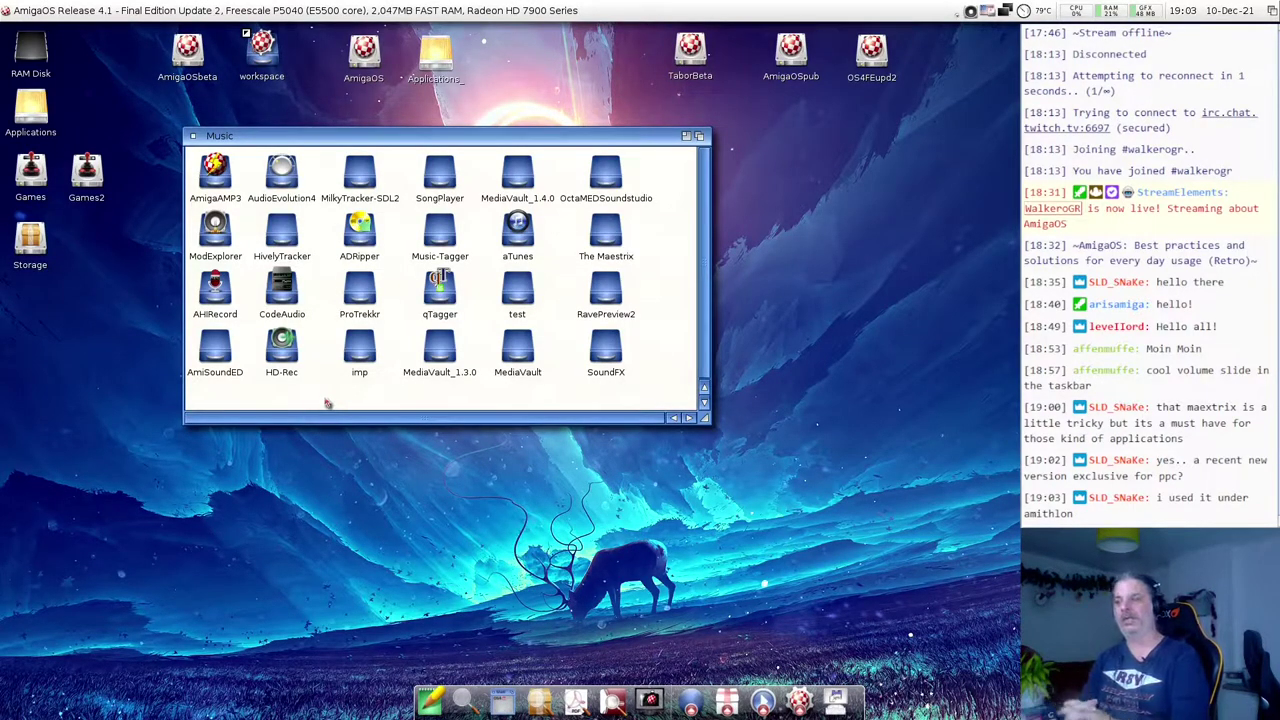
# - Launch AmiSoundED from its drawer in Music and view its version information
pyautogui.doubleClick(207, 352)
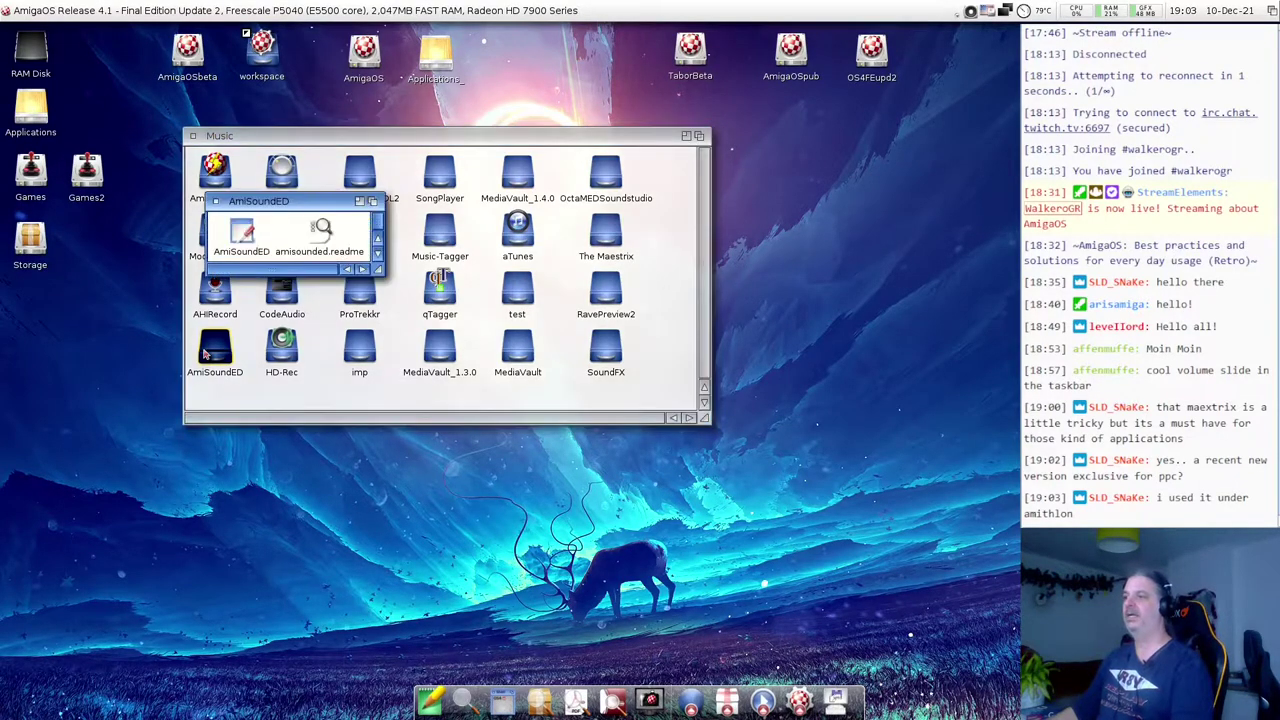
pyautogui.doubleClick(242, 233)
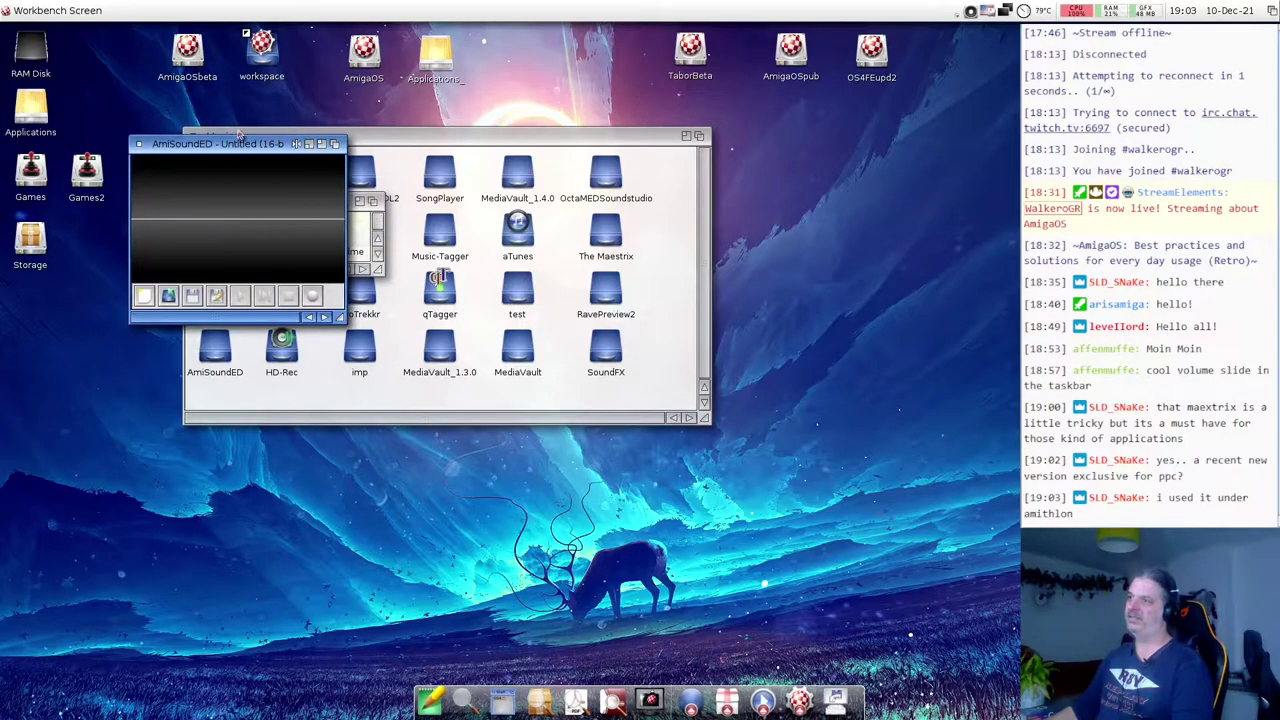
pyautogui.moveTo(240, 137); pyautogui.dragTo(150, 171)
pyautogui.rightClick(22, 8)
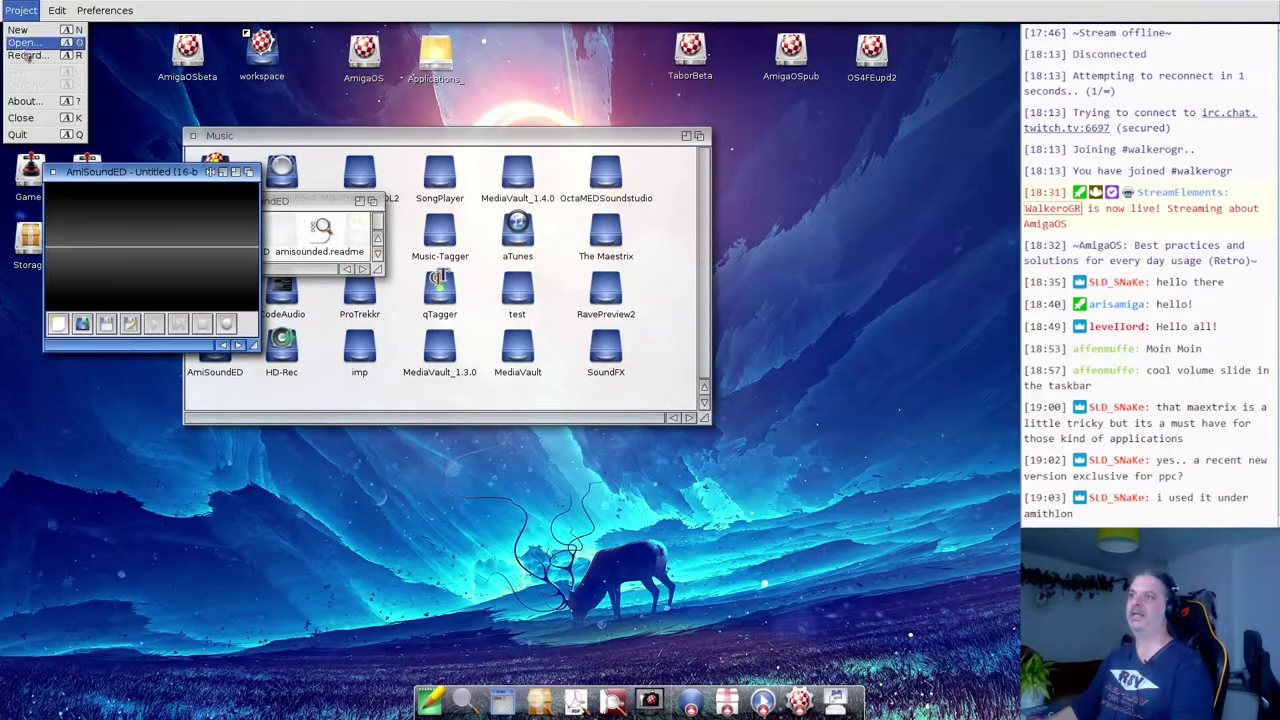
pyautogui.click(639, 415)
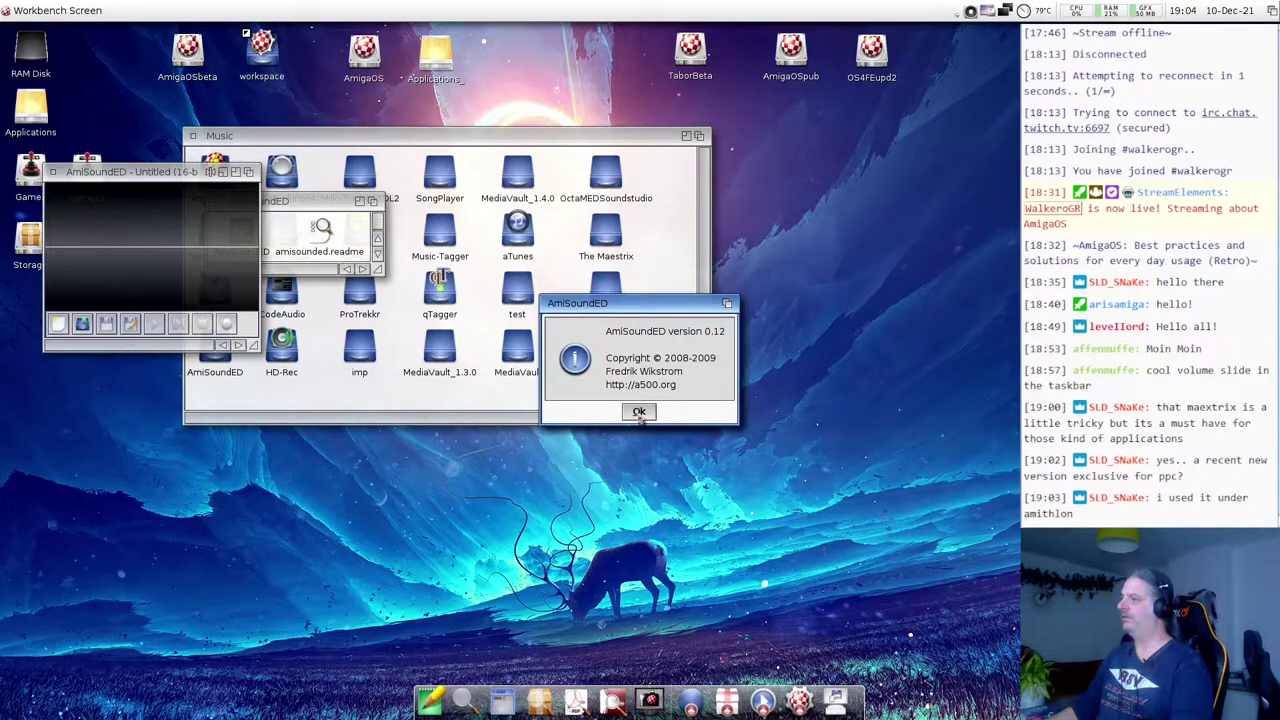
# - Enlarge the AmiSoundED window until the full toolbar fits and reposition it over the Music drawer
pyautogui.moveTo(252, 345); pyautogui.dragTo(576, 575)
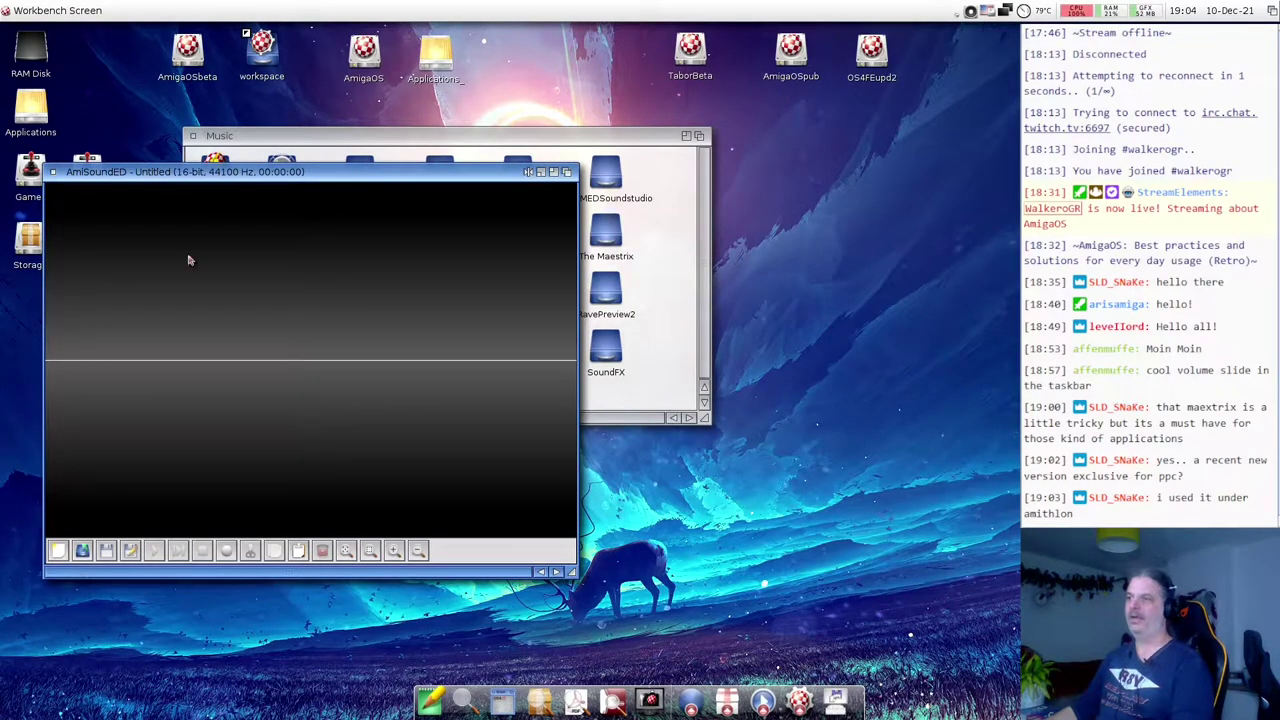
pyautogui.moveTo(243, 180); pyautogui.dragTo(393, 113)
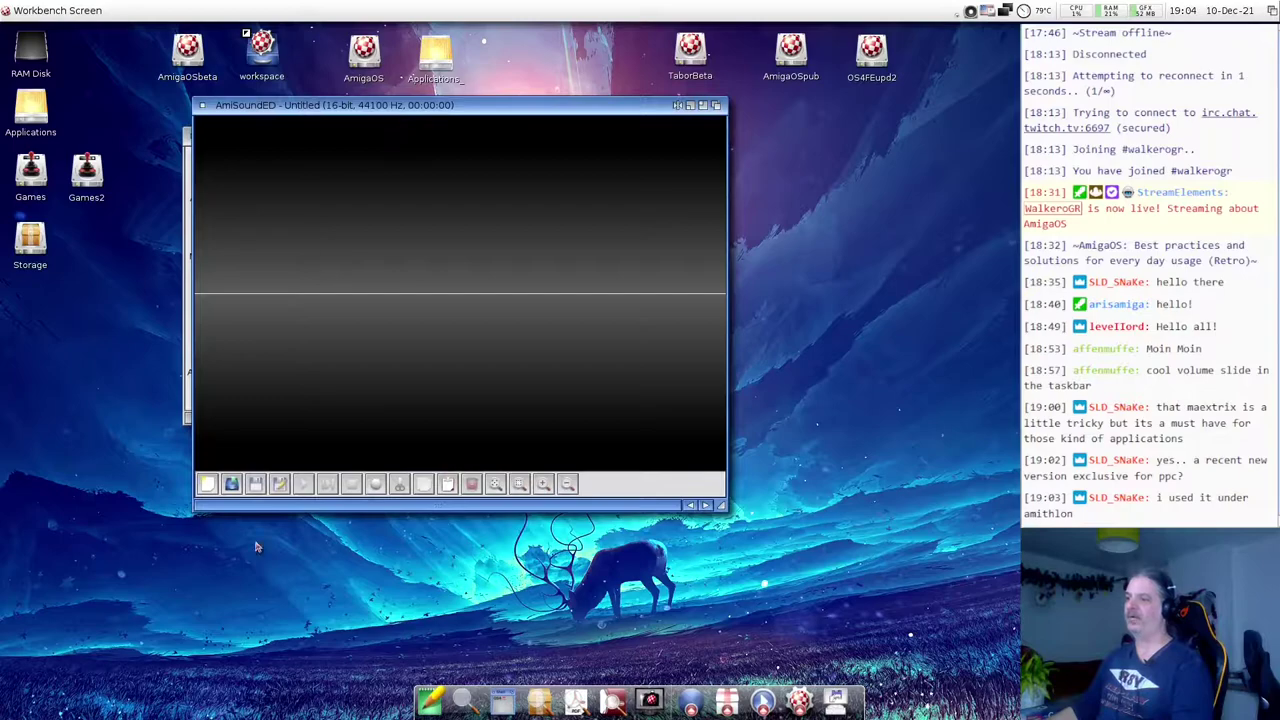
# - Load podcast_intro.aiff into AmiSoundED from the AudioEvolution4/Projects/podcast4/Samples drawer in Music
pyautogui.click(231, 484)
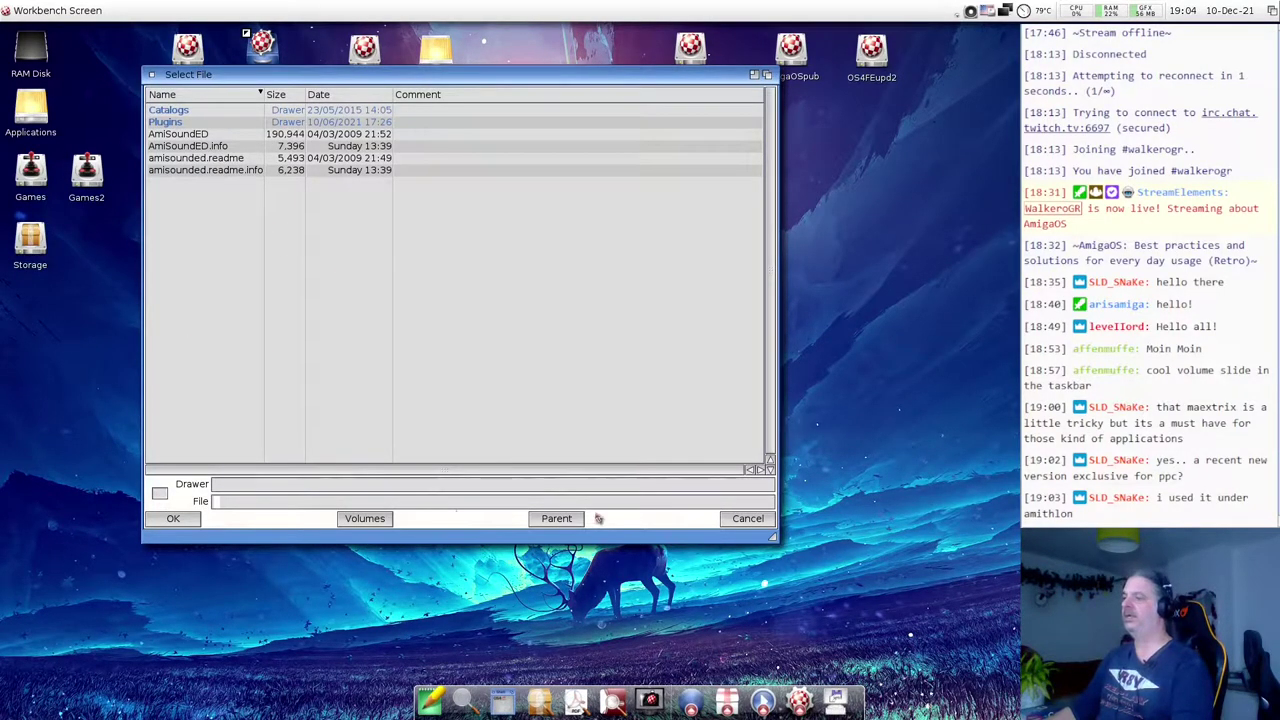
pyautogui.click(557, 520)
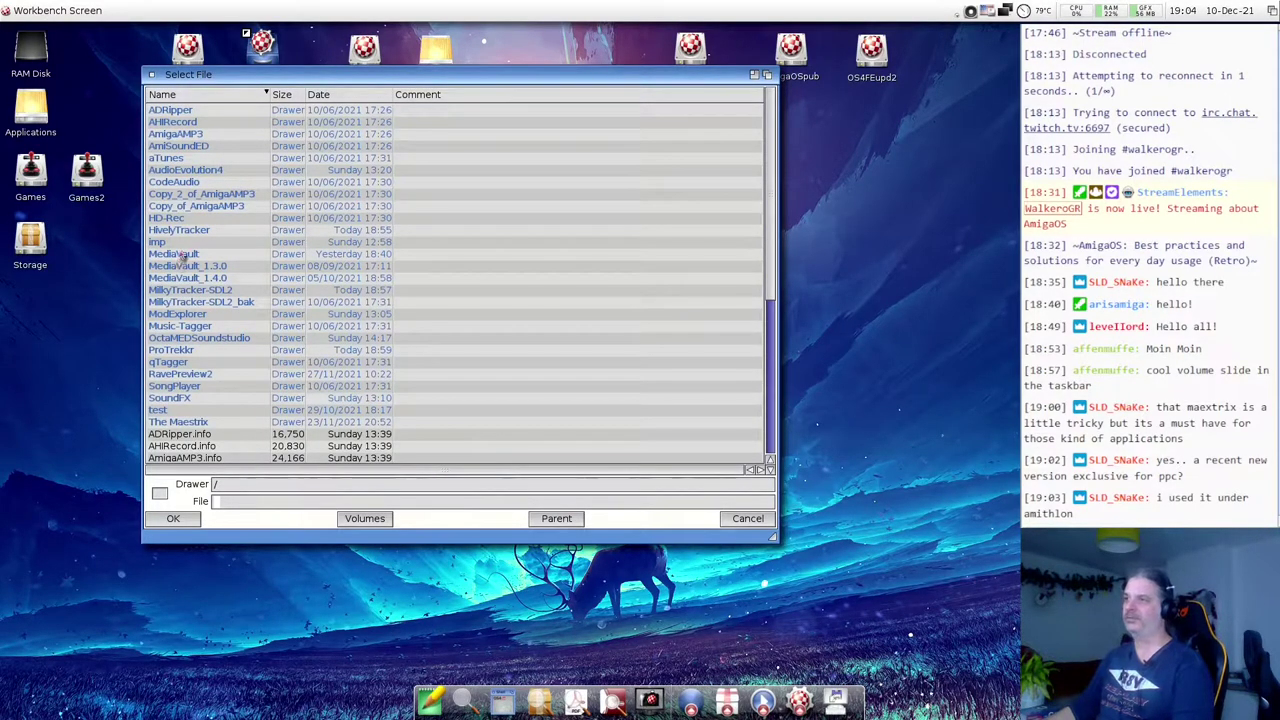
pyautogui.doubleClick(210, 171)
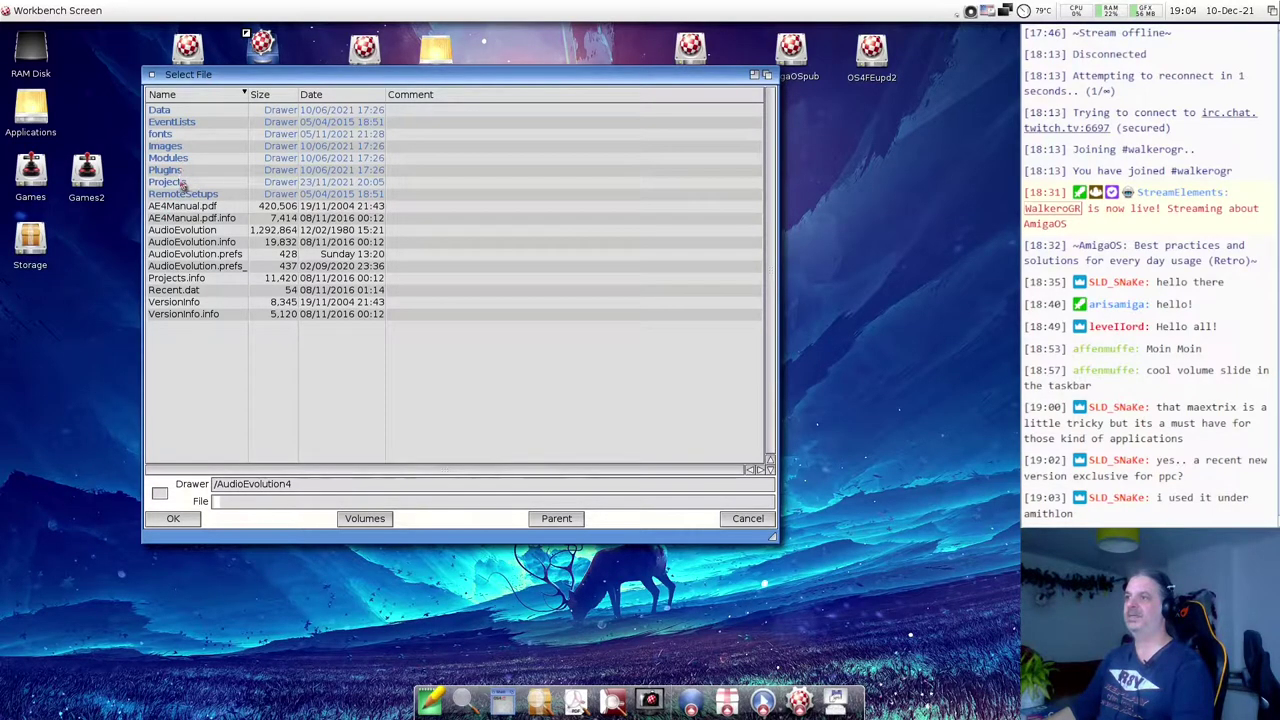
pyautogui.doubleClick(182, 183)
pyautogui.click(181, 112)
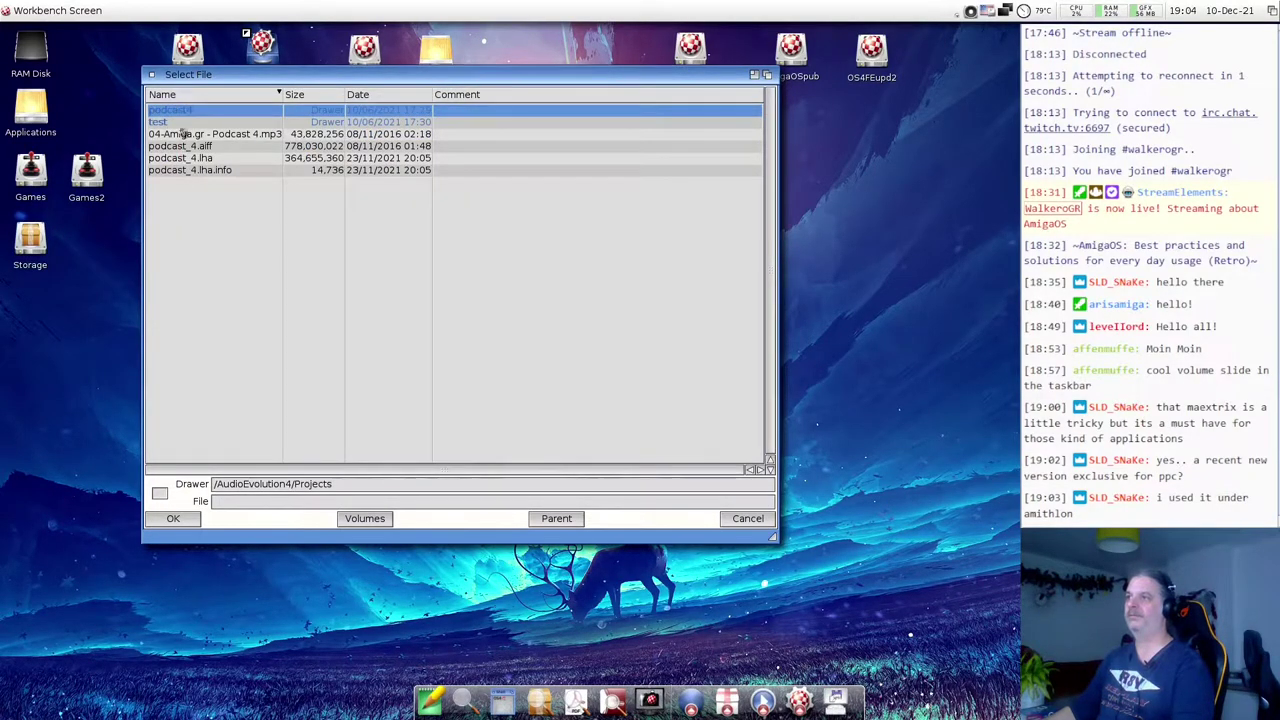
pyautogui.doubleClick(183, 114)
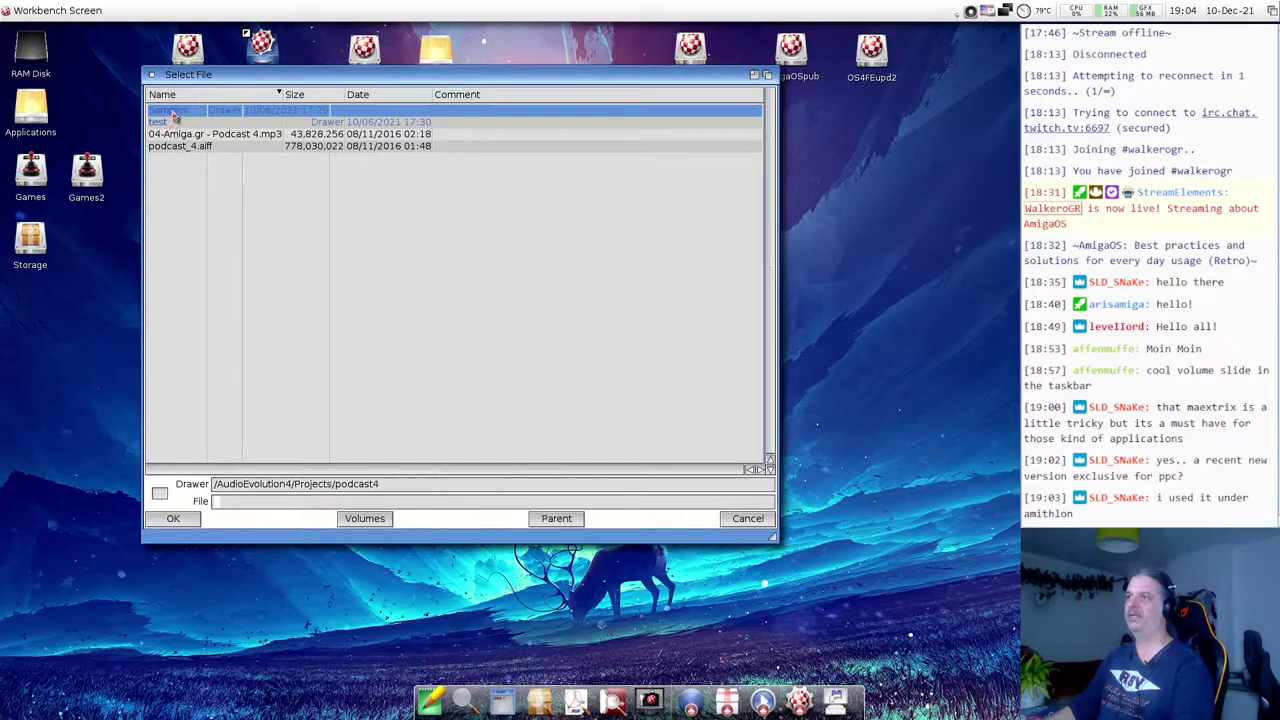
pyautogui.doubleClick(174, 116)
pyautogui.scroll(-4, 295, 405)
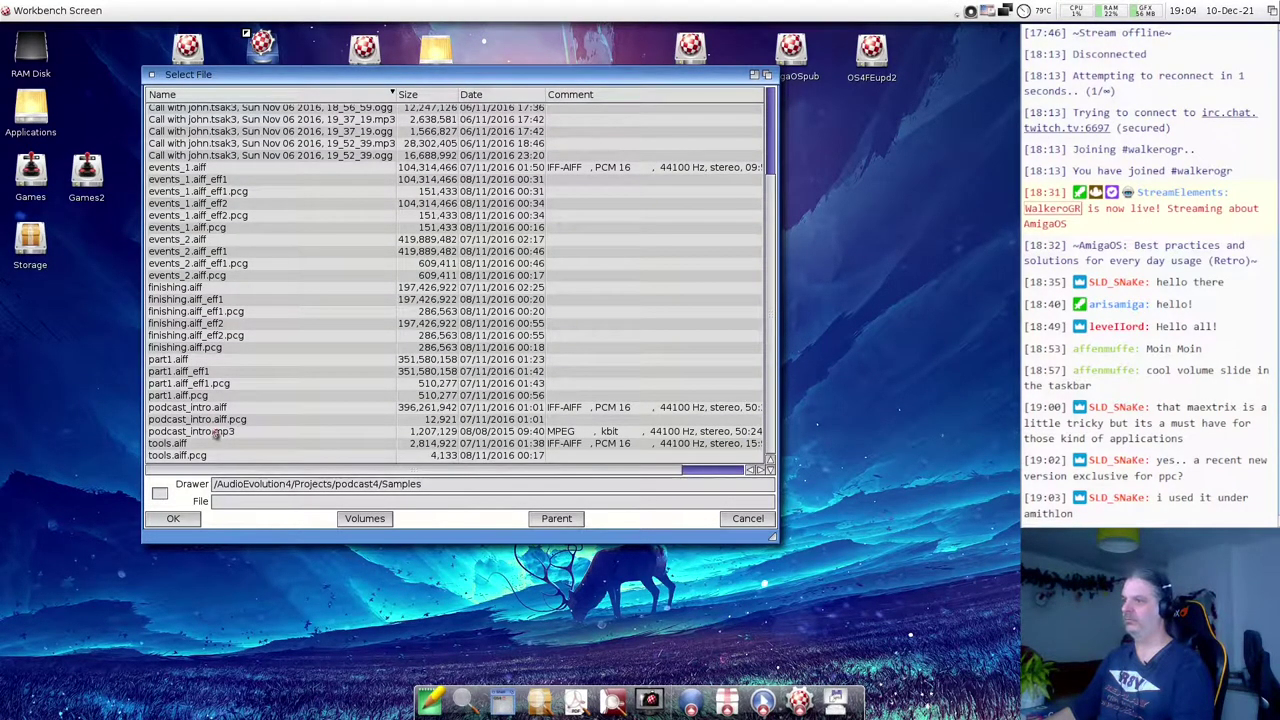
pyautogui.scroll(3, 212, 420)
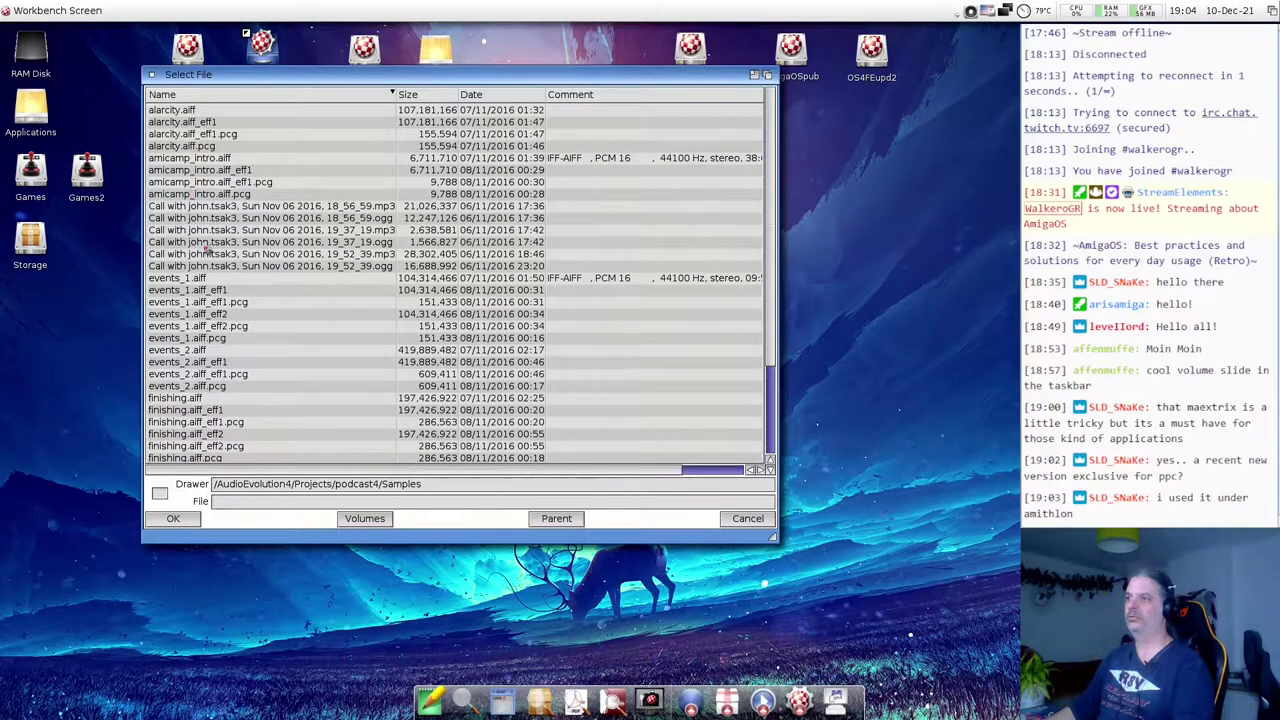
pyautogui.scroll(-1, 205, 250)
pyautogui.scroll(-2, 205, 252)
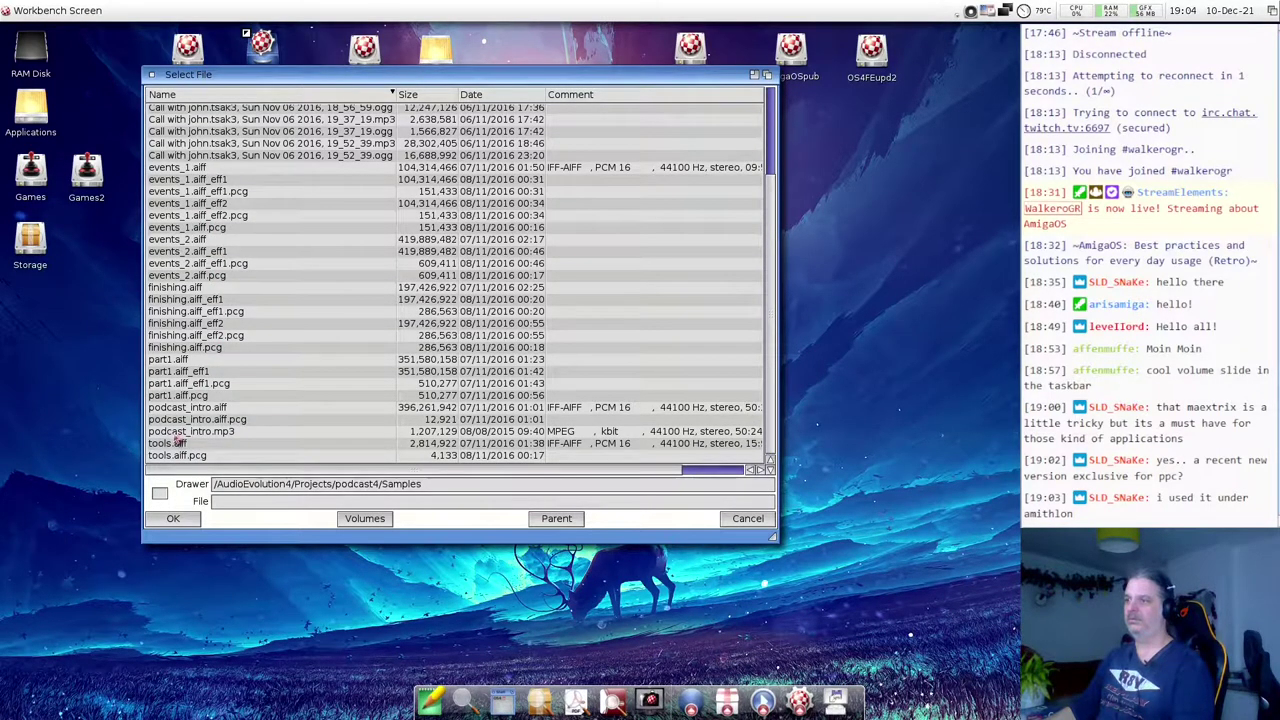
pyautogui.doubleClick(176, 408)
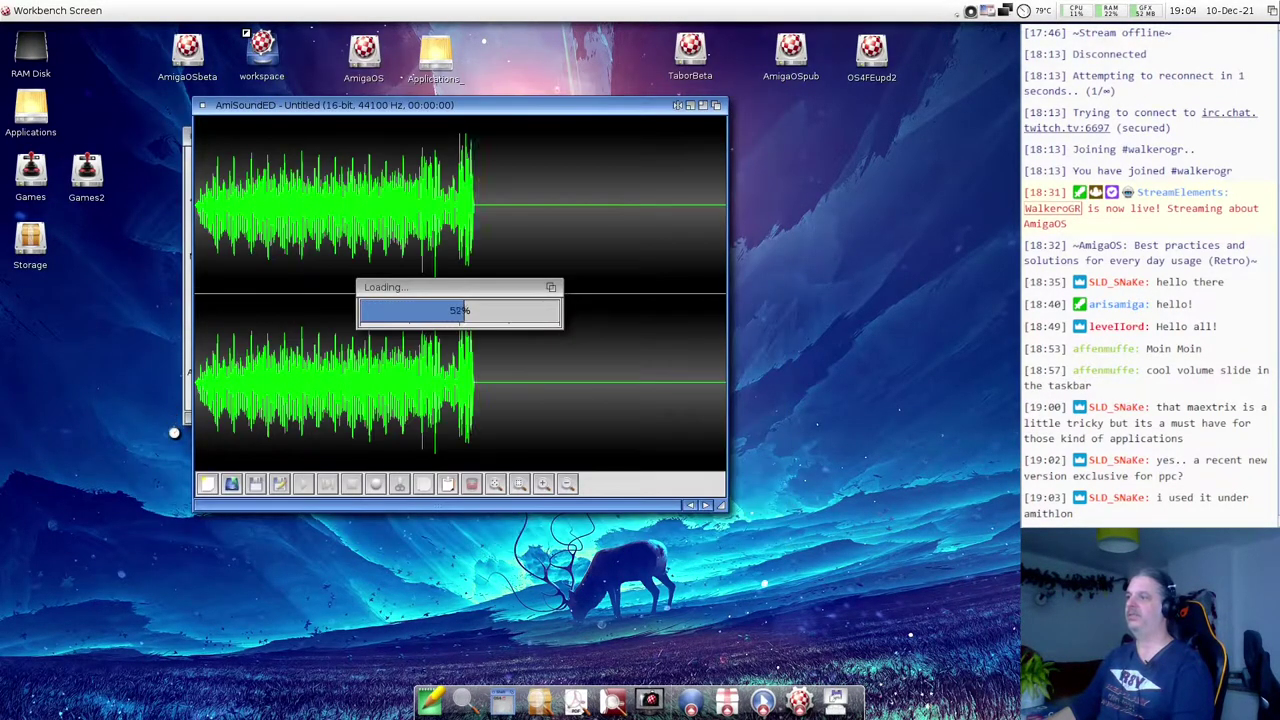
# - Move the AmiSoundED window off the Music drawer's icons and play the opening of podcast_intro.aiff briefly before stopping it
pyautogui.moveTo(482, 104); pyautogui.dragTo(372, 57)
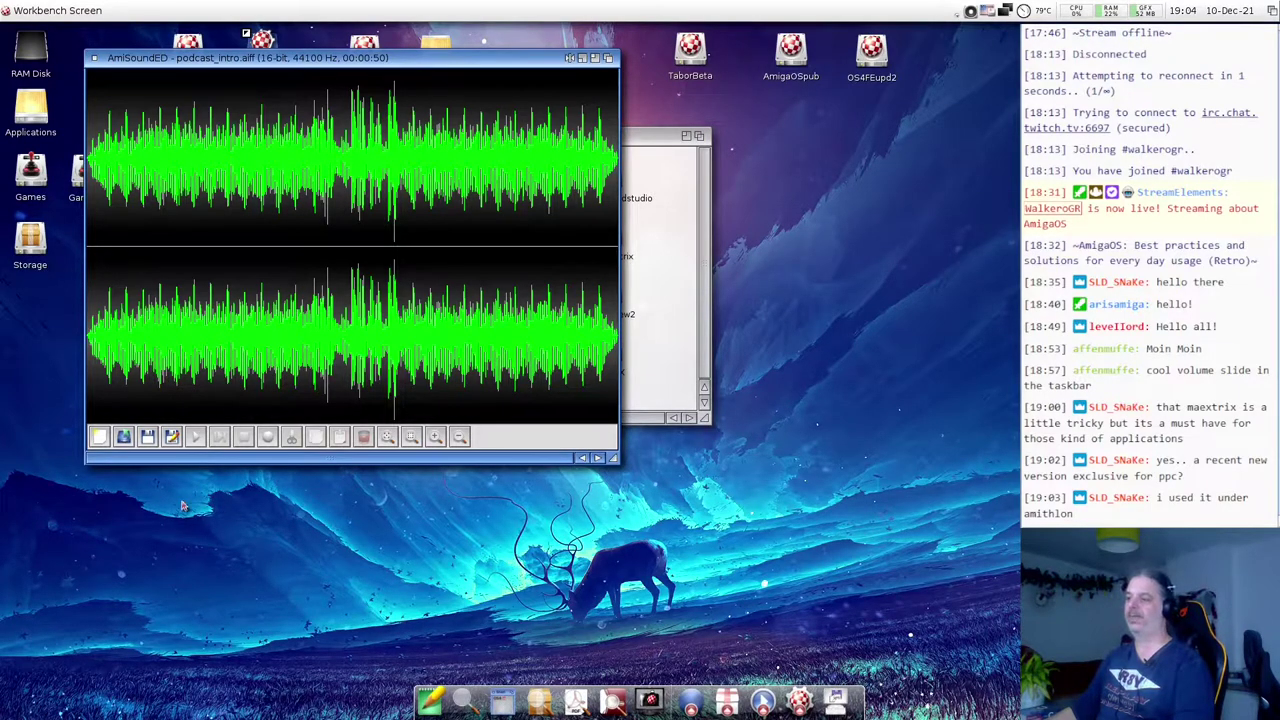
pyautogui.click(198, 442)
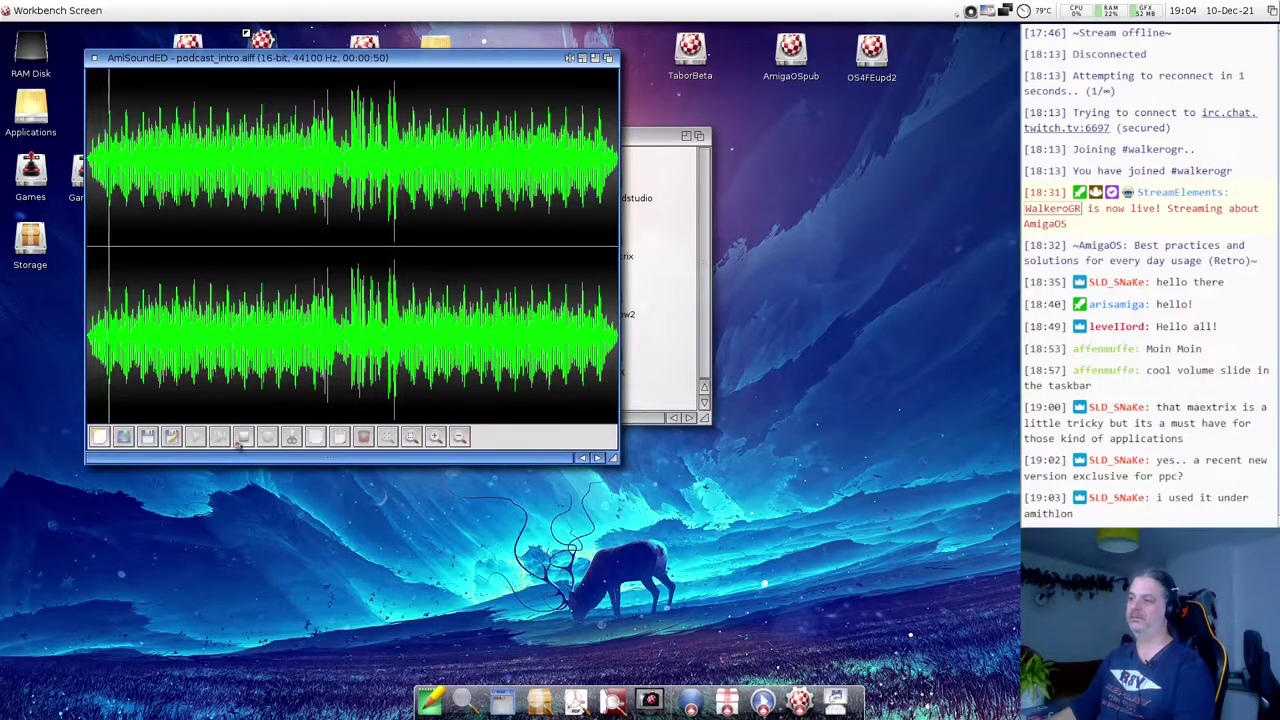
pyautogui.click(244, 442)
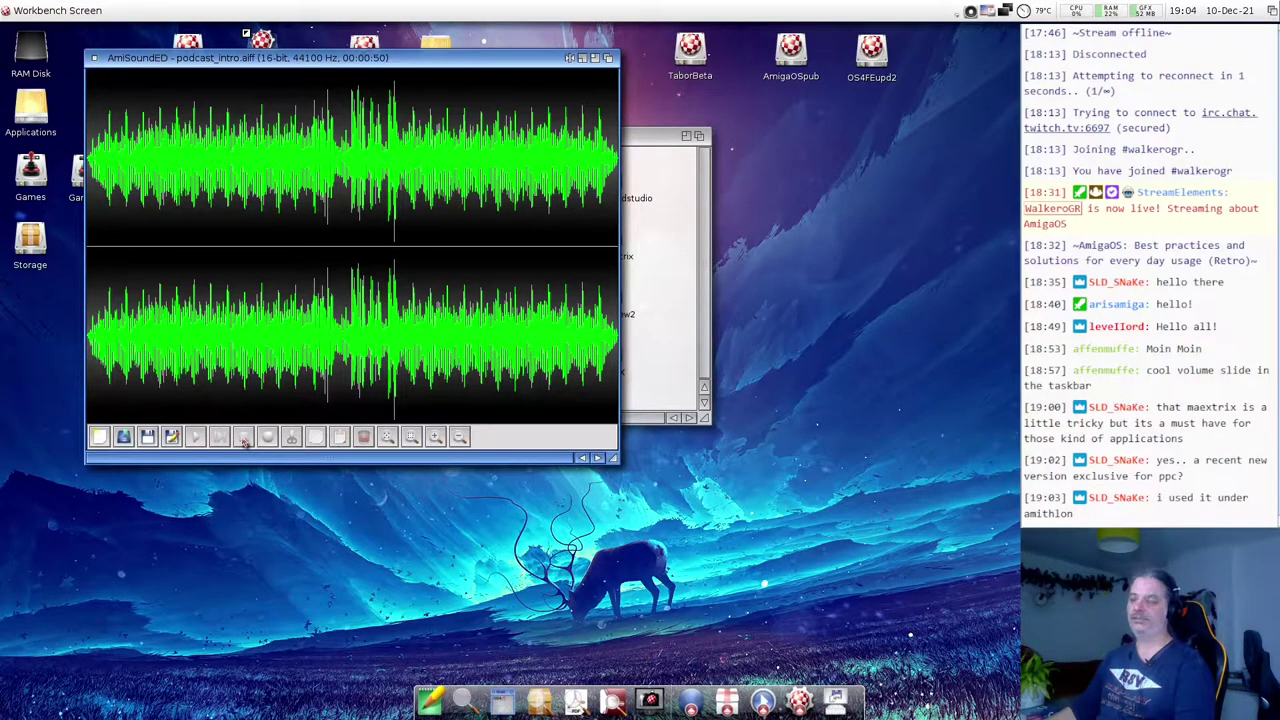
# - Zoom in on a short section in the first third of the waveform and briefly play it from a point near its start
pyautogui.moveTo(196, 330); pyautogui.dragTo(265, 322)
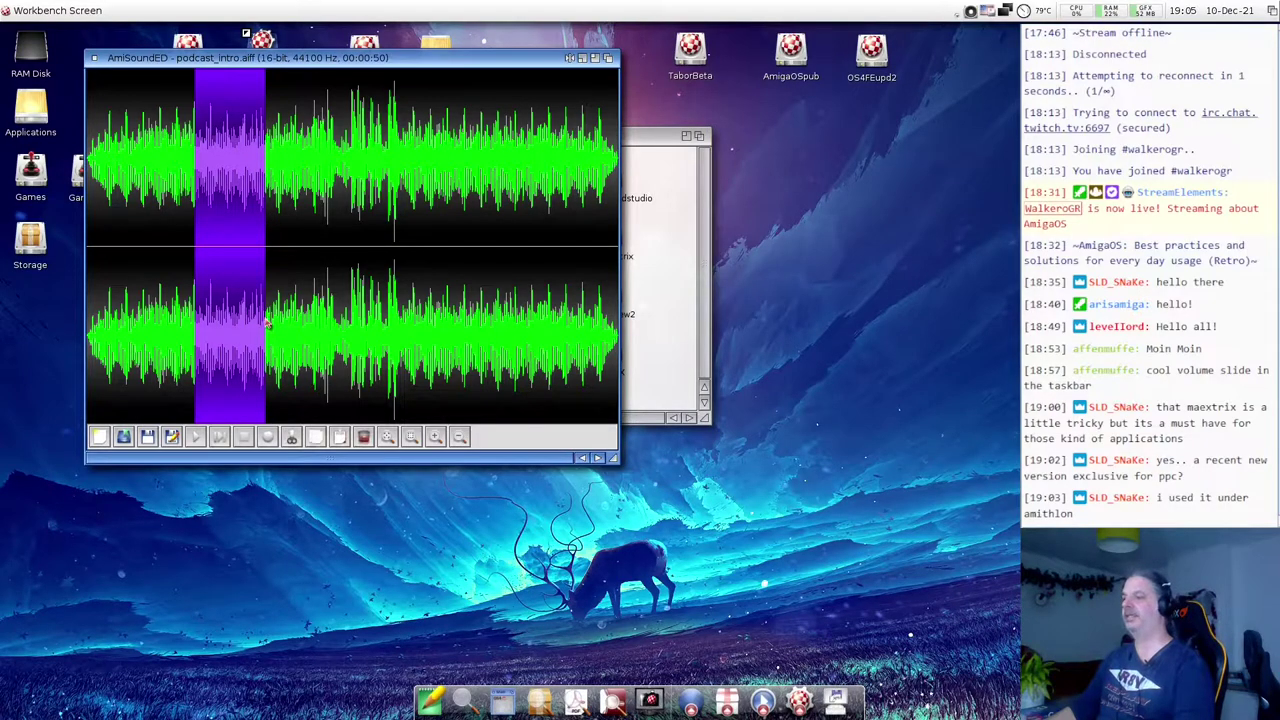
pyautogui.click(411, 440)
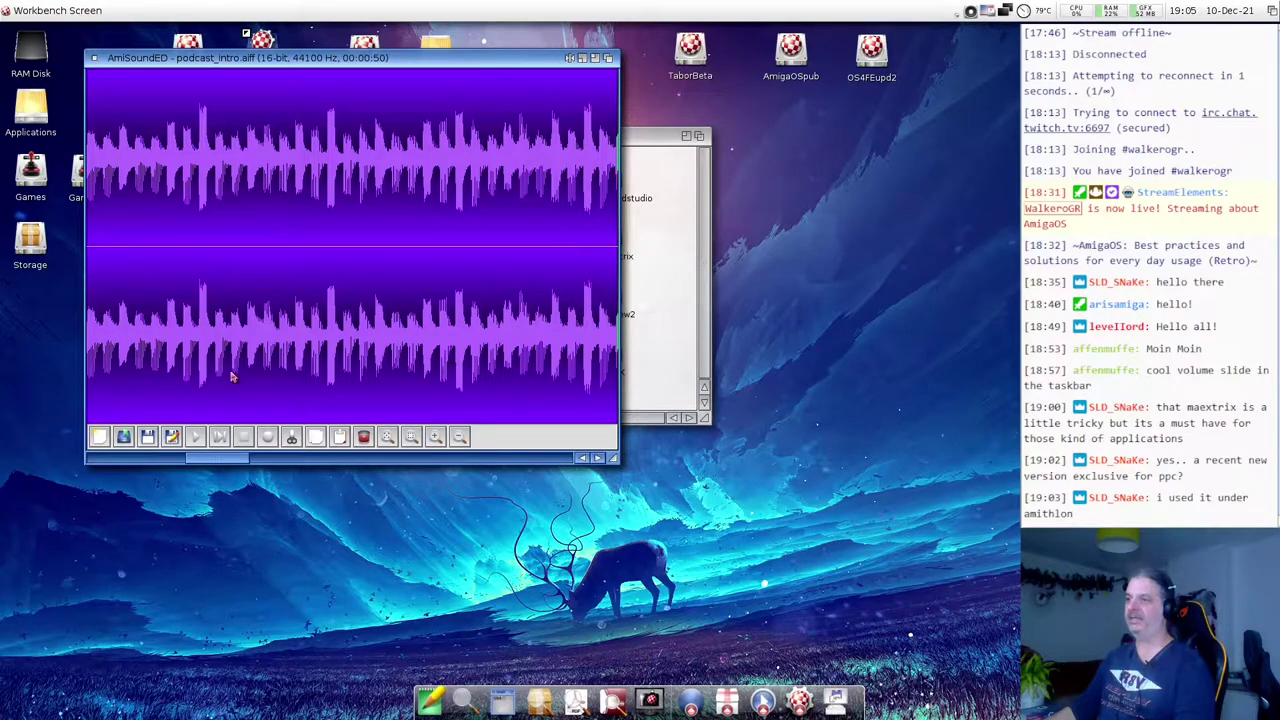
pyautogui.click(221, 332)
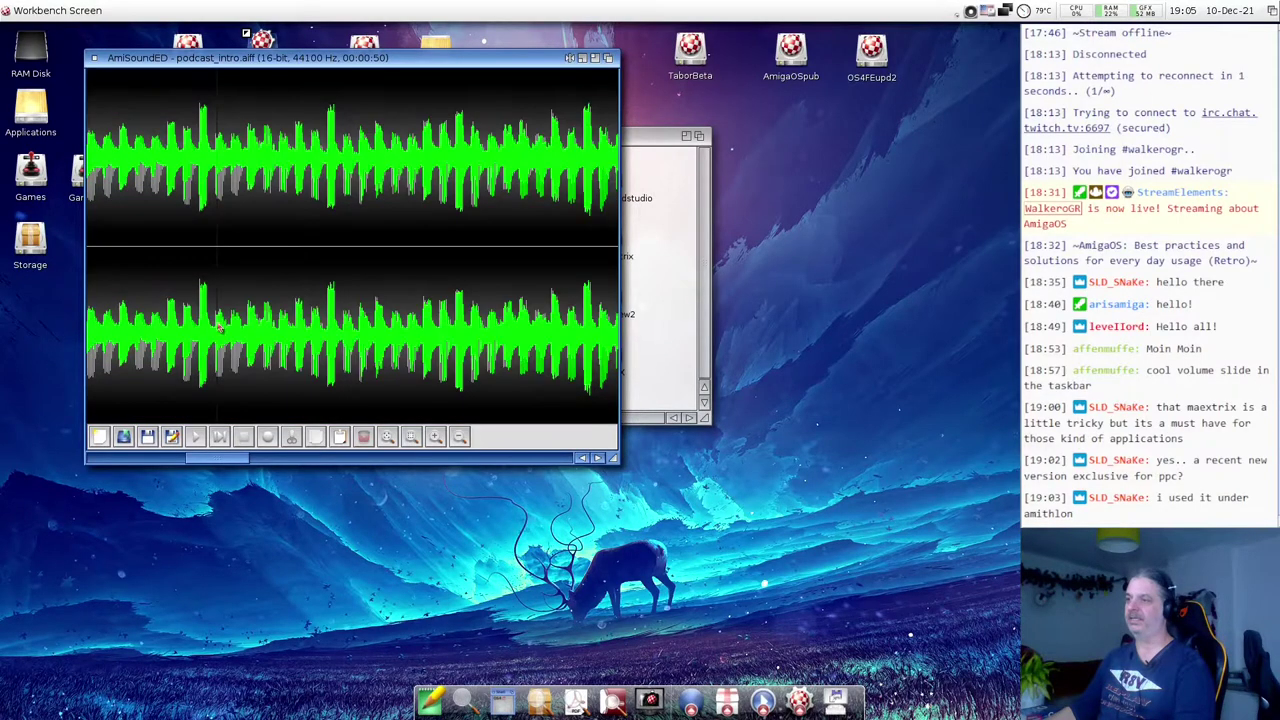
pyautogui.click(197, 438)
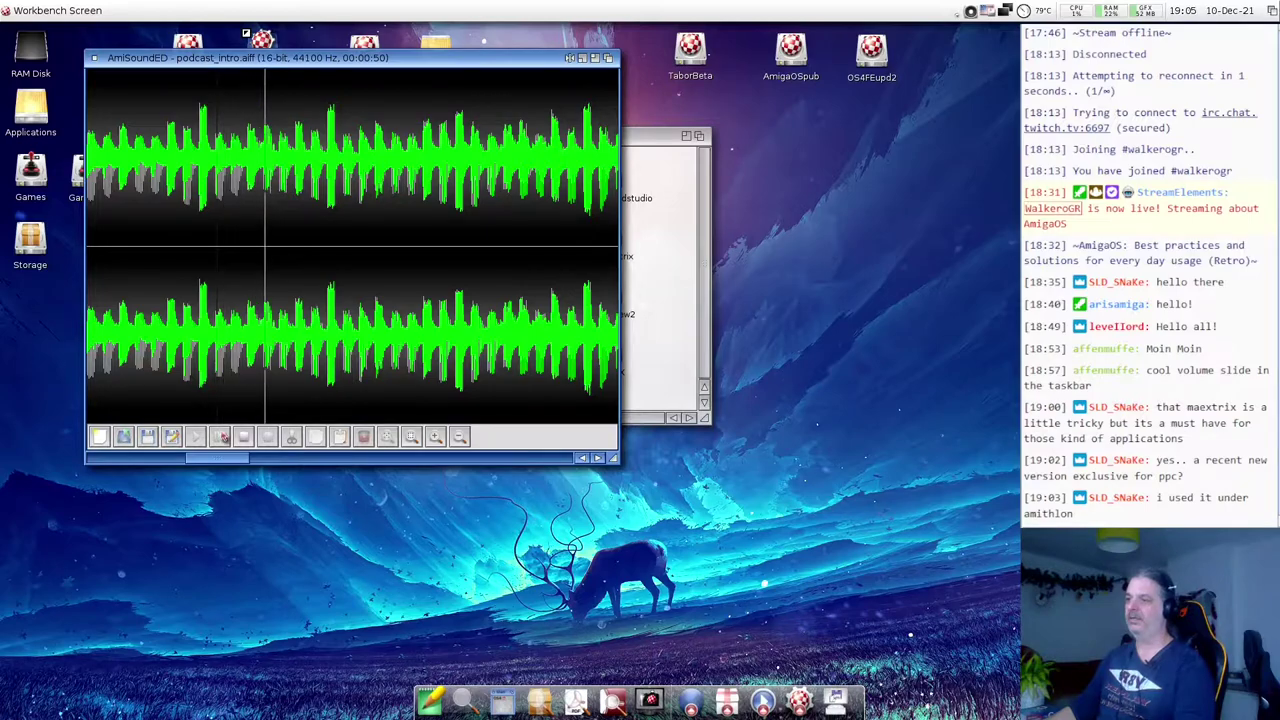
pyautogui.click(243, 437)
# - Cut a stretch of roughly a third of the zoomed-in waveform and show the whole sample again
pyautogui.moveTo(222, 348); pyautogui.dragTo(394, 190)
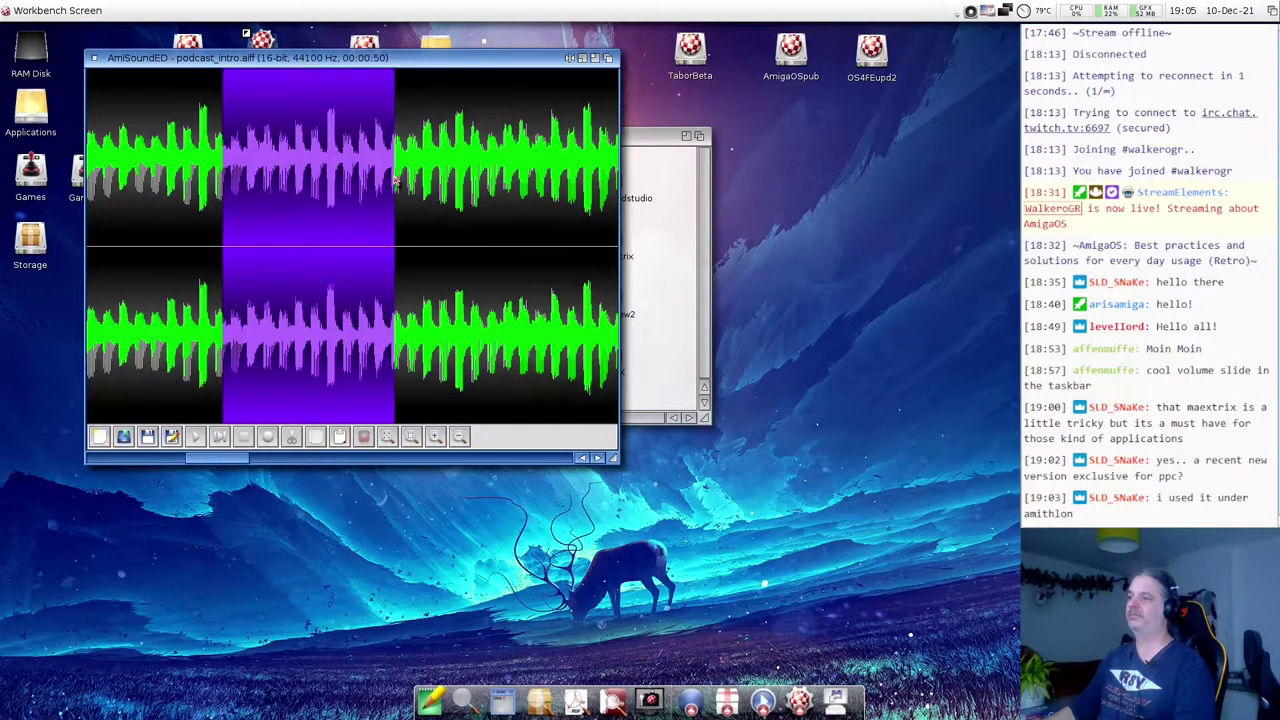
pyautogui.click(291, 437)
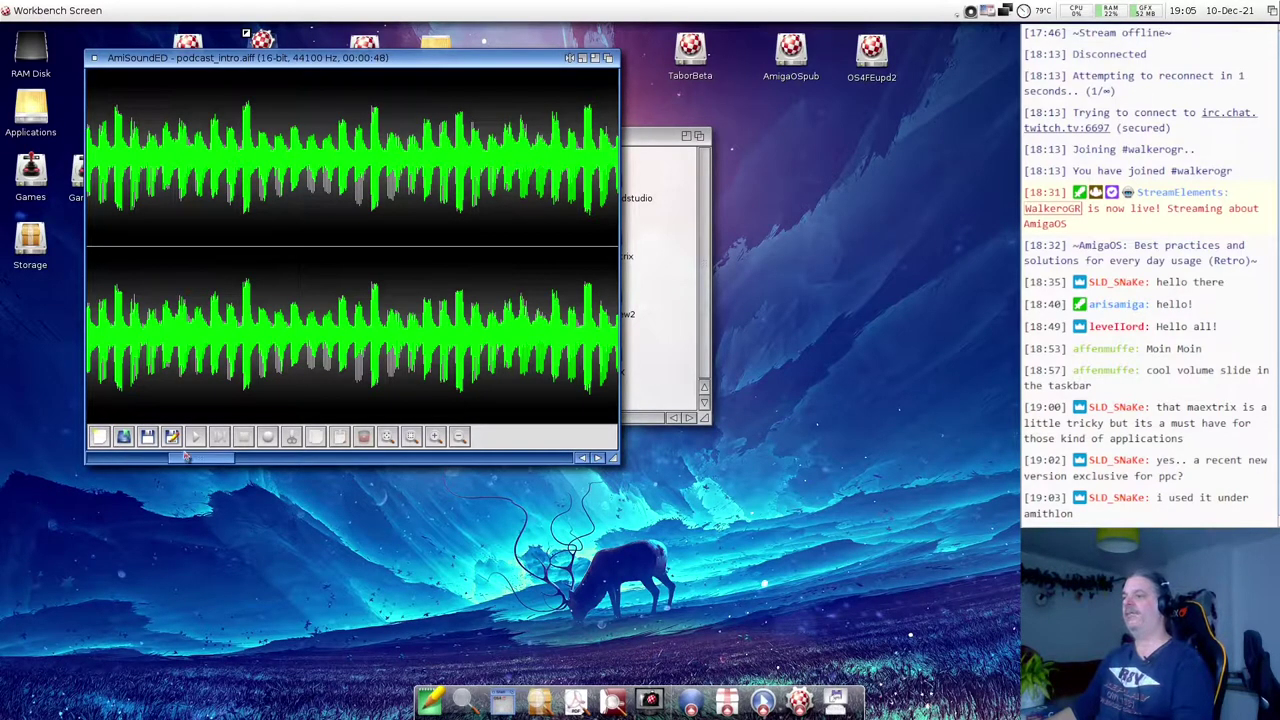
pyautogui.click(395, 443)
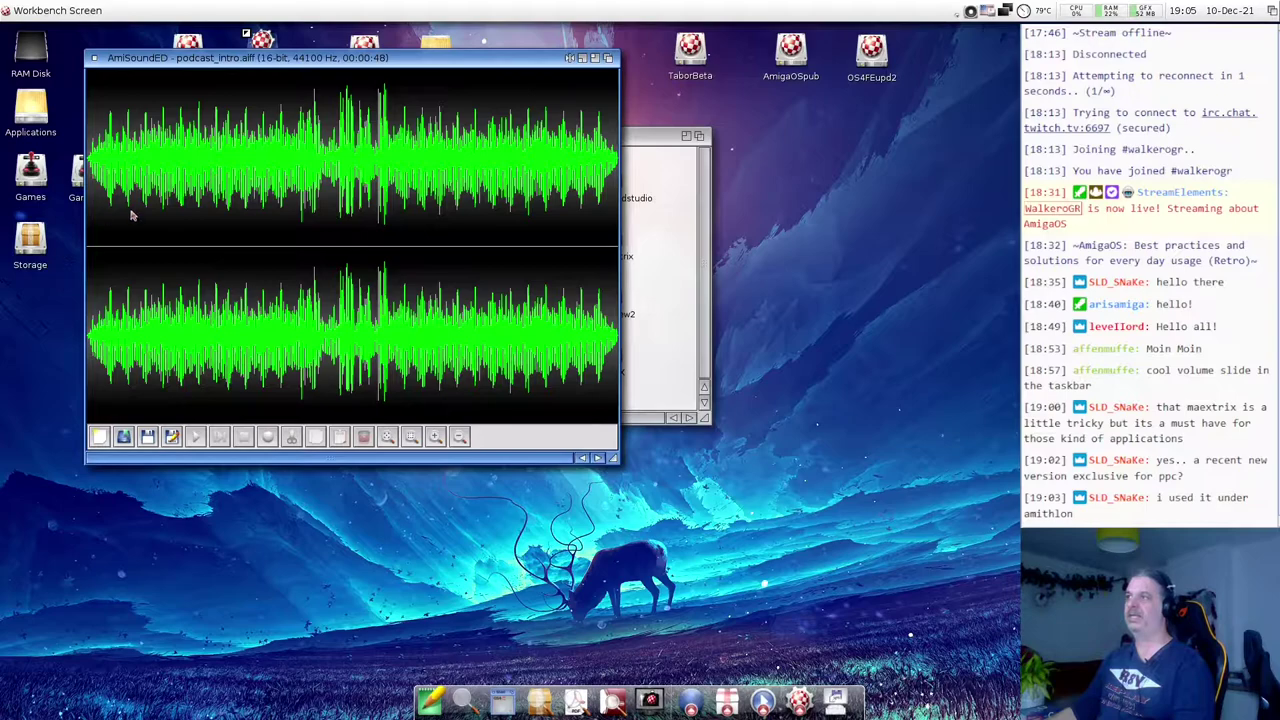
# - Look through the program's menus and the output formats offered when saving the sample under a new name, and cancel the save
pyautogui.rightClick(42, 8)
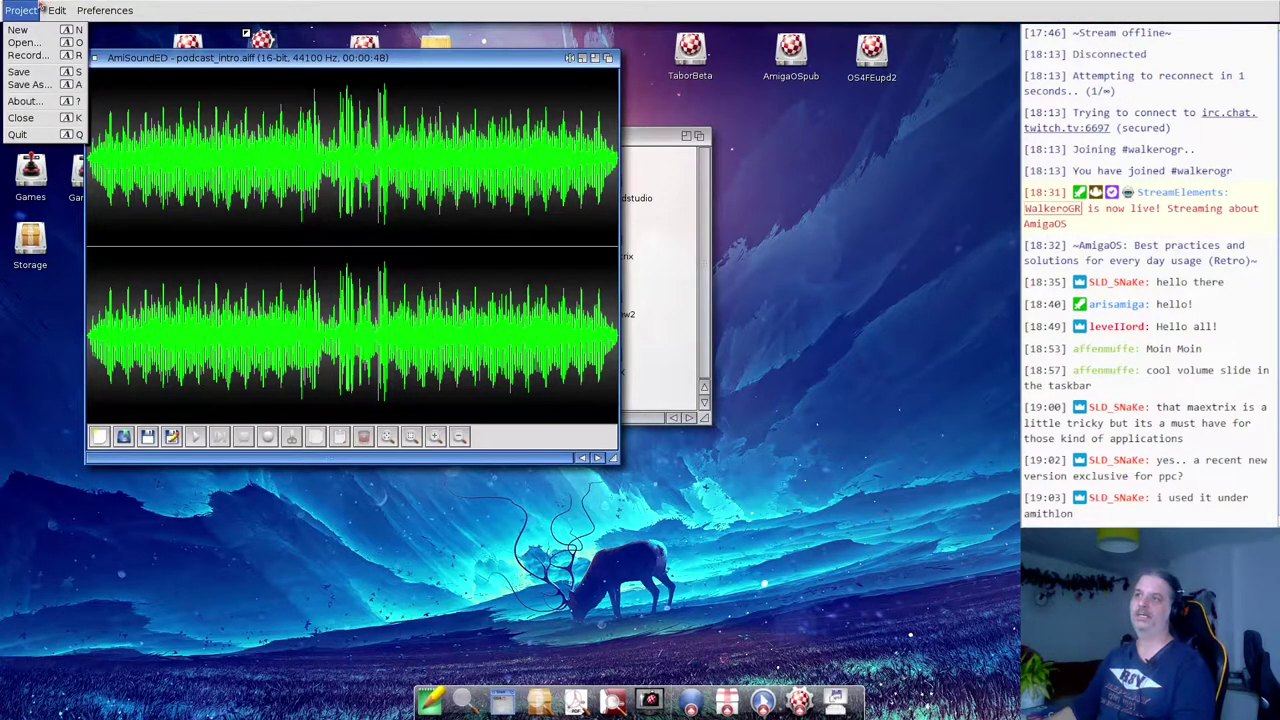
pyautogui.moveTo(156, 7)
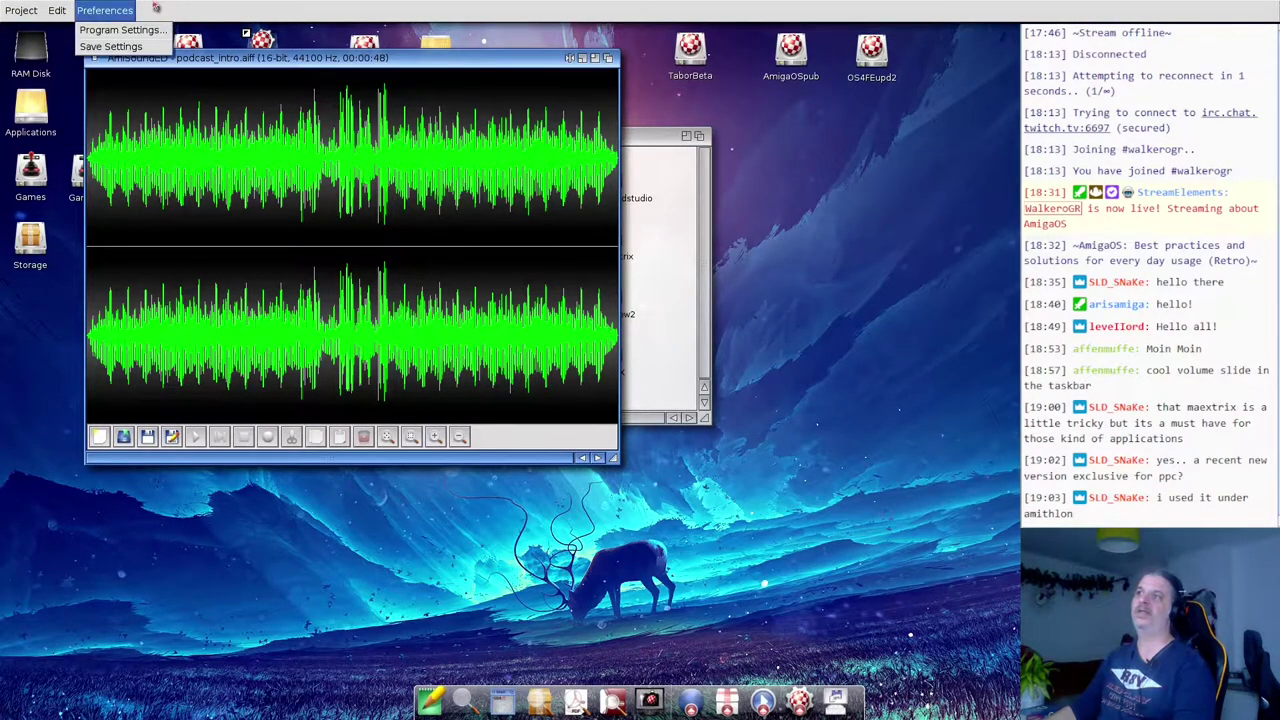
pyautogui.moveTo(21, 10)
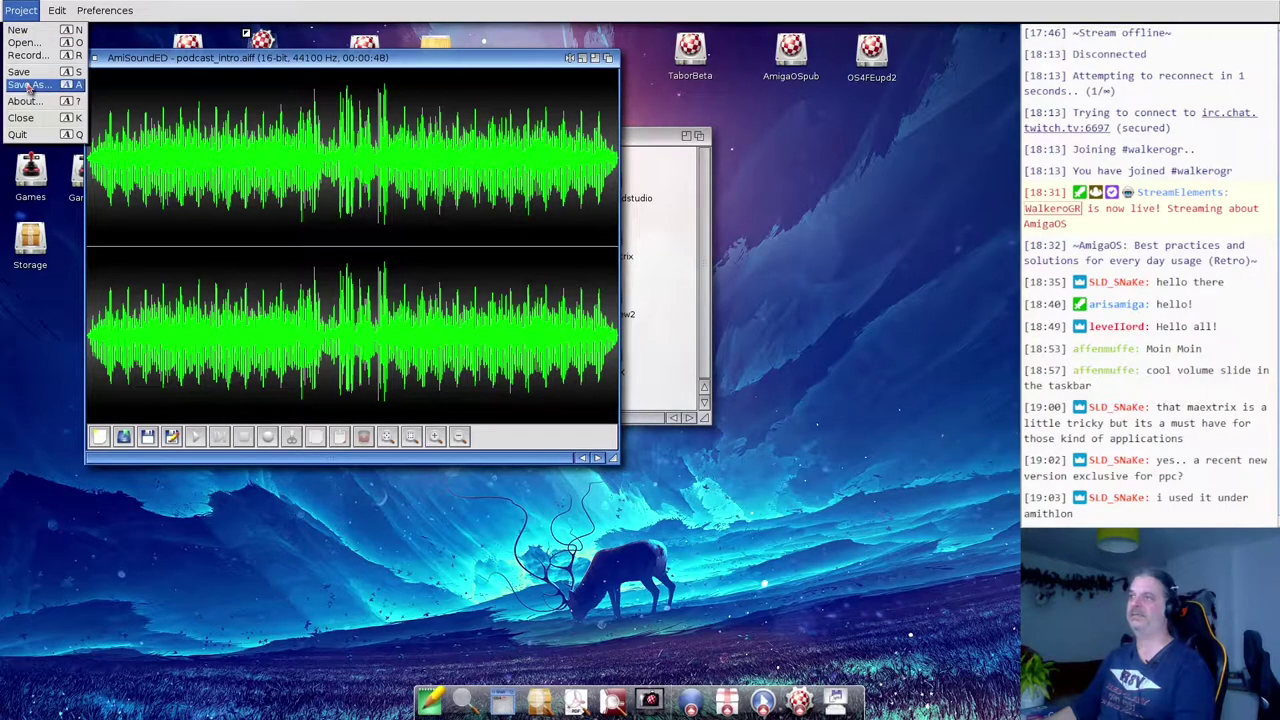
pyautogui.rightClick(28, 86)
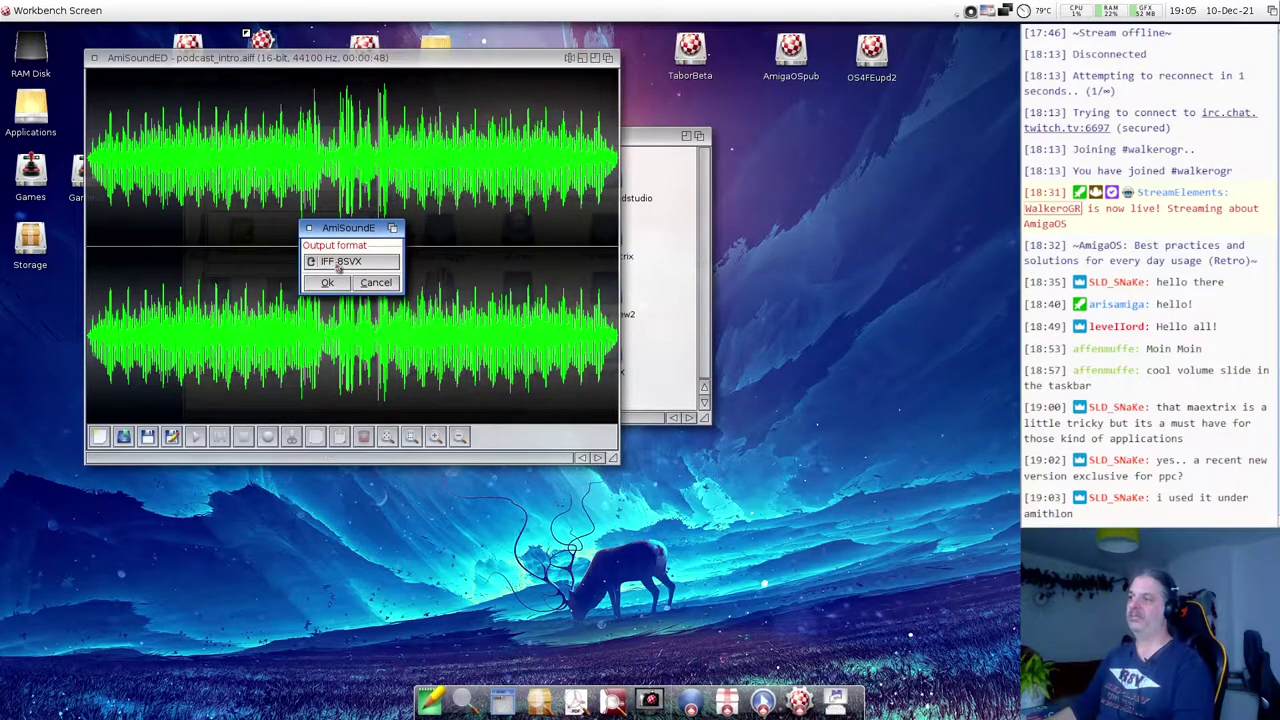
pyautogui.moveTo(338, 266); pyautogui.dragTo(383, 265)
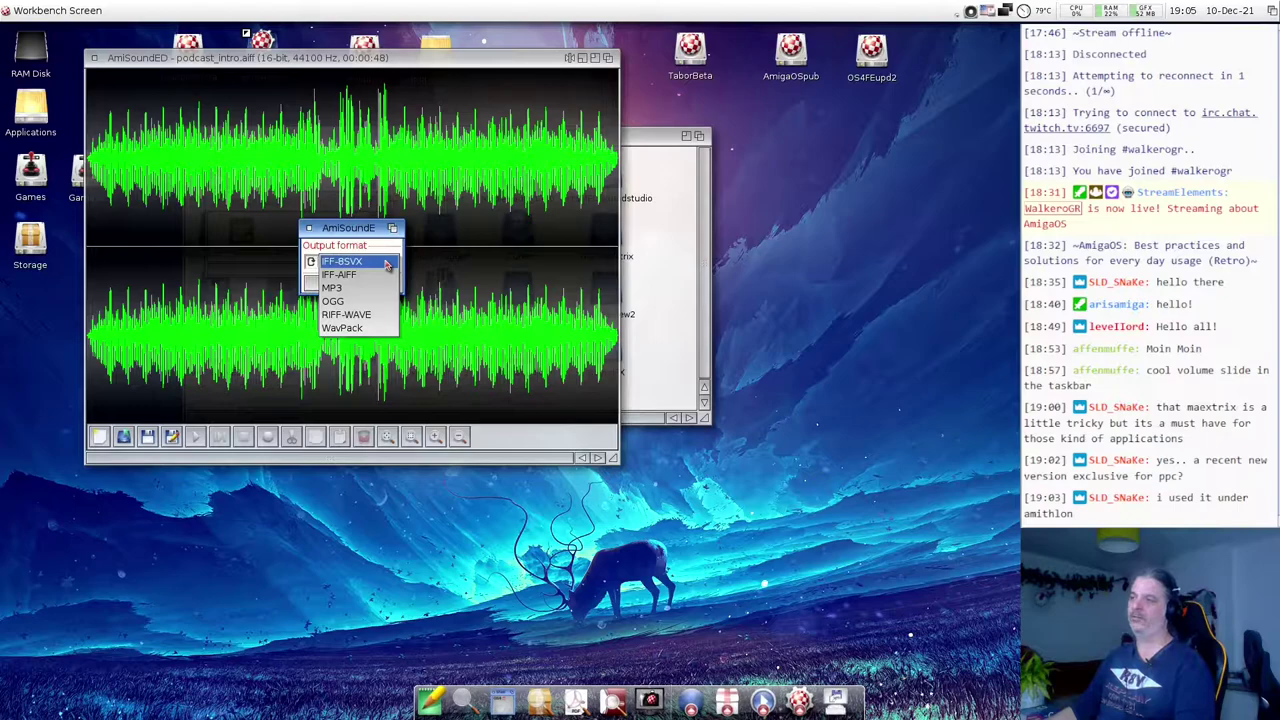
pyautogui.moveTo(387, 273); pyautogui.dragTo(381, 262)
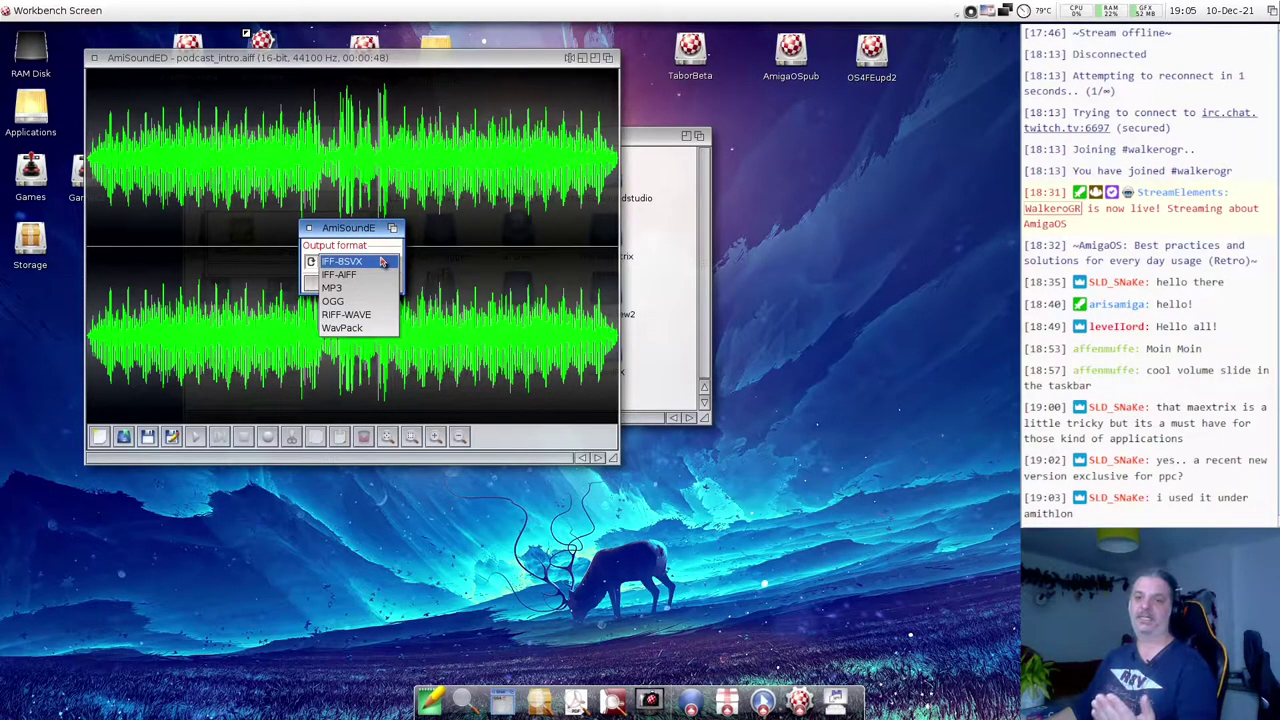
pyautogui.moveTo(381, 262); pyautogui.dragTo(382, 286)
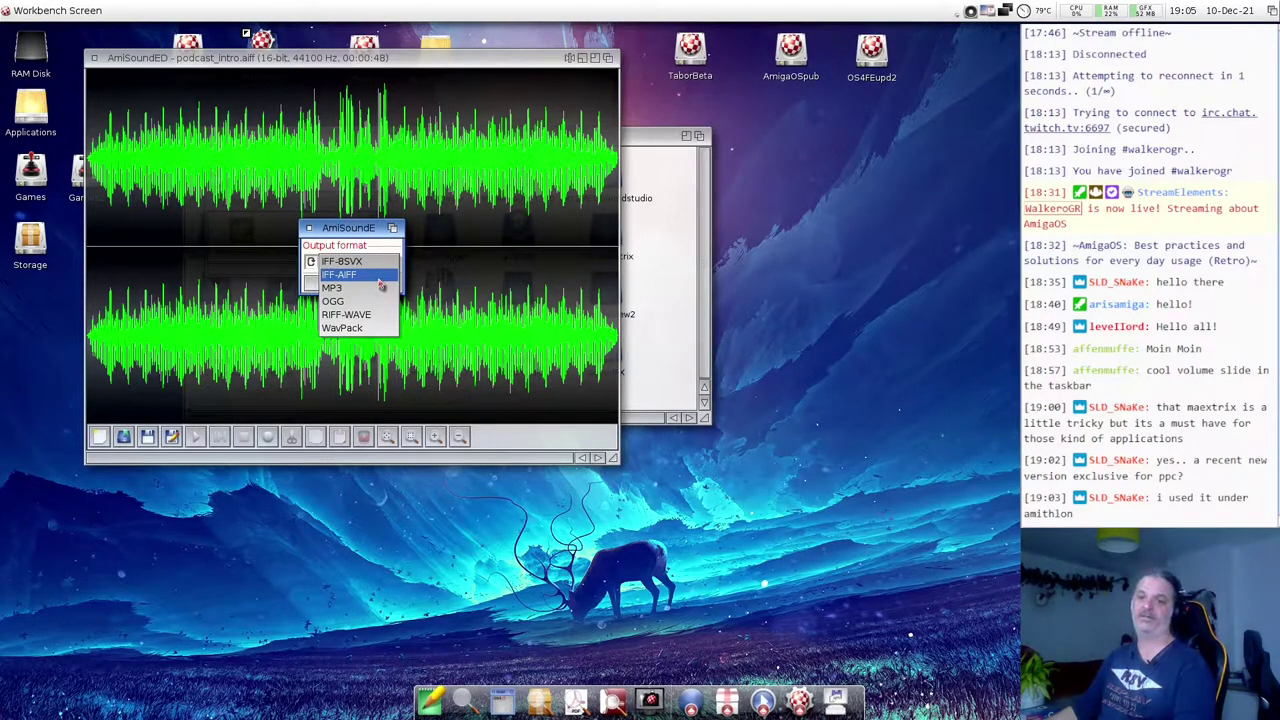
pyautogui.moveTo(381, 286); pyautogui.dragTo(379, 274)
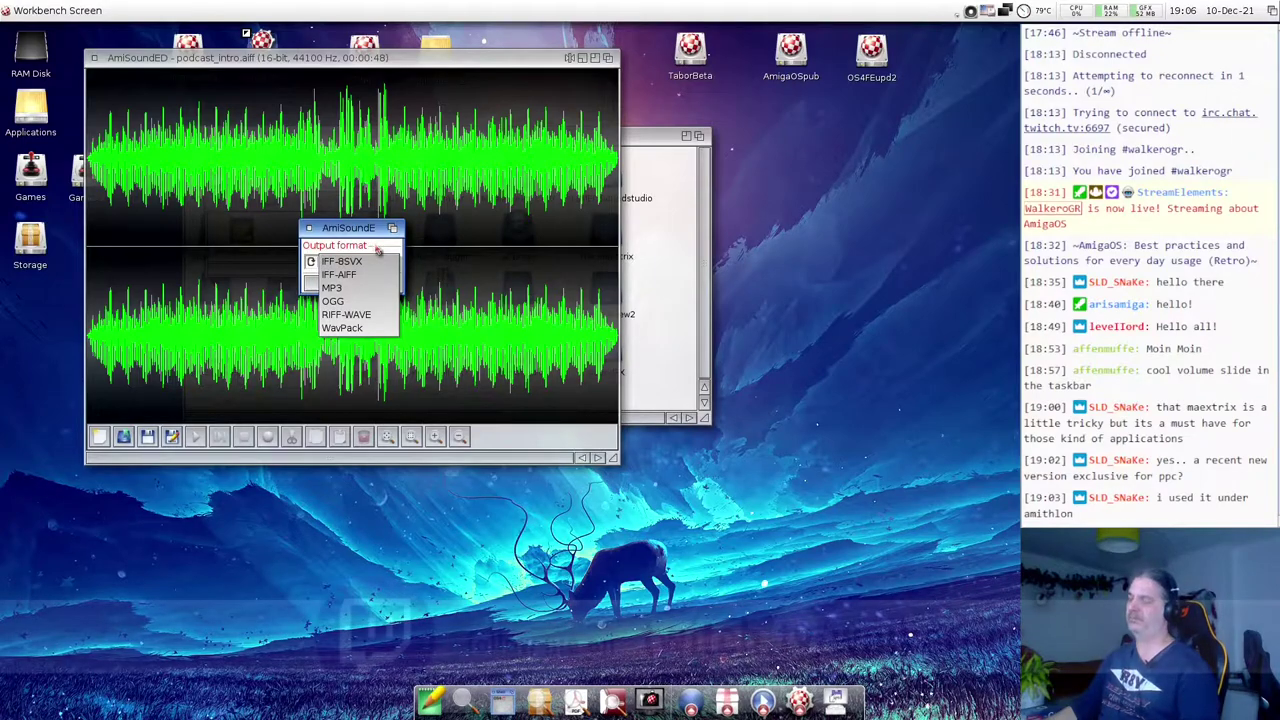
pyautogui.click(333, 301)
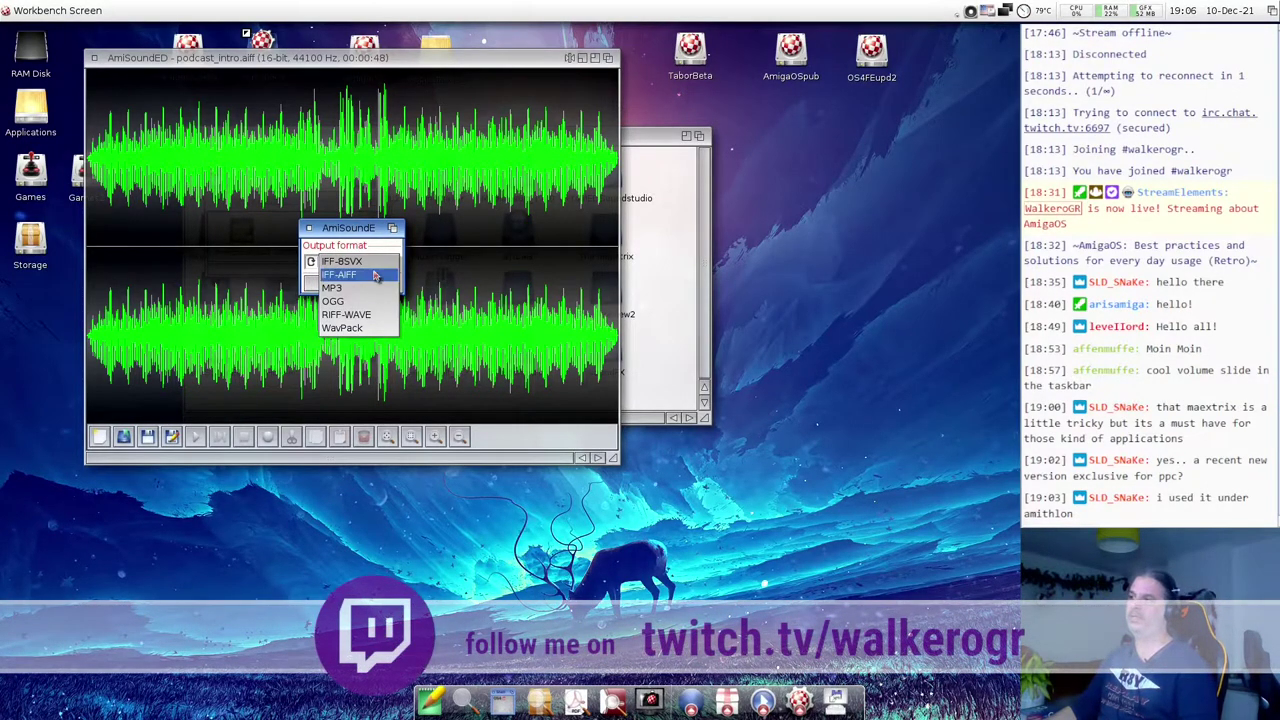
pyautogui.click(338, 261)
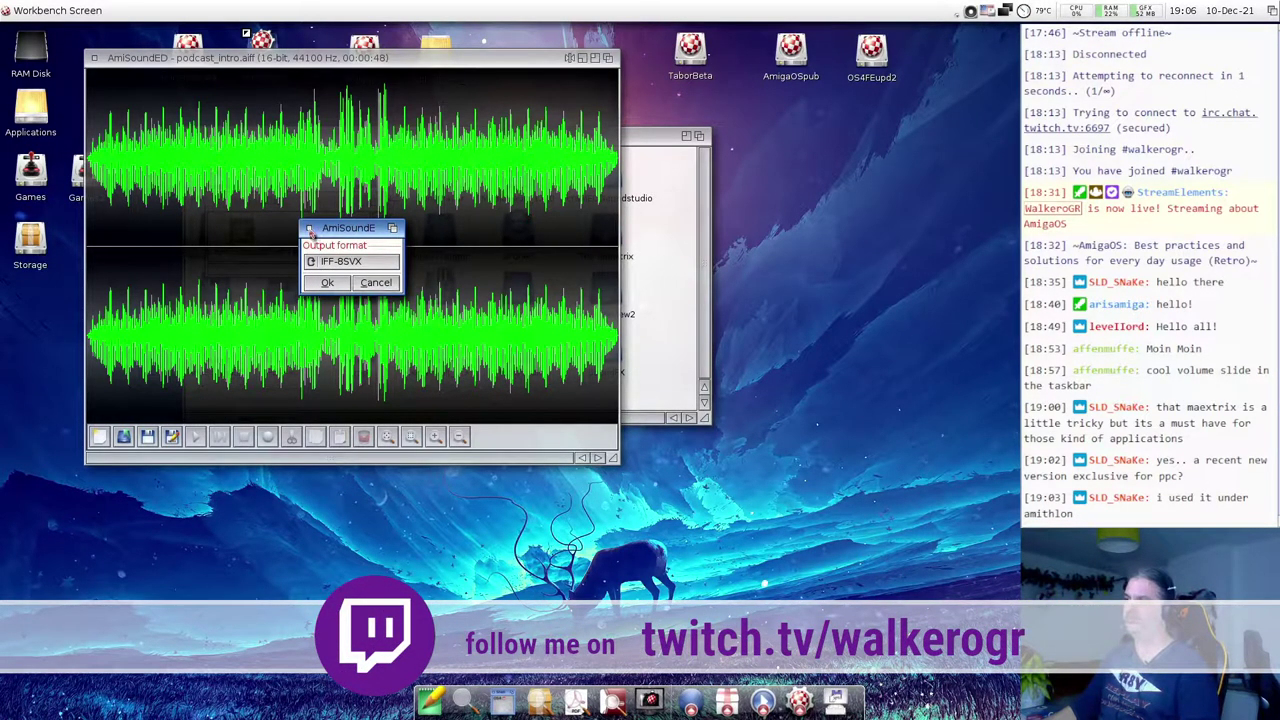
pyautogui.click(376, 283)
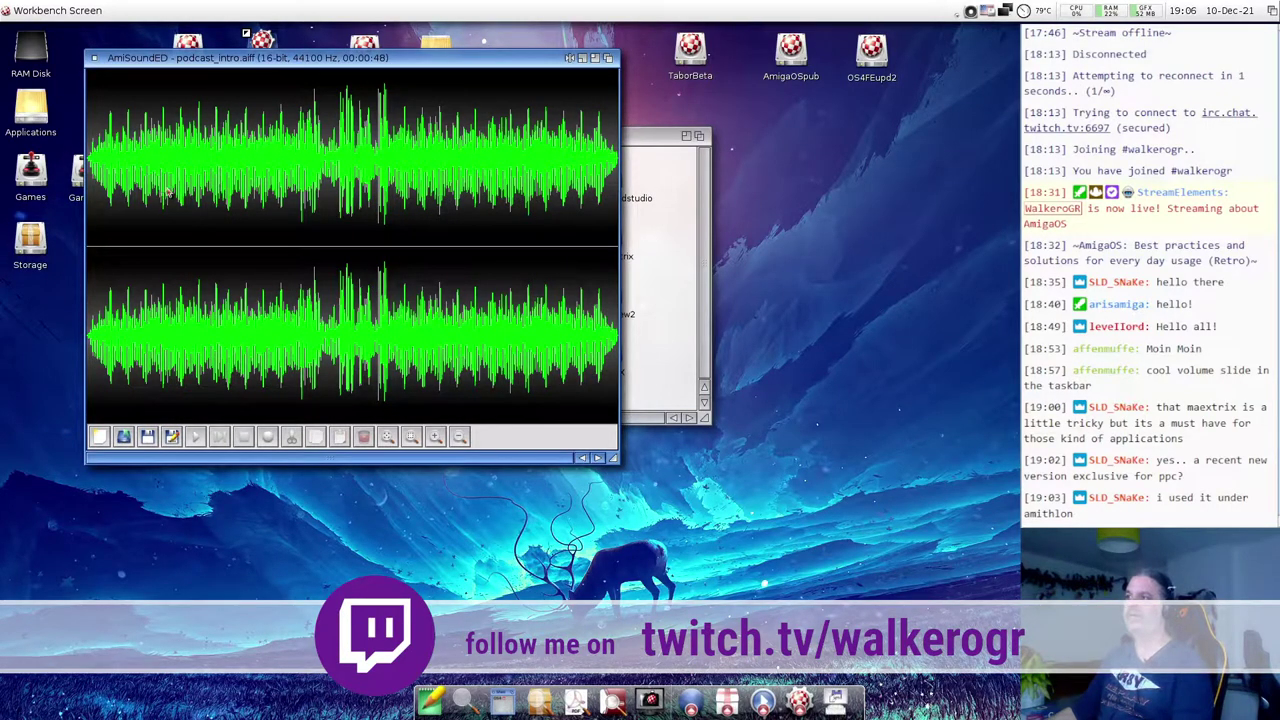
# - Close AmiSoundED, discarding the unsaved changes to podcast_intro.aiff, and close its drawer
pyautogui.moveTo(97, 57); pyautogui.dragTo(100, 94)
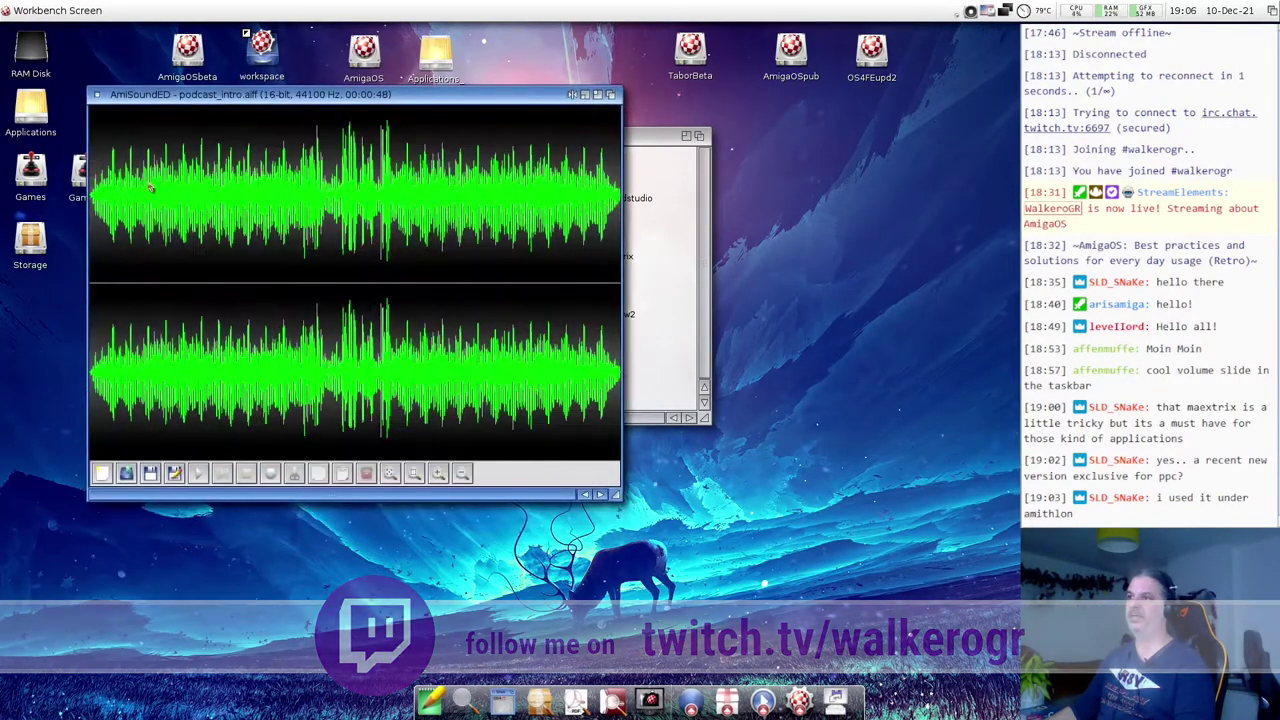
pyautogui.click(97, 94)
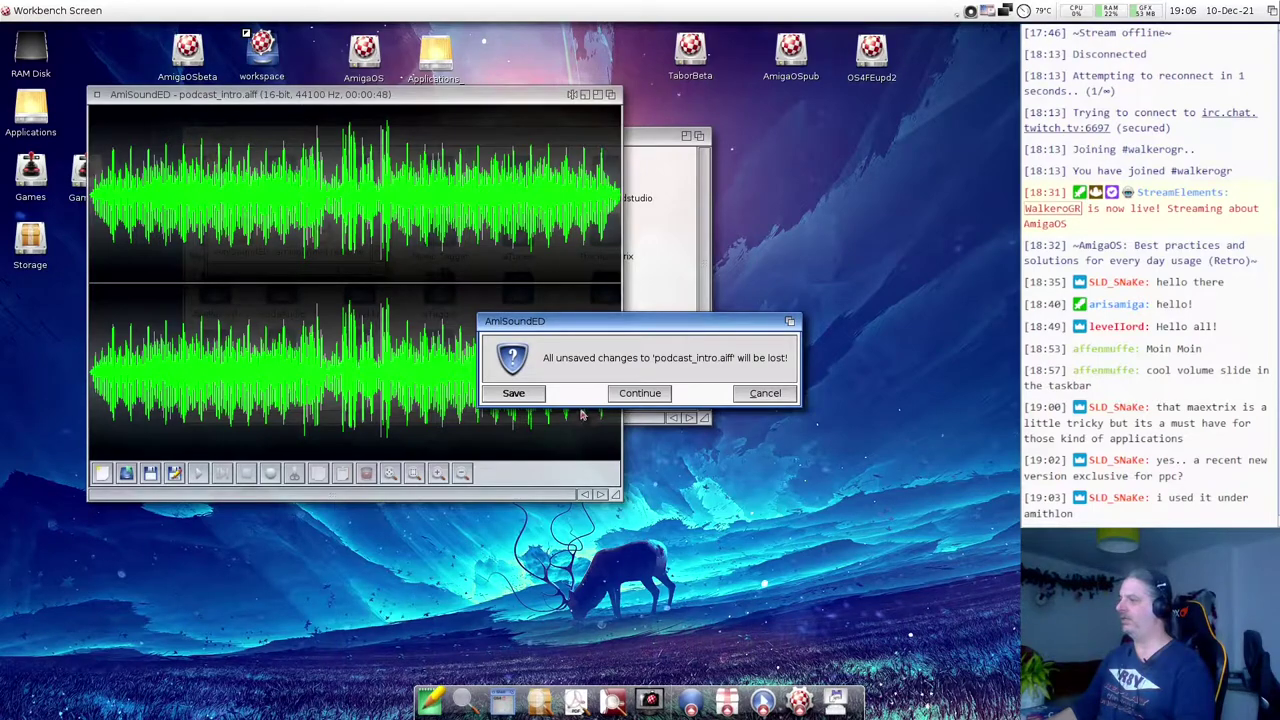
pyautogui.click(655, 398)
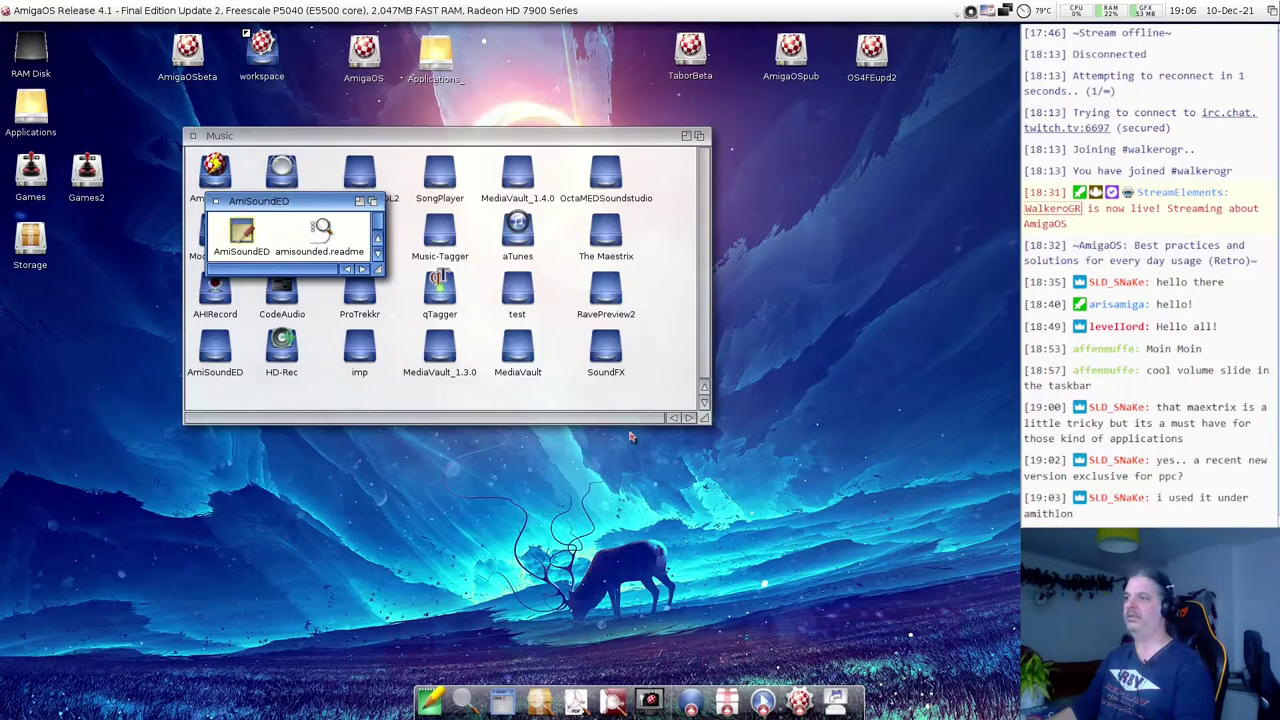
pyautogui.click(216, 201)
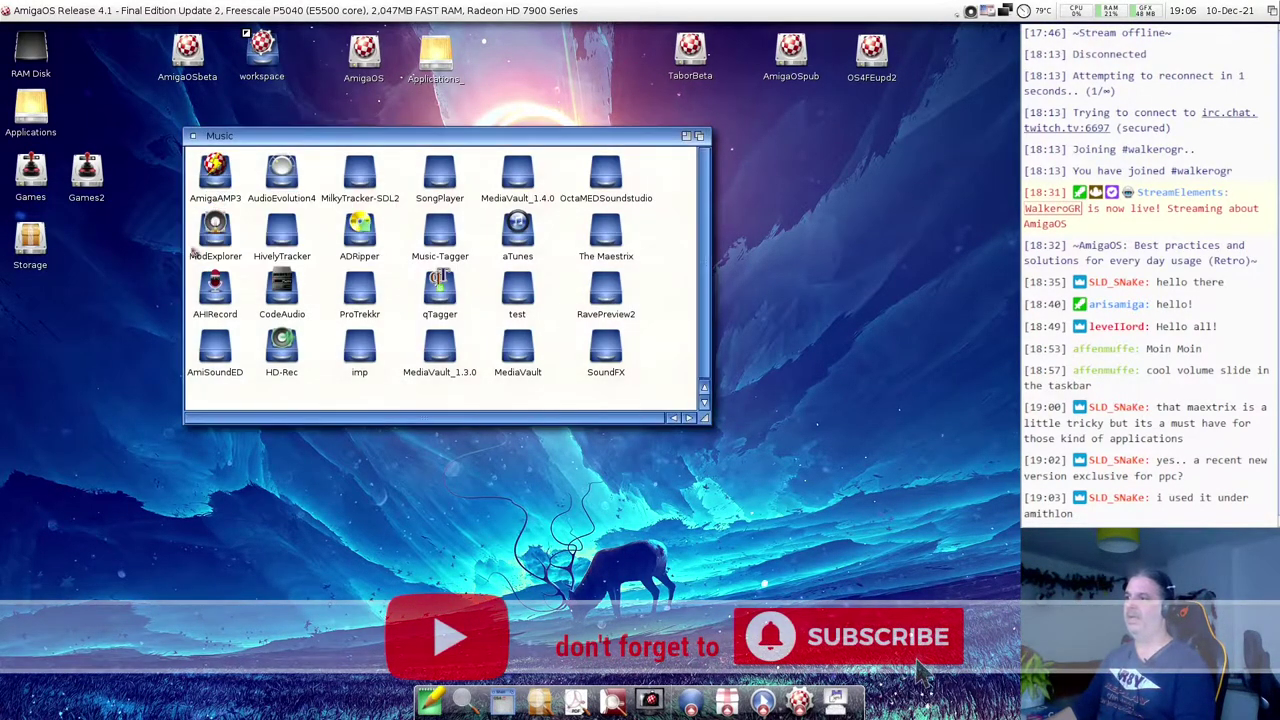
# - Open the HD-Rec drawer inside the Music drawer to check its contents, and close it again
pyautogui.doubleClick(278, 358)
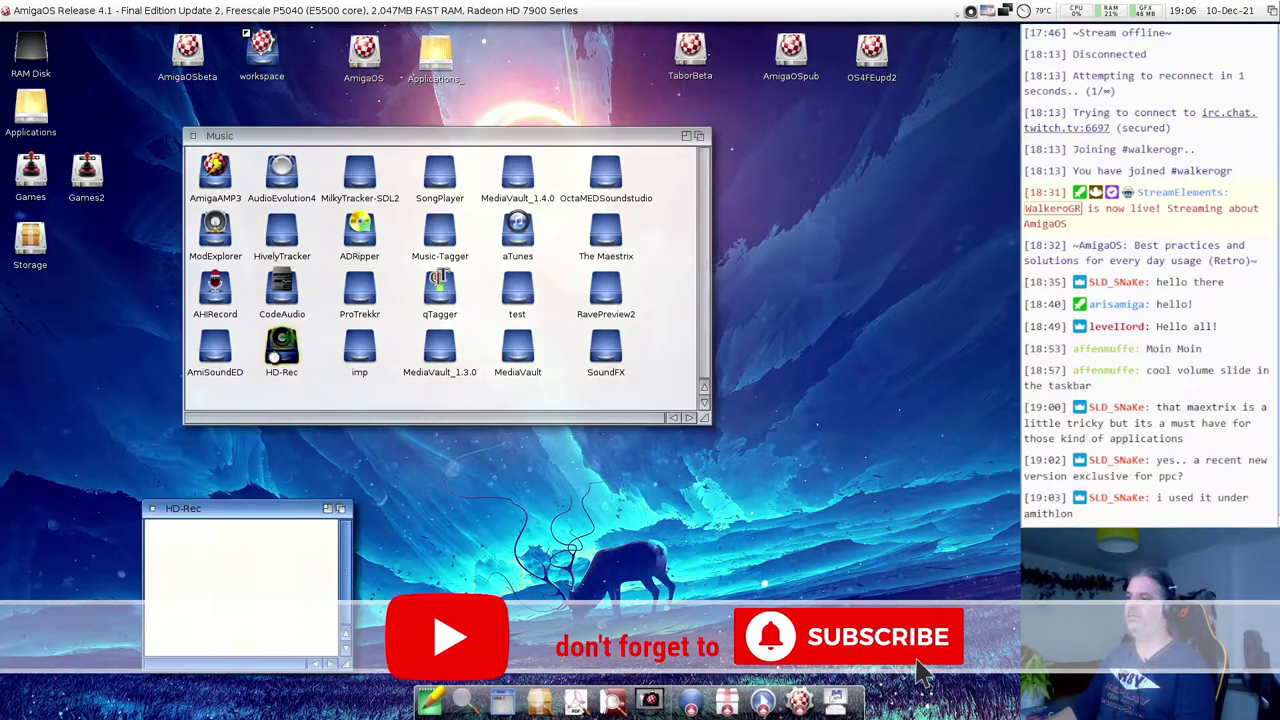
pyautogui.moveTo(236, 509); pyautogui.dragTo(335, 474)
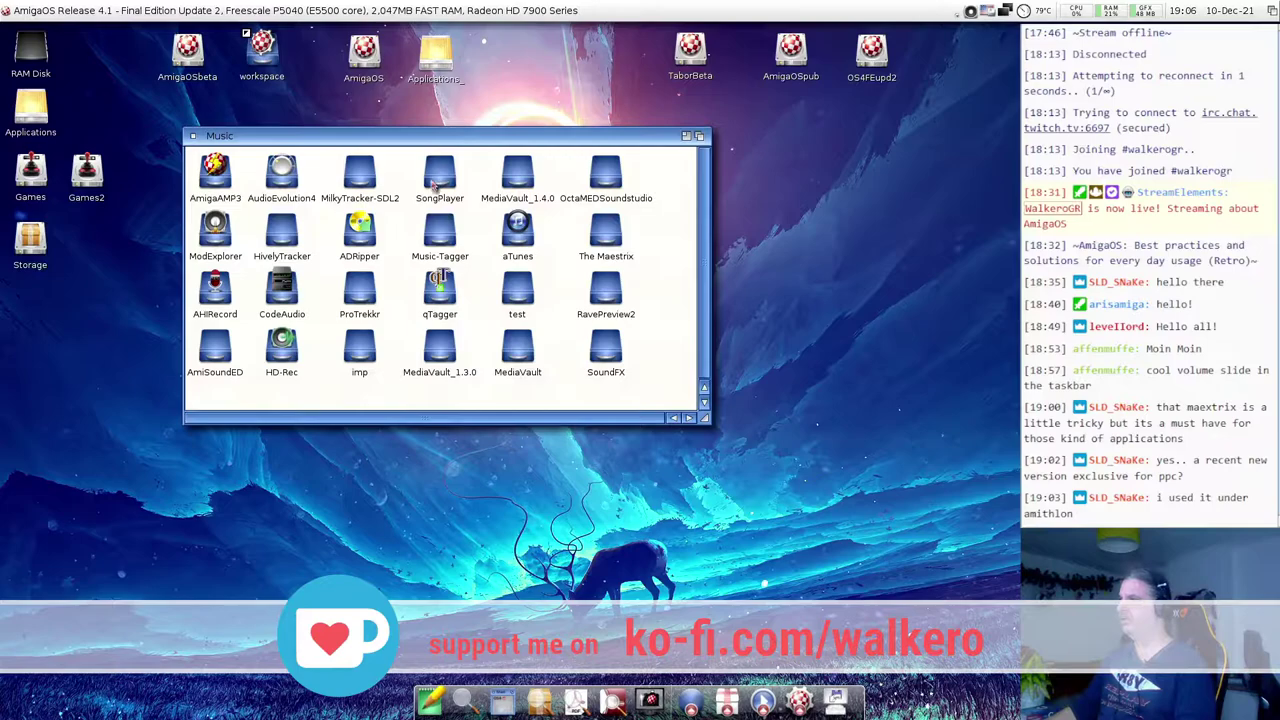
# - Open the SoundFX drawer inside the Music drawer and launch SoundFX
pyautogui.doubleClick(608, 350)
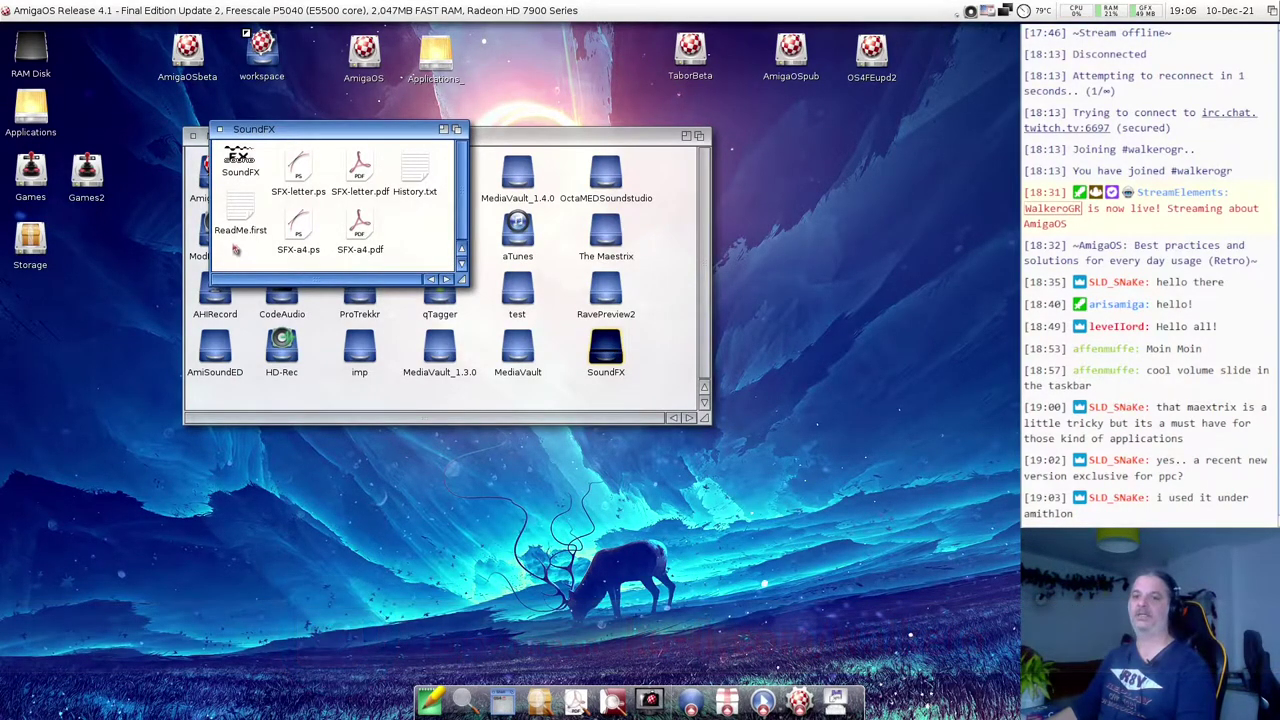
pyautogui.doubleClick(247, 163)
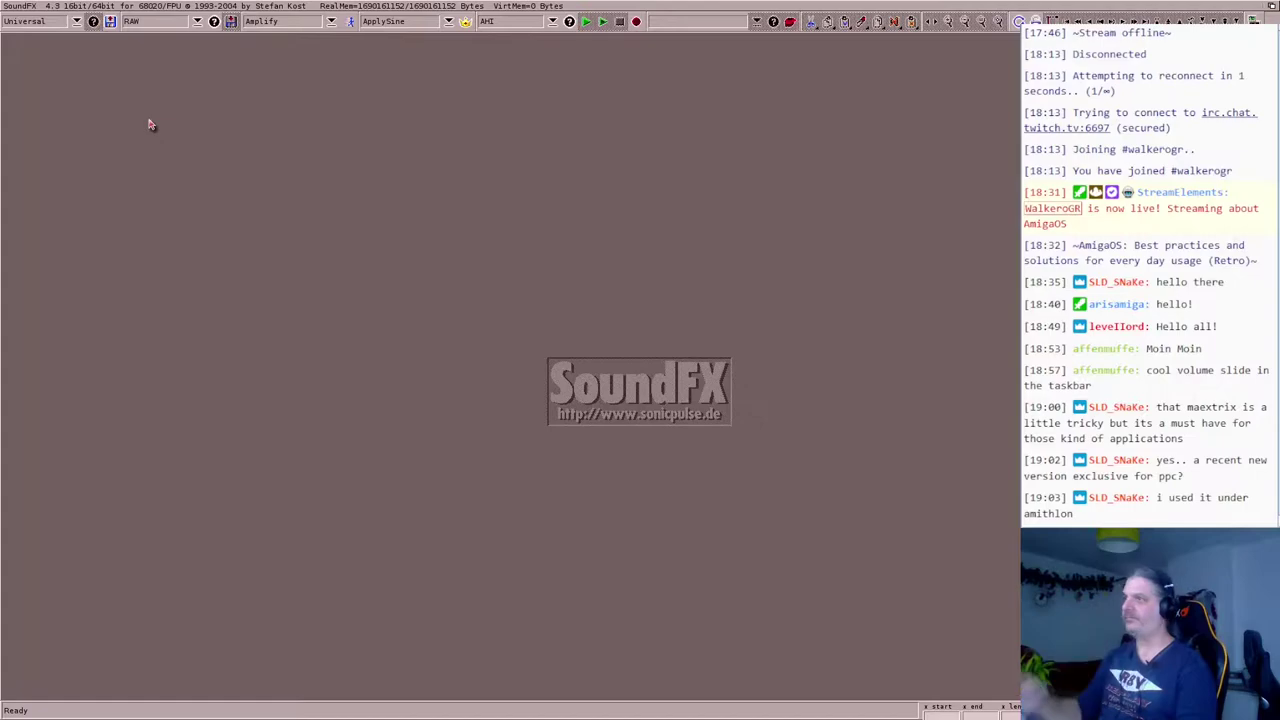
# - Load podcast_intro.aiff from the AudioEvolution4/Projects/podcast4/Samples drawer, making the file requester wider and shorter while browsing
pyautogui.rightClick(83, 7)
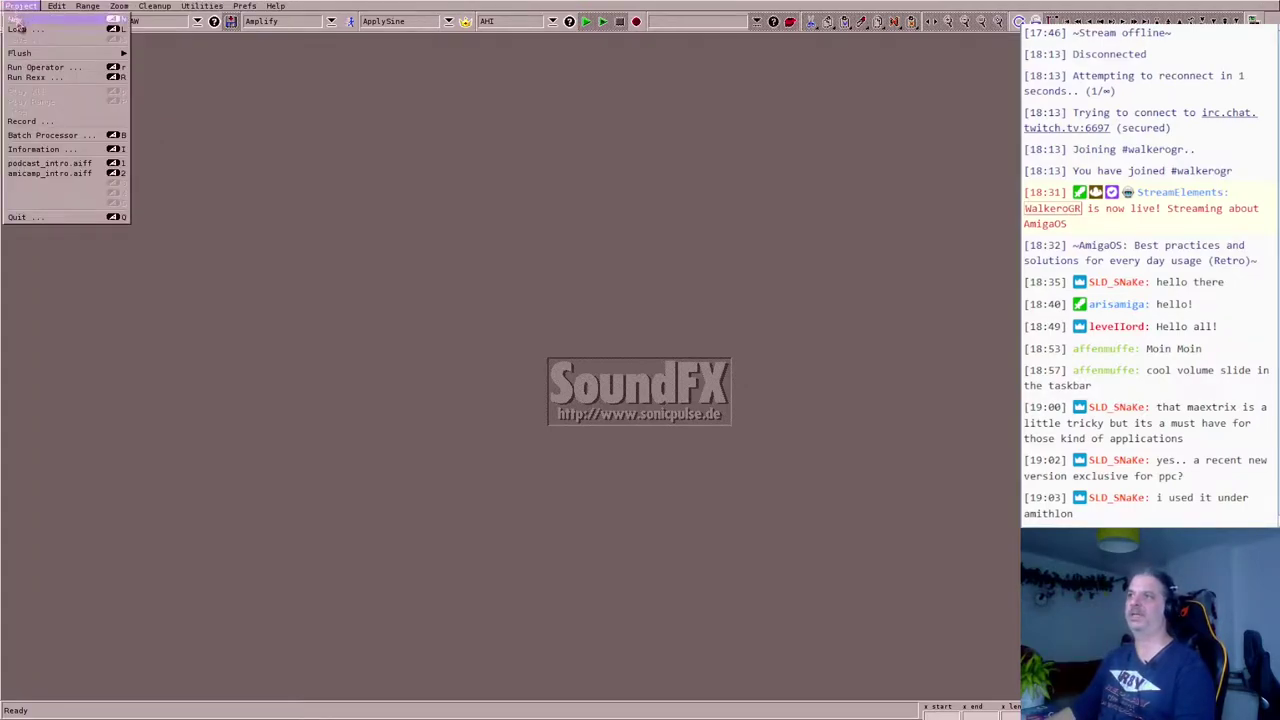
pyautogui.click(16, 35)
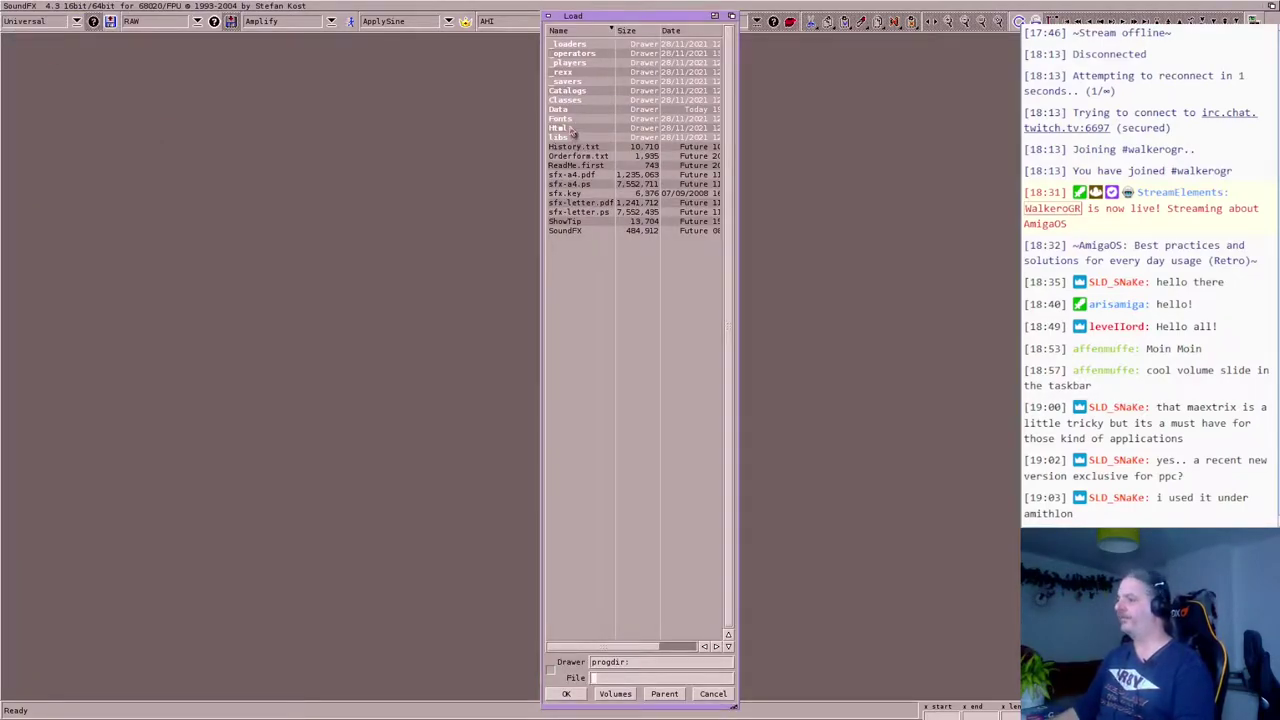
pyautogui.click(662, 695)
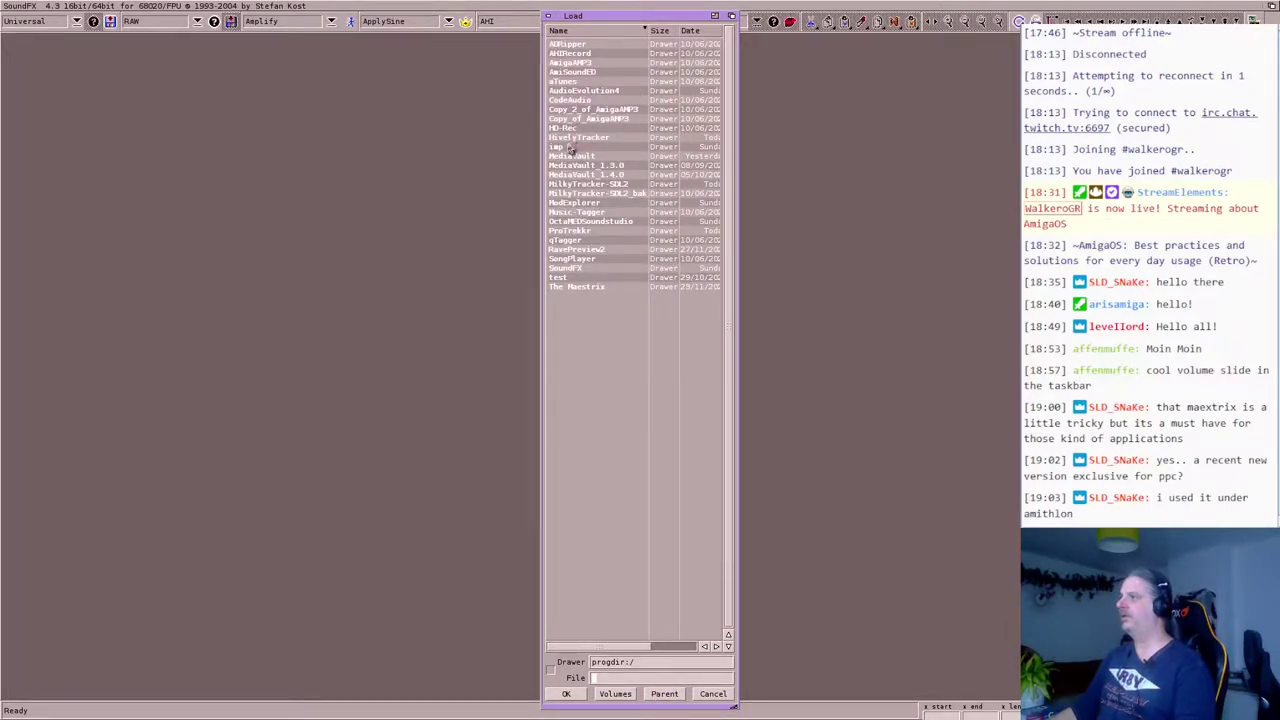
pyautogui.doubleClick(574, 92)
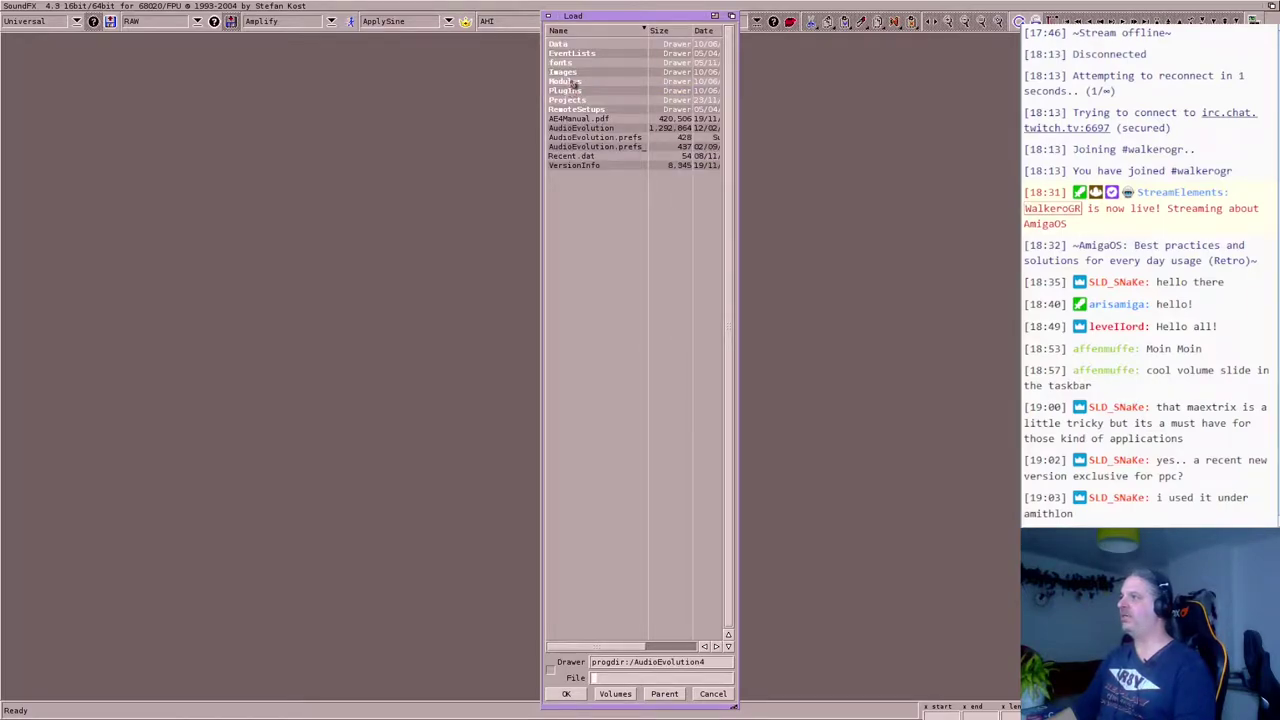
pyautogui.moveTo(577, 27); pyautogui.dragTo(400, 30)
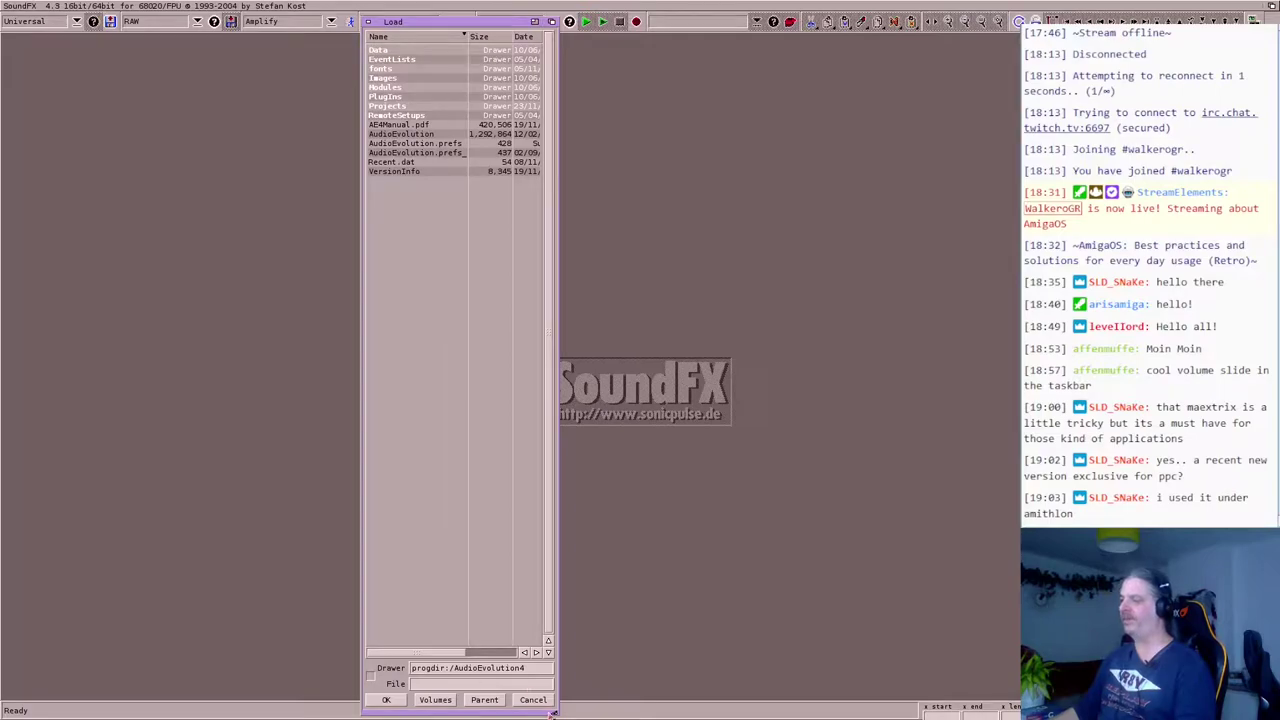
pyautogui.moveTo(553, 713); pyautogui.dragTo(598, 493)
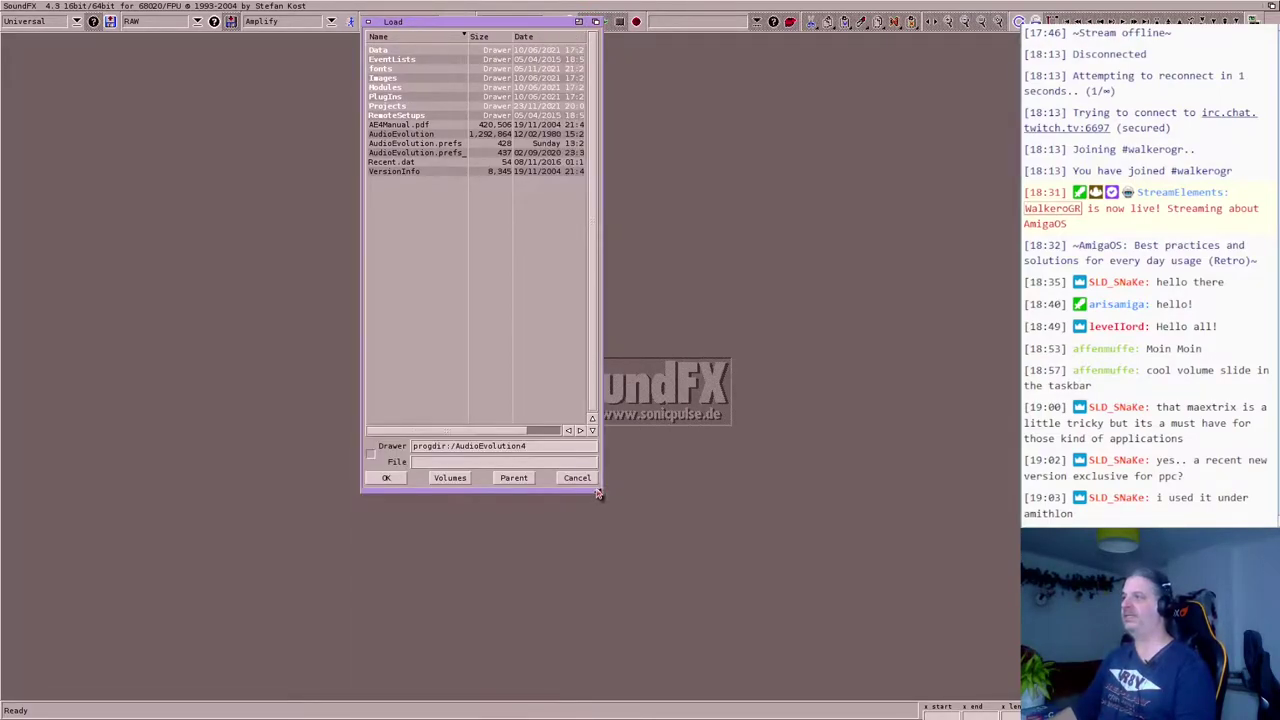
pyautogui.moveTo(486, 24); pyautogui.dragTo(482, 104)
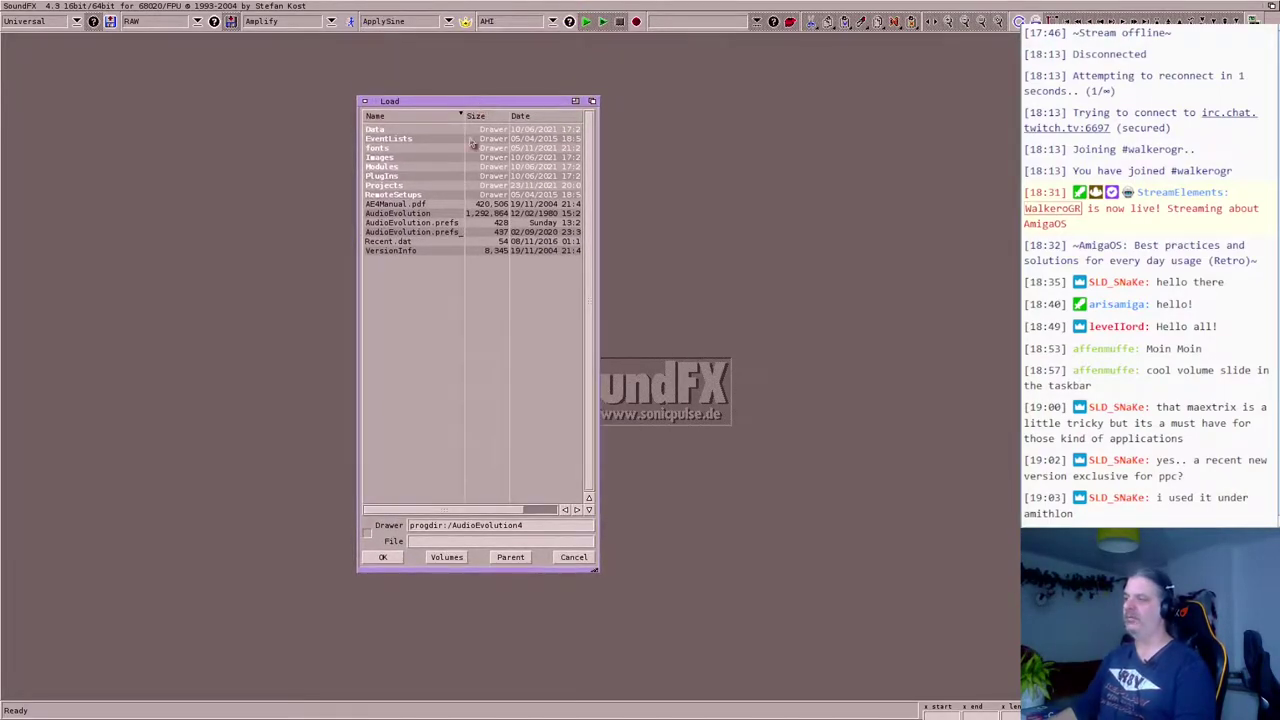
pyautogui.doubleClick(392, 188)
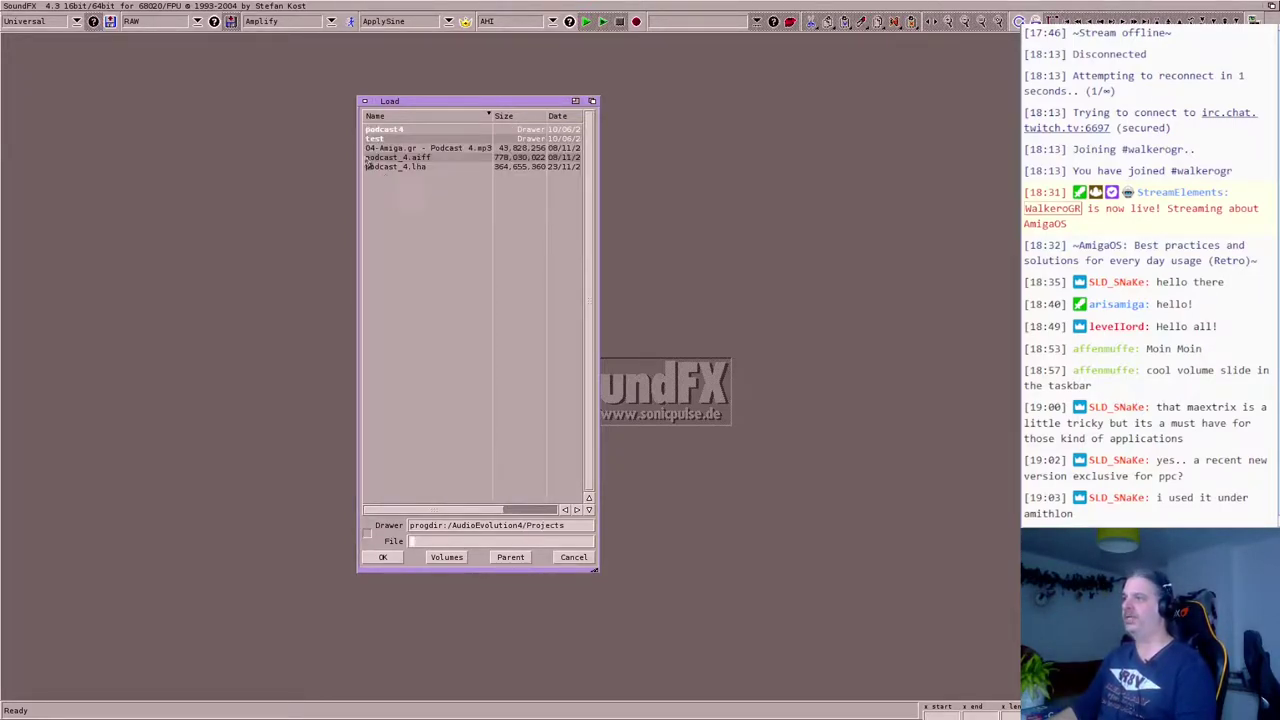
pyautogui.doubleClick(382, 131)
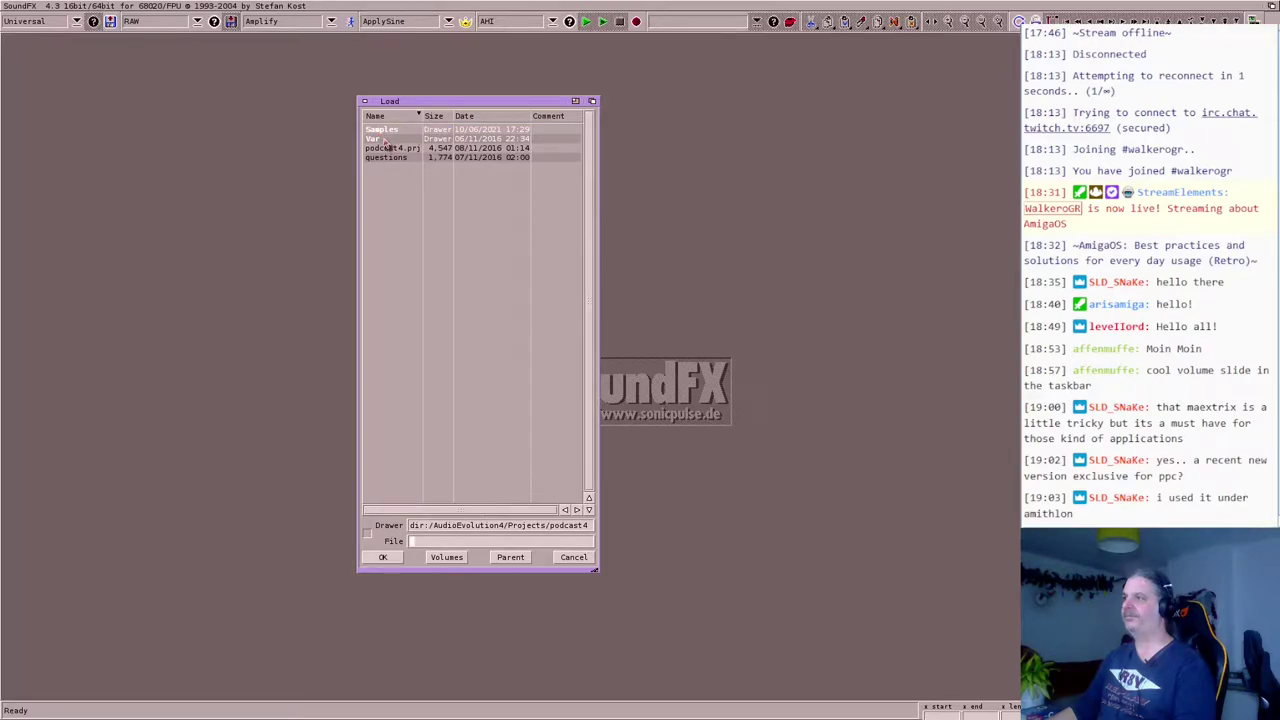
pyautogui.doubleClick(385, 131)
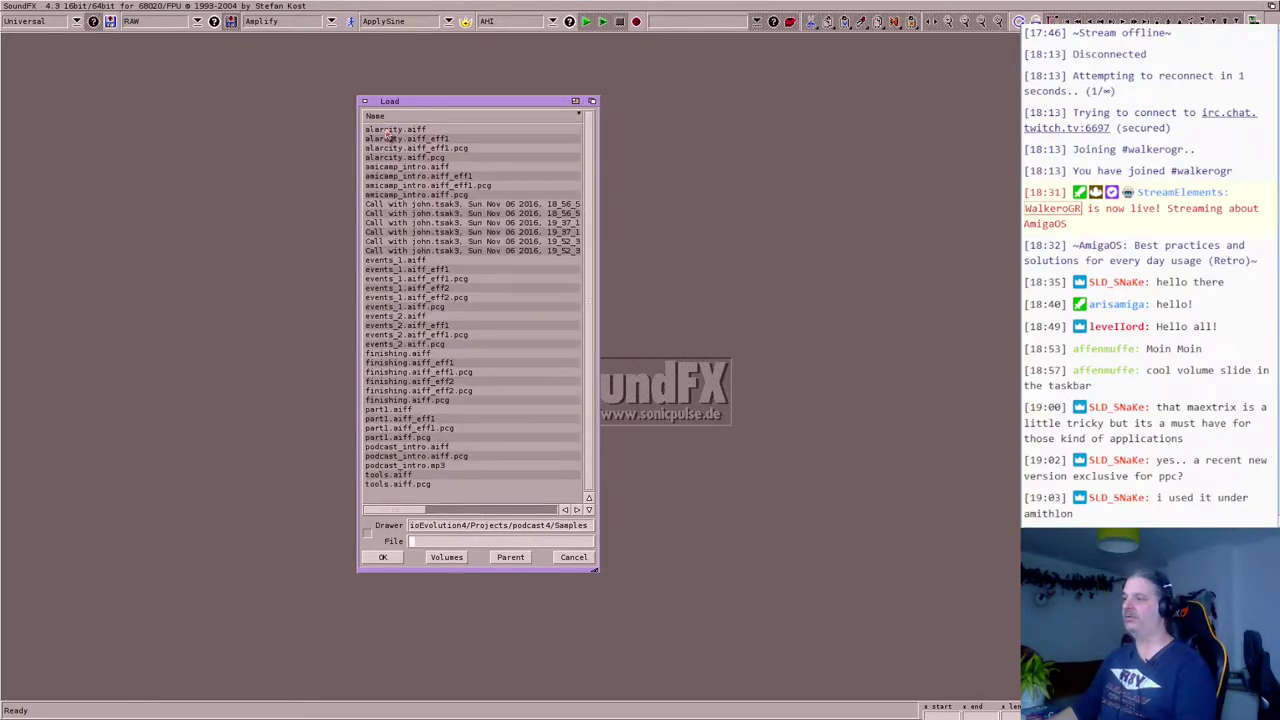
pyautogui.doubleClick(415, 448)
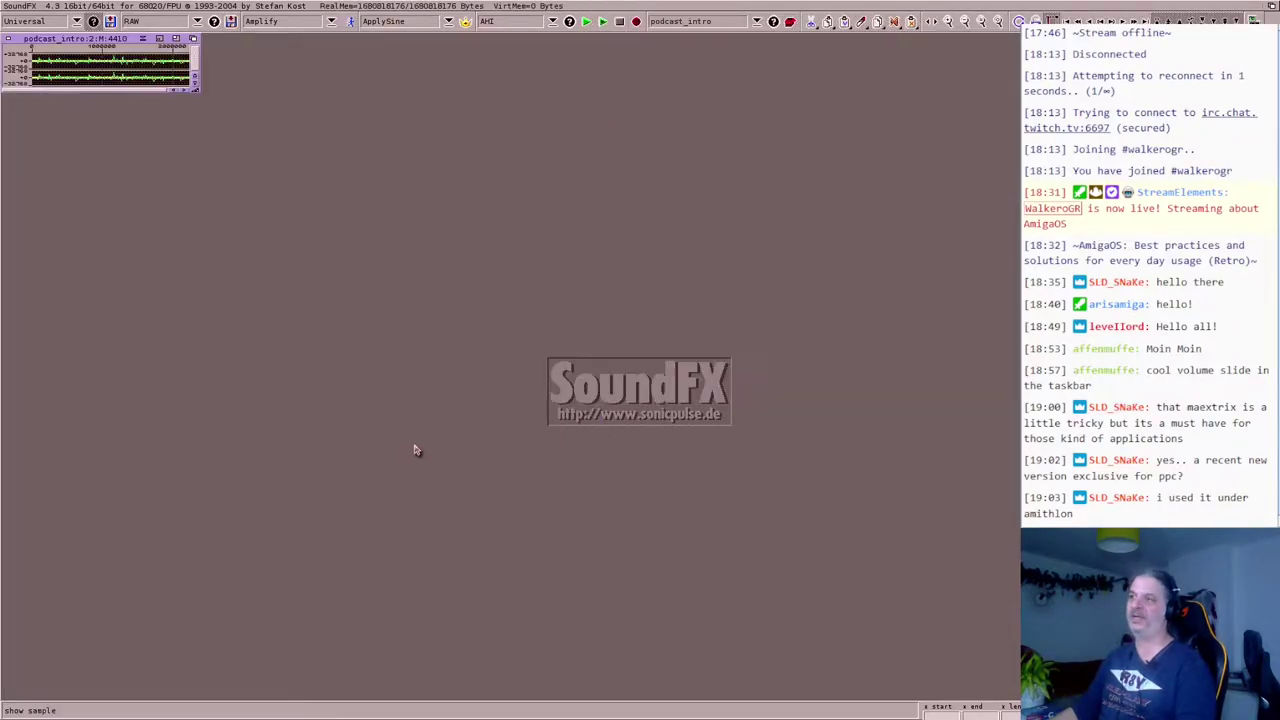
# - Enlarge the podcast_intro sample window to about two thirds of the visible width and set its draw mode to FilledHQ
pyautogui.moveTo(126, 46); pyautogui.dragTo(140, 52)
pyautogui.moveTo(207, 100); pyautogui.dragTo(546, 362)
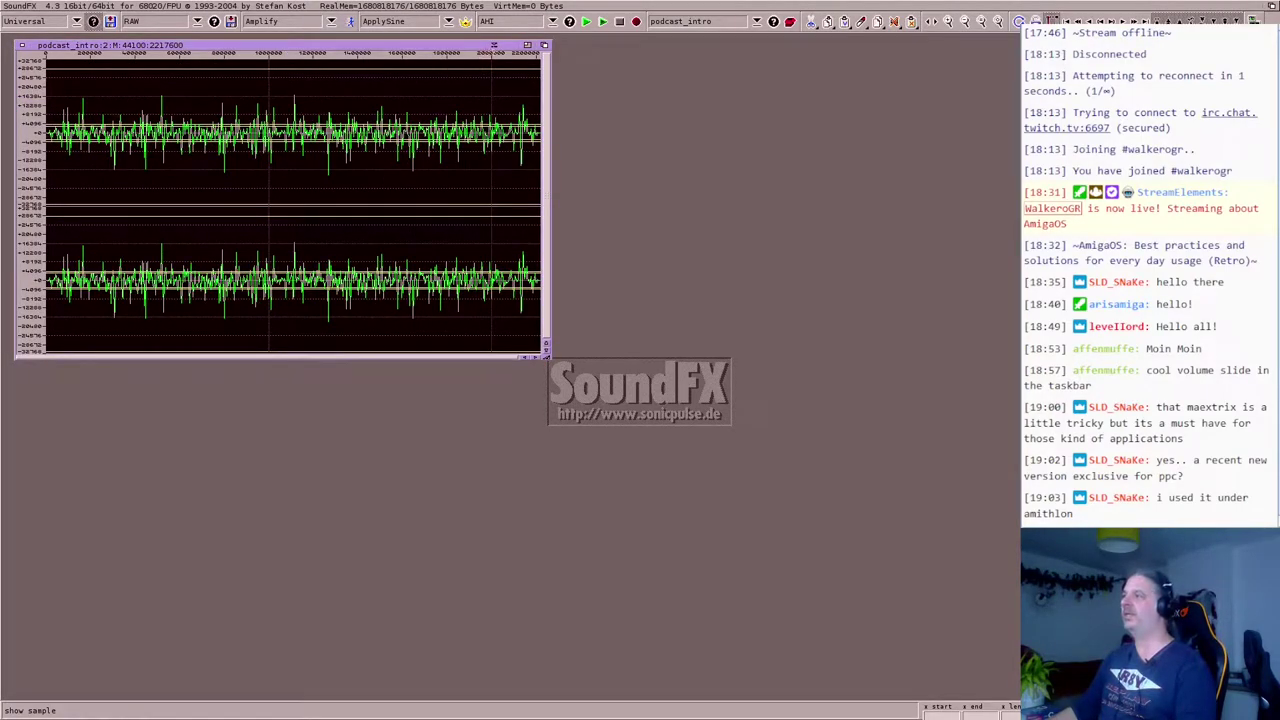
pyautogui.rightClick(495, 55)
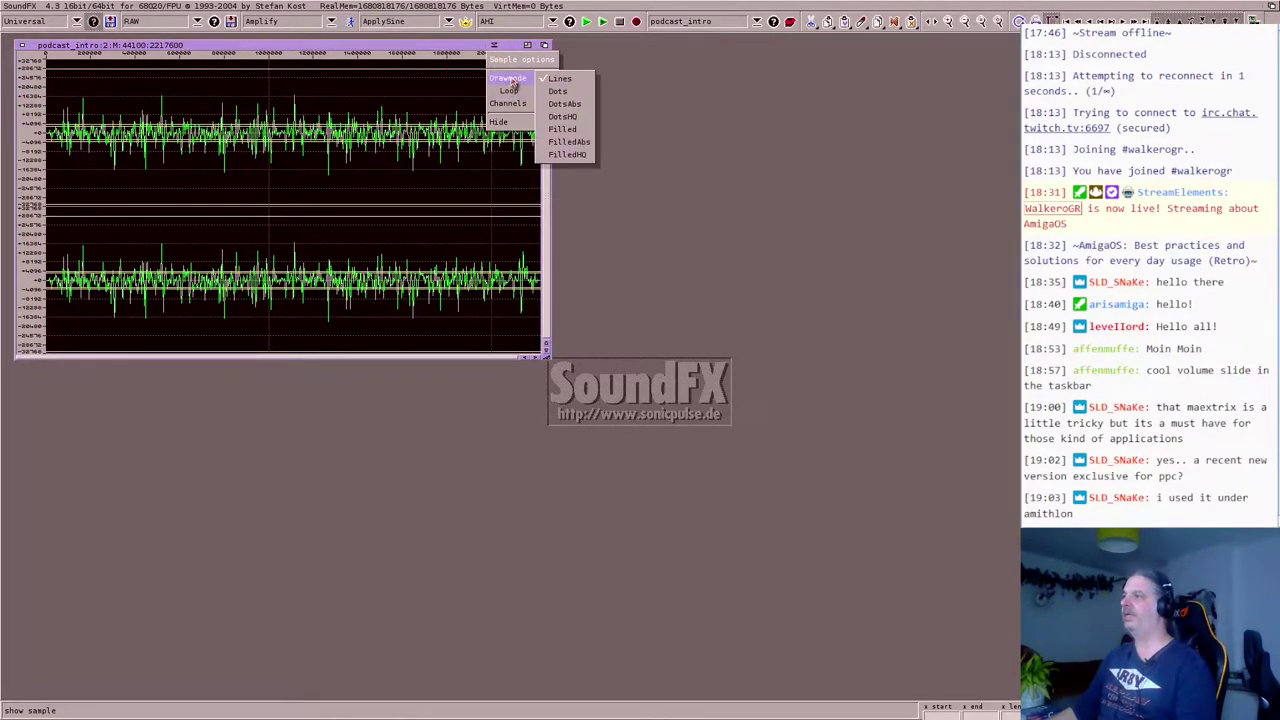
pyautogui.click(568, 155)
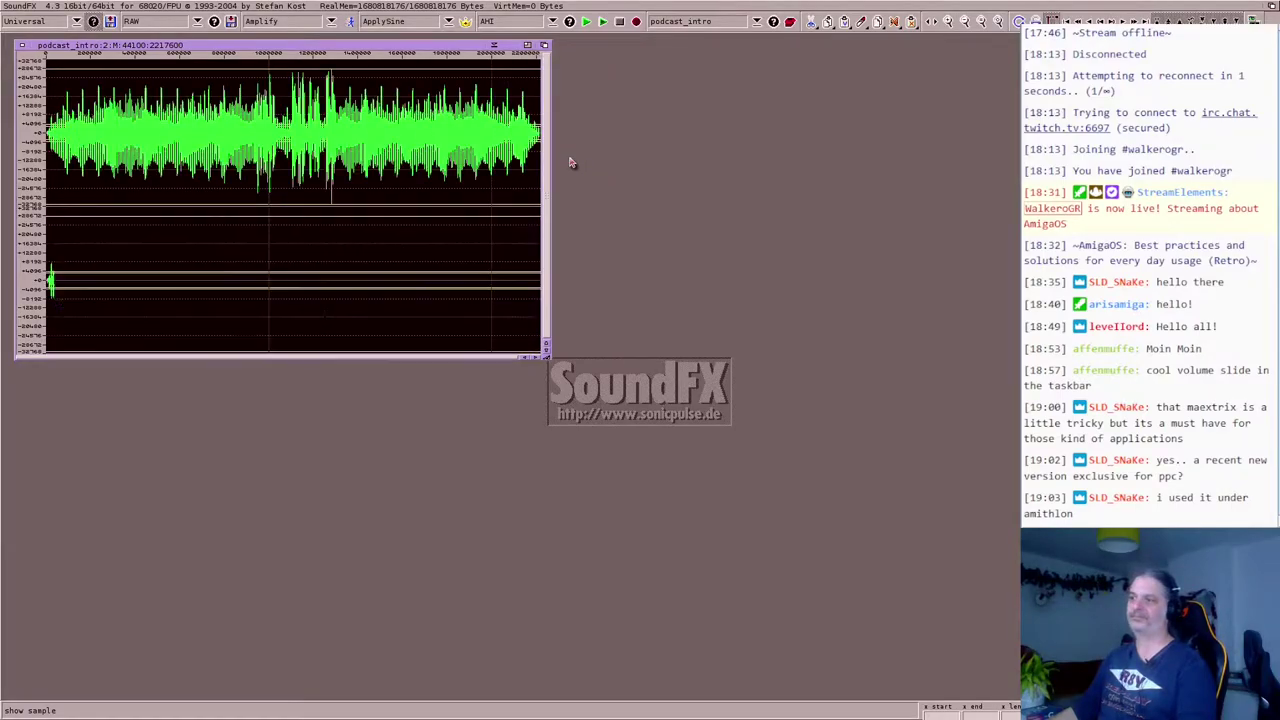
pyautogui.moveTo(546, 358); pyautogui.dragTo(665, 425)
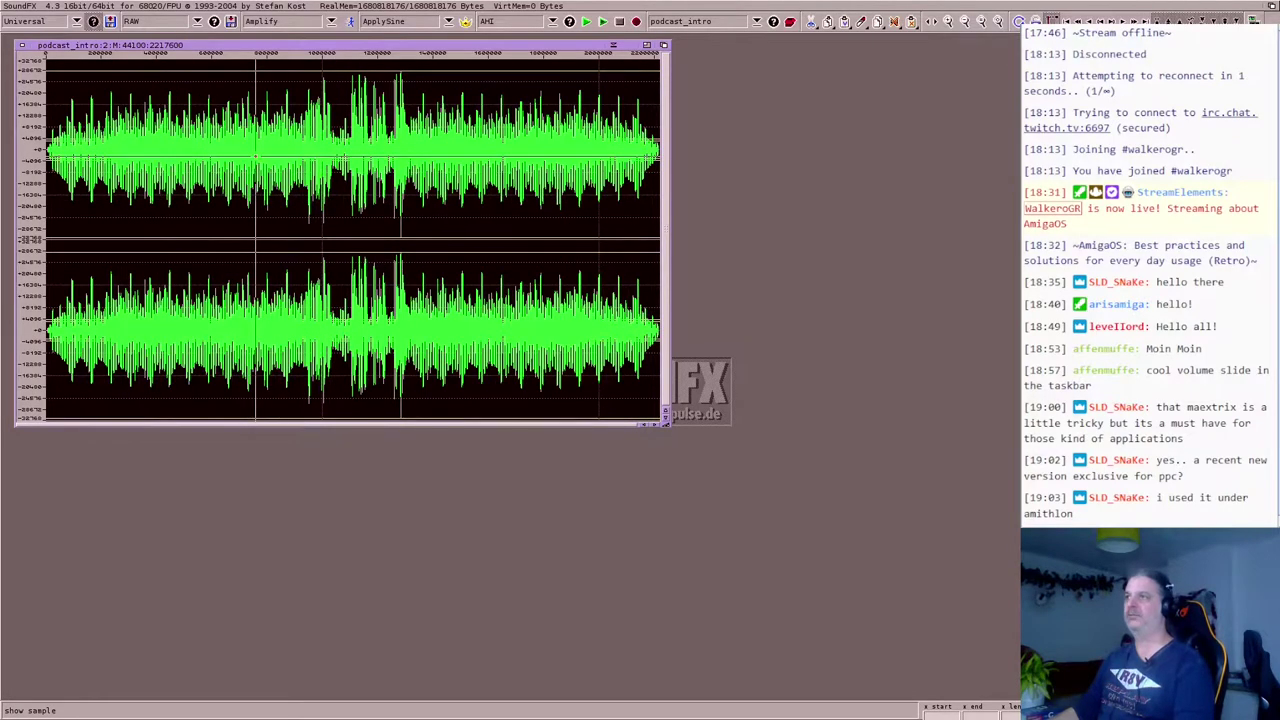
# - Play the podcast_intro sample briefly and stop the playback
pyautogui.click(589, 24)
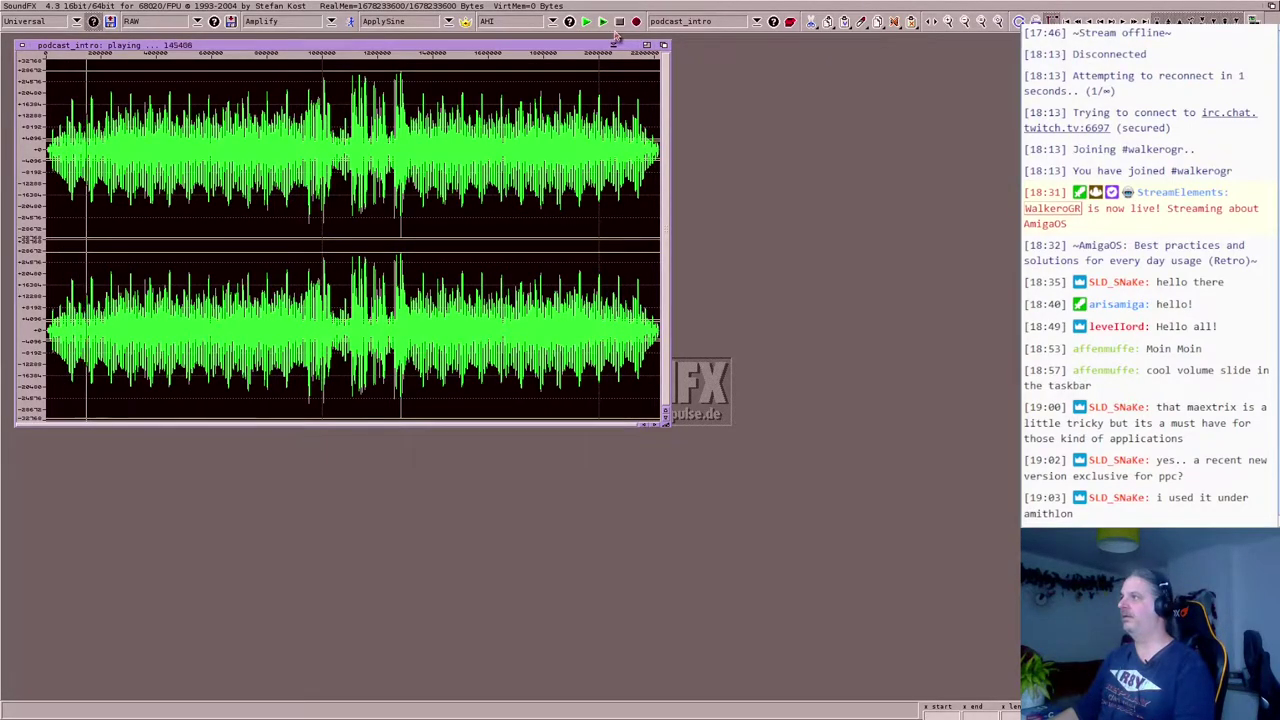
pyautogui.click(619, 24)
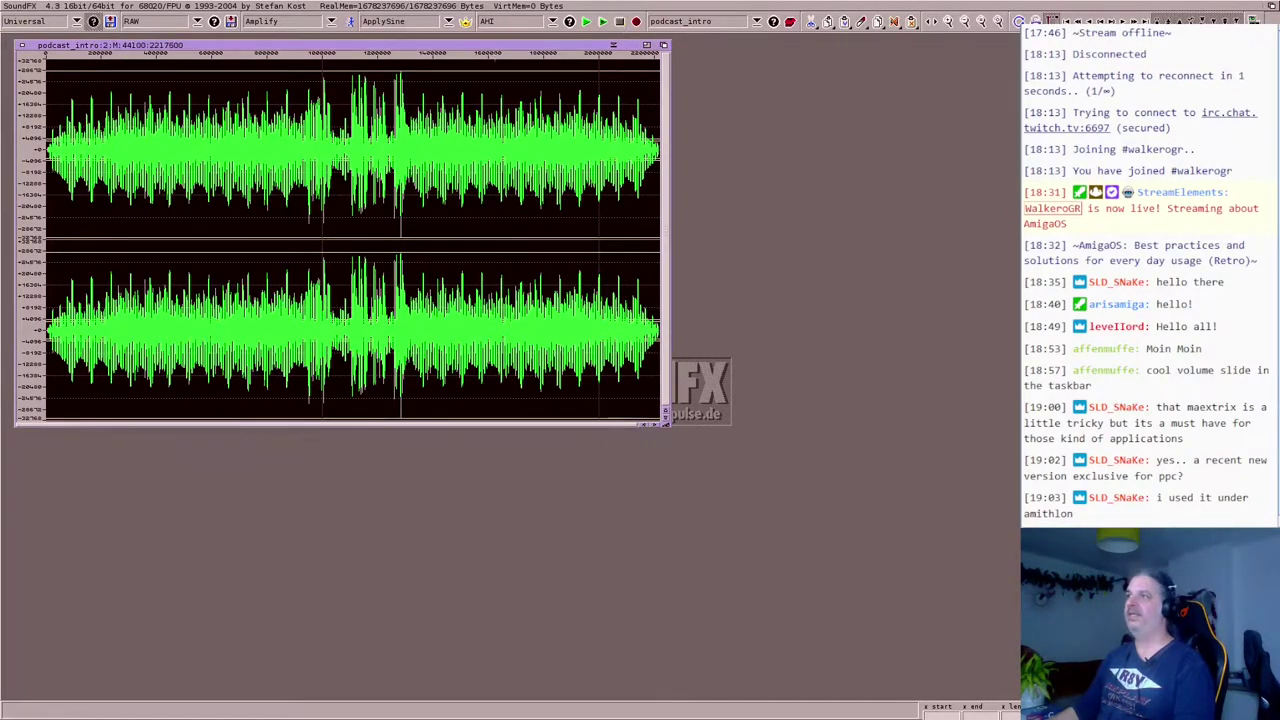
# - Run the Analyse-Spect3D operator on podcast_intro with the 3D-HighDetail preset and place the resulting plot below the waveform
pyautogui.click(331, 22)
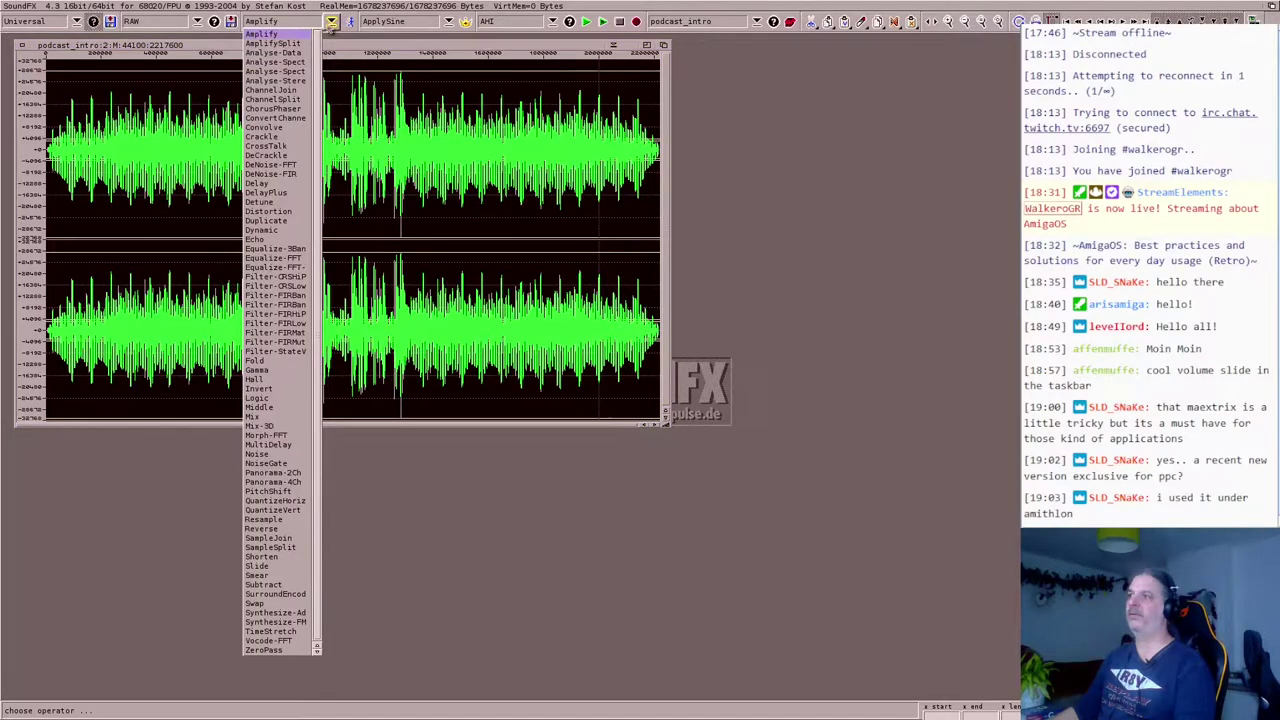
pyautogui.click(292, 71)
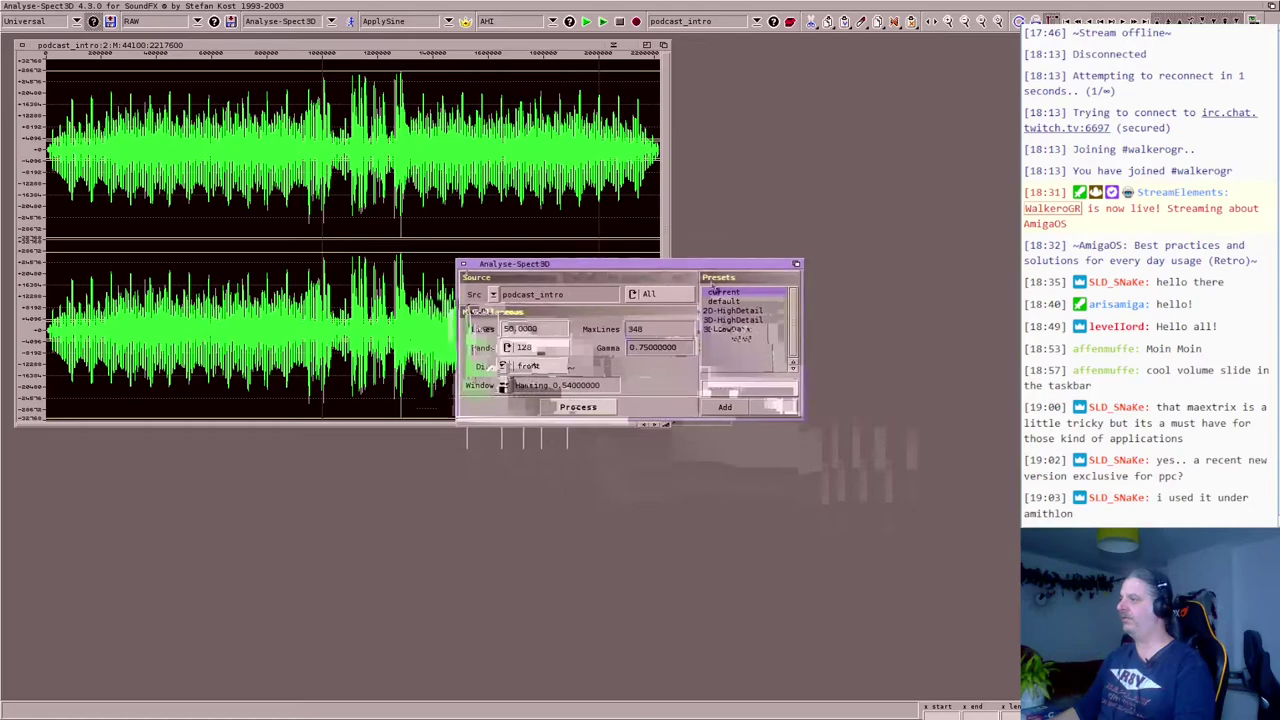
pyautogui.click(731, 329)
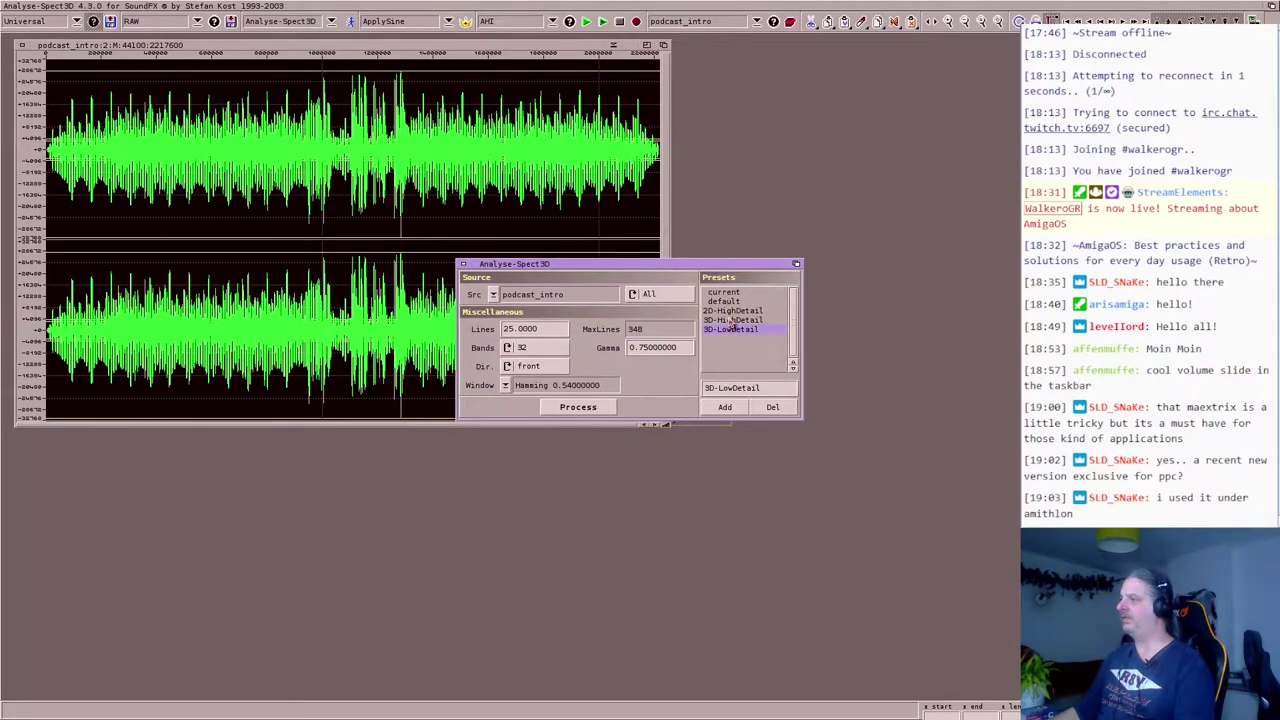
pyautogui.click(731, 320)
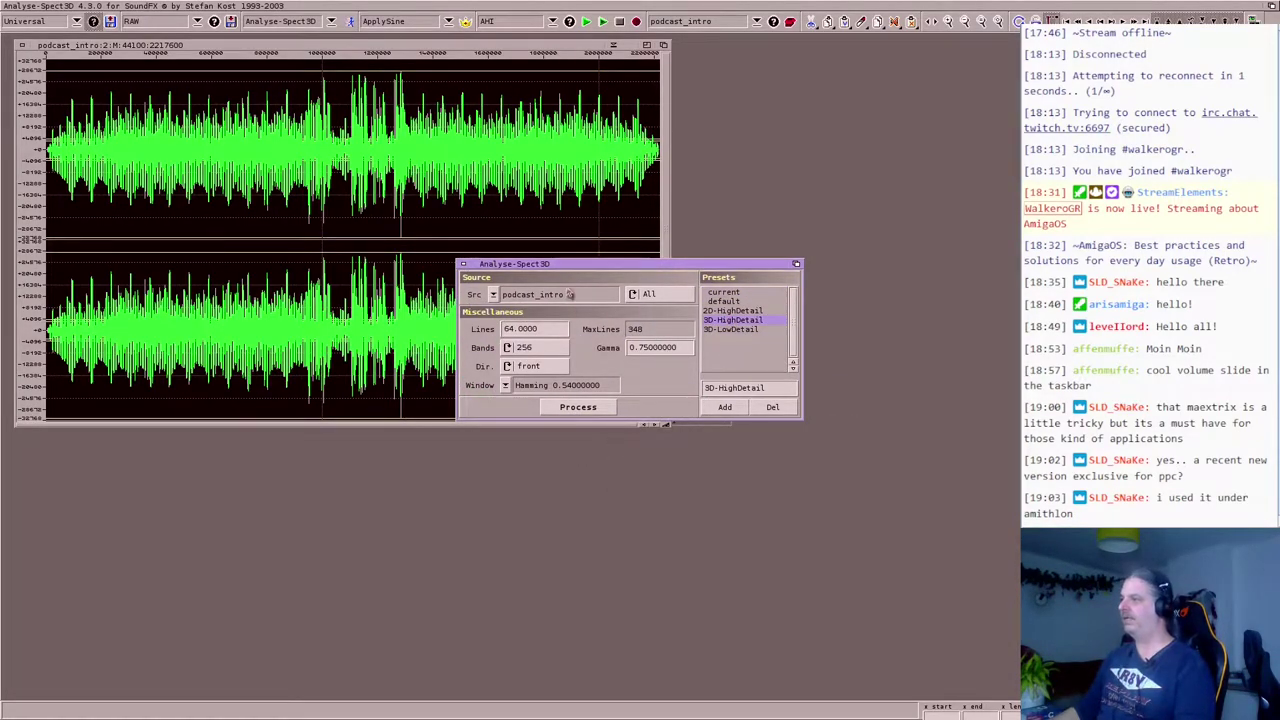
pyautogui.click(578, 407)
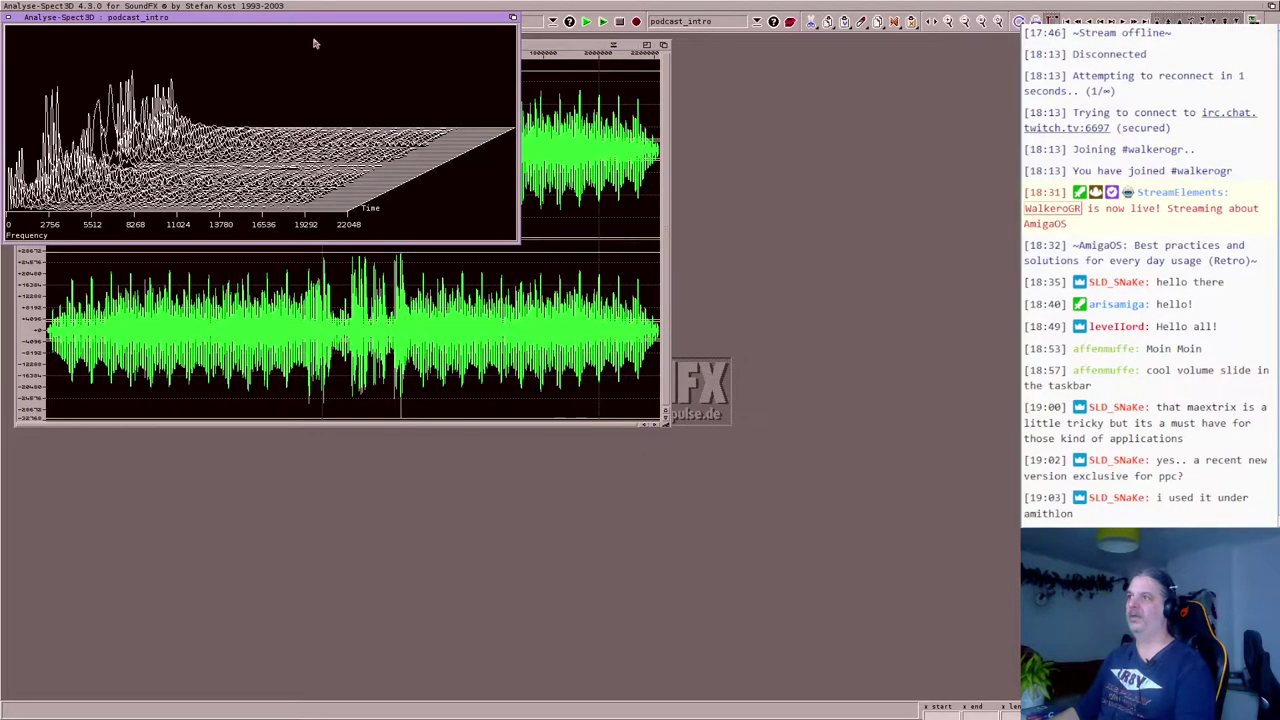
pyautogui.moveTo(318, 20); pyautogui.dragTo(327, 464)
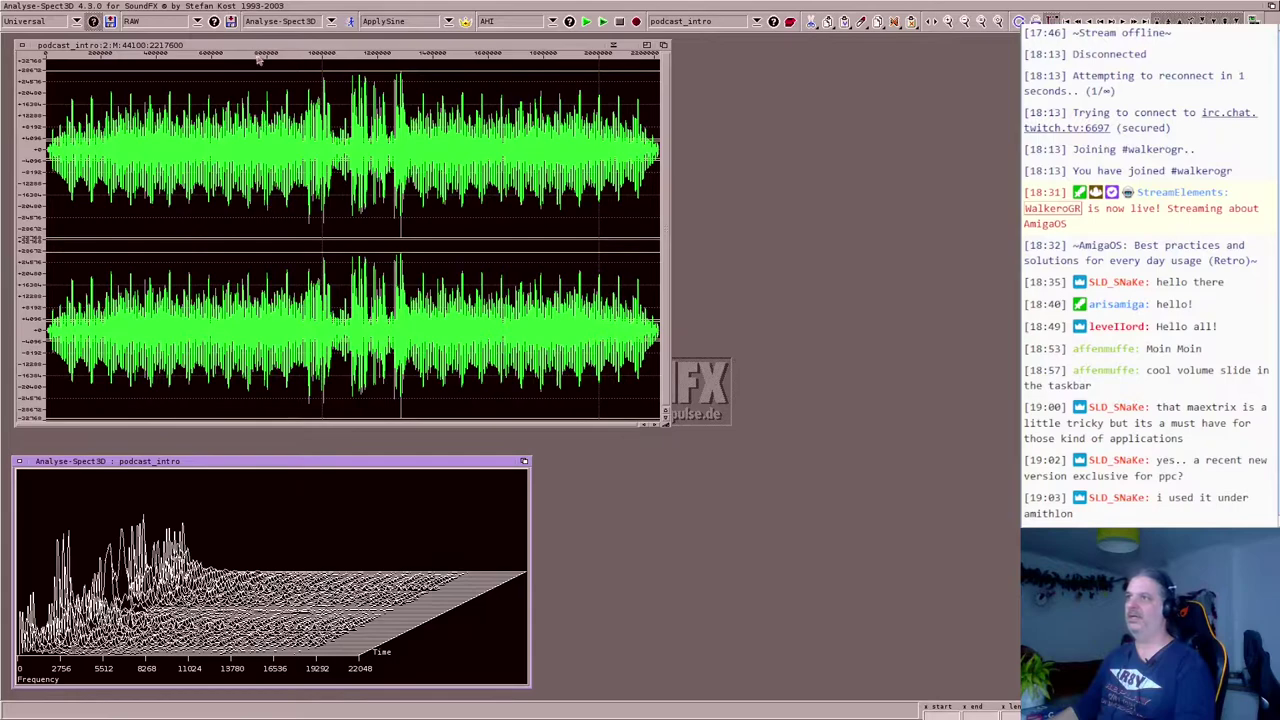
# - Run the Analyse-Spect2D operator on podcast_intro with its current settings and move the spectrogram so it is fully in view
pyautogui.click(212, 53)
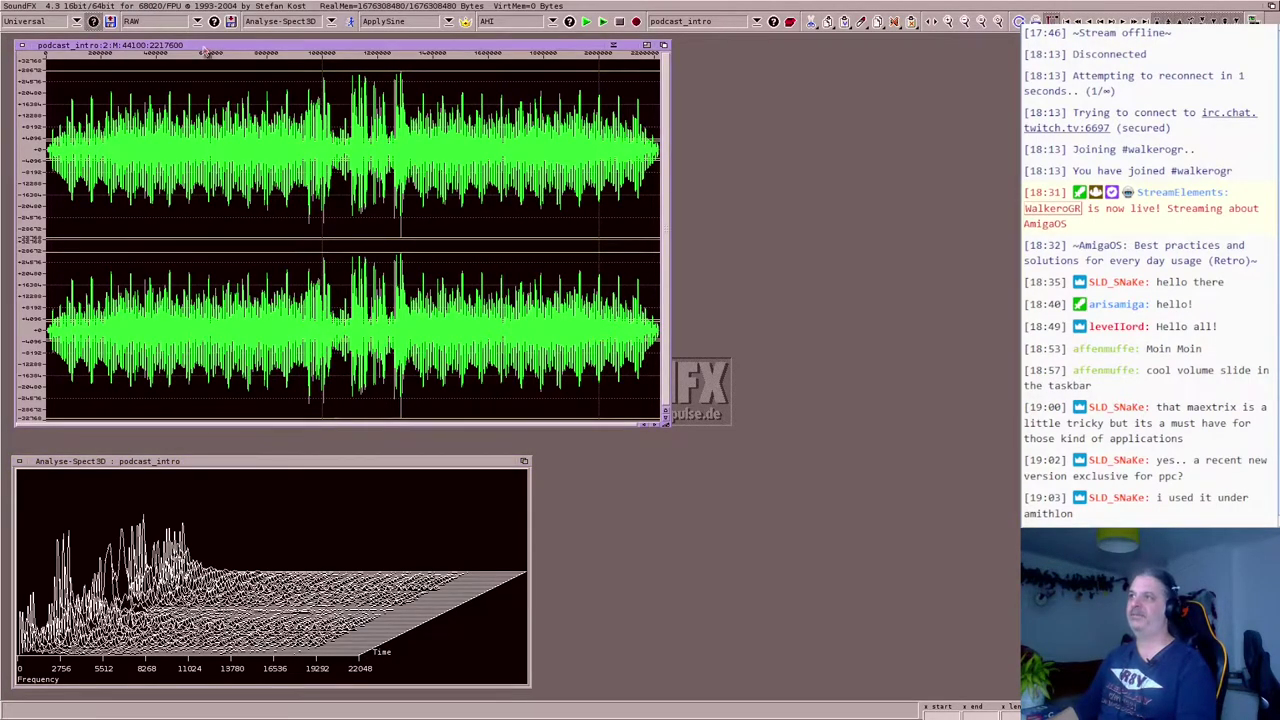
pyautogui.rightClick(206, 52)
pyautogui.click(331, 21)
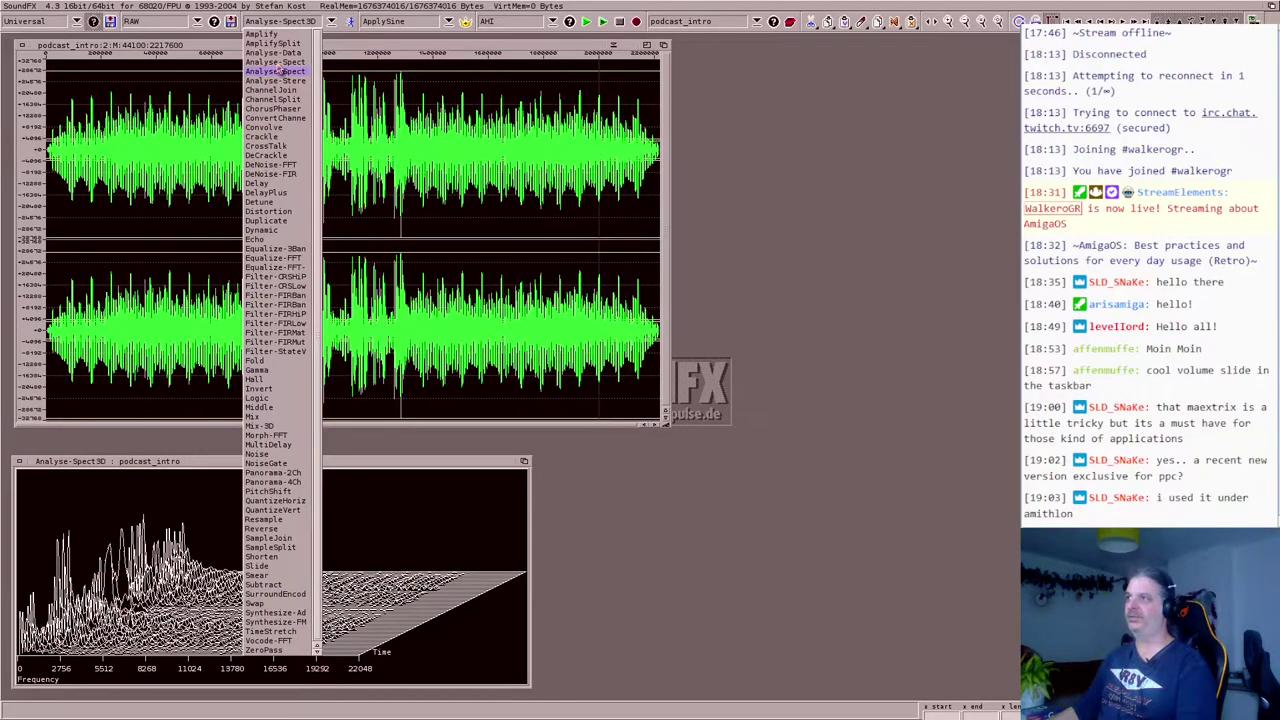
pyautogui.click(278, 71)
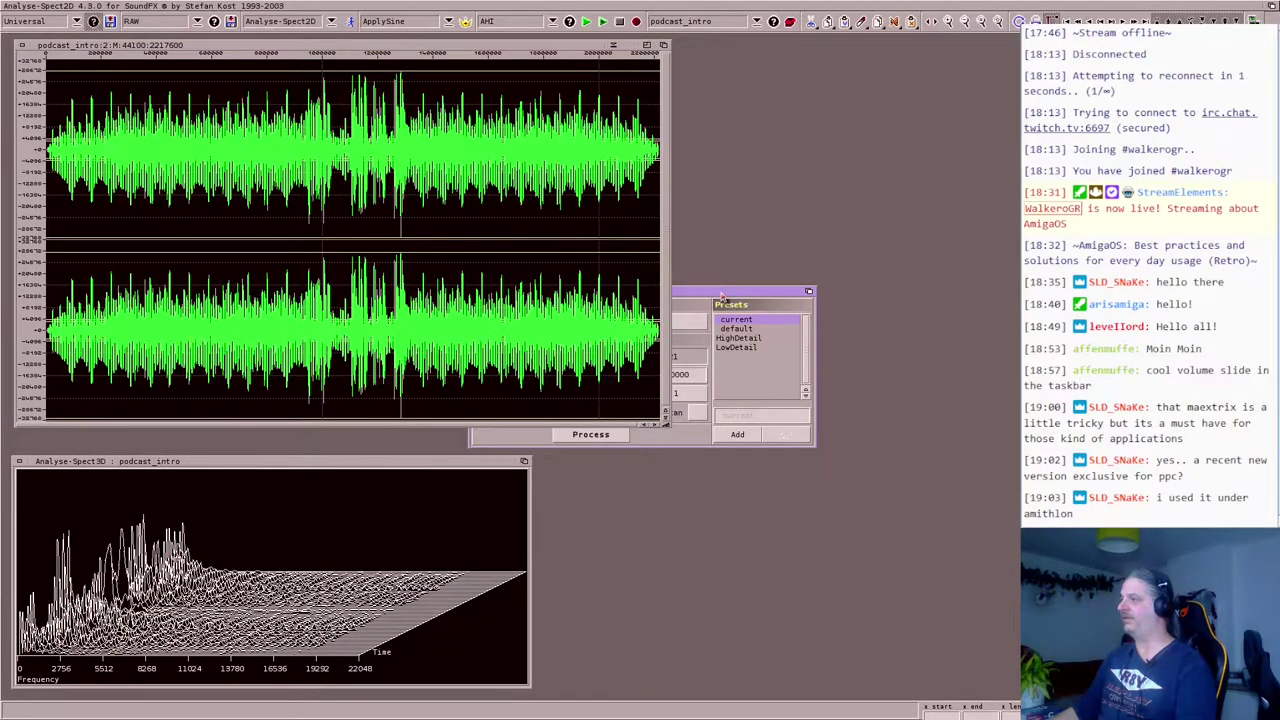
pyautogui.click(721, 294)
pyautogui.click(589, 435)
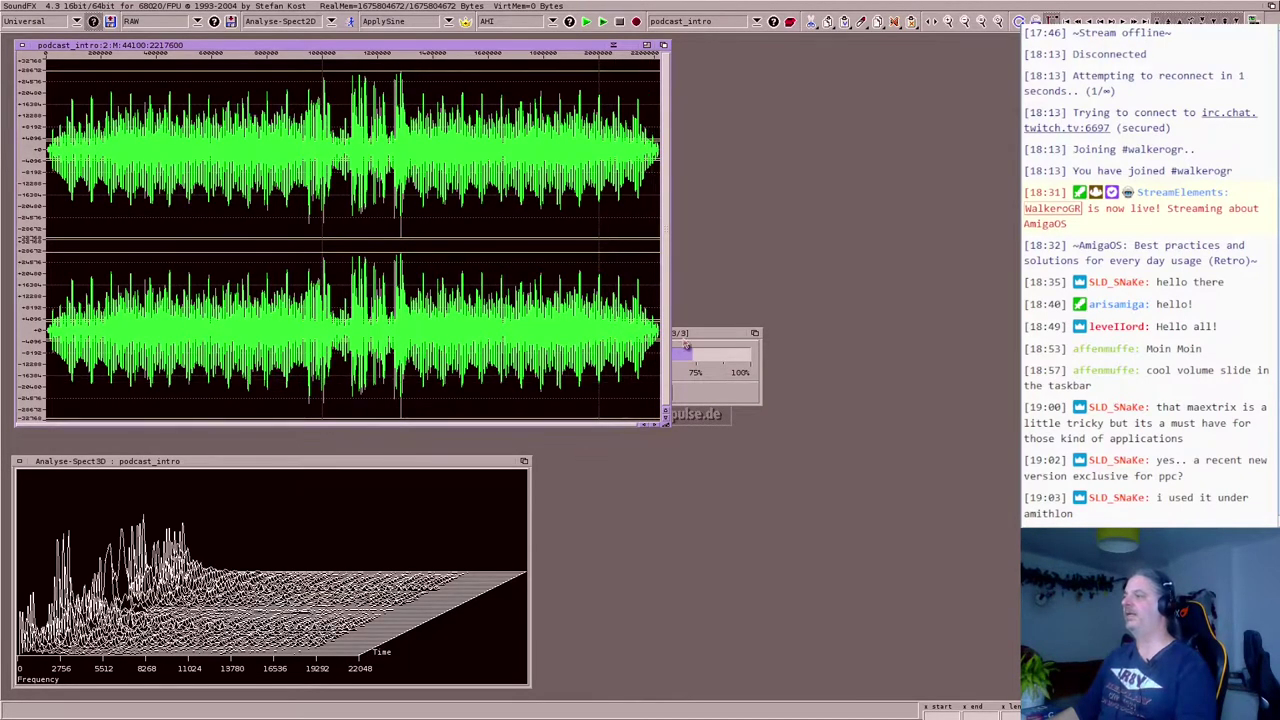
pyautogui.moveTo(572, 149); pyautogui.dragTo(832, 47)
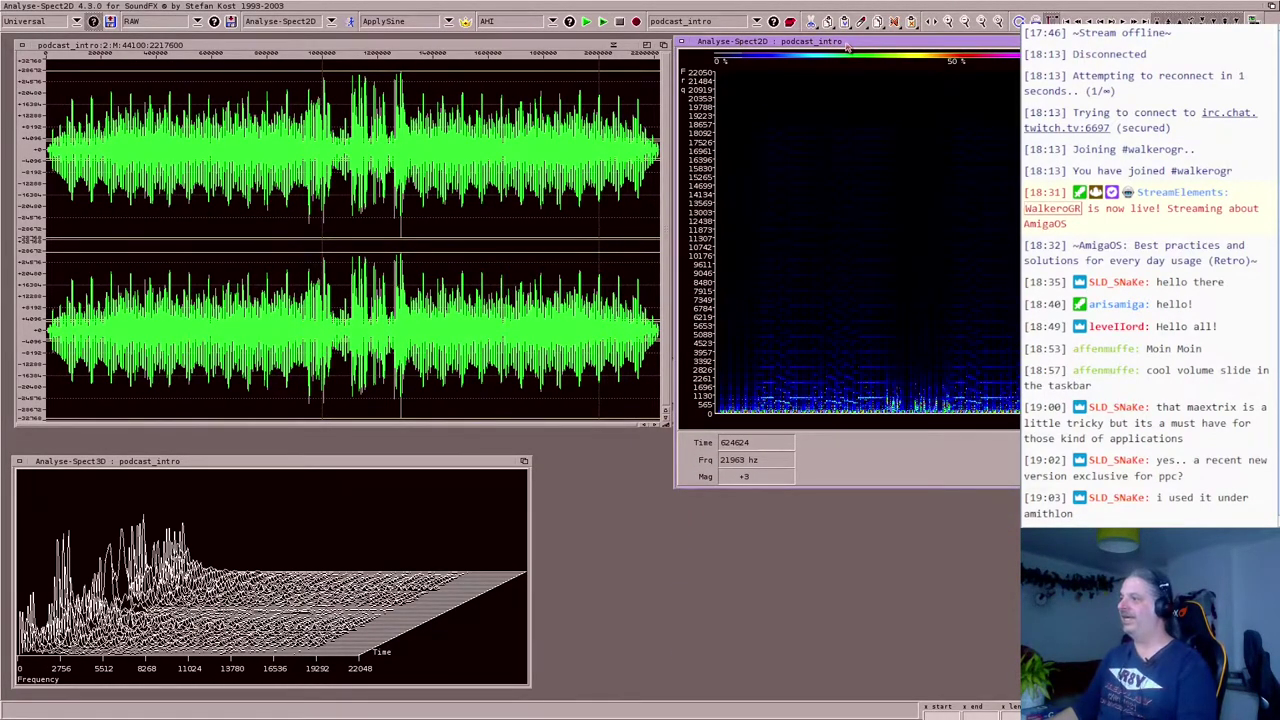
pyautogui.moveTo(848, 47); pyautogui.dragTo(678, 189)
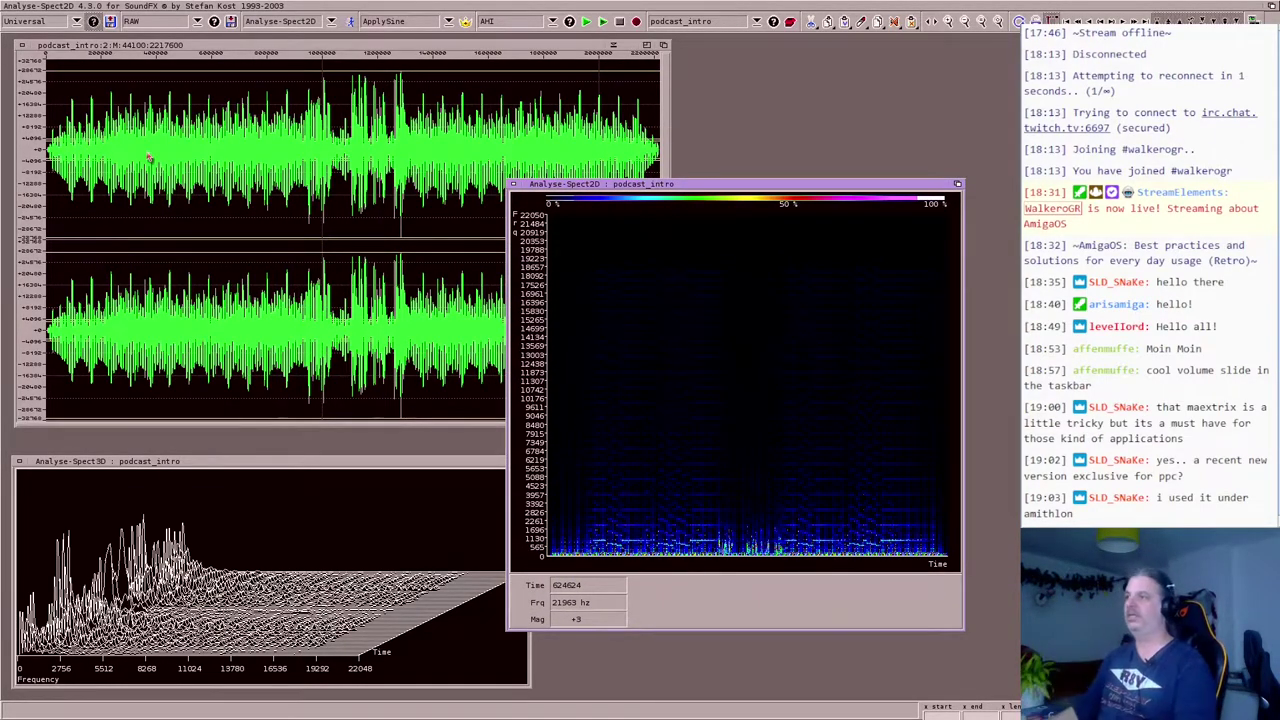
# - Close the 2D and 3D spectrum analysis windows of podcast_intro
pyautogui.click(514, 185)
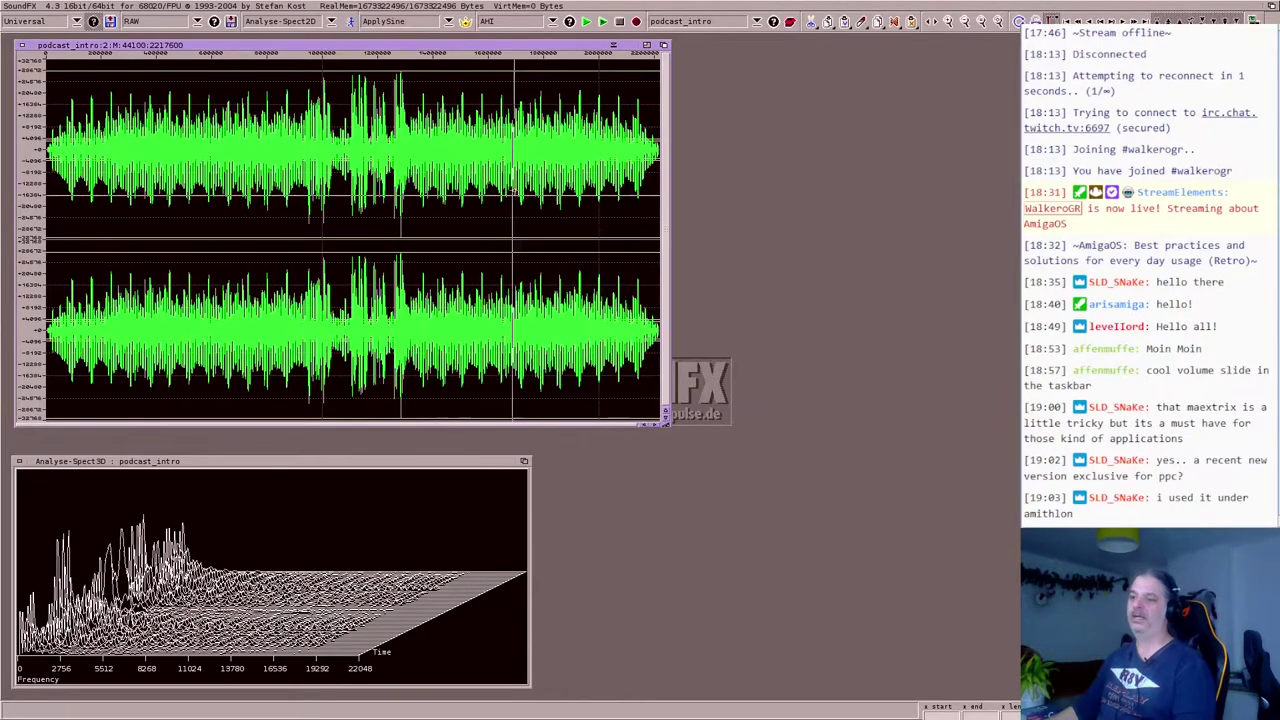
pyautogui.click(20, 463)
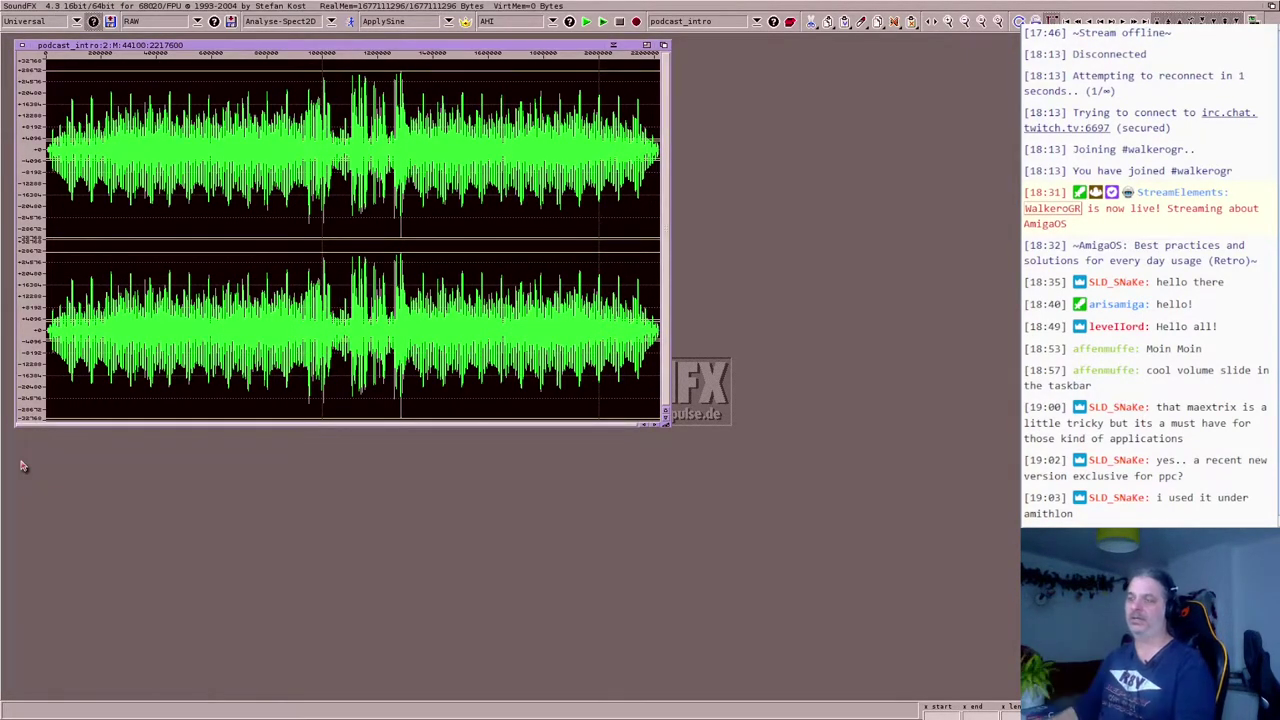
pyautogui.rightClick(38, 8)
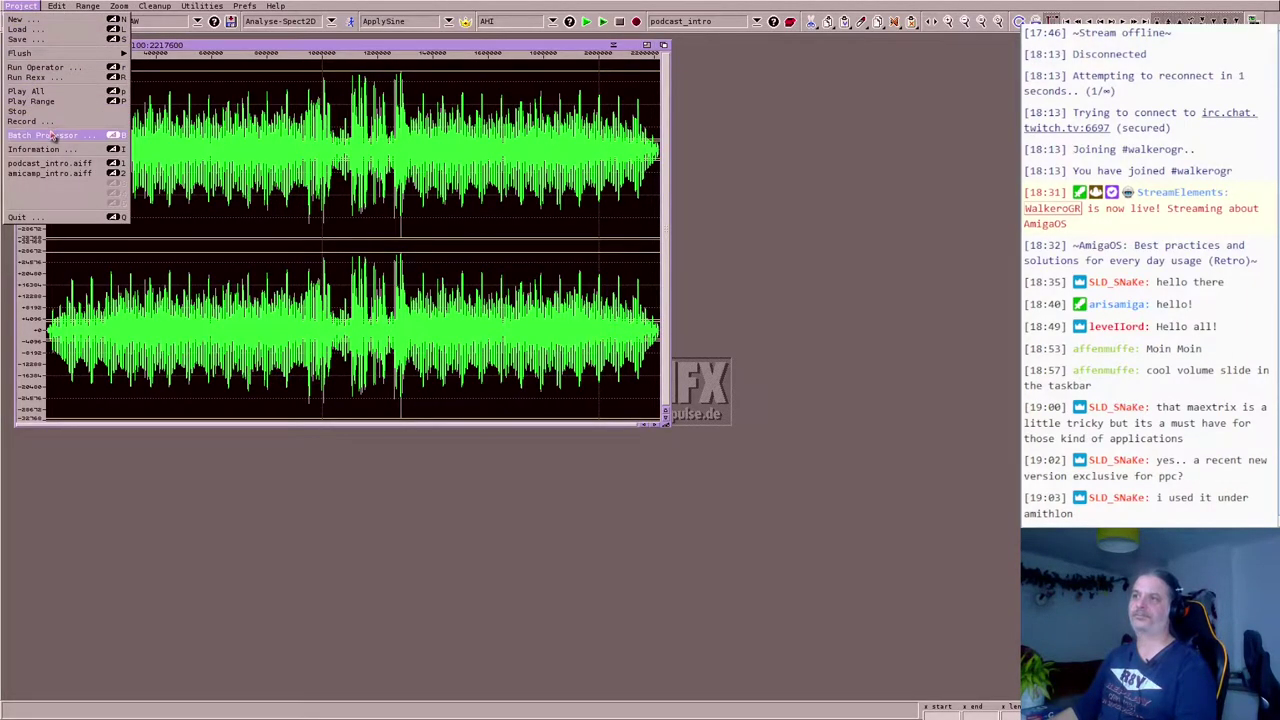
pyautogui.click(74, 45)
pyautogui.moveTo(578, 17); pyautogui.dragTo(362, 11)
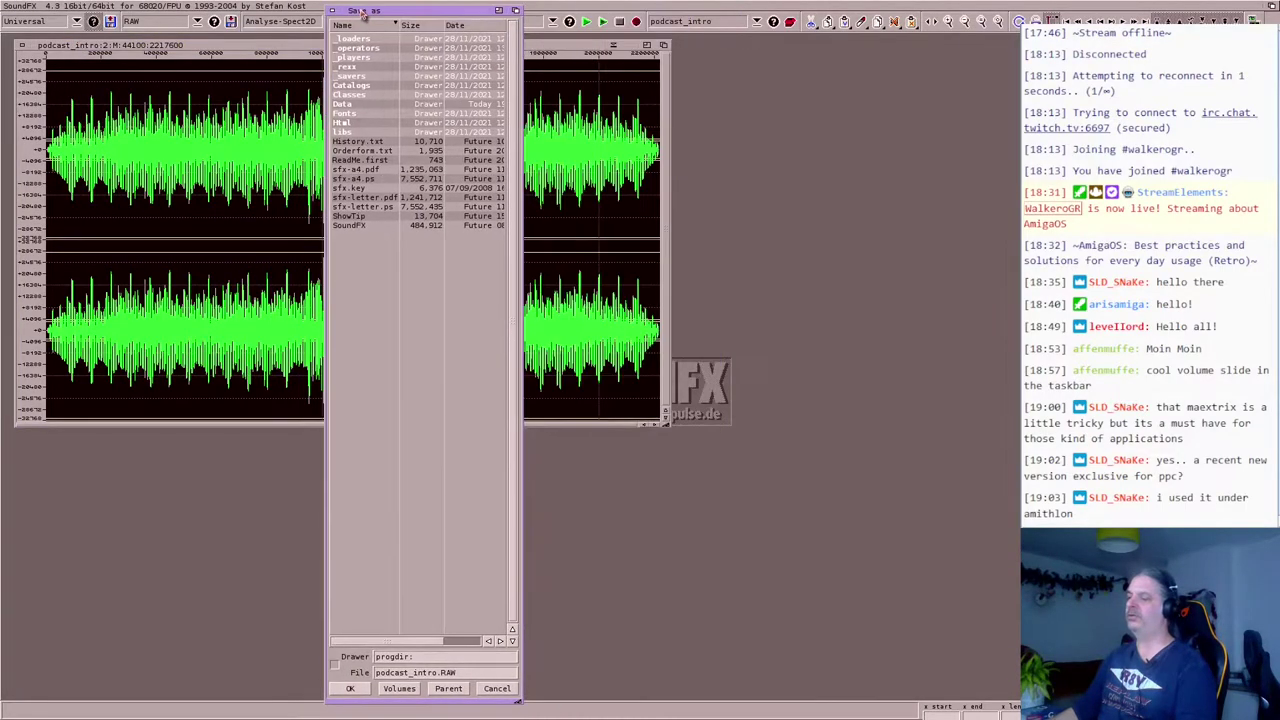
pyautogui.moveTo(517, 703); pyautogui.dragTo(576, 628)
pyautogui.click(556, 612)
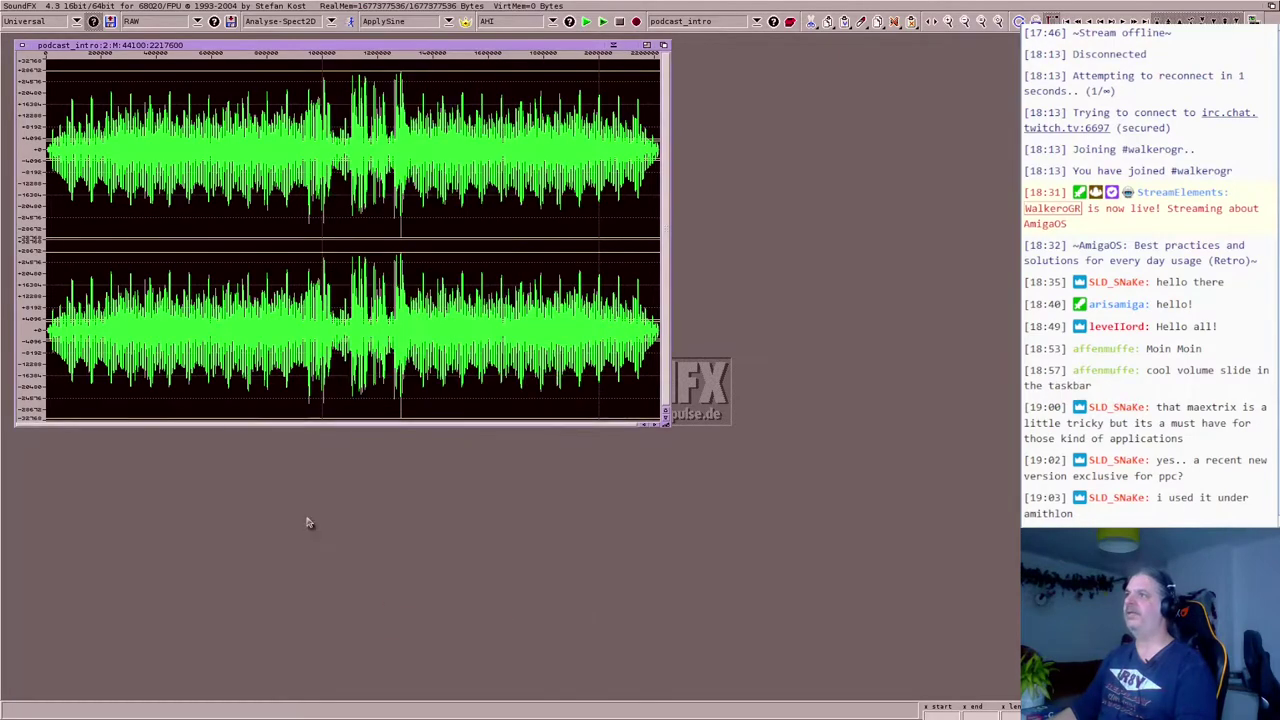
# - Review the list of available sample saver formats in SoundFX, keeping RAW as the selected saver
pyautogui.click(198, 21)
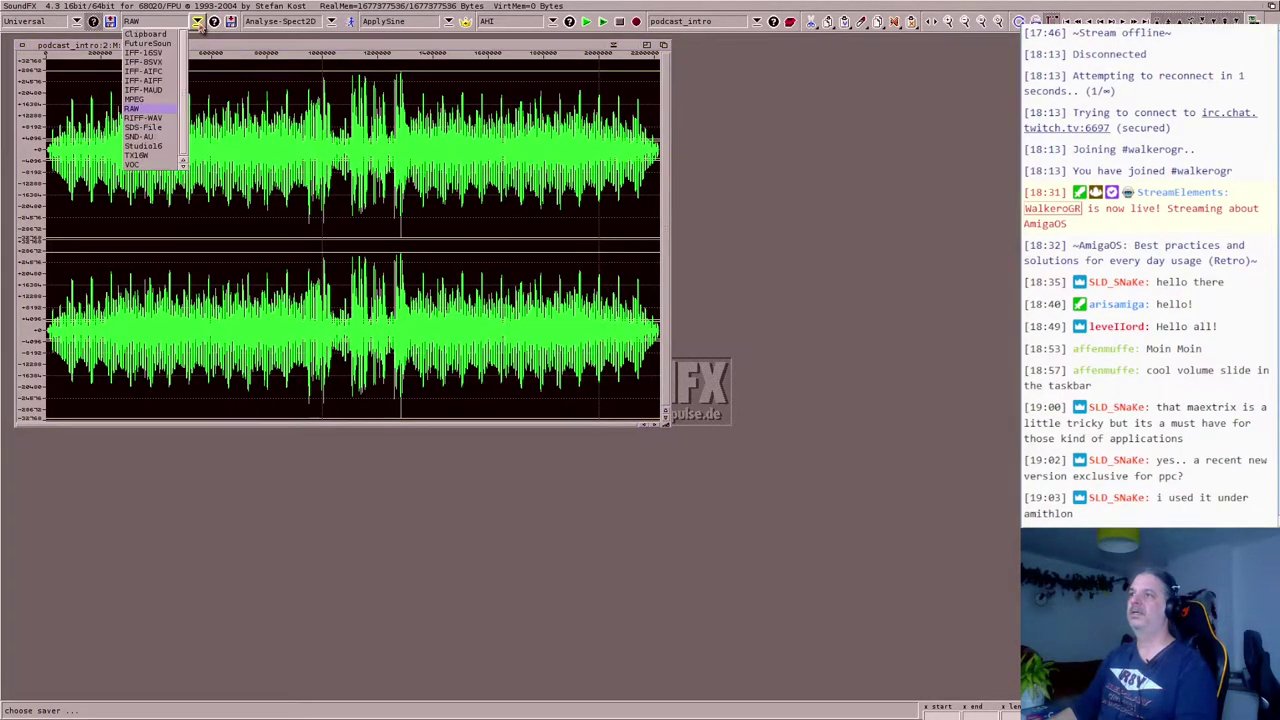
pyautogui.click(167, 113)
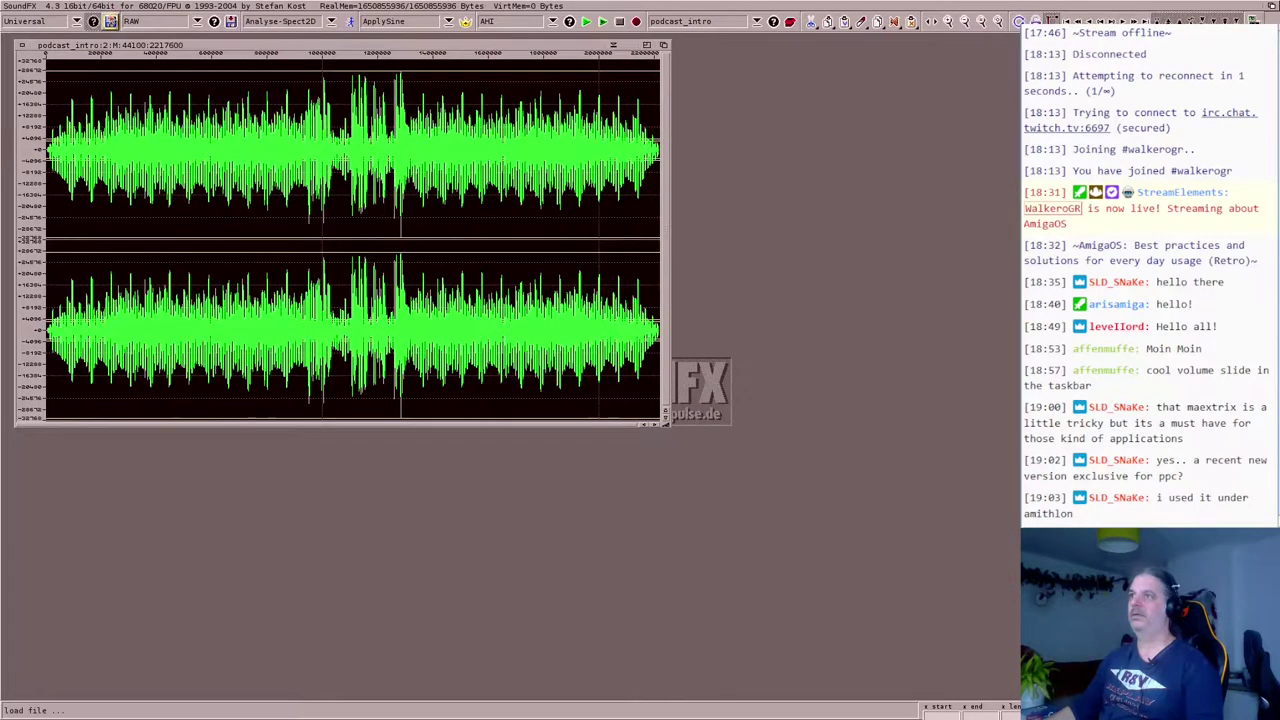
pyautogui.click(199, 21)
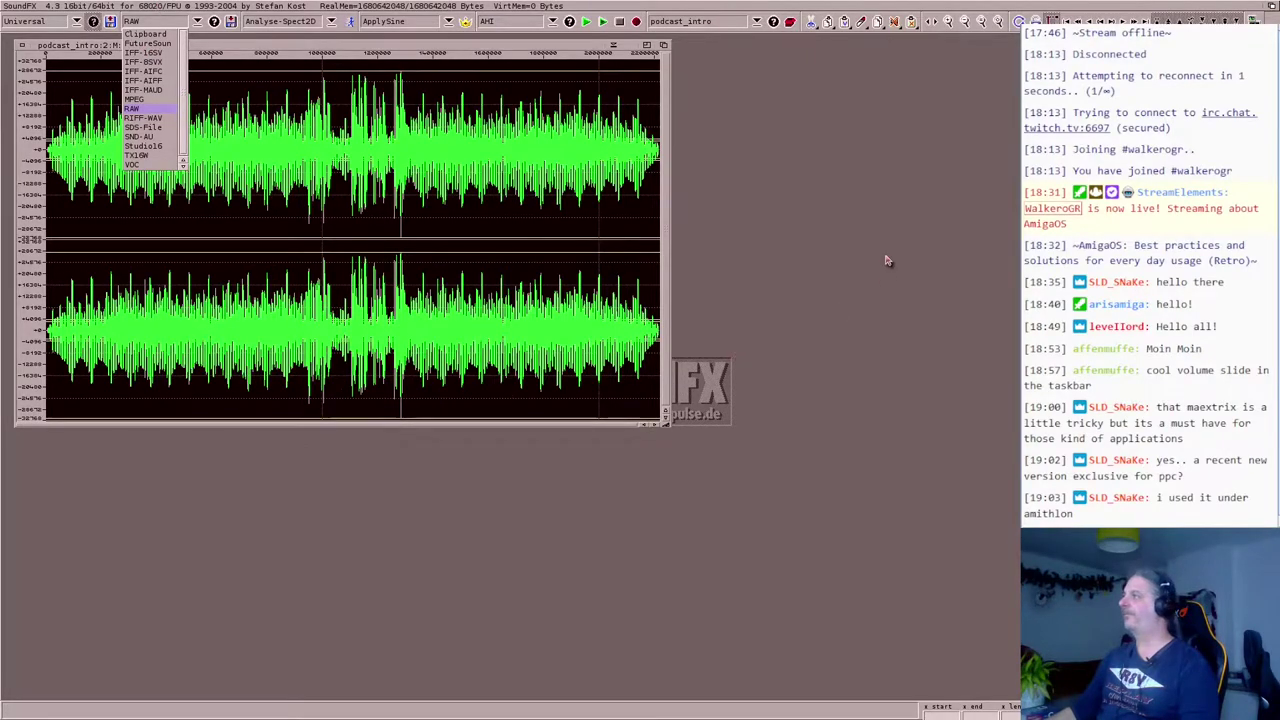
pyautogui.click(158, 7)
# - Quit SoundFX, confirm the exit, and close its drawer on the Workbench
pyautogui.rightClick(4, 5)
pyautogui.moveTo(20, 5)
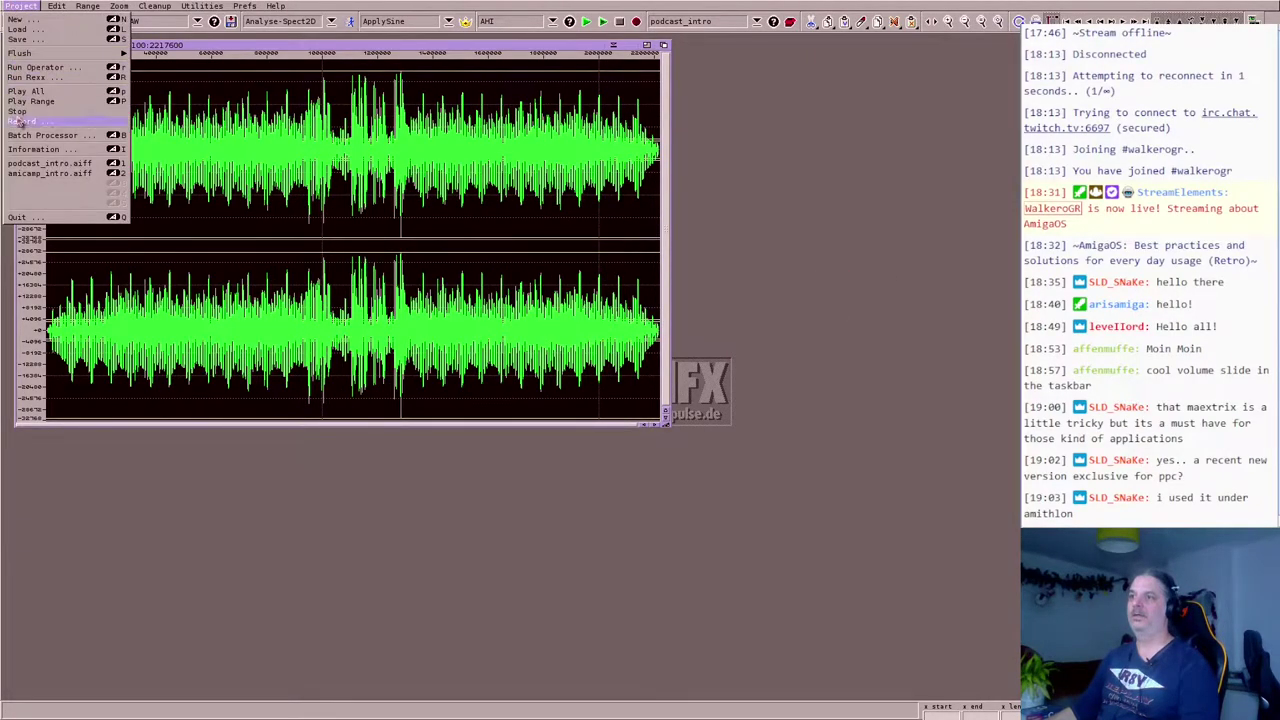
pyautogui.rightClick(27, 218)
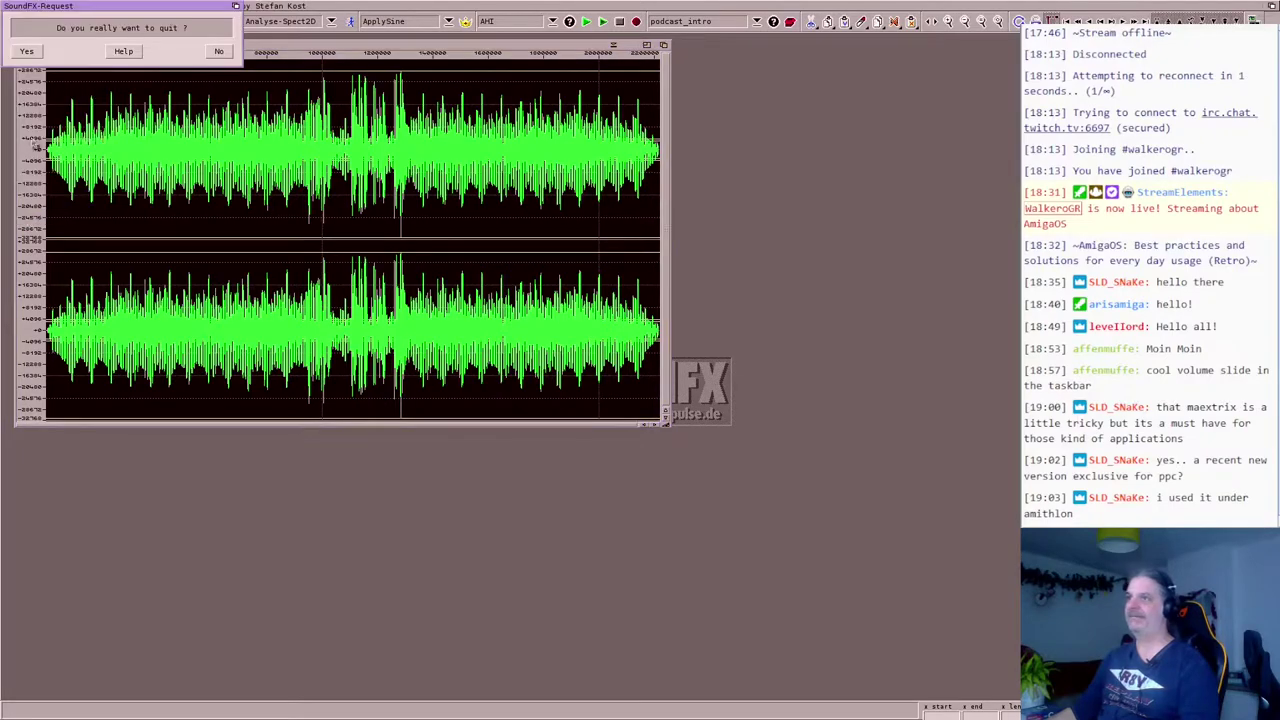
pyautogui.click(27, 52)
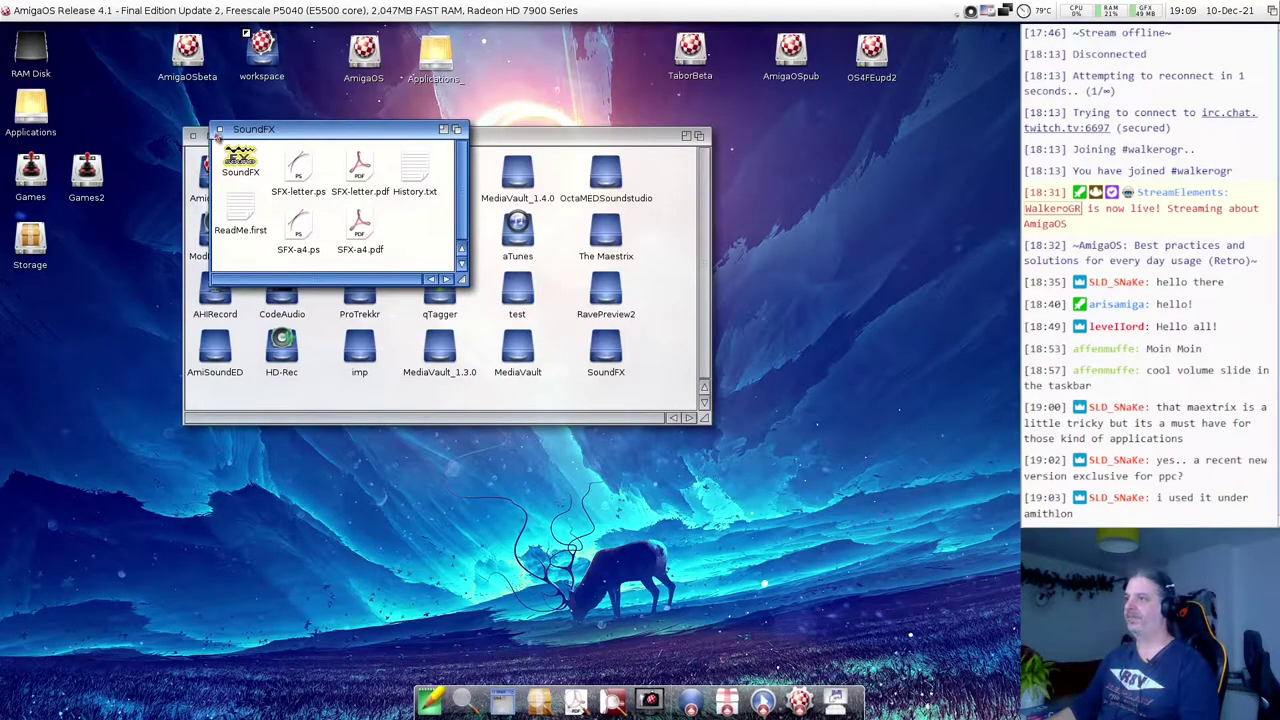
pyautogui.click(221, 131)
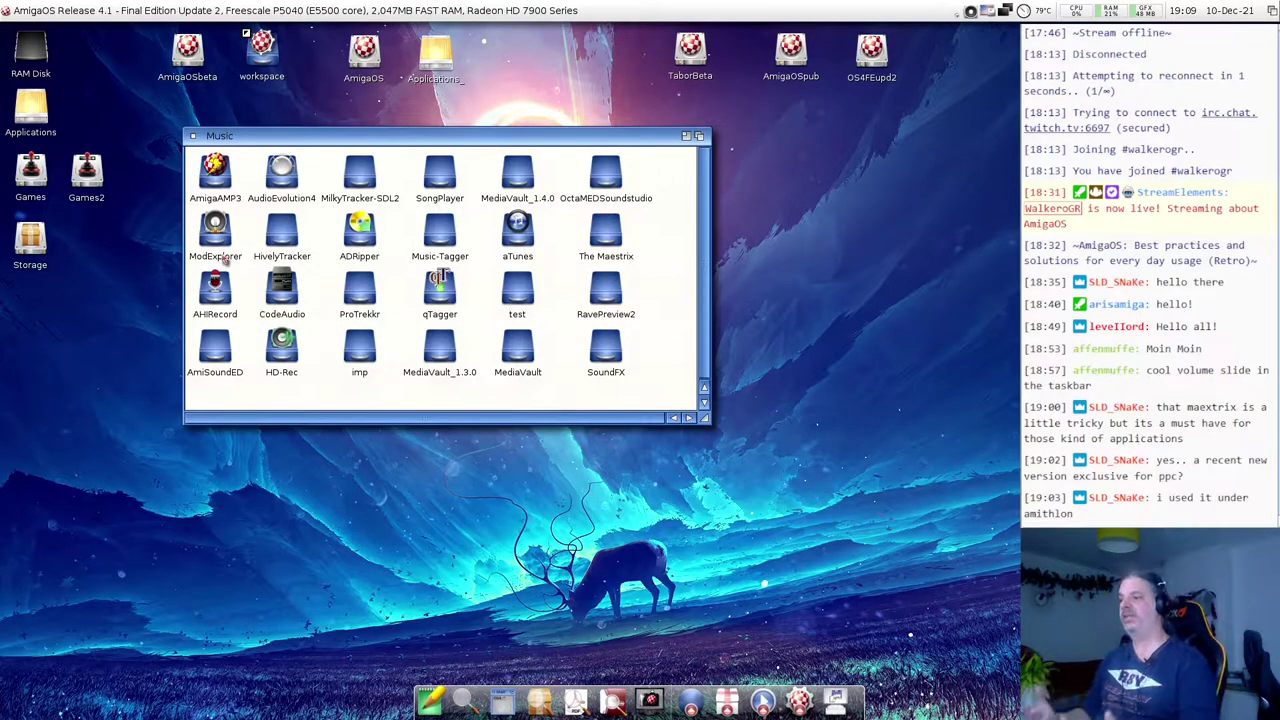
# - Launch Audio Evolution from the AudioEvolution4 drawer in Music and load the recent project podcast4.prj
pyautogui.doubleClick(282, 172)
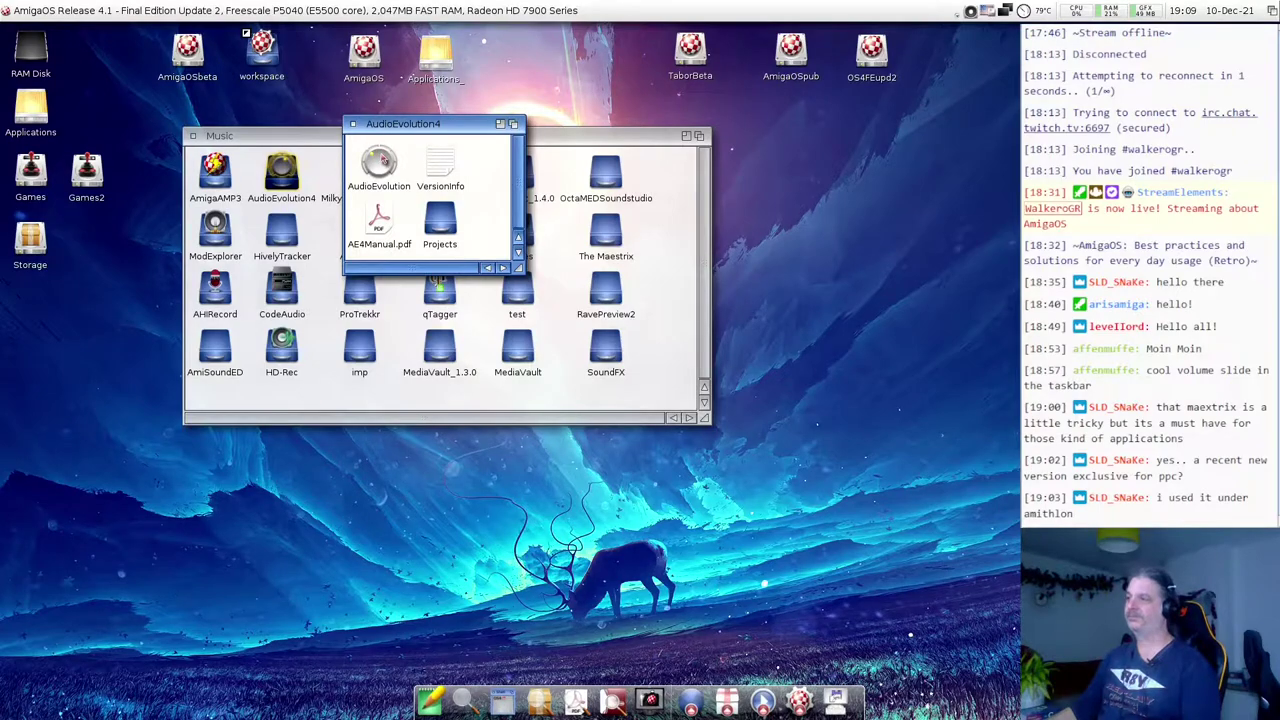
pyautogui.doubleClick(381, 160)
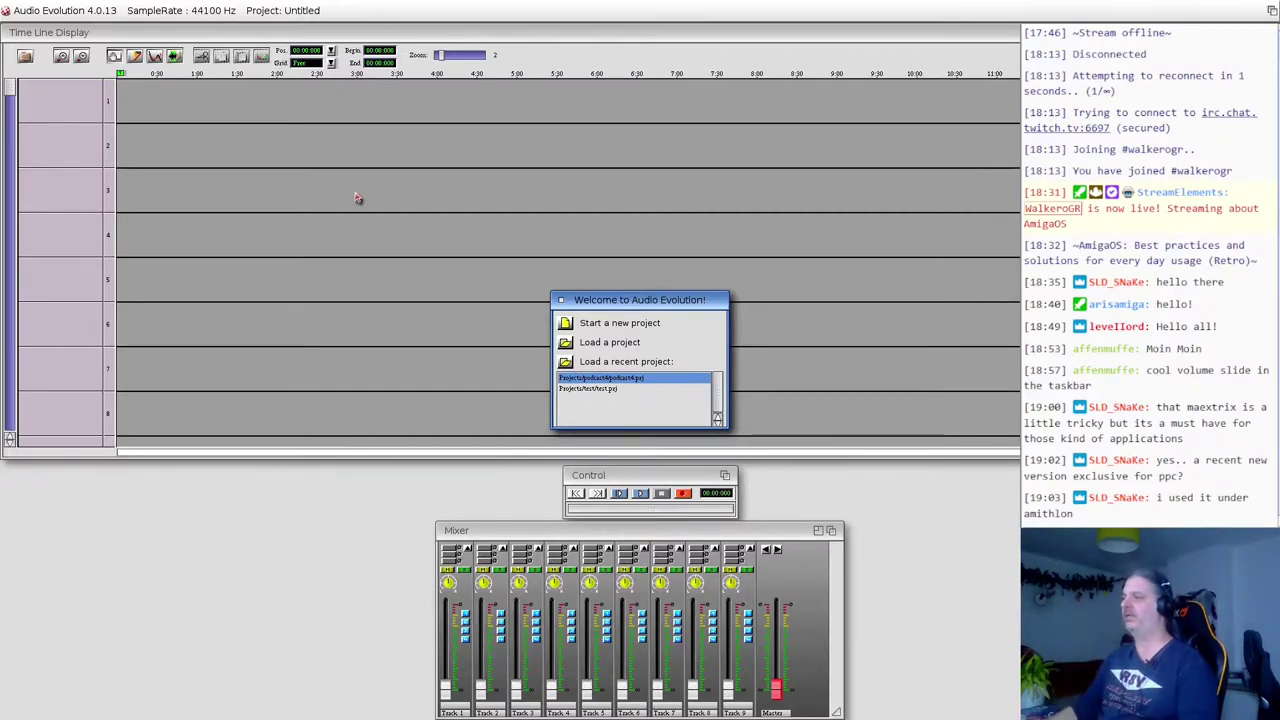
pyautogui.doubleClick(640, 381)
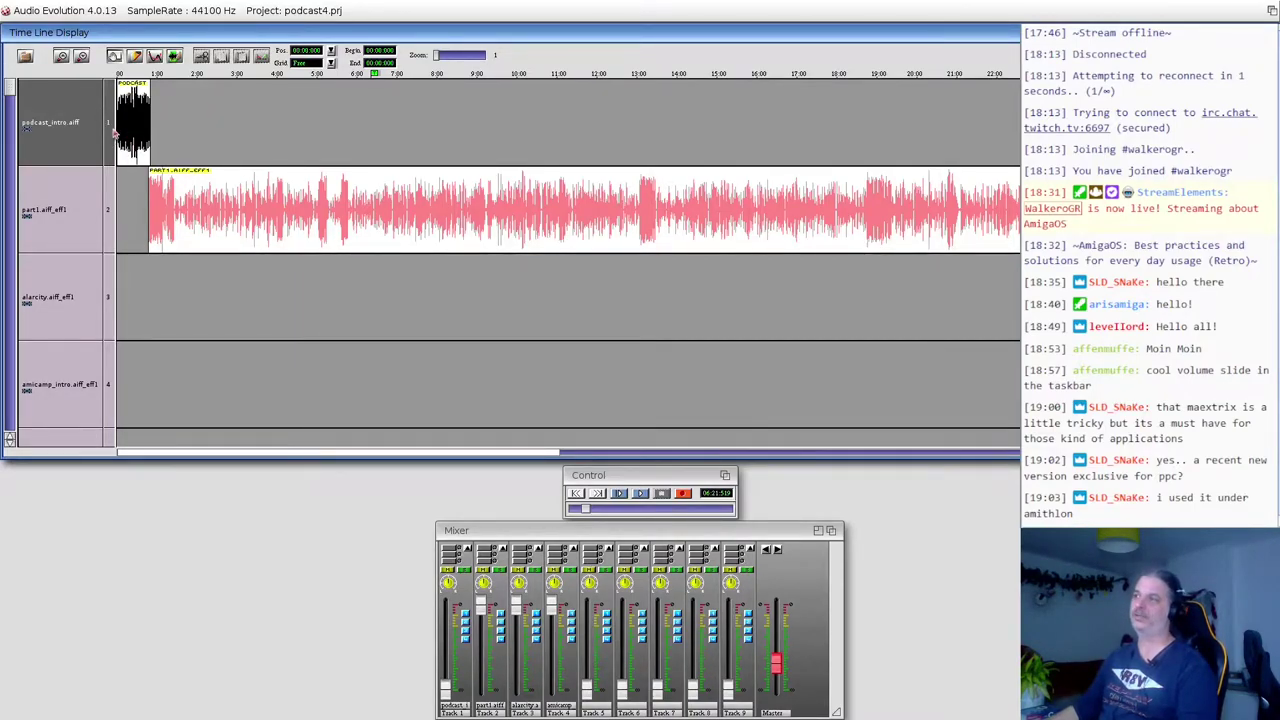
# - Play the podcast4 project briefly from its current position and again from the beginning of the timeline, stopping each playback
pyautogui.click(641, 494)
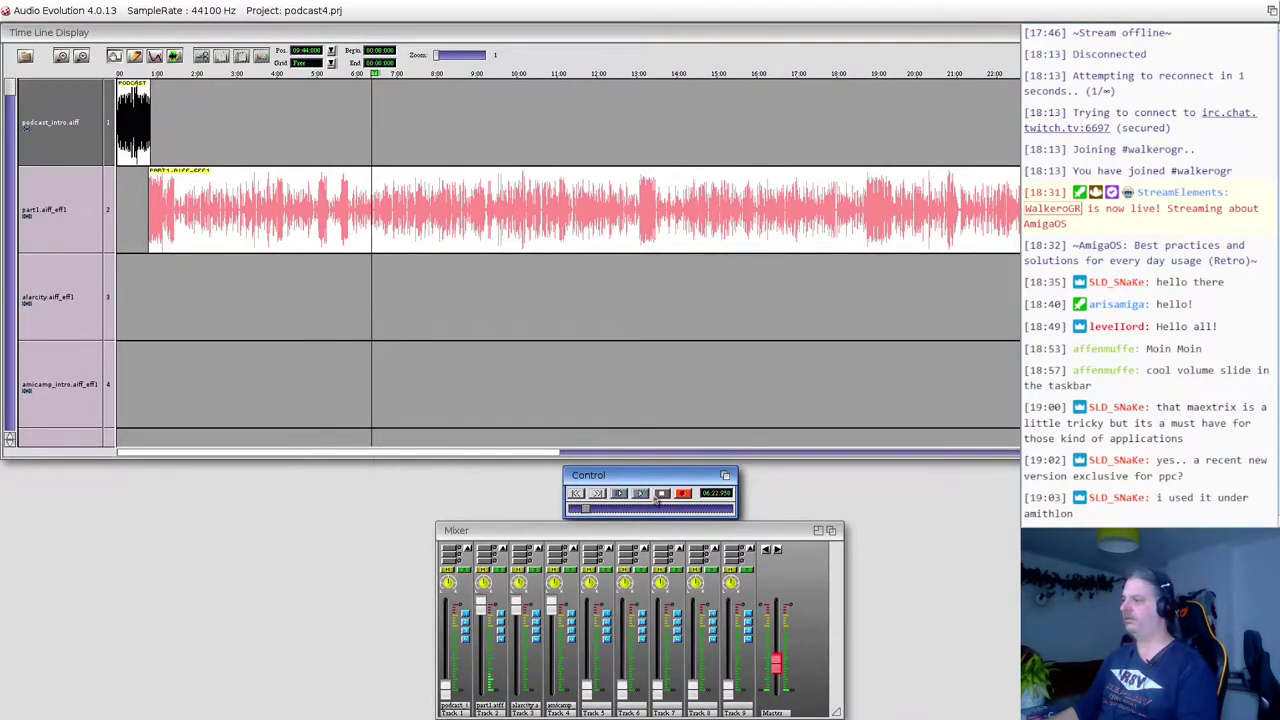
pyautogui.click(662, 494)
pyautogui.click(124, 75)
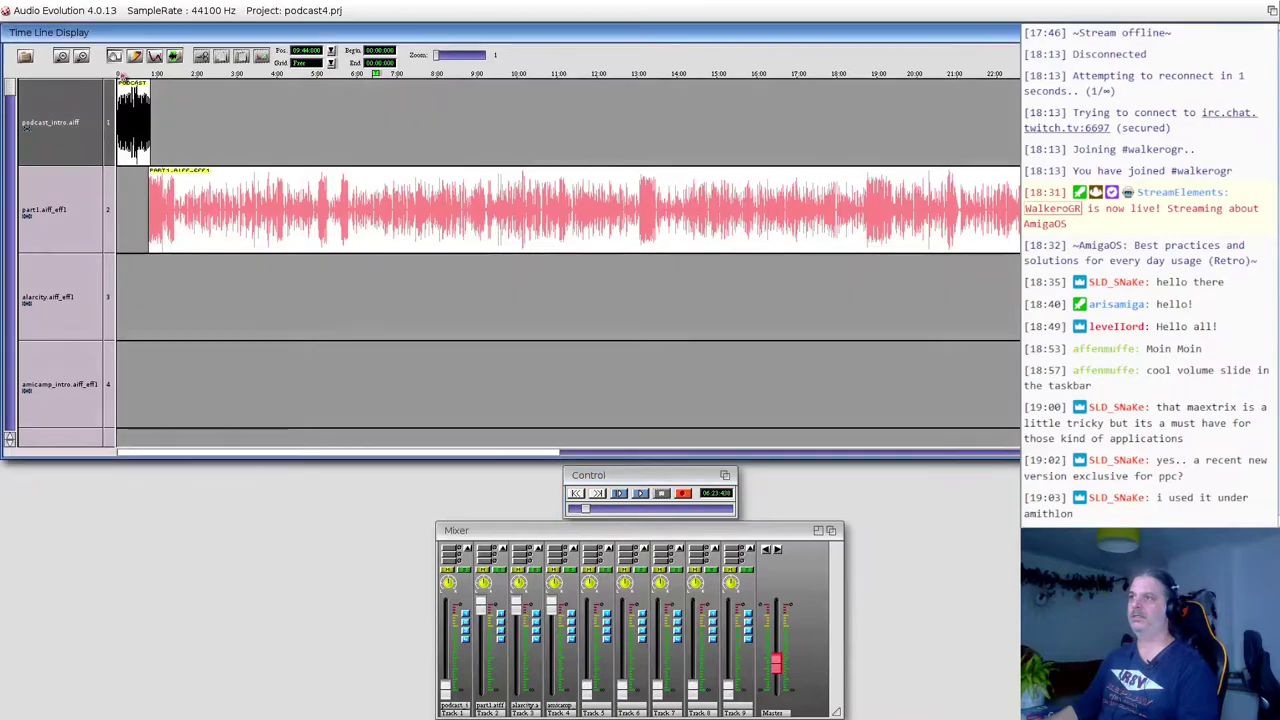
pyautogui.click(619, 494)
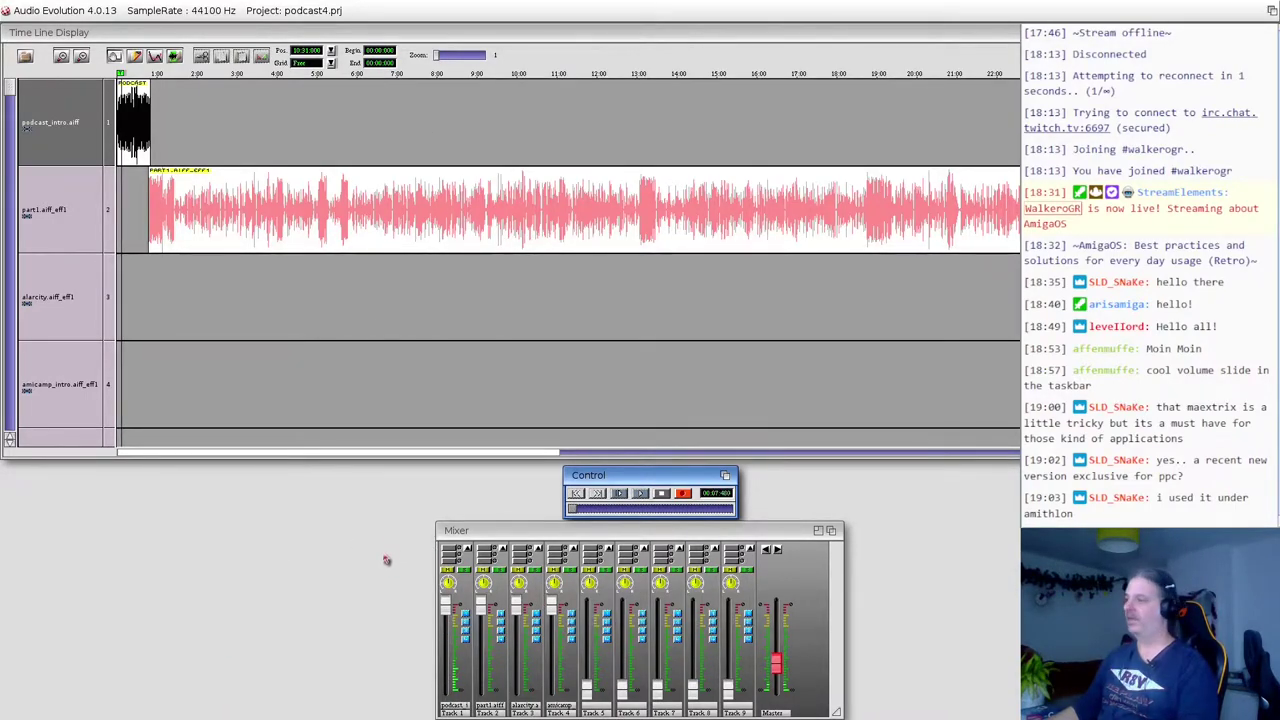
pyautogui.click(661, 494)
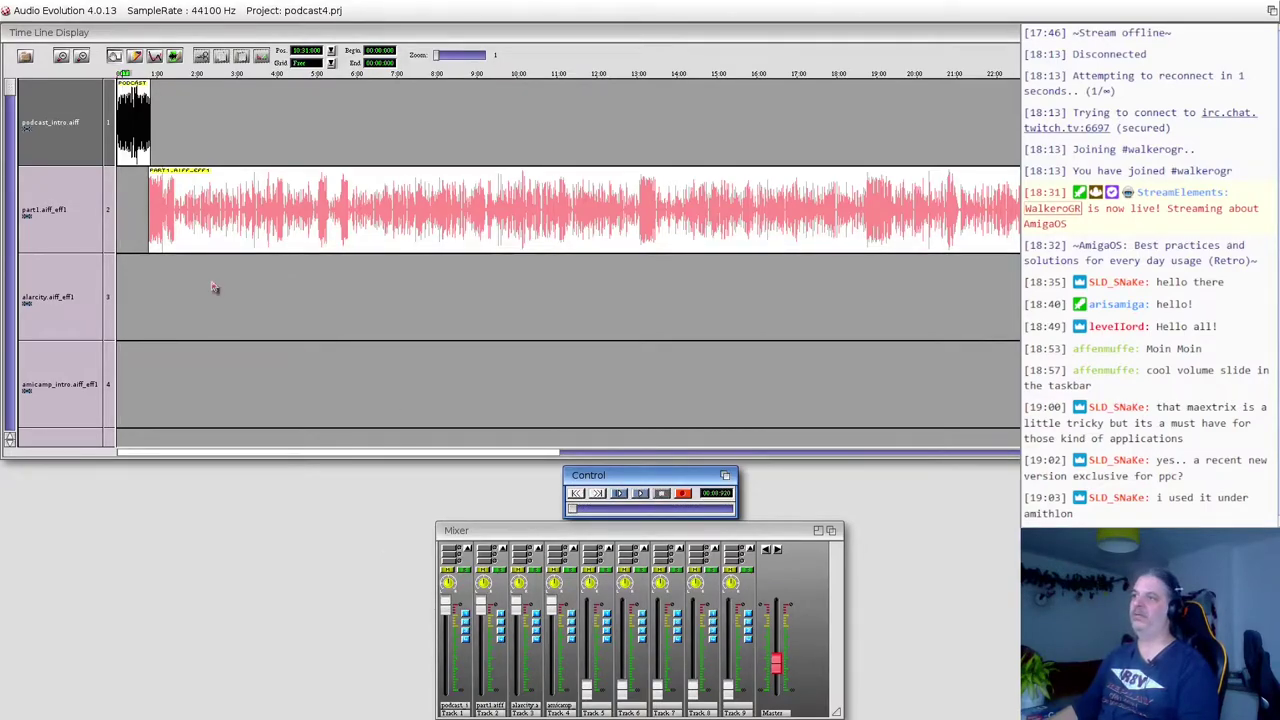
# - Place the playhead at 2:28 and look over the clips further along the timeline, returning to its beginning
pyautogui.click(219, 76)
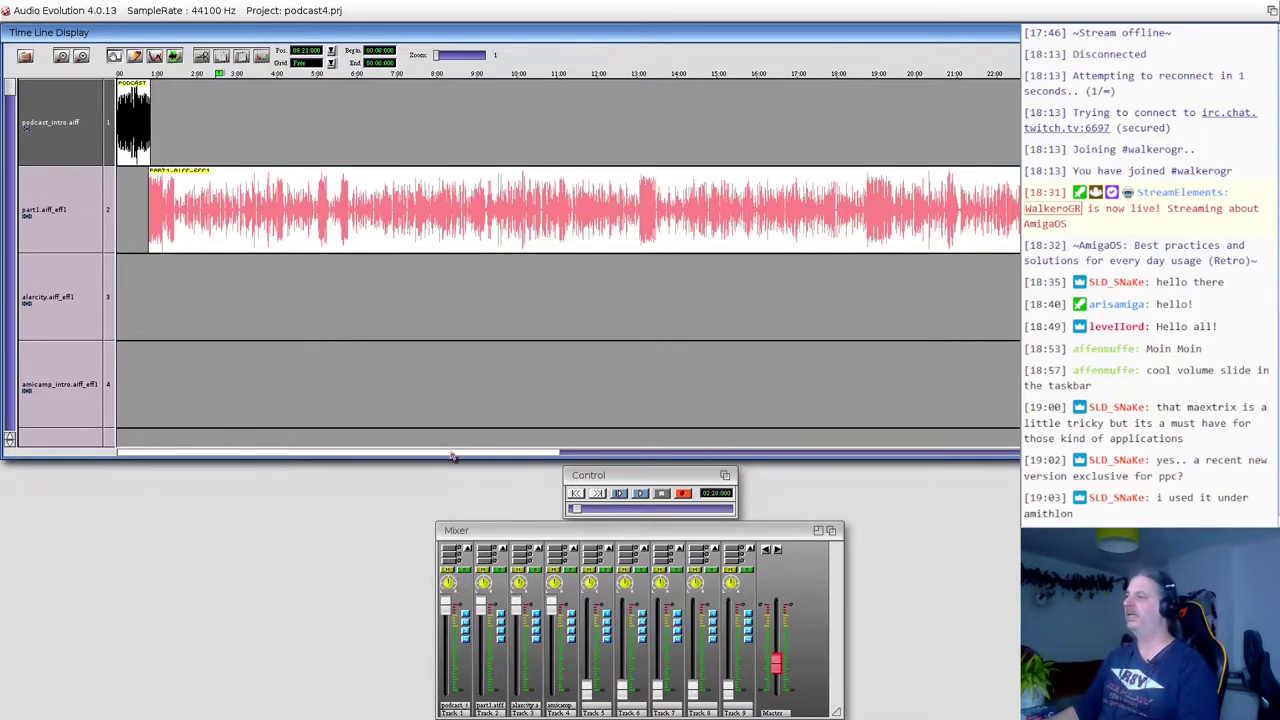
pyautogui.moveTo(452, 456); pyautogui.dragTo(905, 456)
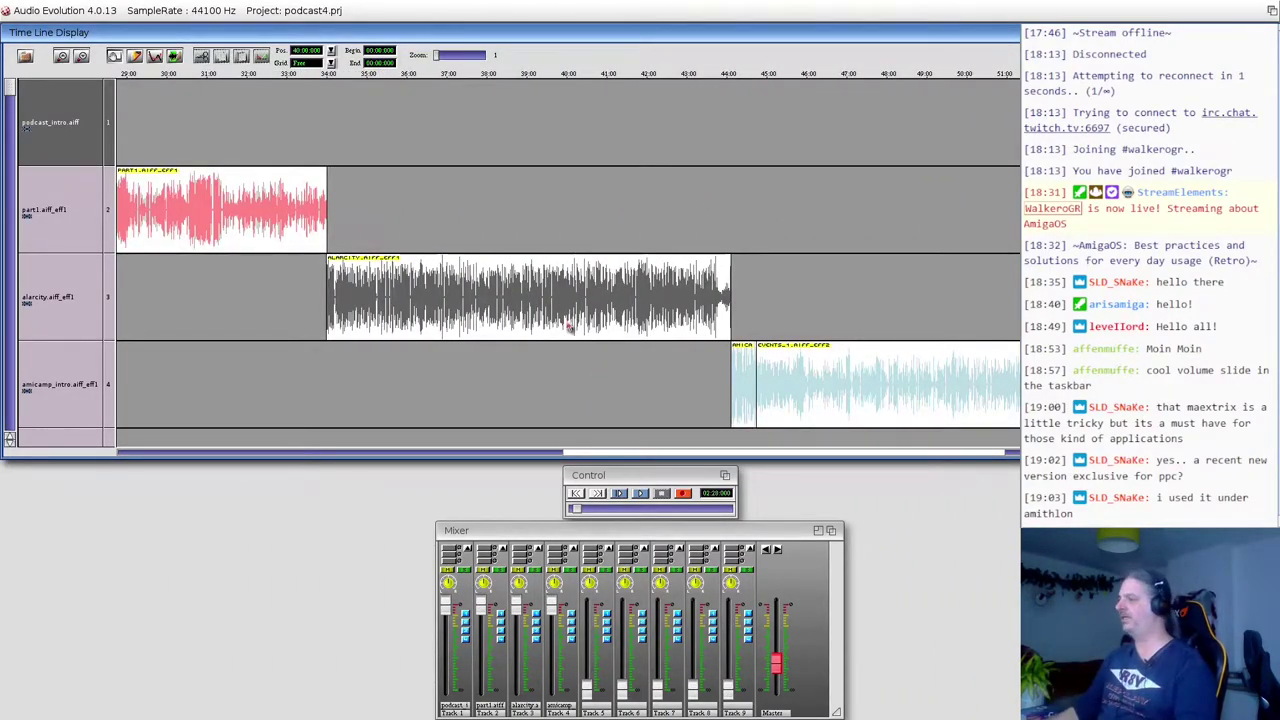
pyautogui.moveTo(905, 456); pyautogui.dragTo(295, 452)
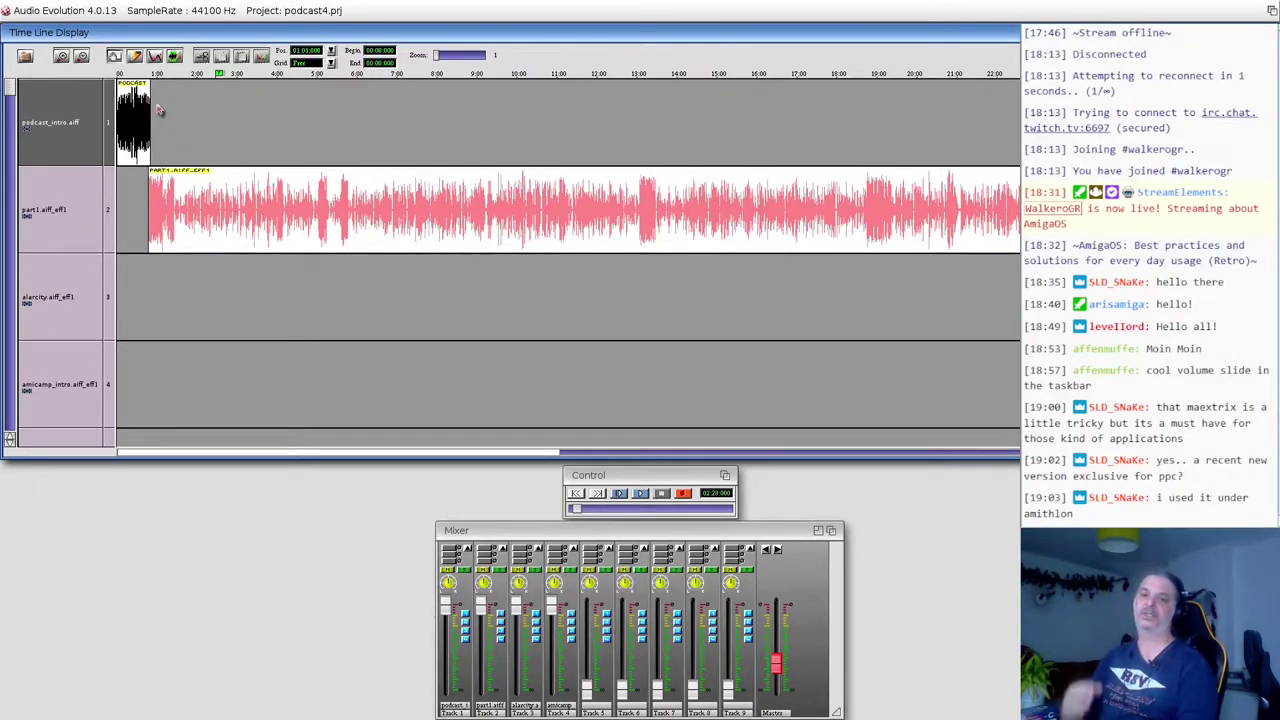
pyautogui.rightClick(14, 8)
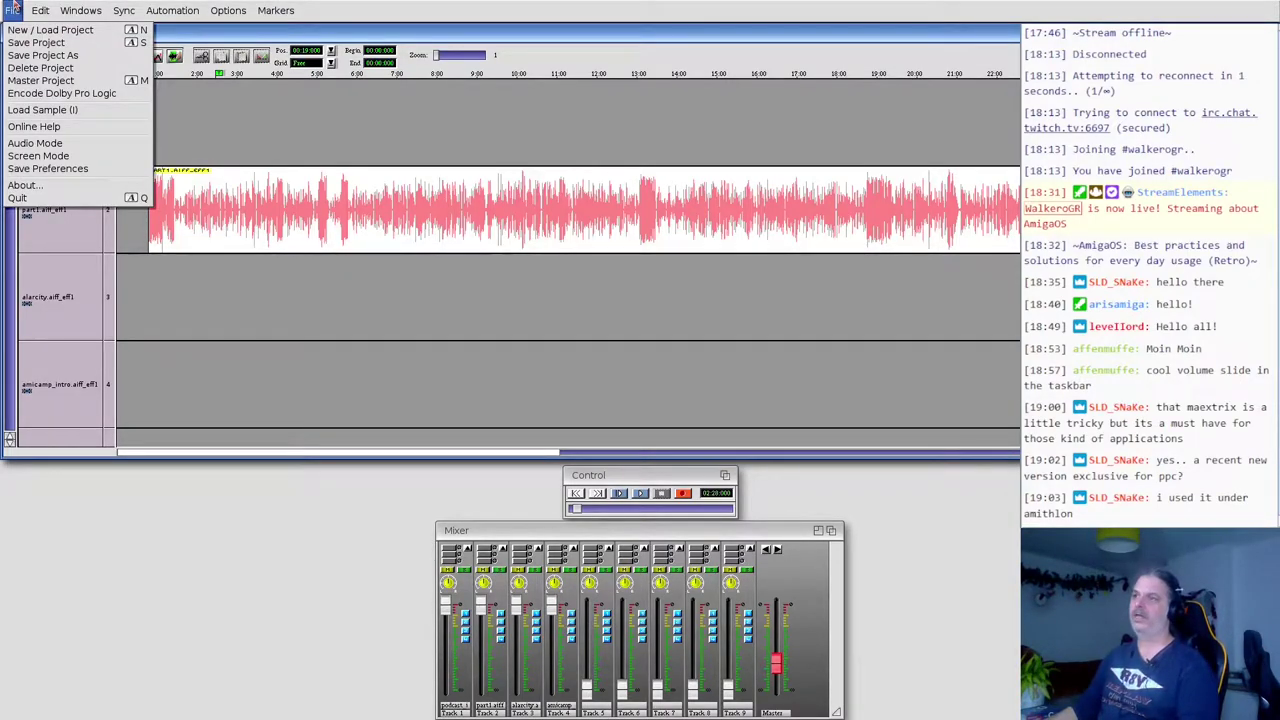
pyautogui.moveTo(38, 8)
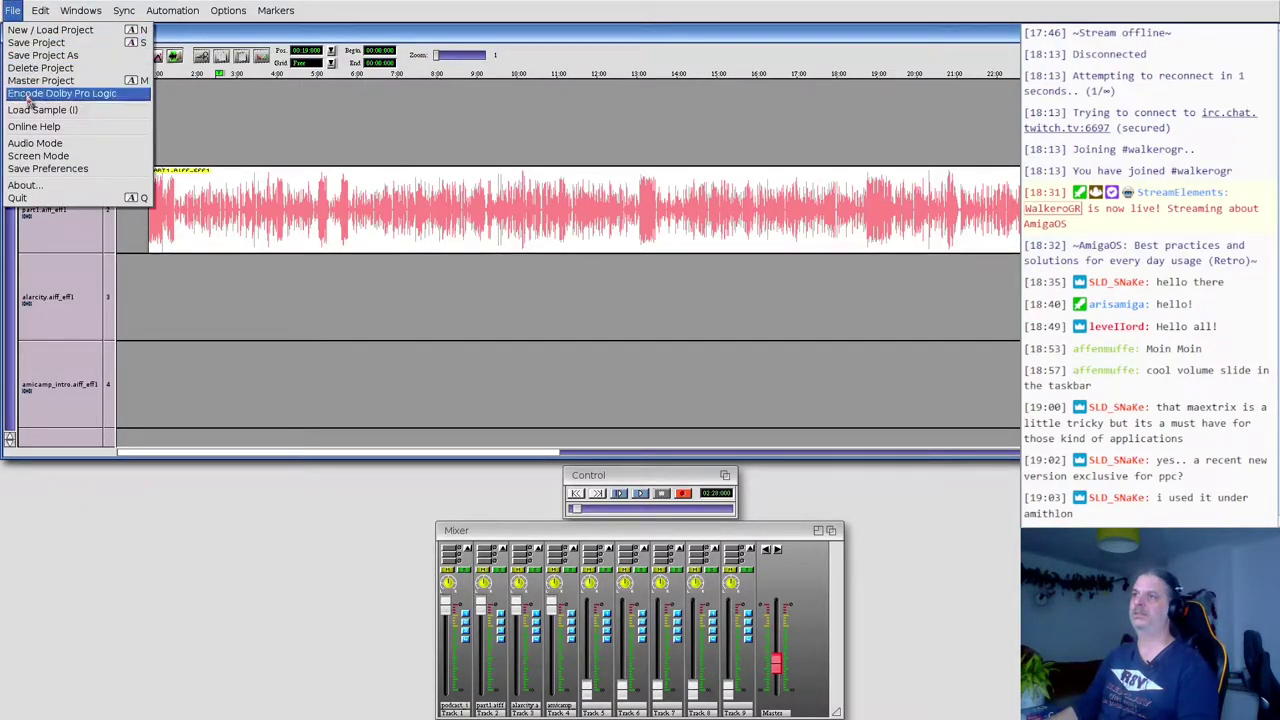
pyautogui.moveTo(133, 8)
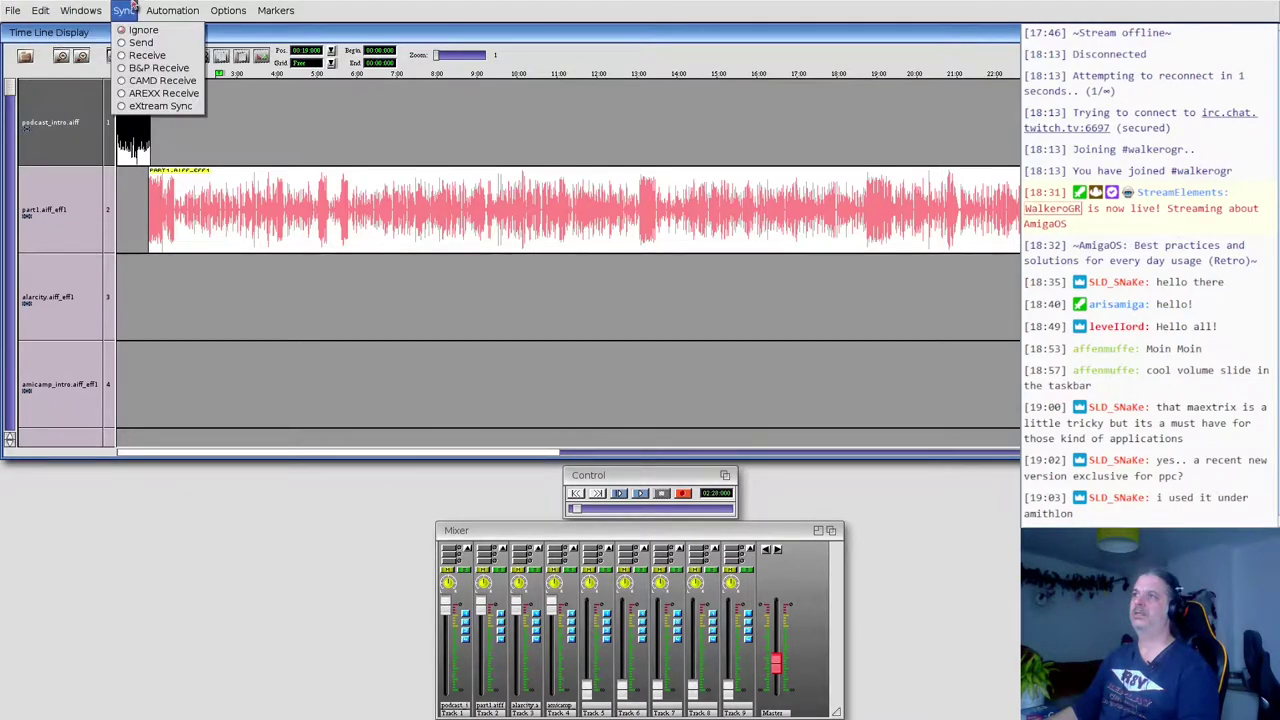
pyautogui.moveTo(217, 6)
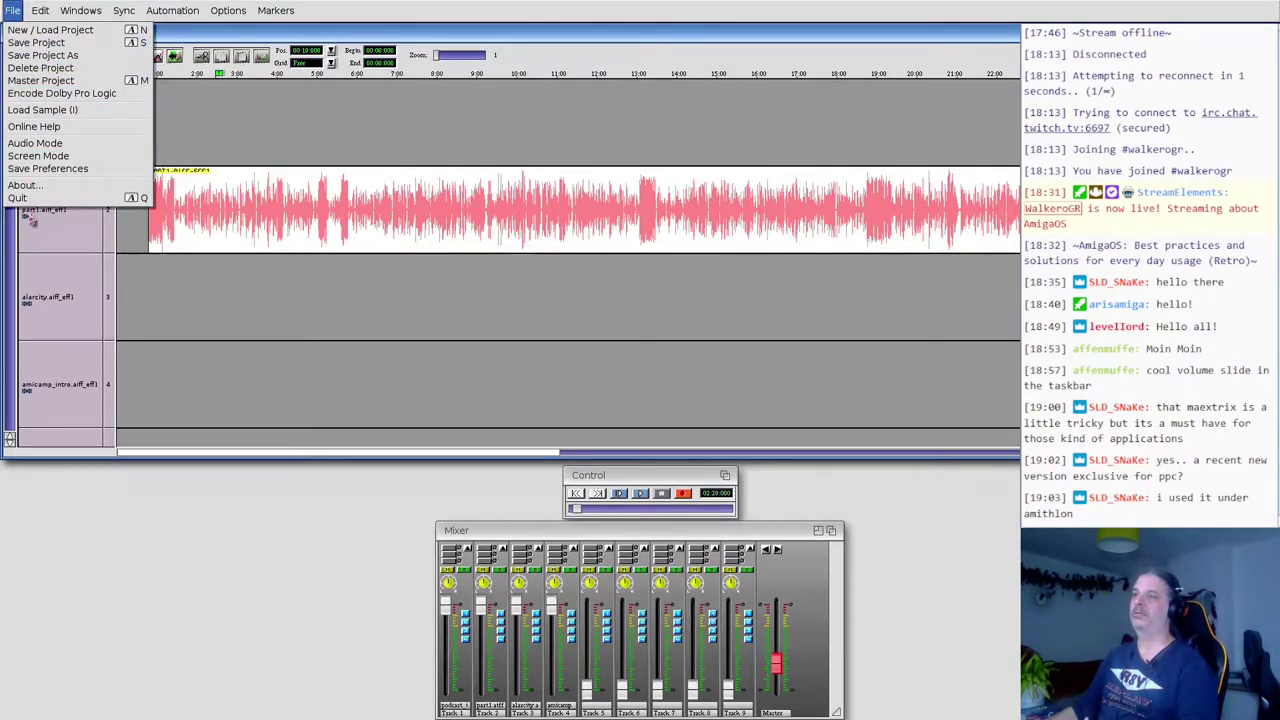
pyautogui.click(66, 630)
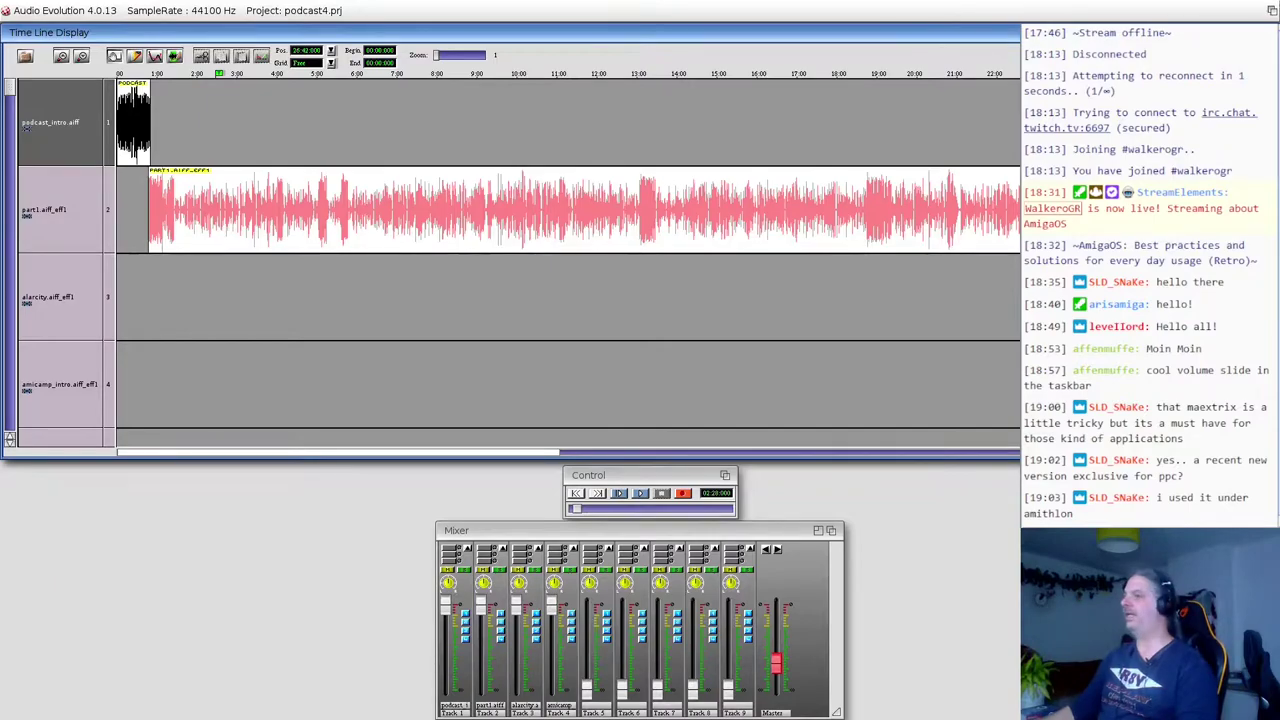
# - Switch to the Workbench screen, open the AmiSoundED drawer, and switch back to Audio Evolution
pyautogui.click(1272, 10)
pyautogui.doubleClick(213, 346)
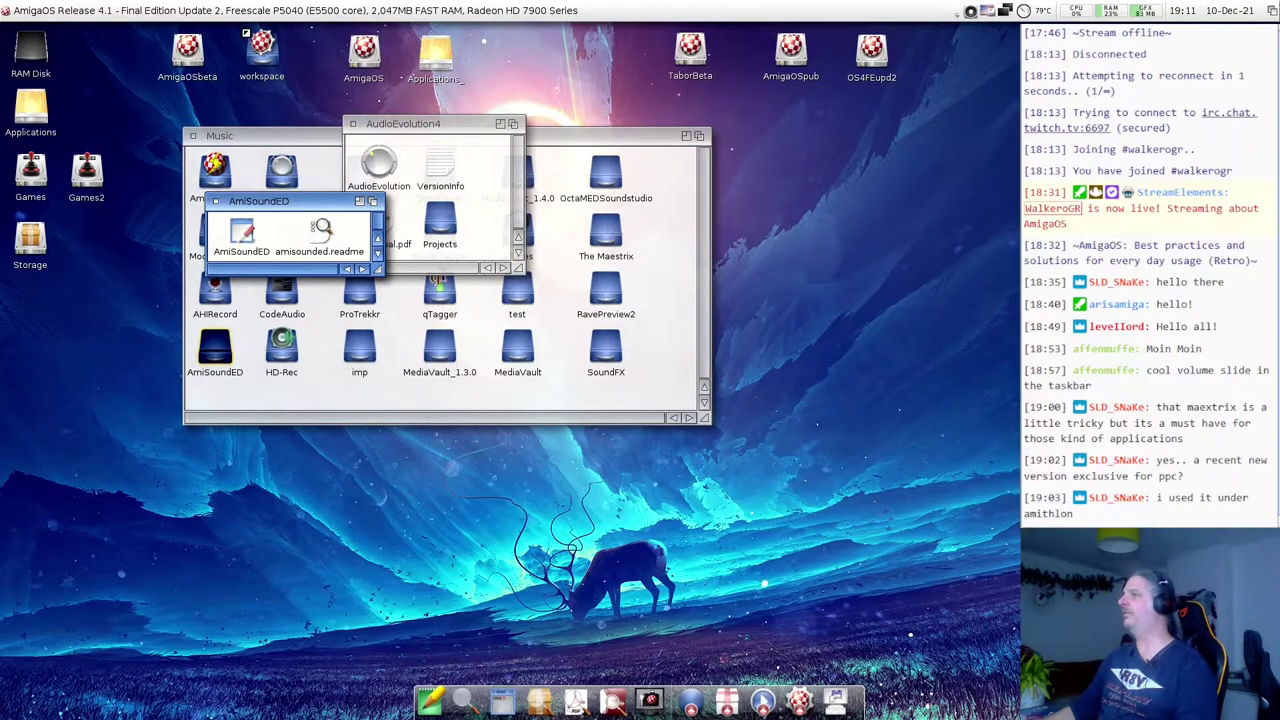
pyautogui.click(1272, 10)
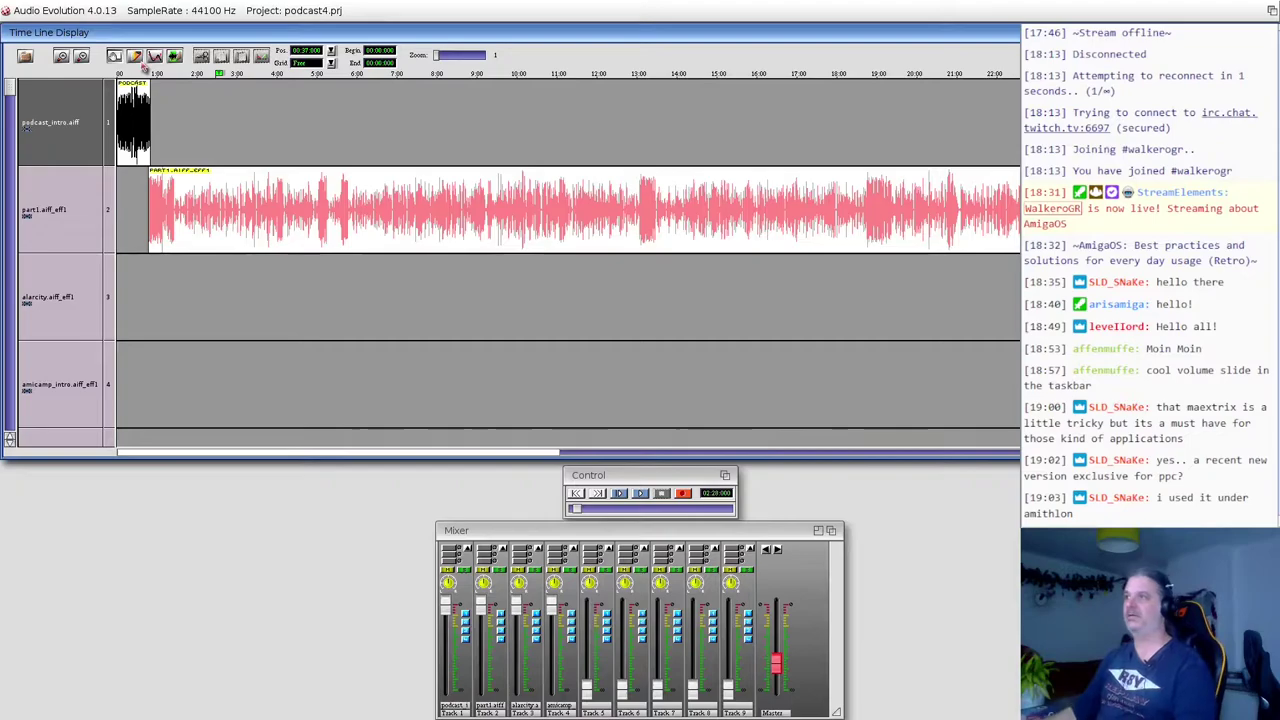
# - Display the automation curves on the tracks and examine them along the timeline at zoom 16, including the end of podcast_intro
pyautogui.click(155, 58)
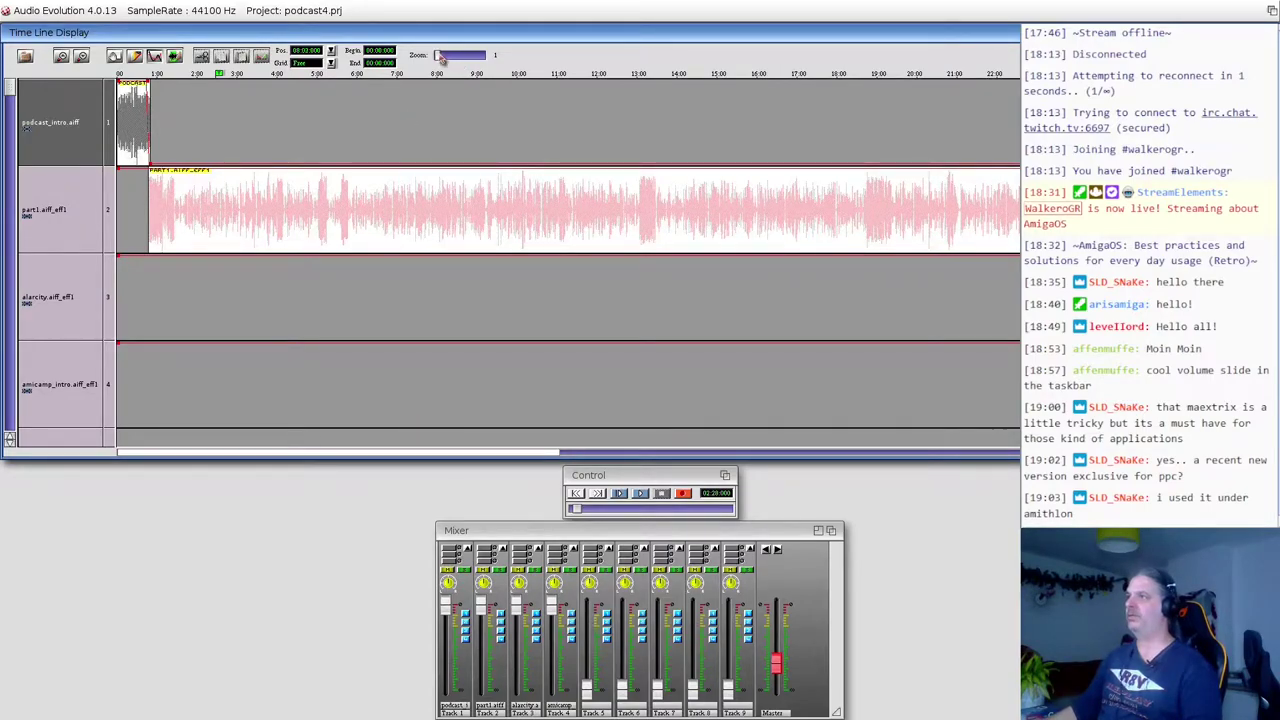
pyautogui.moveTo(442, 57); pyautogui.dragTo(460, 57)
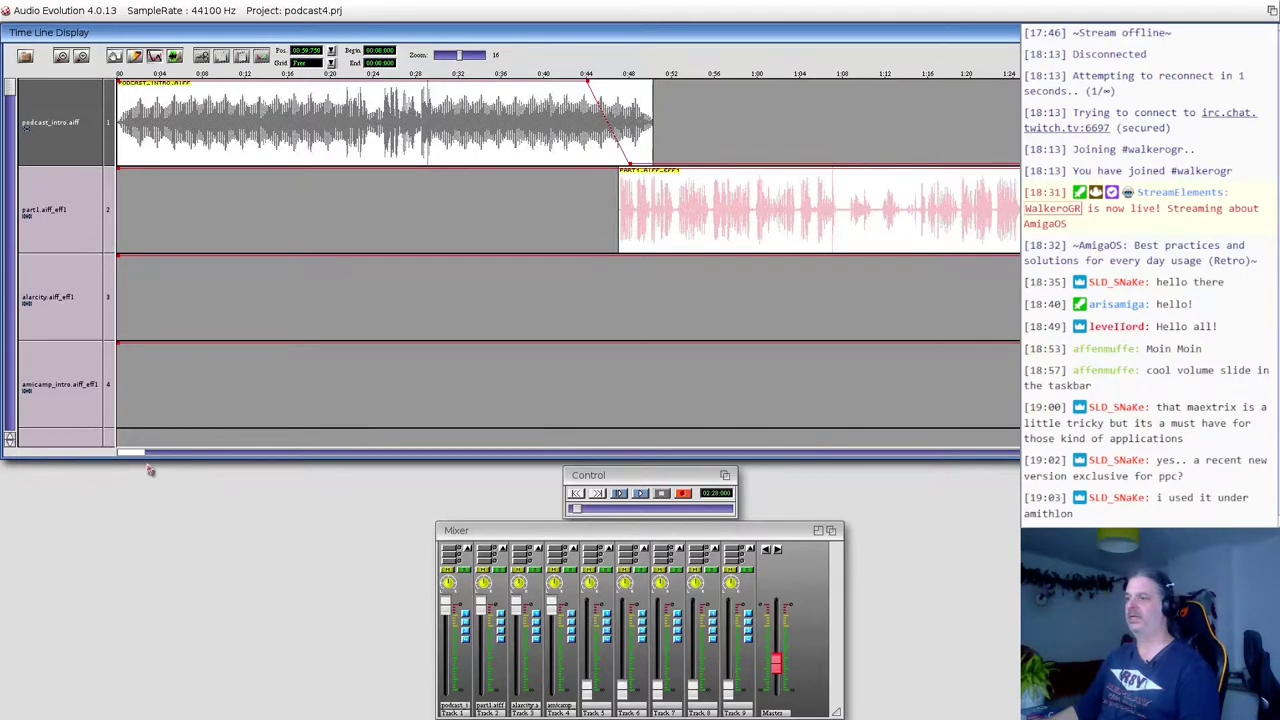
pyautogui.moveTo(135, 455); pyautogui.dragTo(1015, 455)
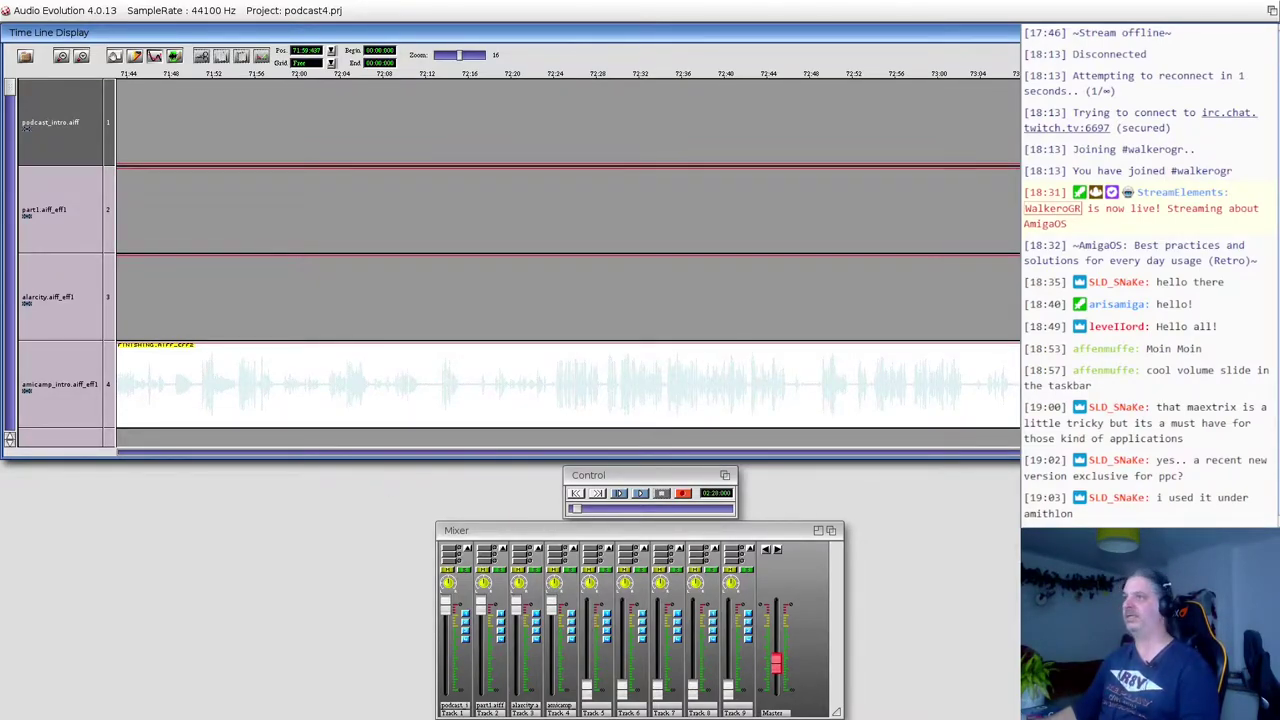
pyautogui.moveTo(655, 452); pyautogui.dragTo(68, 438)
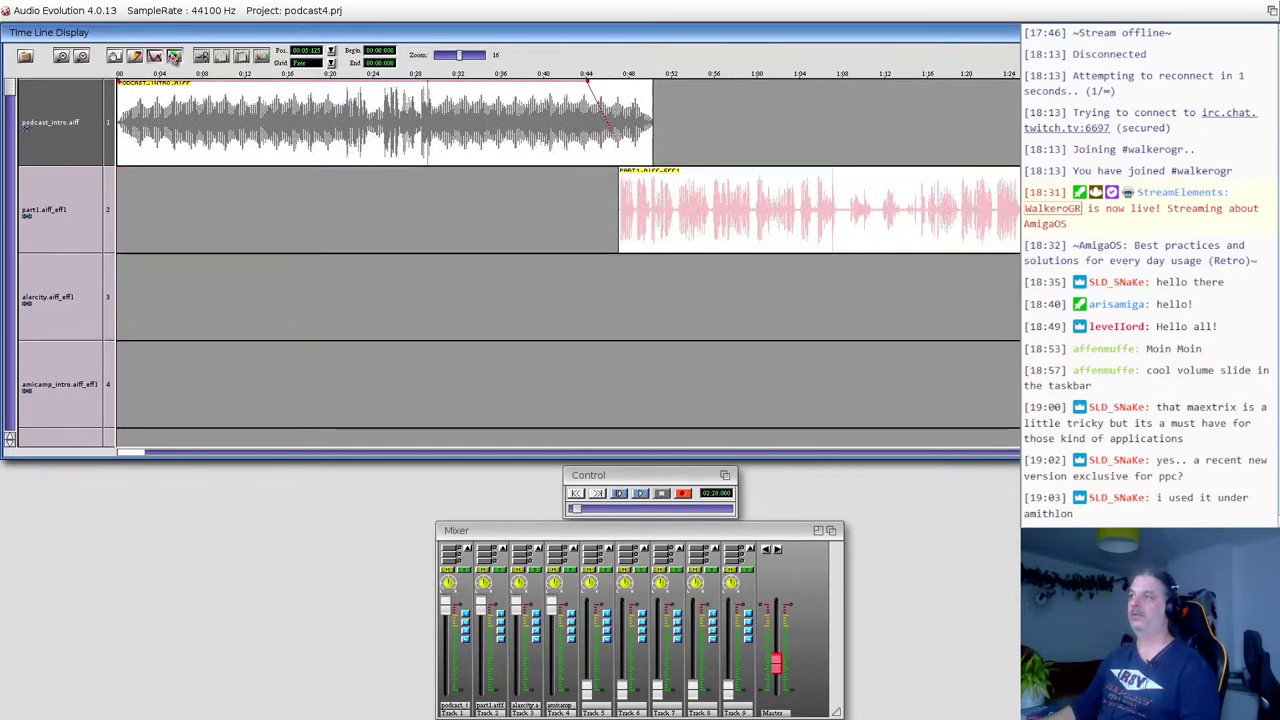
# - Mark a range start near 0:04 in the podcast_intro clip, and split the clip at about 0:05 and 0:14
pyautogui.click(329, 126)
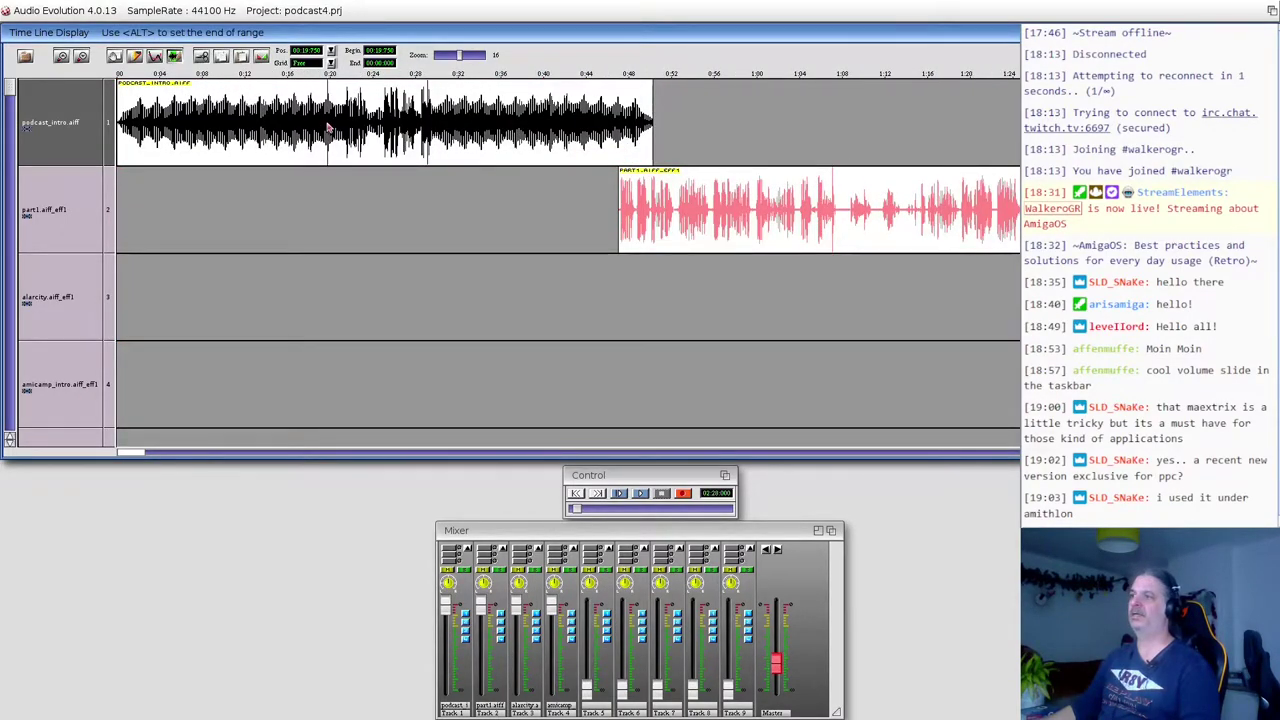
pyautogui.click(157, 118)
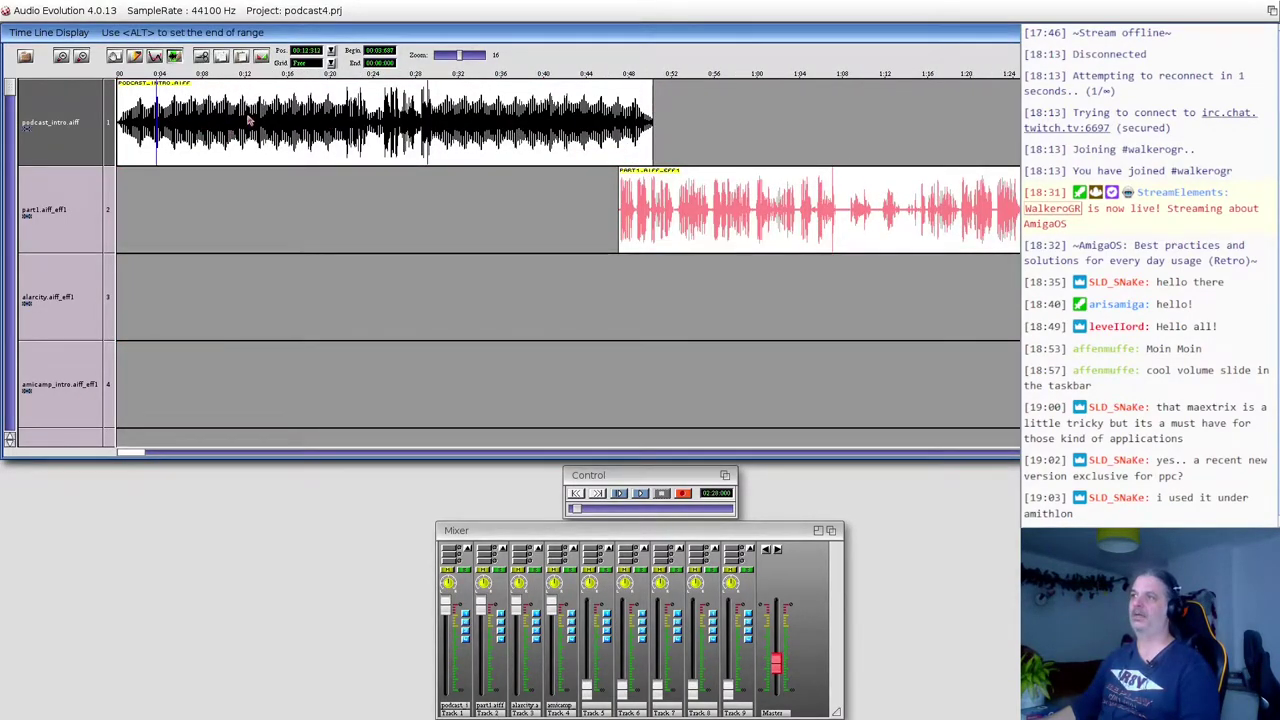
pyautogui.click(137, 57)
pyautogui.click(176, 118)
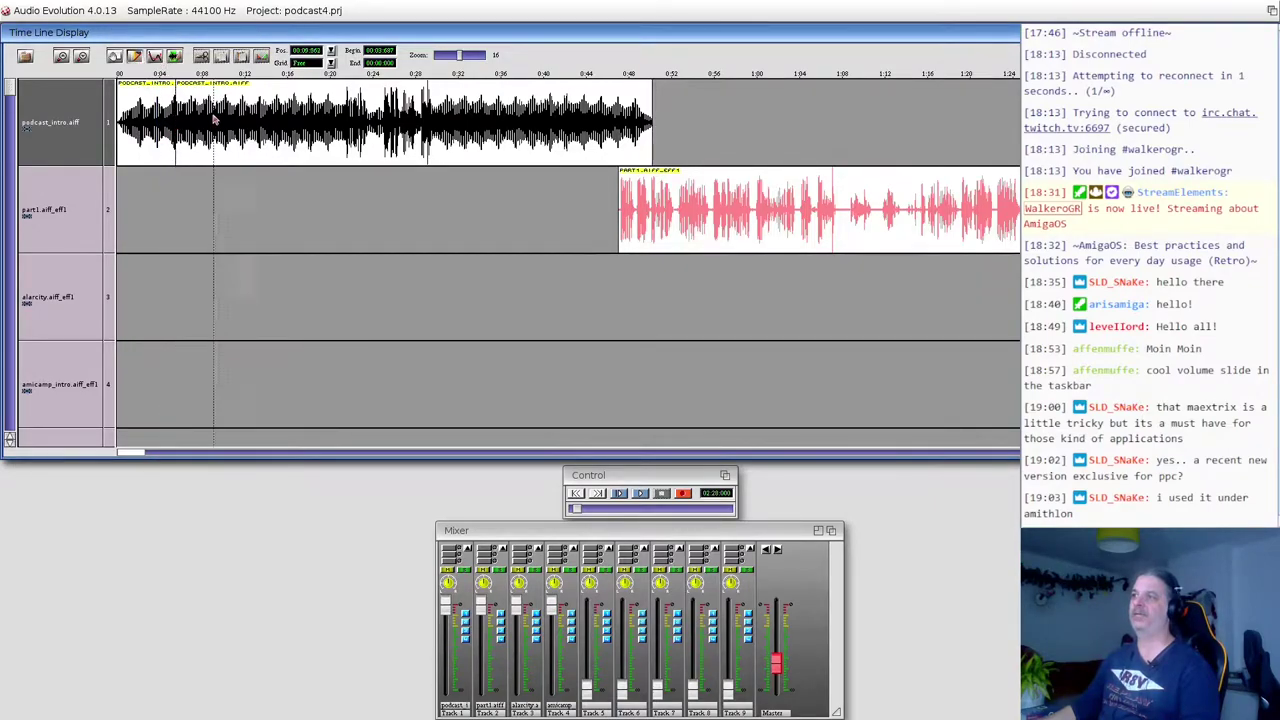
pyautogui.click(270, 118)
pyautogui.click(198, 74)
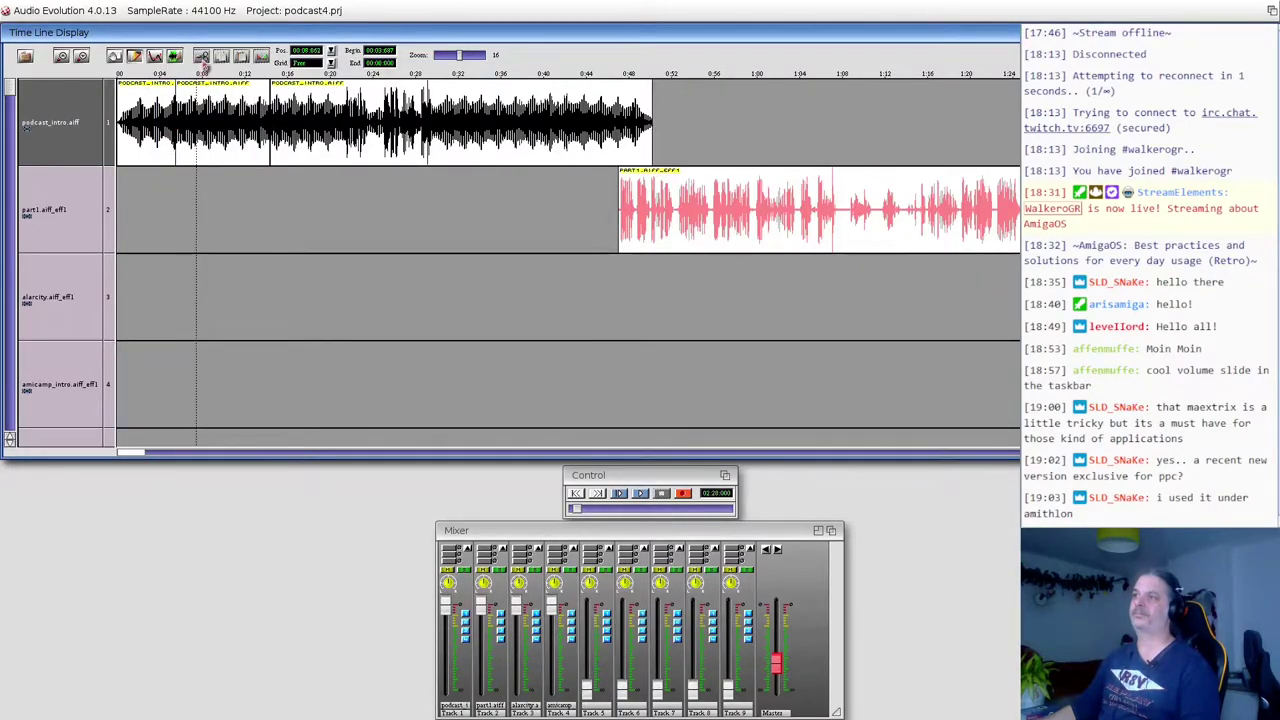
pyautogui.click(133, 74)
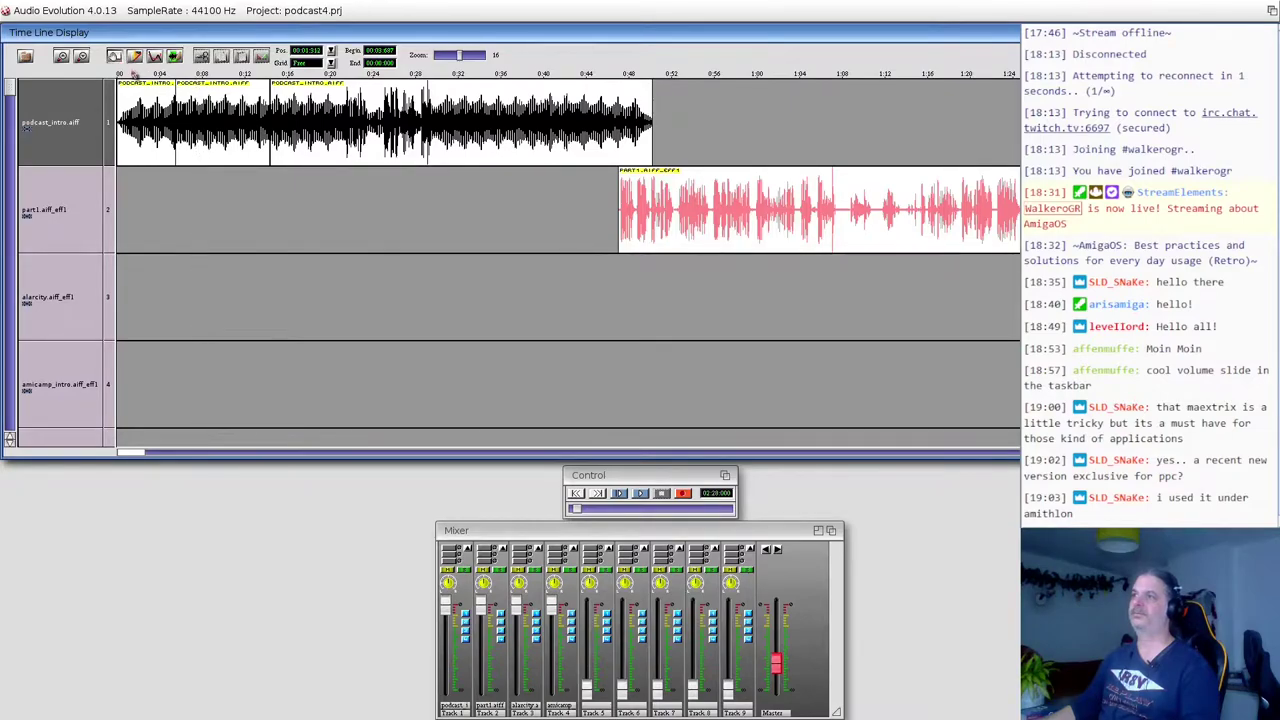
pyautogui.rightClick(103, 17)
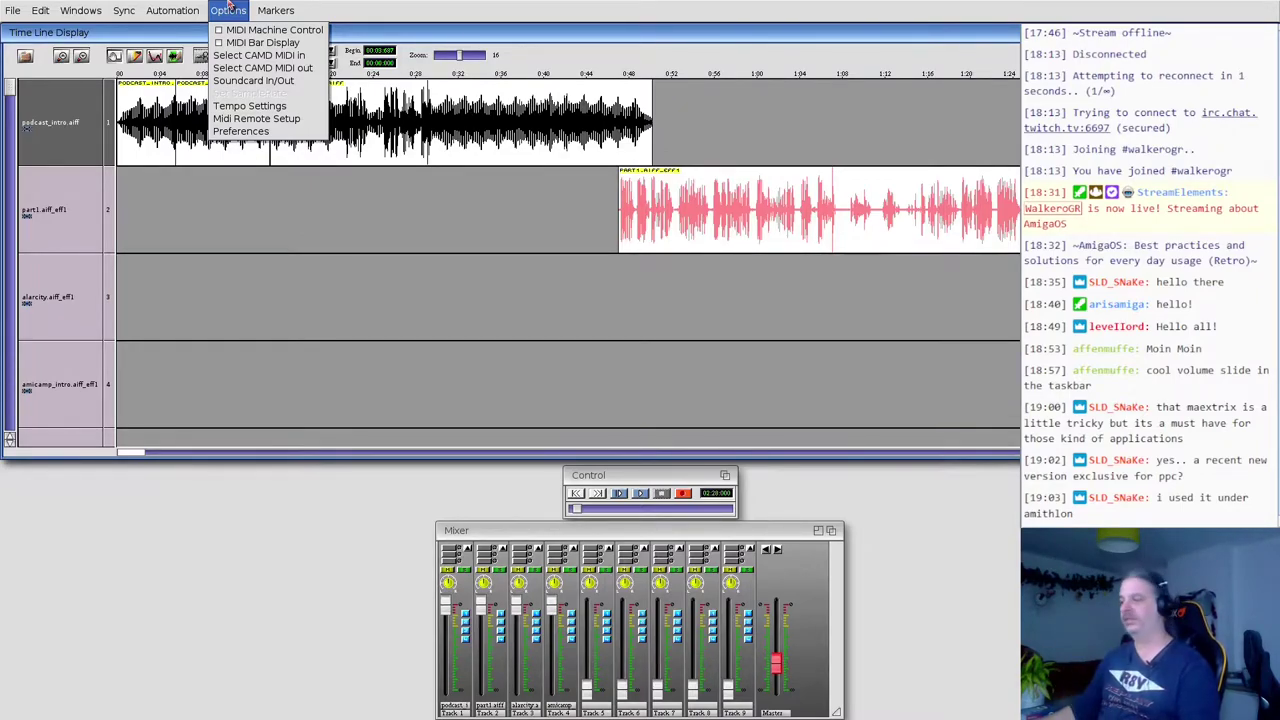
pyautogui.rightClick(228, 8)
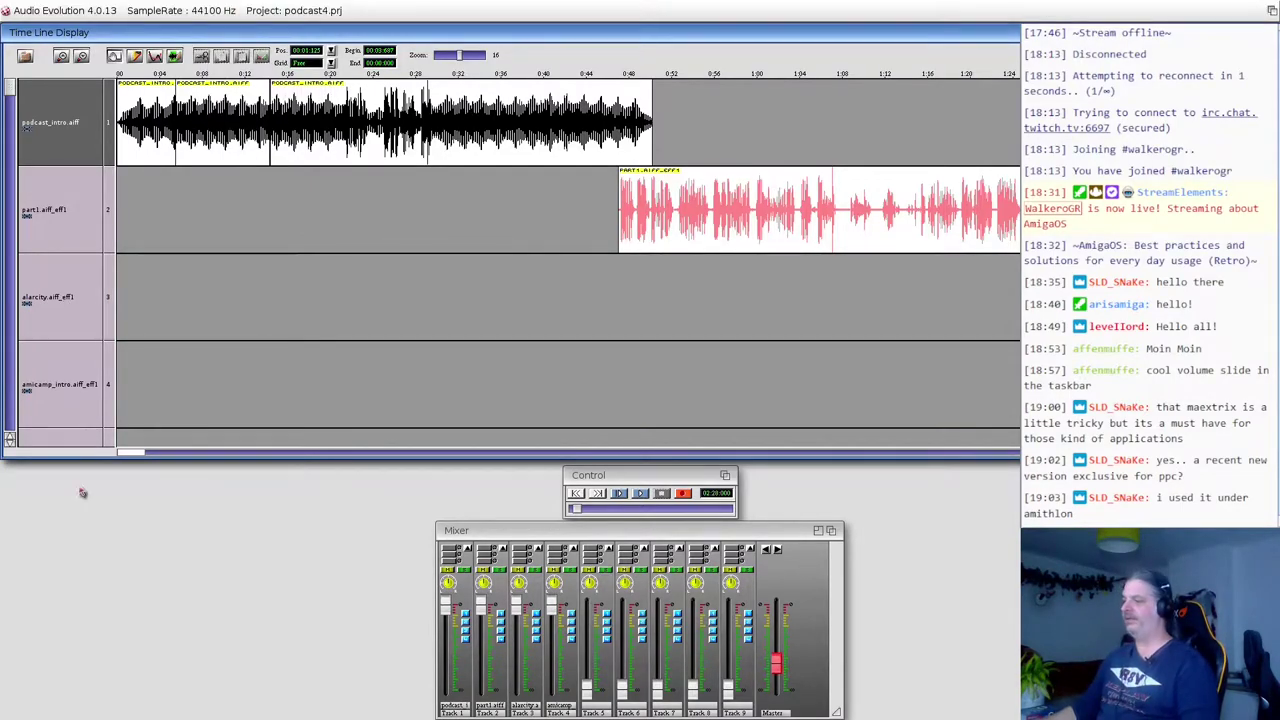
pyautogui.click(502, 536)
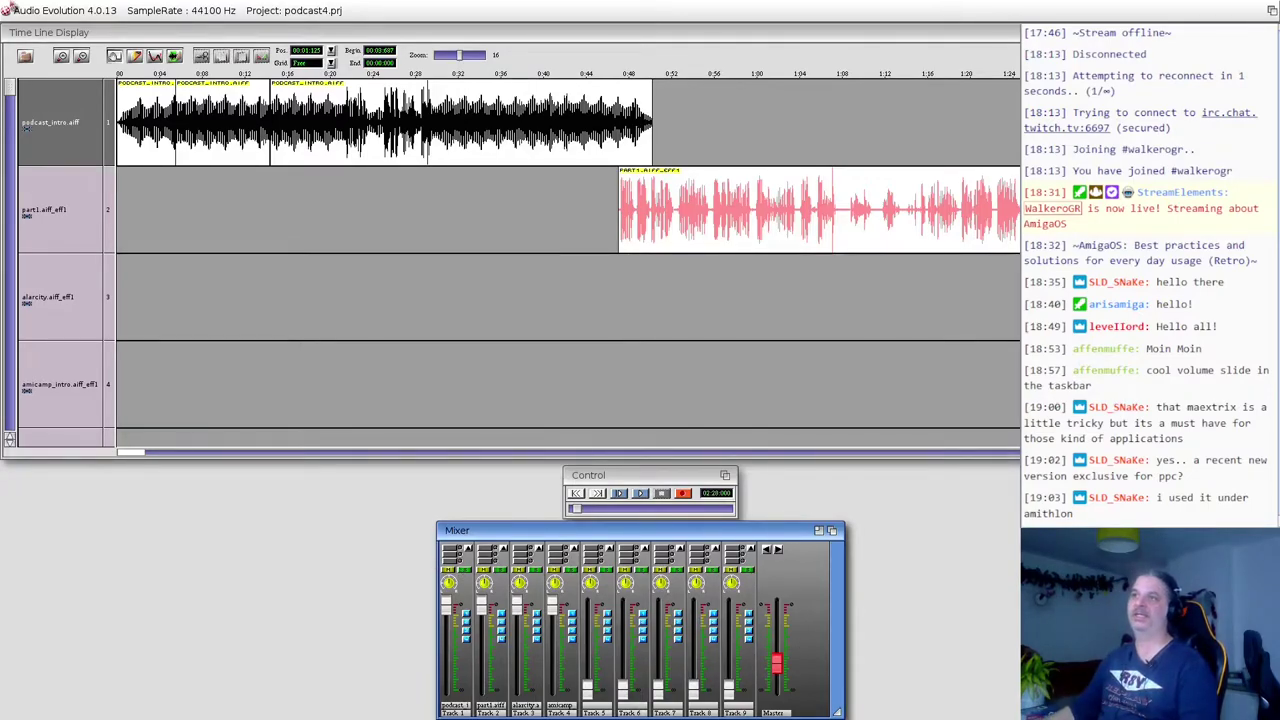
# - Quit Audio Evolution, confirming the exit, and close the AudioEvolution4 drawer on the Workbench
pyautogui.click(33, 40)
pyautogui.rightClick(18, 10)
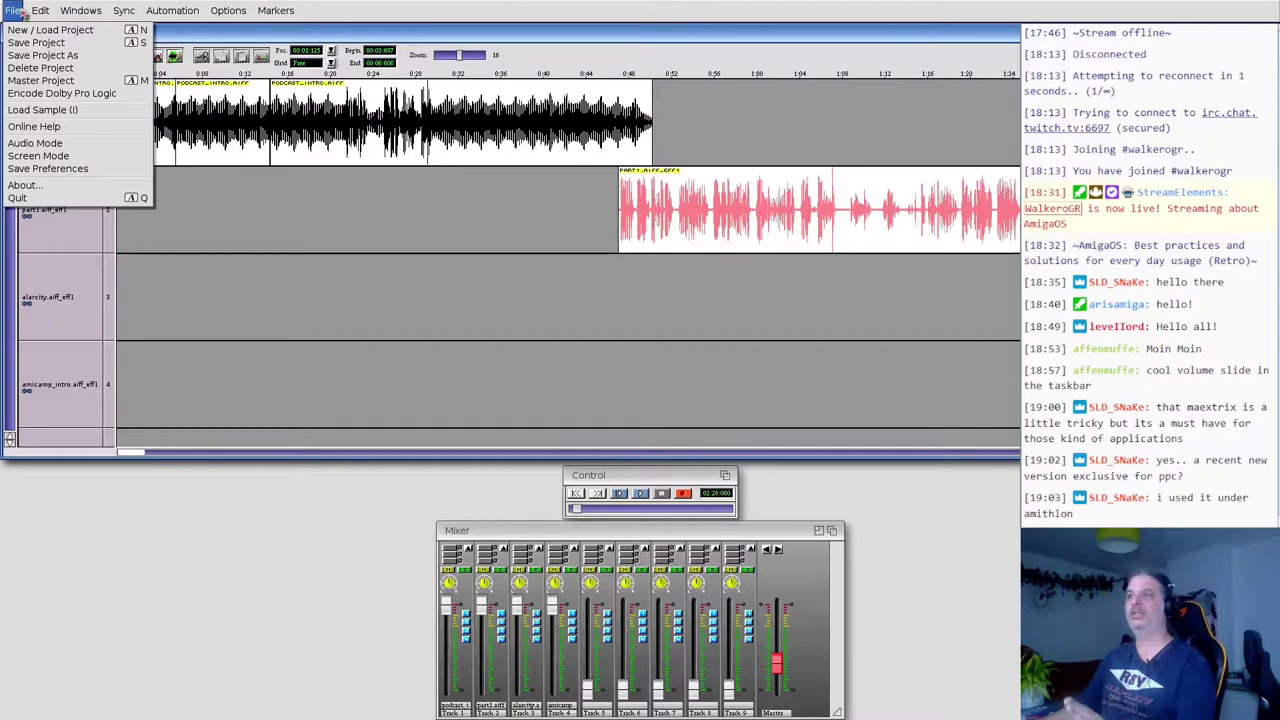
pyautogui.click(22, 198)
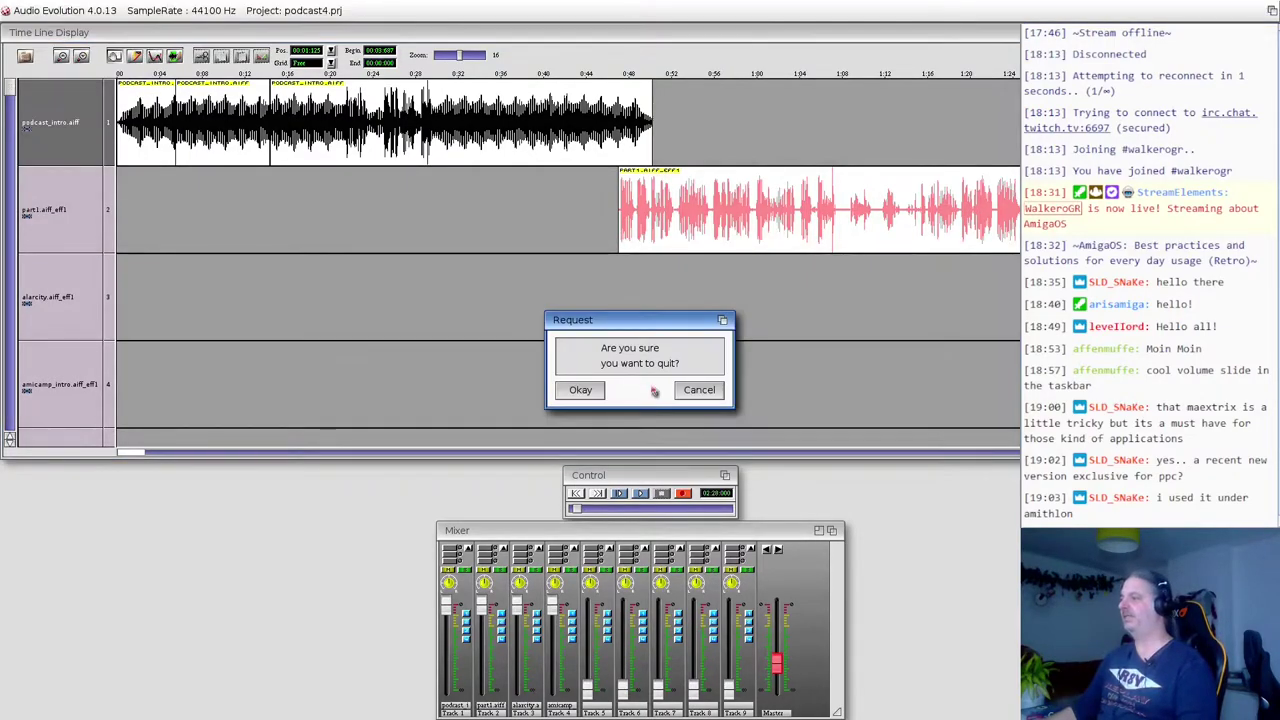
pyautogui.click(580, 393)
pyautogui.click(216, 202)
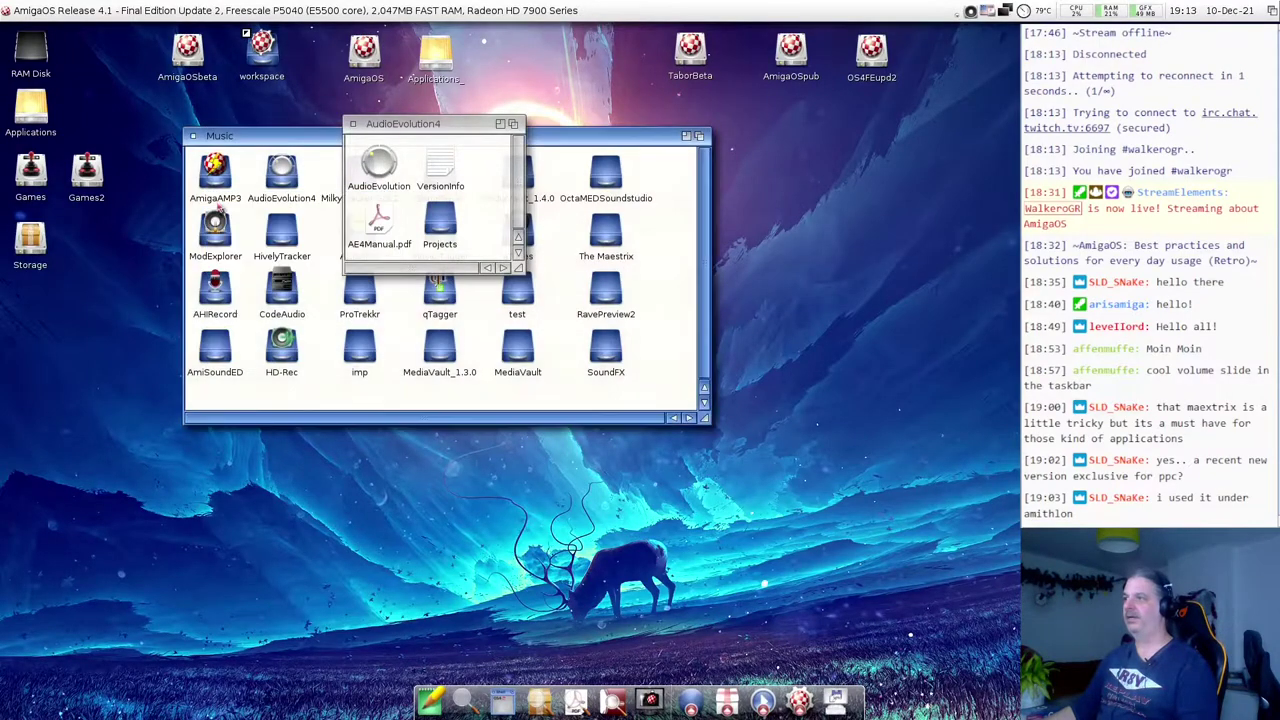
pyautogui.click(353, 124)
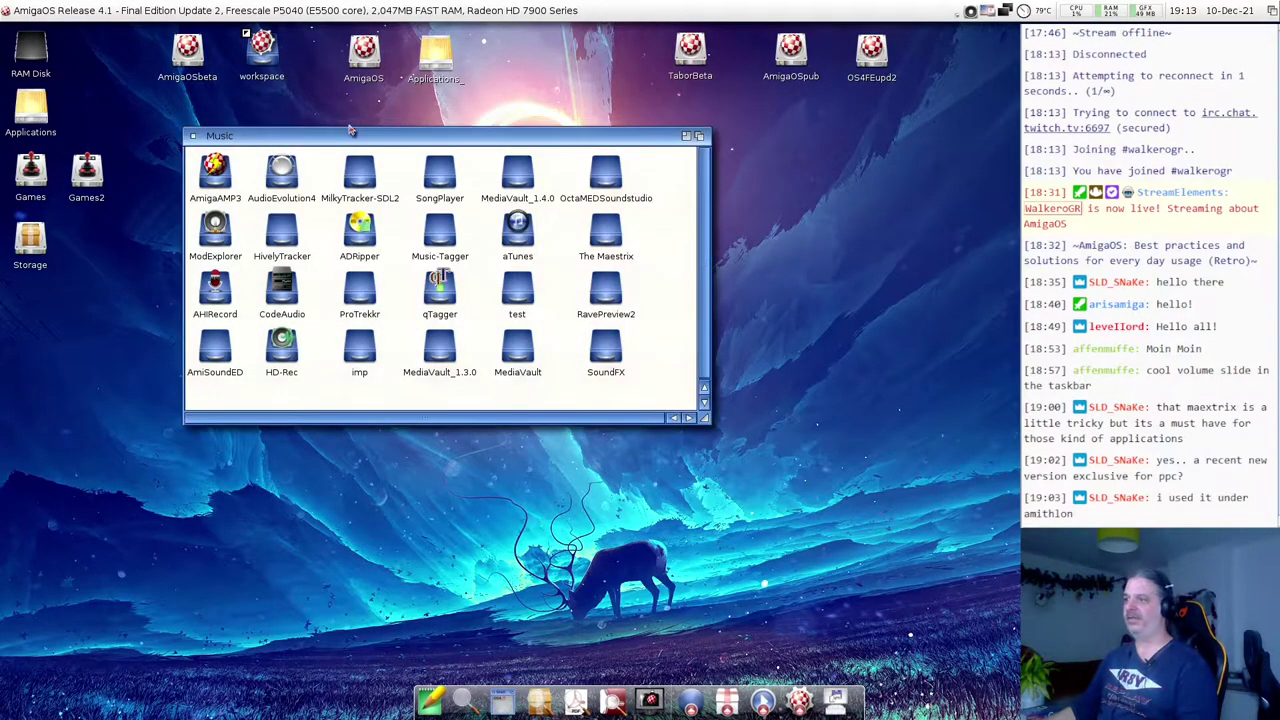
# - Launch HD-Rec_OS4 from the HD-Rec drawer and enlarge its Arranger window to fill the screen
pyautogui.doubleClick(285, 352)
pyautogui.doubleClick(283, 513)
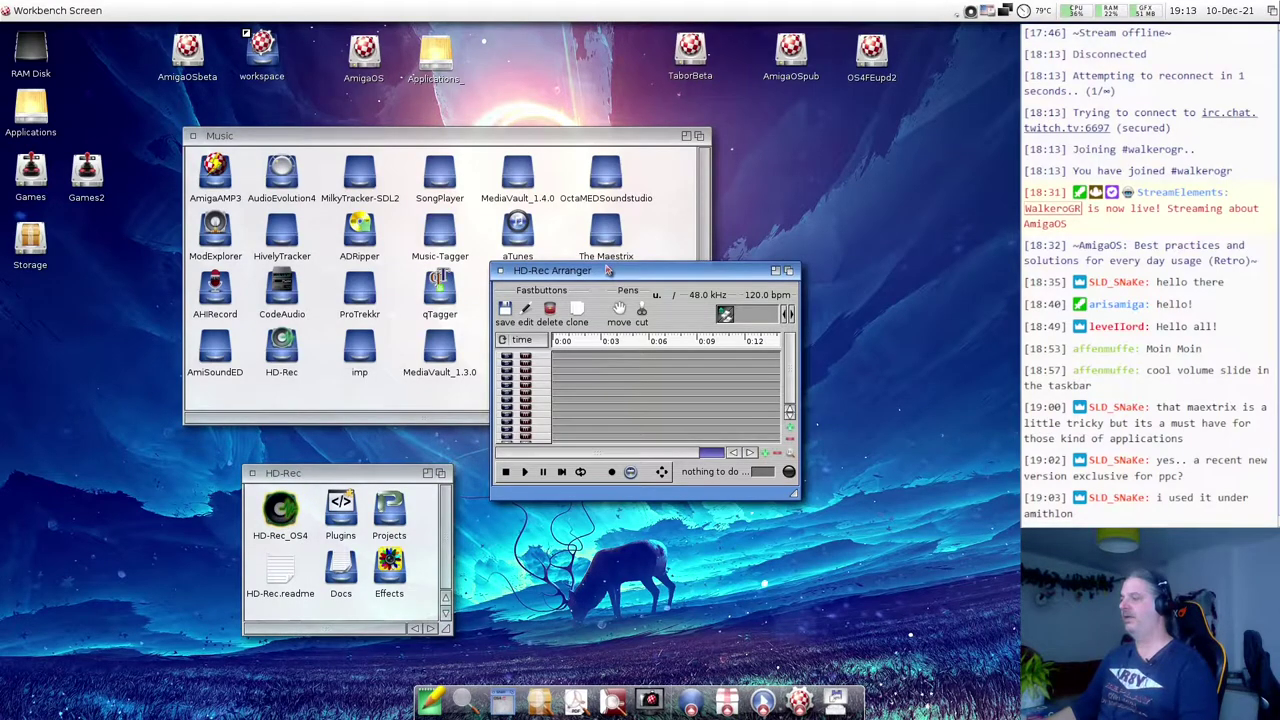
pyautogui.moveTo(607, 271); pyautogui.dragTo(117, 32)
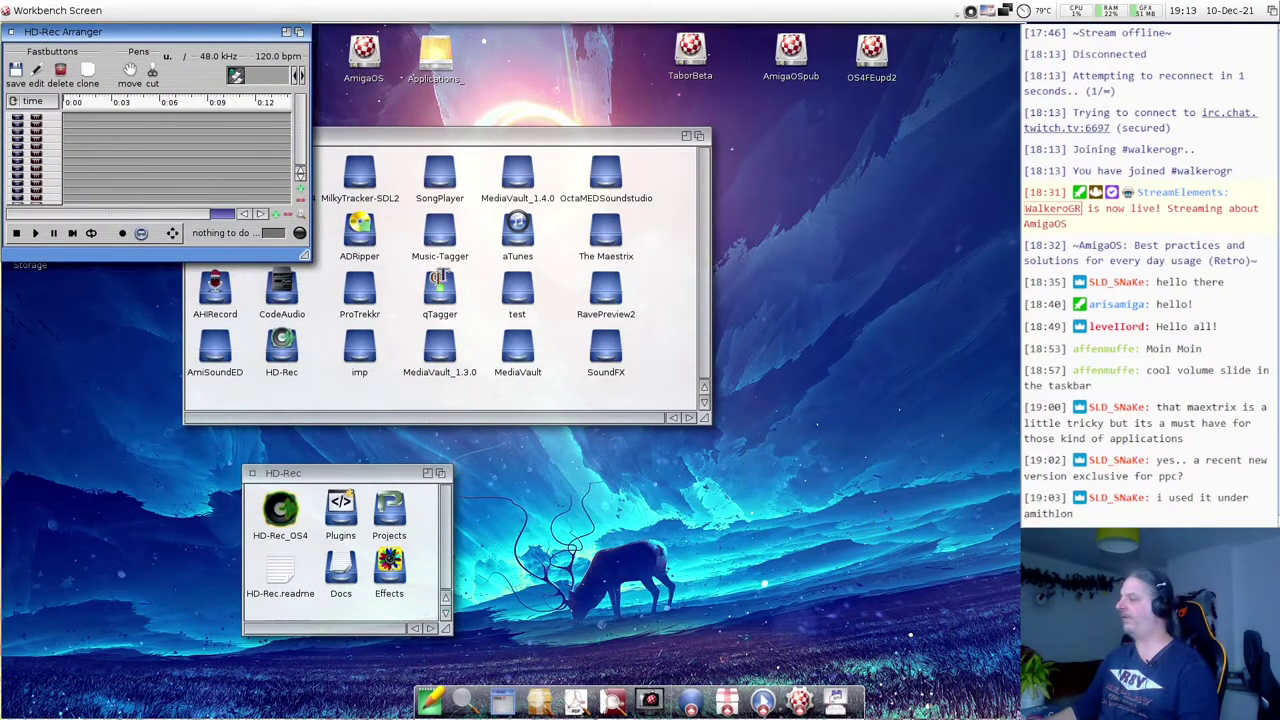
pyautogui.click(286, 31)
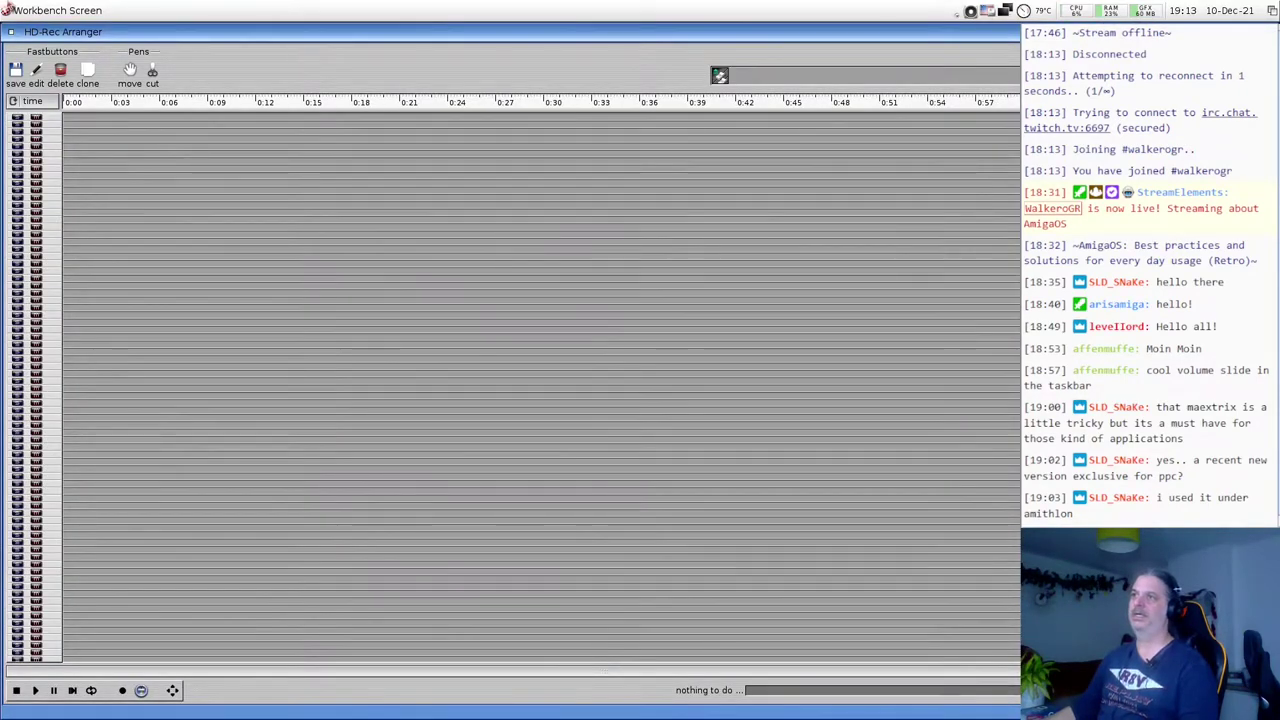
# - Load the recent project HQ_Sweeper_Demo3 and play the arrangement briefly from its beginning
pyautogui.rightClick(16, 44)
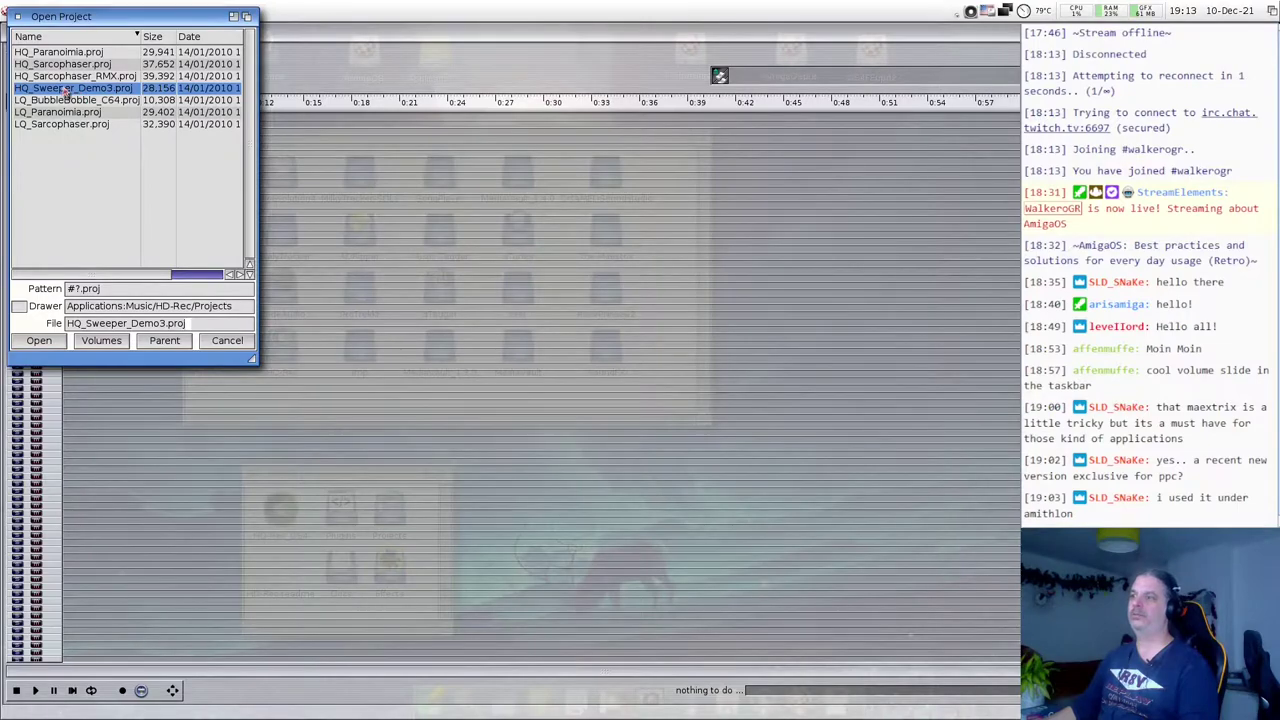
pyautogui.click(229, 344)
pyautogui.rightClick(20, 20)
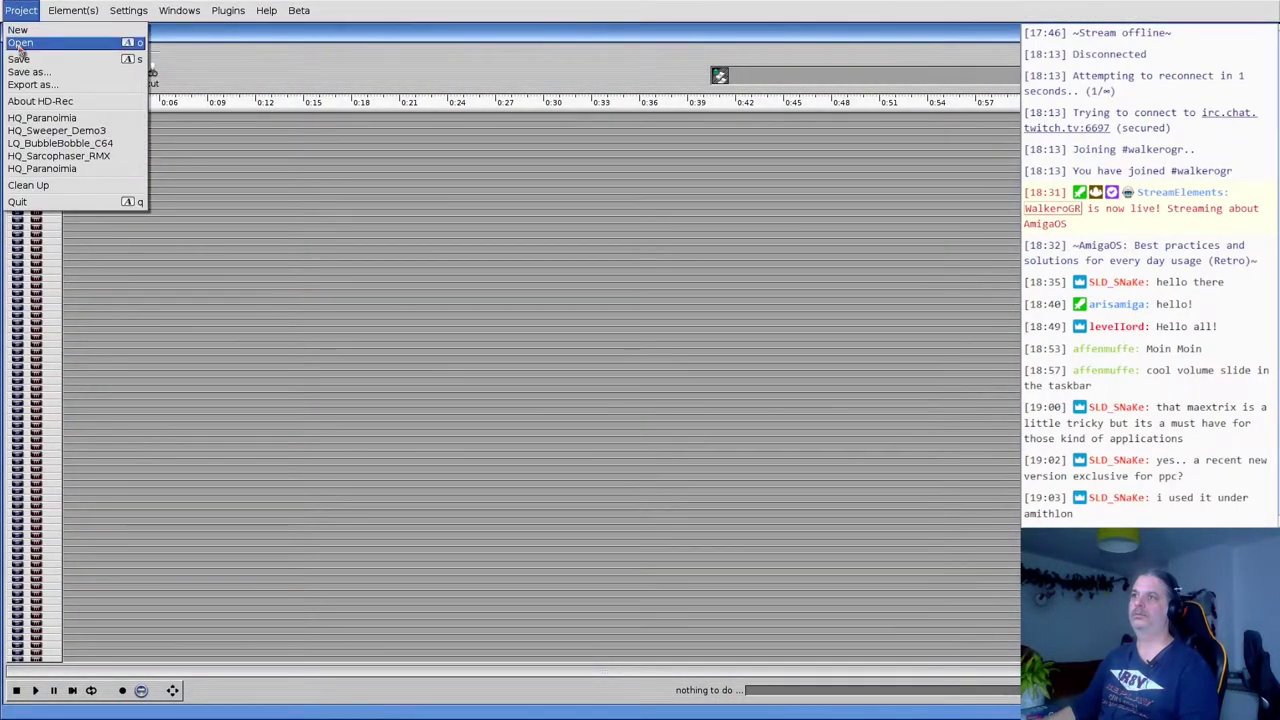
pyautogui.rightClick(30, 130)
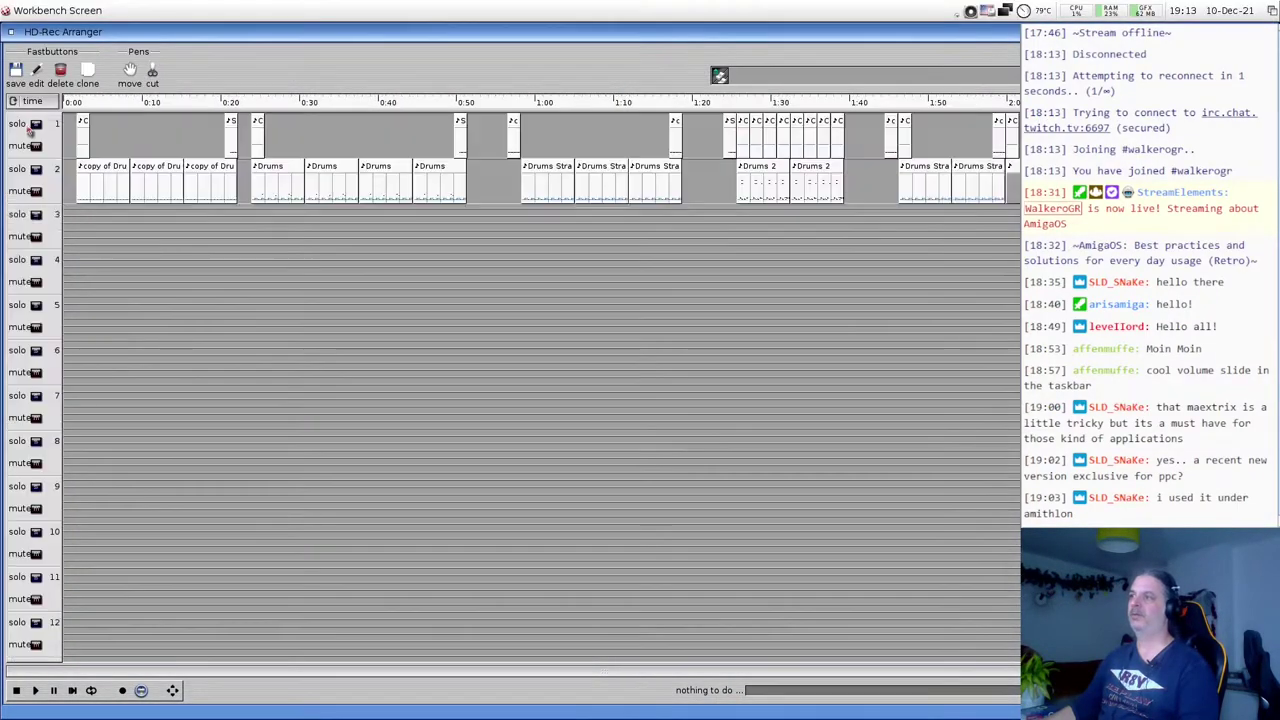
pyautogui.click(15, 70)
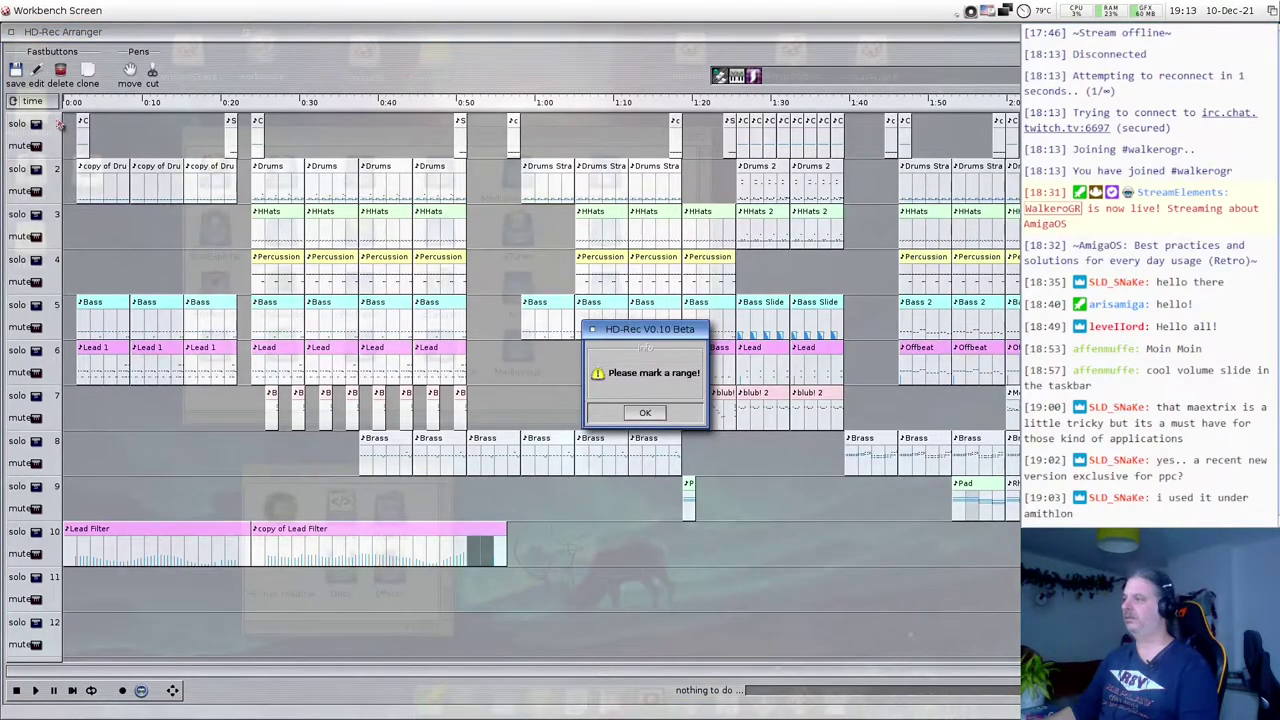
pyautogui.click(646, 412)
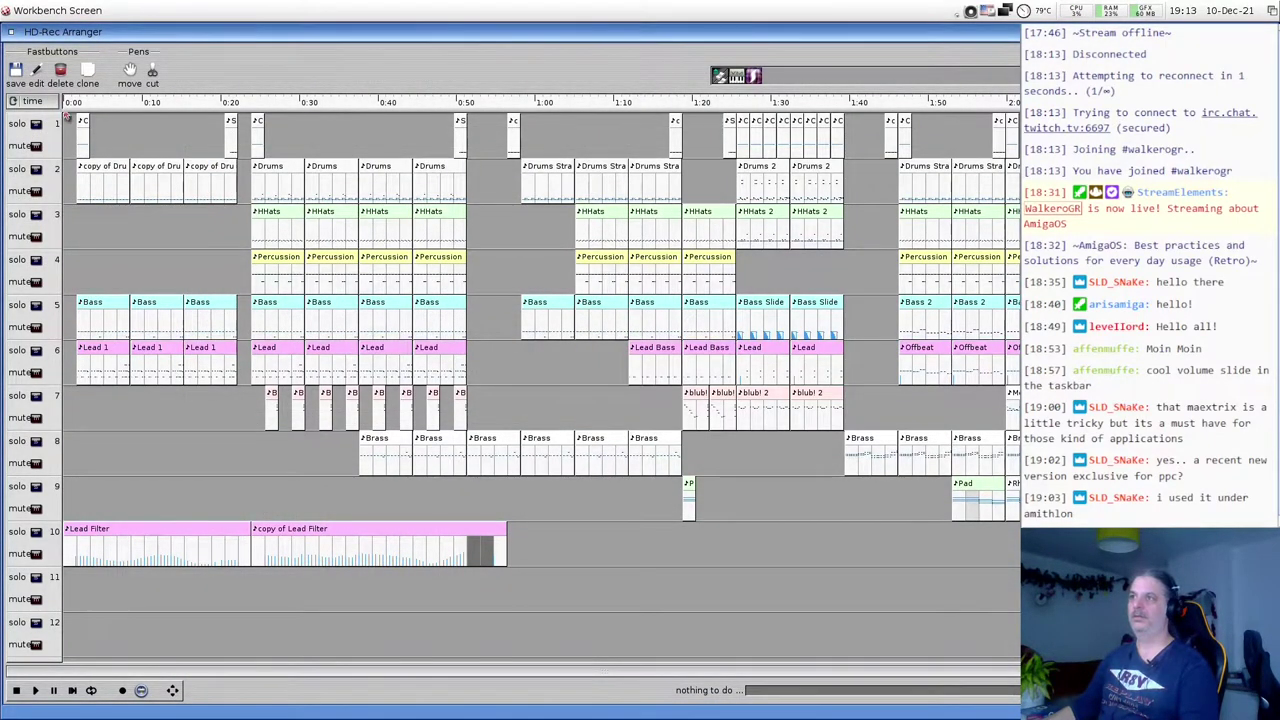
pyautogui.click(34, 694)
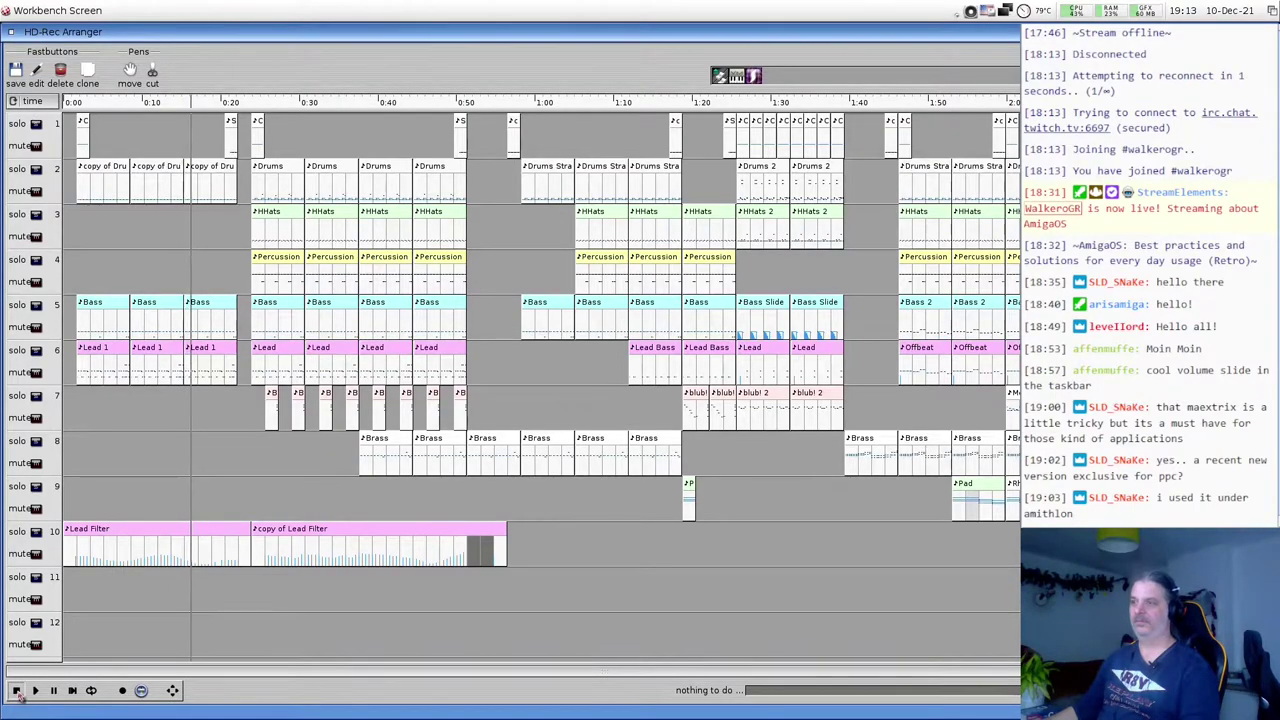
# - View HD-Rec's program information, including its version, credits and memory details, and close it
pyautogui.rightClick(5, 8)
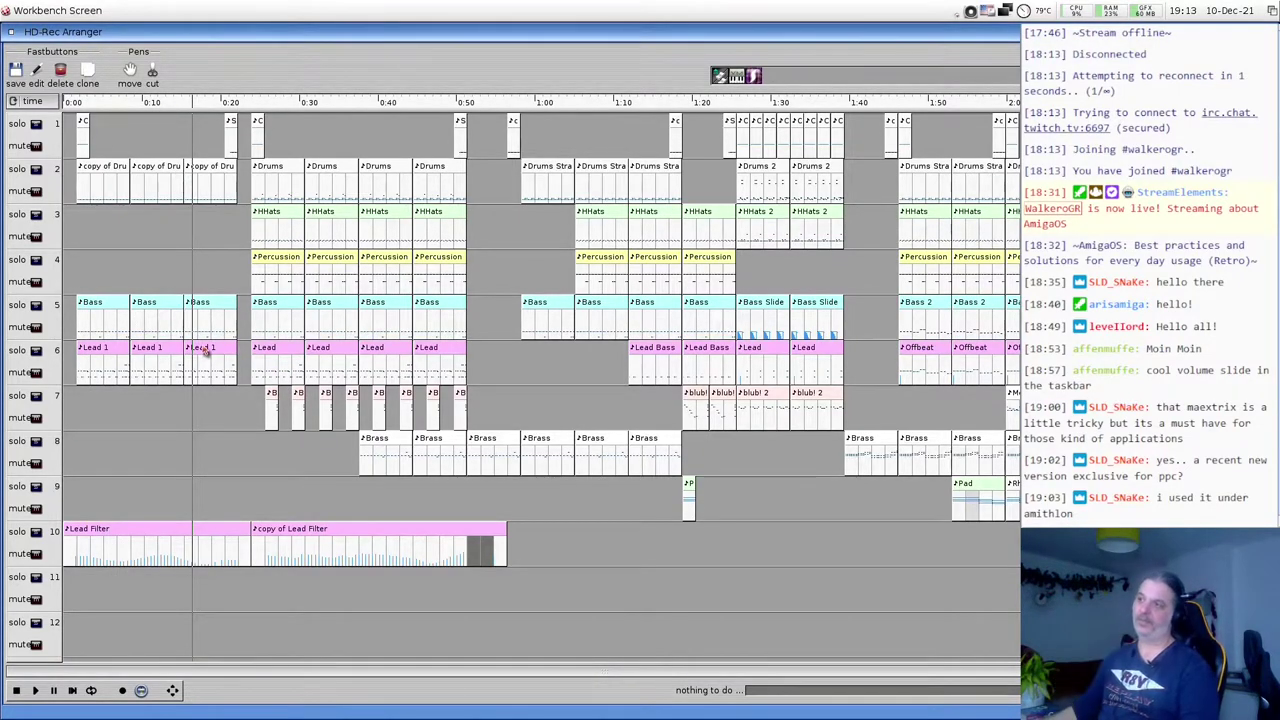
pyautogui.rightClick(12, 7)
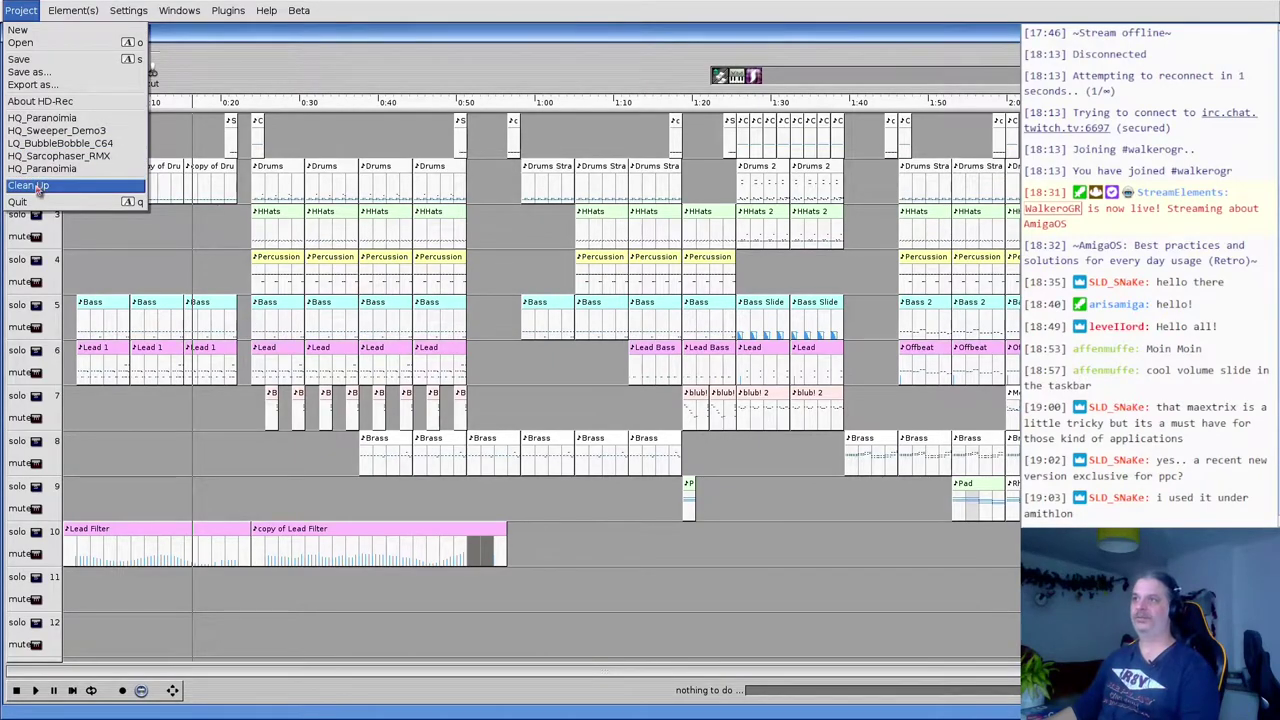
pyautogui.click(40, 101)
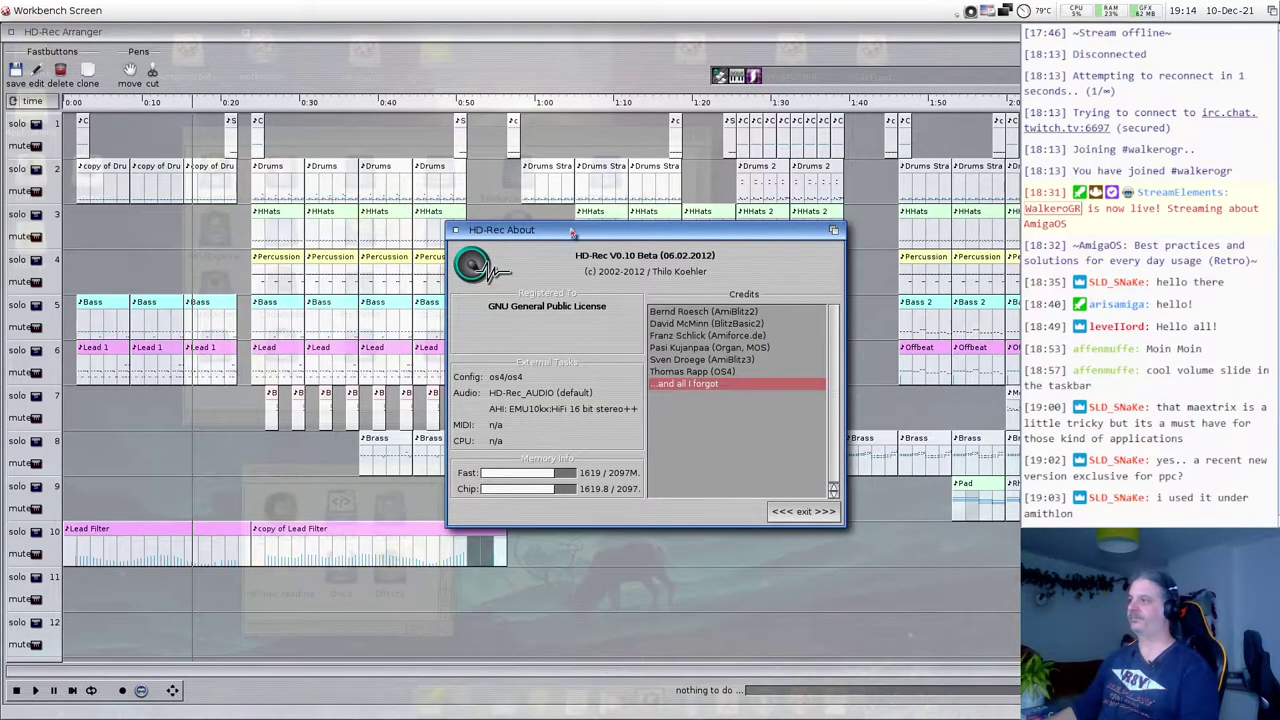
pyautogui.moveTo(572, 232); pyautogui.dragTo(300, 160)
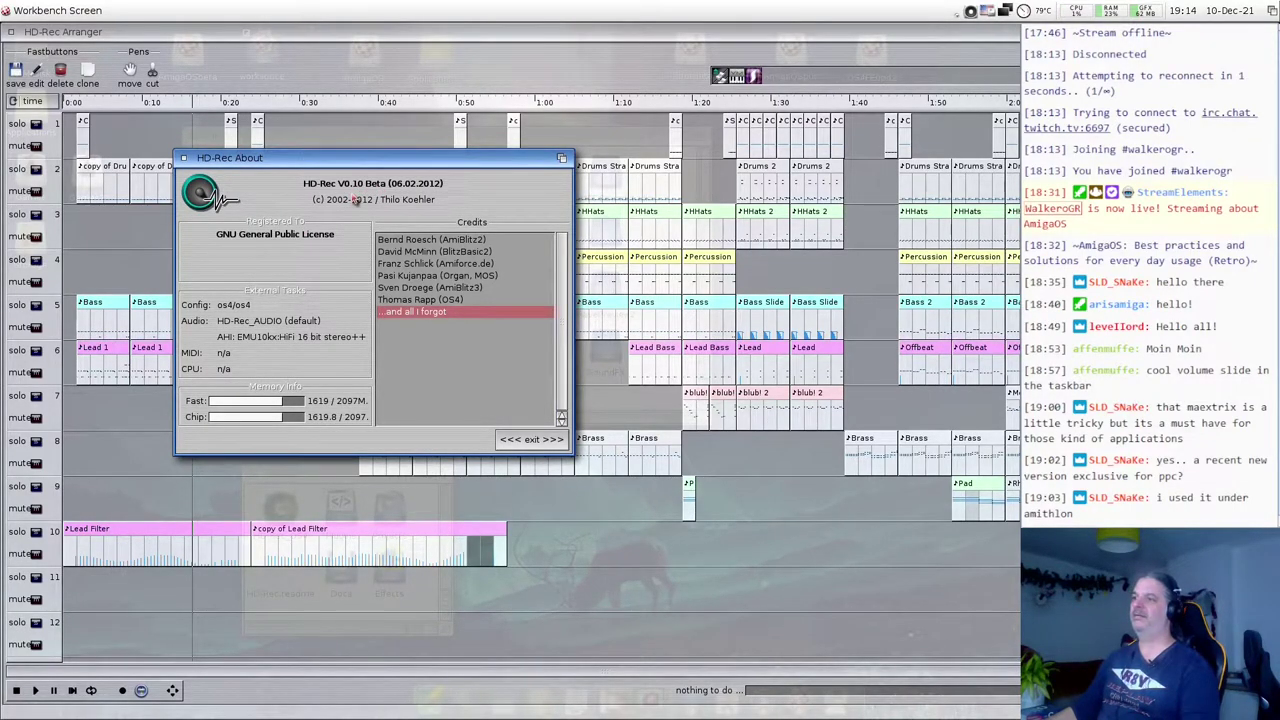
pyautogui.click(530, 439)
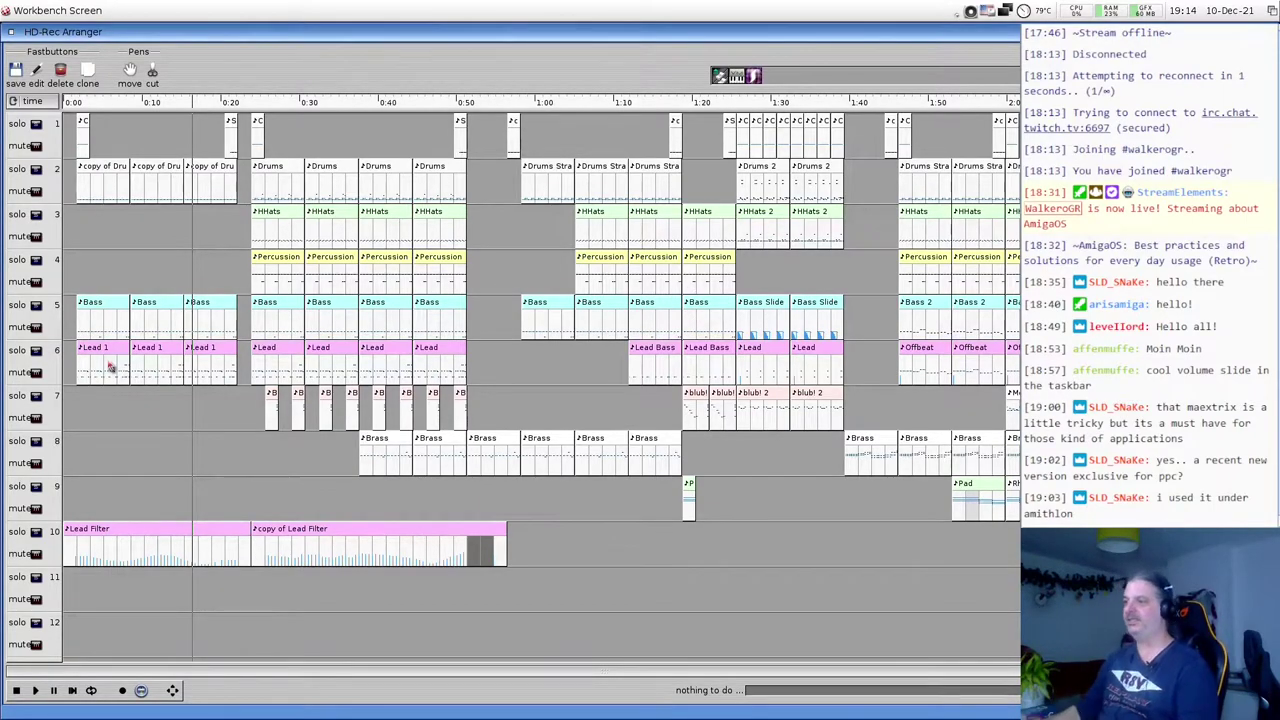
# - Open the third Lead 1 clip on track 6 in the Notator, enlarge the window, and examine its note lanes and settings
pyautogui.doubleClick(190, 374)
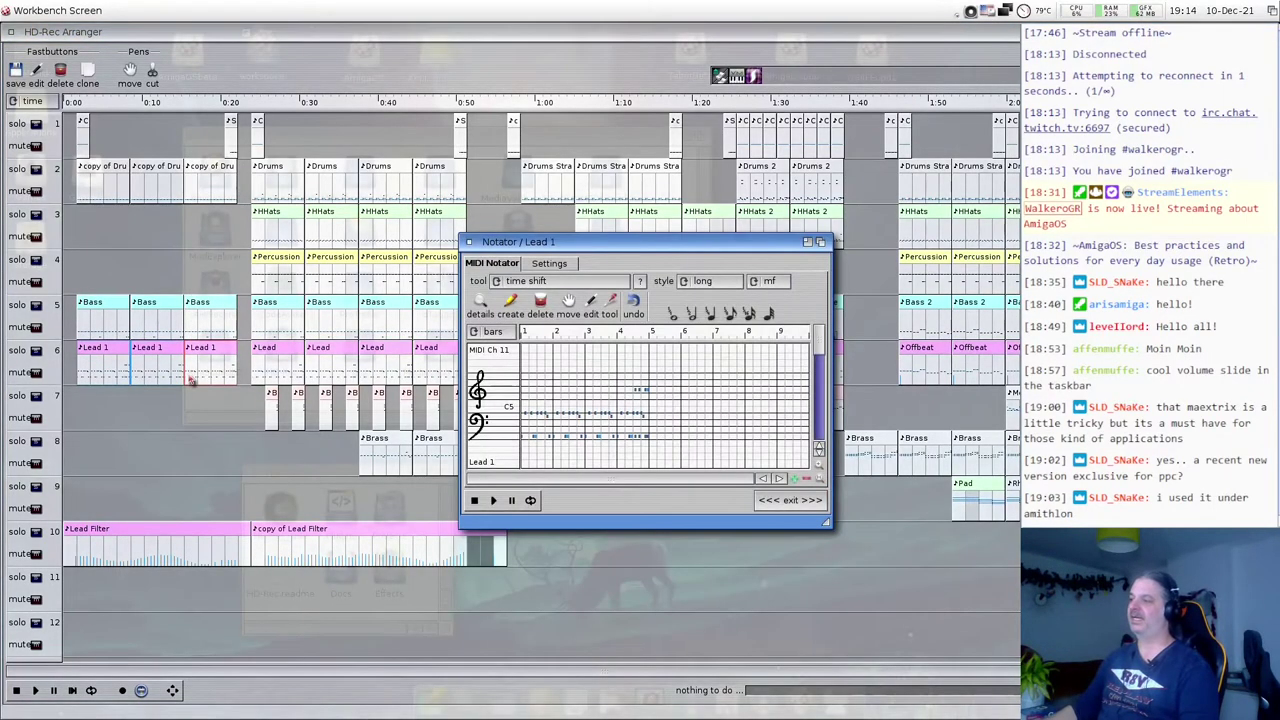
pyautogui.moveTo(681, 249); pyautogui.dragTo(413, 168)
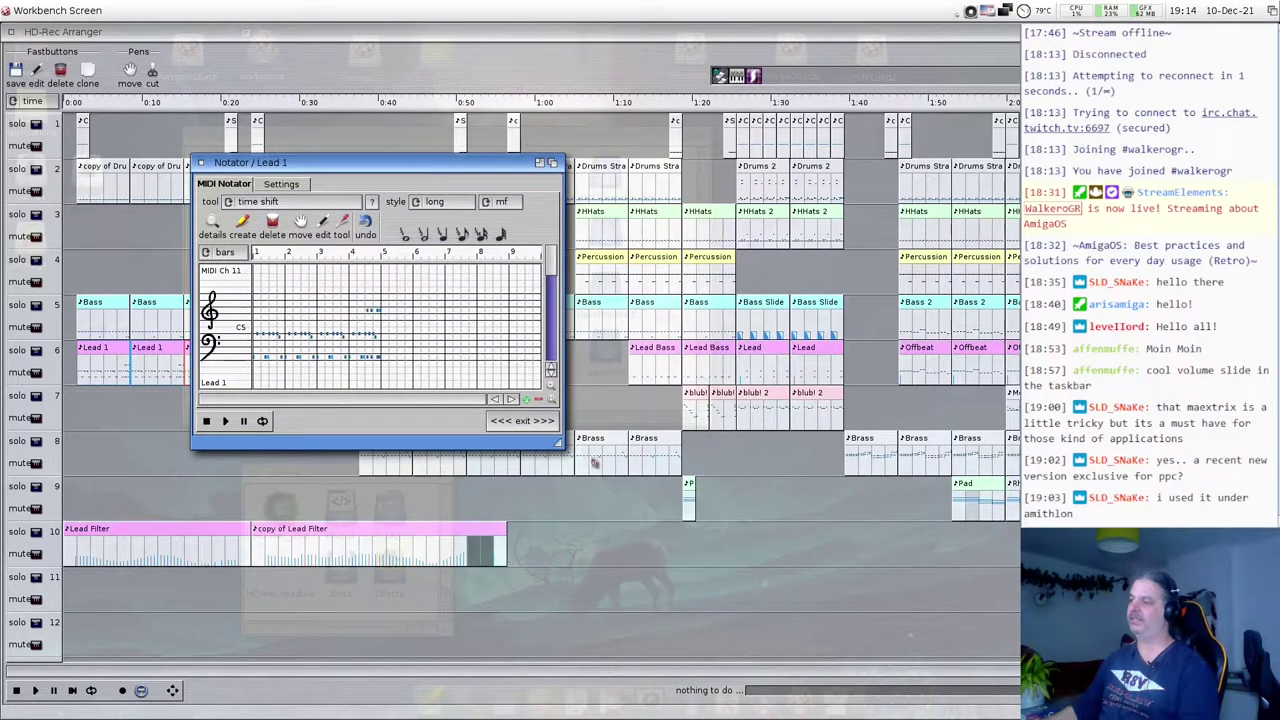
pyautogui.moveTo(560, 450); pyautogui.dragTo(626, 645)
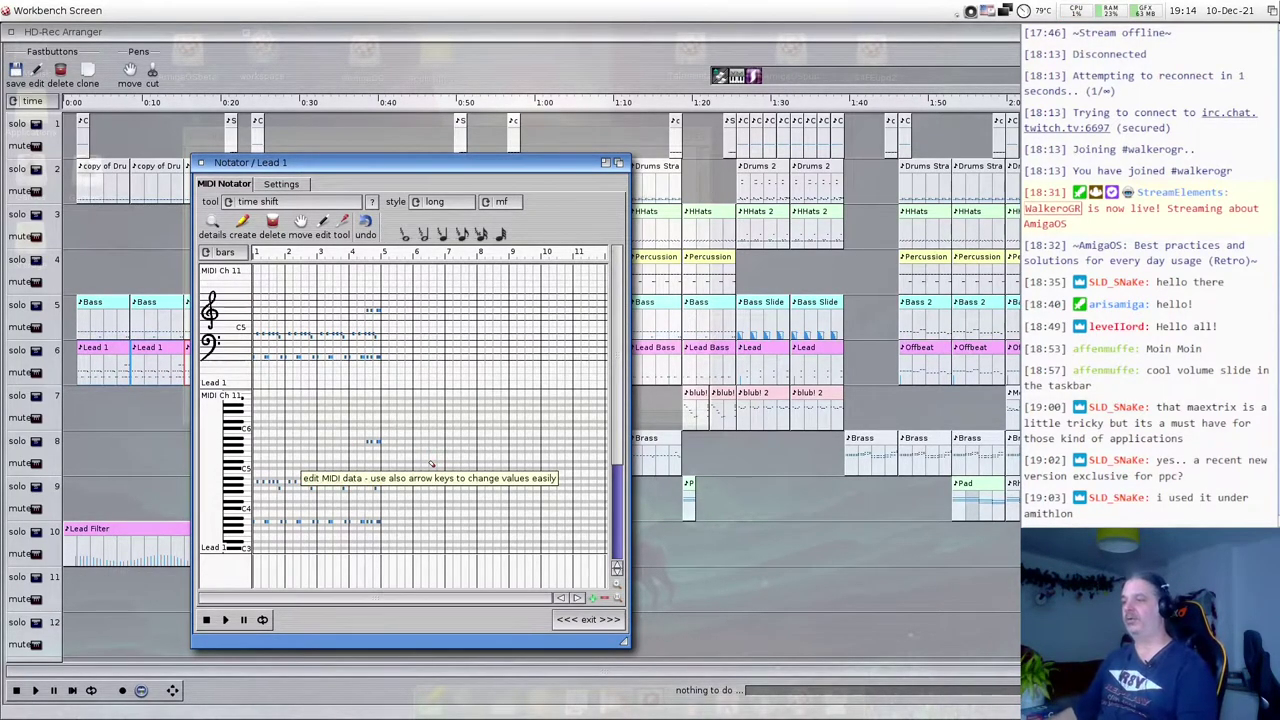
pyautogui.scroll(-3, 620, 517)
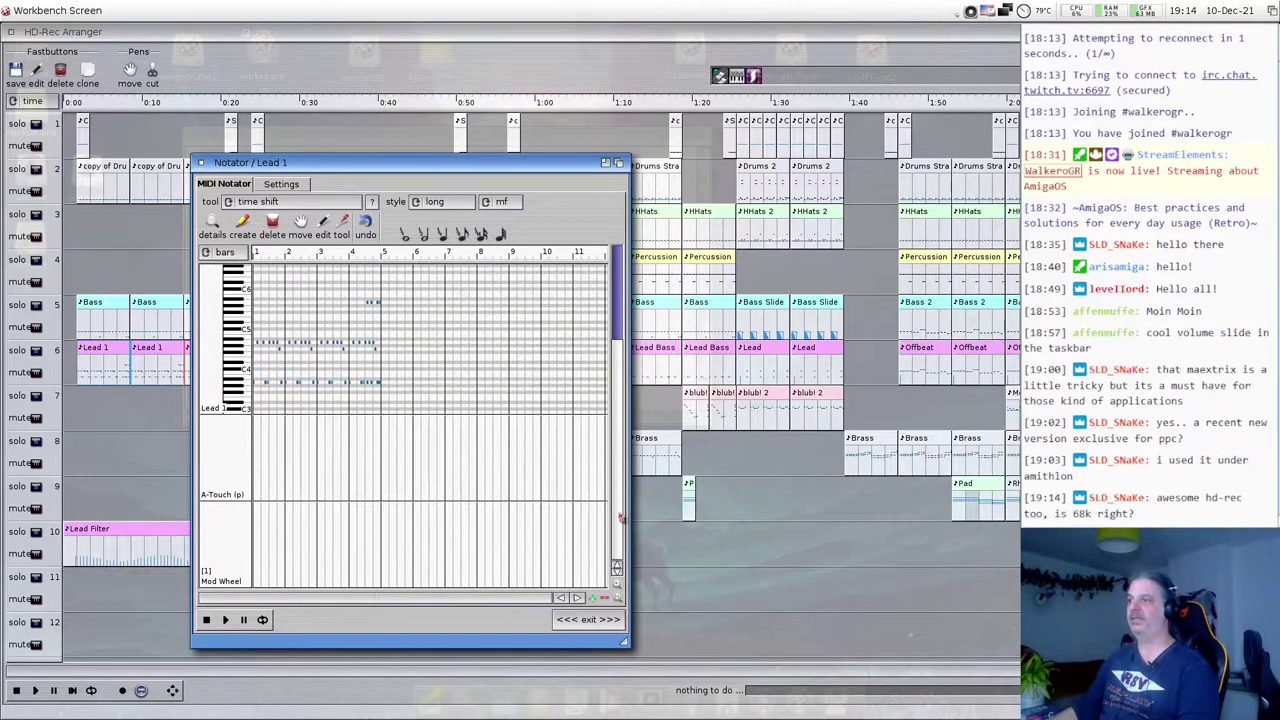
pyautogui.scroll(3, 620, 517)
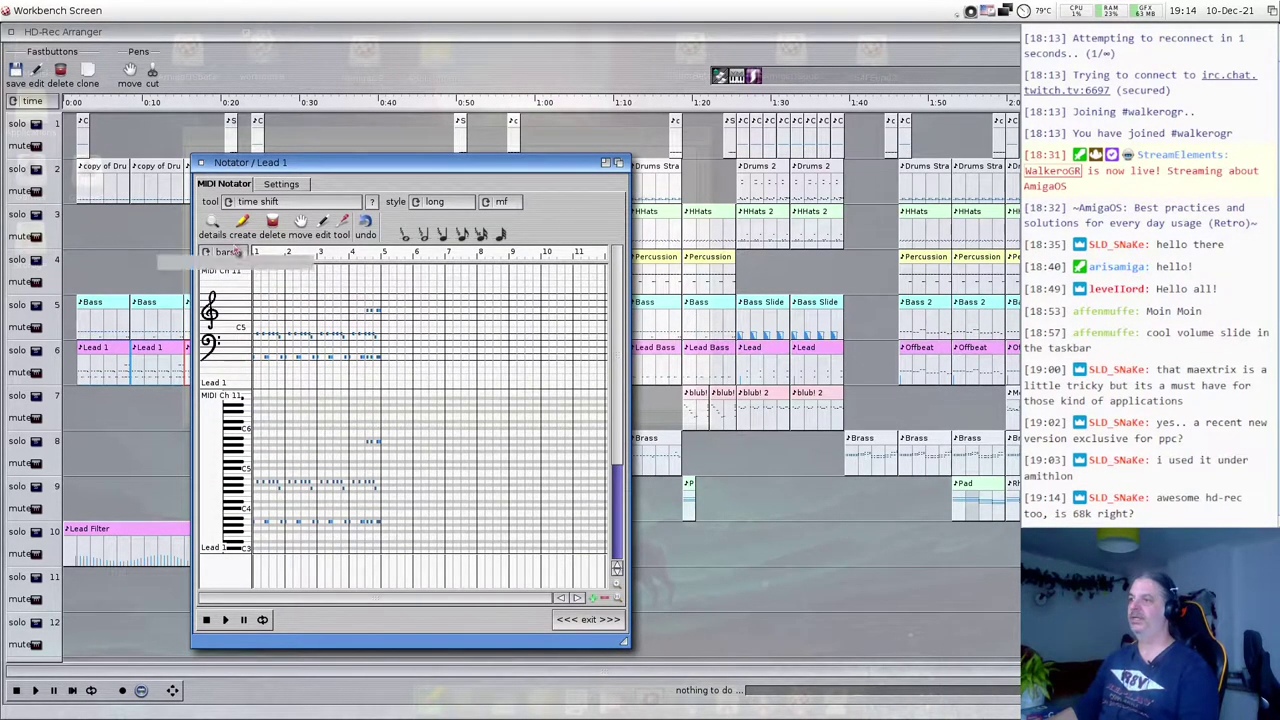
pyautogui.click(291, 185)
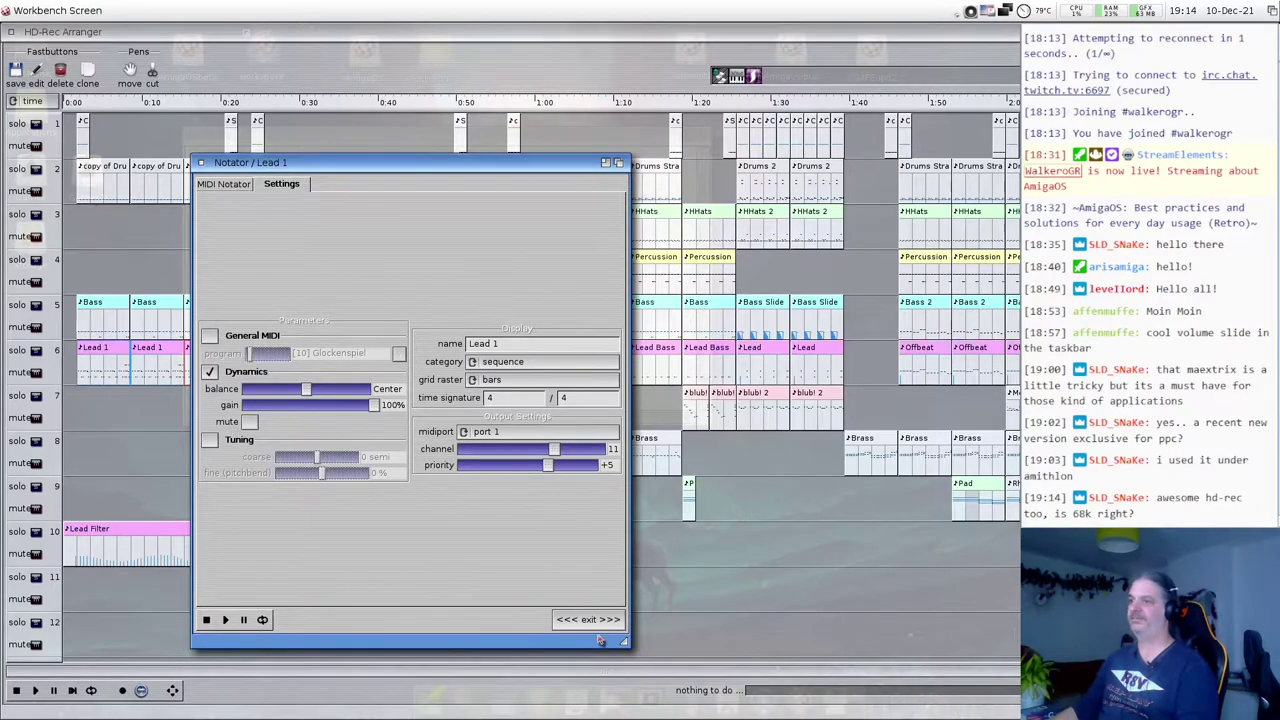
pyautogui.click(243, 187)
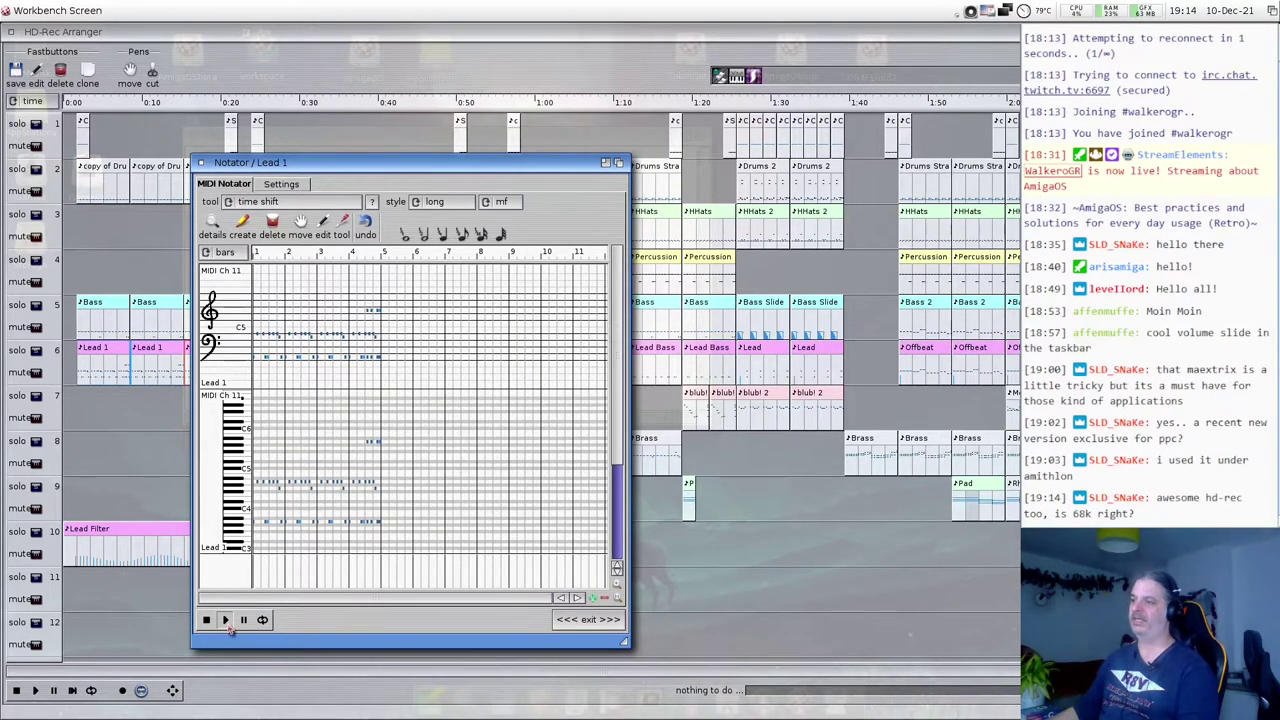
# - Draw a short rising run of notes across bars 5 and 6 of Lead 1, play the clip, and leave the Notator
pyautogui.click(226, 620)
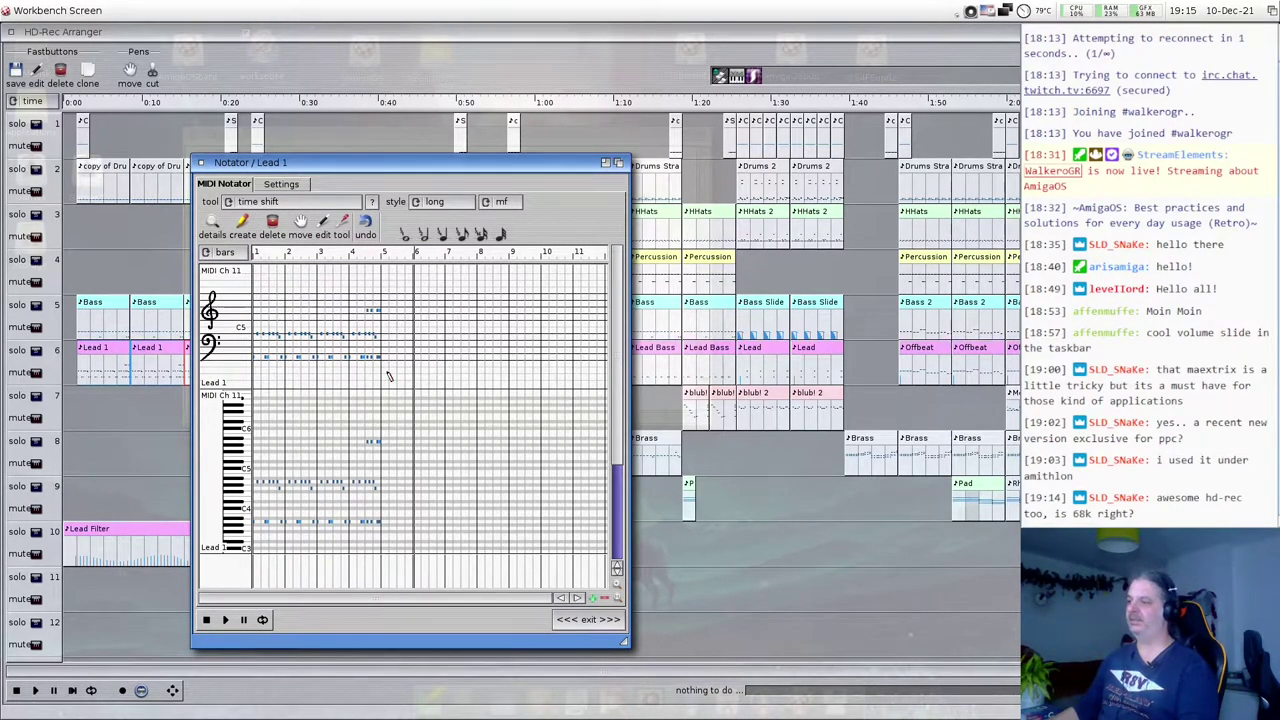
pyautogui.click(398, 512)
pyautogui.click(419, 500)
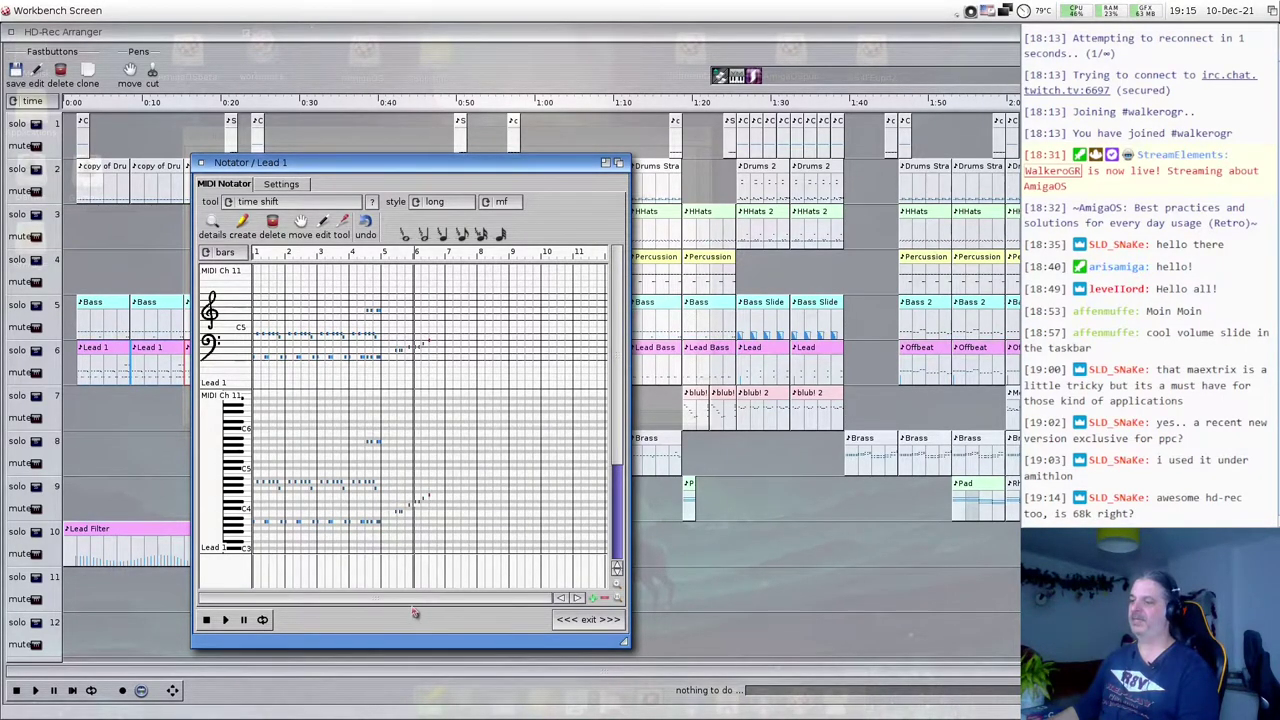
pyautogui.click(226, 620)
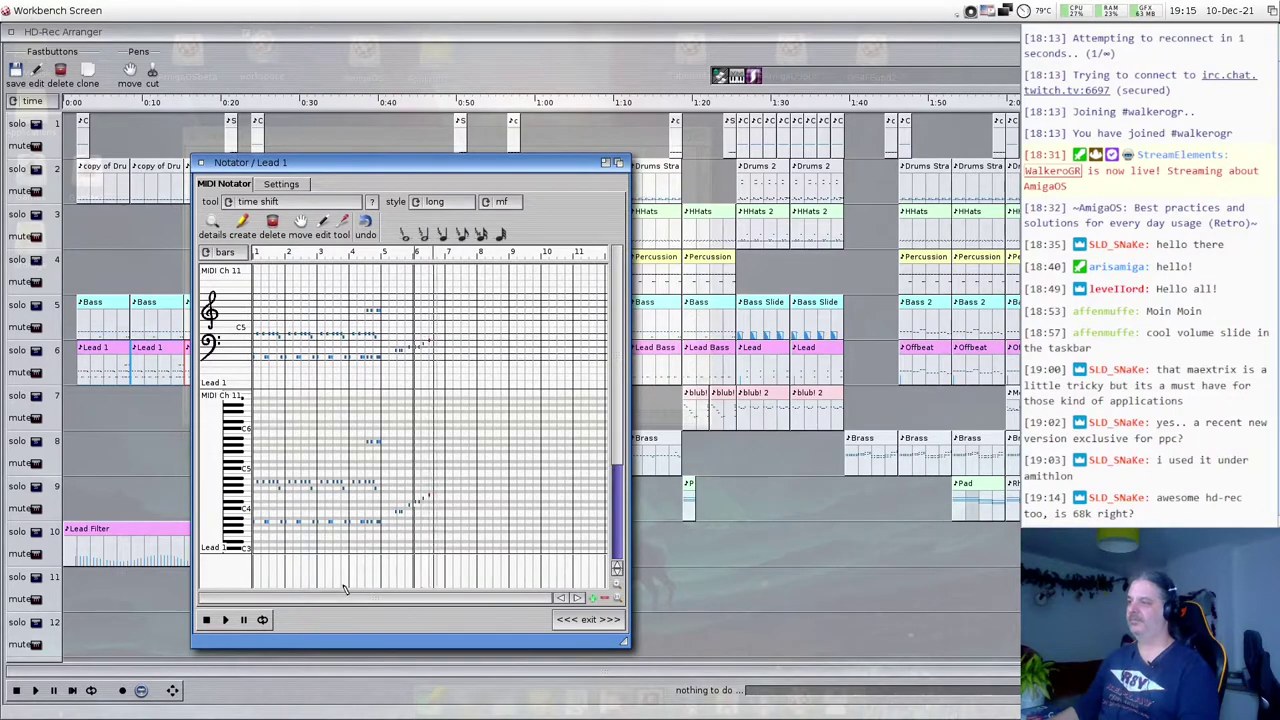
pyautogui.click(615, 619)
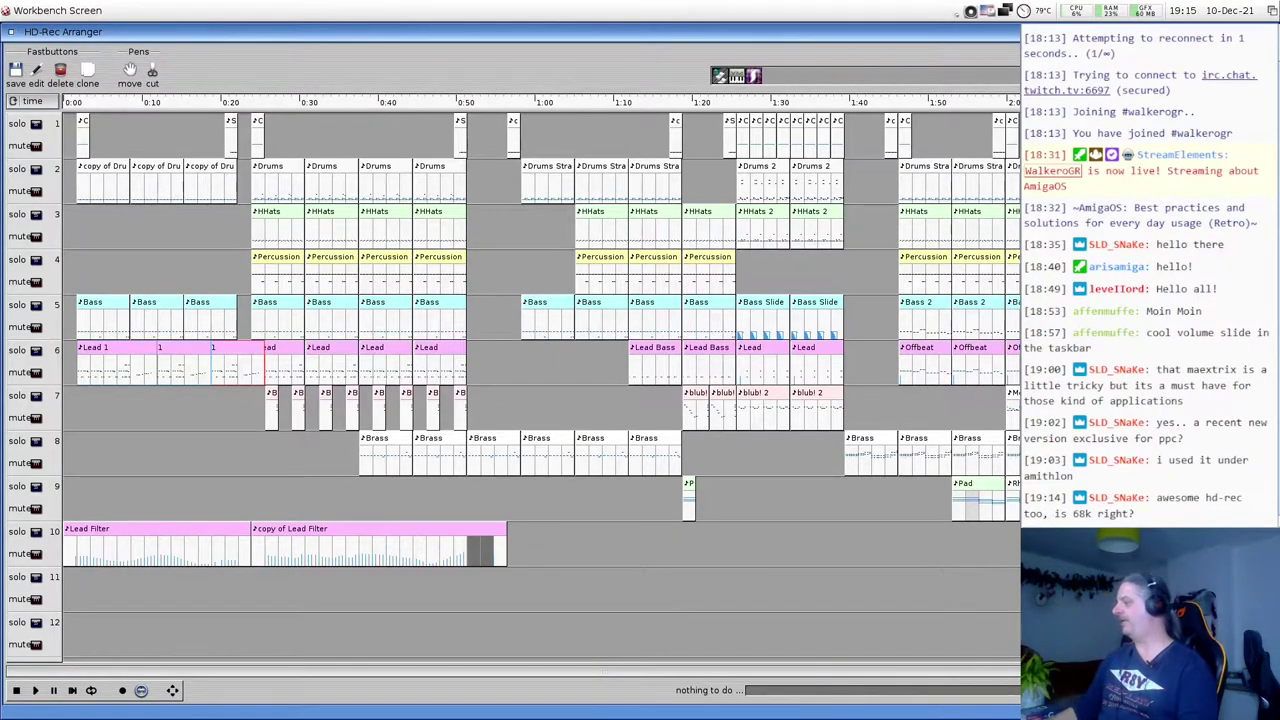
# - Play the arrangement from around 1:23, stop playback, and return to its beginning
pyautogui.scroll(2, 540, 380)
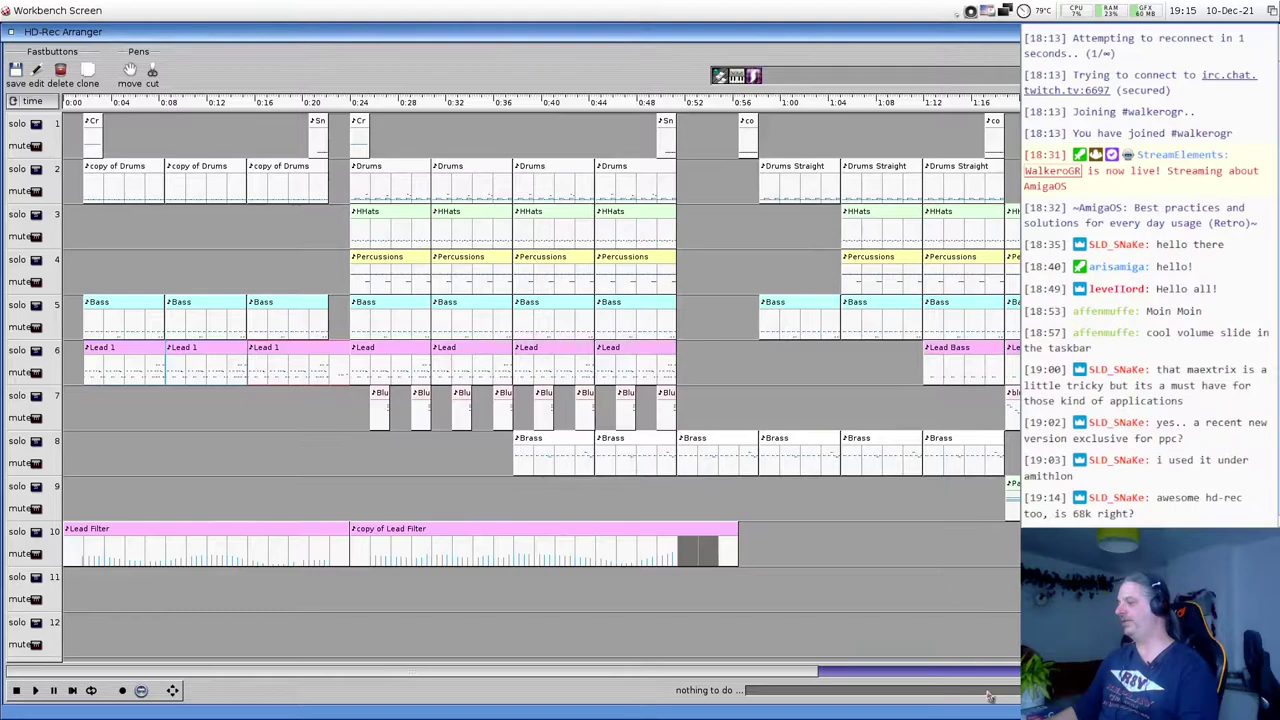
pyautogui.moveTo(677, 674); pyautogui.dragTo(935, 674)
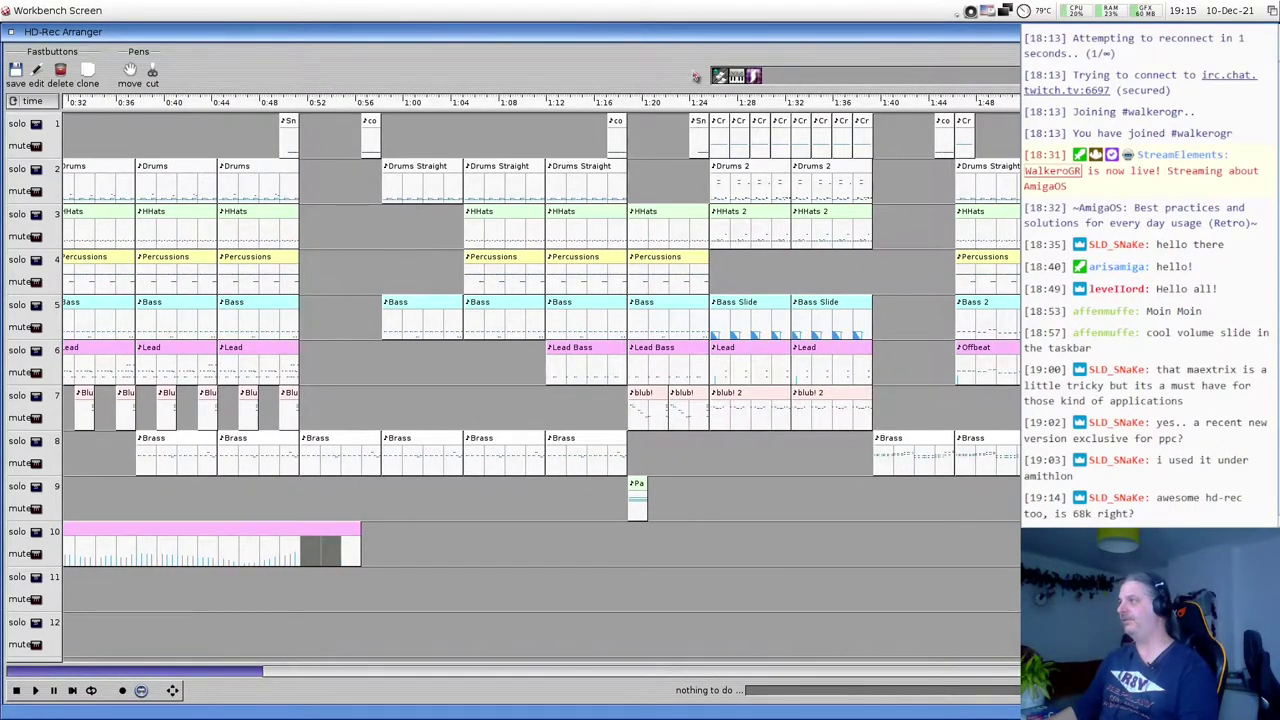
pyautogui.click(686, 104)
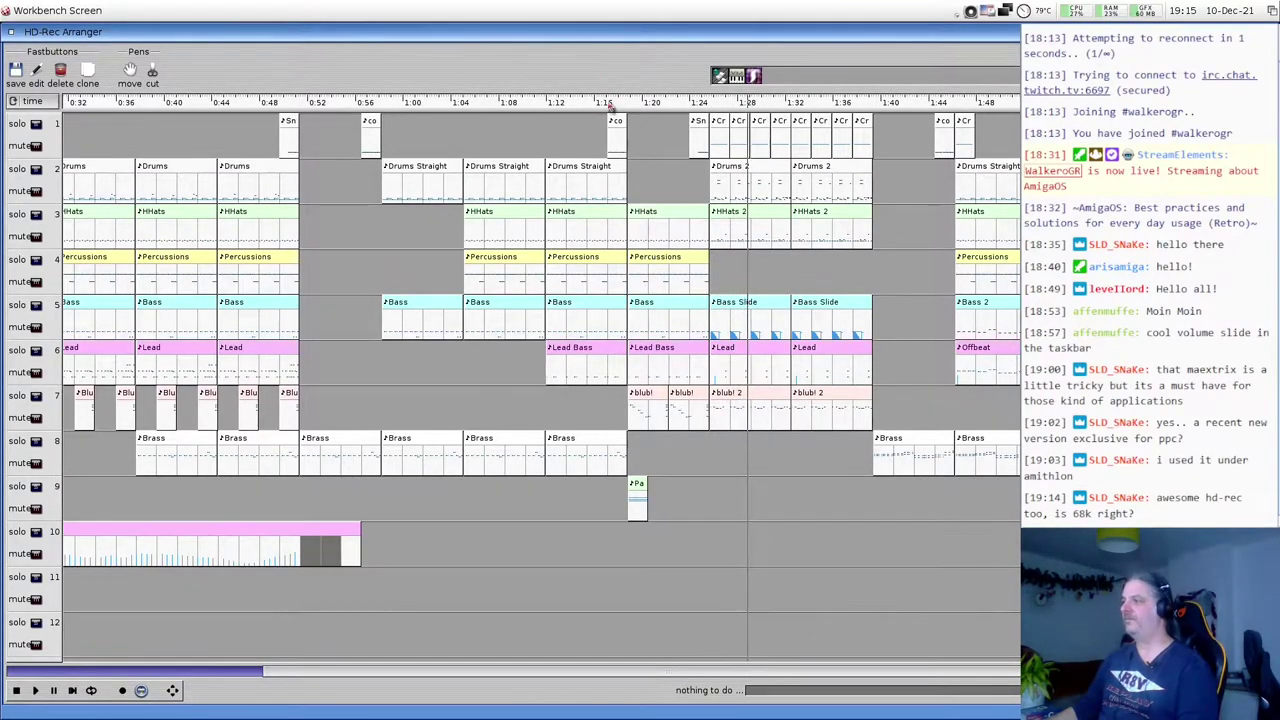
pyautogui.rightClick(614, 108)
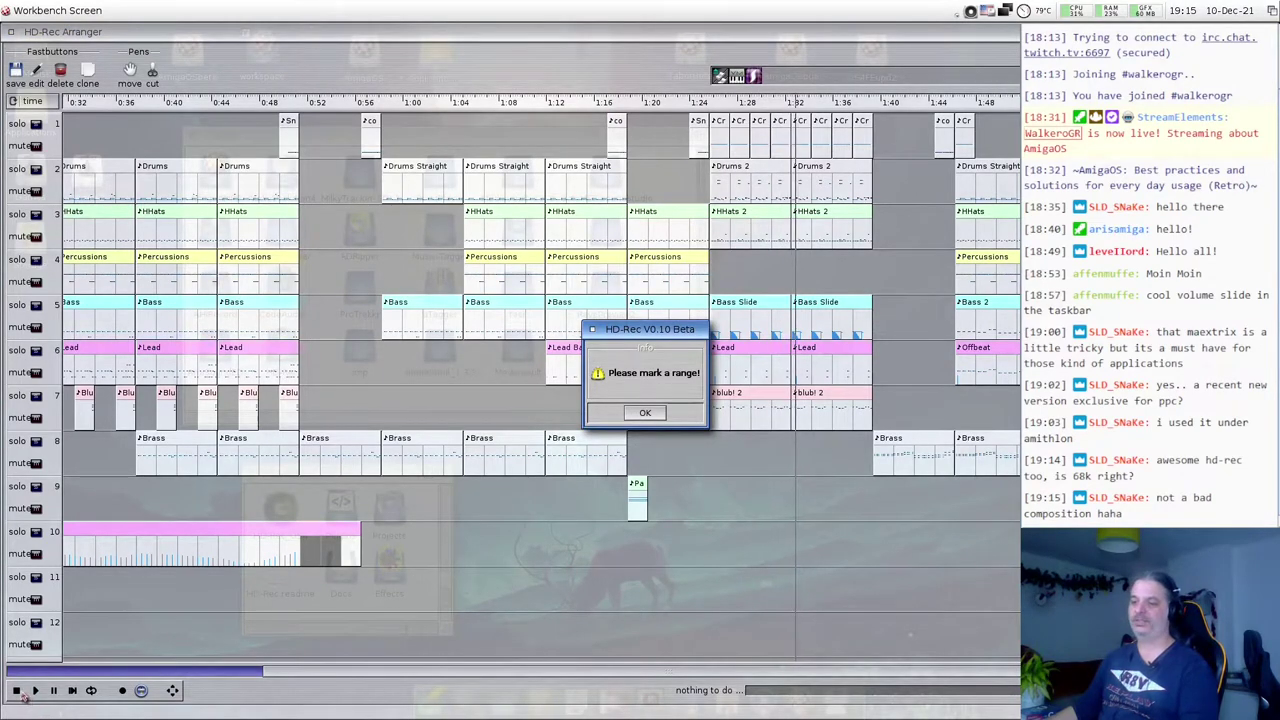
pyautogui.click(24, 698)
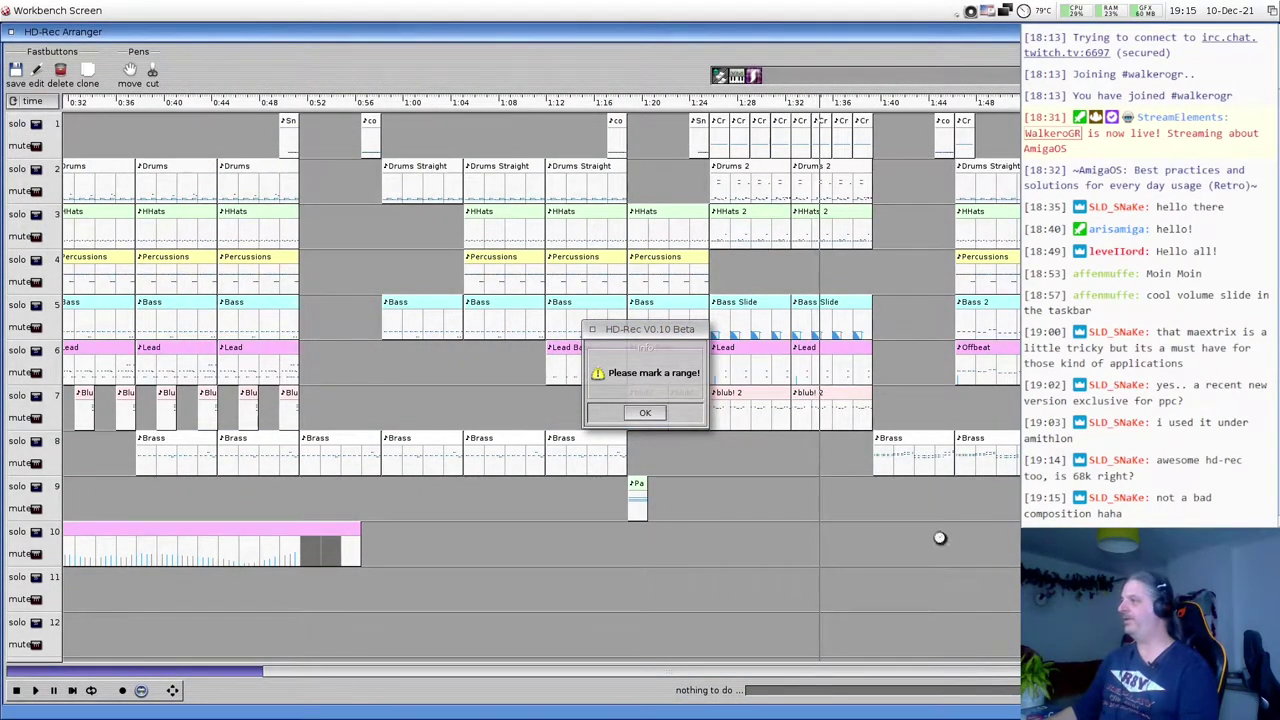
pyautogui.click(645, 412)
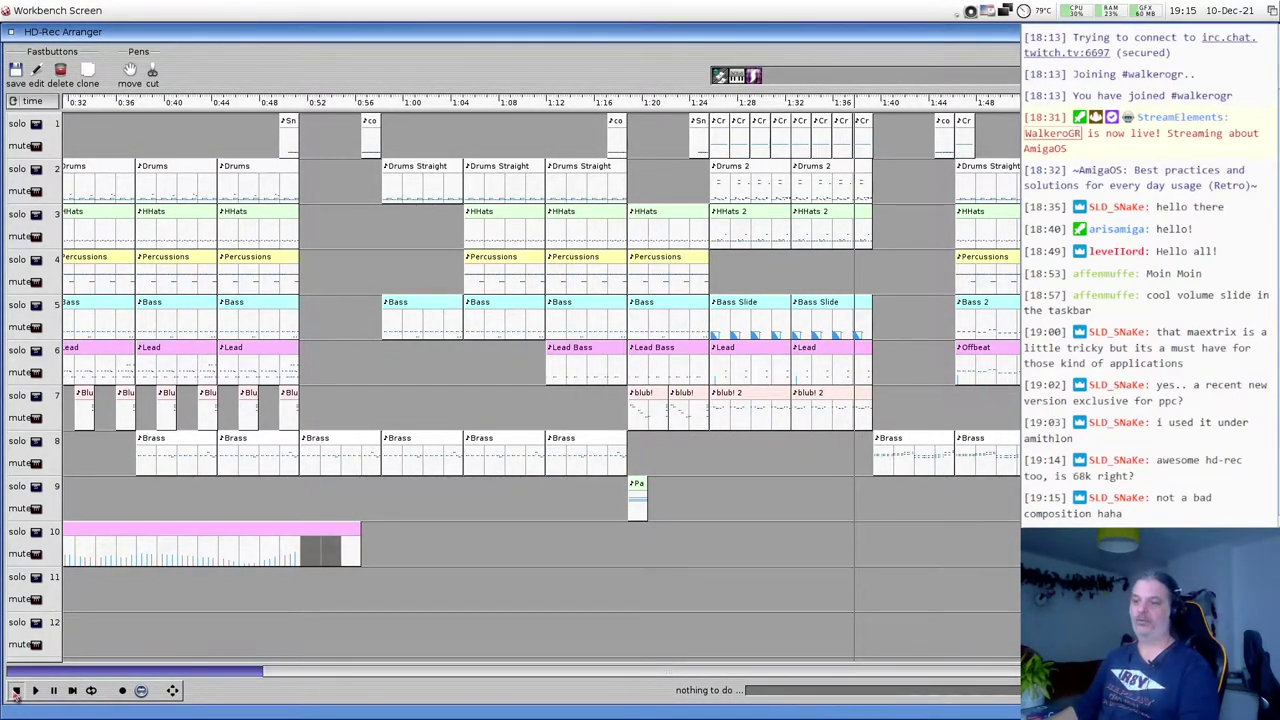
pyautogui.click(223, 672)
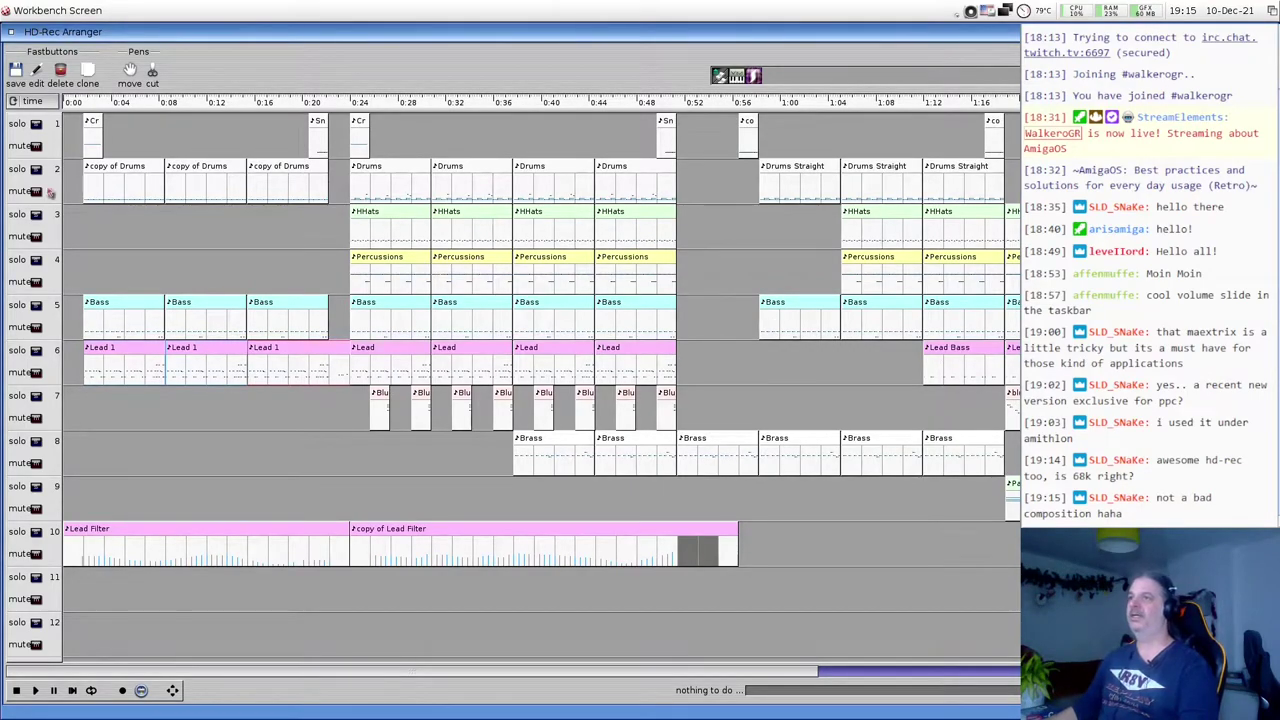
# - Quit HD-Rec and return to its drawer on the Workbench desktop
pyautogui.rightClick(22, 18)
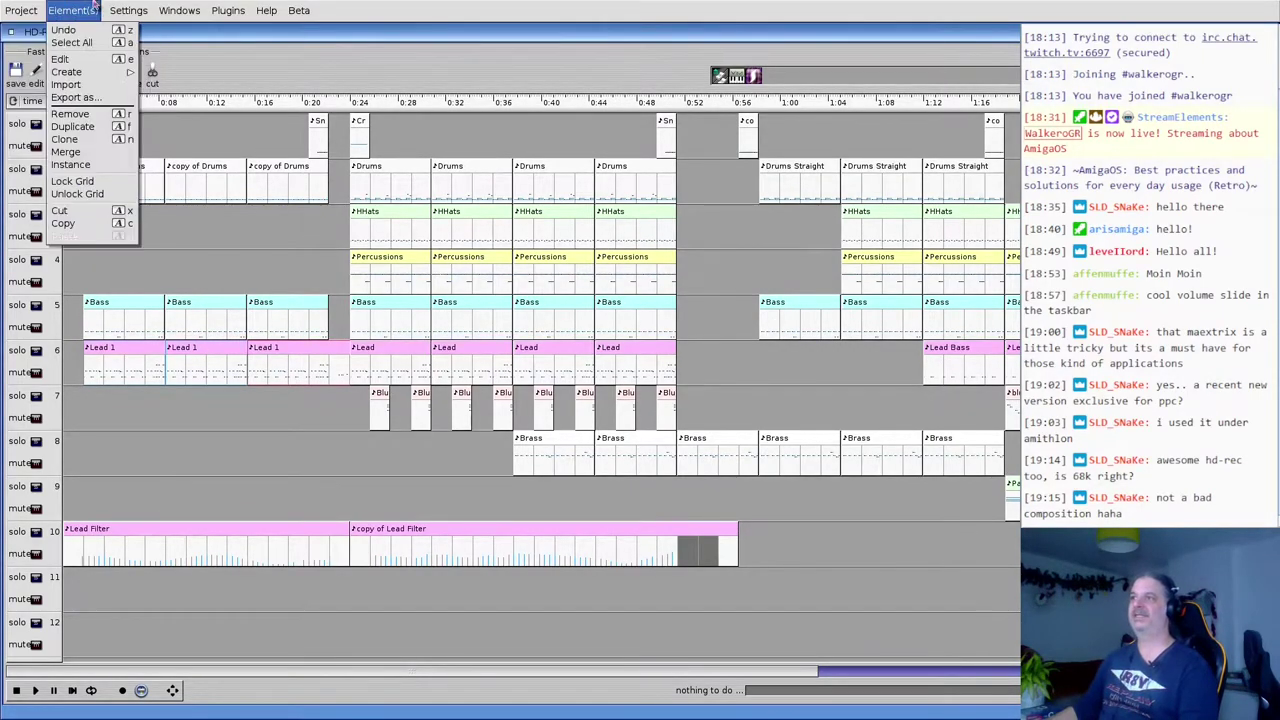
pyautogui.moveTo(165, 9)
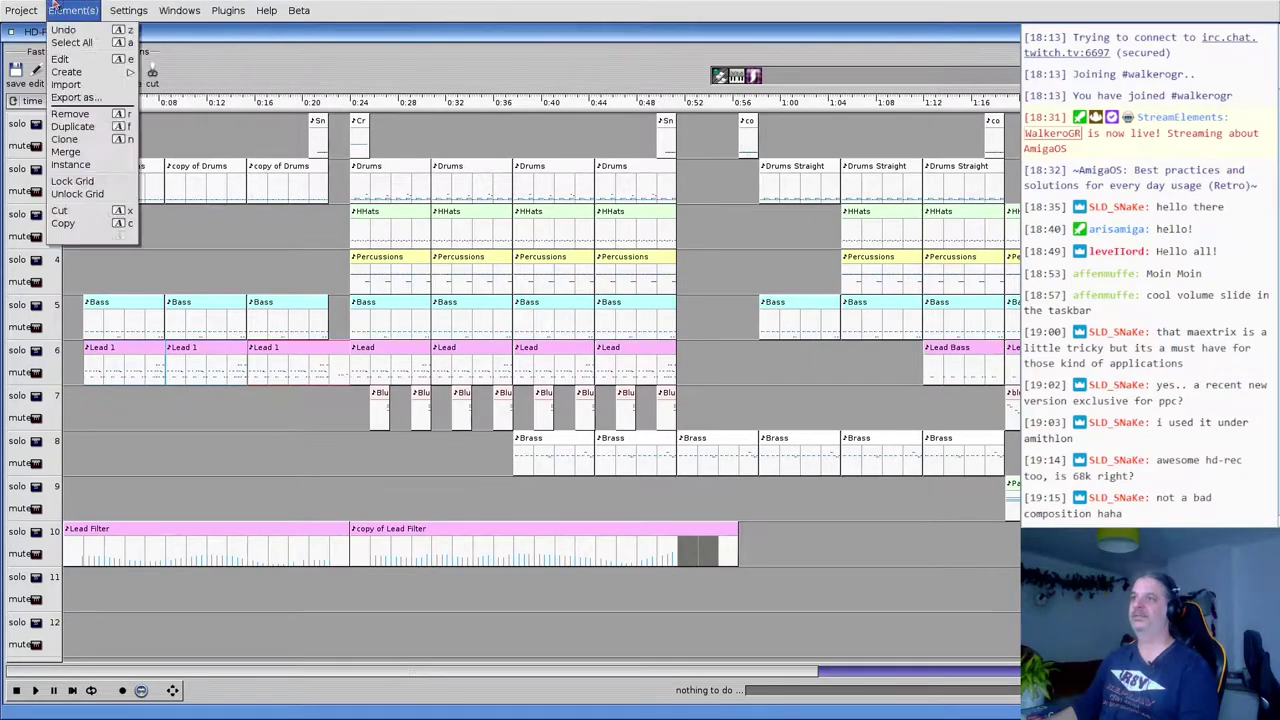
pyautogui.moveTo(22, 10)
pyautogui.rightClick(32, 210)
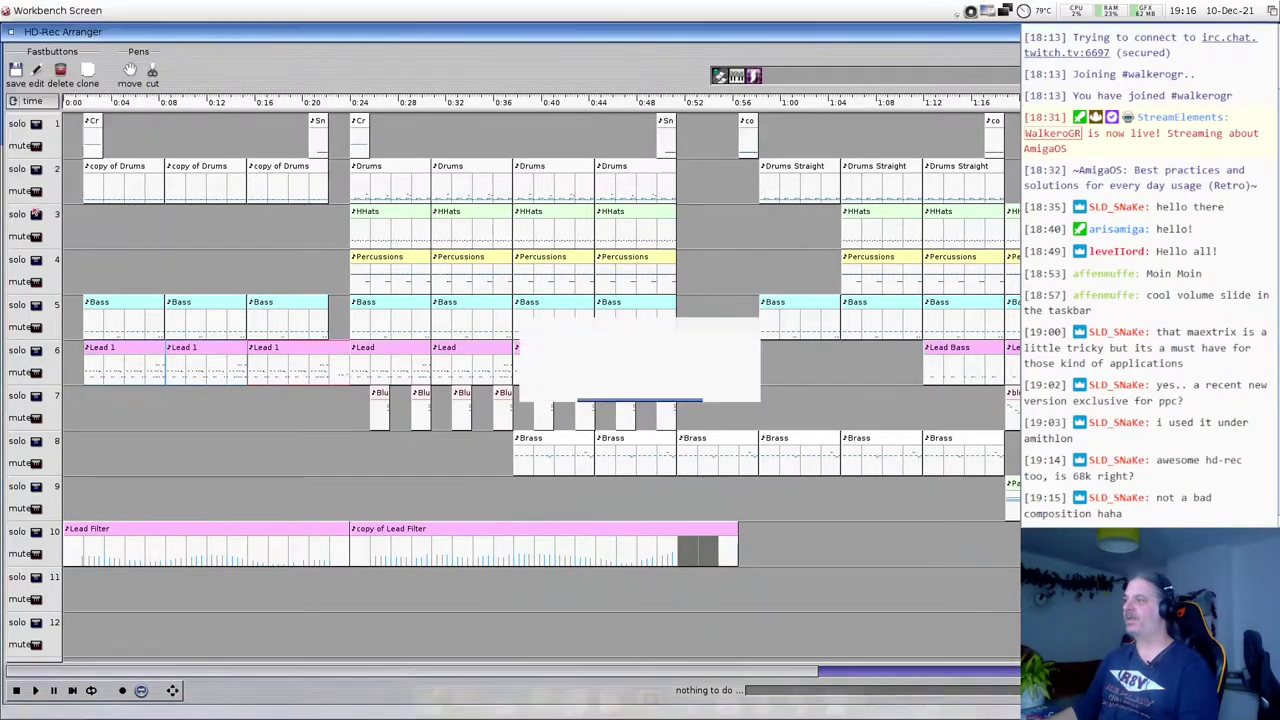
pyautogui.click(559, 385)
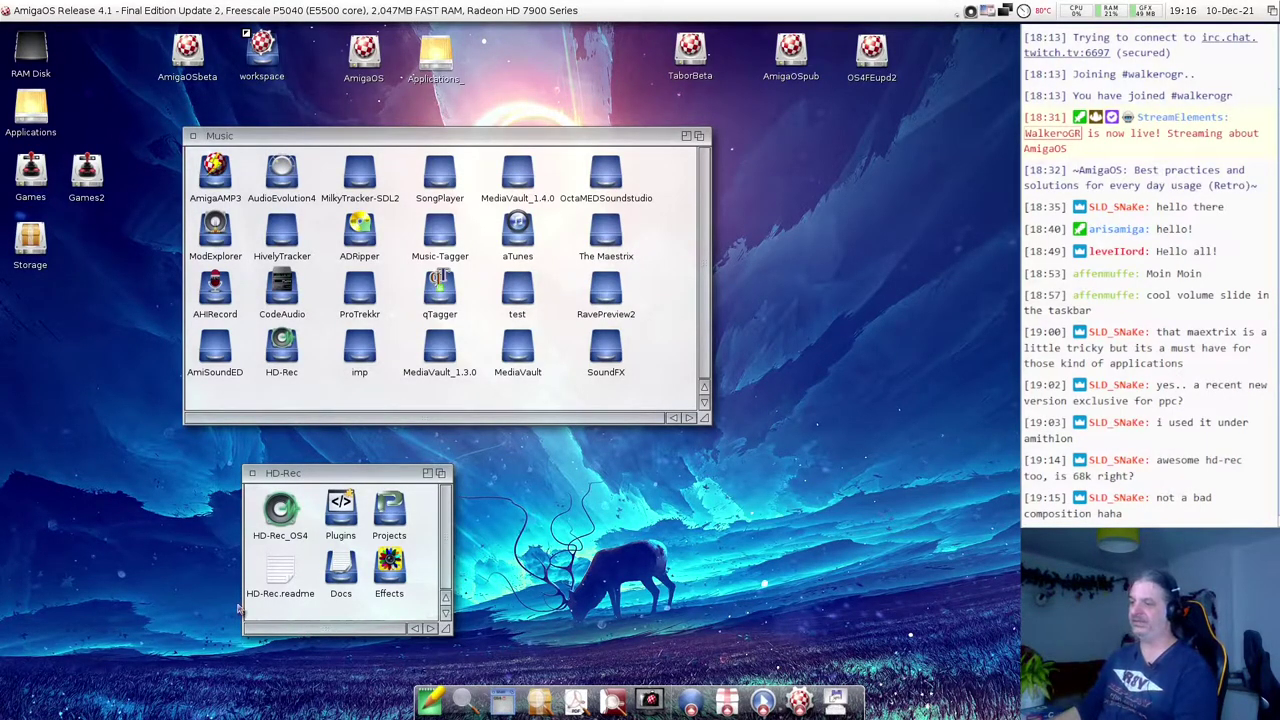
pyautogui.click(279, 538)
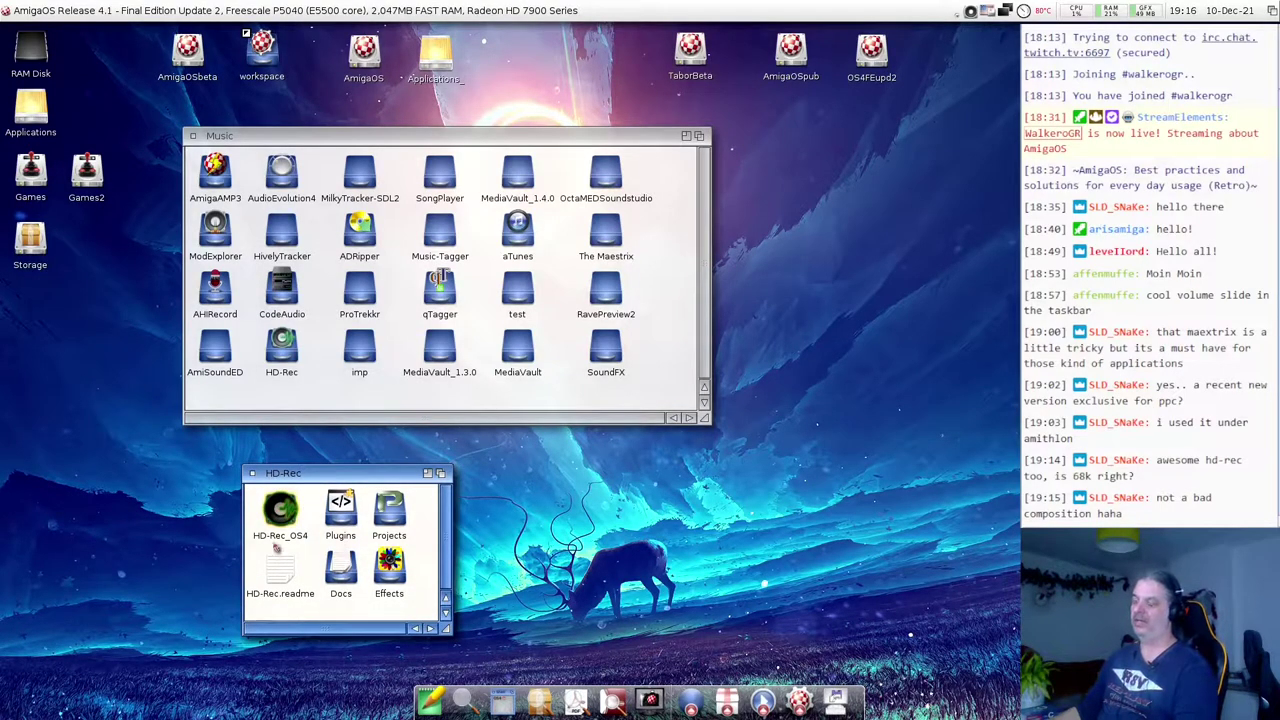
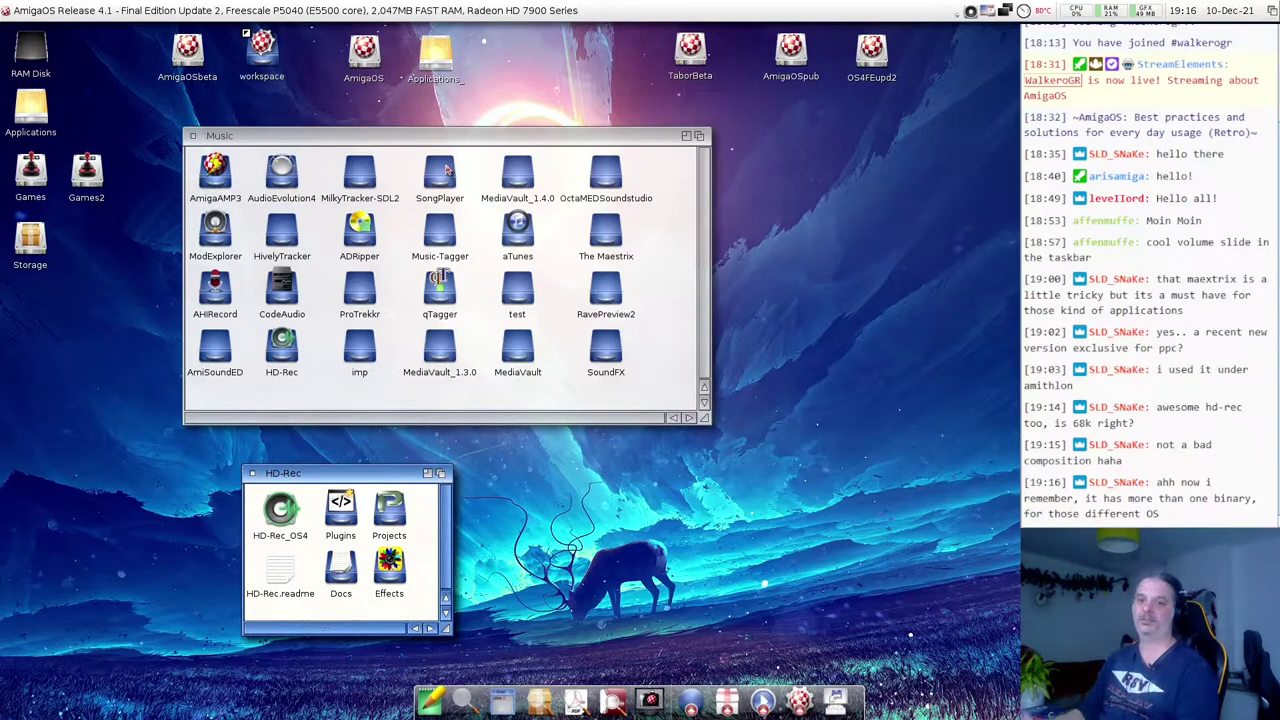
# - Try to launch CodeAudio from its own drawer inside the Music drawer
pyautogui.doubleClick(283, 298)
pyautogui.moveTo(457, 172); pyautogui.dragTo(322, 166)
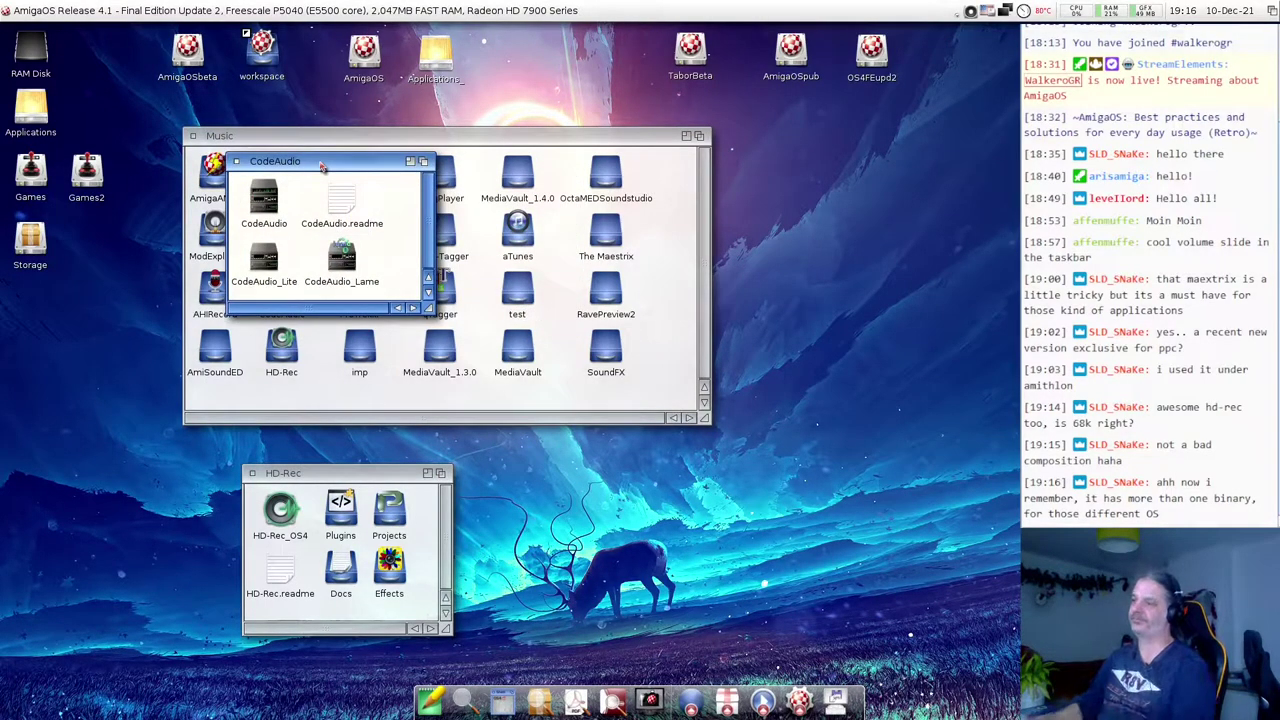
pyautogui.doubleClick(264, 198)
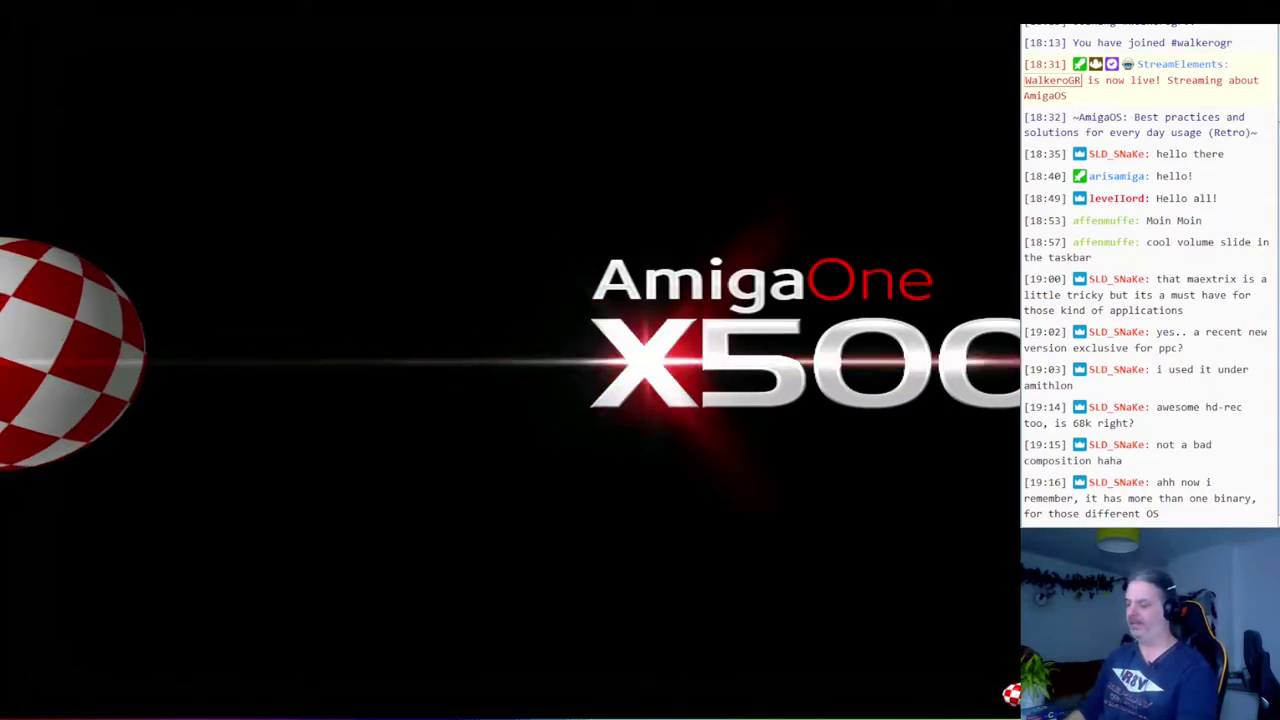
# - Boot AmigaOS 4.1 Final Edition from volume SDH0 and open the Music drawer on the Applications volume
pyautogui.press('Return')
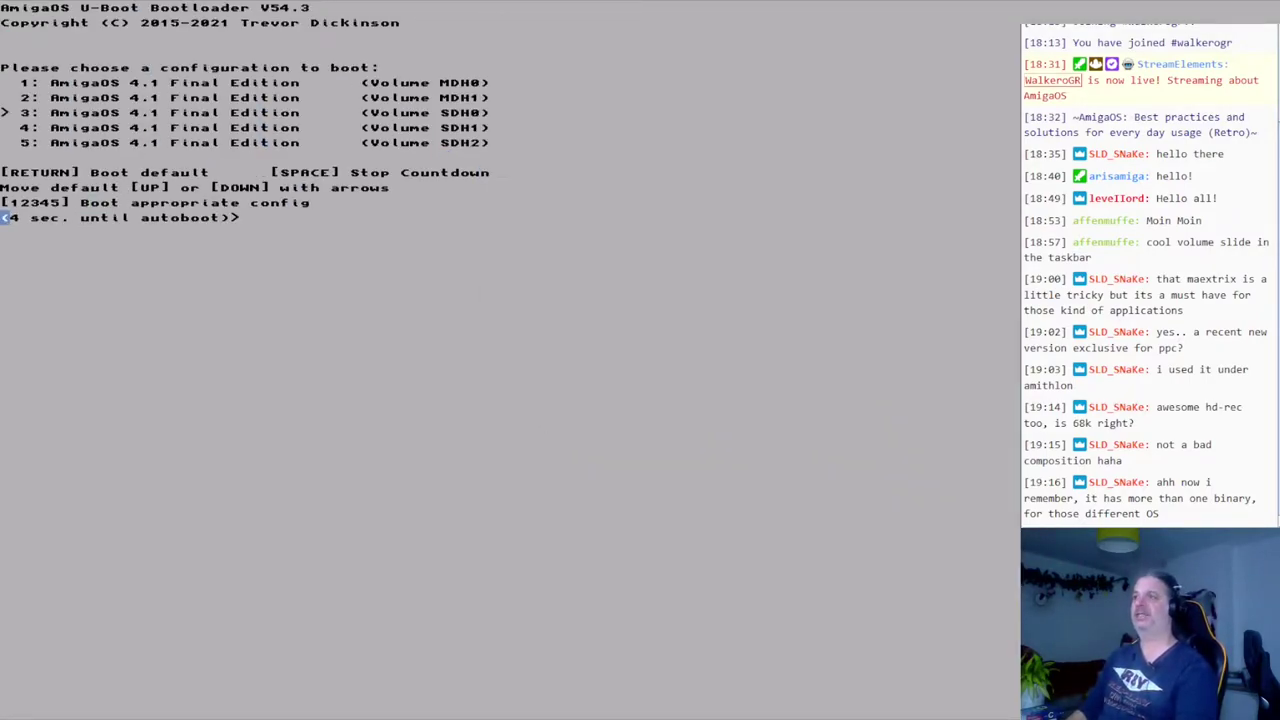
pyautogui.press('Return')
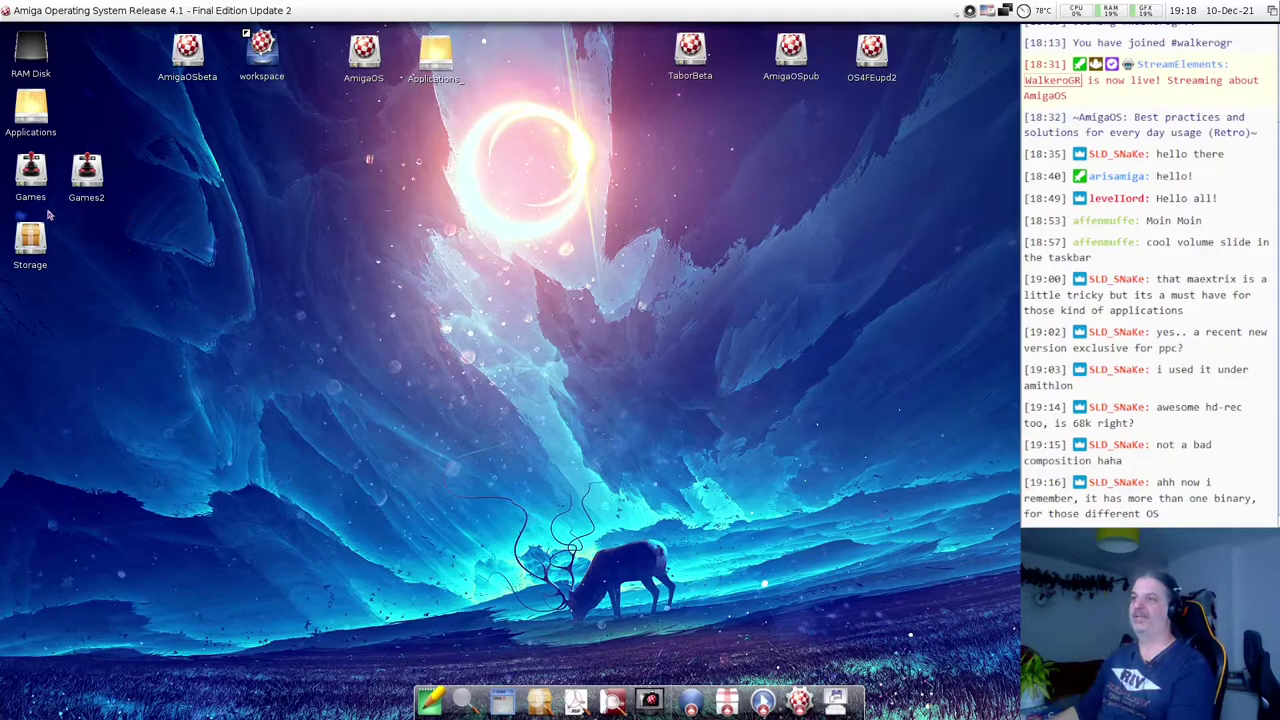
pyautogui.doubleClick(34, 118)
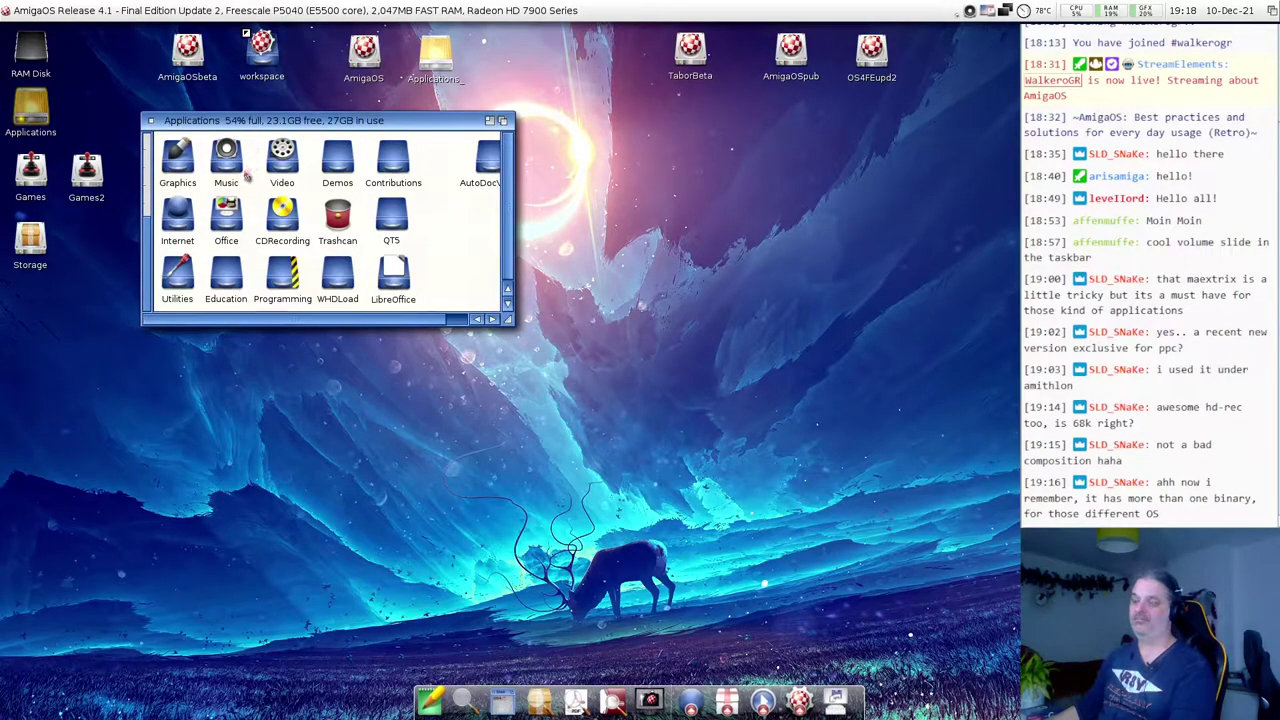
pyautogui.doubleClick(240, 168)
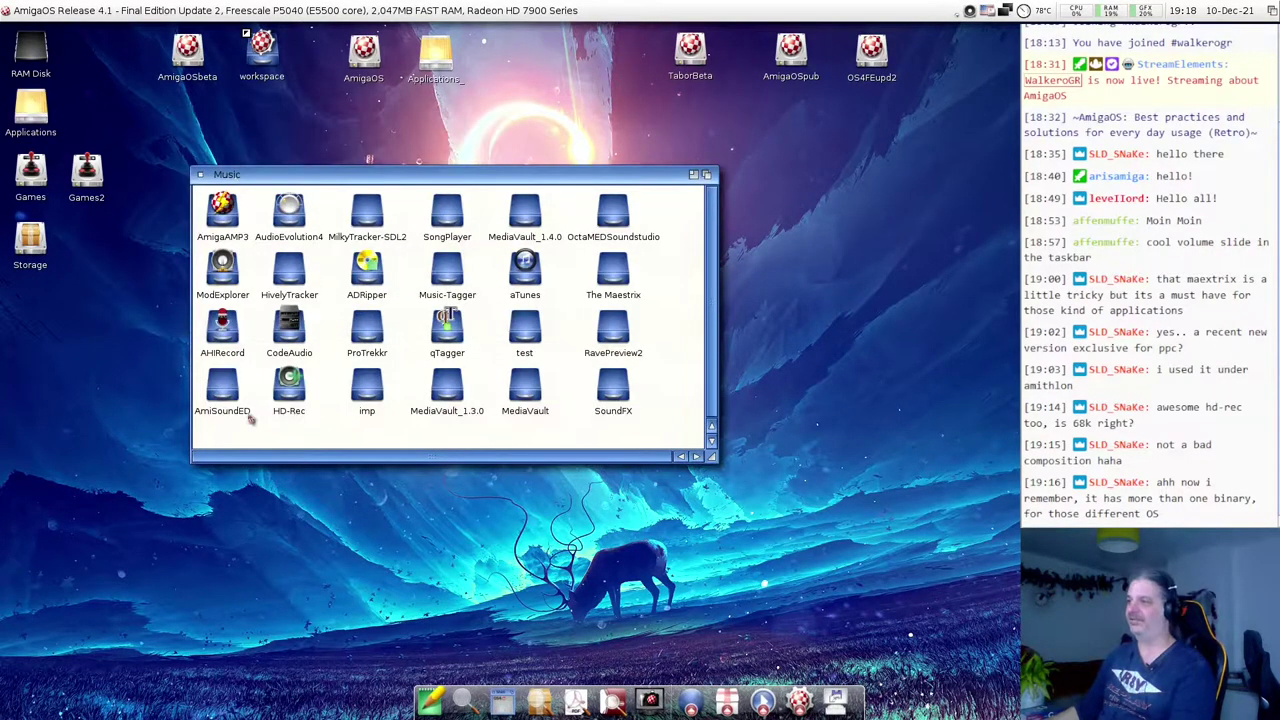
# - Launch CodeAudio from its drawer in Music and reposition its MP3 Encoding Wizard over the drawer windows
pyautogui.doubleClick(284, 334)
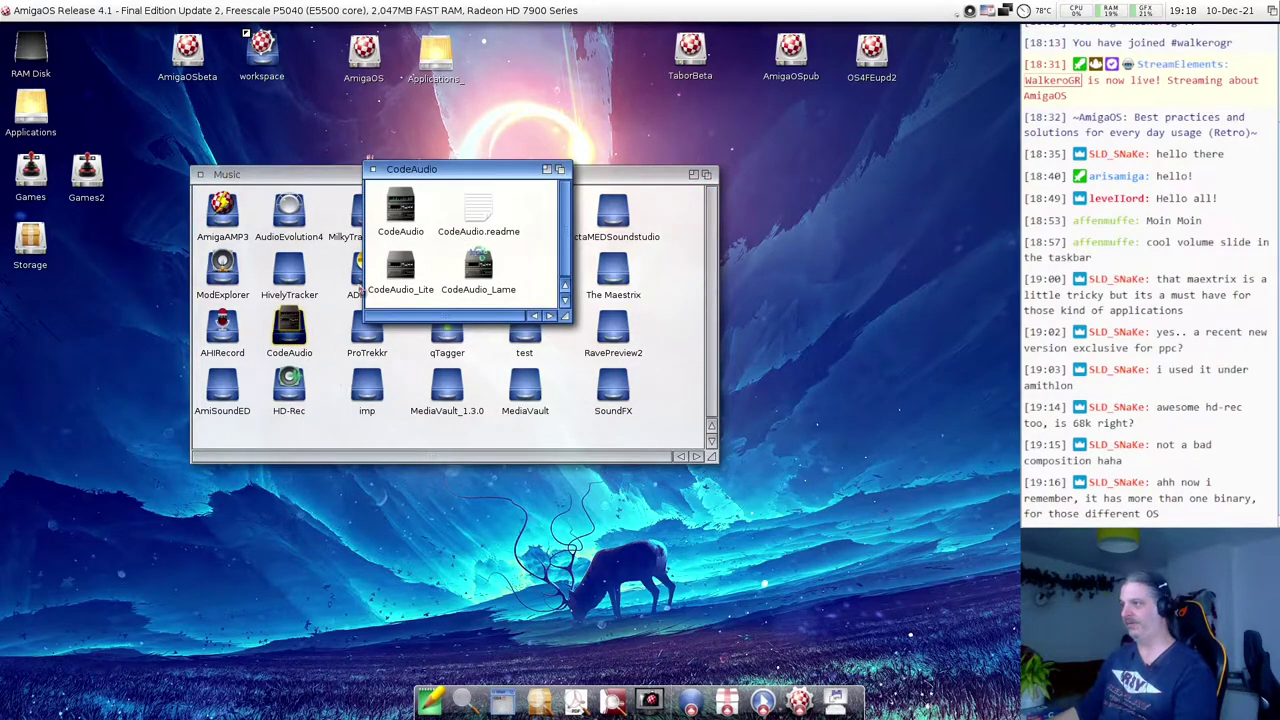
pyautogui.doubleClick(398, 210)
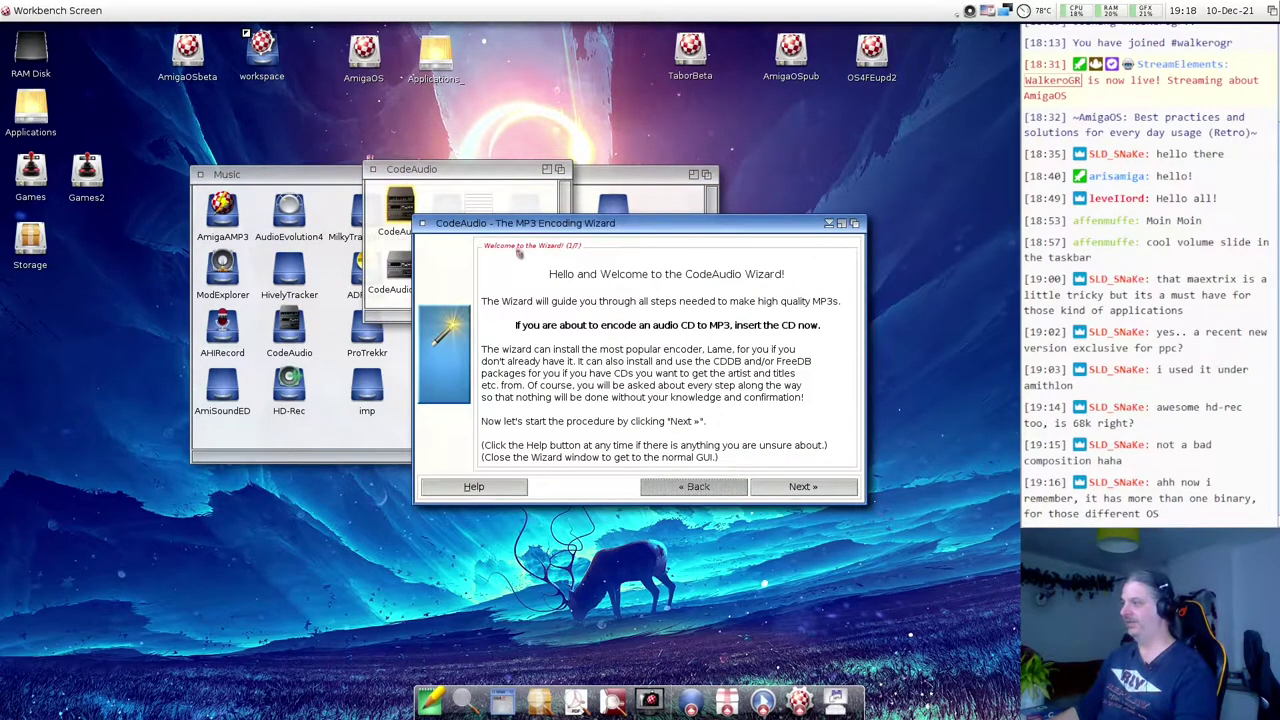
pyautogui.moveTo(593, 224); pyautogui.dragTo(397, 180)
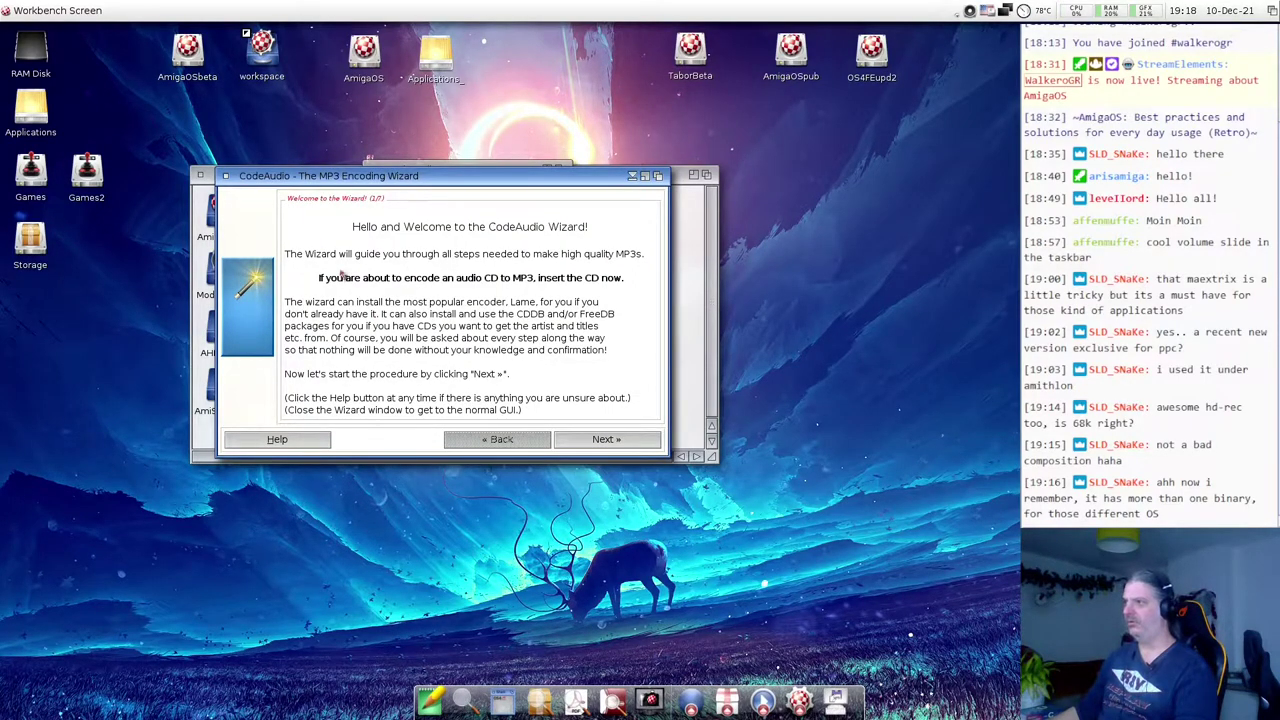
# - Advance the MP3 Encoding Wizard to its file selection page, and close the wizard to reach the normal CodeAudio interface
pyautogui.click(600, 439)
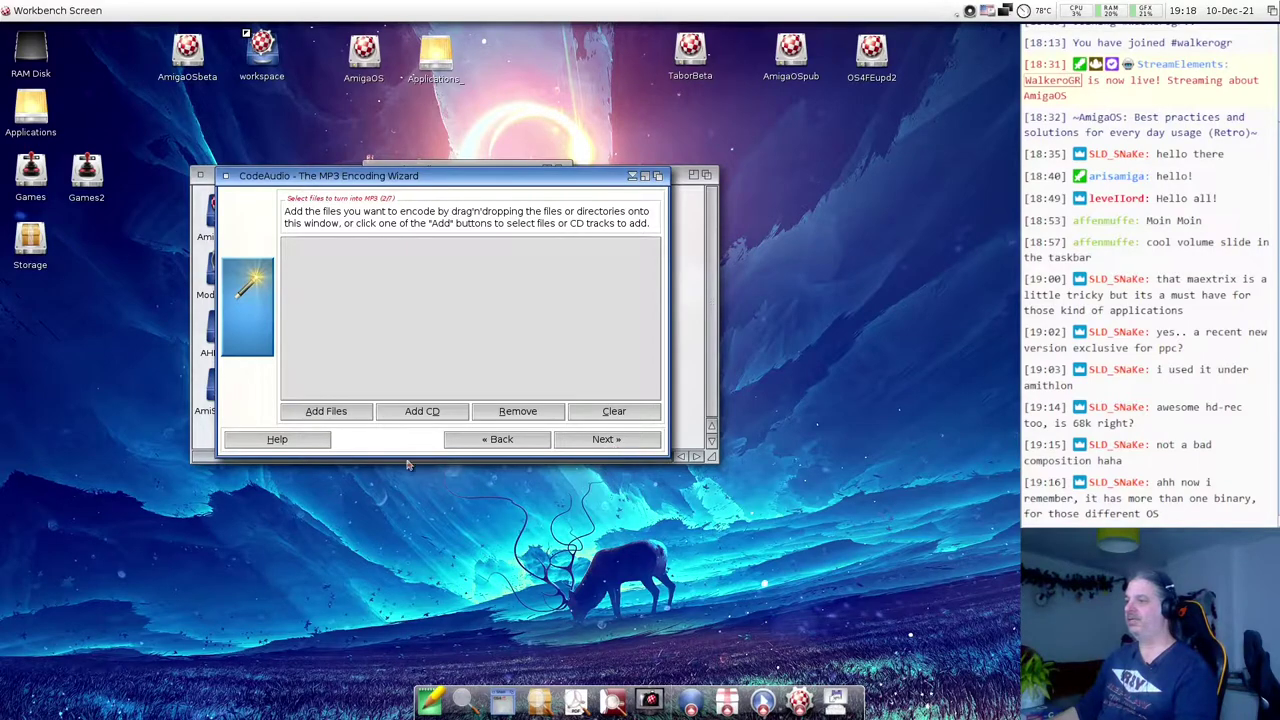
pyautogui.click(603, 444)
pyautogui.click(638, 422)
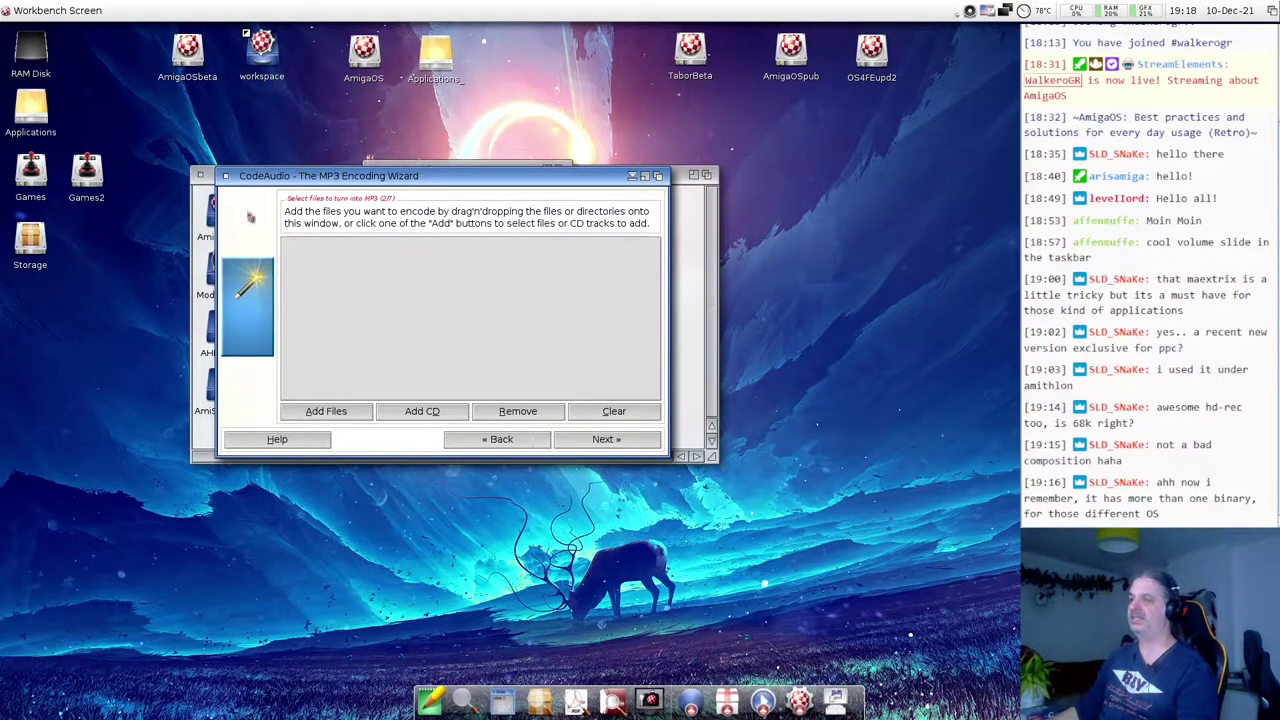
pyautogui.click(226, 176)
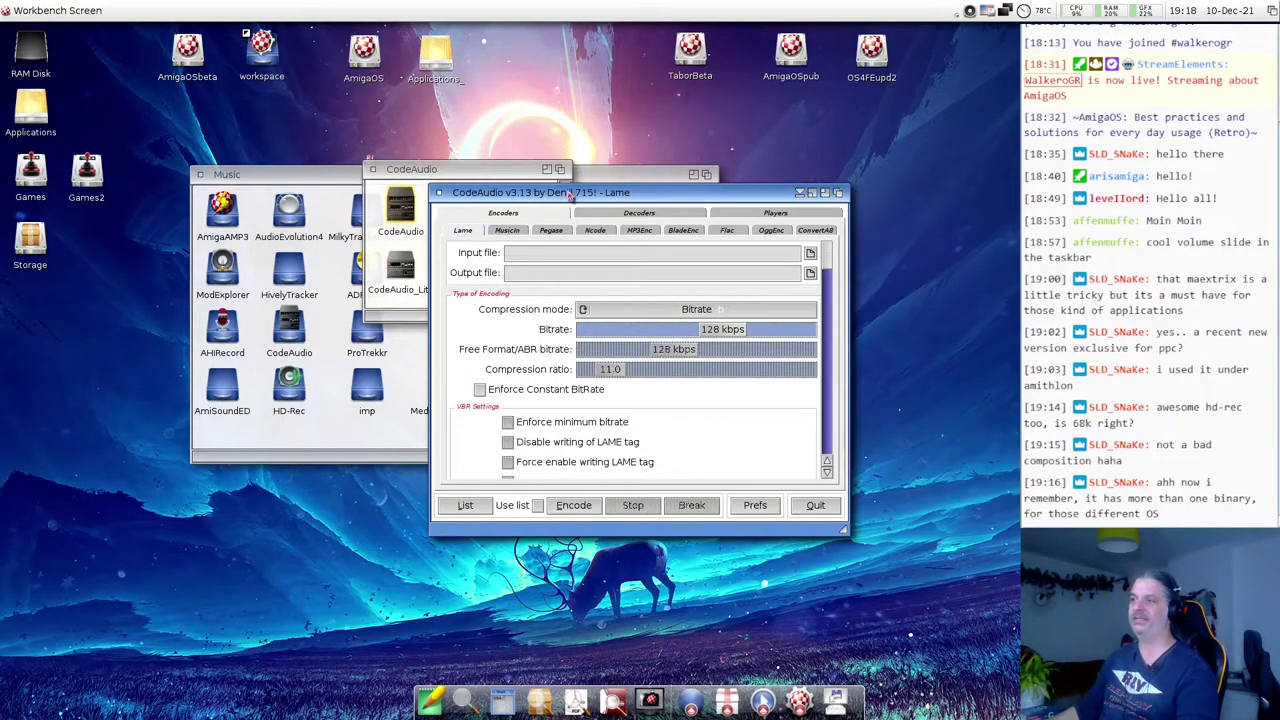
# - Enlarge the CodeAudio window and look through the encoder settings from MusicIn to Flac, returning to Lame without installing an encoder
pyautogui.moveTo(570, 195); pyautogui.dragTo(278, 87)
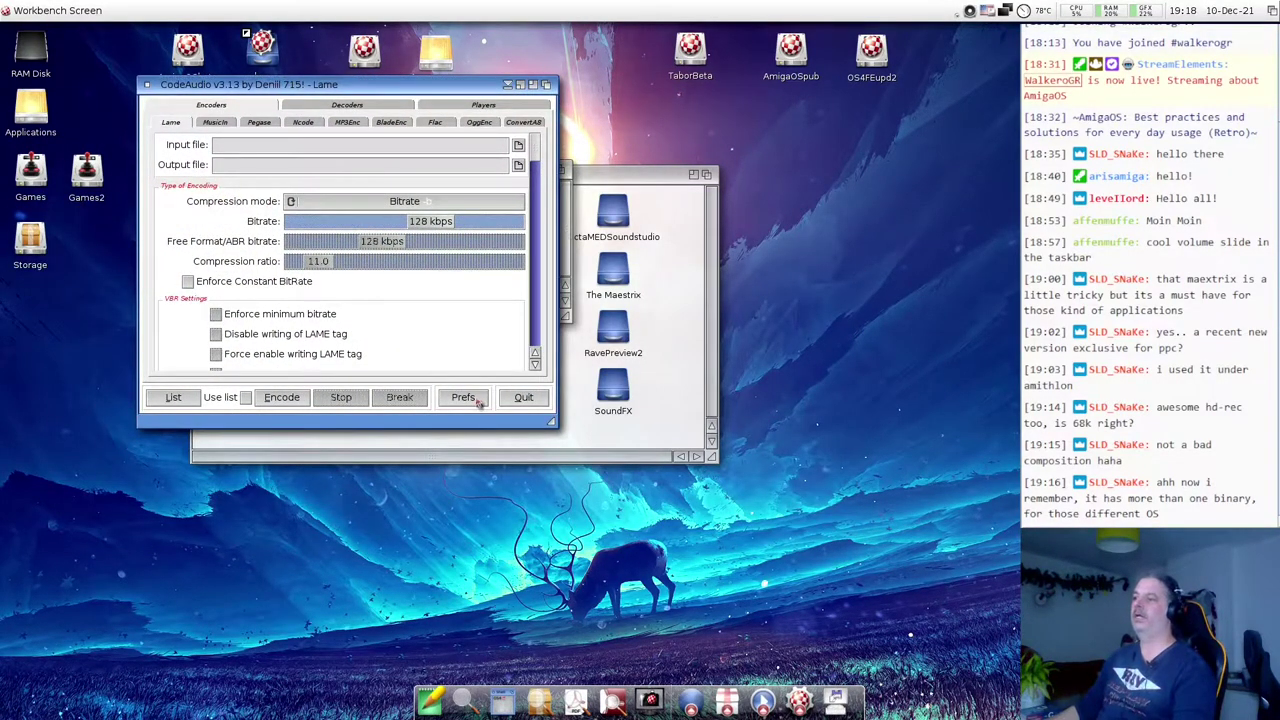
pyautogui.moveTo(551, 421); pyautogui.dragTo(617, 628)
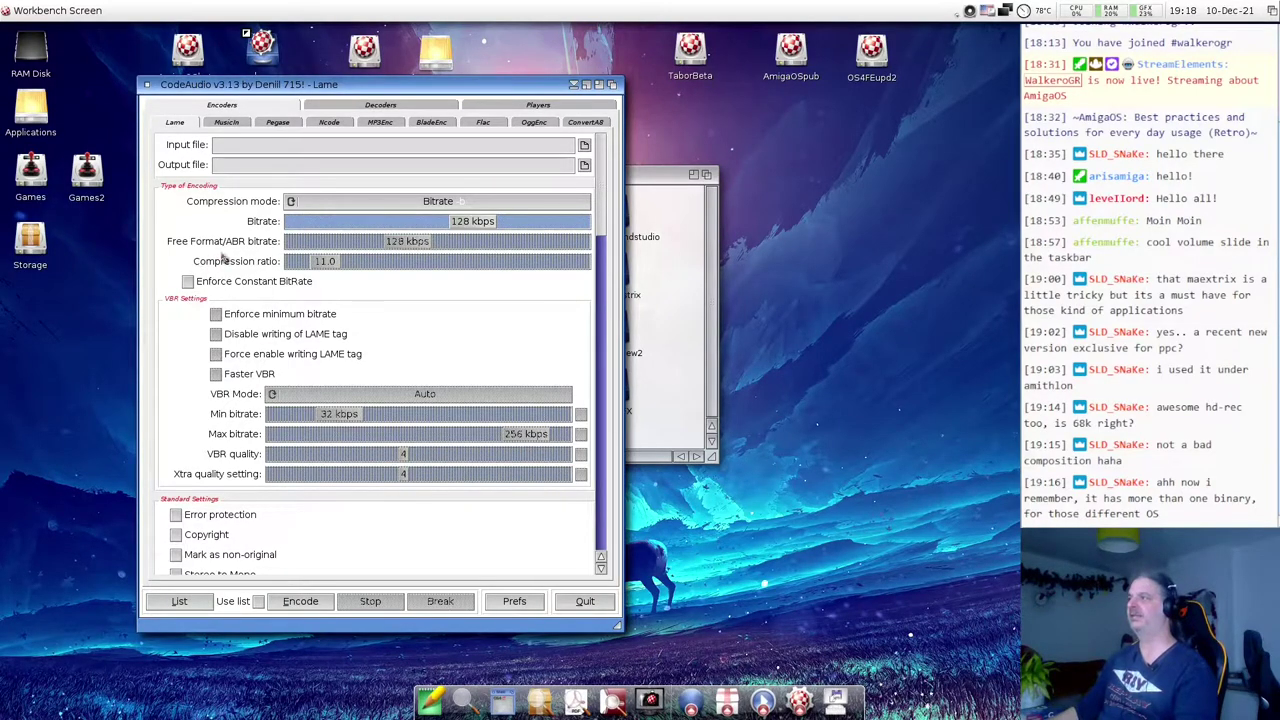
pyautogui.click(227, 123)
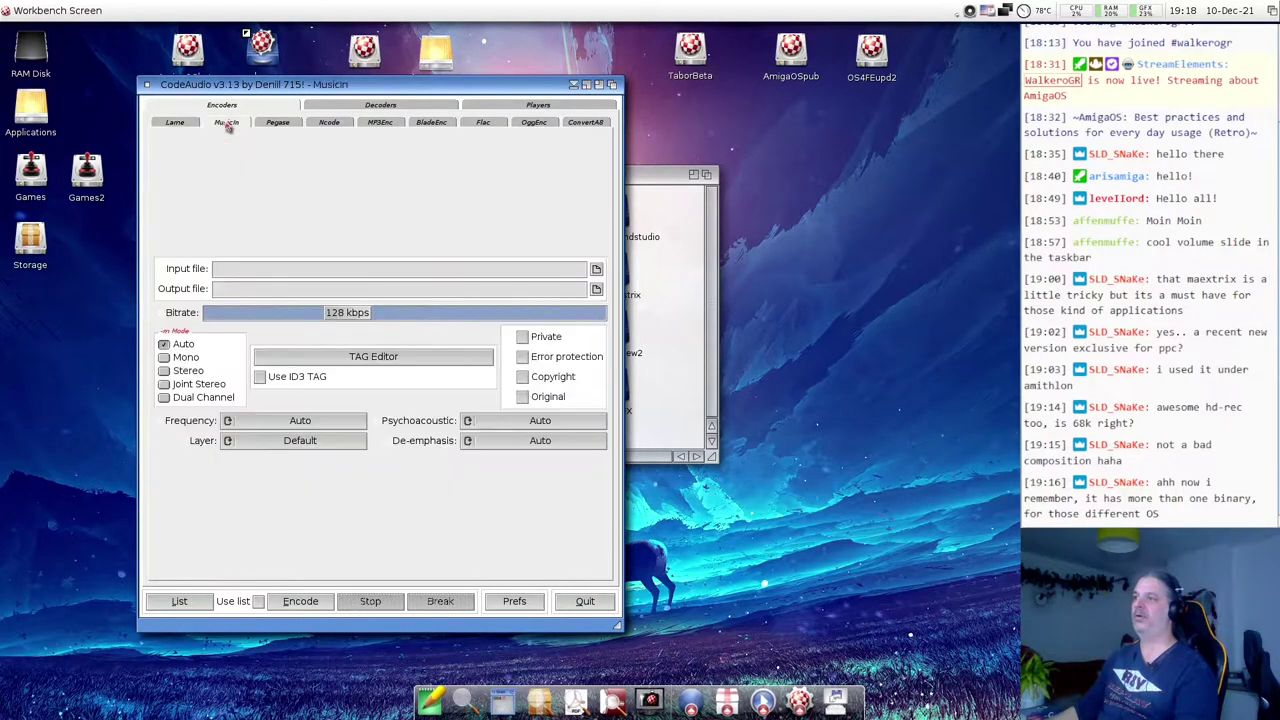
pyautogui.click(277, 123)
pyautogui.click(327, 123)
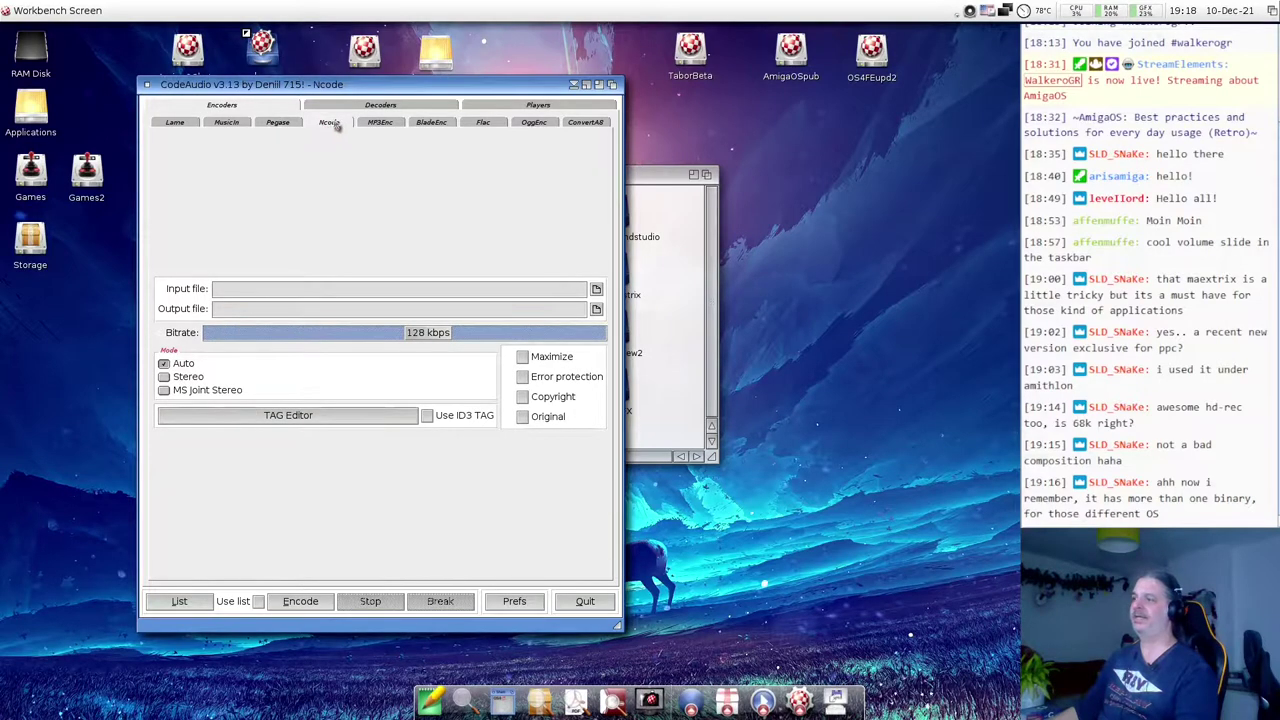
pyautogui.click(372, 123)
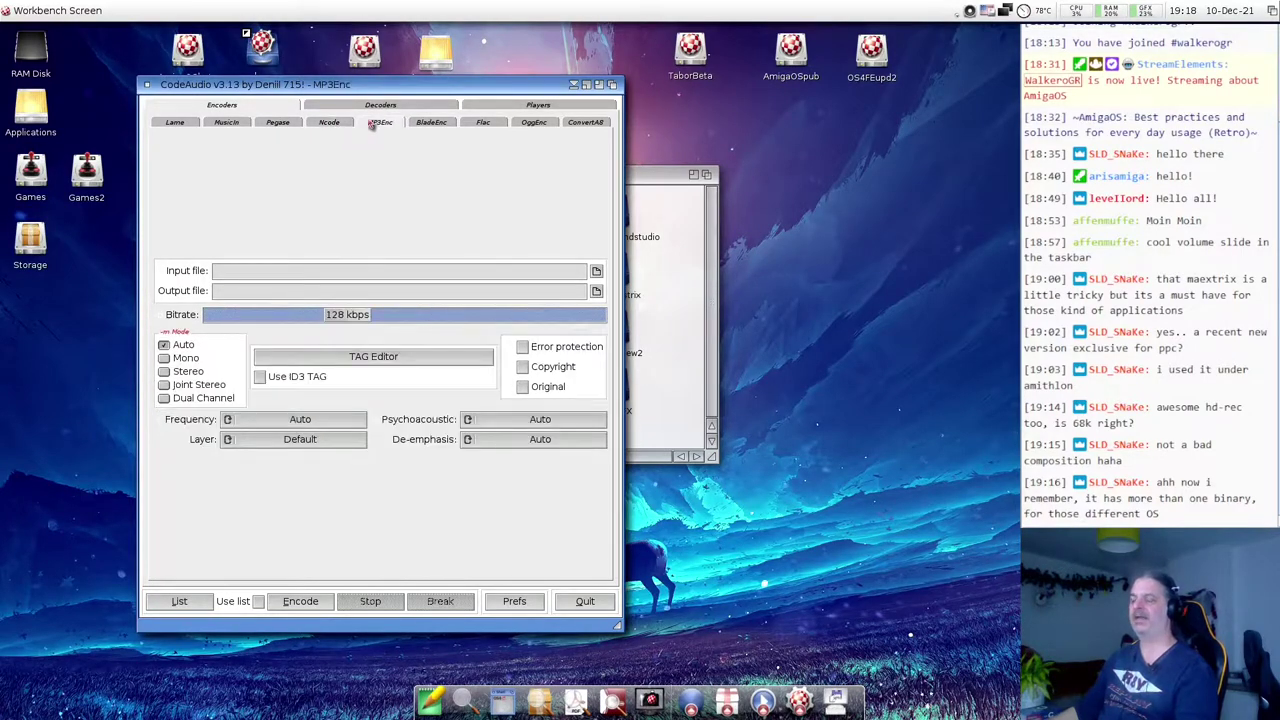
pyautogui.click(437, 125)
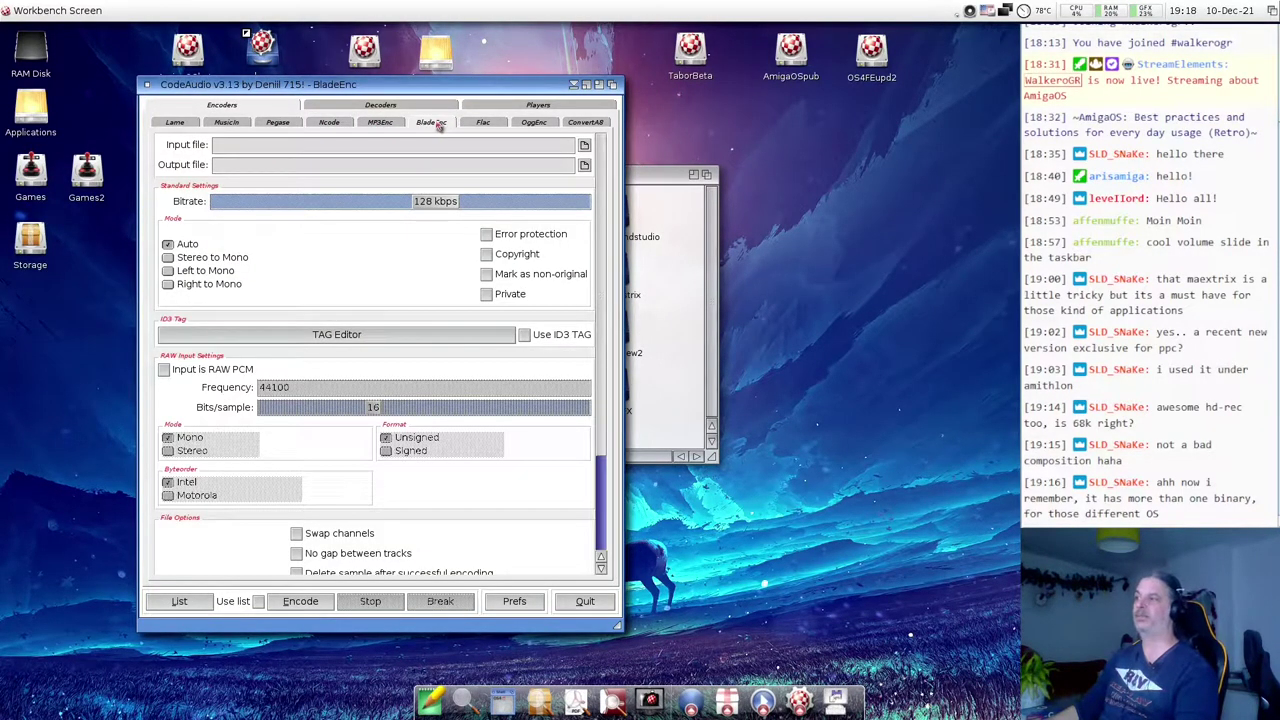
pyautogui.click(487, 127)
pyautogui.click(180, 125)
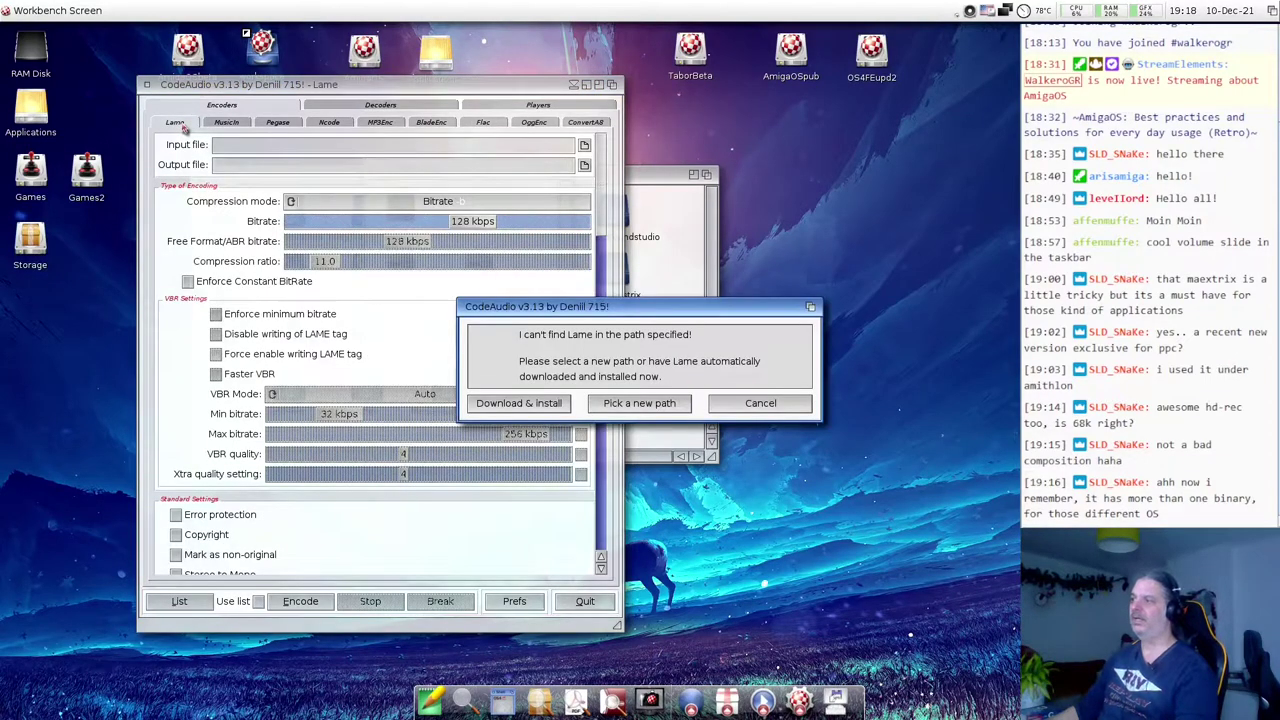
pyautogui.click(788, 408)
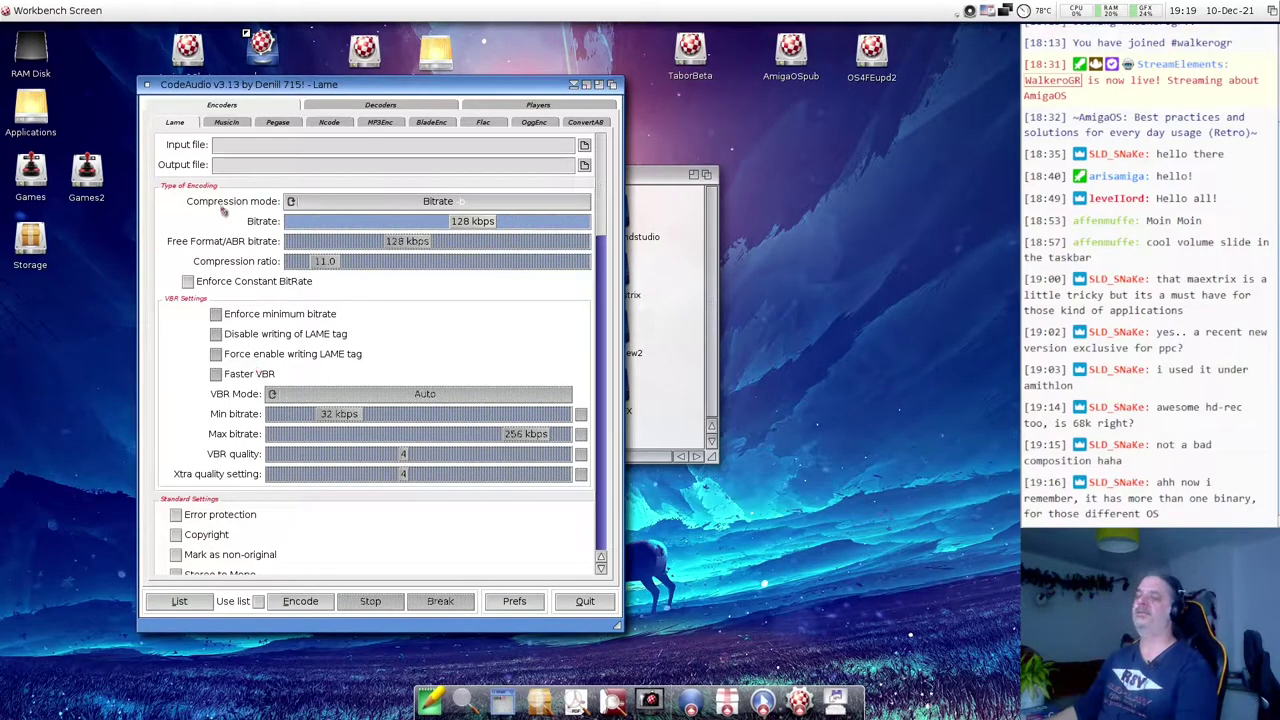
pyautogui.moveTo(183, 84)
pyautogui.mouseDown()
pyautogui.moveTo(181, 98)
pyautogui.moveTo(188, 81)
pyautogui.mouseUp()
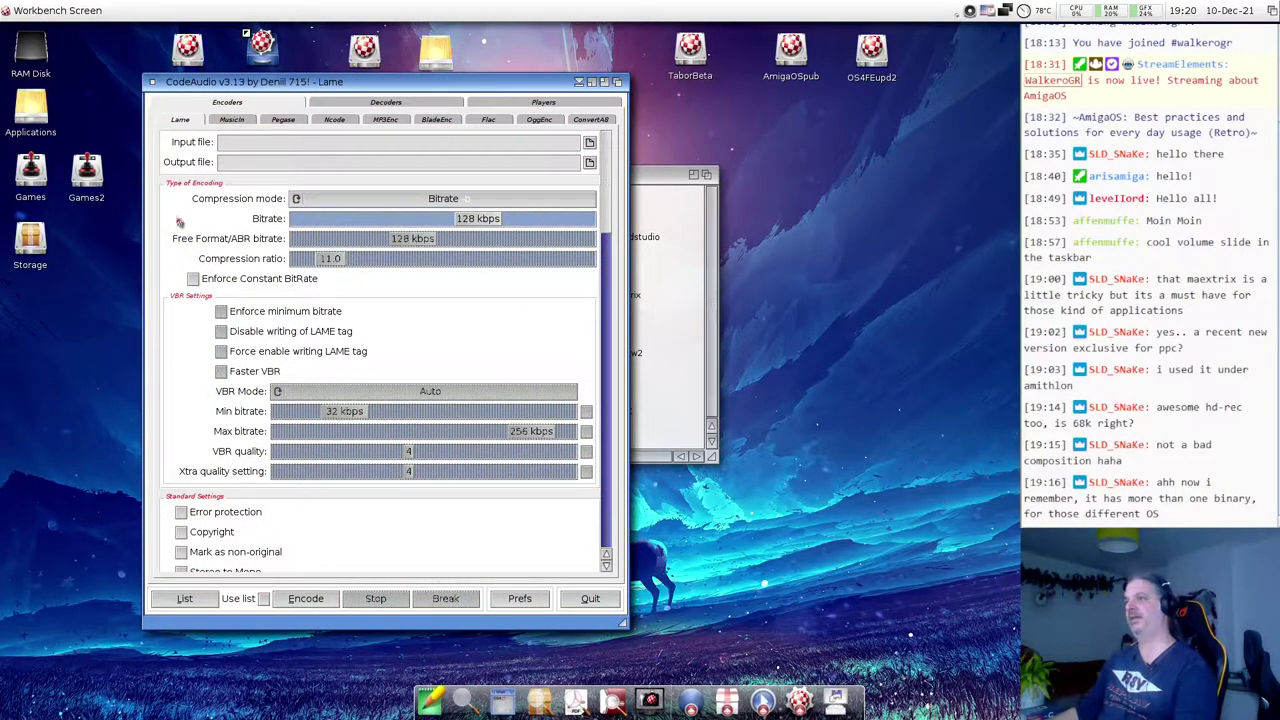
pyautogui.moveTo(207, 83); pyautogui.dragTo(212, 97)
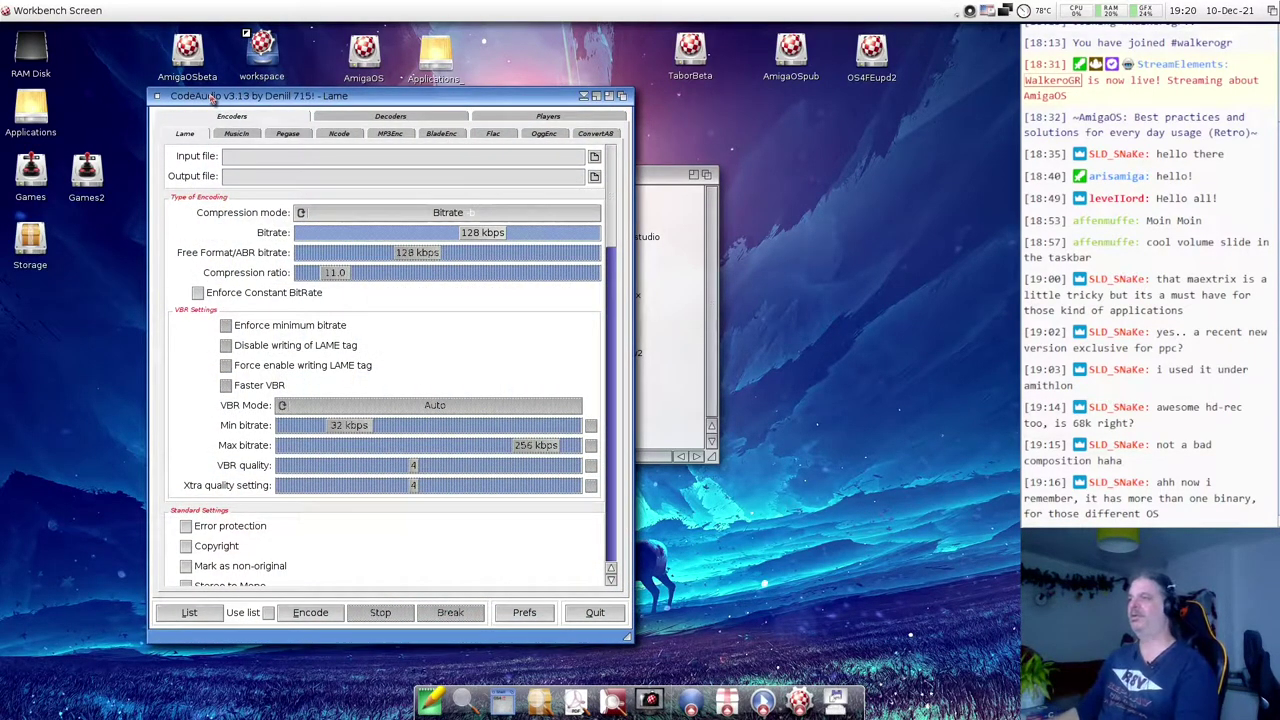
pyautogui.moveTo(220, 100); pyautogui.dragTo(221, 108)
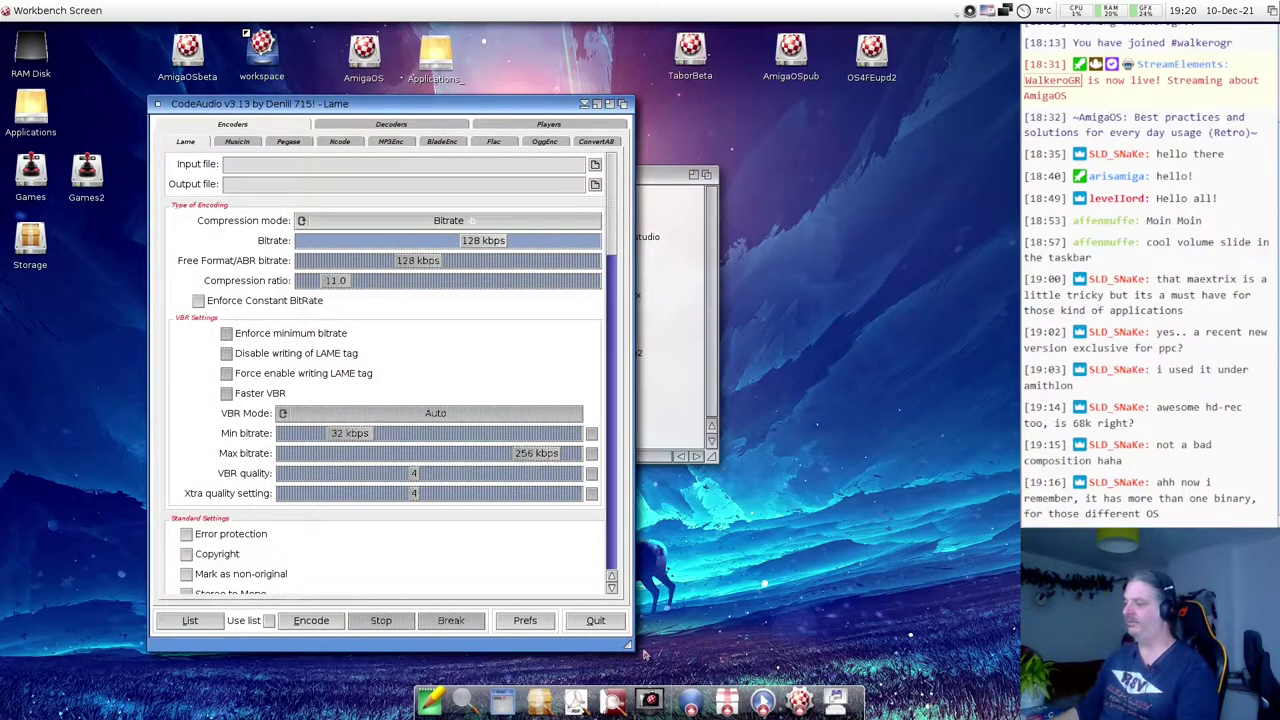
# - Make the CodeAudio window smaller and close the program to return to the Music drawer
pyautogui.moveTo(629, 645); pyautogui.dragTo(599, 612)
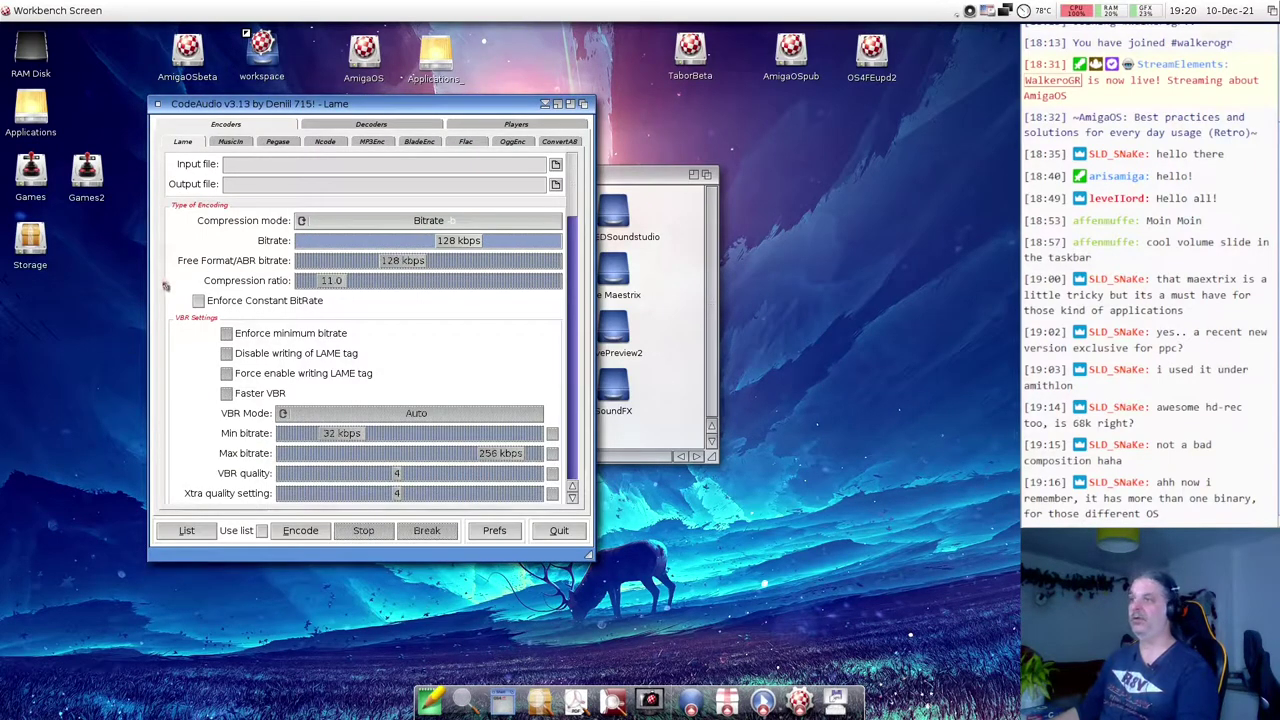
pyautogui.moveTo(187, 107); pyautogui.dragTo(185, 109)
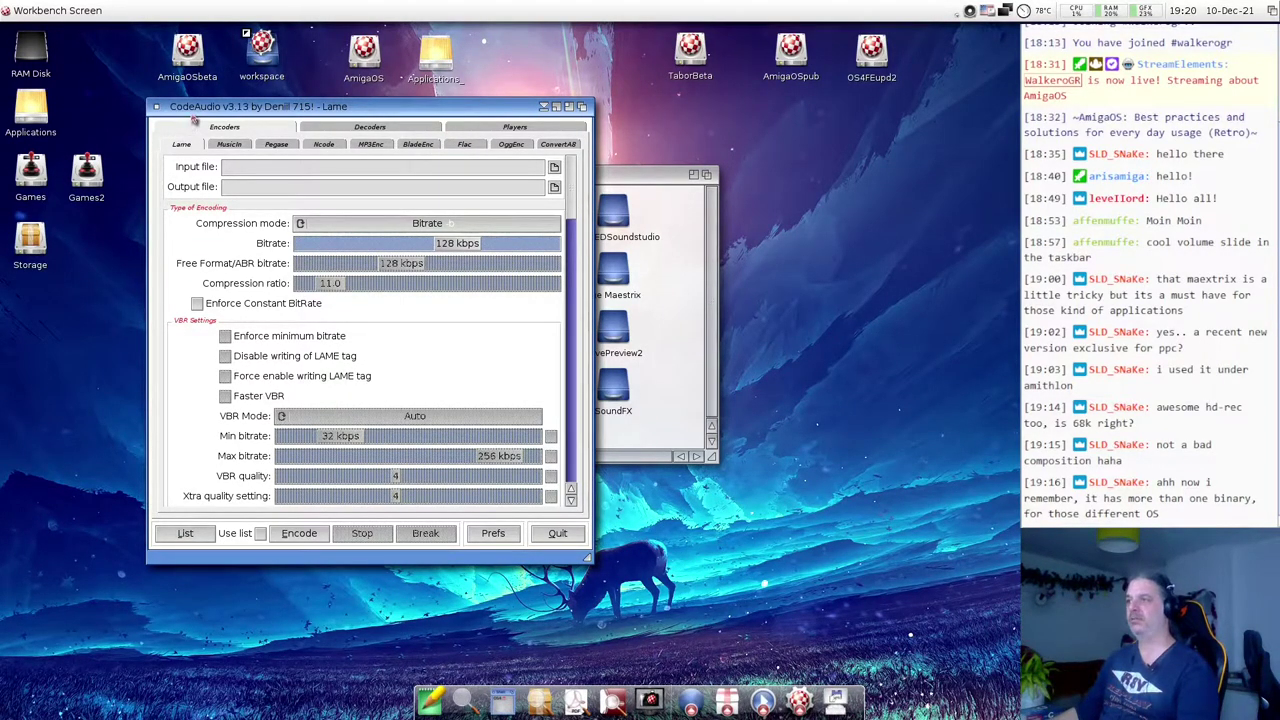
pyautogui.moveTo(193, 120); pyautogui.dragTo(194, 121)
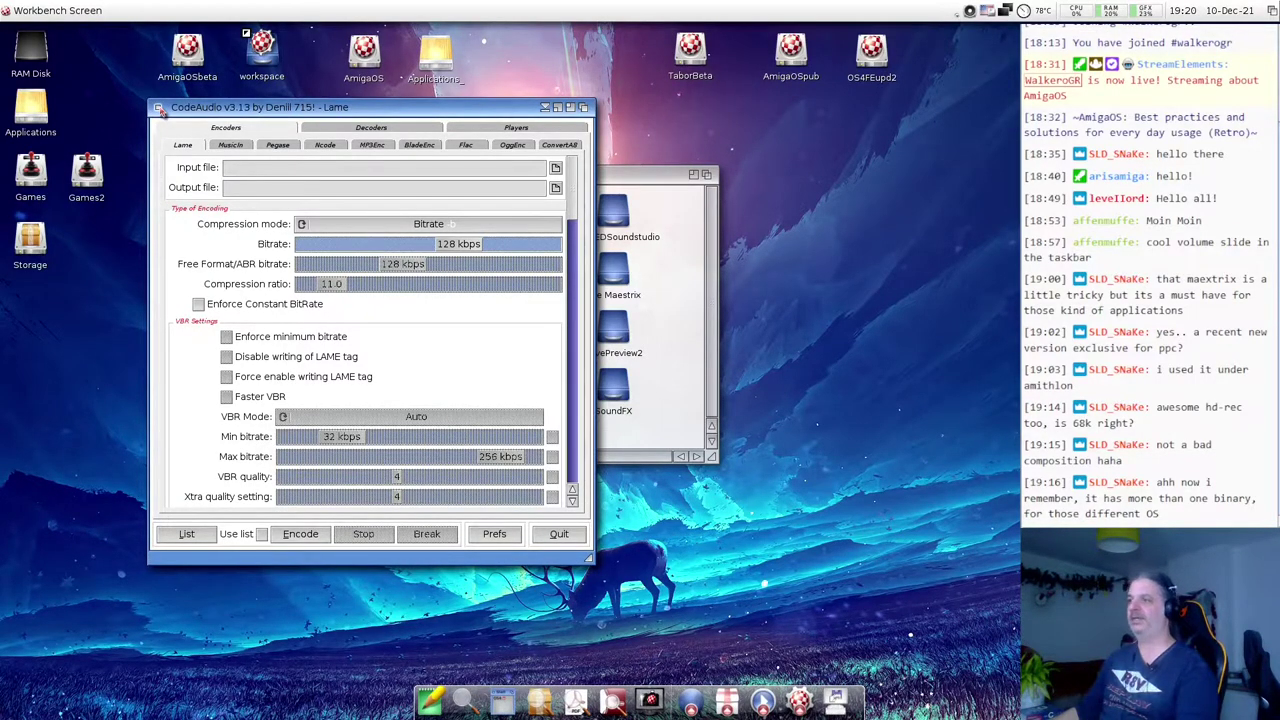
pyautogui.click(159, 110)
pyautogui.click(371, 167)
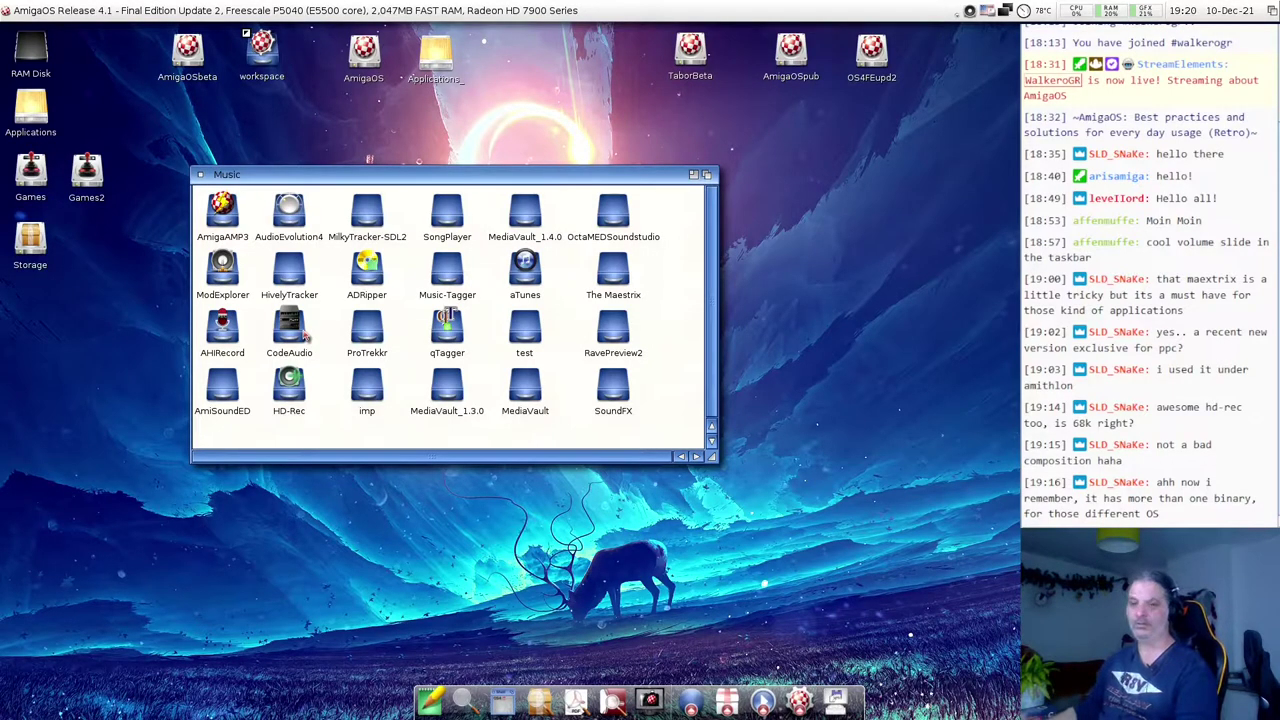
# - Launch ADRipper from its drawer inside Music and move its window clear toward the screen's upper corner
pyautogui.doubleClick(366, 268)
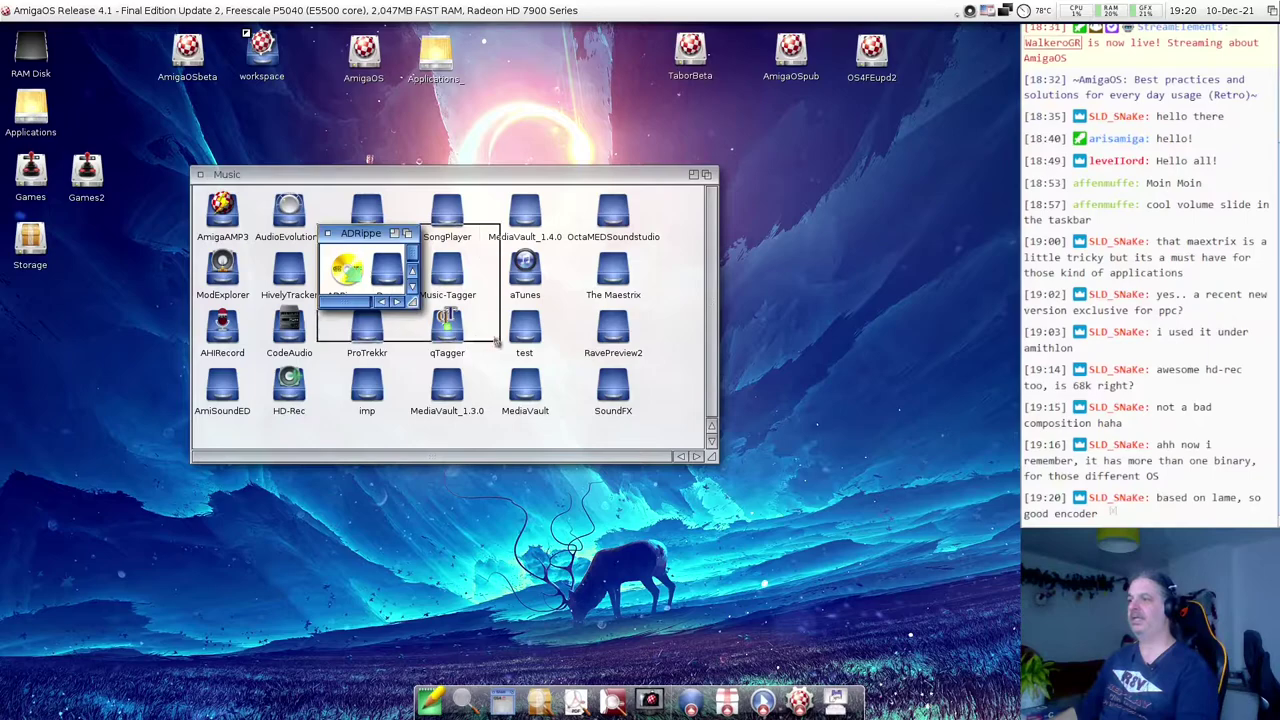
pyautogui.doubleClick(348, 285)
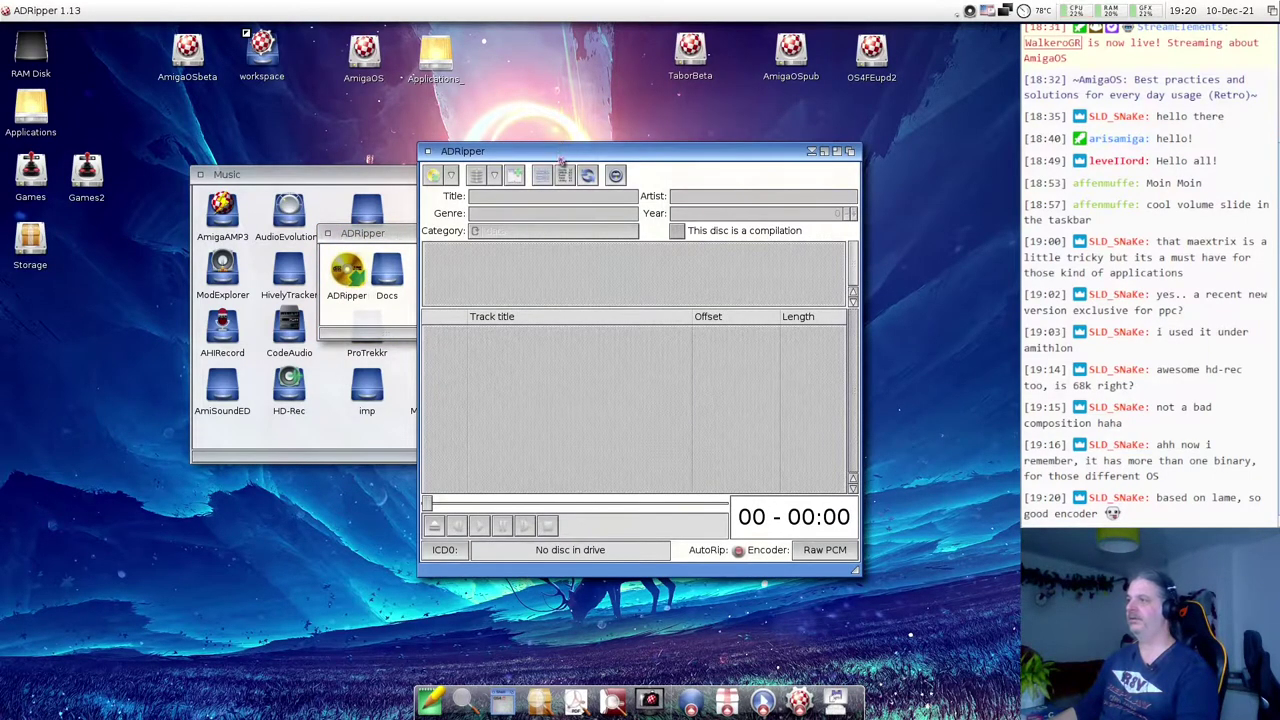
pyautogui.moveTo(562, 158); pyautogui.dragTo(306, 119)
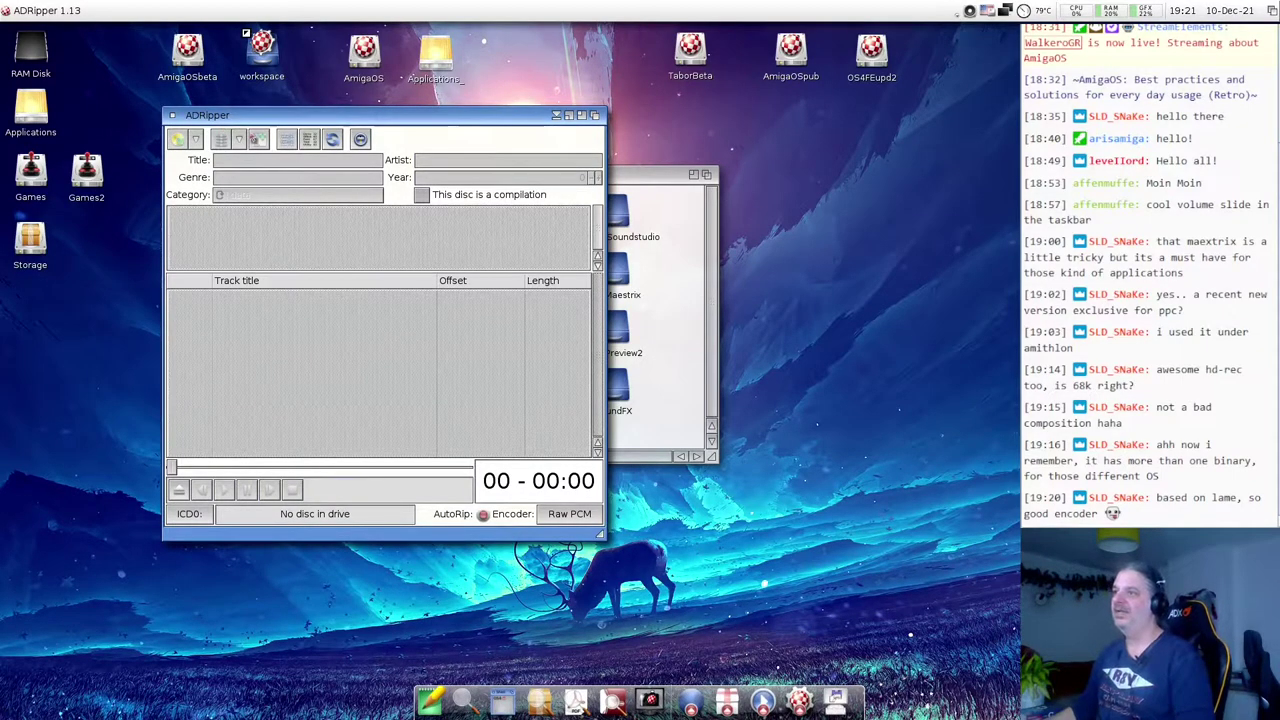
pyautogui.moveTo(260, 115); pyautogui.dragTo(194, 88)
# - View ADRipper's About information with its version and encoder credits, then dismiss it
pyautogui.rightClick(18, 8)
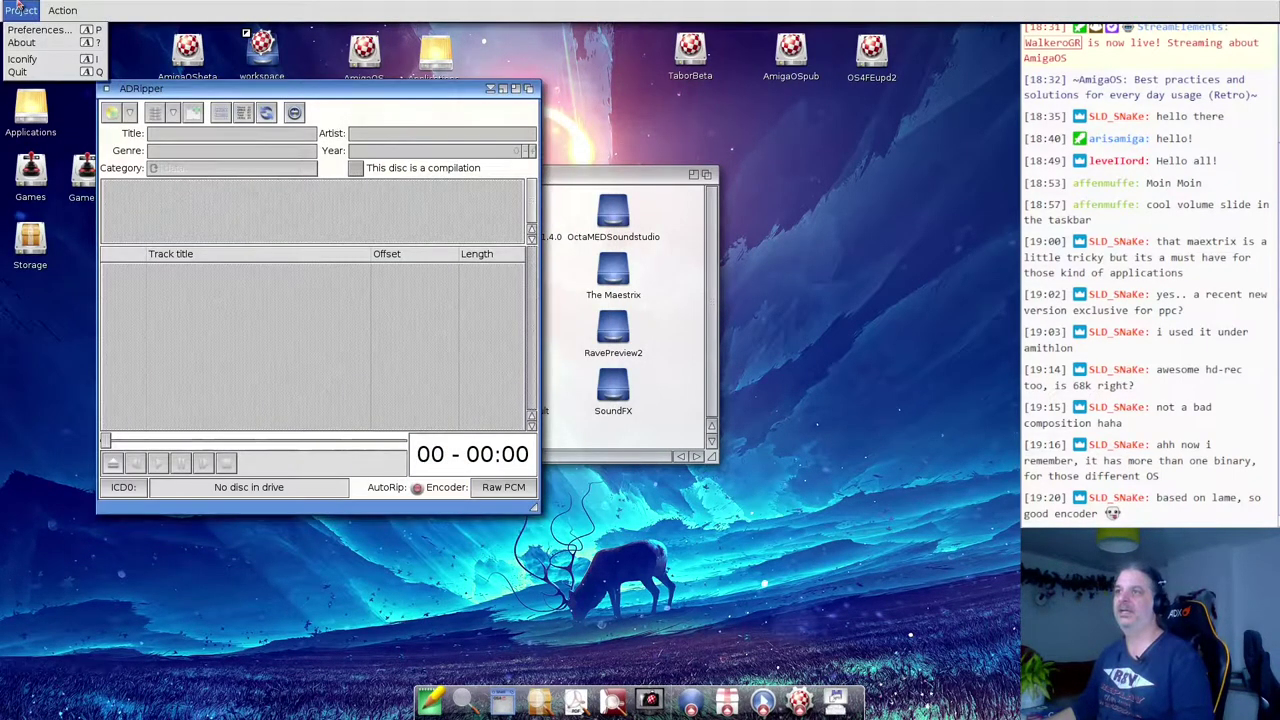
pyautogui.rightClick(21, 42)
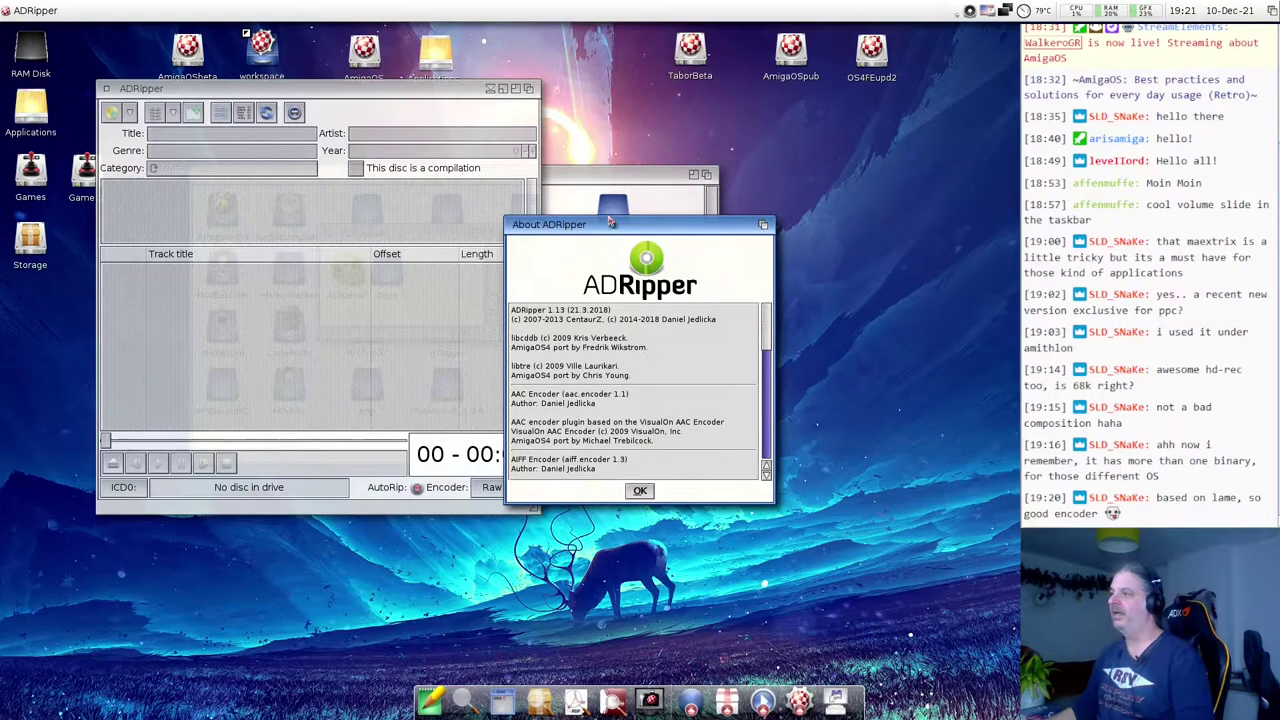
pyautogui.moveTo(610, 222); pyautogui.dragTo(265, 152)
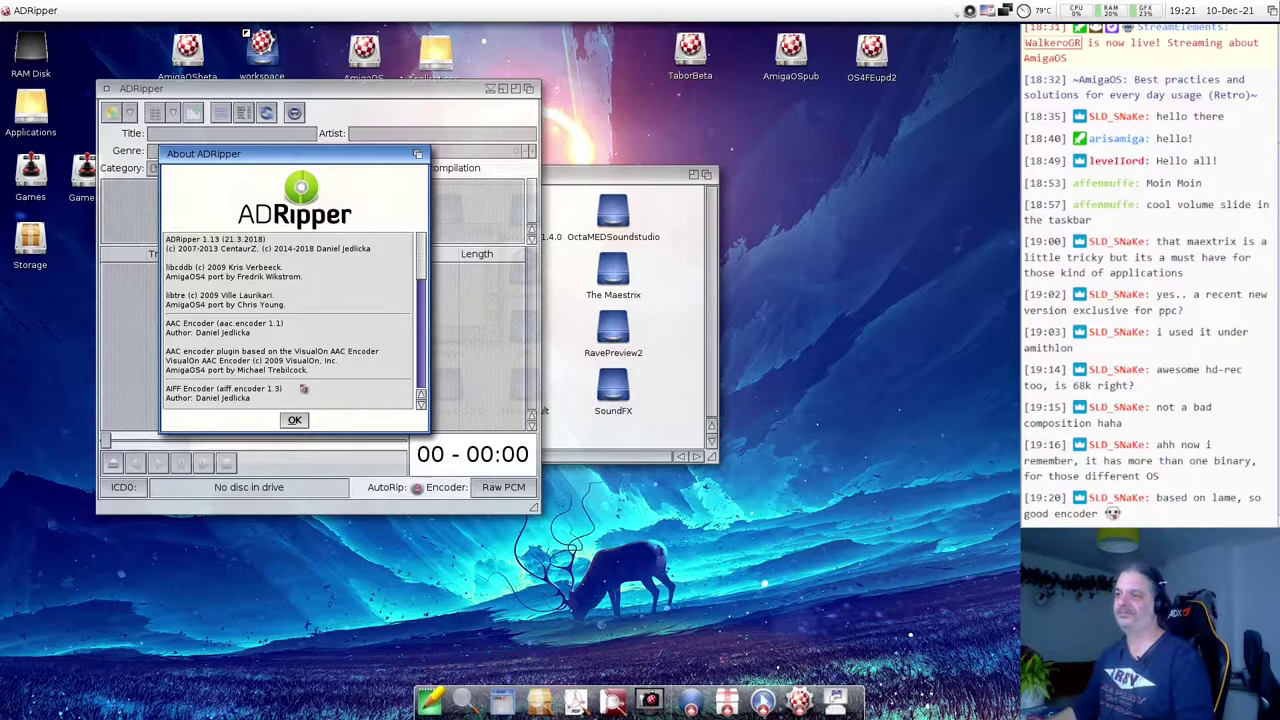
pyautogui.moveTo(199, 153)
pyautogui.mouseDown()
pyautogui.moveTo(192, 173)
pyautogui.moveTo(191, 152)
pyautogui.mouseUp()
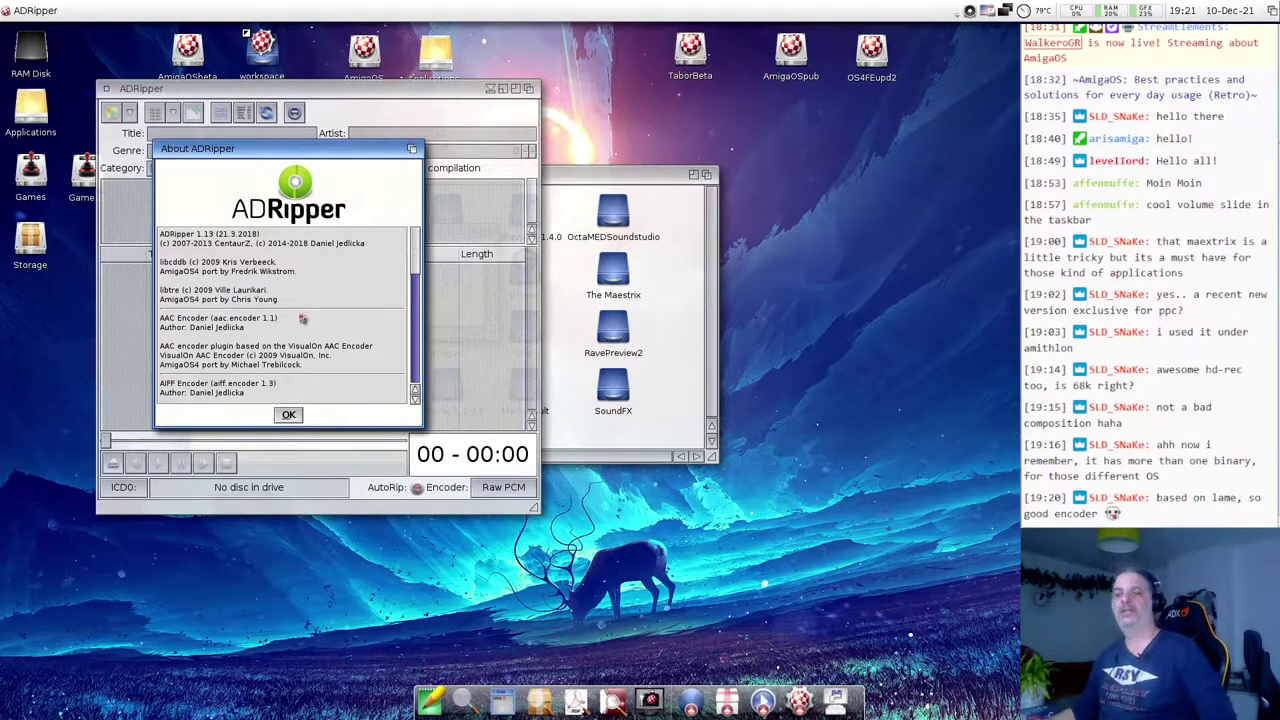
pyautogui.click(289, 416)
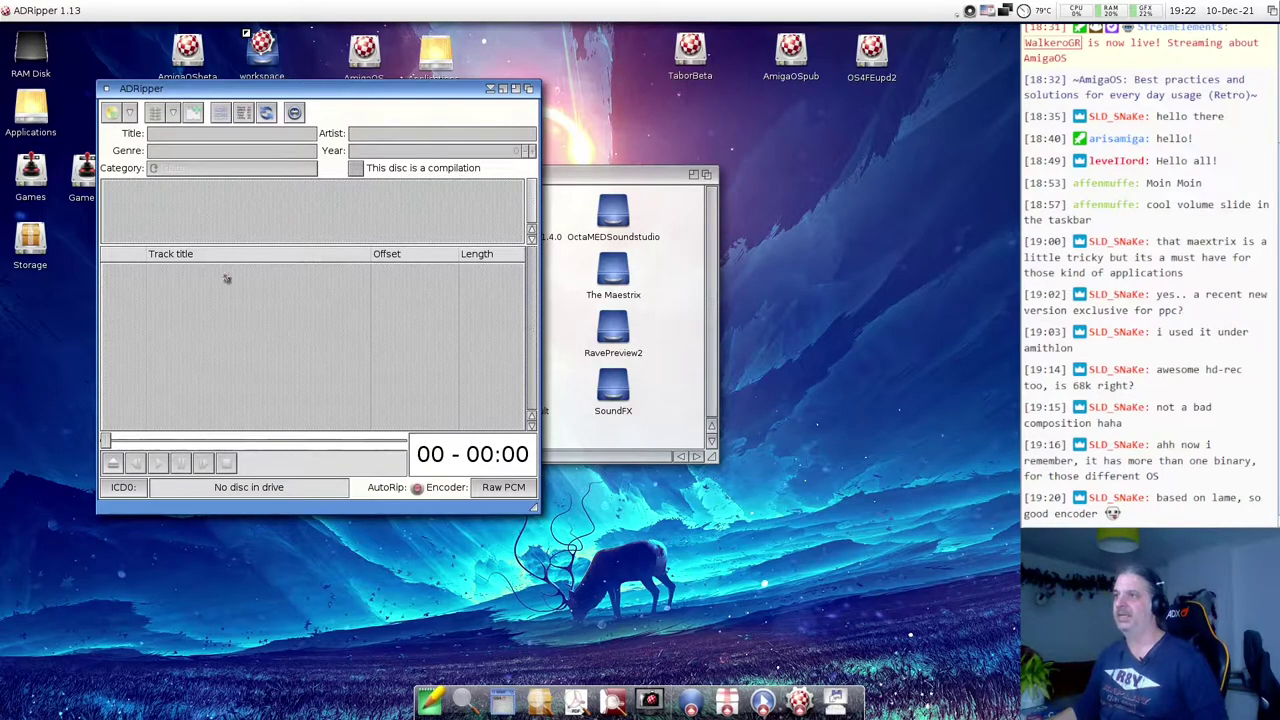
# - Review ADRipper's general and encoding preferences, including the available encoder formats, and leave without changing anything
pyautogui.click(294, 114)
pyautogui.moveTo(607, 262); pyautogui.dragTo(288, 145)
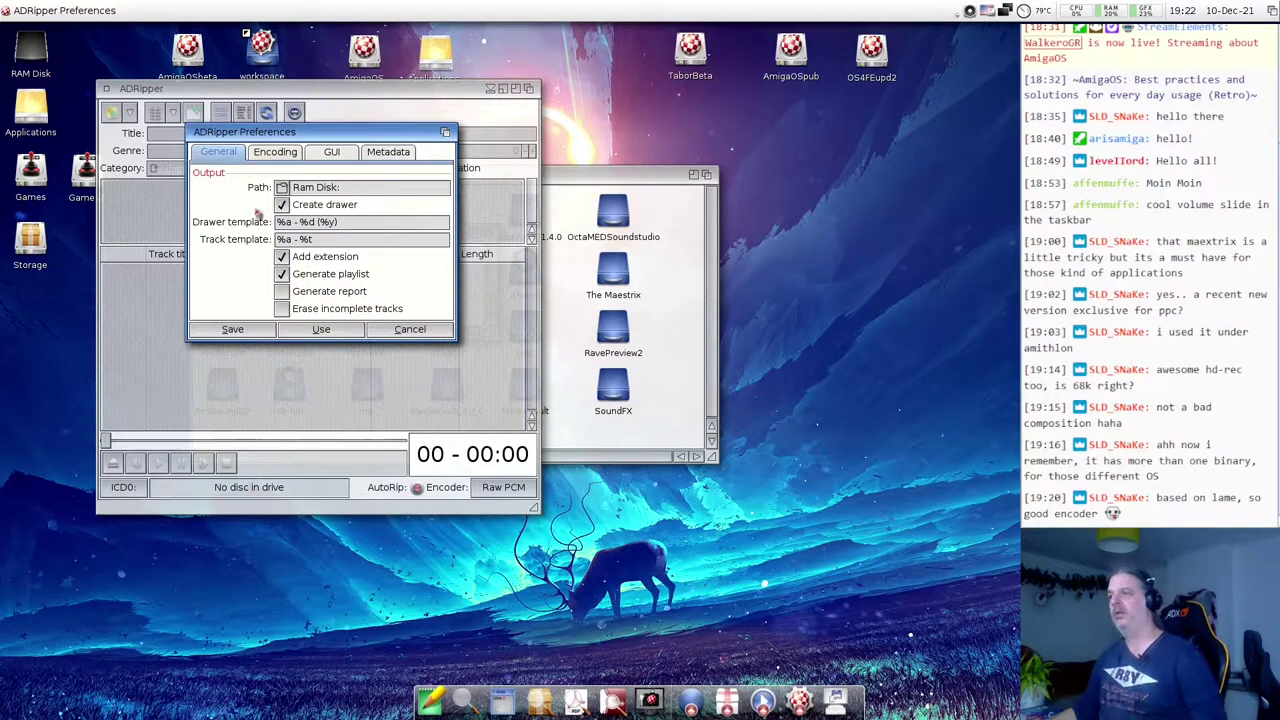
pyautogui.click(273, 153)
pyautogui.click(263, 188)
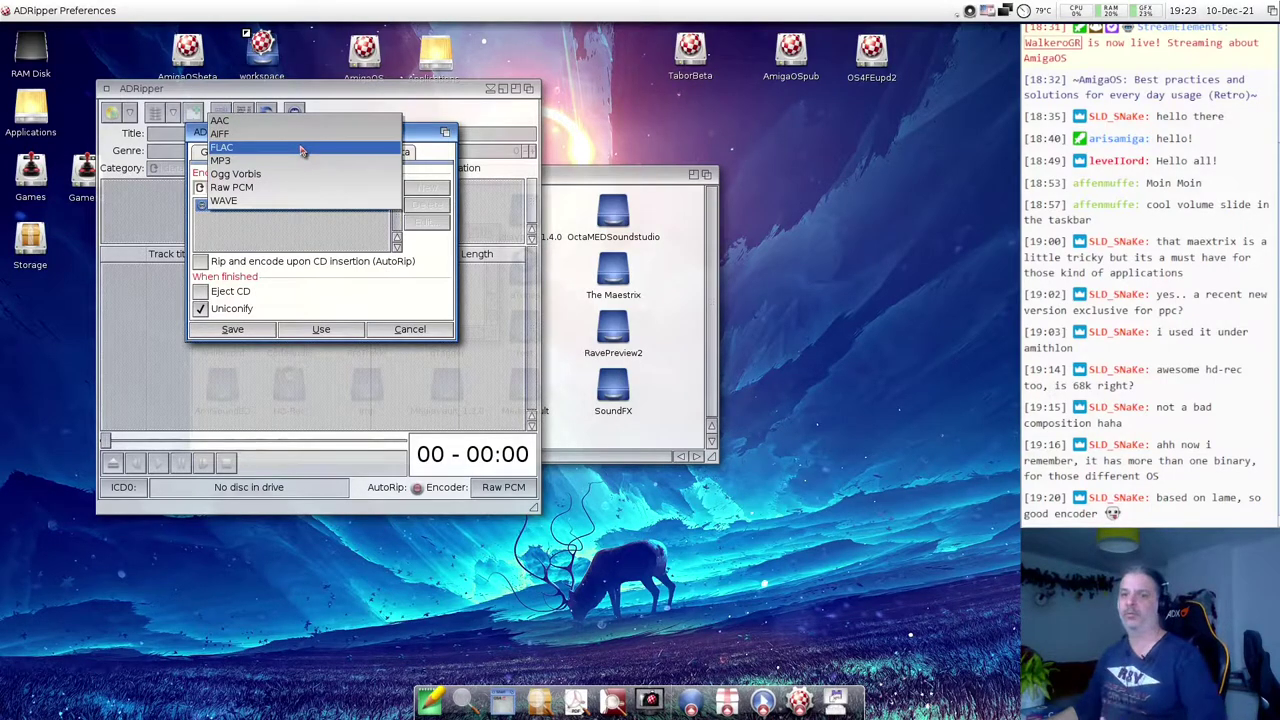
pyautogui.click(311, 299)
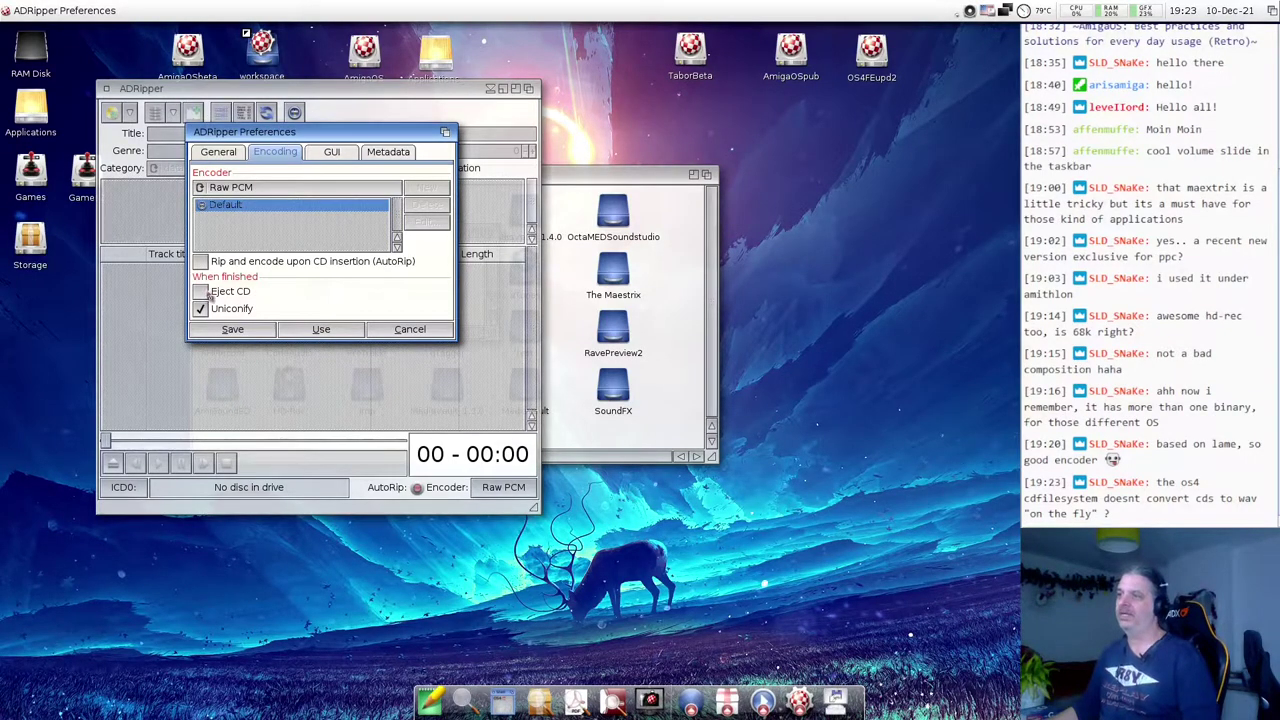
pyautogui.click(409, 331)
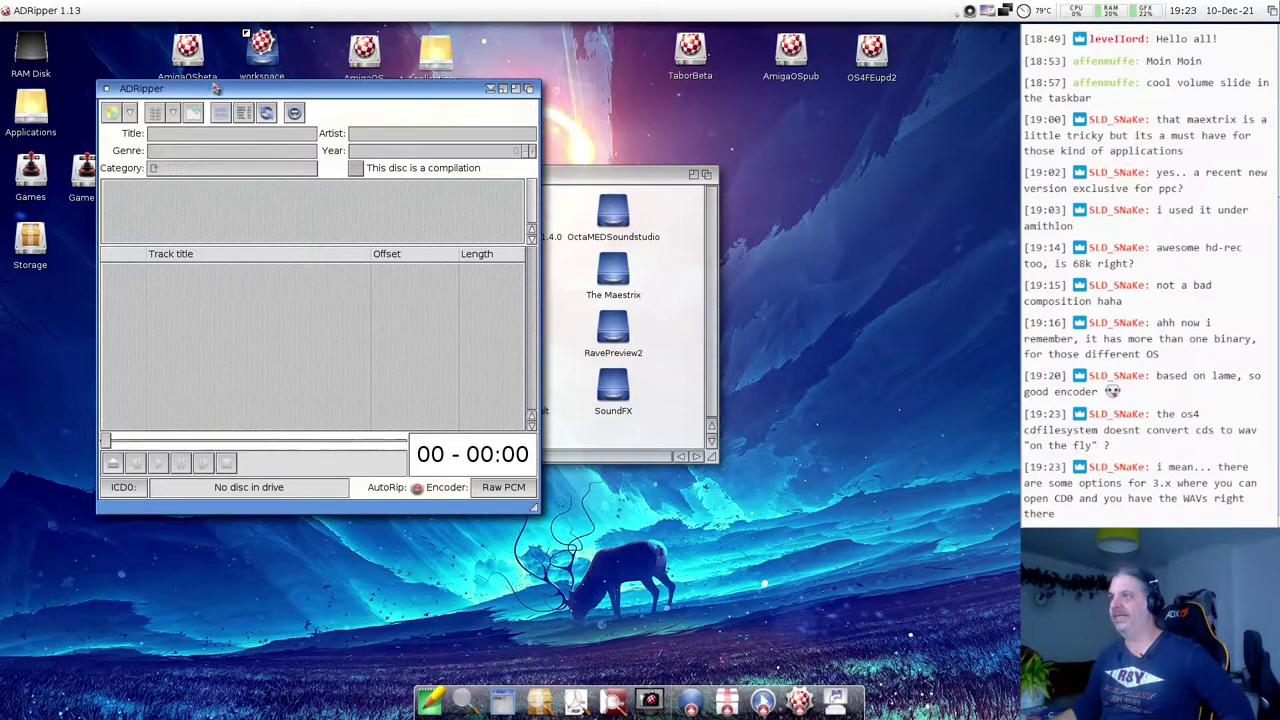
# - Quit ADRipper and close its drawer, leaving only the Music drawer open
pyautogui.moveTo(217, 90); pyautogui.dragTo(210, 152)
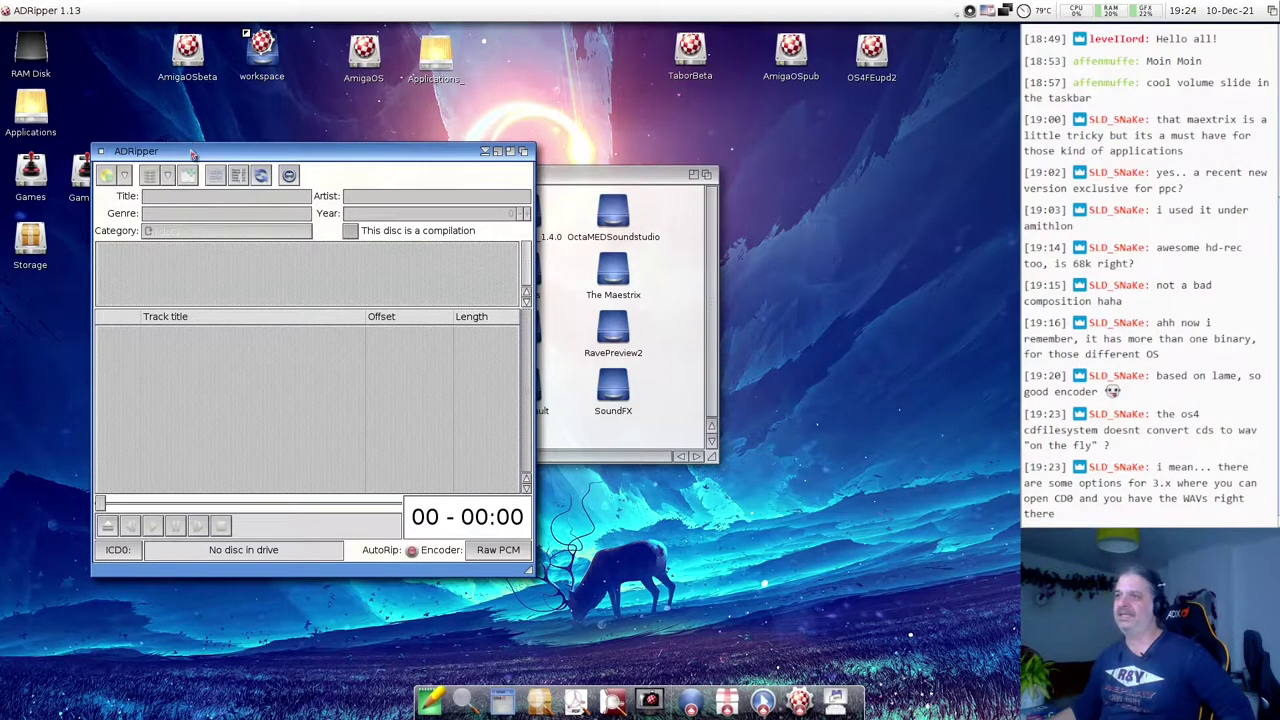
pyautogui.moveTo(193, 153); pyautogui.dragTo(207, 123)
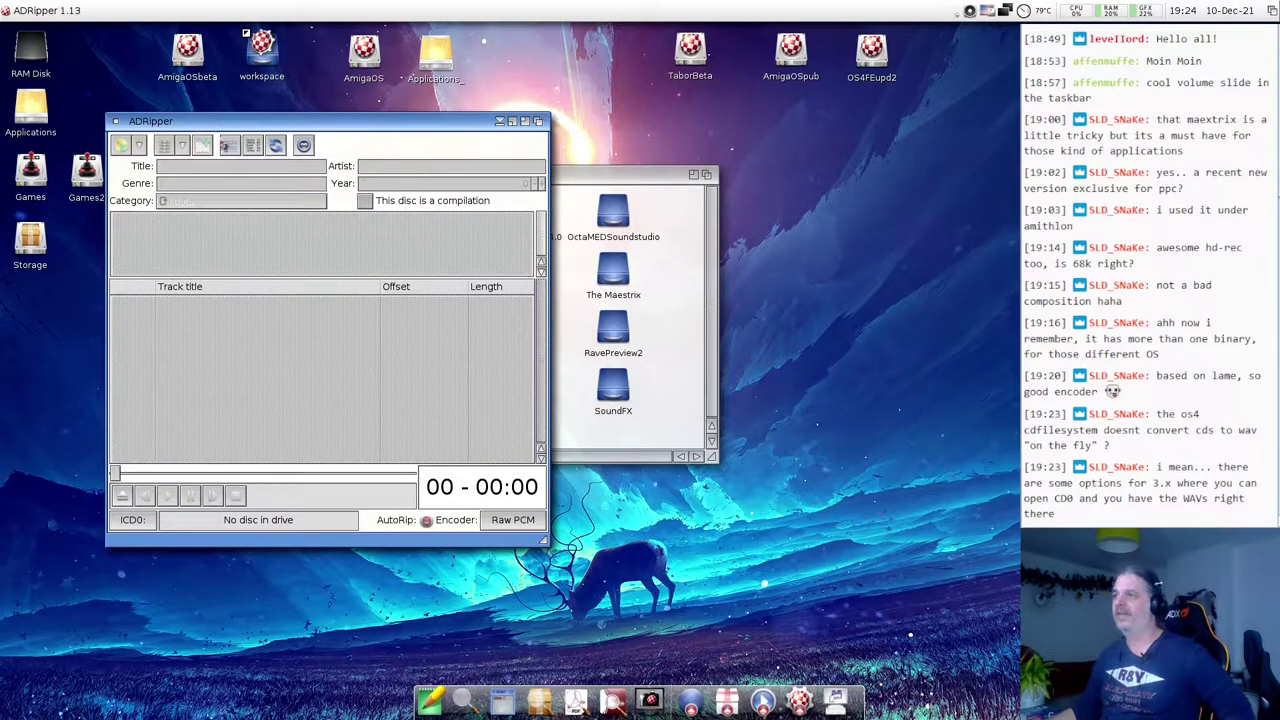
pyautogui.moveTo(163, 125); pyautogui.dragTo(173, 117)
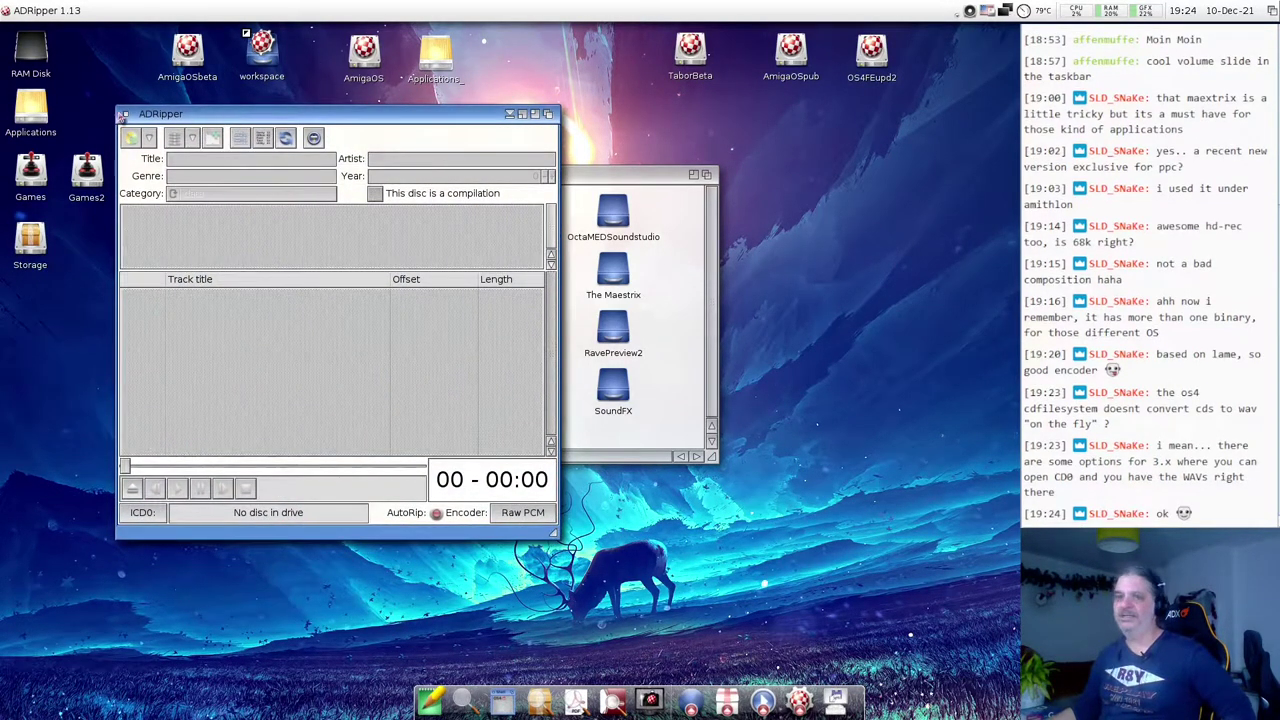
pyautogui.click(125, 114)
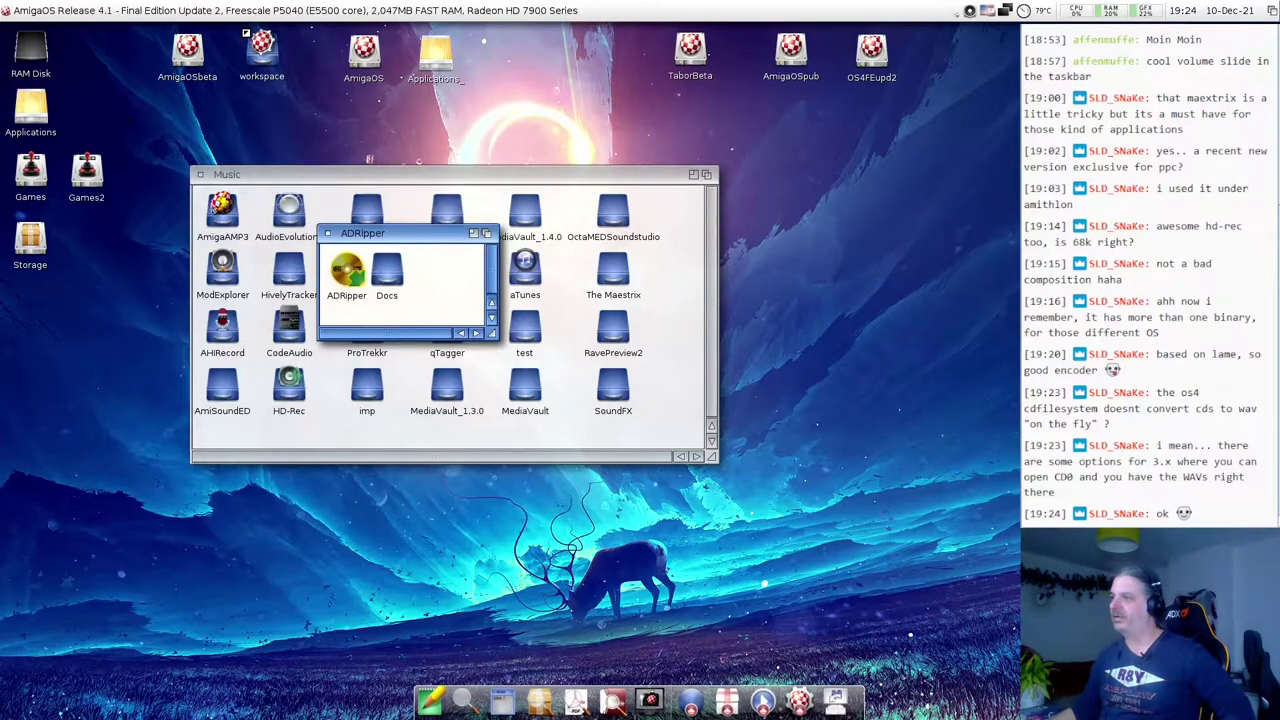
pyautogui.click(328, 235)
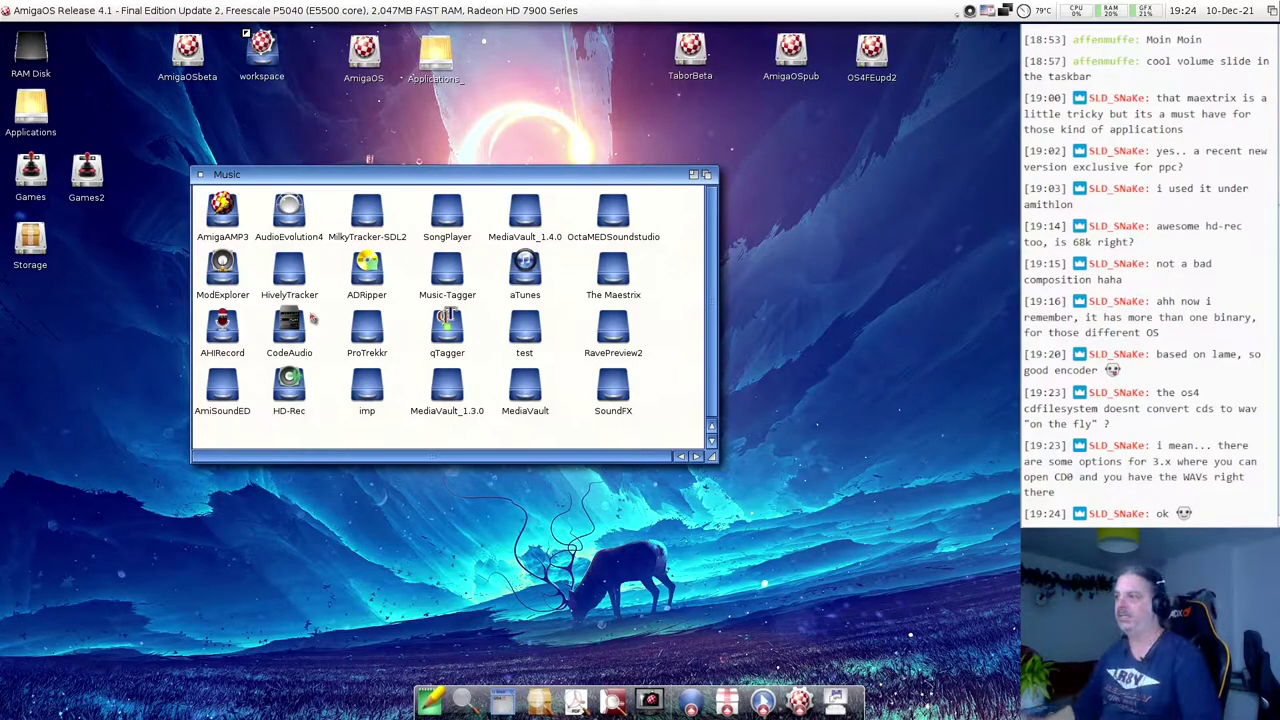
# - Launch aTunes from its drawer inside Music and shift its window toward the screen's upper corner
pyautogui.doubleClick(538, 263)
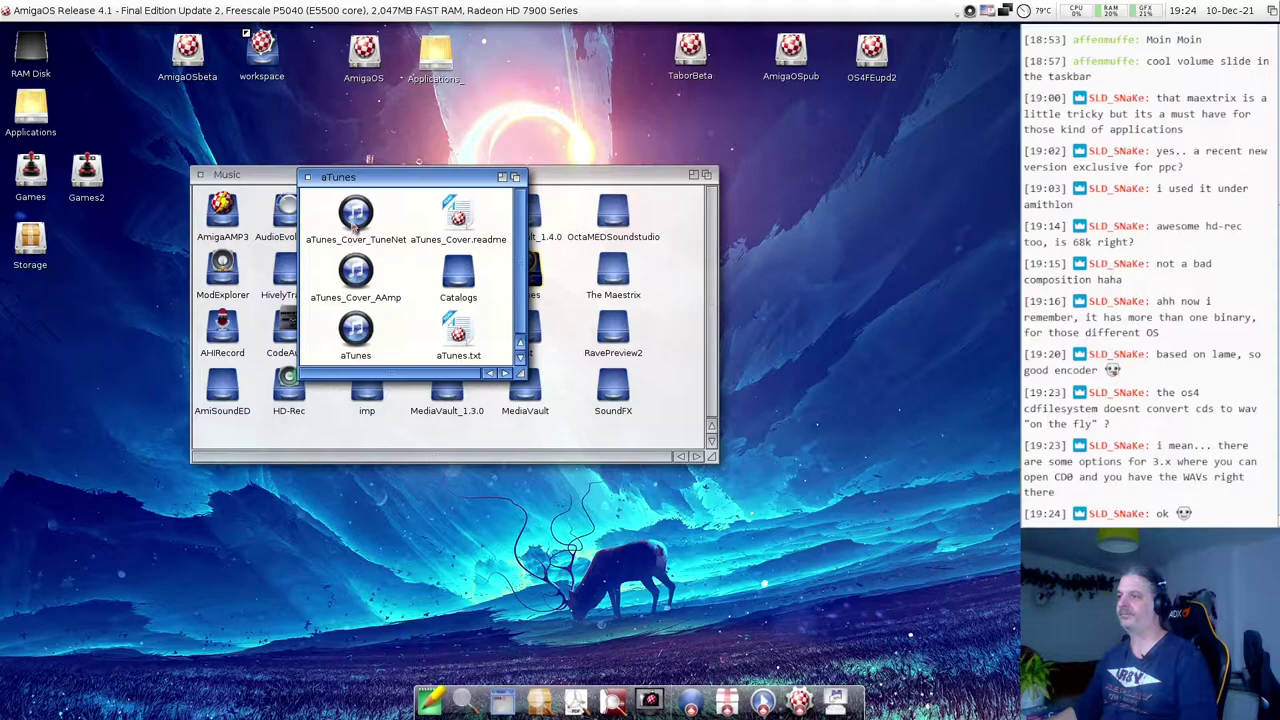
pyautogui.click(352, 347)
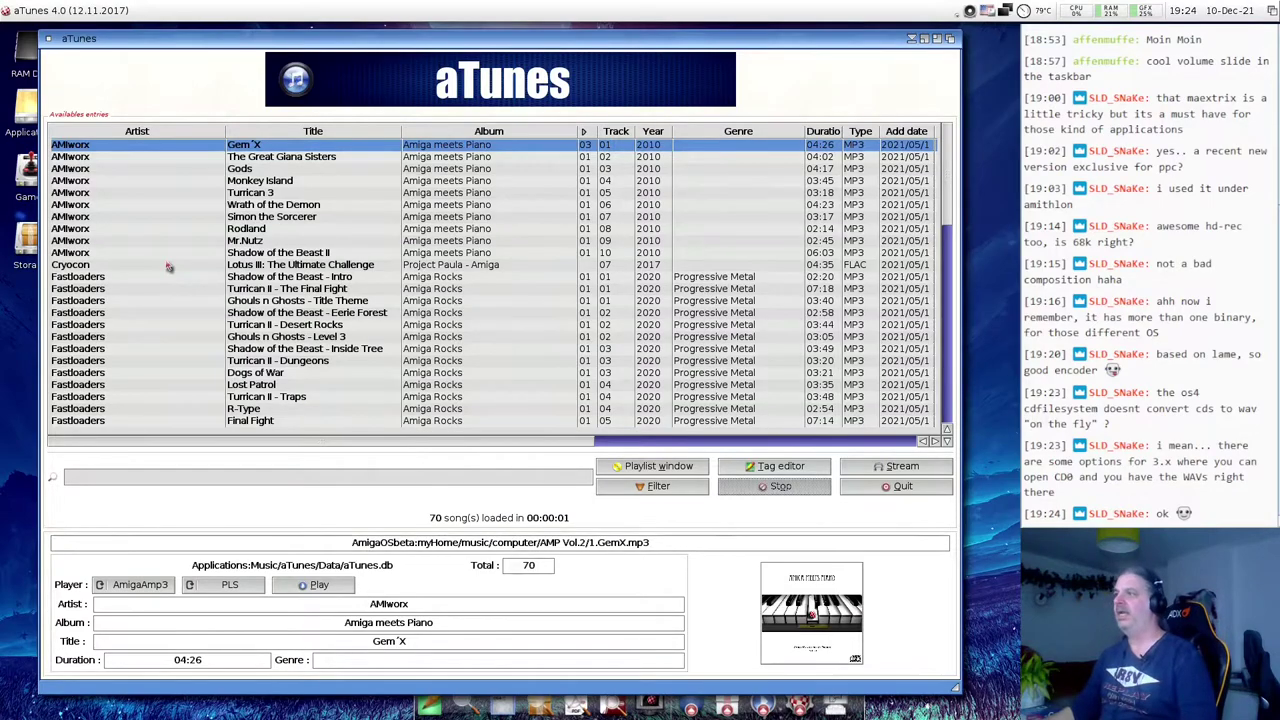
pyautogui.moveTo(478, 47); pyautogui.dragTo(455, 37)
# - Browse the aTunes song collection and search it for "rock"
pyautogui.scroll(-10, 466, 271)
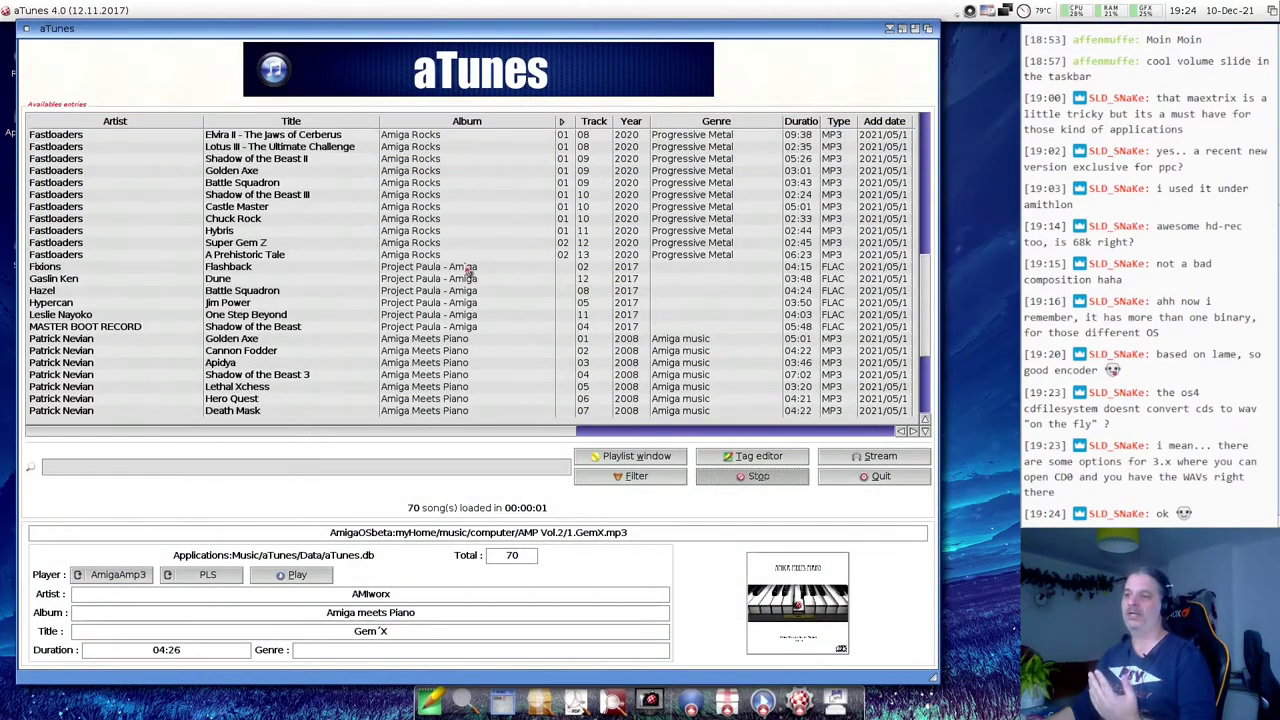
pyautogui.scroll(2, 466, 271)
pyautogui.scroll(-4, 466, 271)
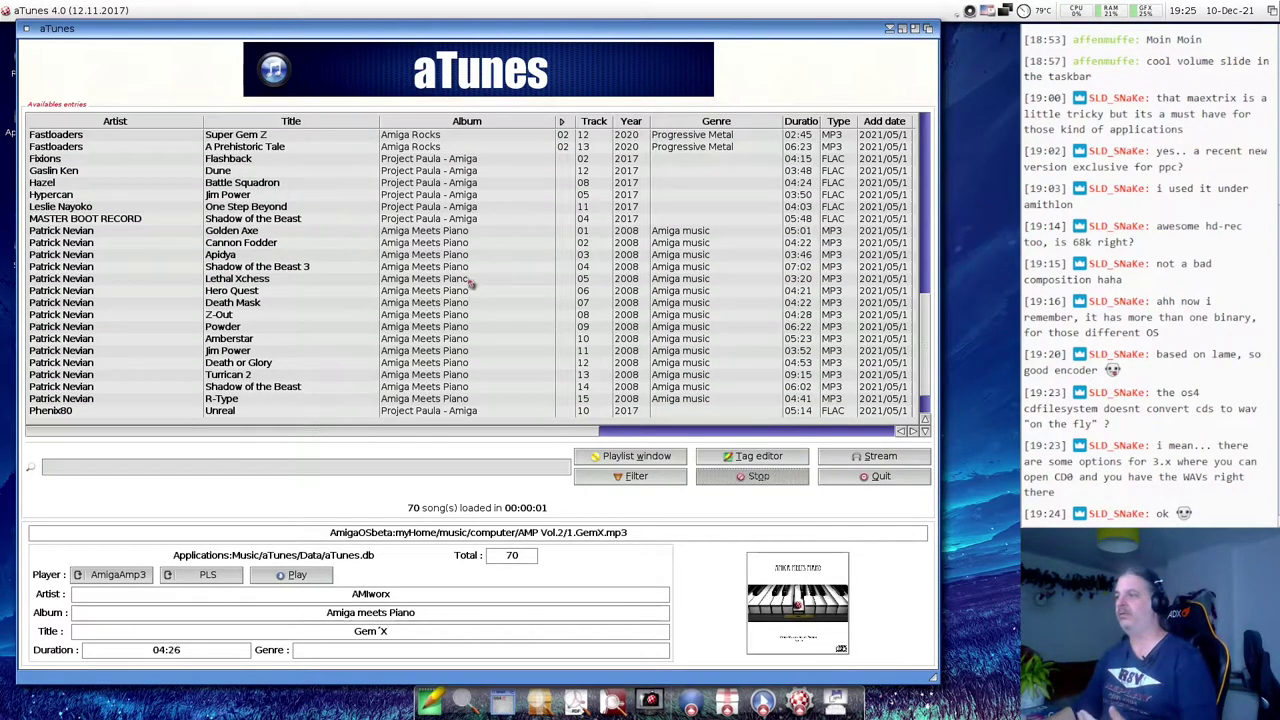
pyautogui.scroll(-2, 410, 328)
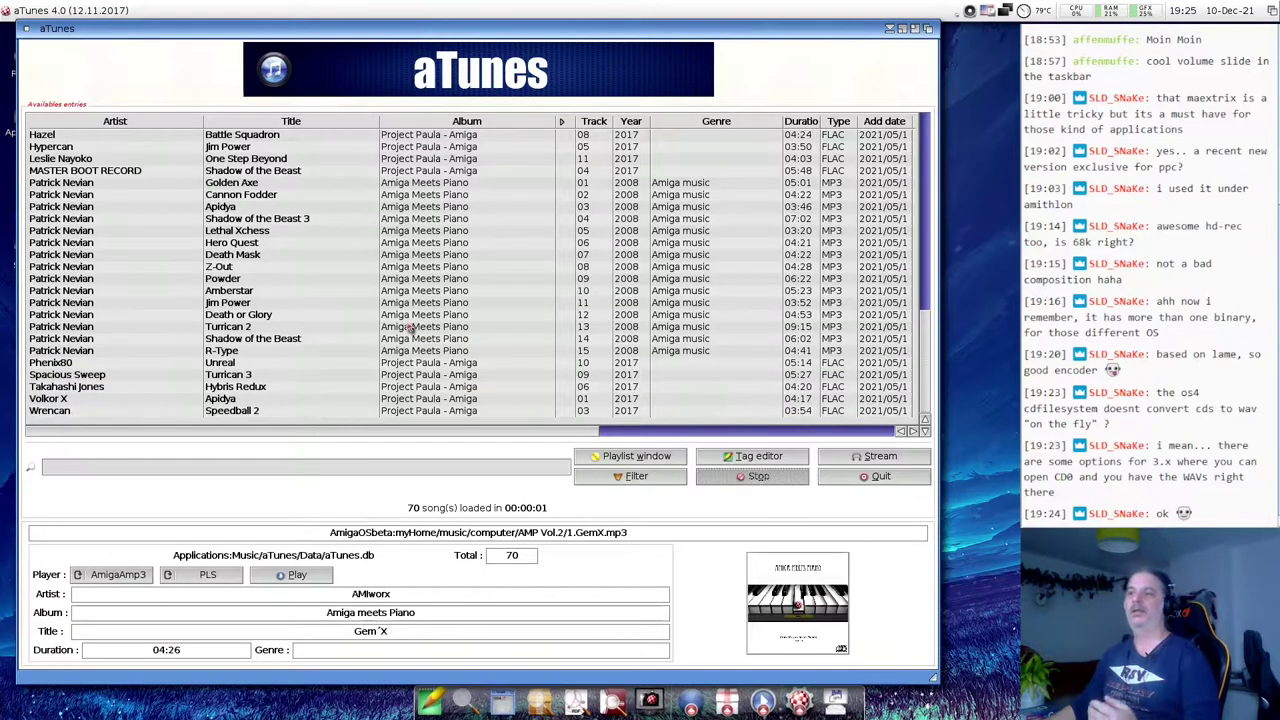
pyautogui.click(338, 466)
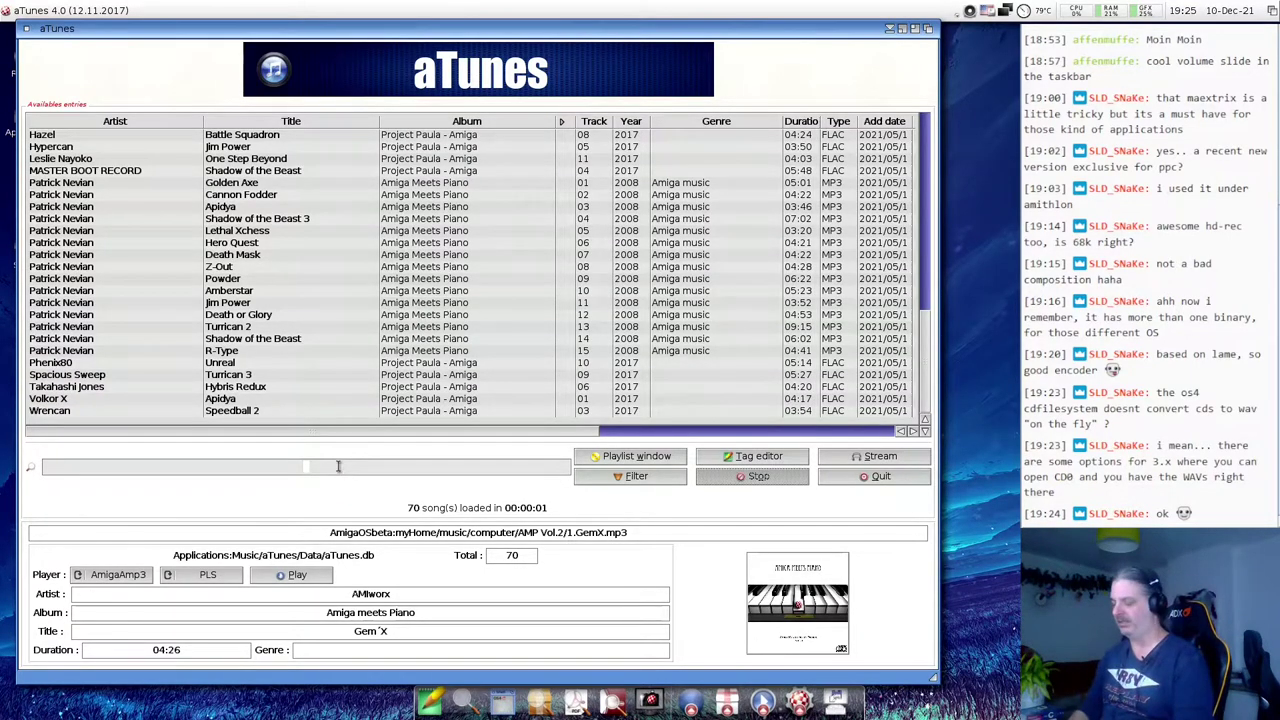
pyautogui.write('rock')
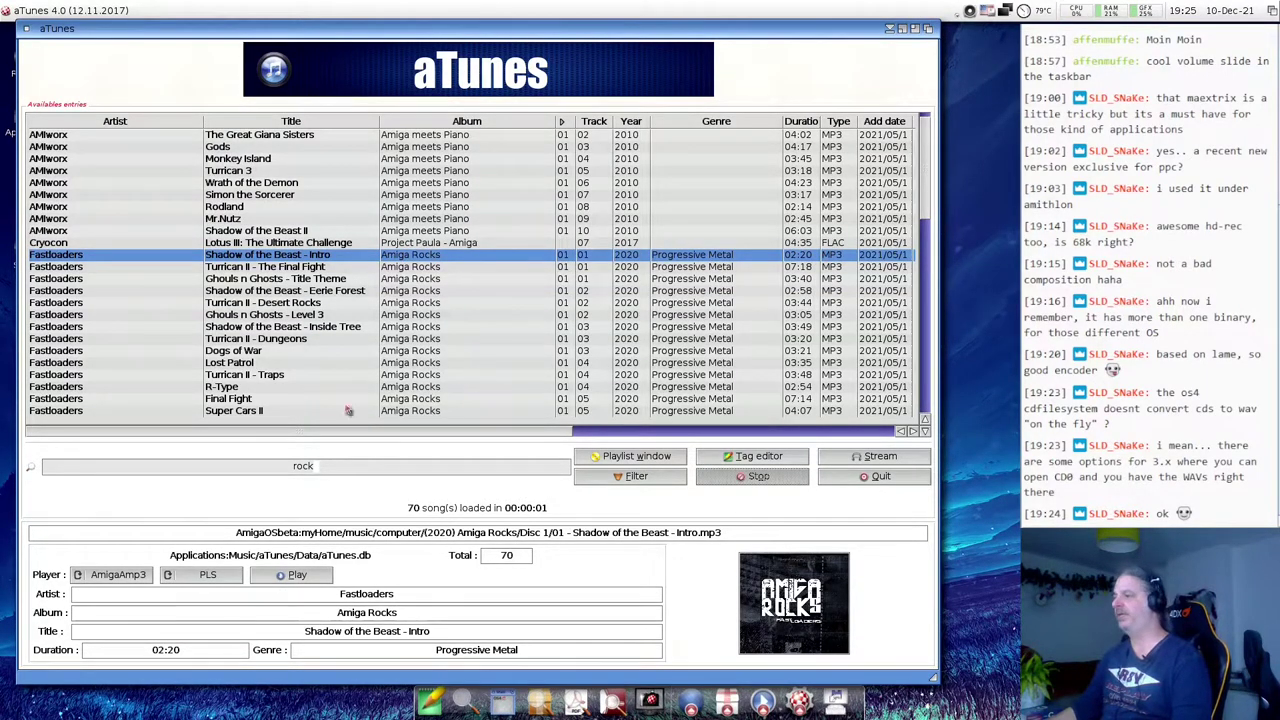
# - Play the Fastloaders songs from "Shadow of the Beast - Intro" through "Turrican II - Dungeons" in AmigaAmp3
pyautogui.click(249, 290)
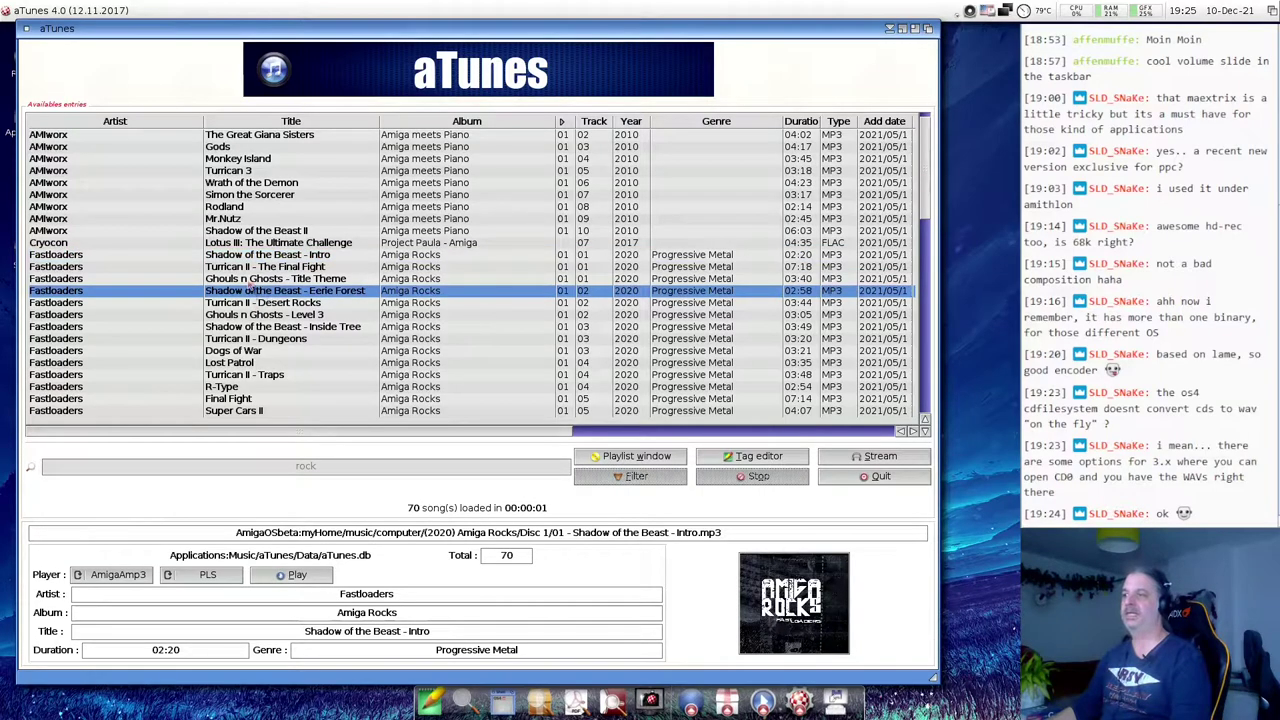
pyautogui.moveTo(250, 256); pyautogui.dragTo(245, 340)
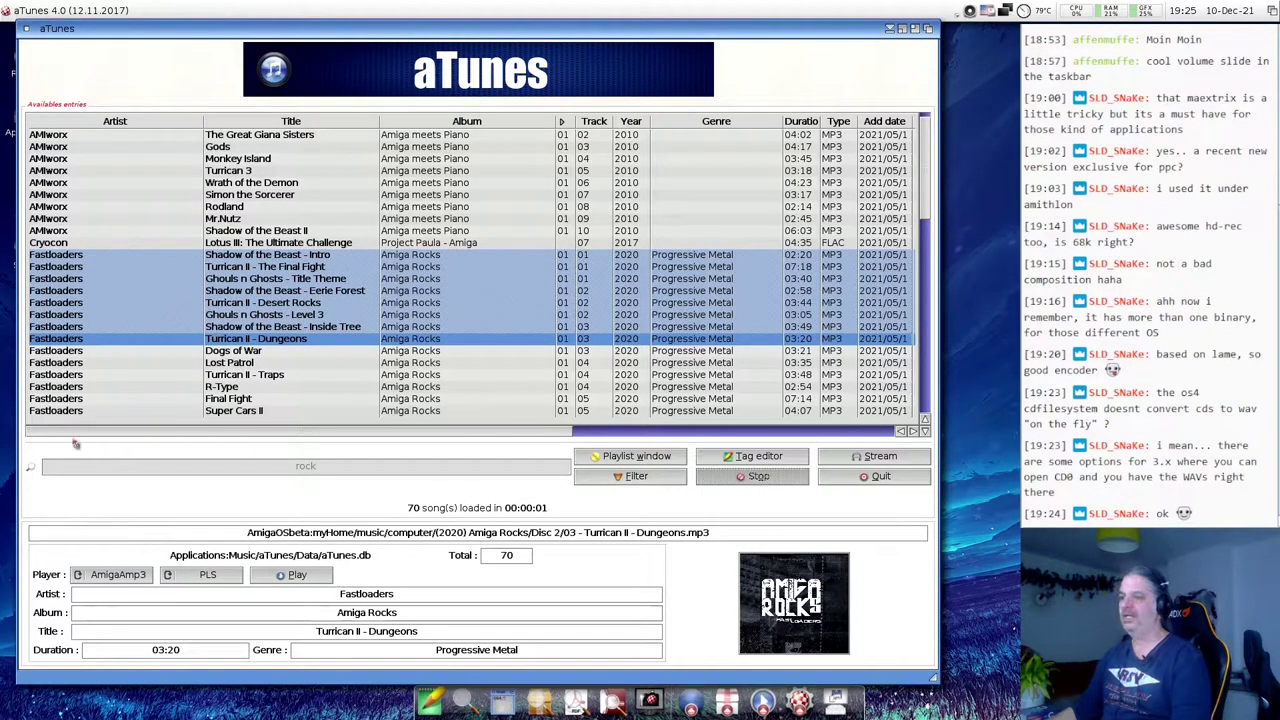
pyautogui.click(292, 575)
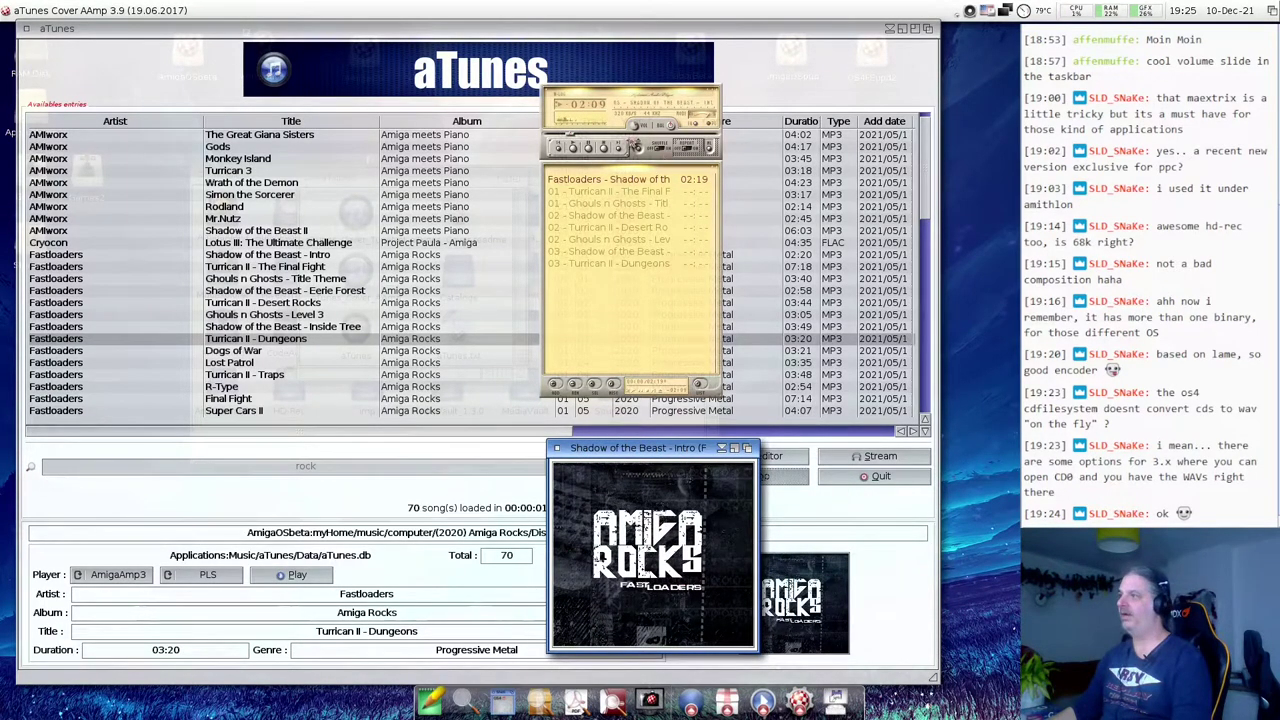
# - Stop the playback in AmigaAMP and close the player
pyautogui.click(603, 148)
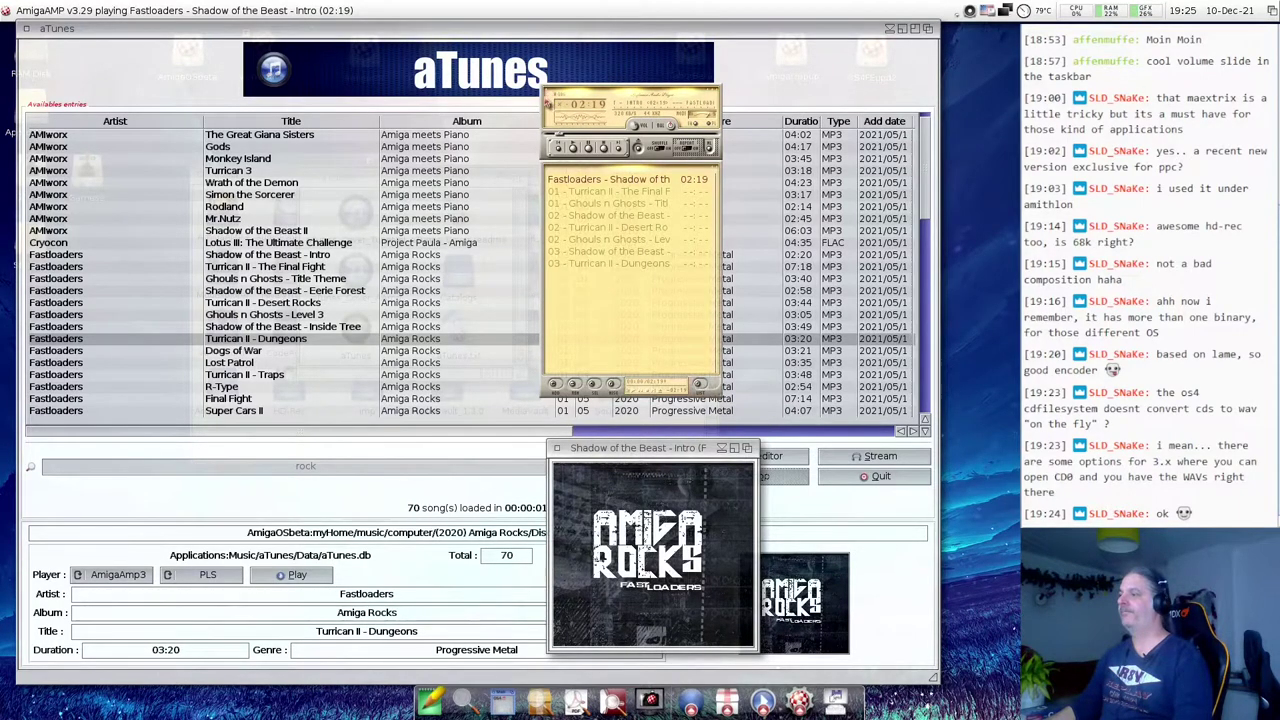
pyautogui.click(548, 95)
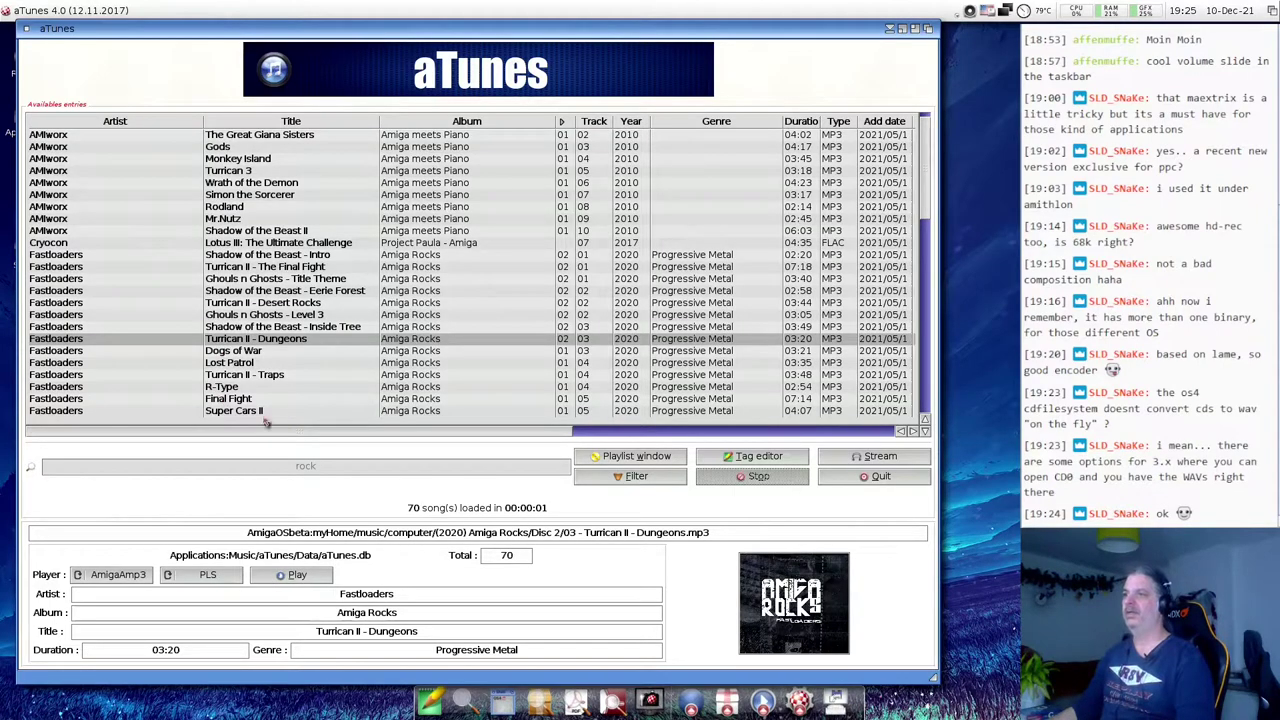
# - Open the playlist window, shift it upward and select the songs from "Simon the Sorcerer" through "Dogs of War" in the collection
pyautogui.click(660, 462)
pyautogui.moveTo(620, 200); pyautogui.dragTo(647, 47)
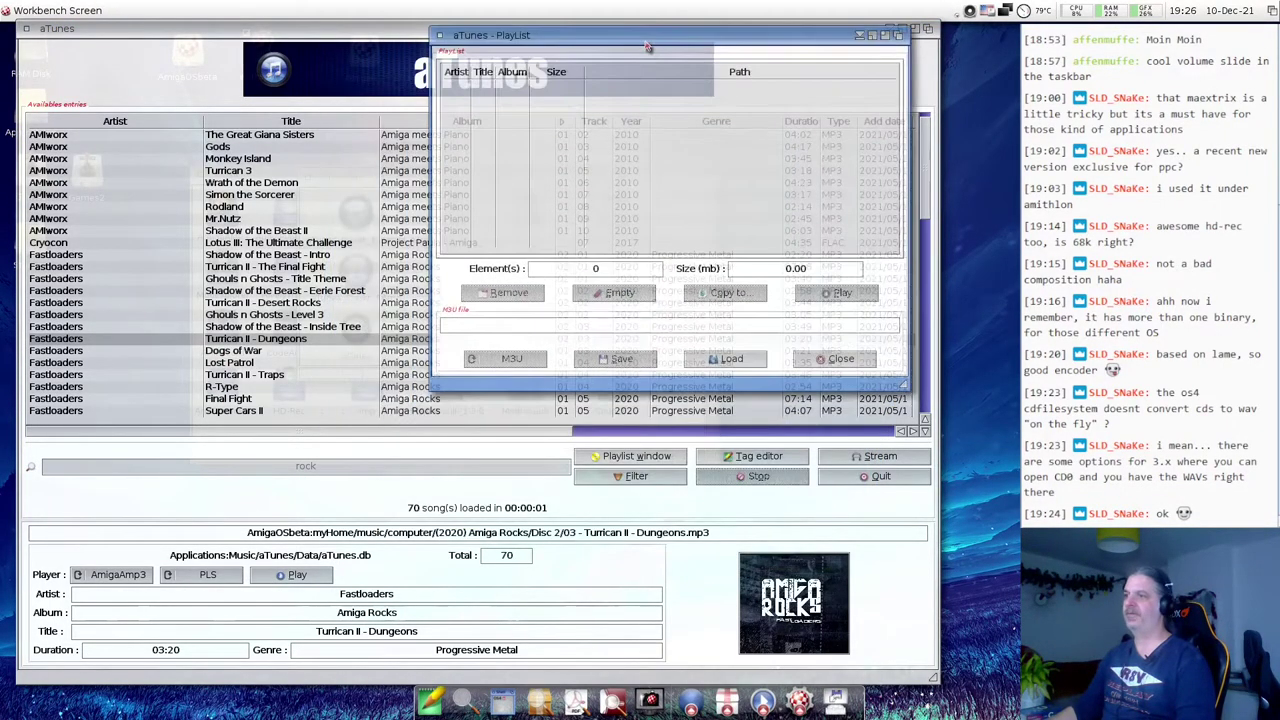
pyautogui.moveTo(250, 195); pyautogui.dragTo(272, 362)
pyautogui.rightClick(268, 314)
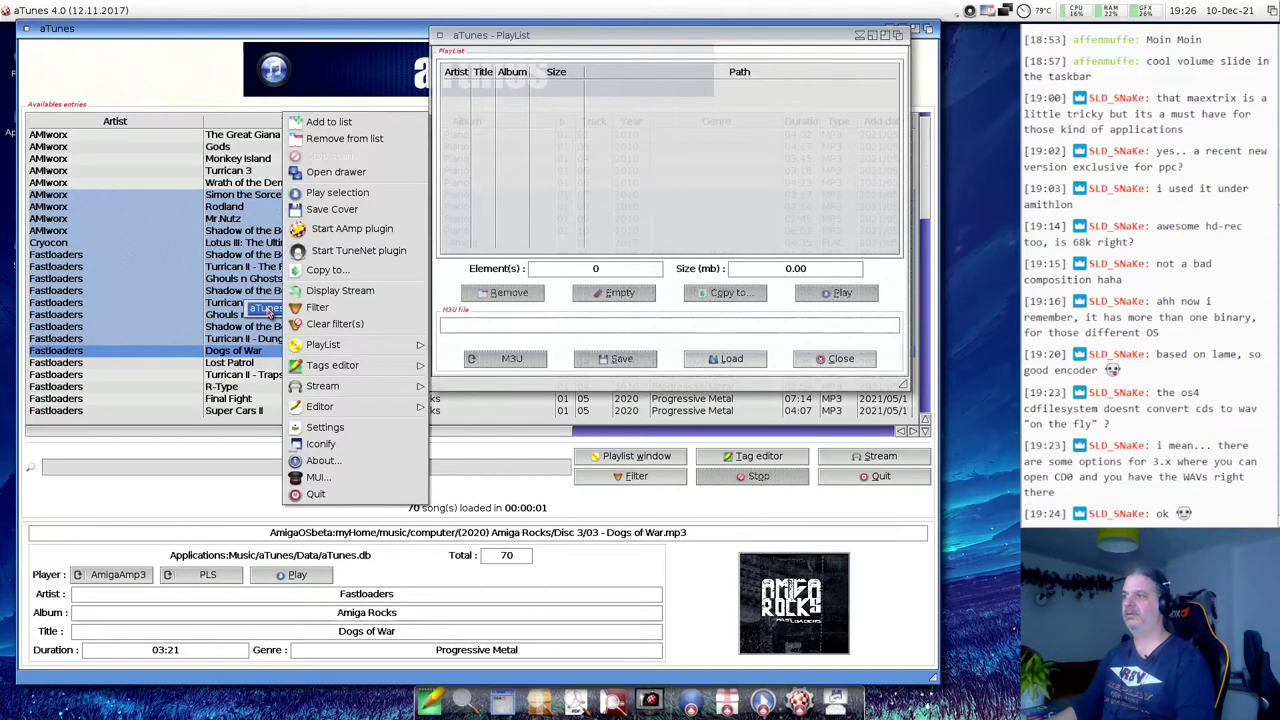
pyautogui.click(370, 122)
pyautogui.moveTo(370, 128); pyautogui.dragTo(366, 159)
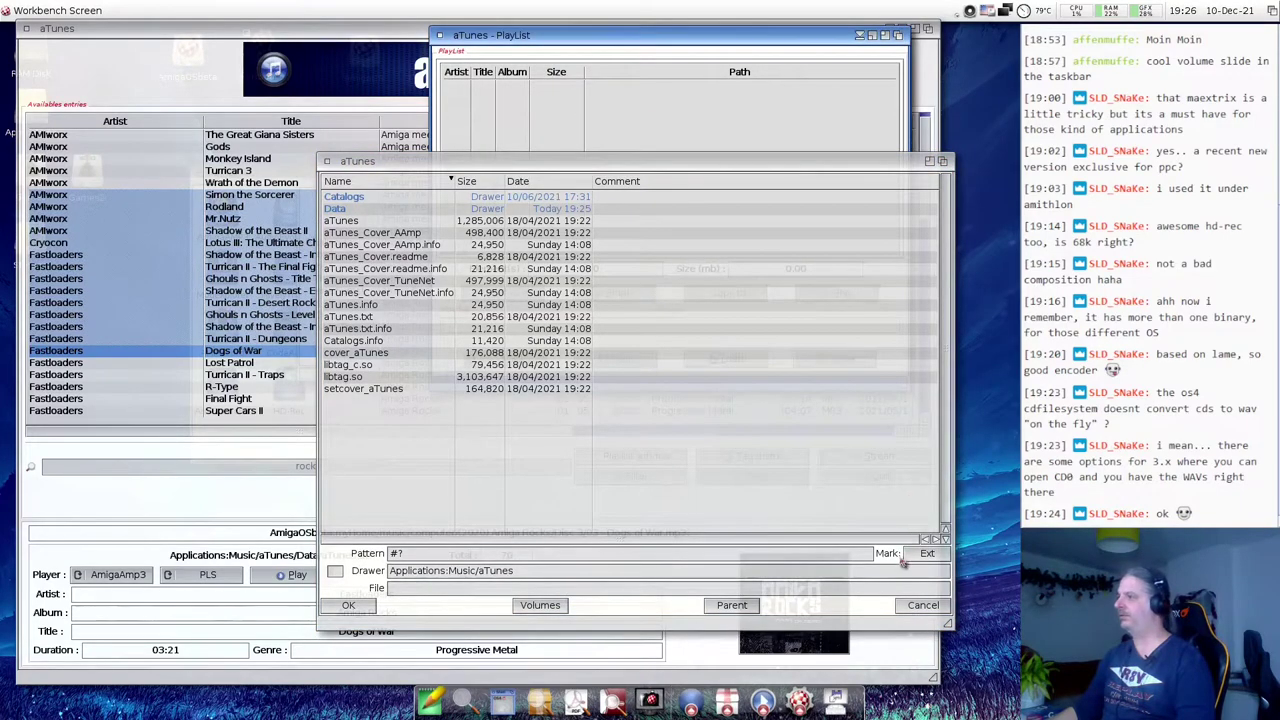
pyautogui.click(923, 607)
pyautogui.click(924, 614)
# - Add the selected songs, "Simon the Sorcerer" through "Dogs of War", to the playlist and make the playlist window taller
pyautogui.rightClick(266, 250)
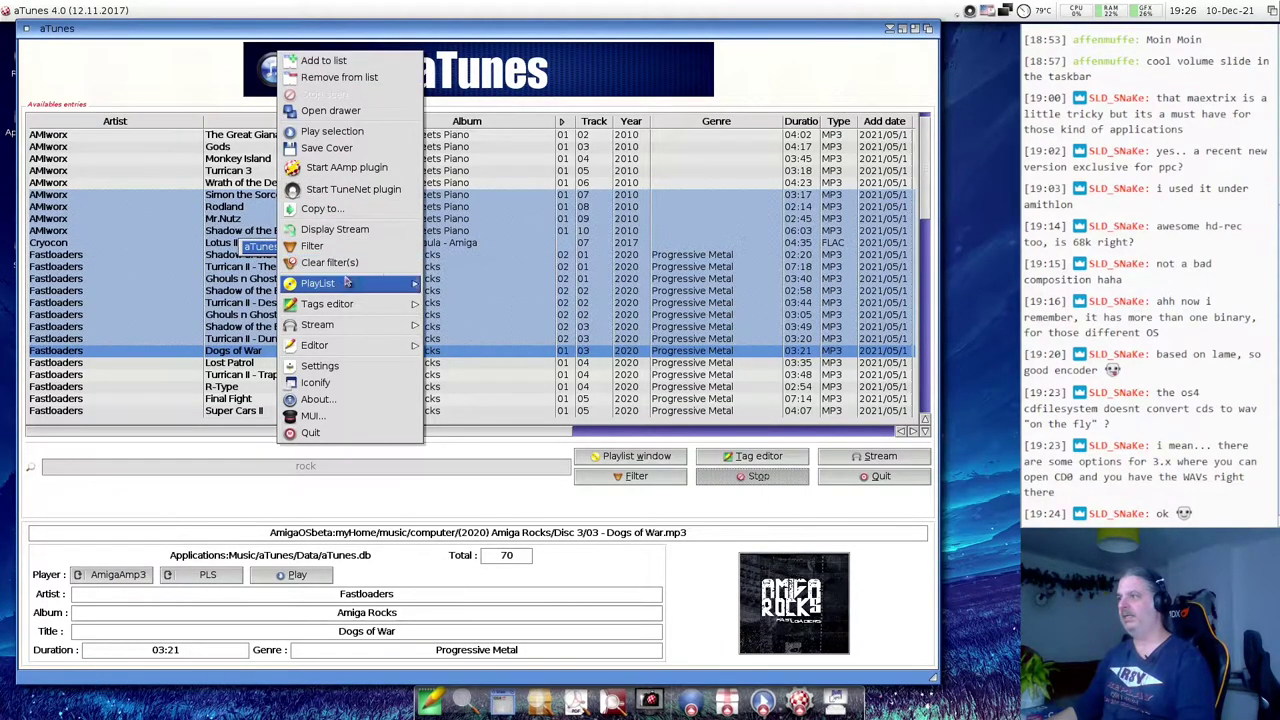
pyautogui.moveTo(349, 290)
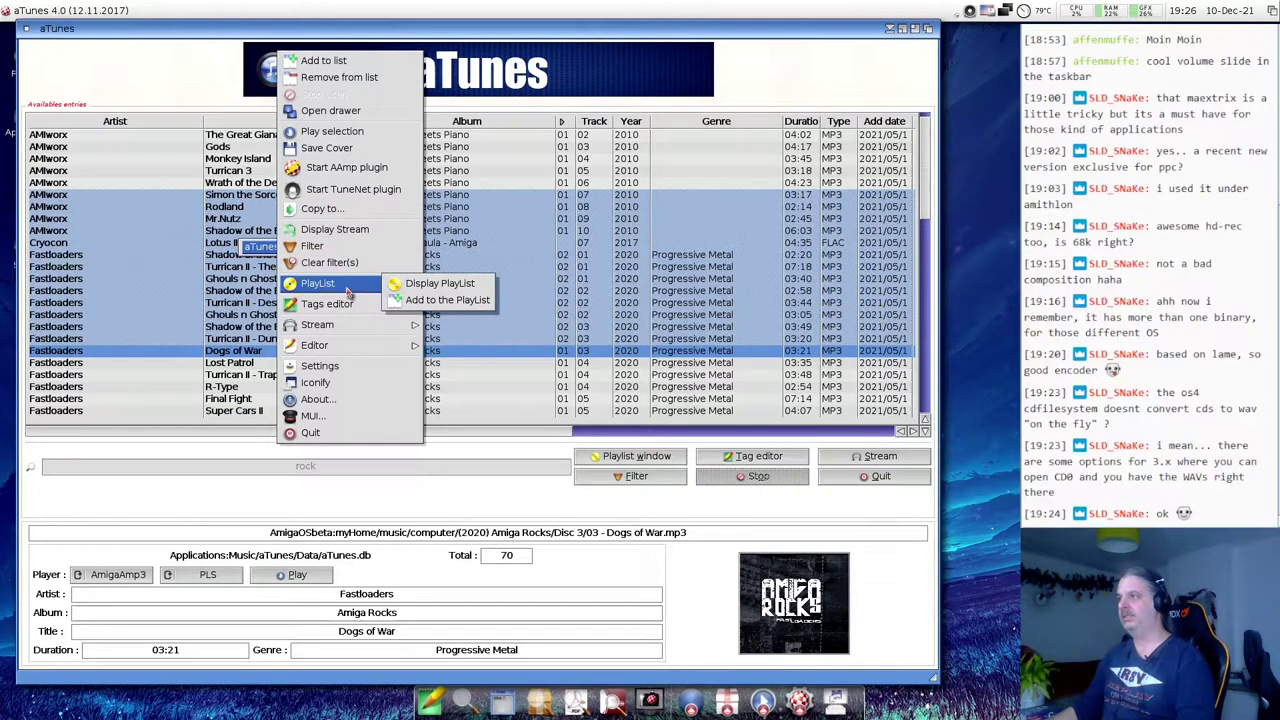
pyautogui.click(438, 301)
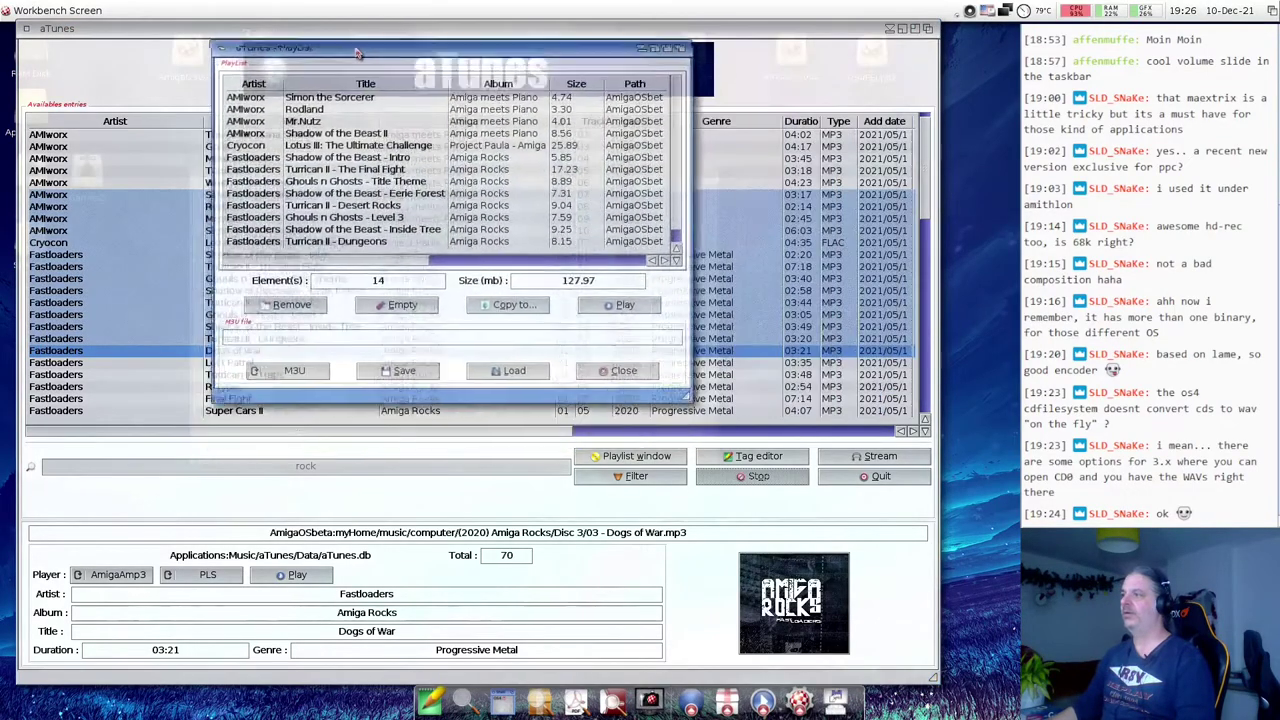
pyautogui.moveTo(700, 388); pyautogui.dragTo(702, 548)
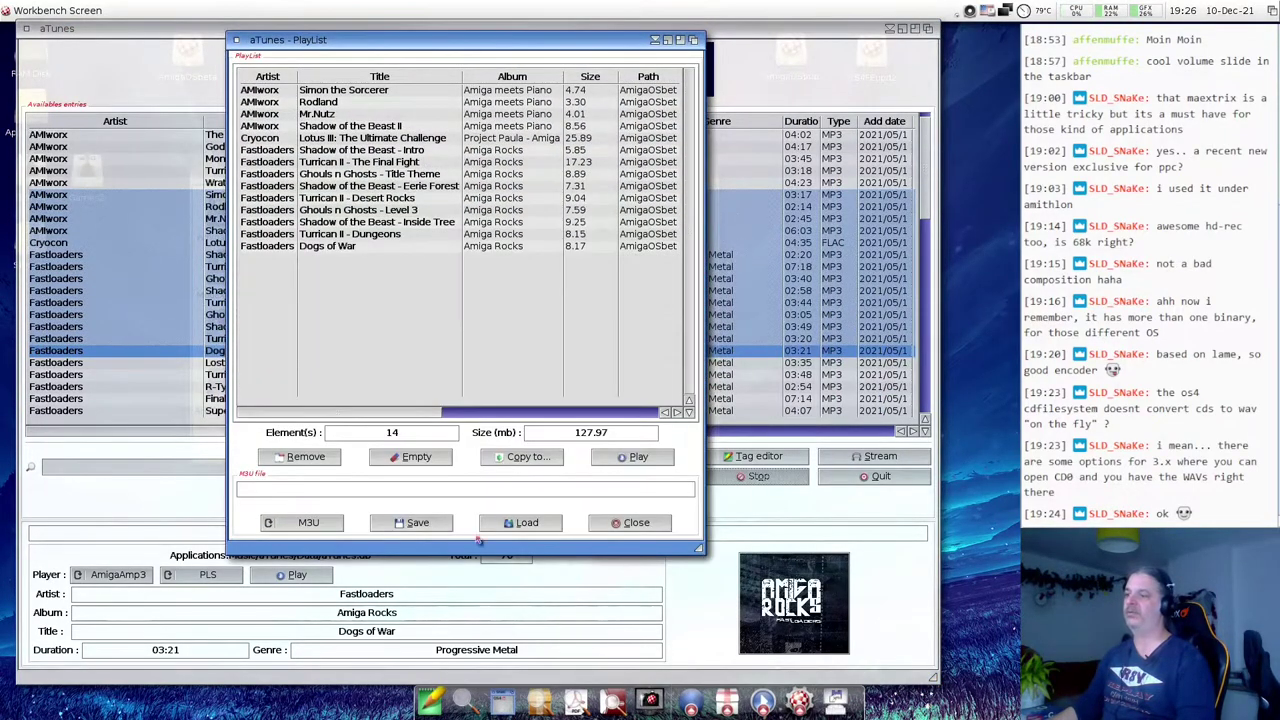
# - Check the M3U and PLS playlist format choices and close the playlist window
pyautogui.click(334, 530)
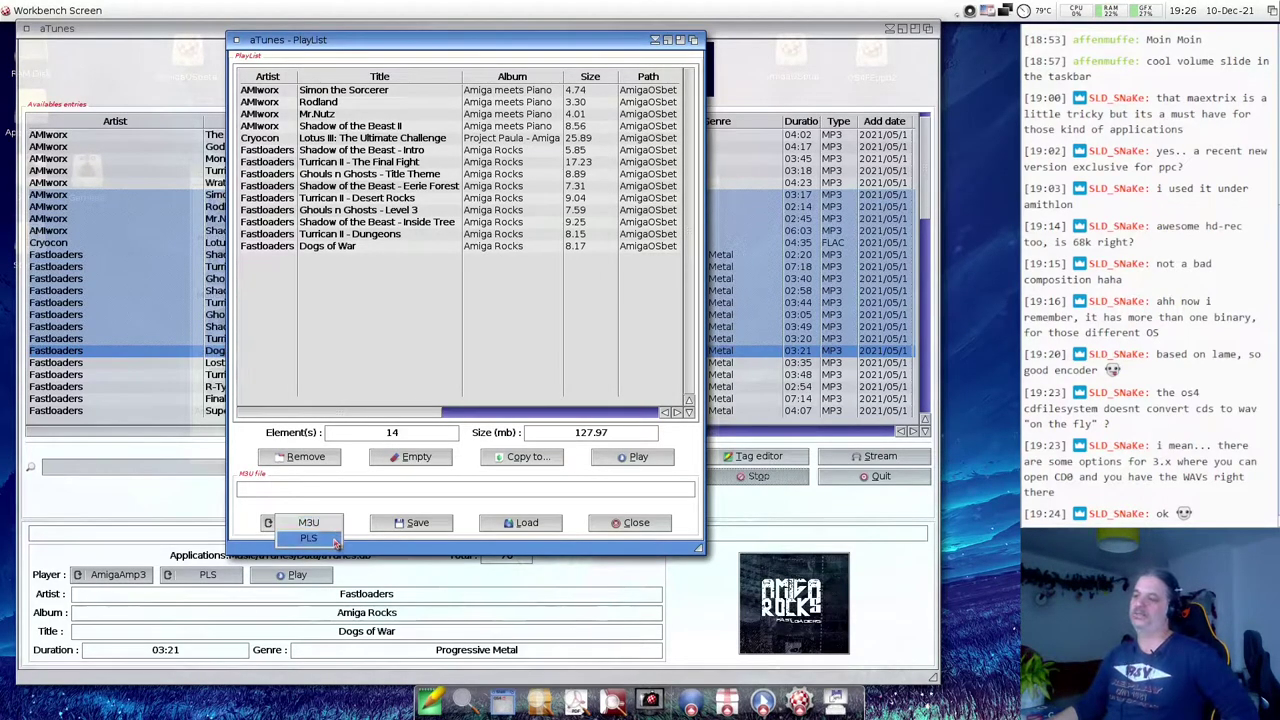
pyautogui.click(341, 502)
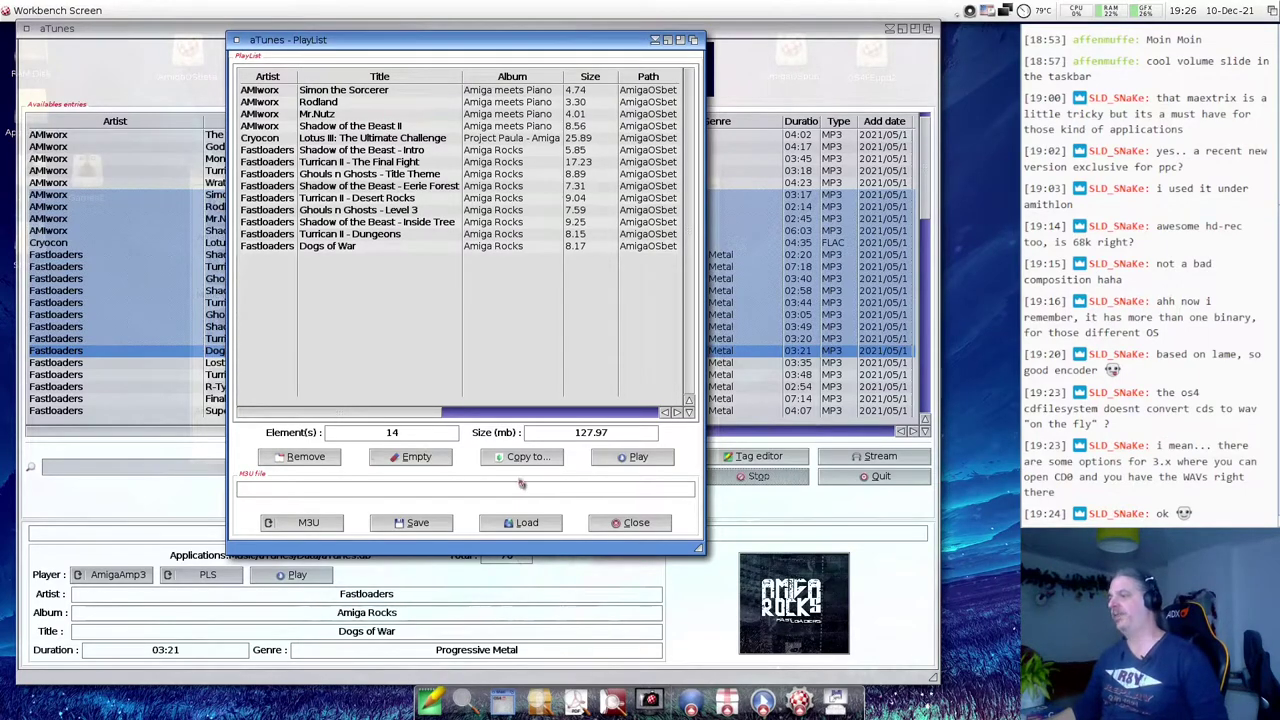
pyautogui.click(632, 522)
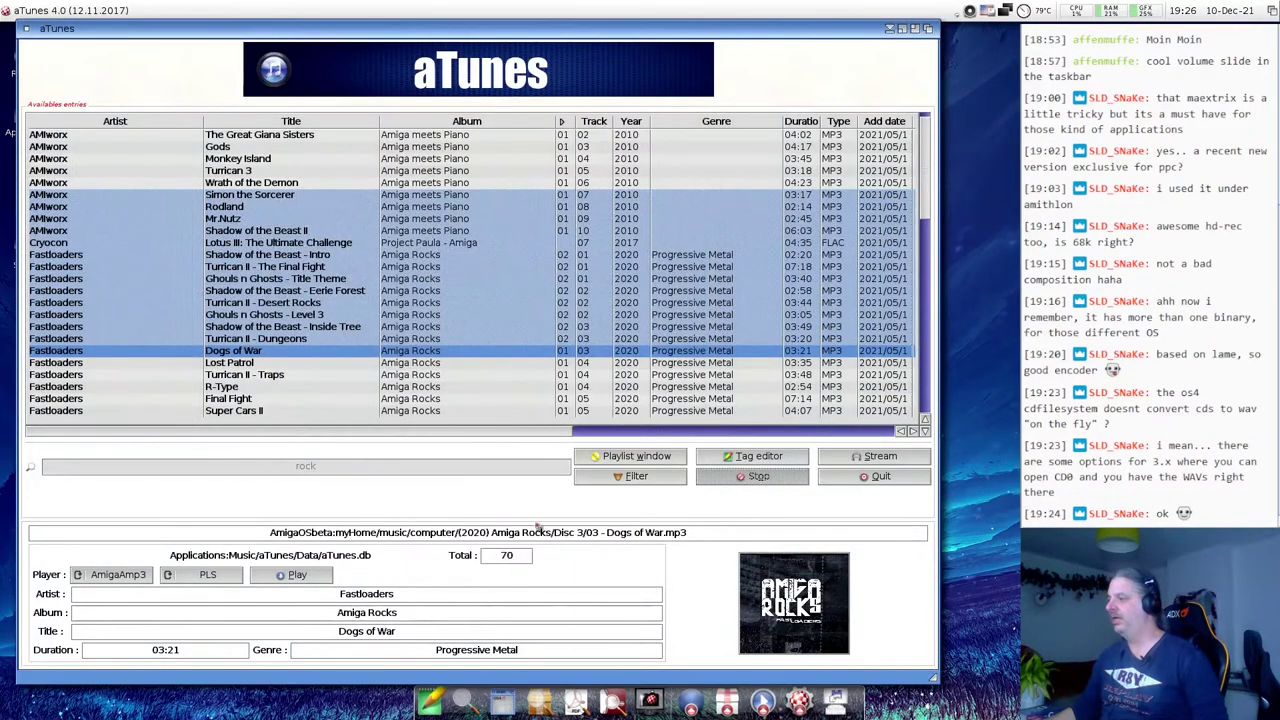
# - View the tags of Cryocon's "Lotus III: The Ultimate Challenge" in the tag editor and close the editor
pyautogui.click(336, 244)
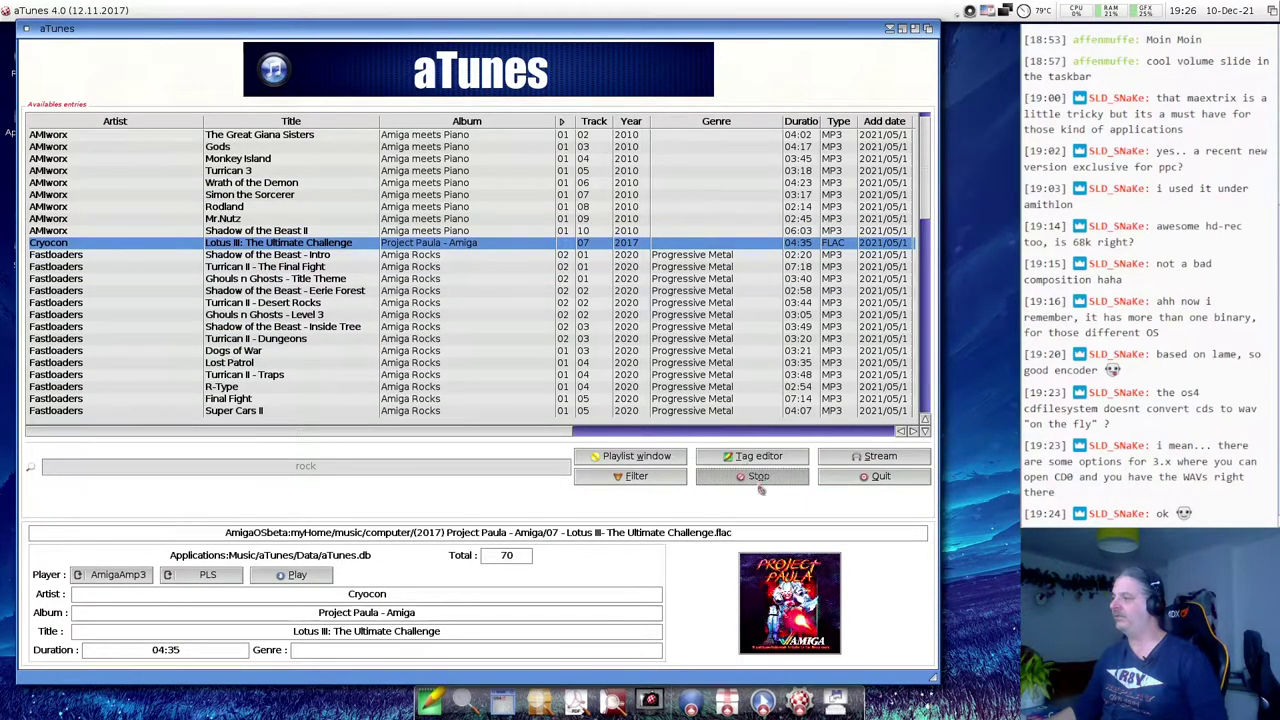
pyautogui.click(757, 460)
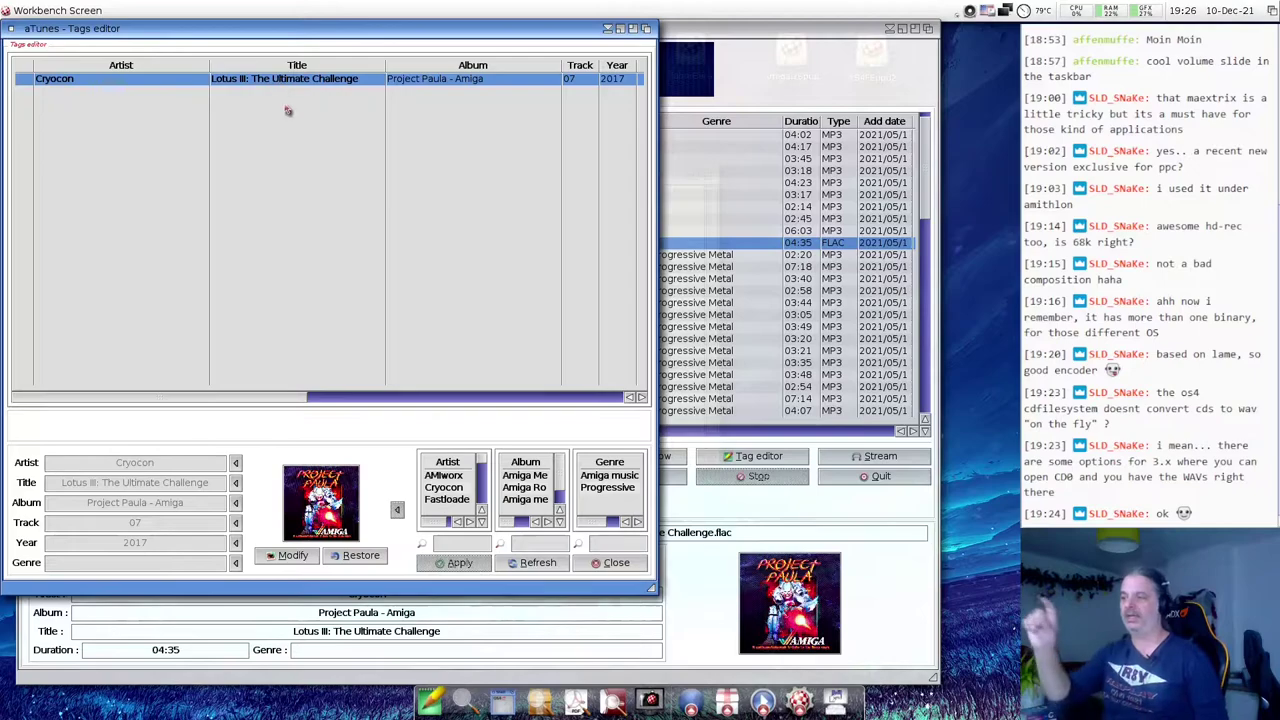
pyautogui.click(607, 563)
# - Load the songs from "Turrican 3" through "Turrican II - Traps" into the tag editor, look through several entries and close it
pyautogui.moveTo(285, 171); pyautogui.dragTo(282, 375)
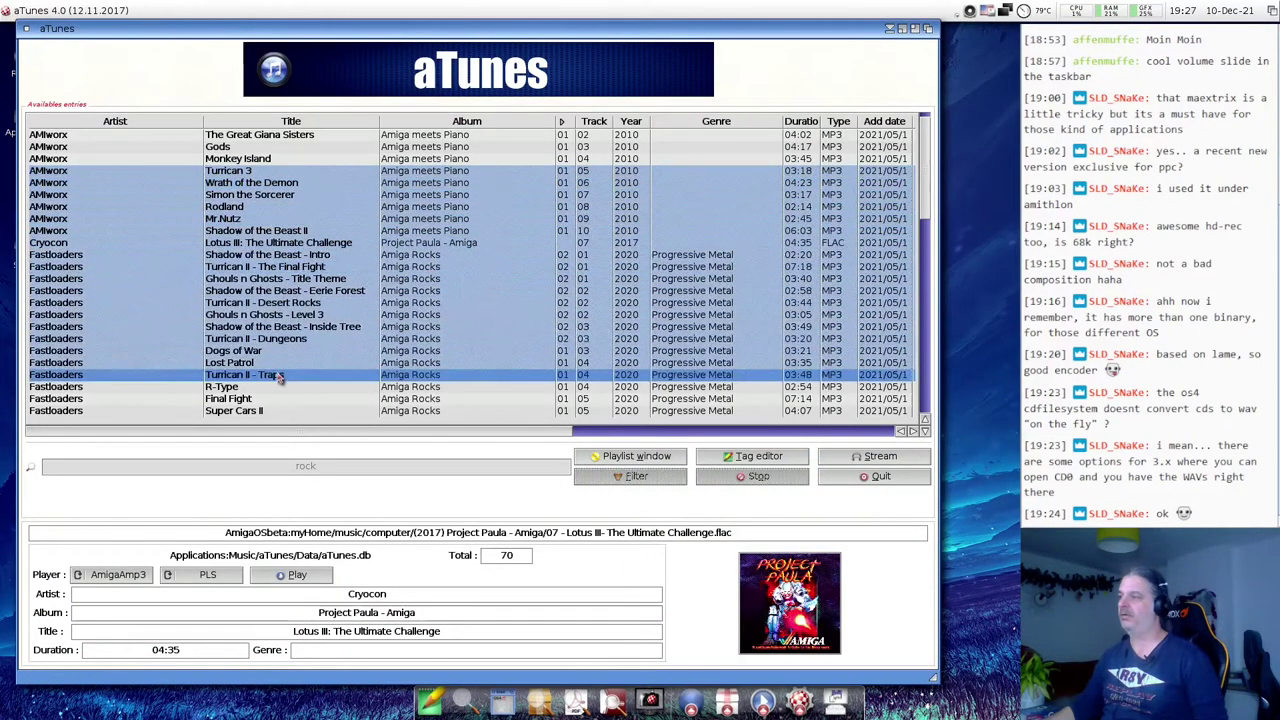
pyautogui.click(720, 458)
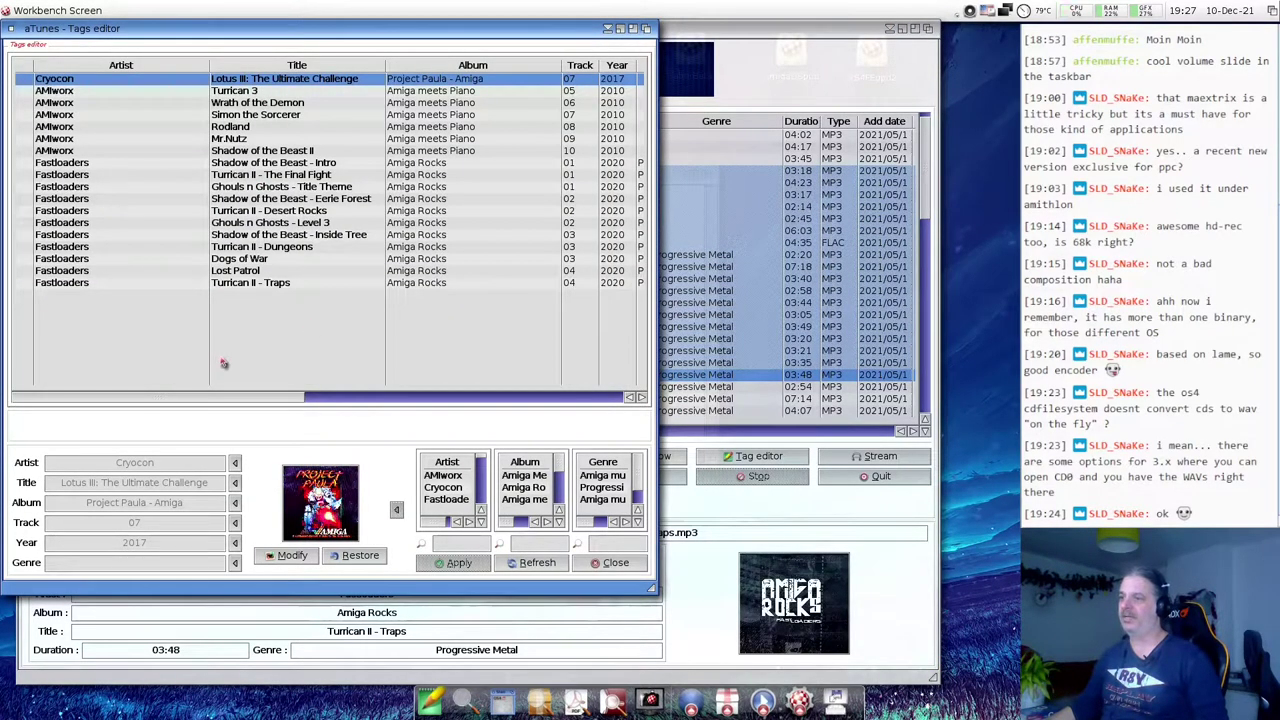
pyautogui.click(257, 116)
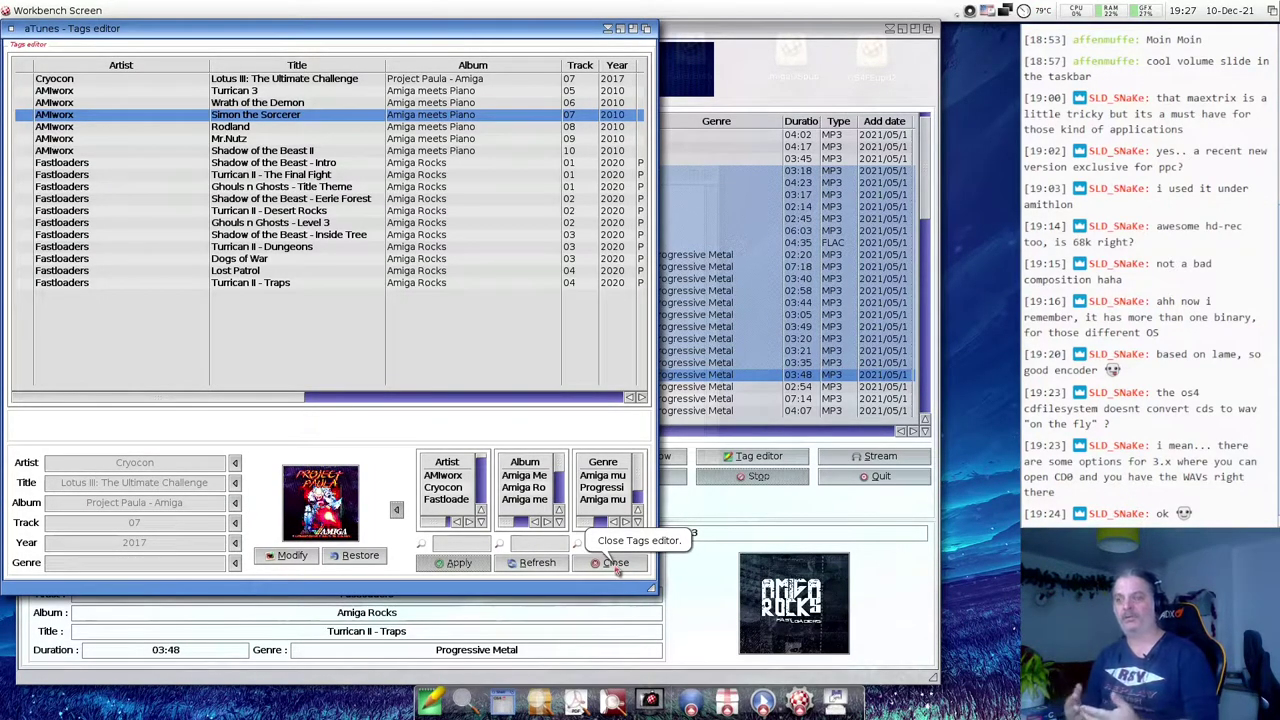
pyautogui.click(283, 212)
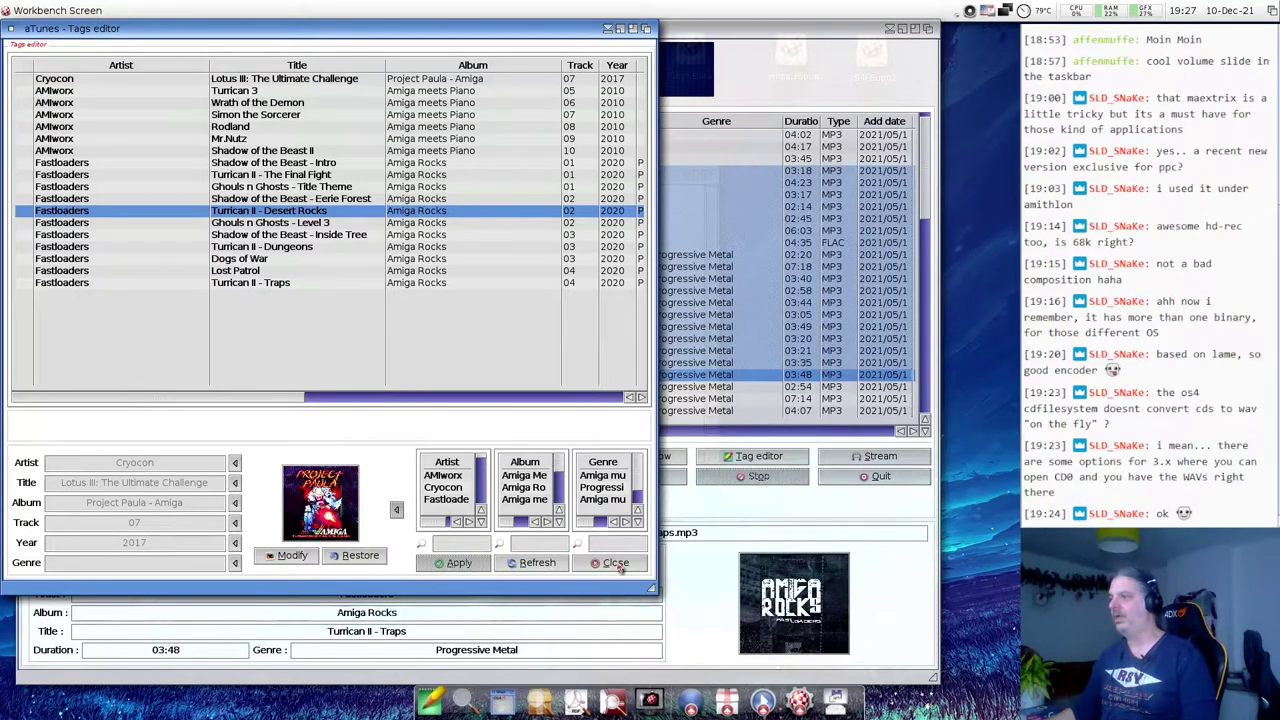
pyautogui.click(268, 224)
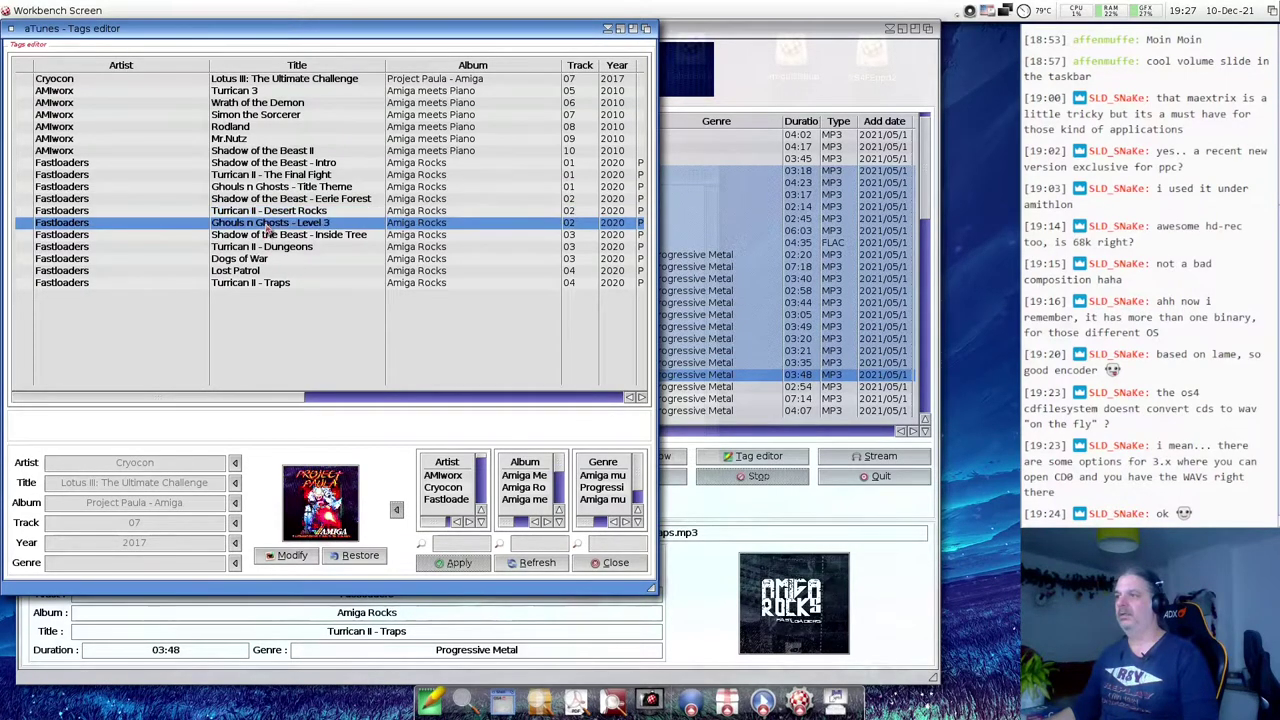
pyautogui.click(612, 563)
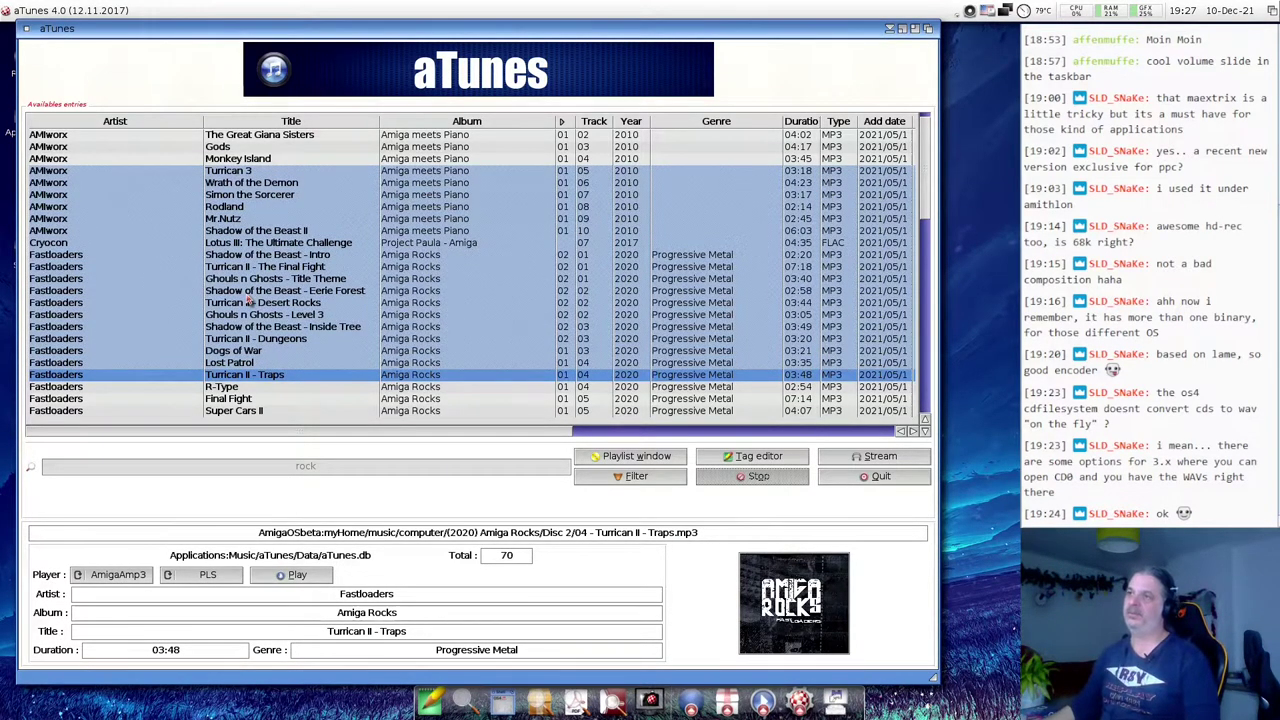
# - Show the aTunes version and credits information and enlarge its window to read more of it
pyautogui.rightClick(250, 302)
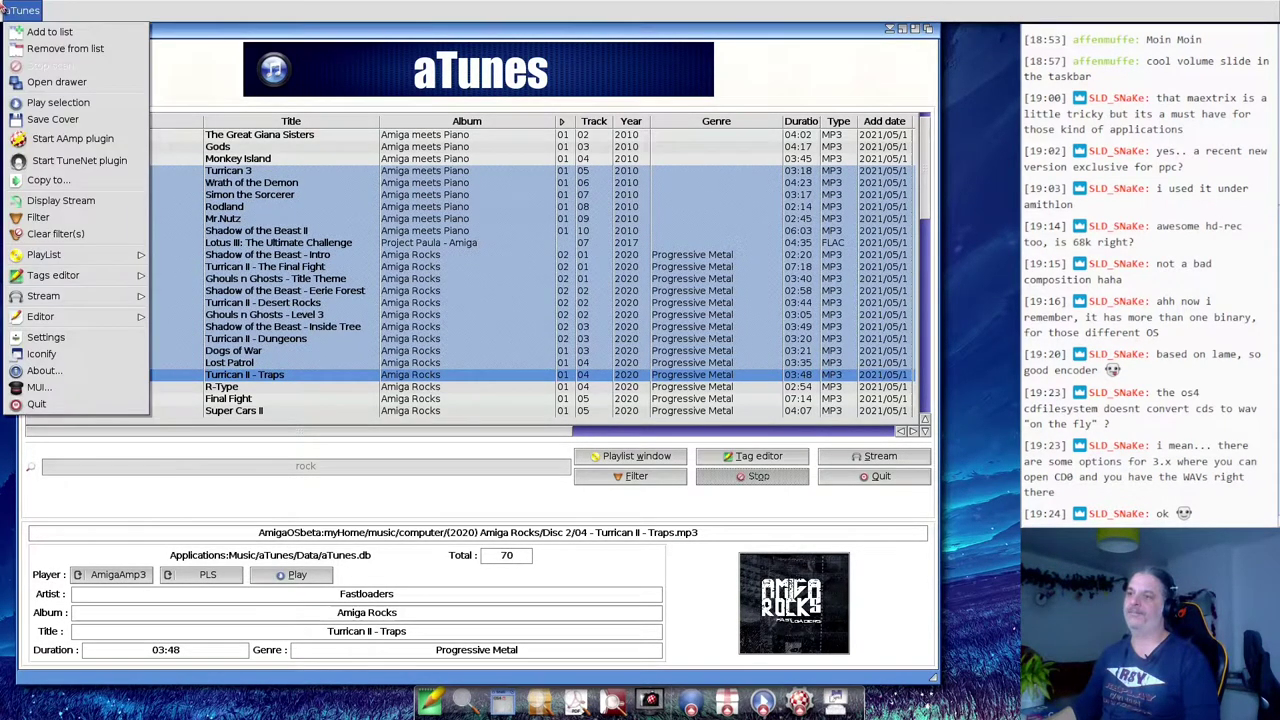
pyautogui.rightClick(24, 371)
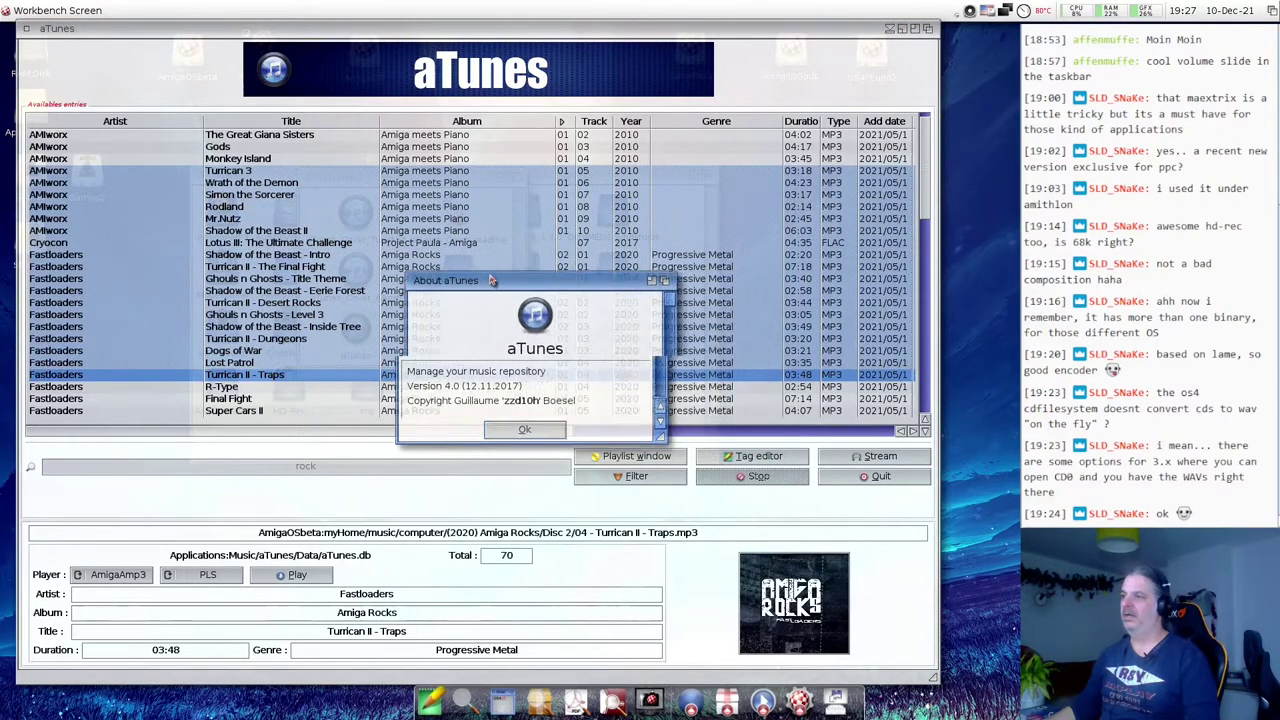
pyautogui.moveTo(491, 281); pyautogui.dragTo(323, 184)
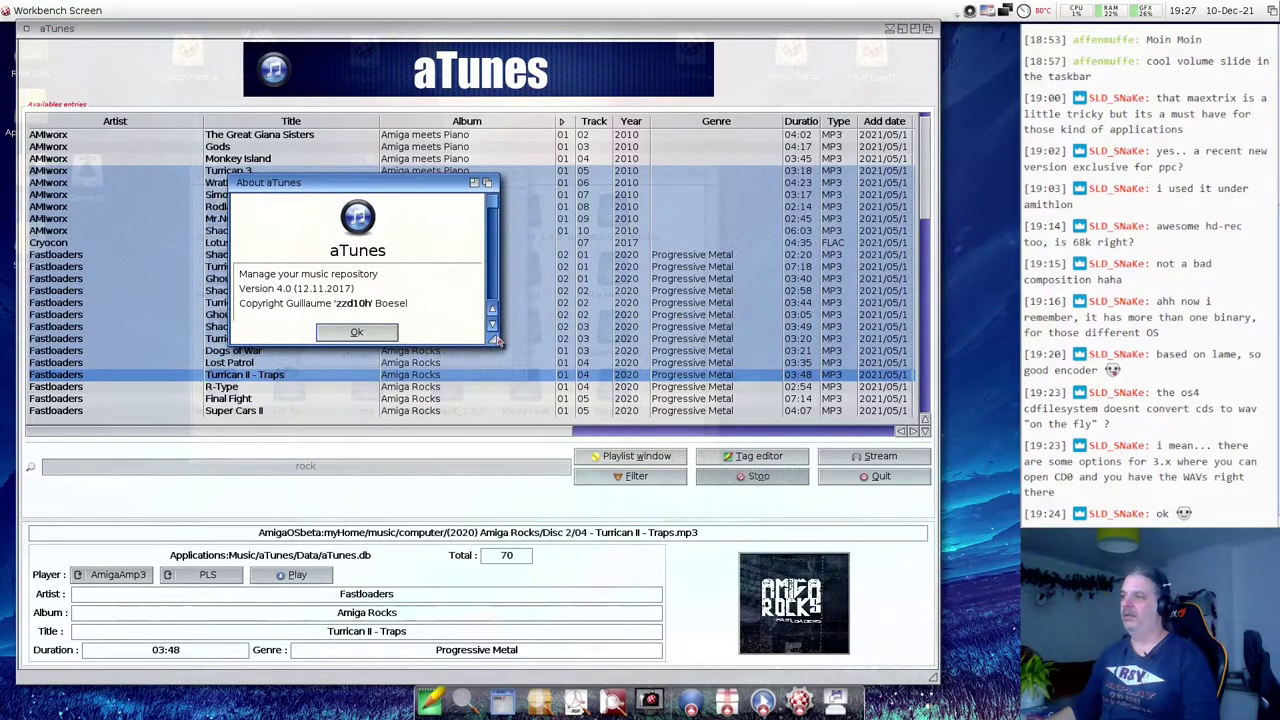
pyautogui.moveTo(497, 341); pyautogui.dragTo(535, 411)
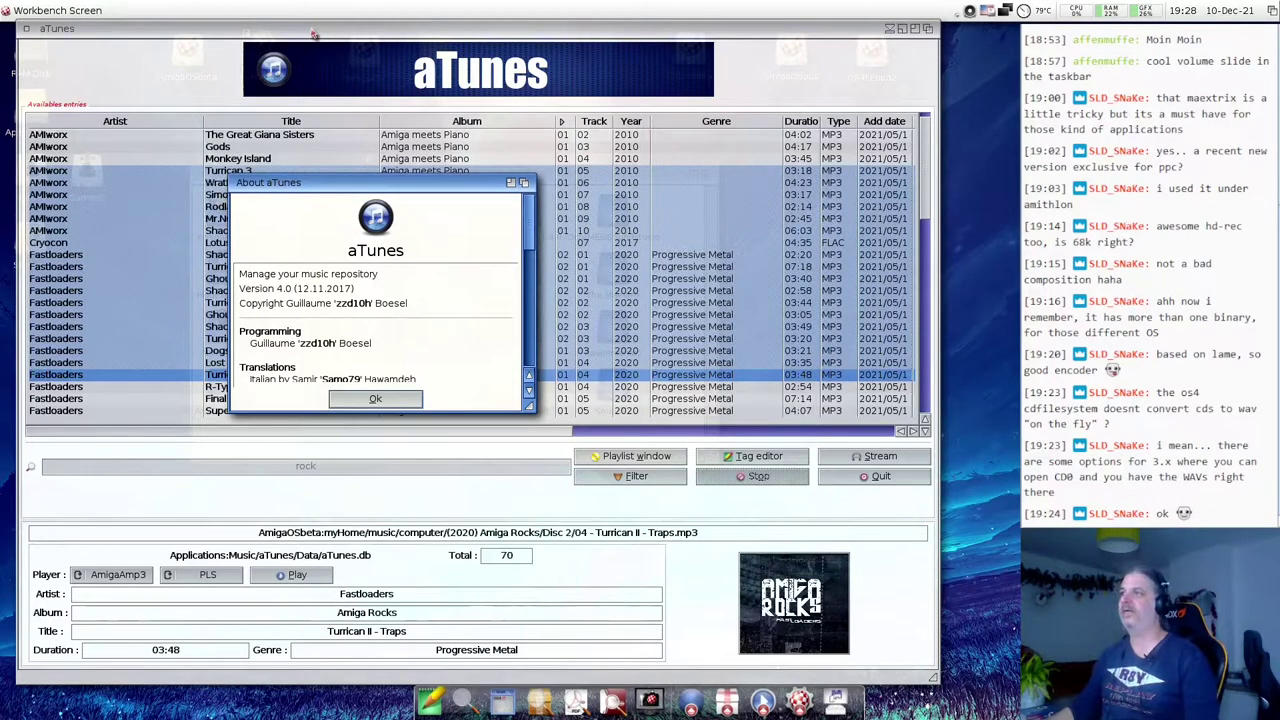
# - Move the aTunes window off the desktop icons and launch AMIStore from the Enhancer drawer on the AmigaOSbeta volume
pyautogui.moveTo(313, 35); pyautogui.dragTo(359, 71)
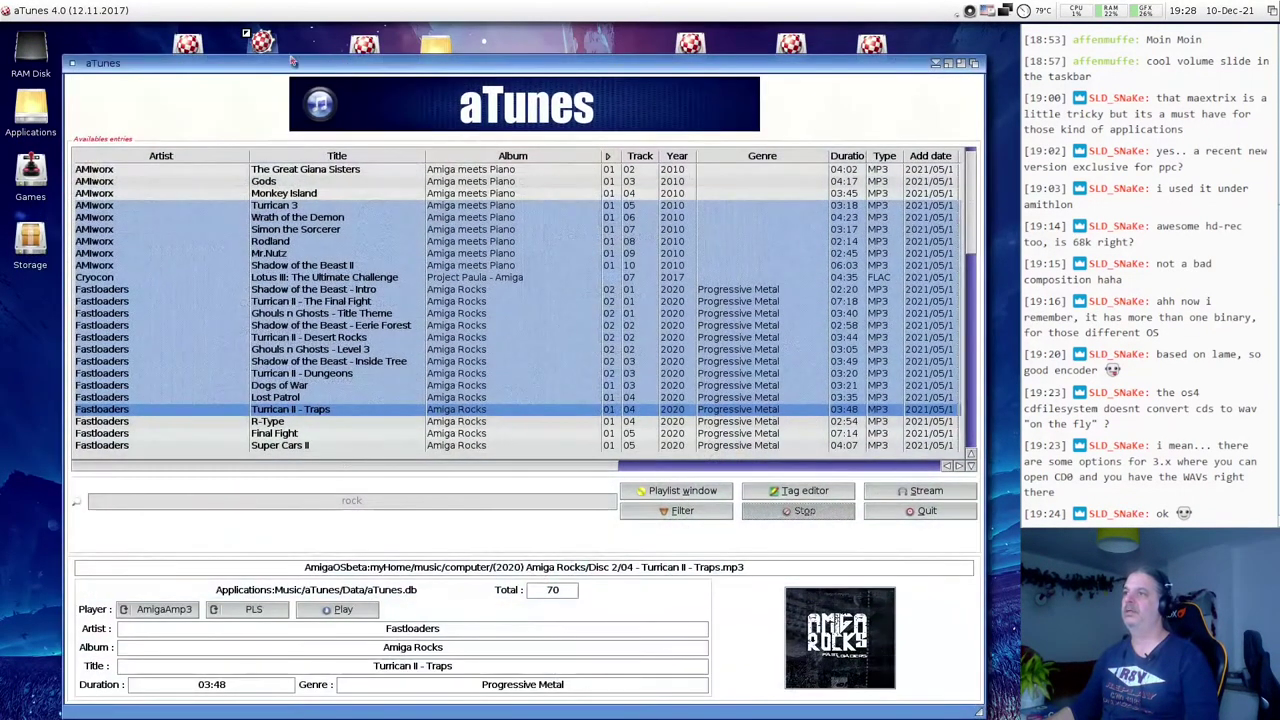
pyautogui.click(195, 50)
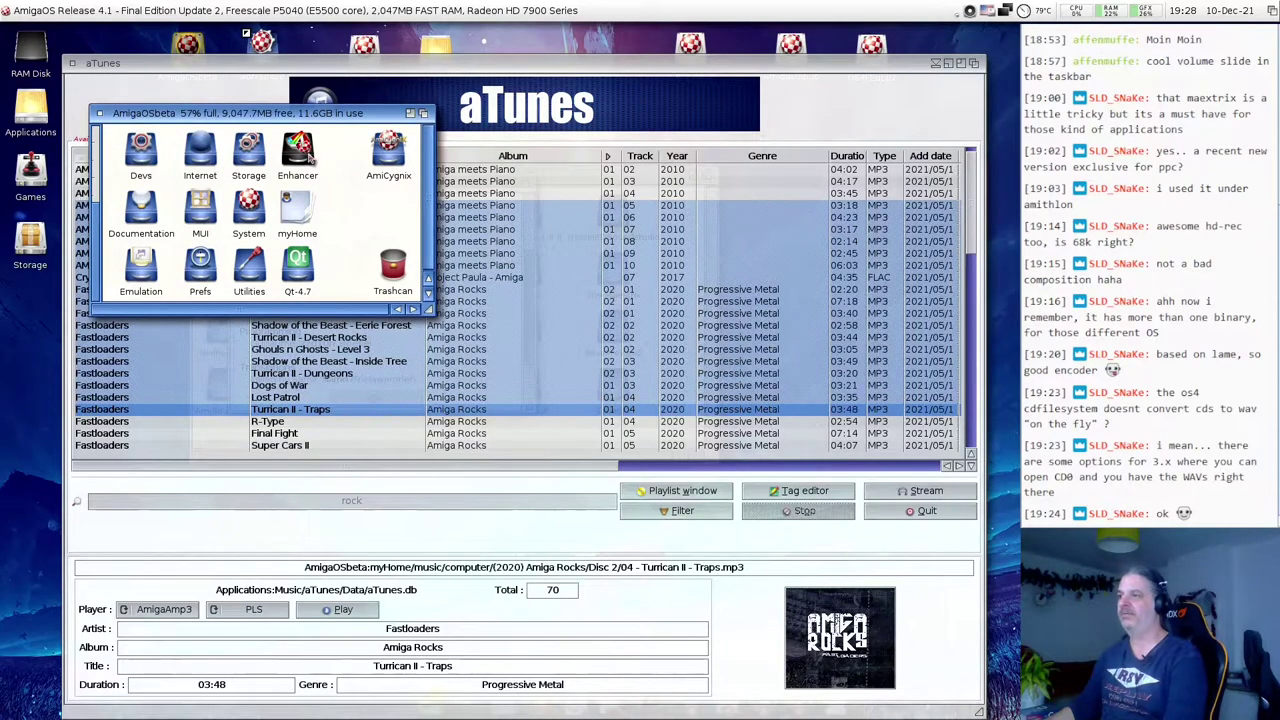
pyautogui.doubleClick(308, 158)
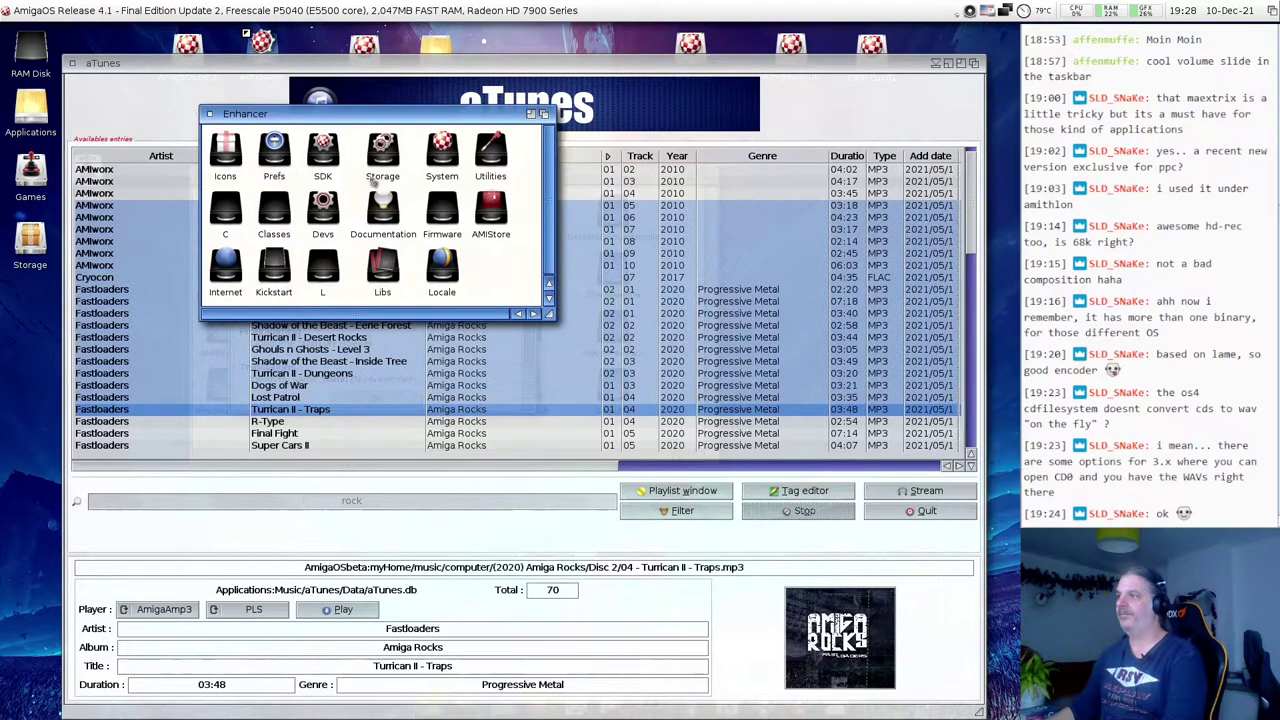
pyautogui.doubleClick(489, 210)
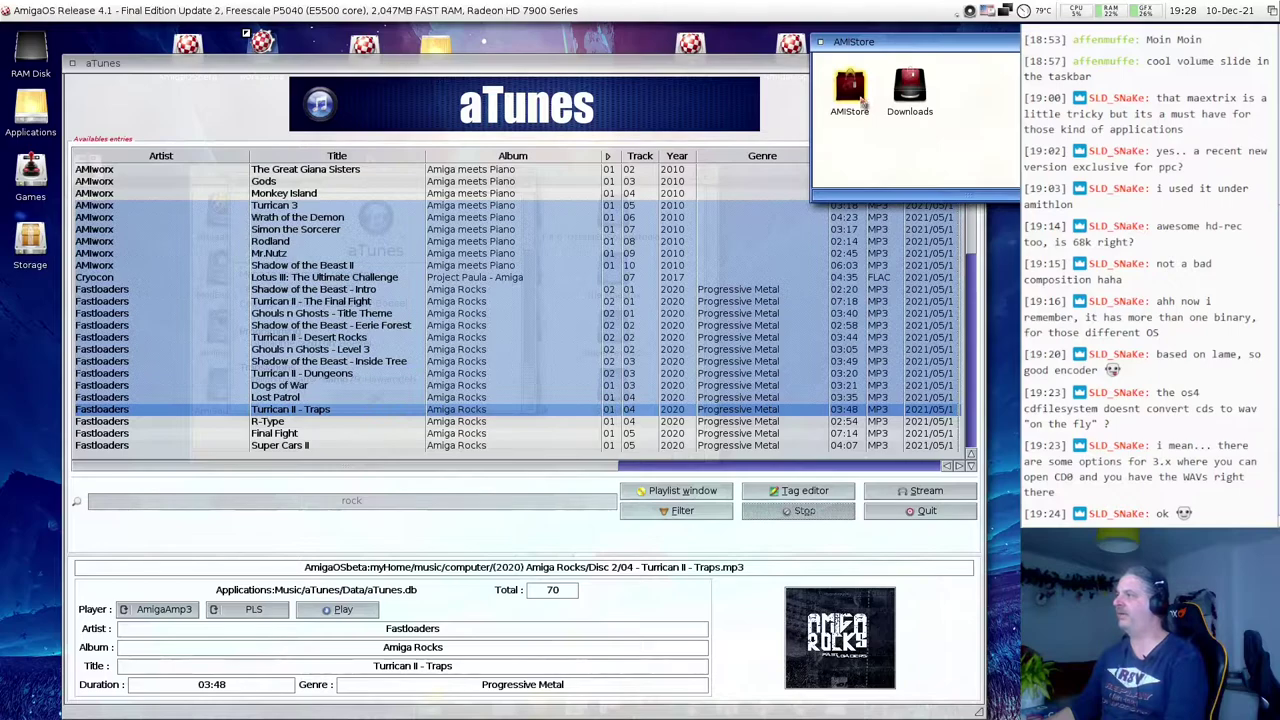
pyautogui.doubleClick(862, 101)
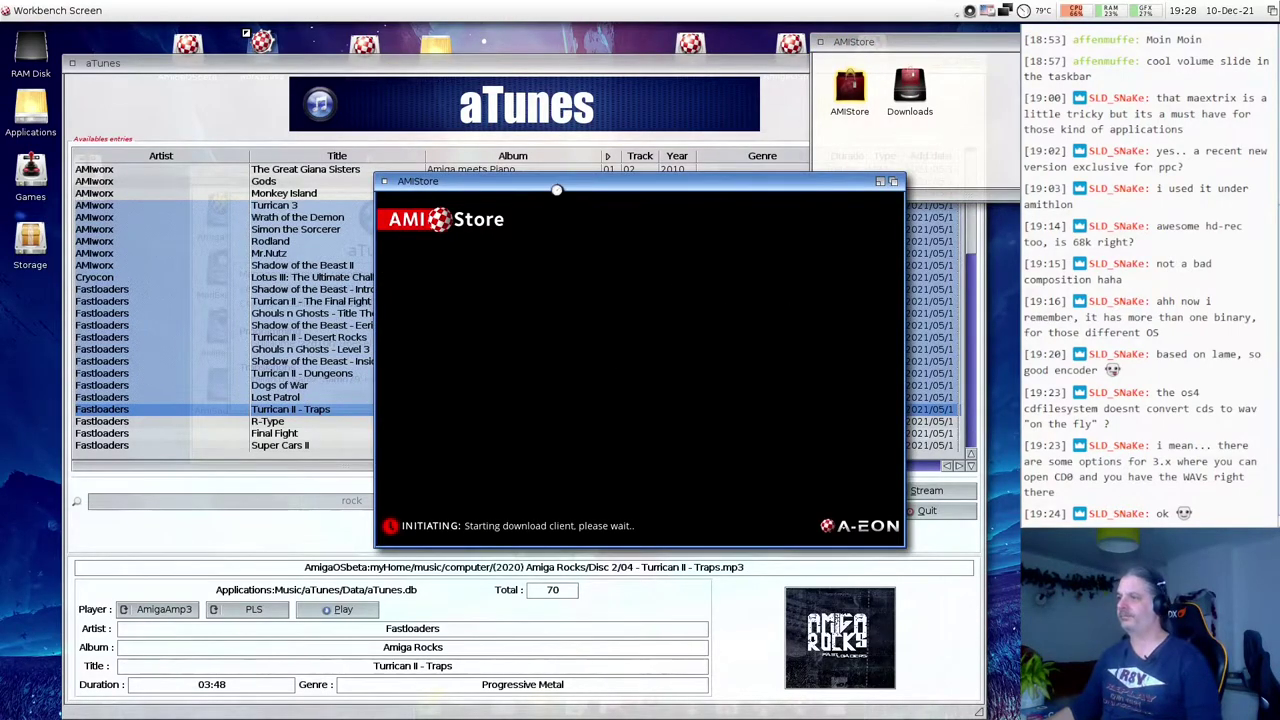
pyautogui.moveTo(557, 190); pyautogui.dragTo(332, 117)
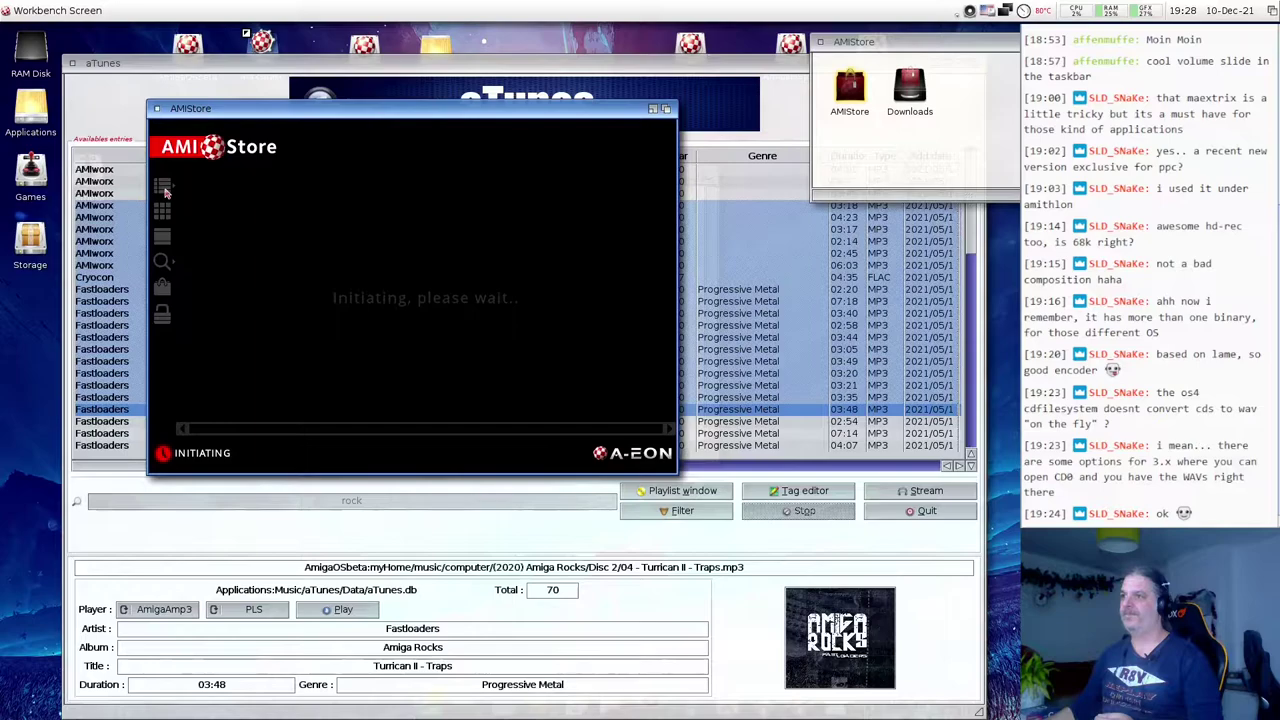
# - Find zTools in the AMIStore catalogue, read its overview down through the included programs, and close the store
pyautogui.moveTo(166, 192)
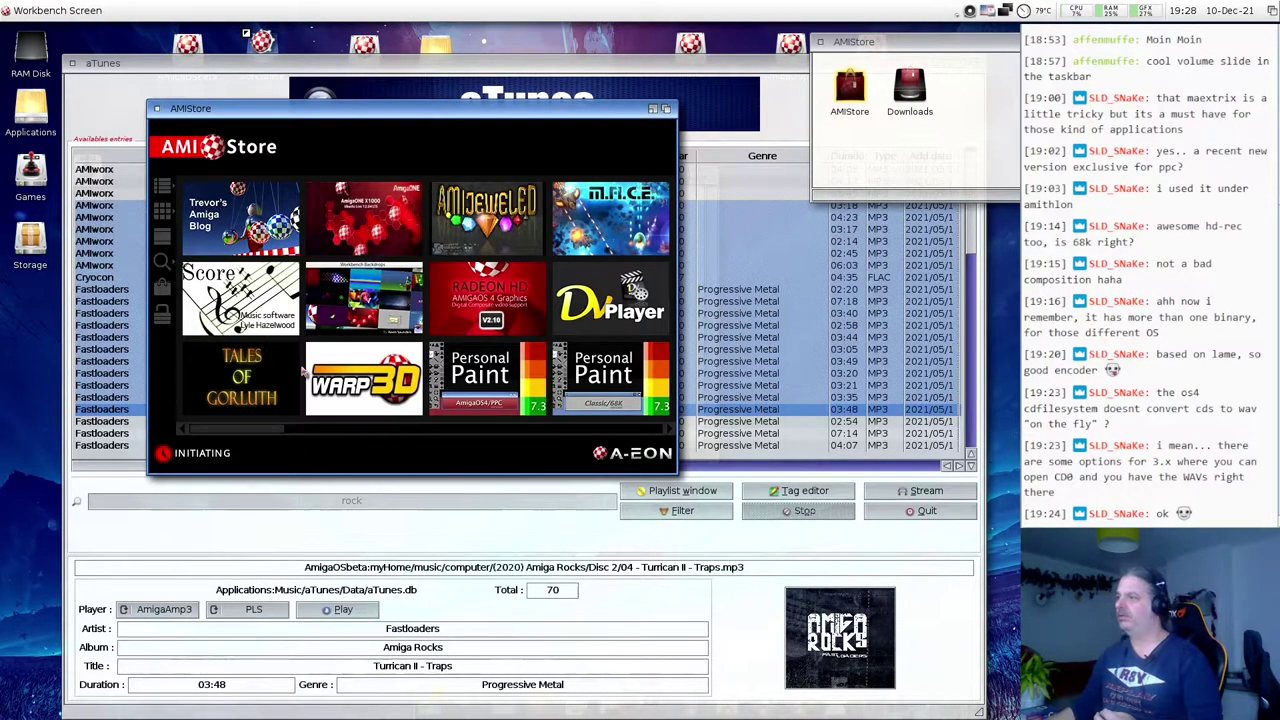
pyautogui.moveTo(258, 437); pyautogui.dragTo(440, 439)
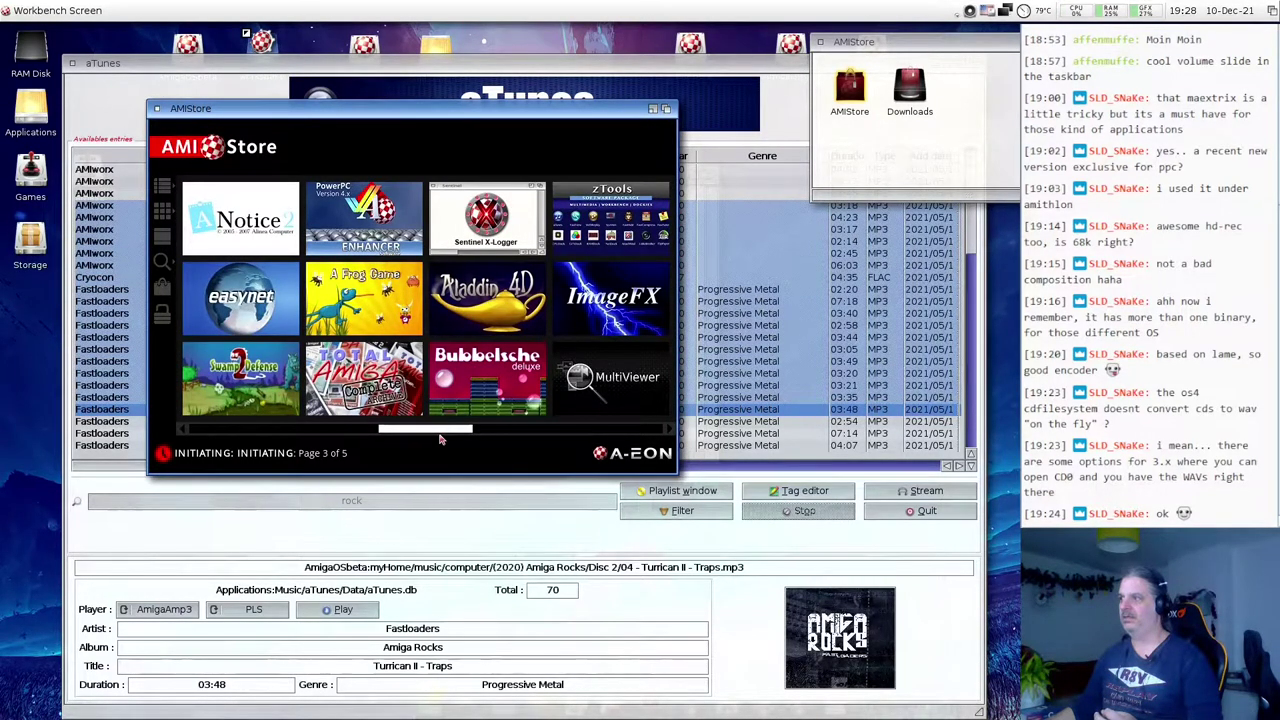
pyautogui.click(586, 222)
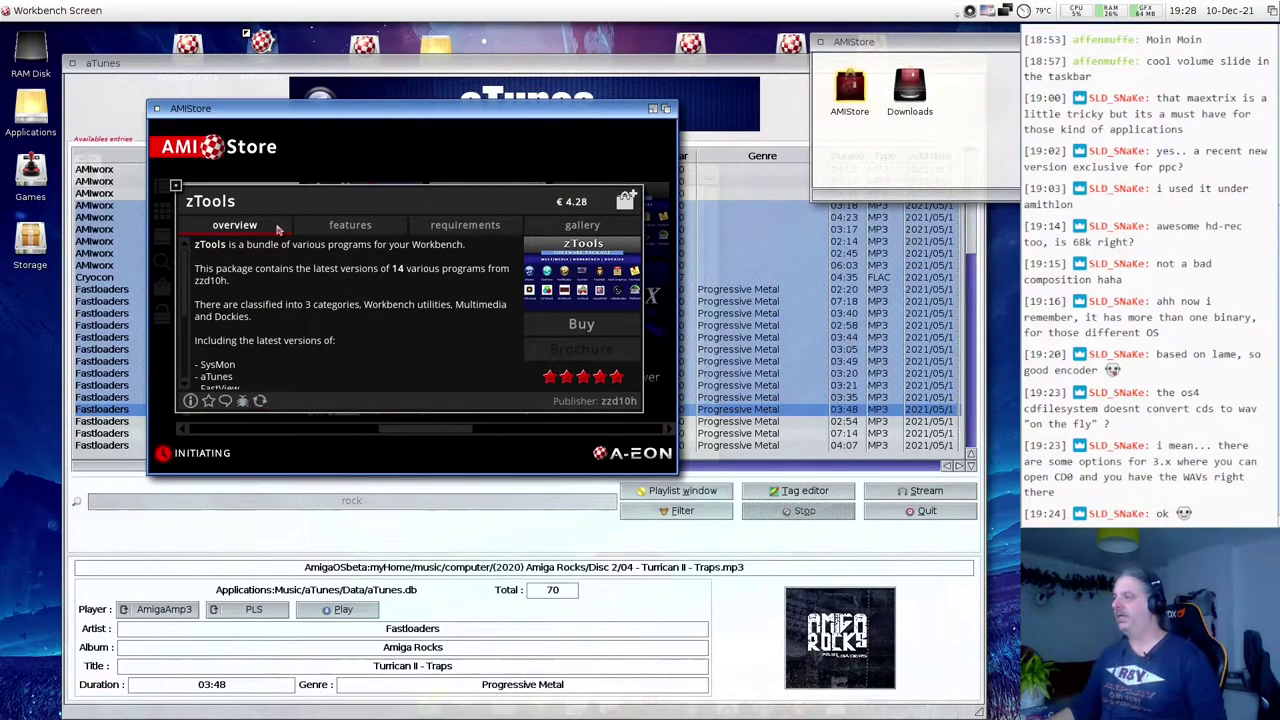
pyautogui.click(355, 226)
pyautogui.click(280, 230)
pyautogui.scroll(-3, 293, 348)
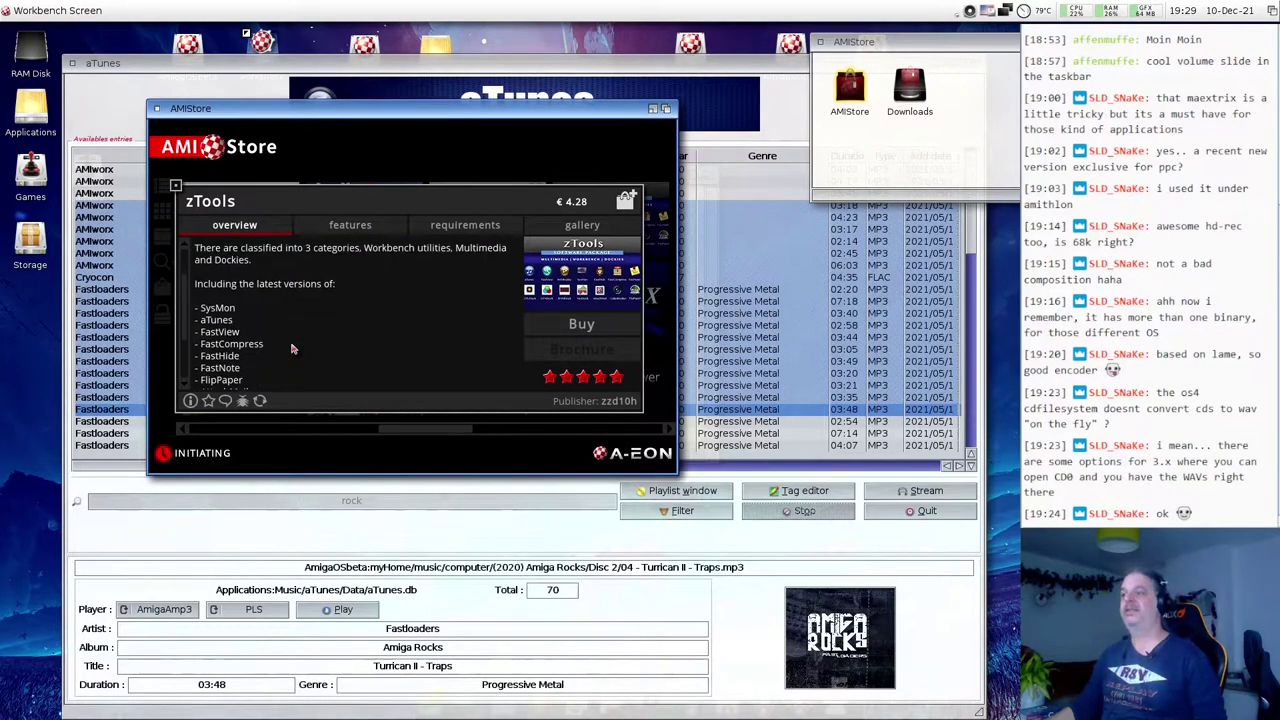
pyautogui.scroll(-1, 293, 348)
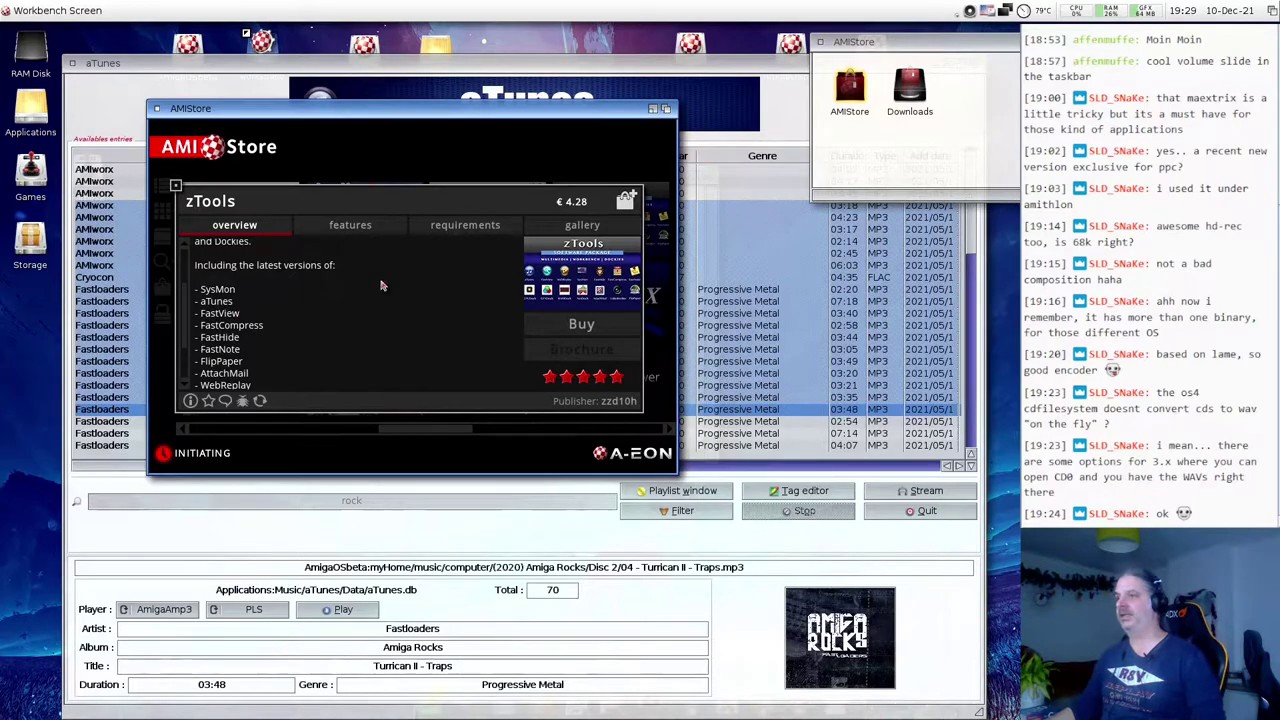
pyautogui.click(175, 187)
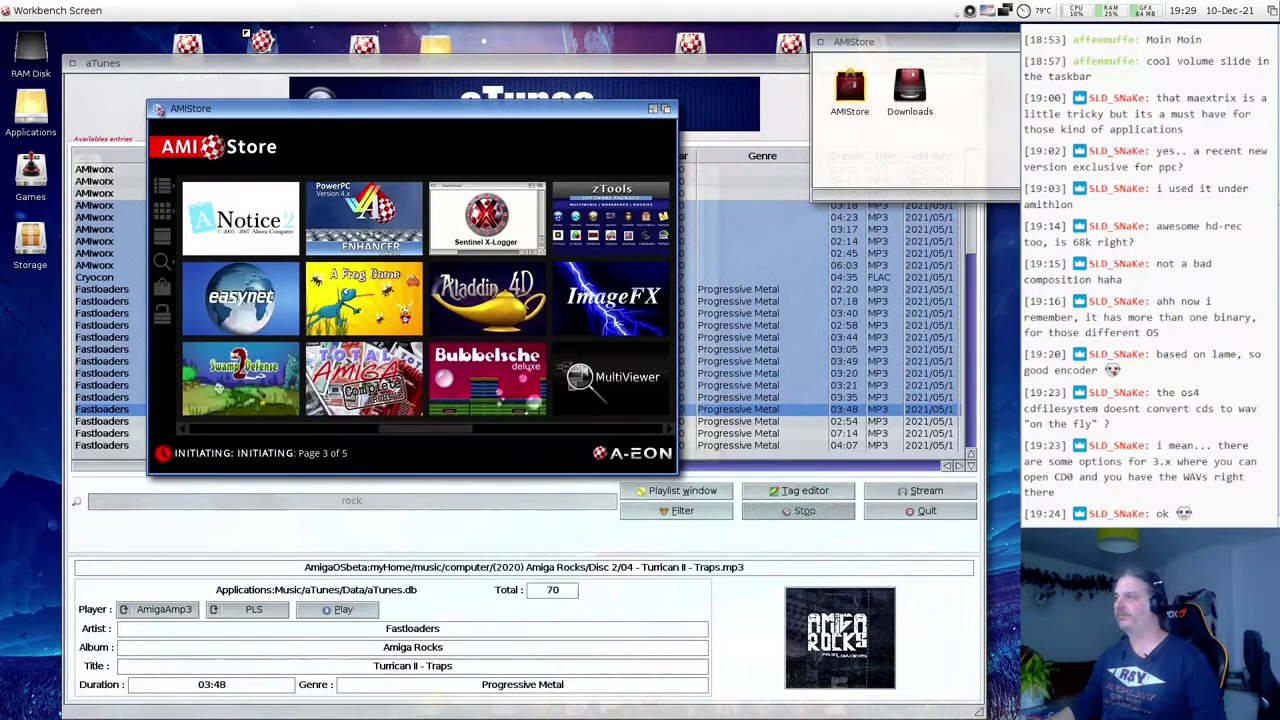
pyautogui.click(157, 108)
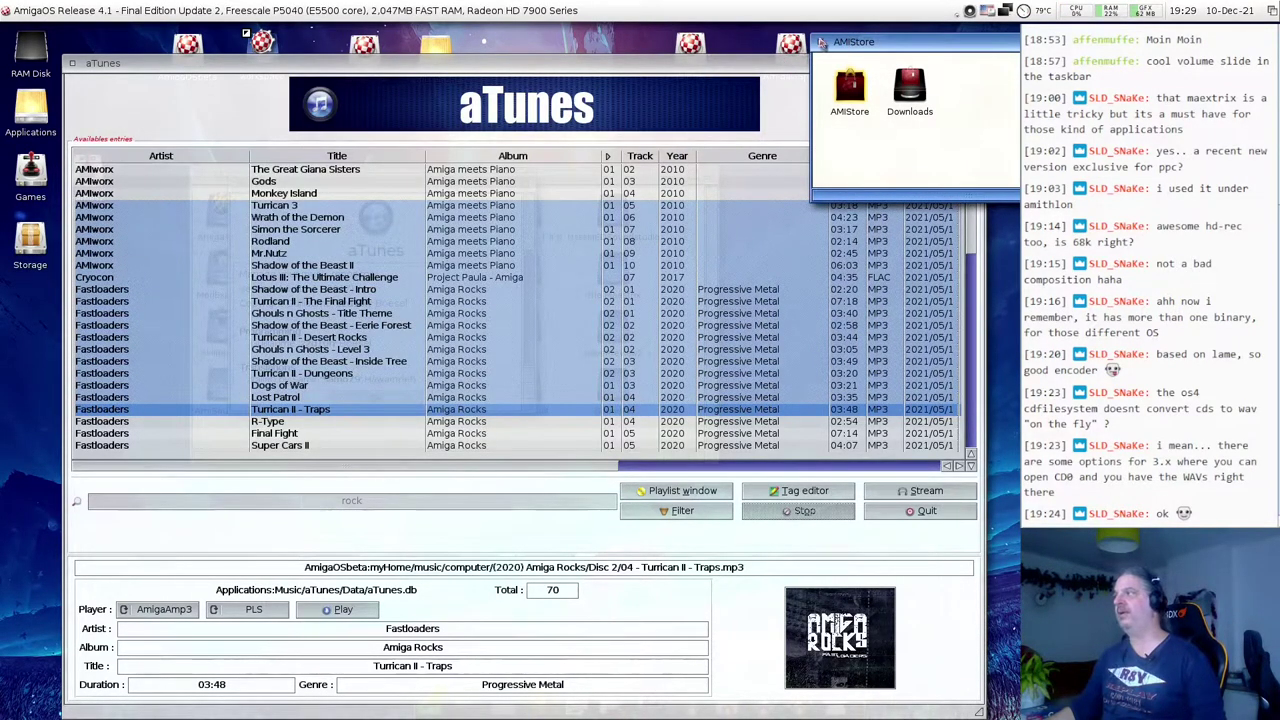
# - Close the AMIStore drawer, the aTunes credits, the aTunes drawer and the aTunes program, leaving the Music drawer open
pyautogui.click(819, 41)
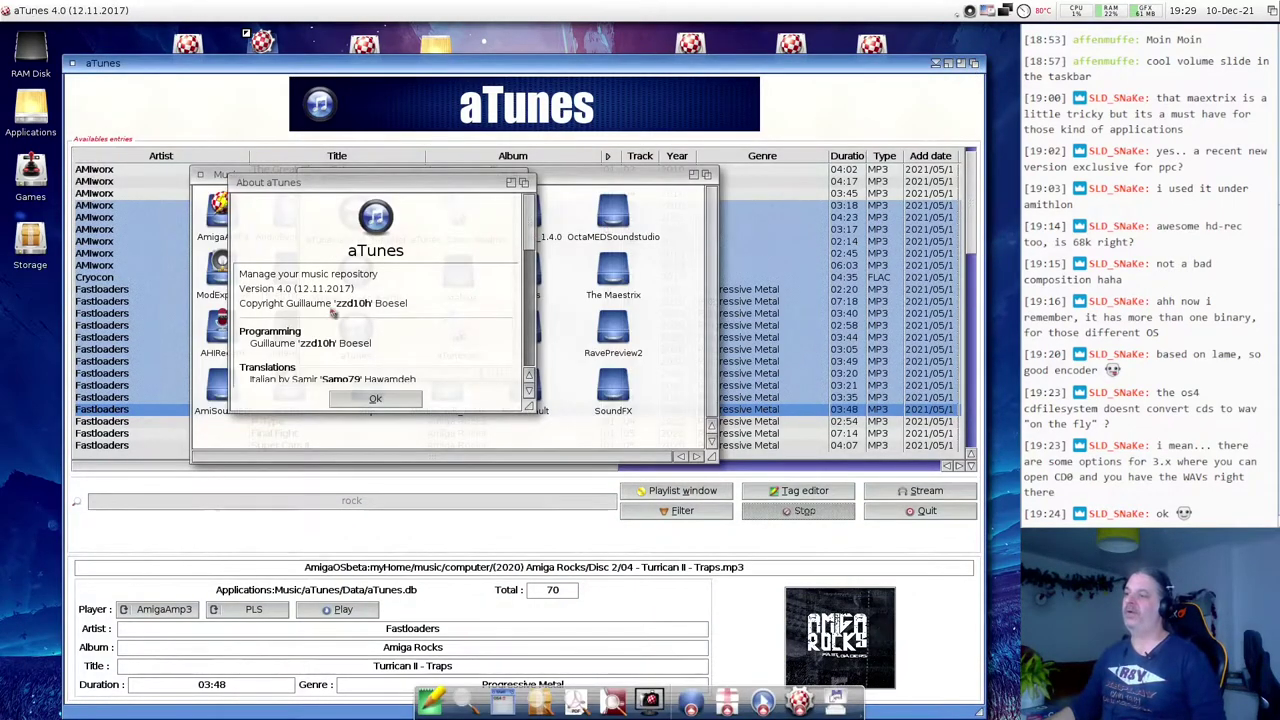
pyautogui.click(371, 403)
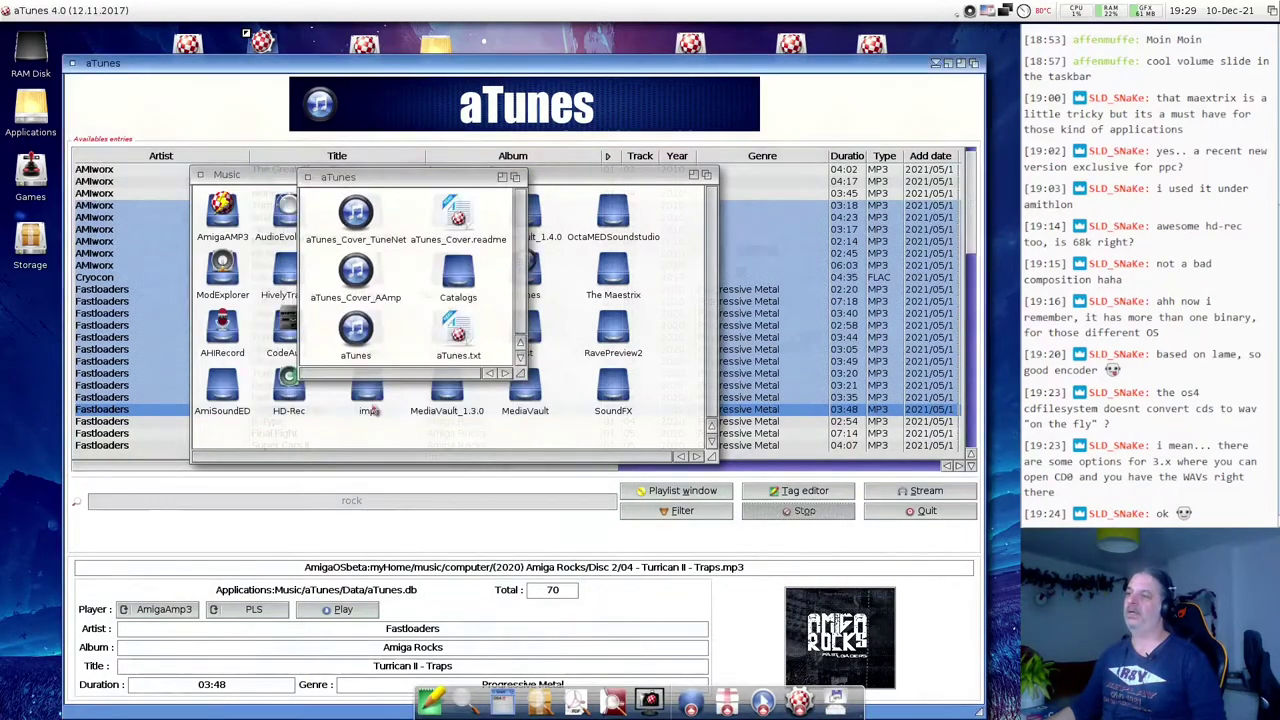
pyautogui.click(308, 178)
pyautogui.click(73, 64)
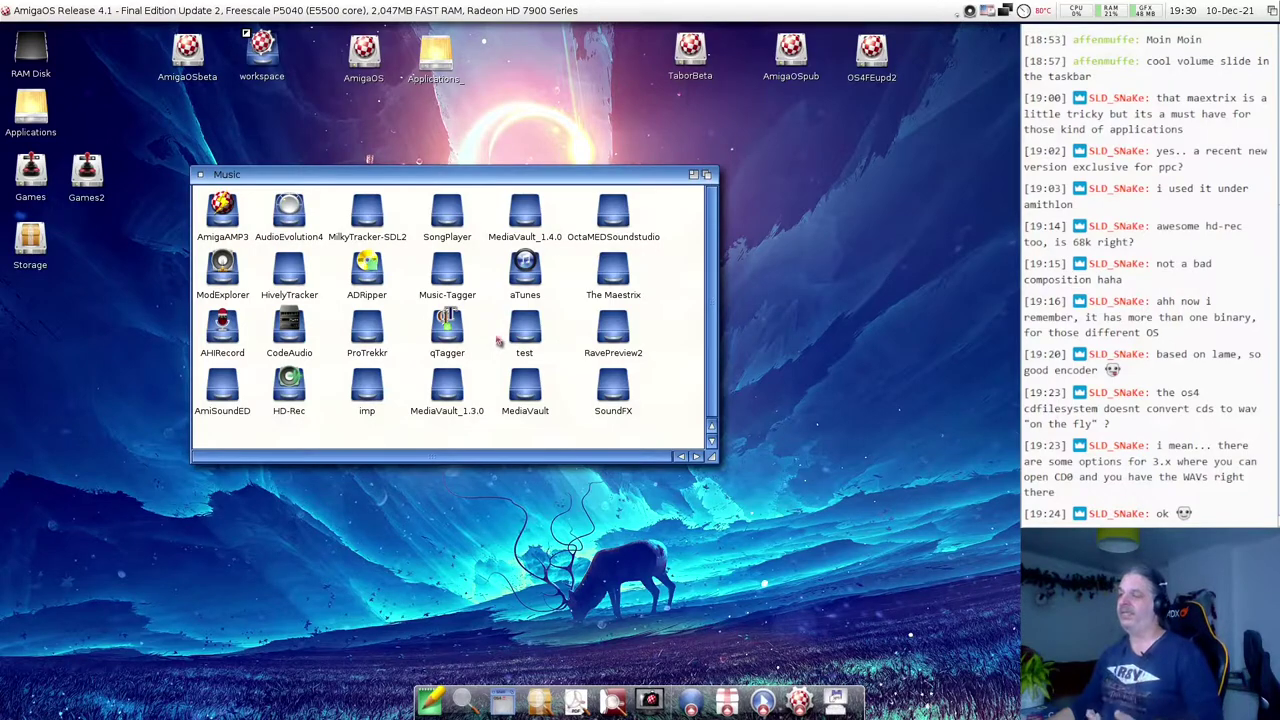
# - Launch music-tagger from the Music-Tagger drawer and move its window up beside the drawer
pyautogui.click(447, 283)
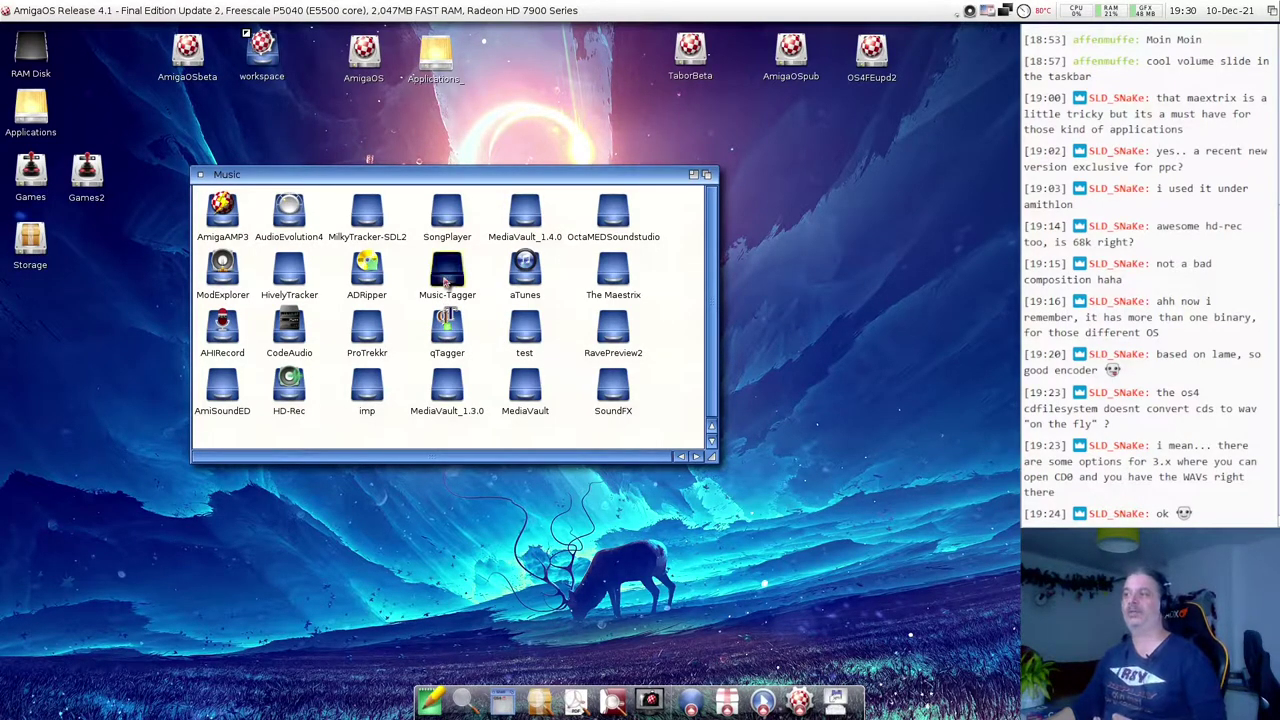
pyautogui.click(447, 283)
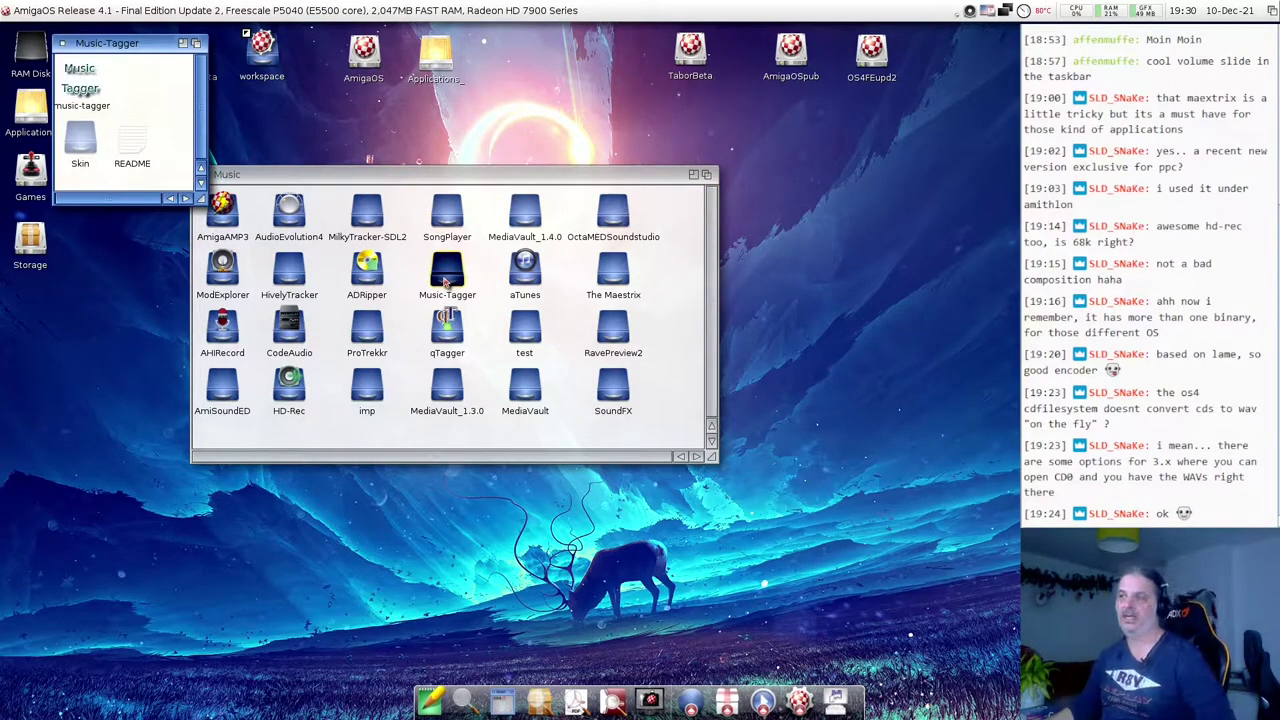
pyautogui.click(88, 92)
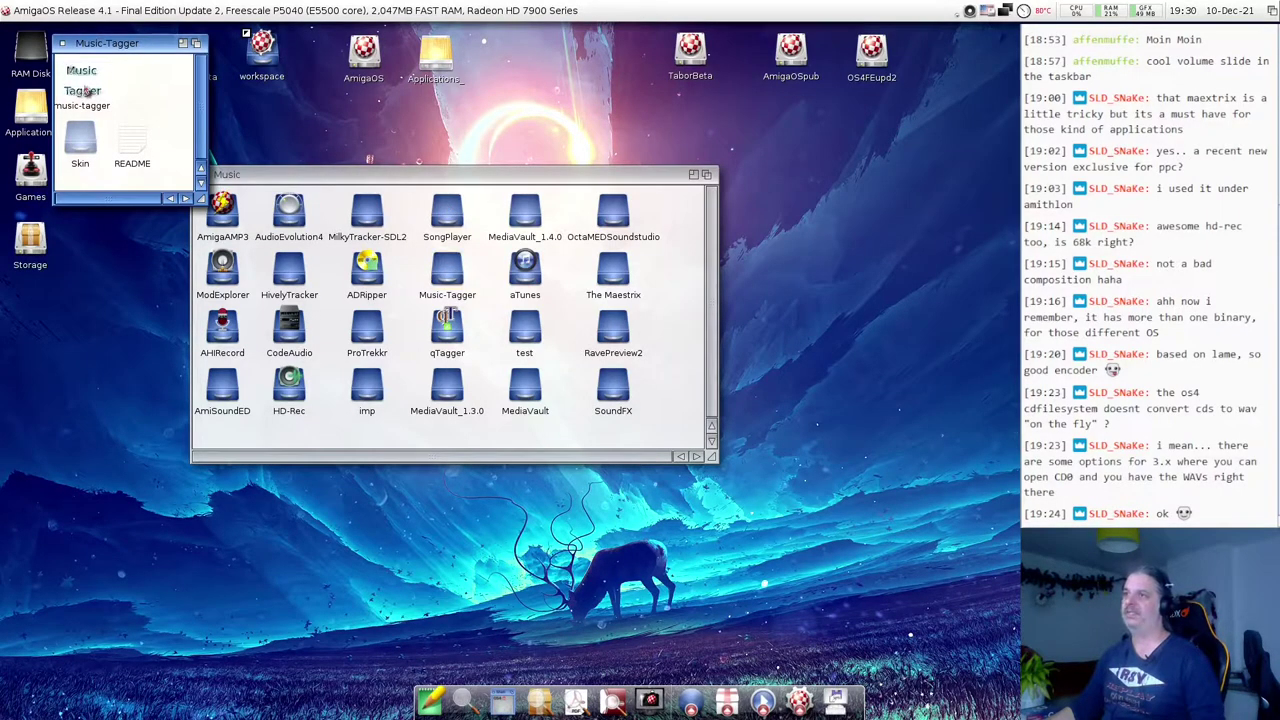
pyautogui.doubleClick(88, 92)
pyautogui.moveTo(487, 117); pyautogui.dragTo(267, 87)
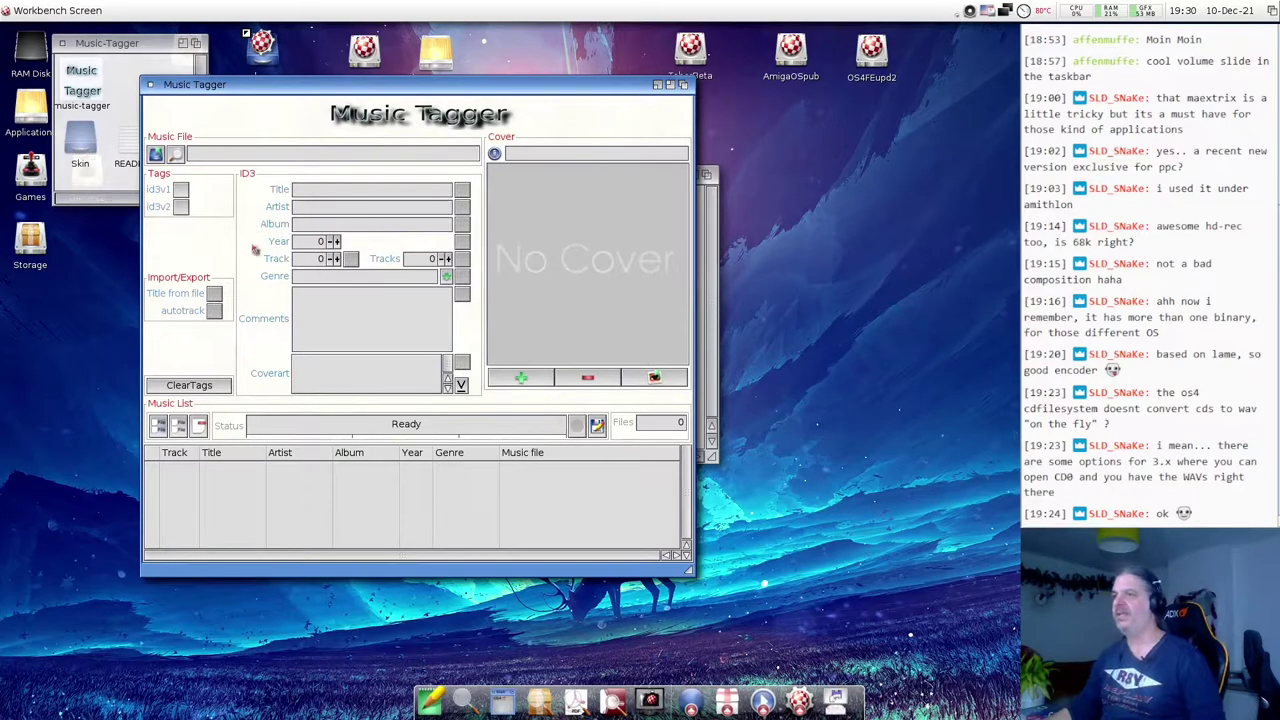
# - Load the MP3 files from AmigaOSbeta:myHome/music/computer/AMP Vol.1 into Music Tagger, leaving out the info, archive and image files
pyautogui.click(156, 155)
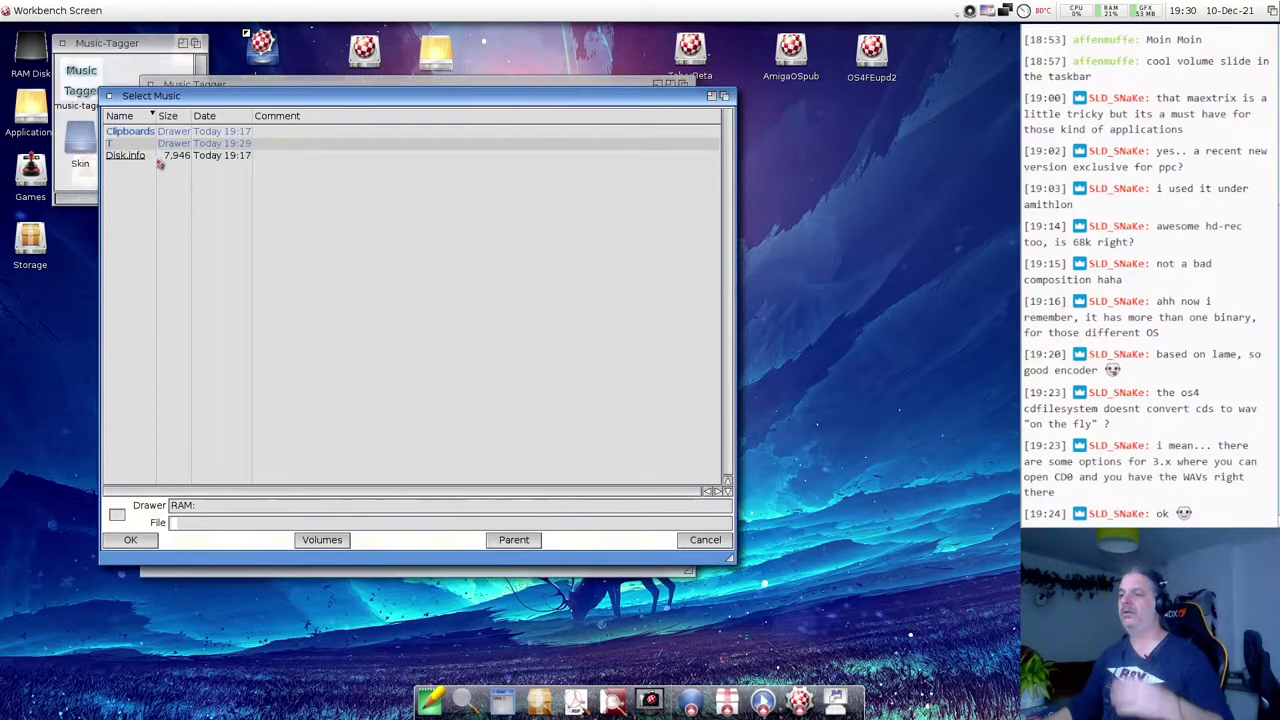
pyautogui.click(322, 540)
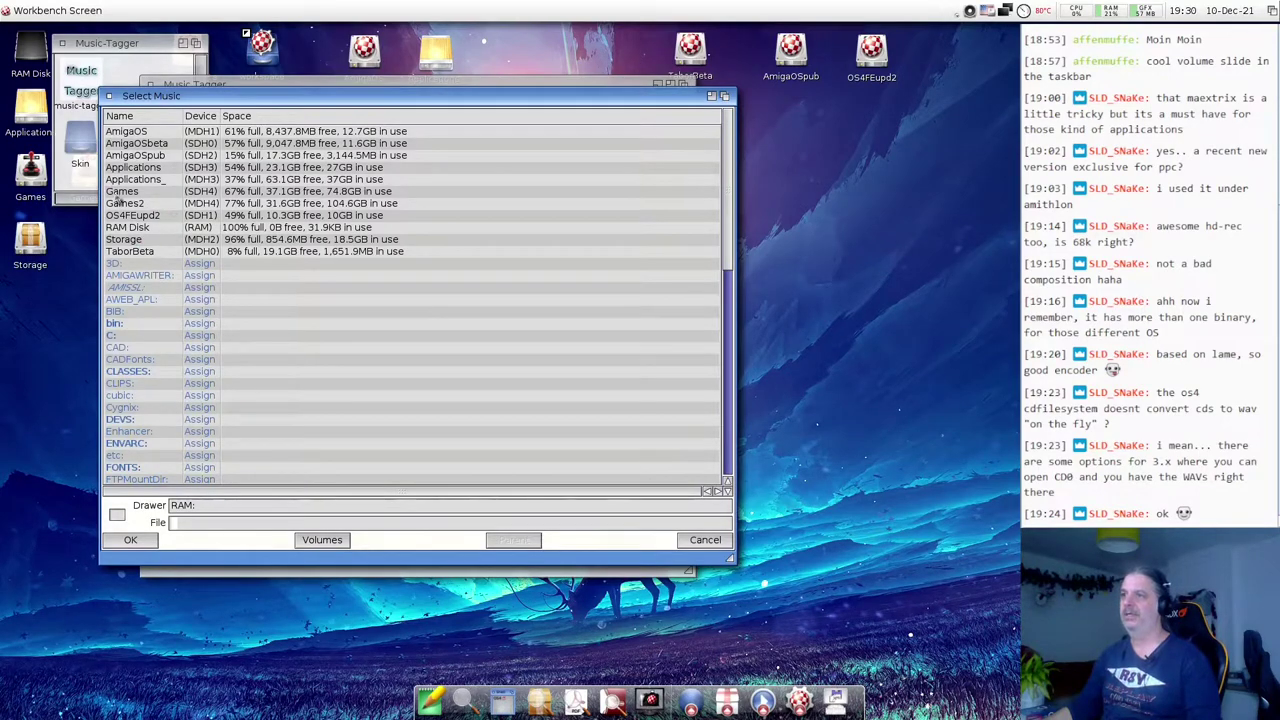
pyautogui.doubleClick(142, 145)
pyautogui.doubleClick(143, 337)
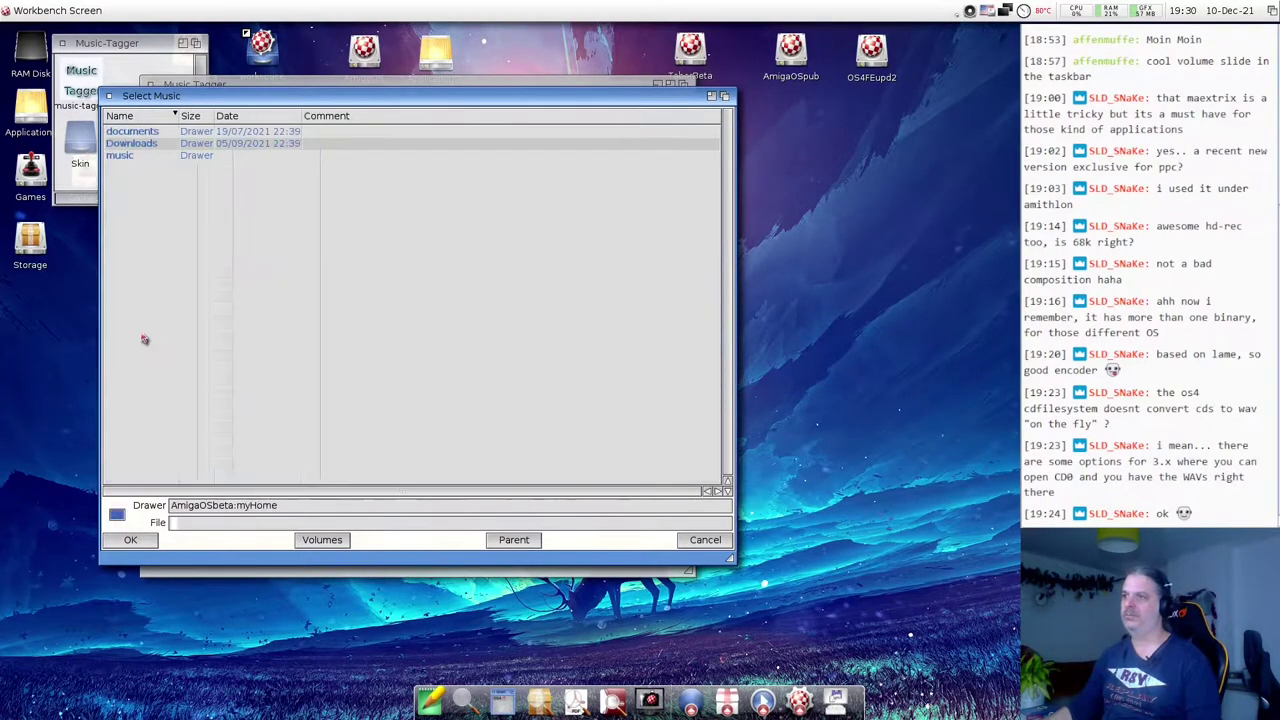
pyautogui.doubleClick(140, 158)
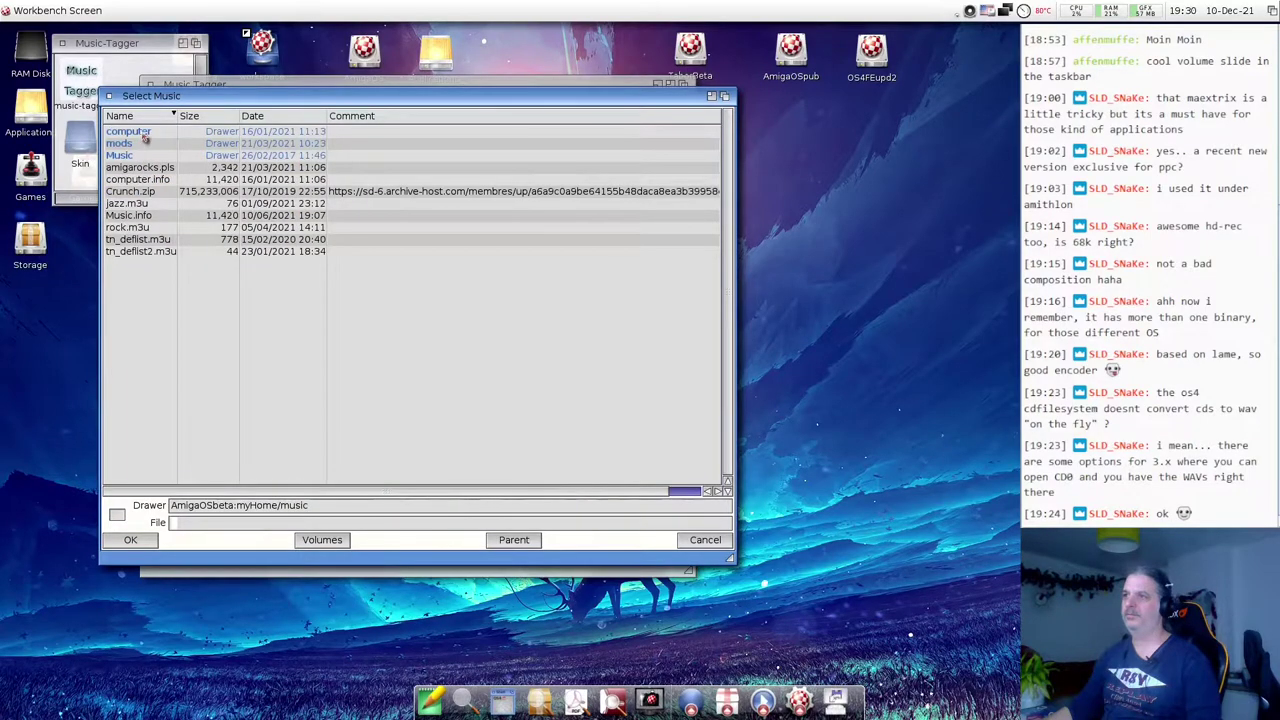
pyautogui.doubleClick(141, 134)
pyautogui.doubleClick(140, 157)
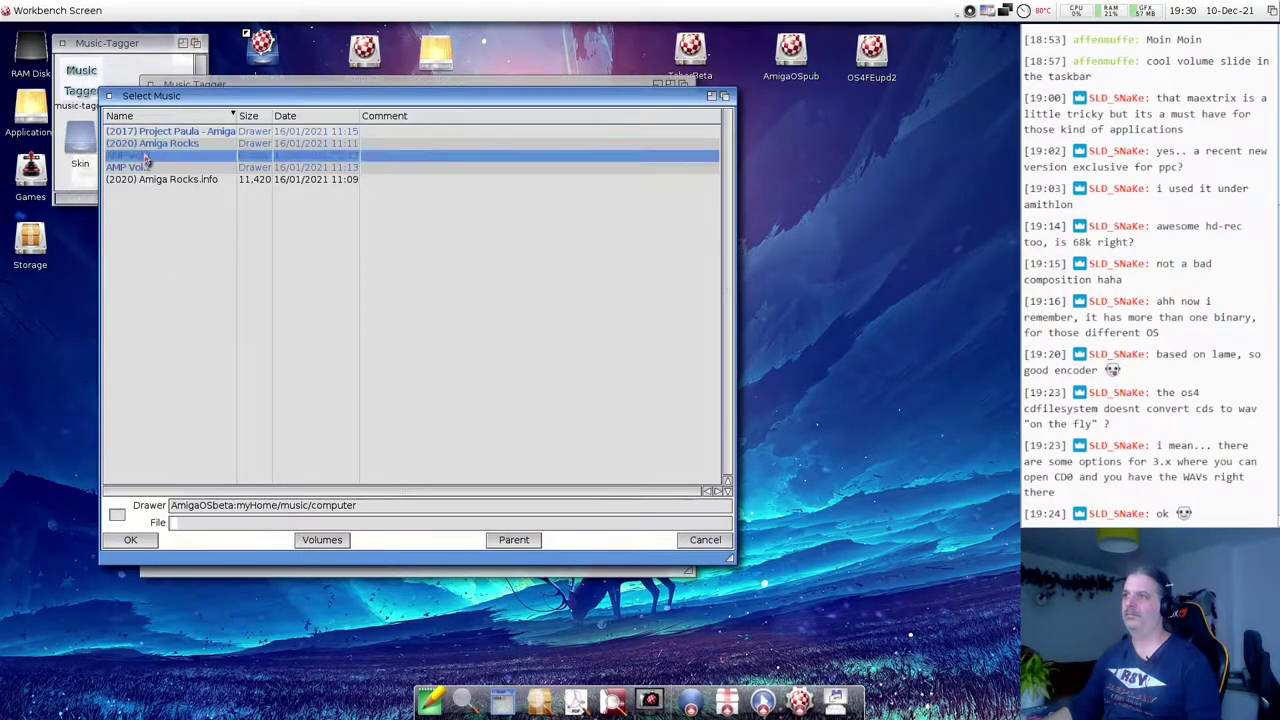
pyautogui.click(152, 133)
pyautogui.moveTo(152, 133); pyautogui.dragTo(152, 352)
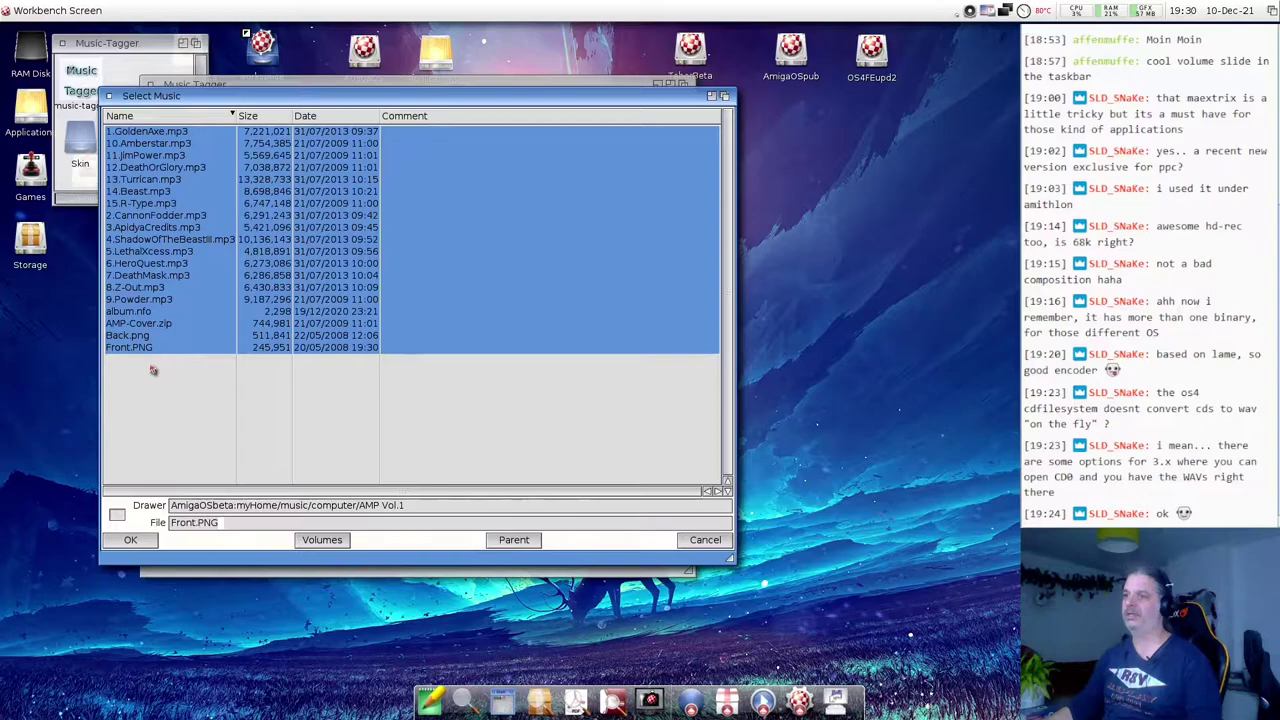
pyautogui.moveTo(170, 300); pyautogui.dragTo(176, 137)
pyautogui.click(150, 544)
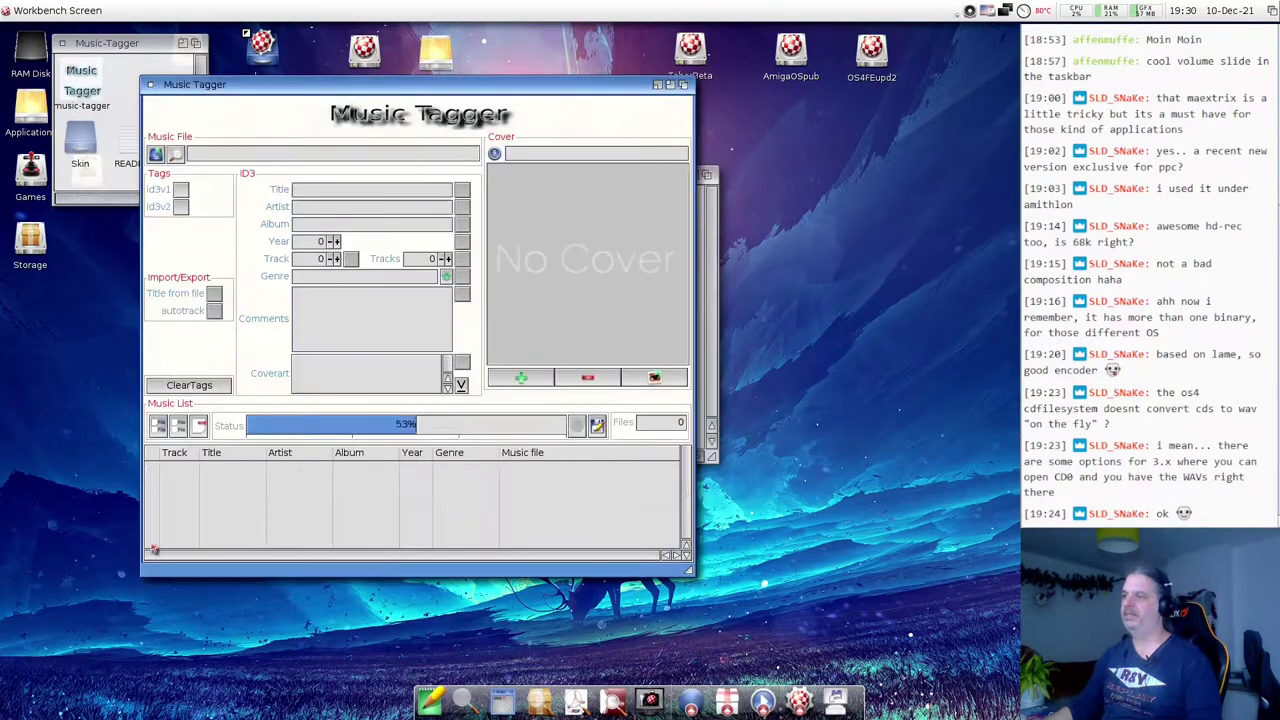
# - View the tags of "Jim Power" and "Shadow of the Beast" in an enlarged music list, and close Music Tagger with its drawer
pyautogui.click(267, 493)
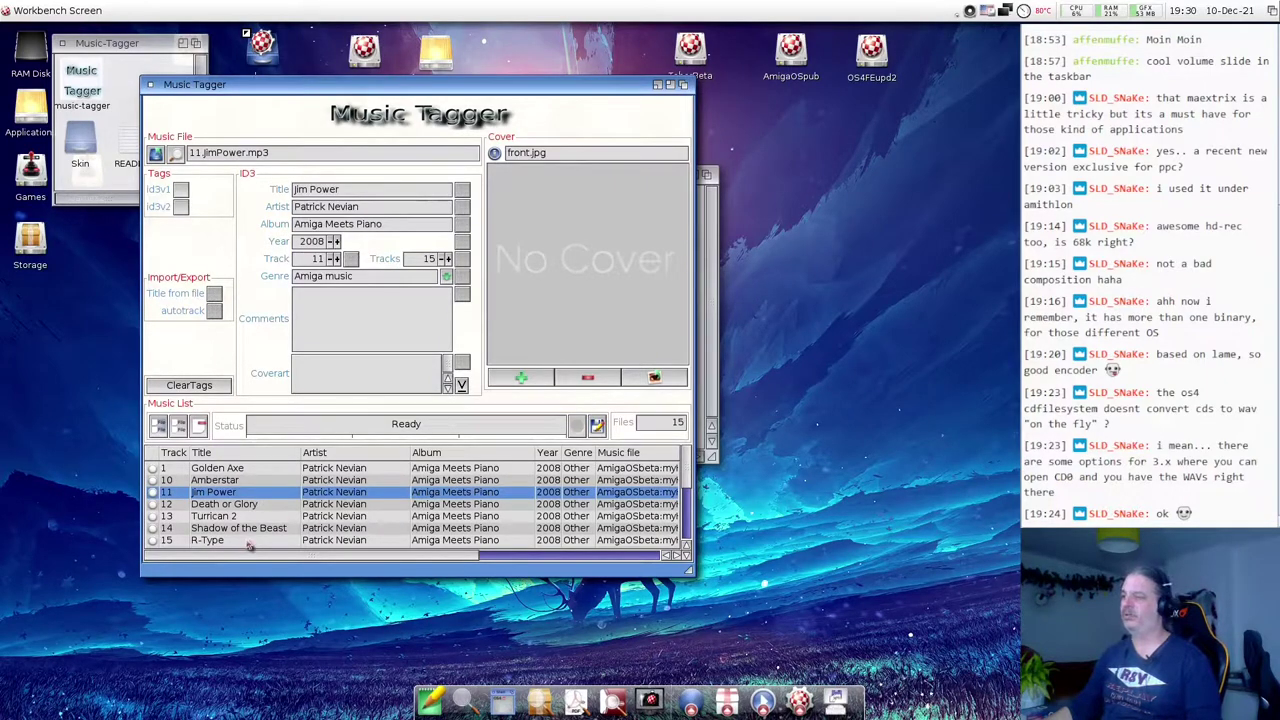
pyautogui.moveTo(688, 573); pyautogui.dragTo(688, 672)
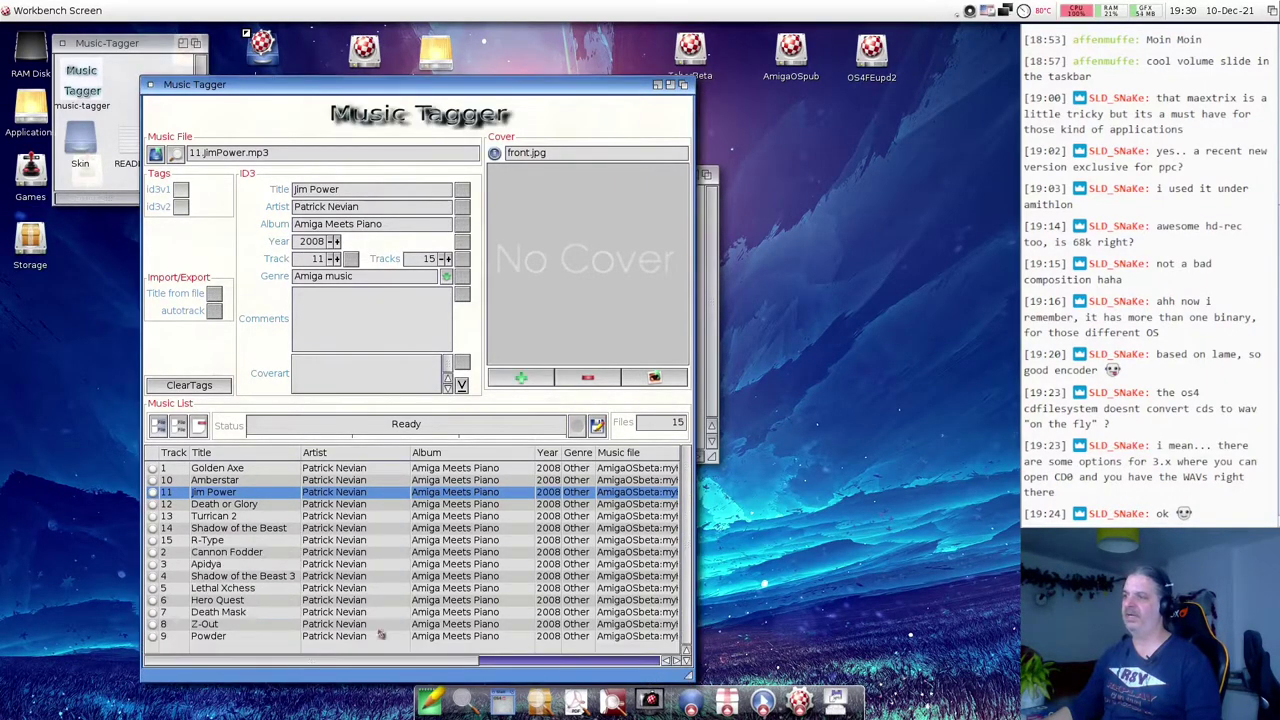
pyautogui.click(265, 530)
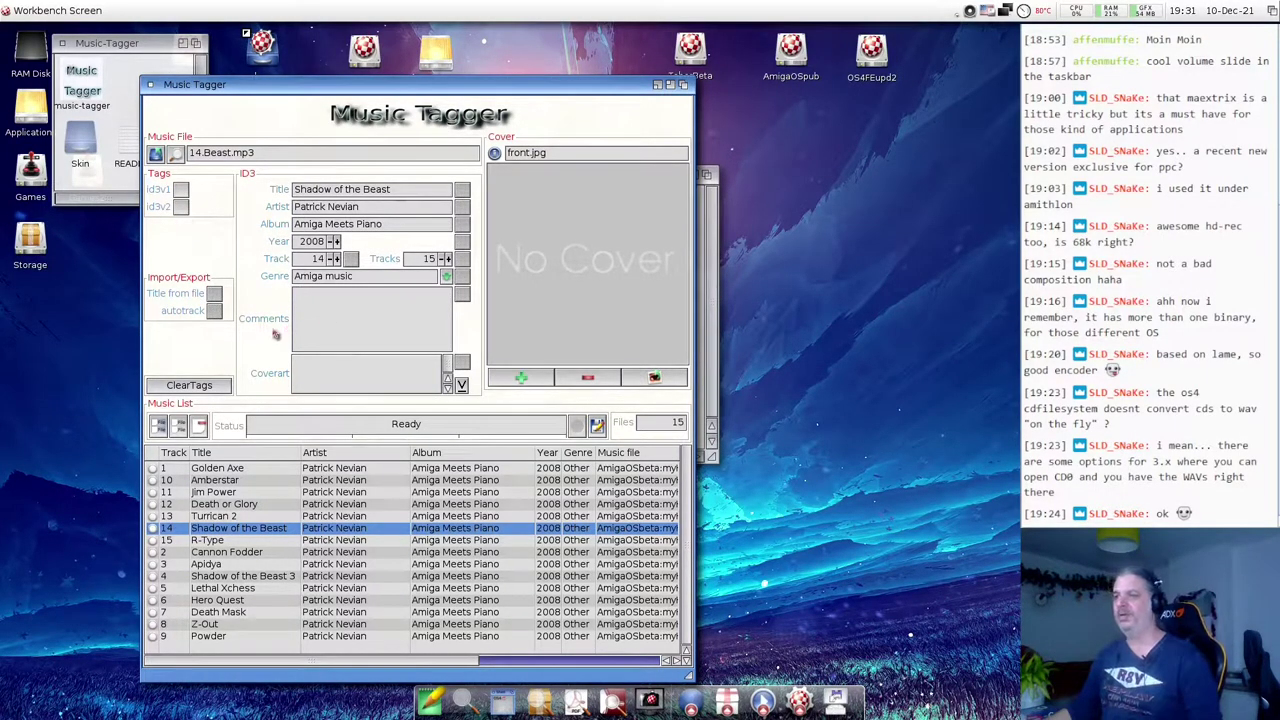
pyautogui.click(150, 85)
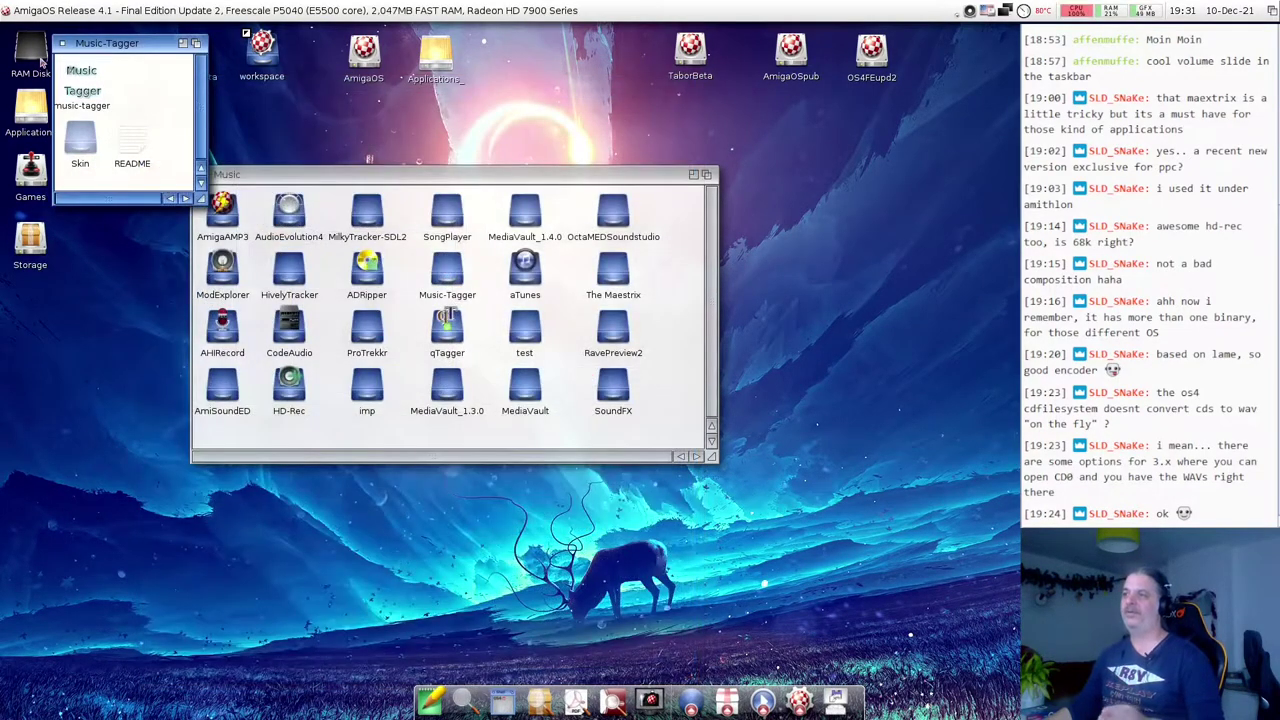
pyautogui.click(62, 43)
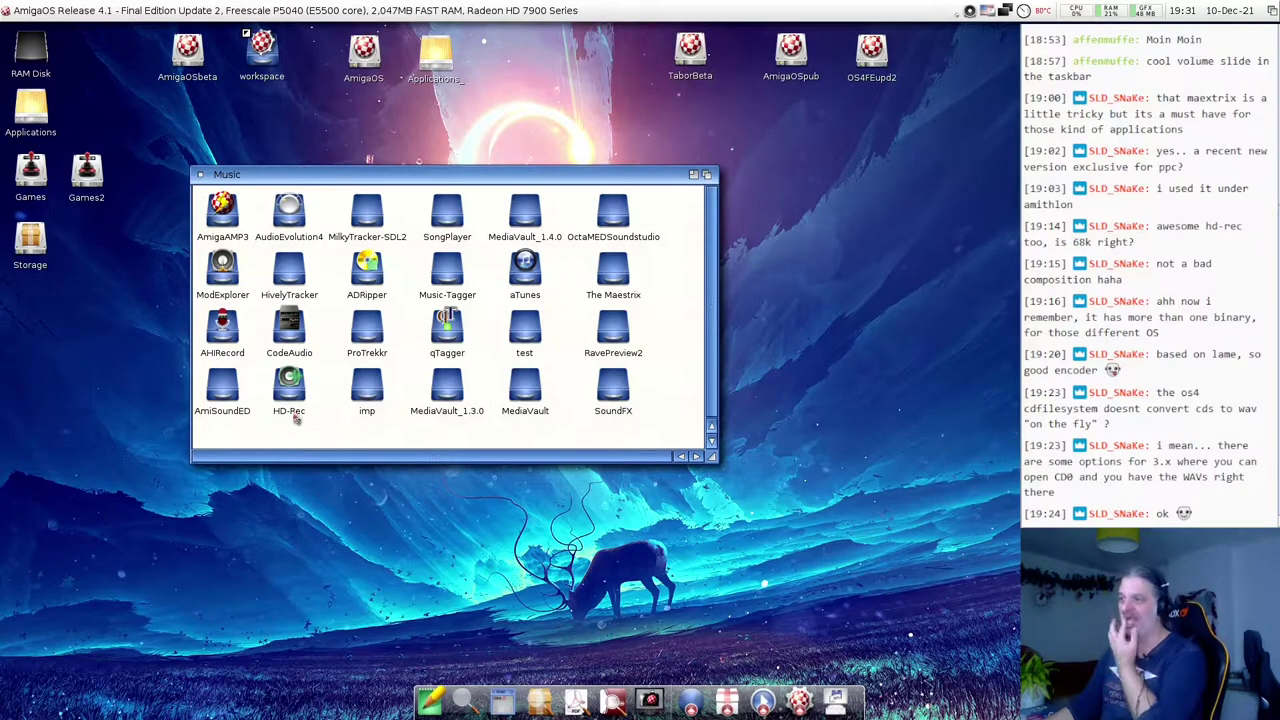
# - Launch the imp3 player from the imp drawer in the Music drawer
pyautogui.doubleClick(367, 395)
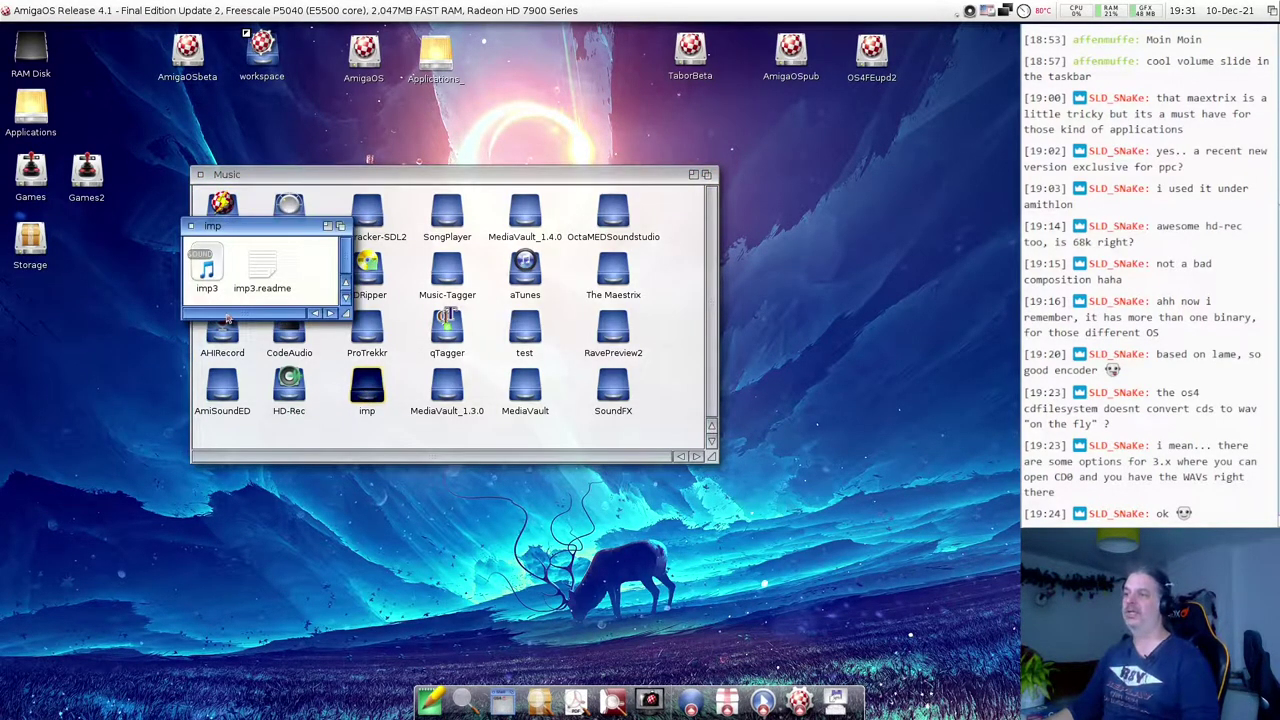
pyautogui.doubleClick(206, 268)
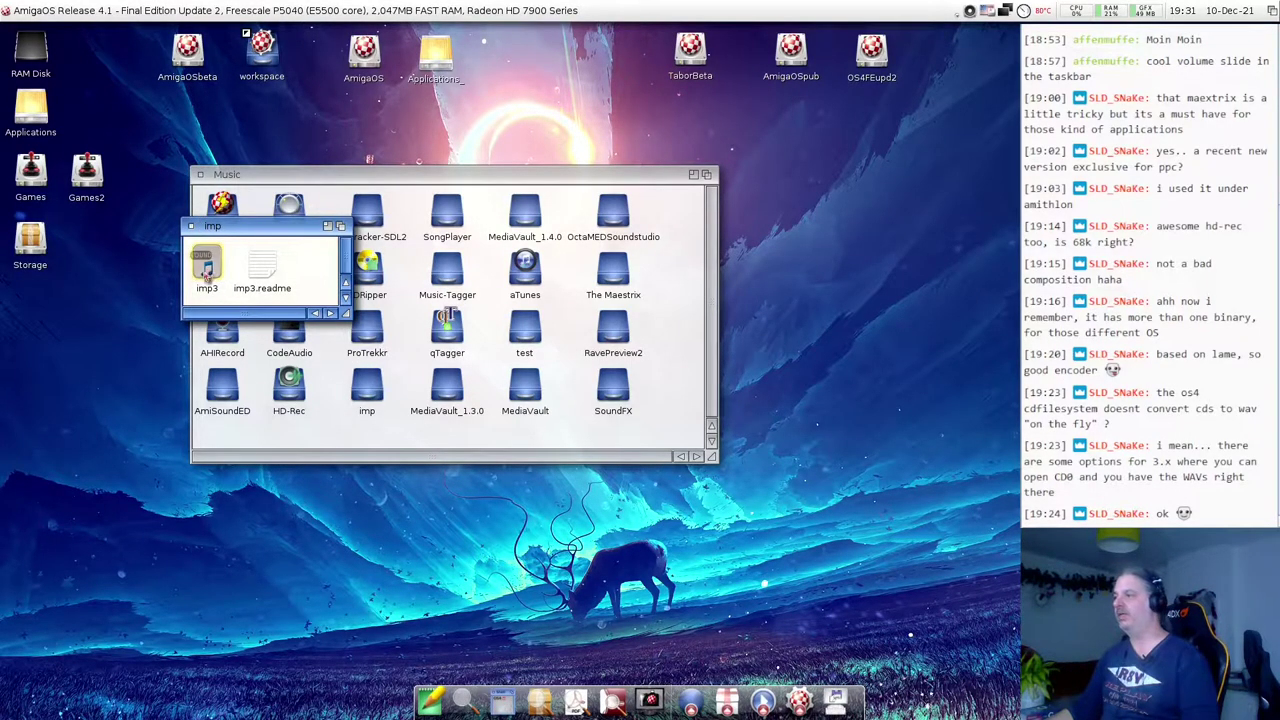
pyautogui.click(636, 387)
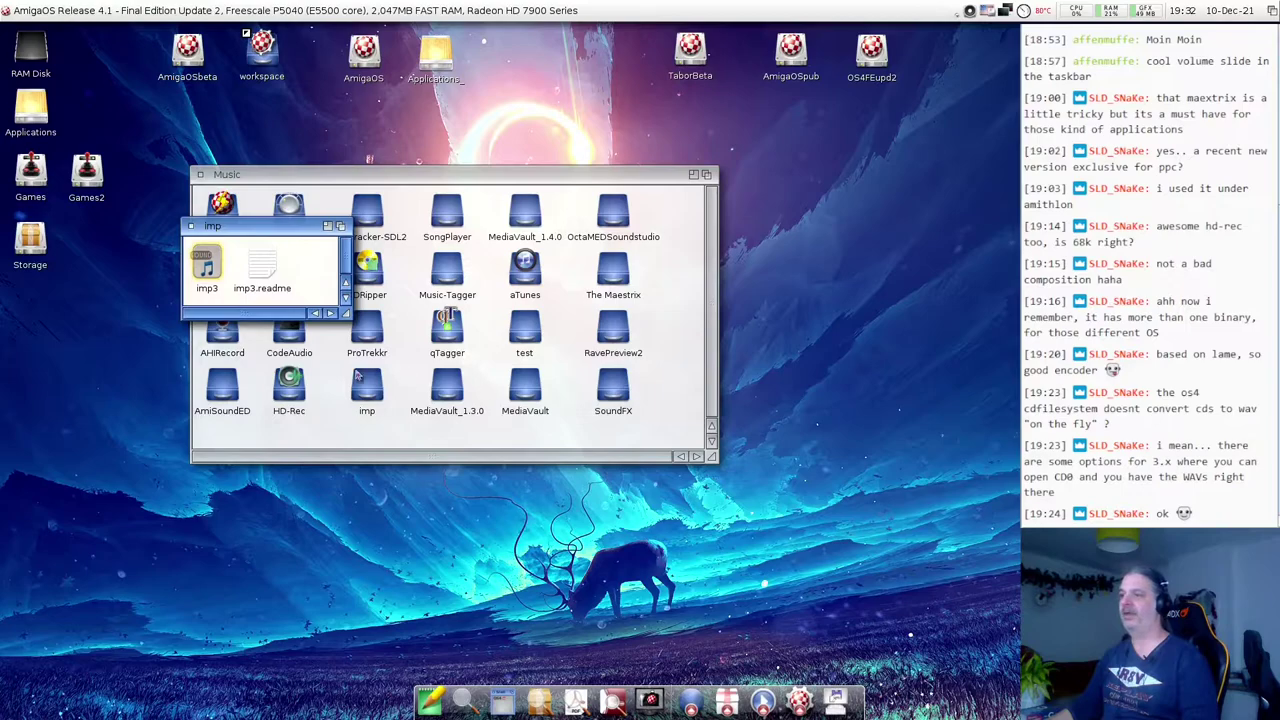
pyautogui.click(217, 301)
pyautogui.doubleClick(206, 268)
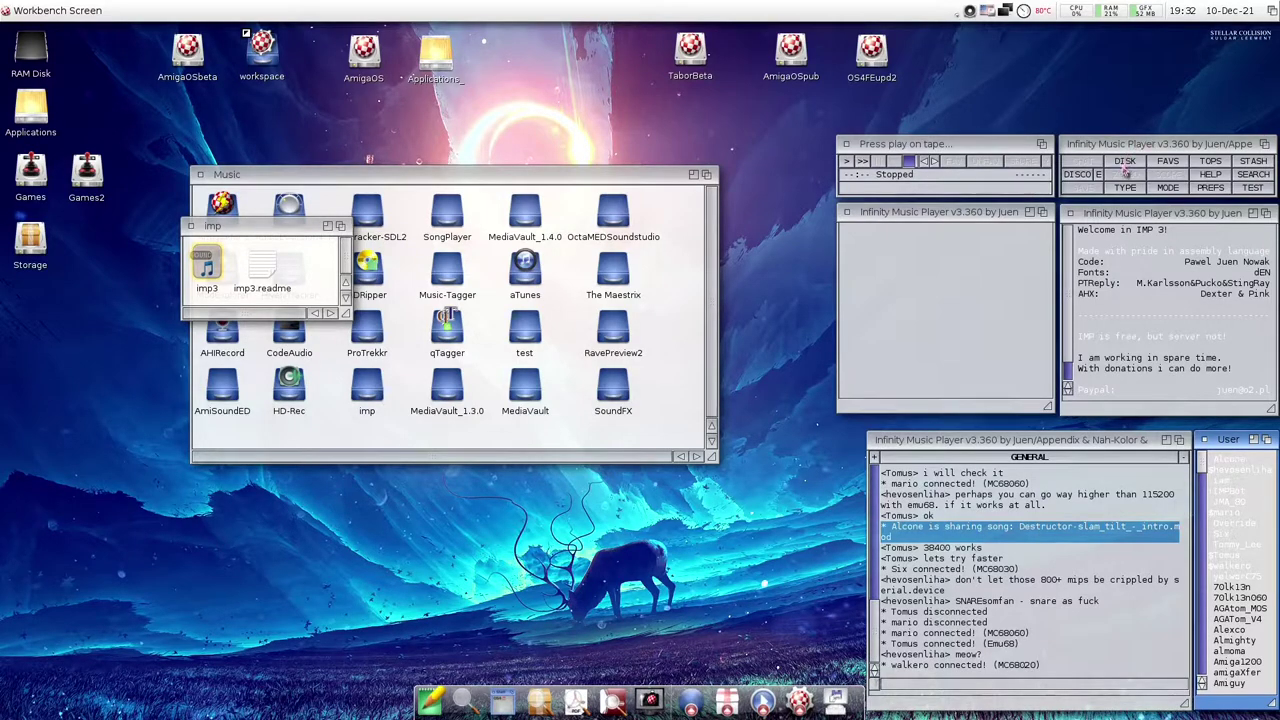
# - Play a module in Infinity Music Player, pause it, and close the player and the imp drawer
pyautogui.click(847, 162)
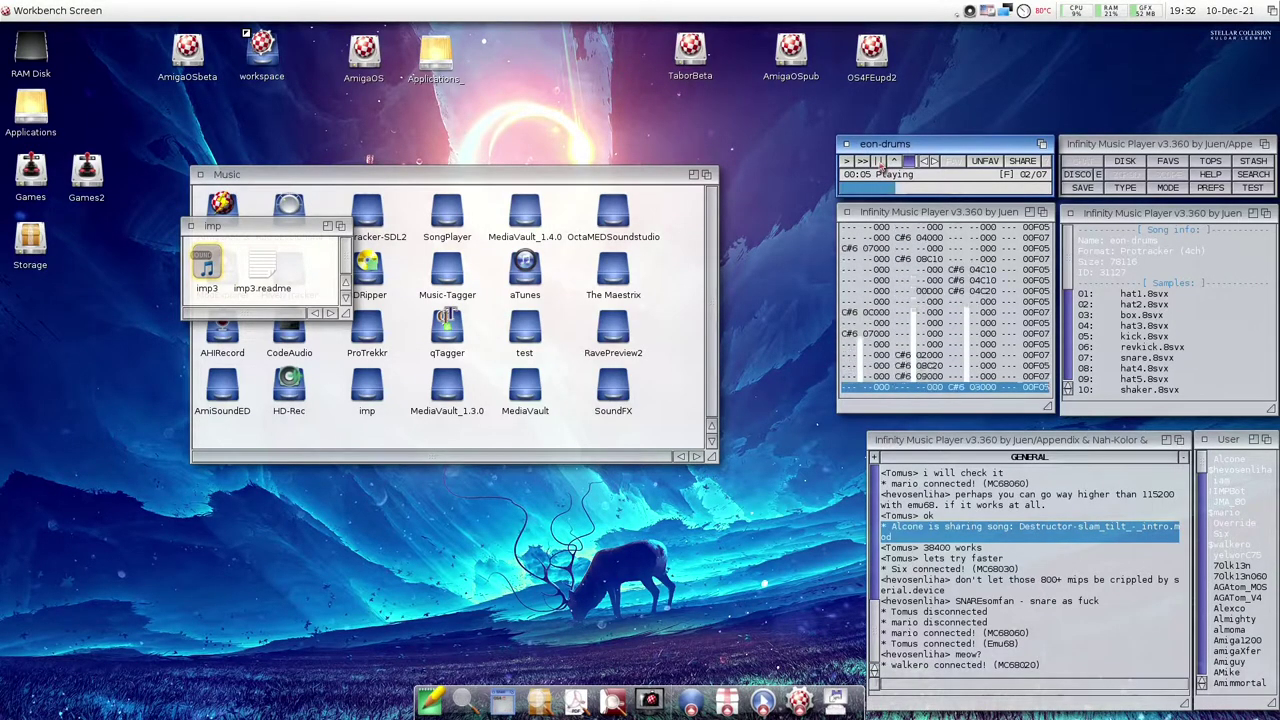
pyautogui.click(879, 163)
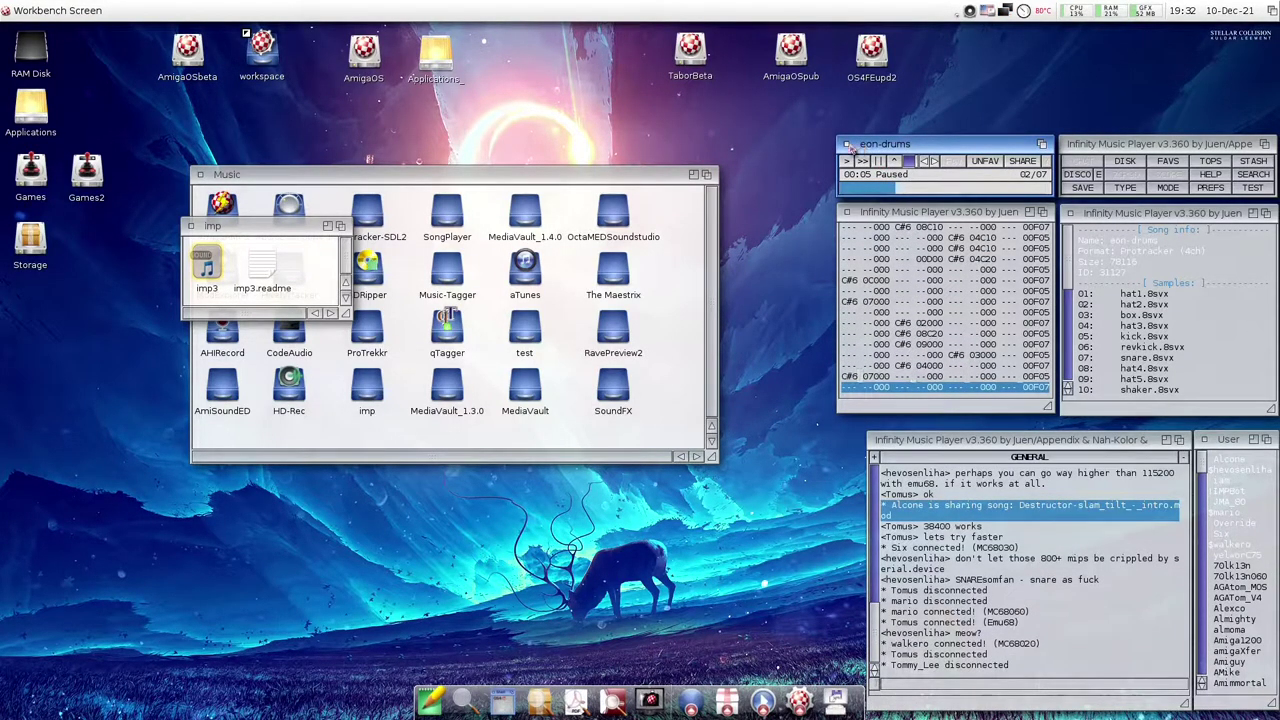
pyautogui.click(846, 145)
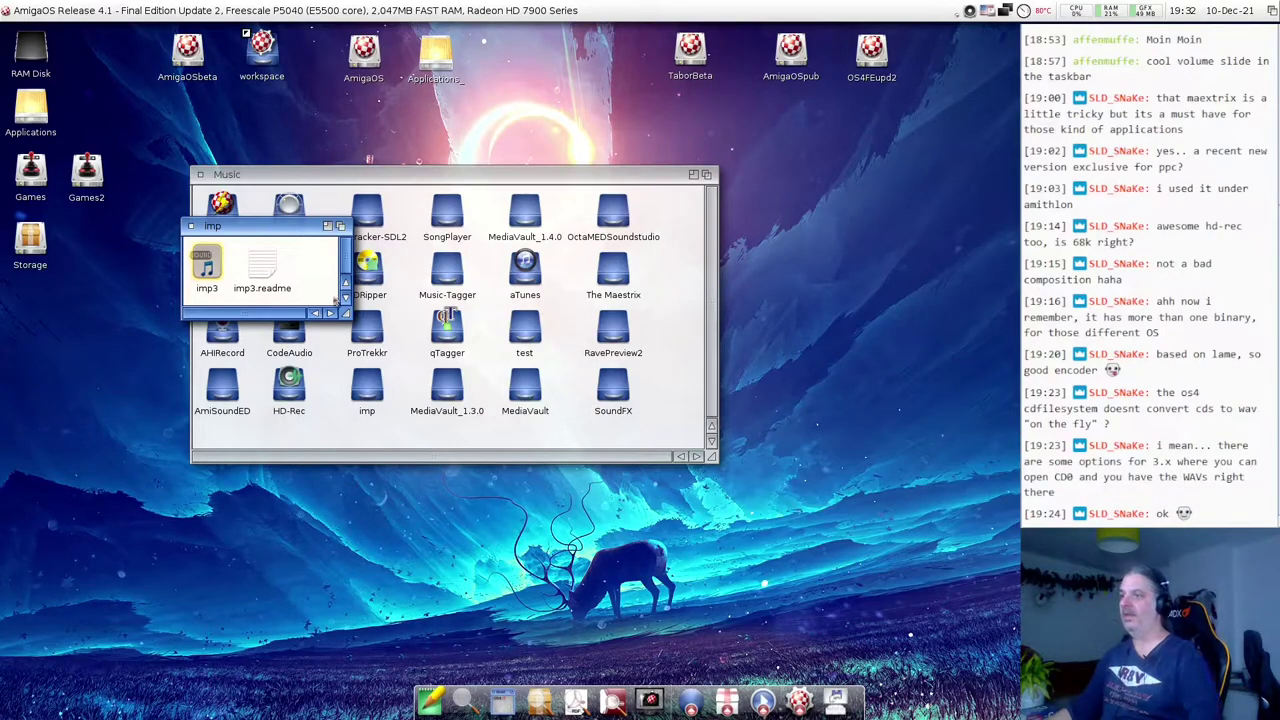
pyautogui.click(192, 228)
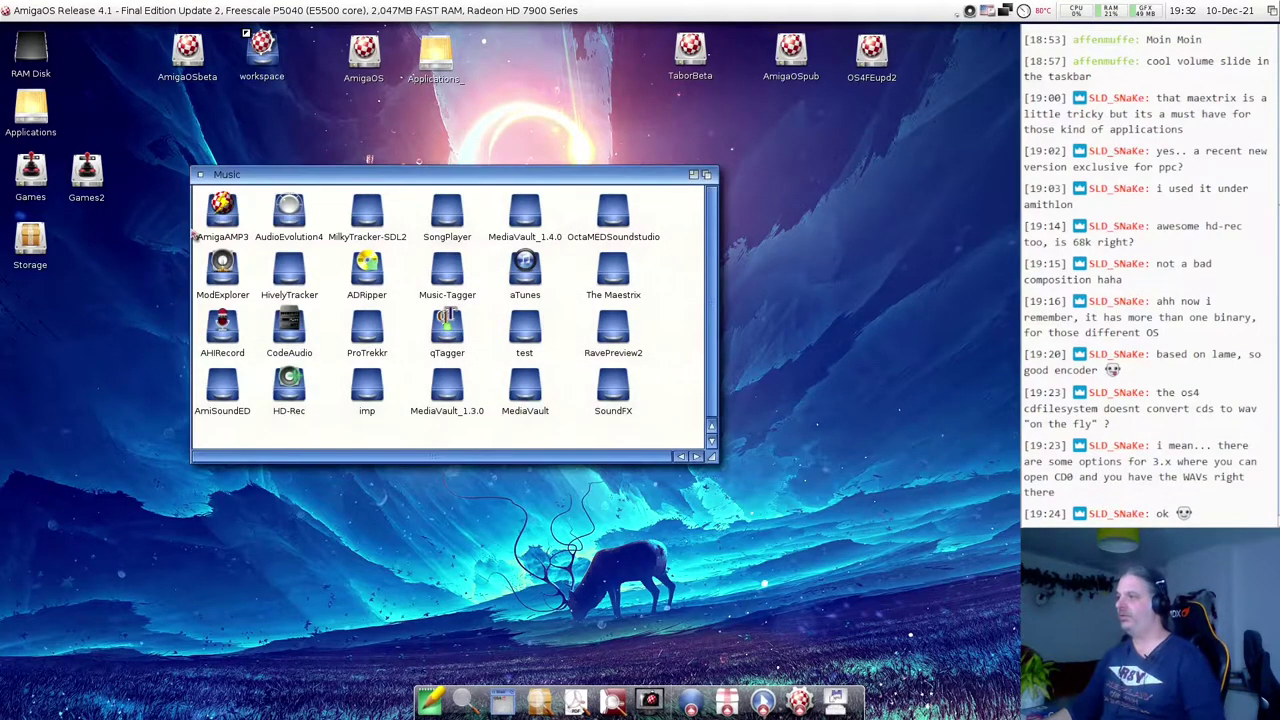
# - Launch SongPlayer from its drawer, widen the Scopes window and arrange both windows so they stand apart
pyautogui.doubleClick(445, 212)
pyautogui.doubleClick(62, 236)
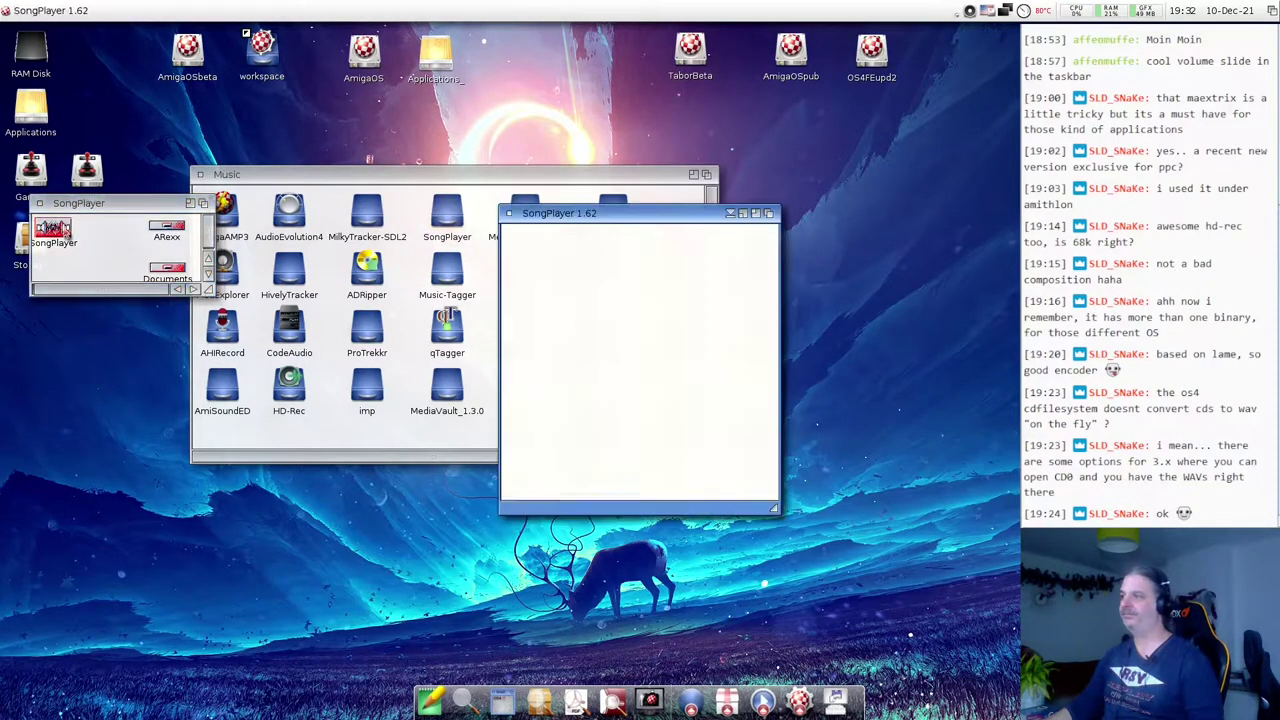
pyautogui.moveTo(591, 227); pyautogui.dragTo(382, 200)
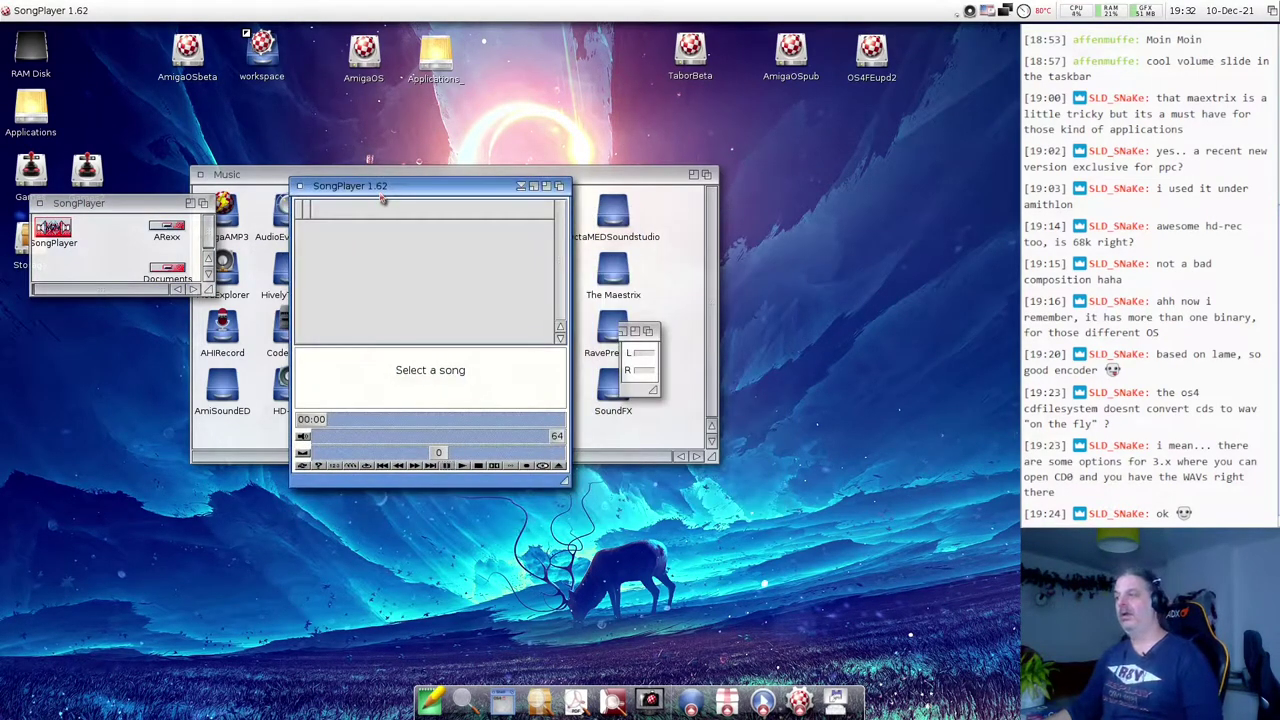
pyautogui.moveTo(653, 390); pyautogui.dragTo(834, 398)
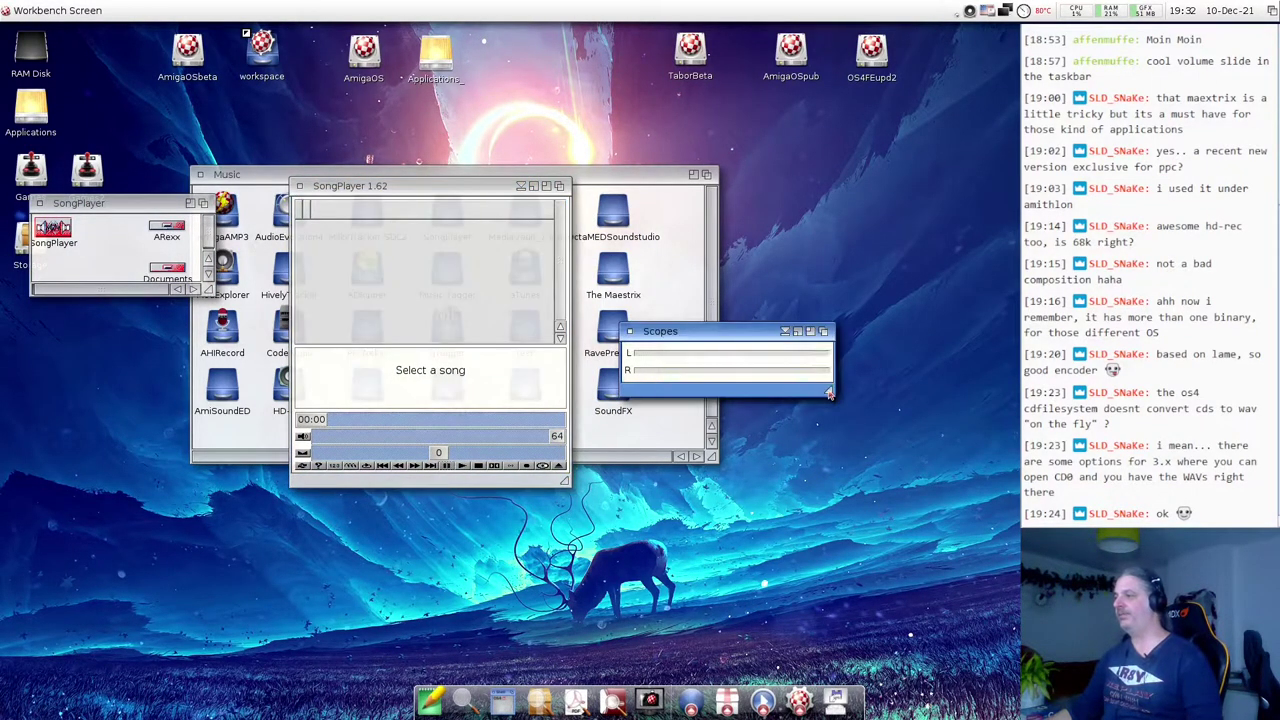
pyautogui.moveTo(726, 330); pyautogui.dragTo(711, 505)
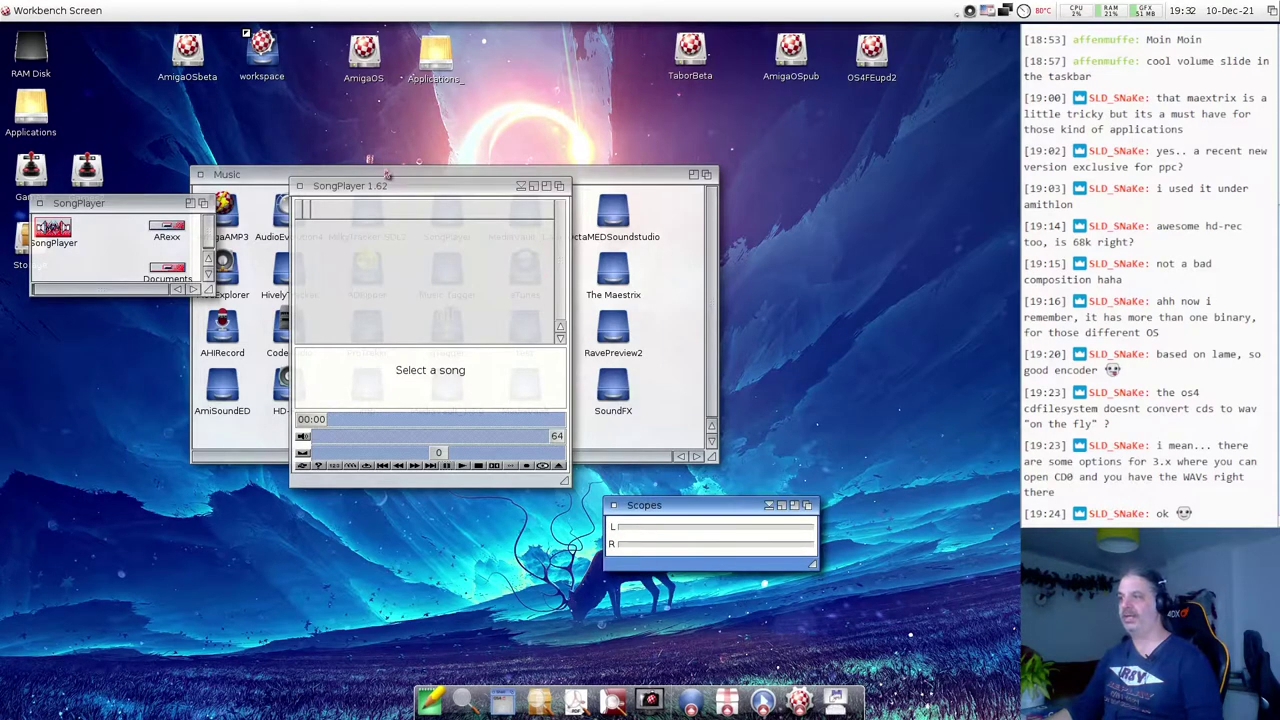
pyautogui.moveTo(388, 185); pyautogui.dragTo(398, 268)
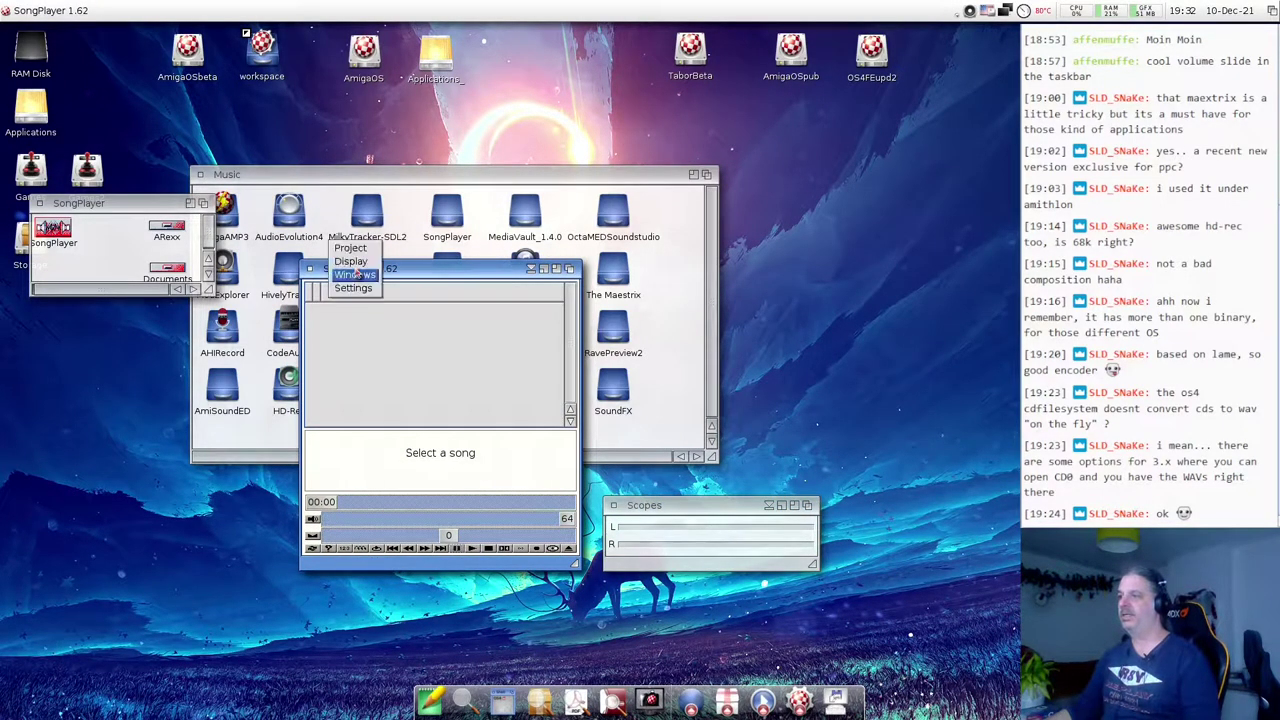
# - Show the SongPlayer version, credits and supported formats, and close the information window
pyautogui.rightClick(355, 266)
pyautogui.click(415, 284)
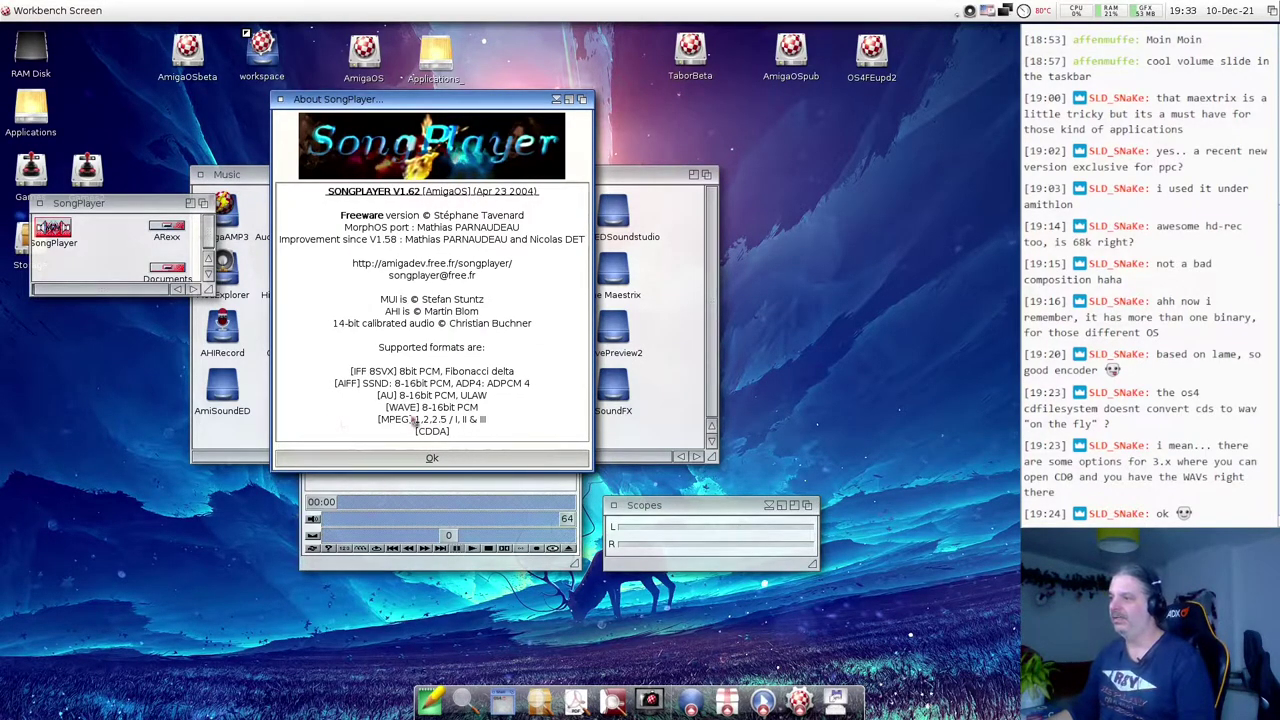
pyautogui.click(397, 462)
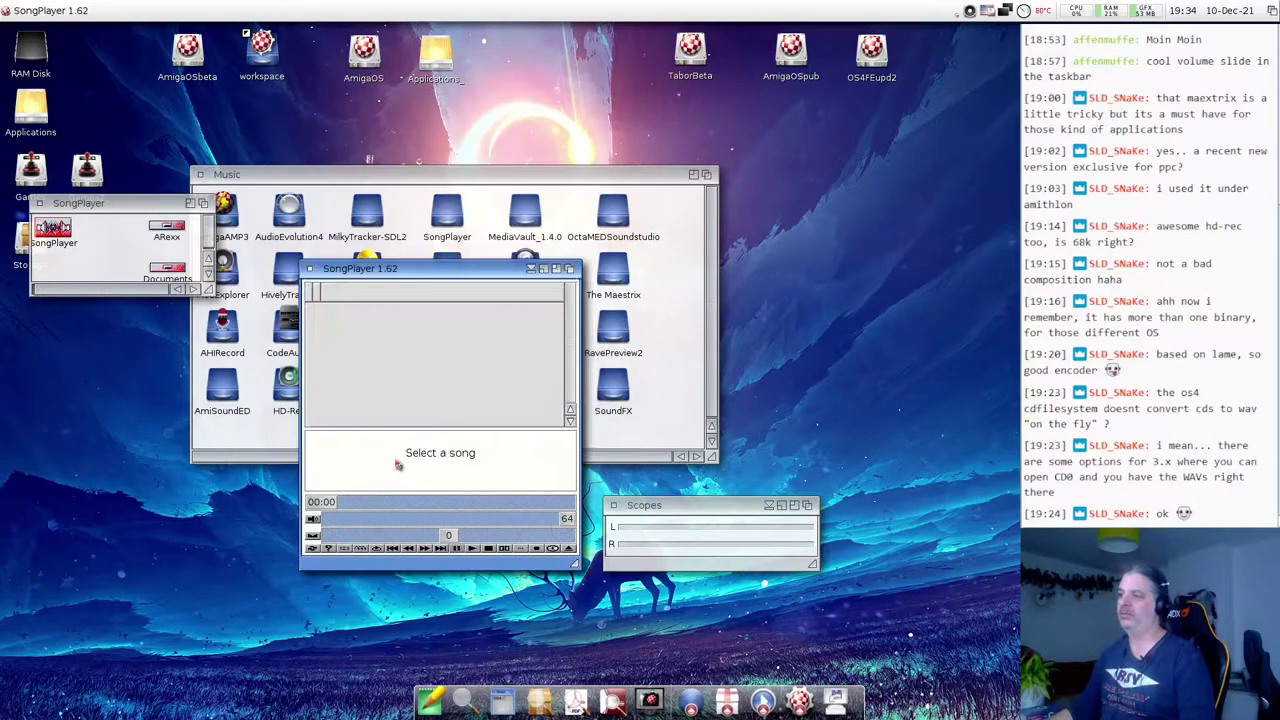
# - Open the AmigaOSbeta volume, browse the music drawers under myHome in SongPlayer's file requester, and play the Amiga Music track
pyautogui.doubleClick(180, 58)
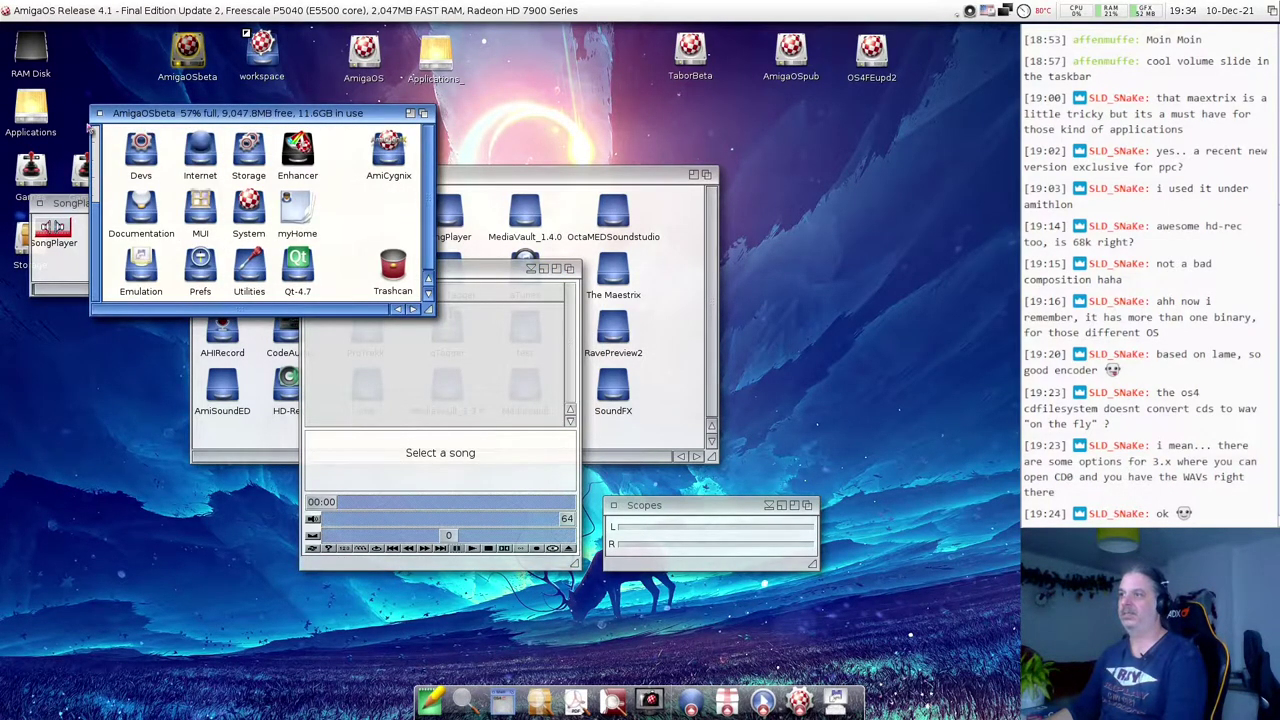
pyautogui.click(388, 453)
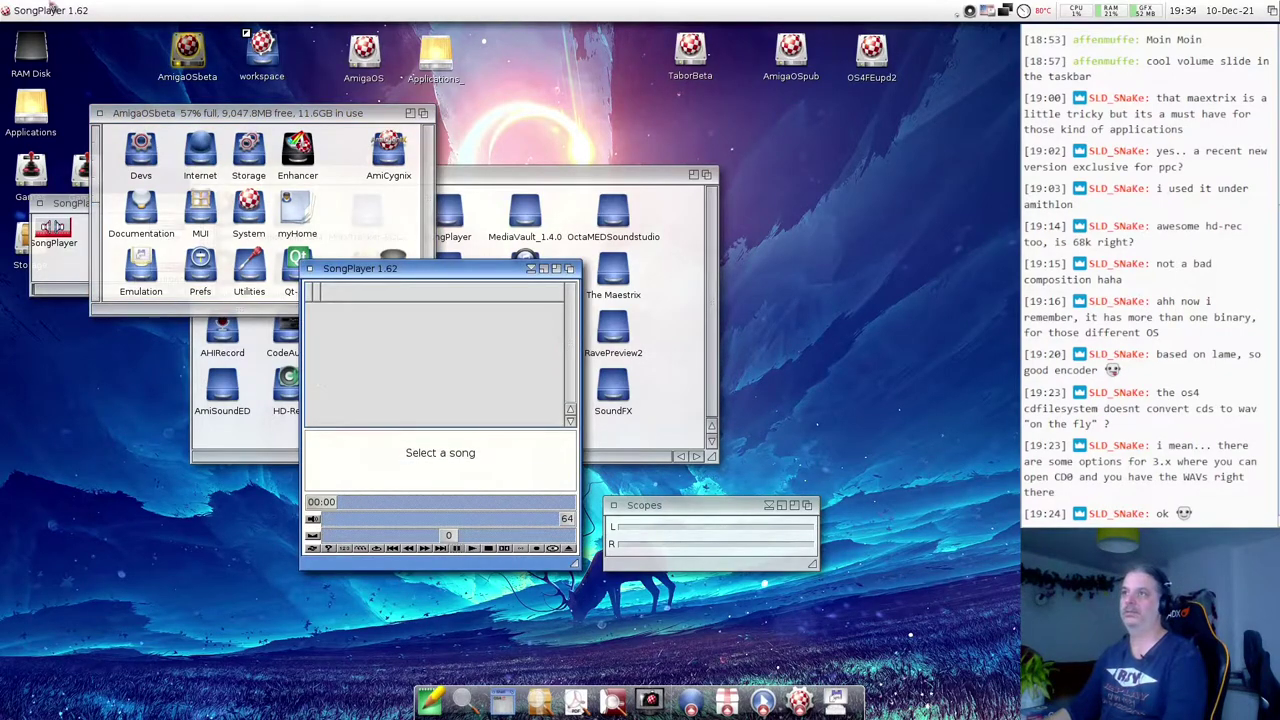
pyautogui.rightClick(50, 8)
pyautogui.click(28, 30)
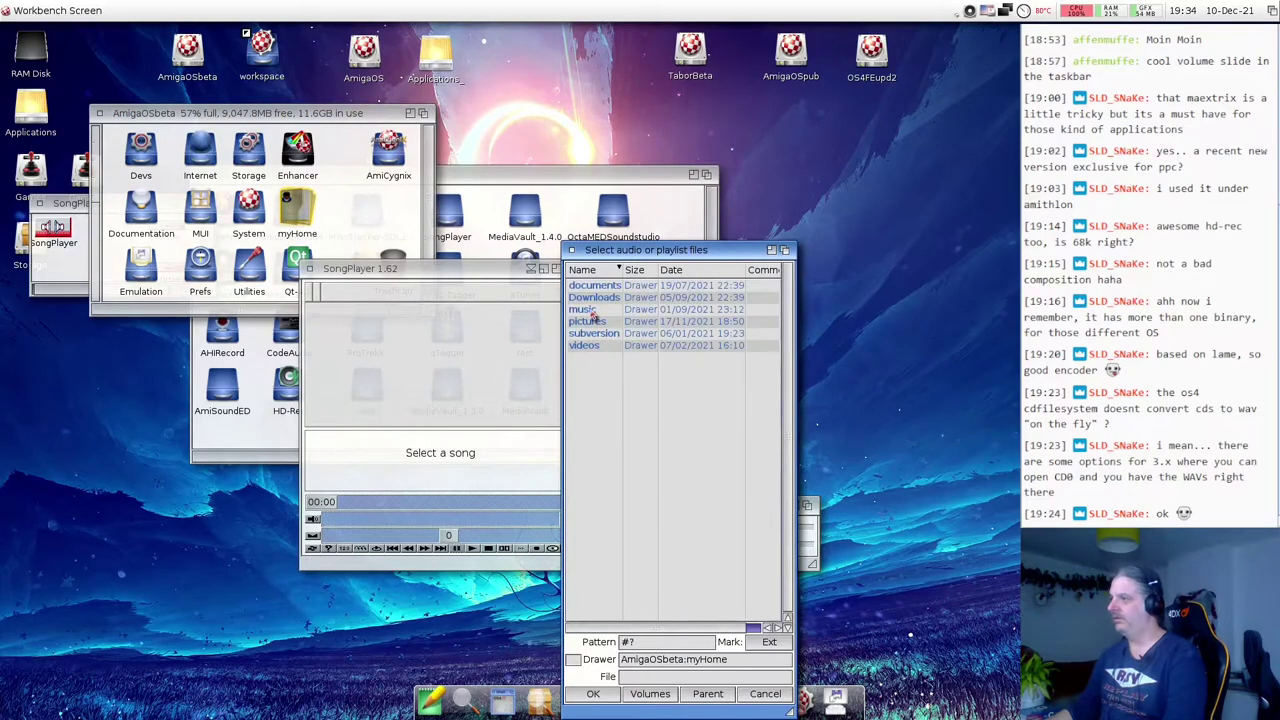
pyautogui.click(589, 288)
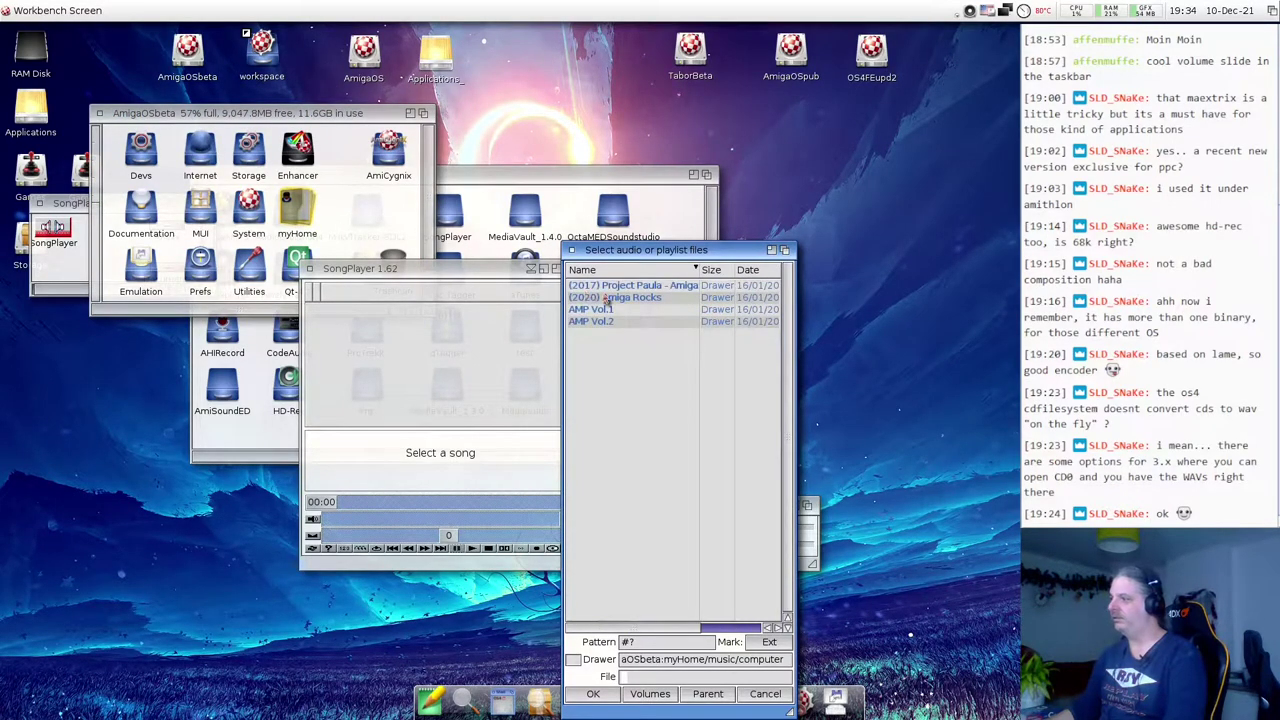
pyautogui.click(708, 693)
pyautogui.click(604, 298)
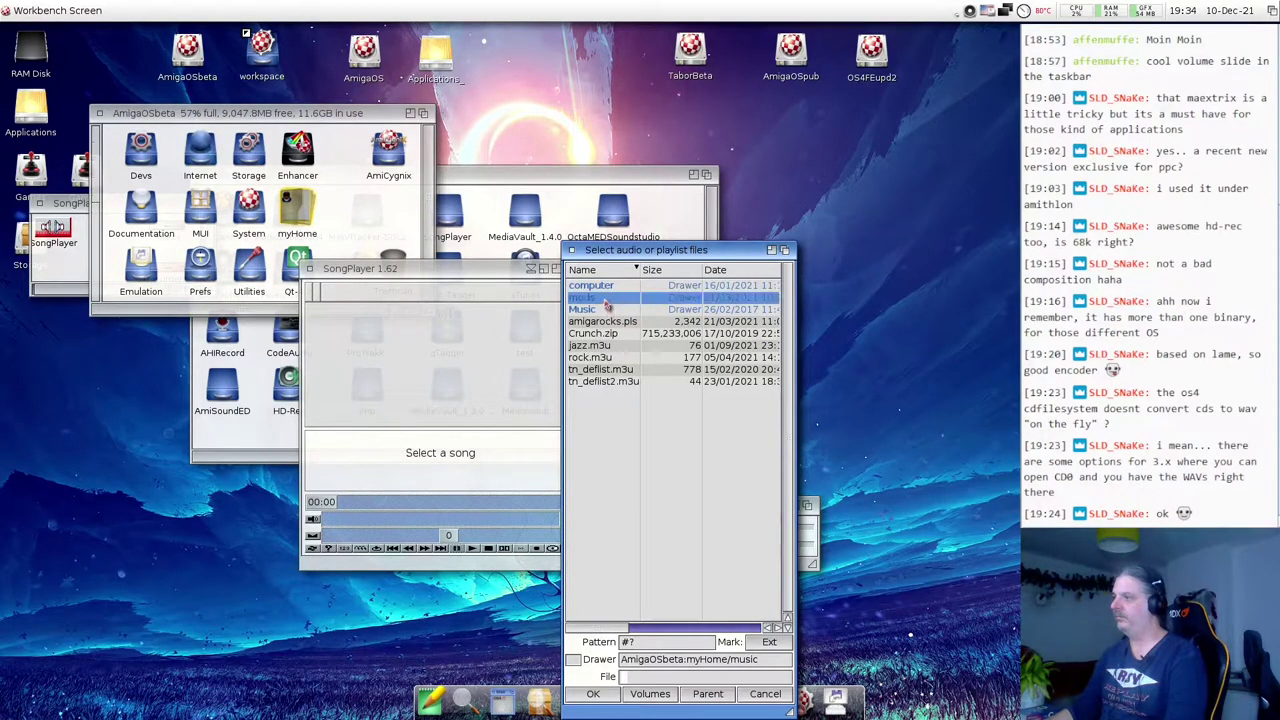
pyautogui.click(605, 302)
pyautogui.click(708, 693)
pyautogui.click(617, 311)
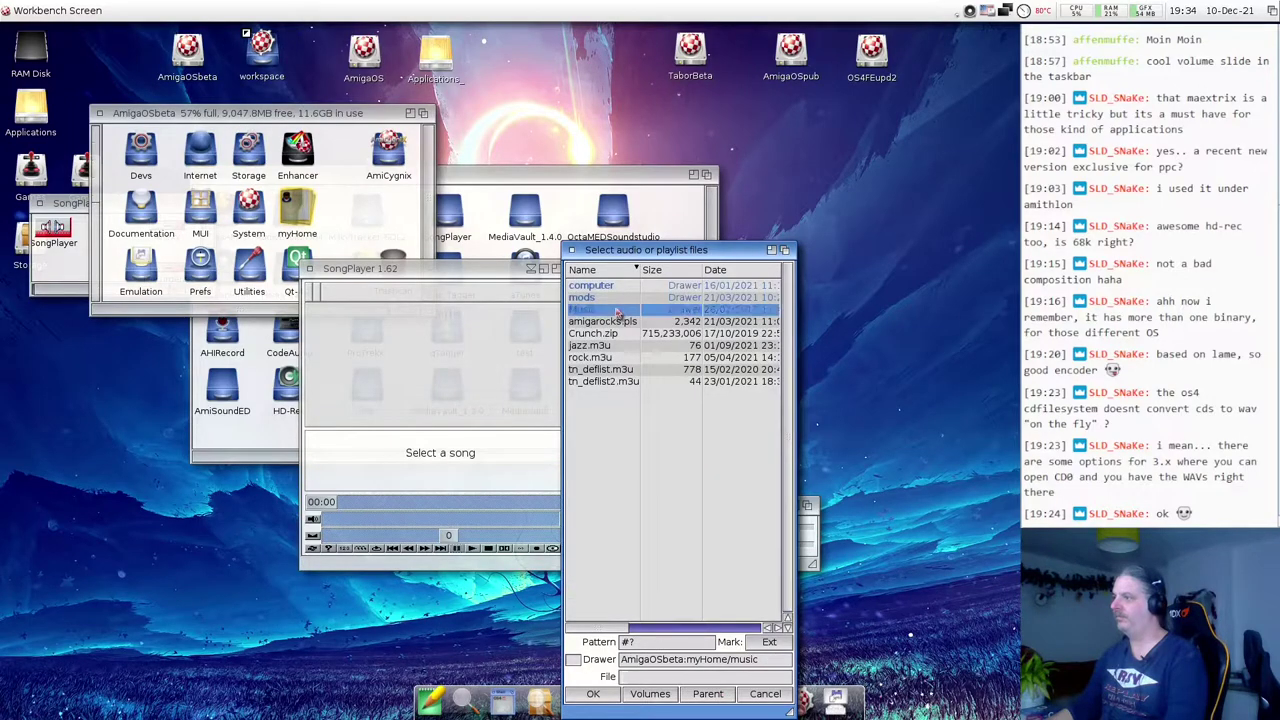
pyautogui.click(612, 288)
pyautogui.doubleClick(598, 290)
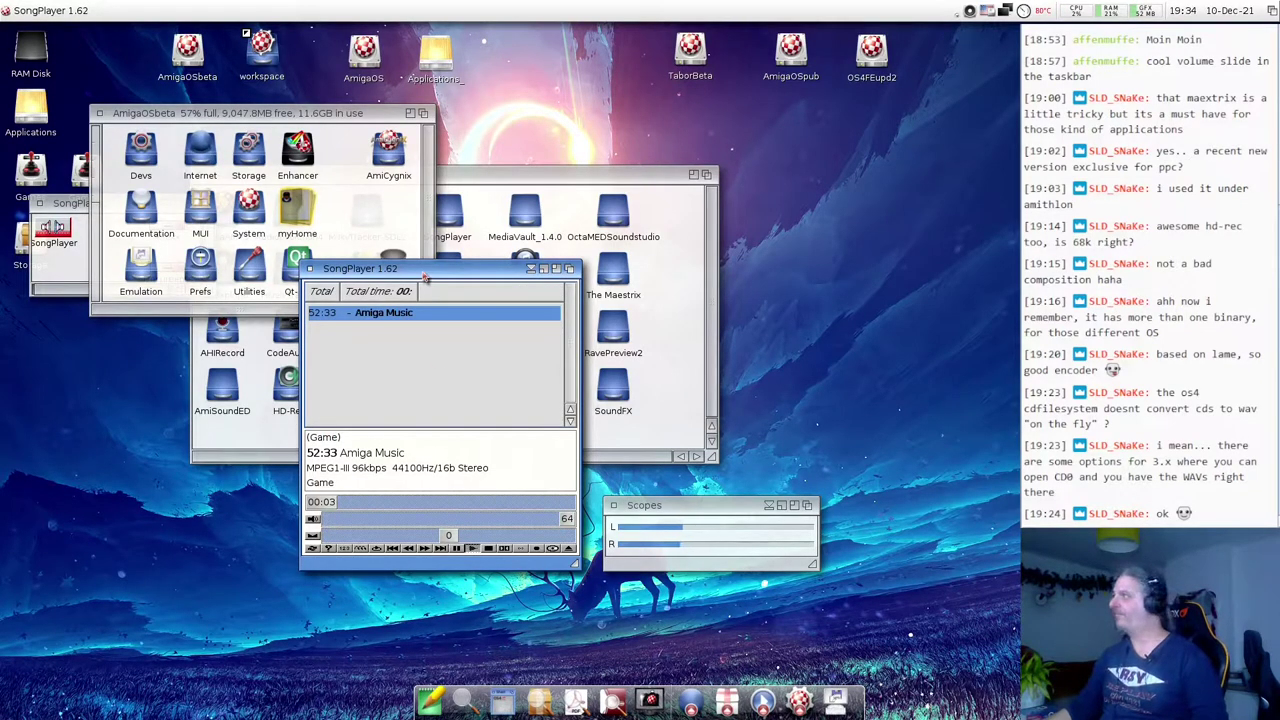
# - Set the system mixer volume to 86% and return to the SongPlayer window
pyautogui.click(969, 12)
pyautogui.moveTo(968, 40)
pyautogui.mouseDown()
pyautogui.moveTo(969, 90)
pyautogui.moveTo(970, 64)
pyautogui.mouseUp()
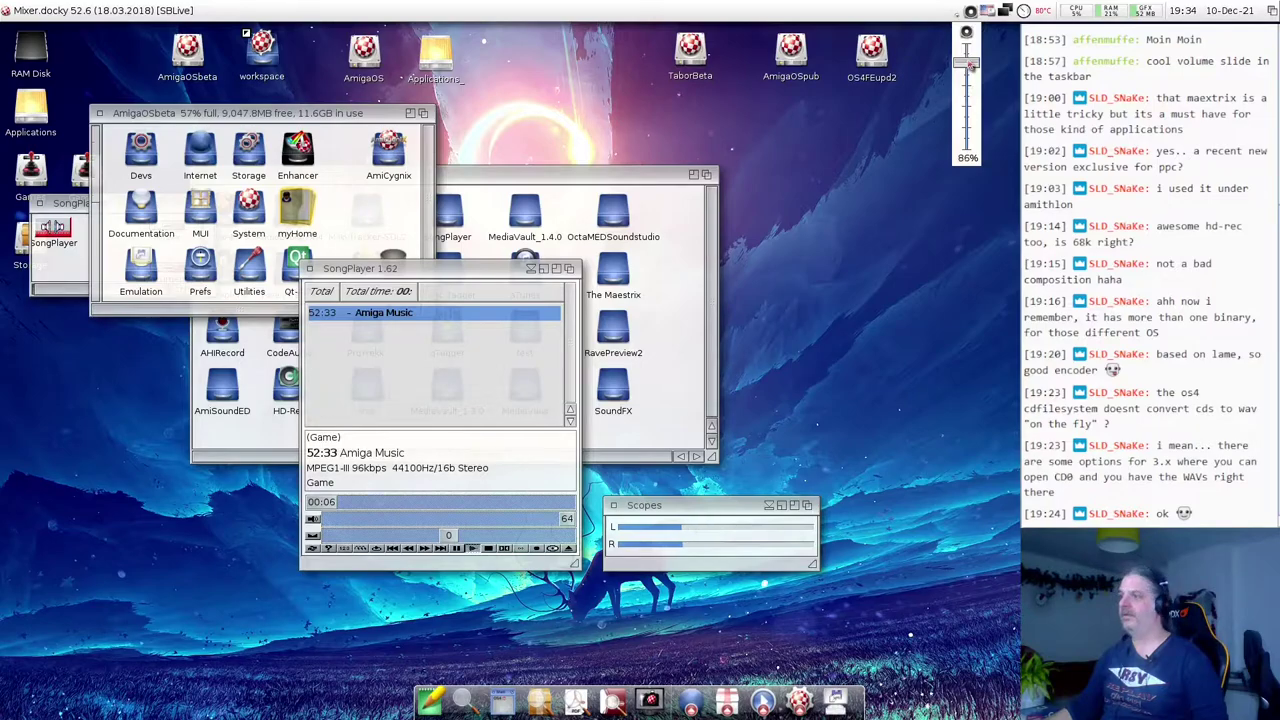
pyautogui.click(442, 283)
# - Hide SongPlayer's file list, file format, file comment, Volume & Balance and Bass & Treble sections, and reposition the compact window near the desktop's upper edge
pyautogui.rightClick(392, 285)
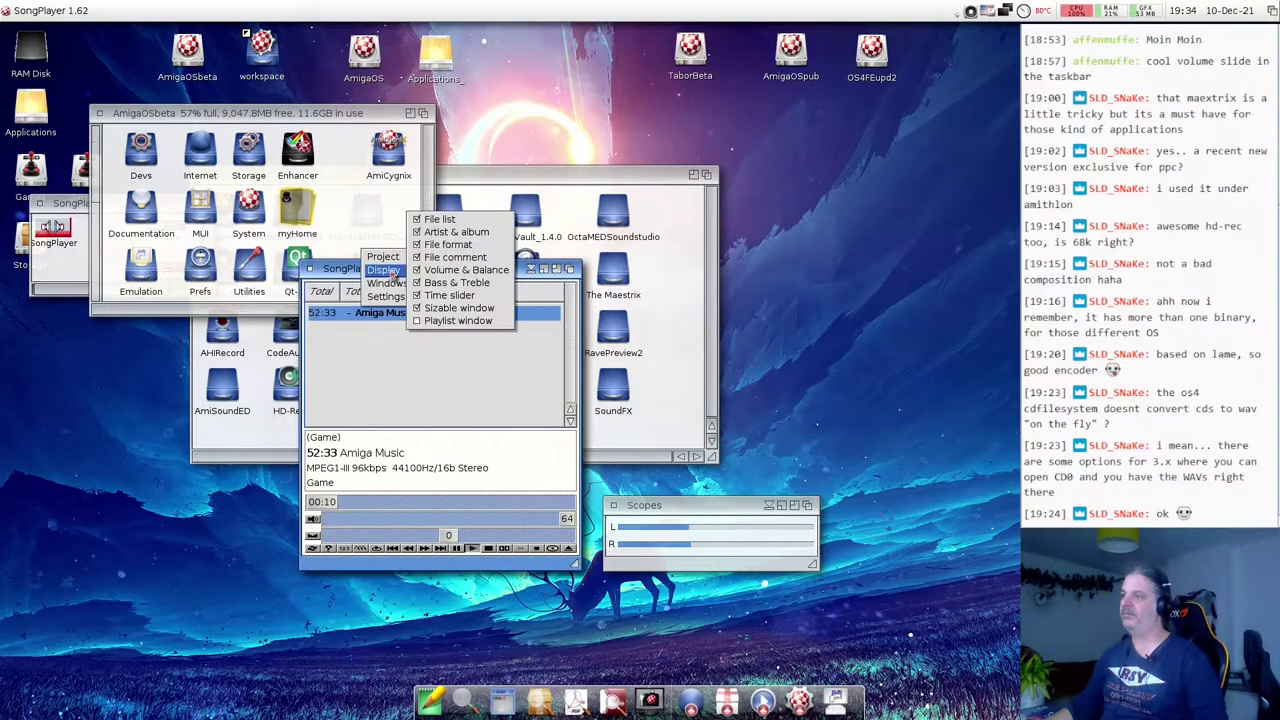
pyautogui.click(447, 222)
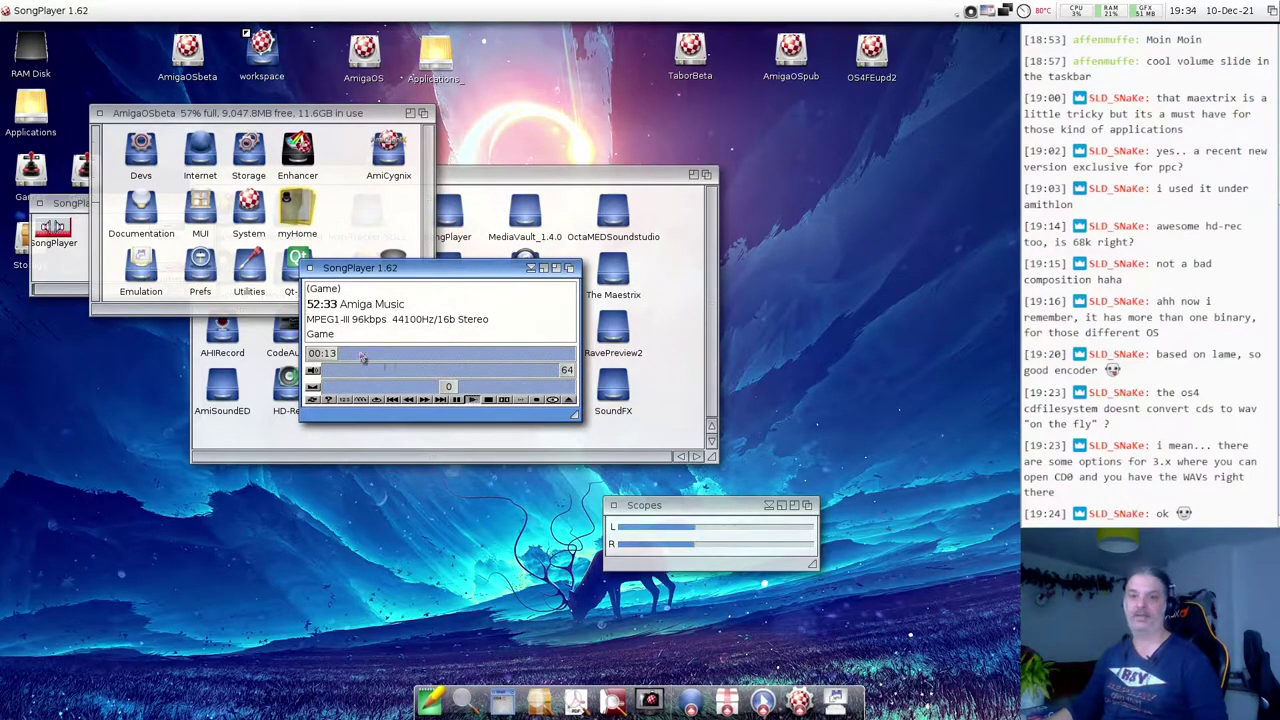
pyautogui.moveTo(401, 277); pyautogui.dragTo(507, 100)
pyautogui.rightClick(507, 100)
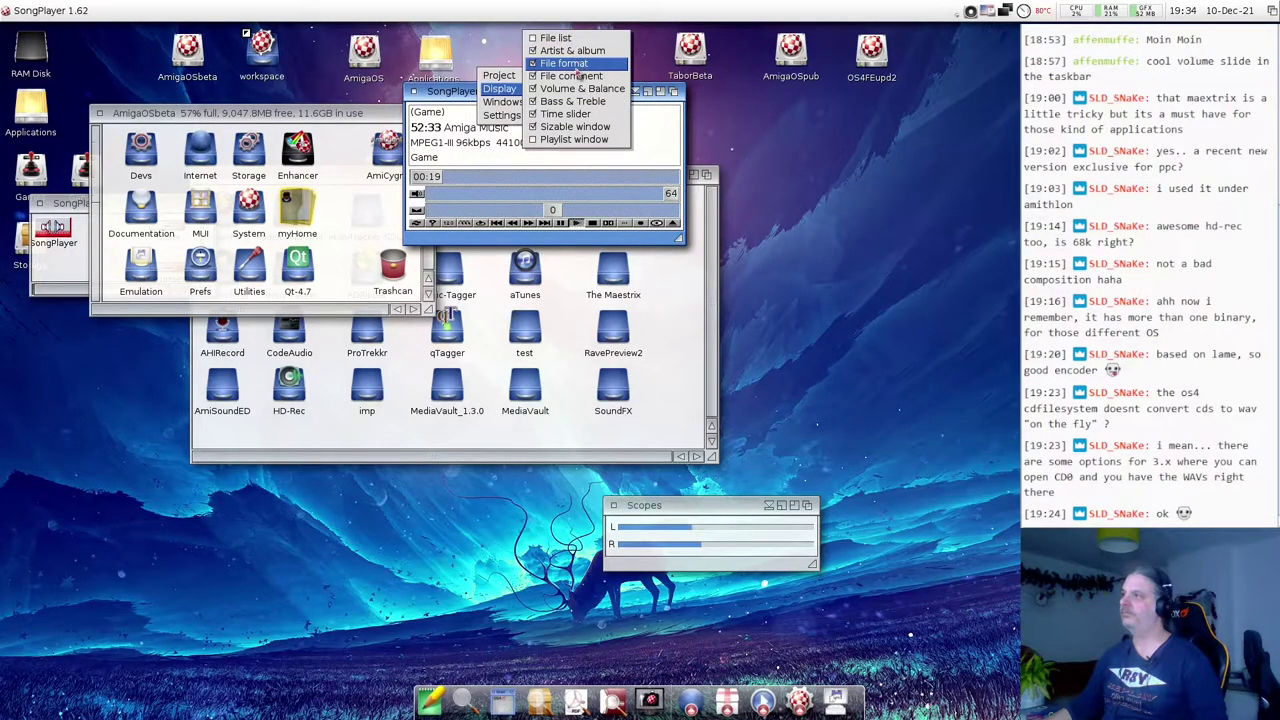
pyautogui.click(572, 64)
pyautogui.rightClick(490, 88)
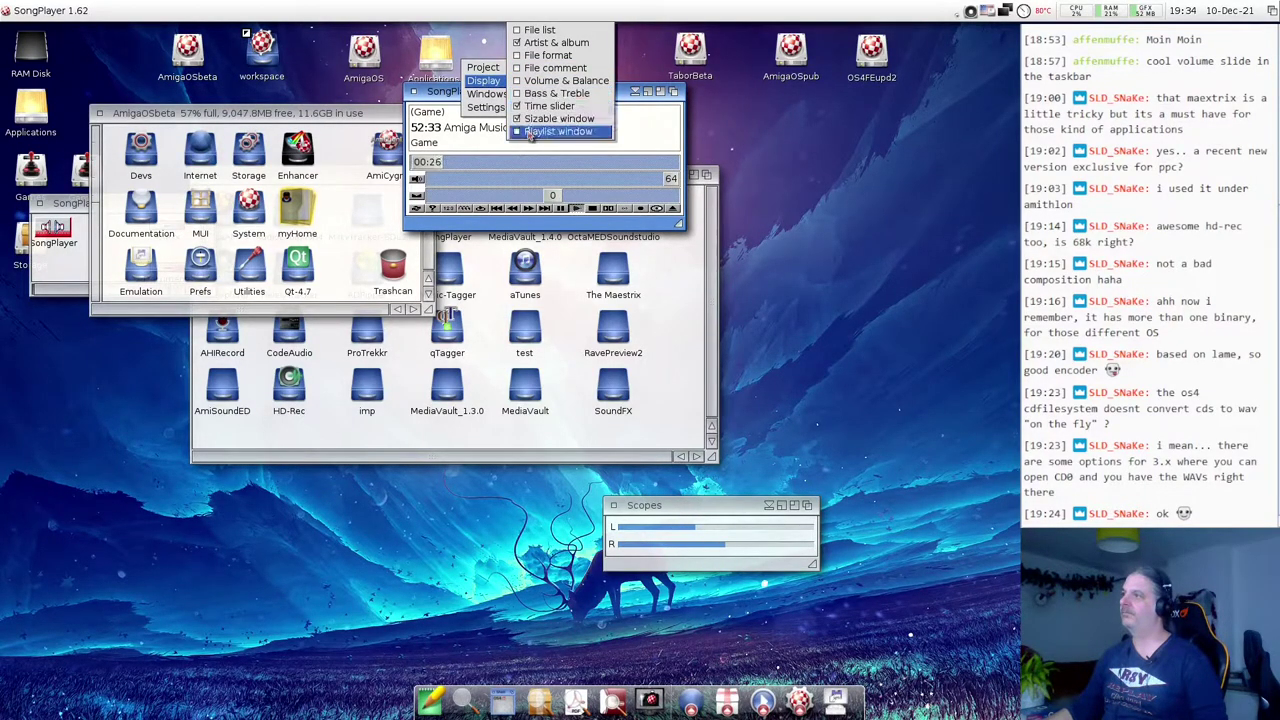
pyautogui.click(555, 118)
pyautogui.moveTo(467, 92); pyautogui.dragTo(441, 101)
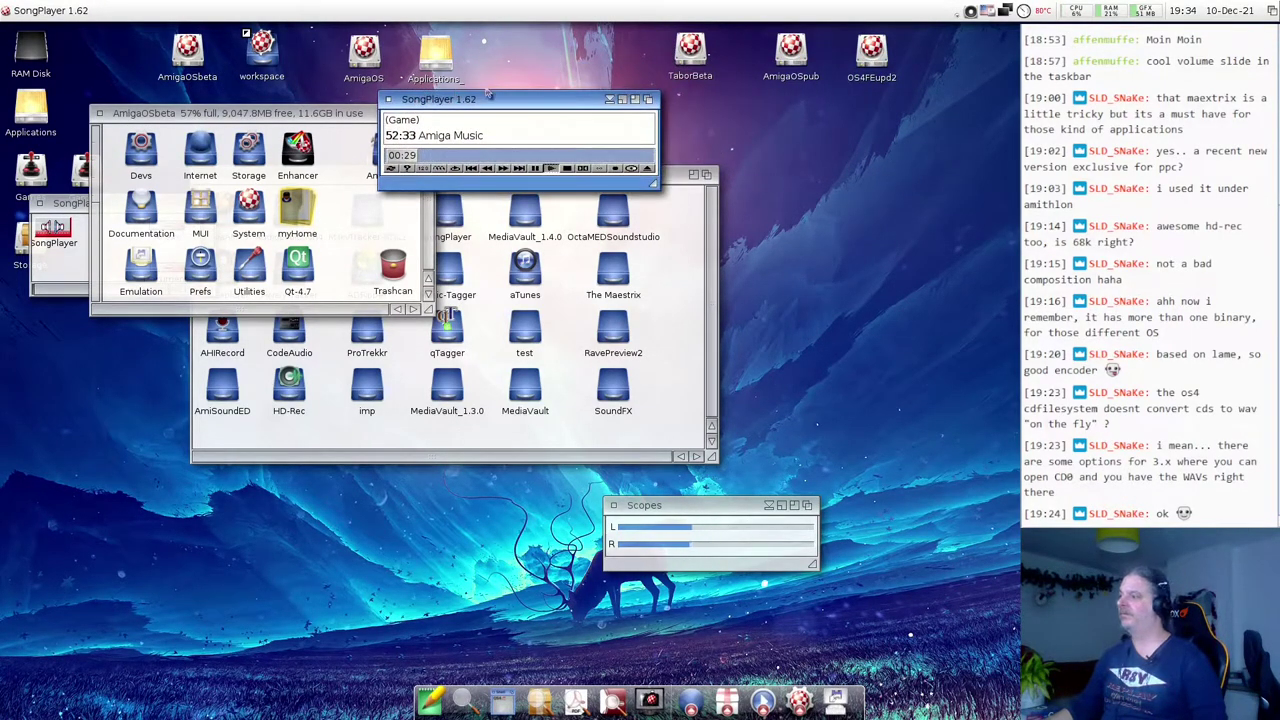
# - Quit SongPlayer and close its drawer and the AmigaOSbeta window
pyautogui.click(389, 101)
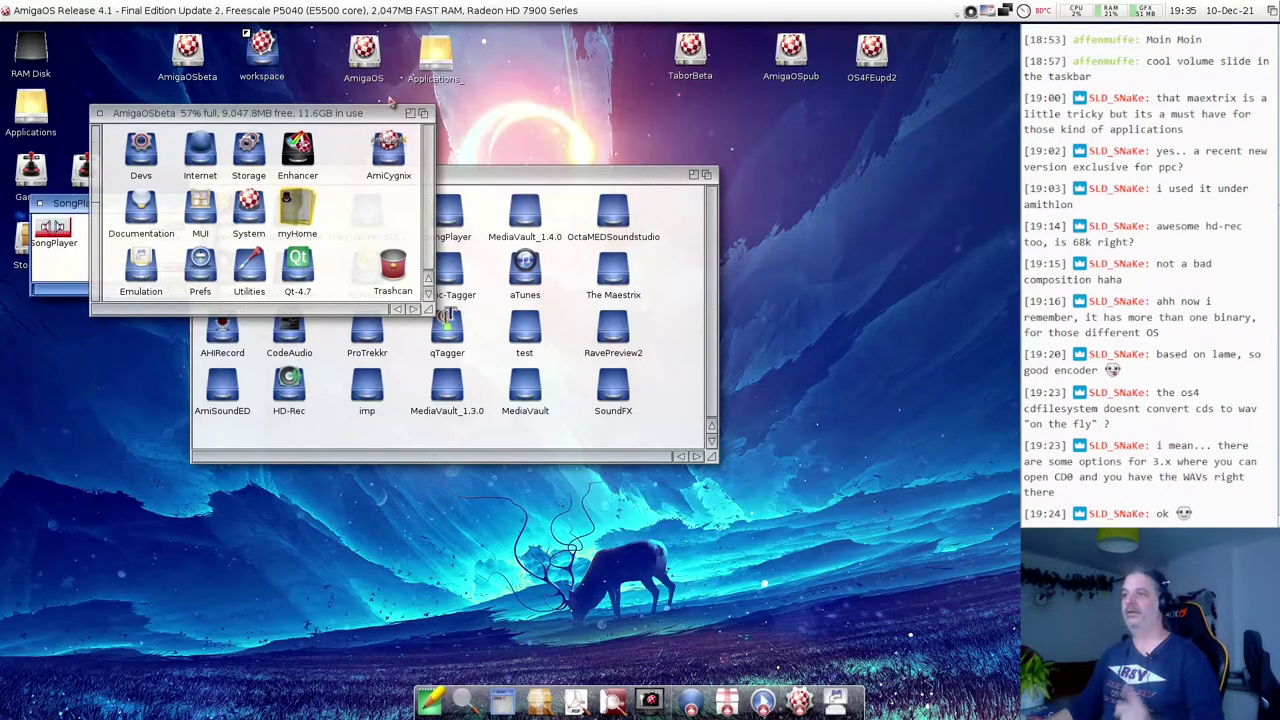
pyautogui.click(40, 203)
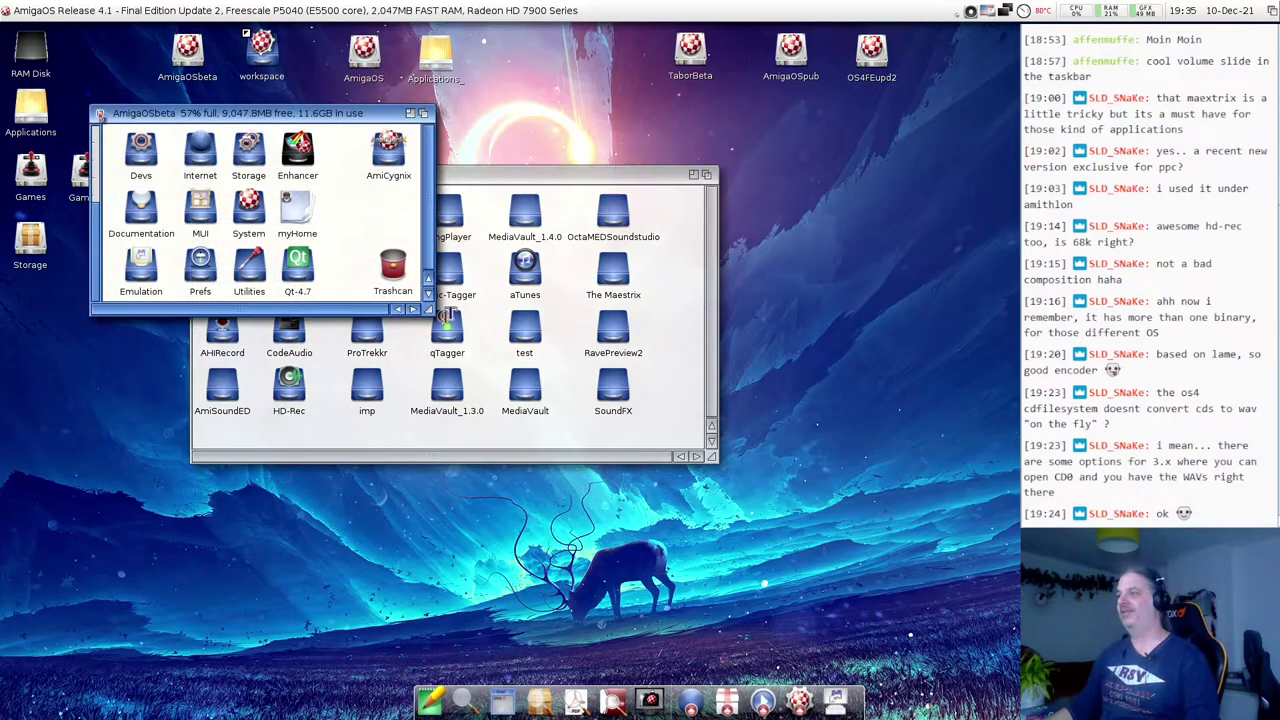
pyautogui.click(100, 114)
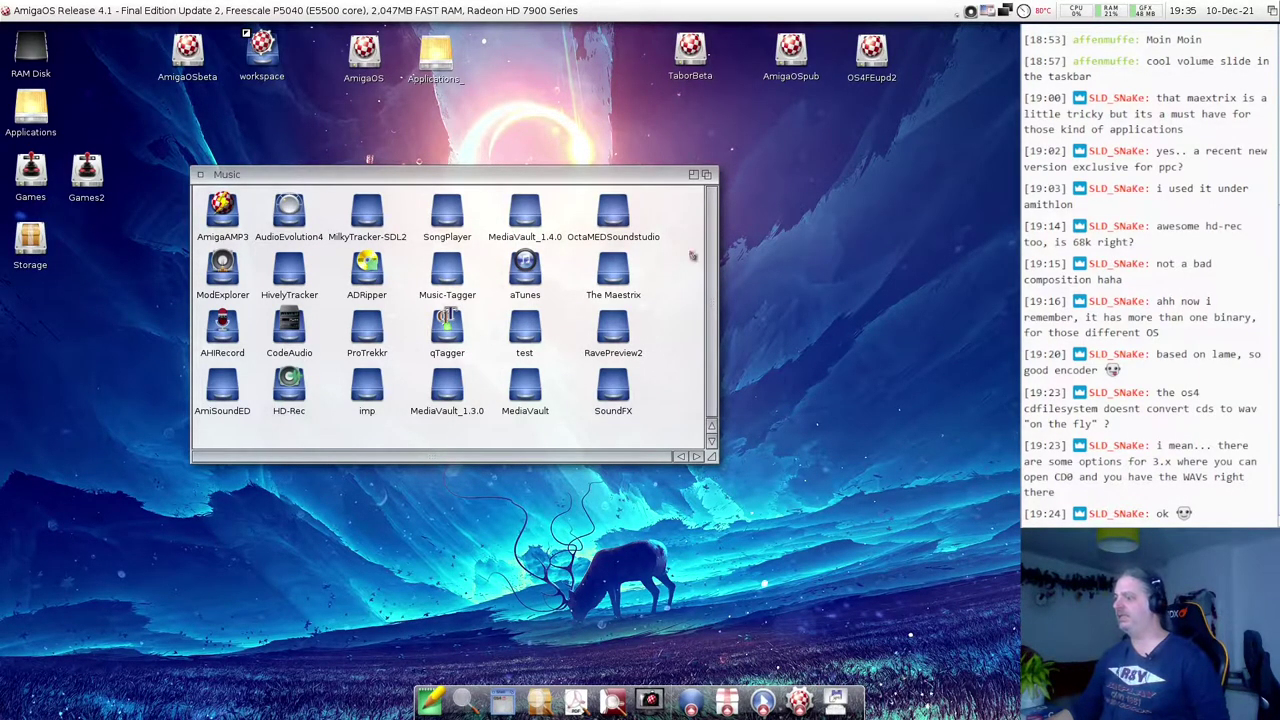
# - Launch TuneNet from the dock's media player group and move its window over the Music drawer
pyautogui.click(762, 700)
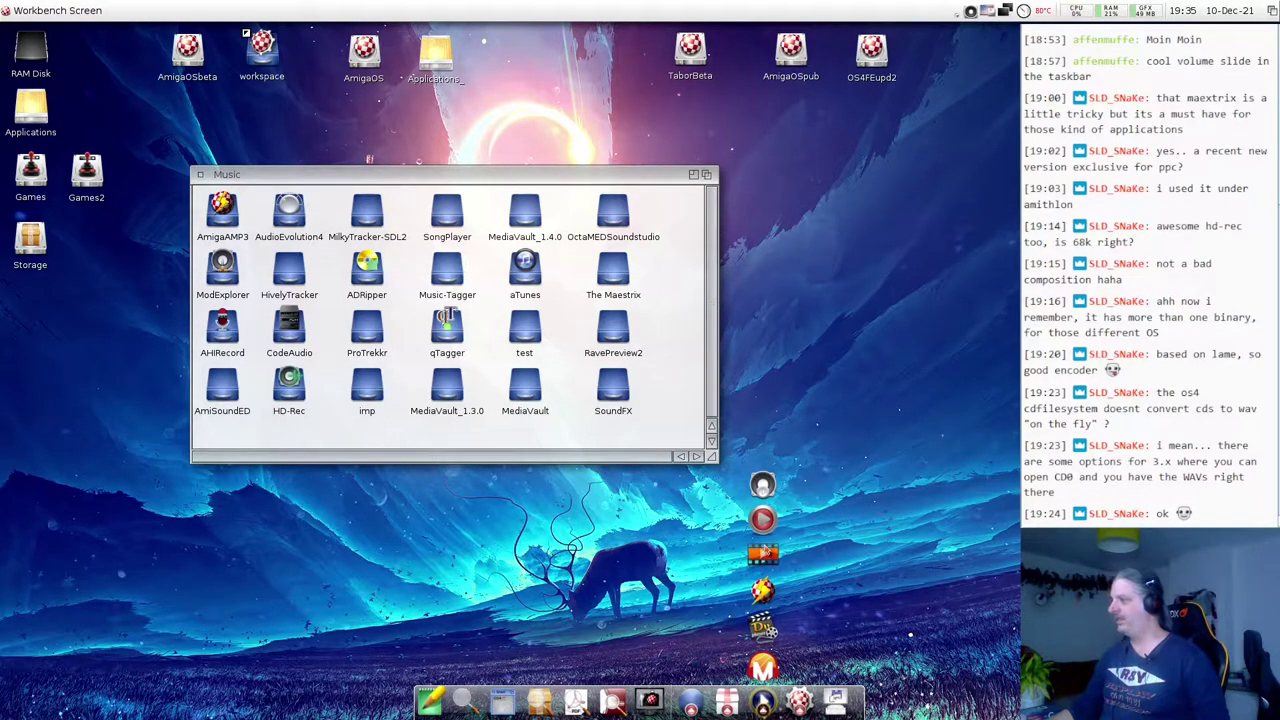
pyautogui.click(762, 518)
pyautogui.moveTo(463, 280); pyautogui.dragTo(314, 165)
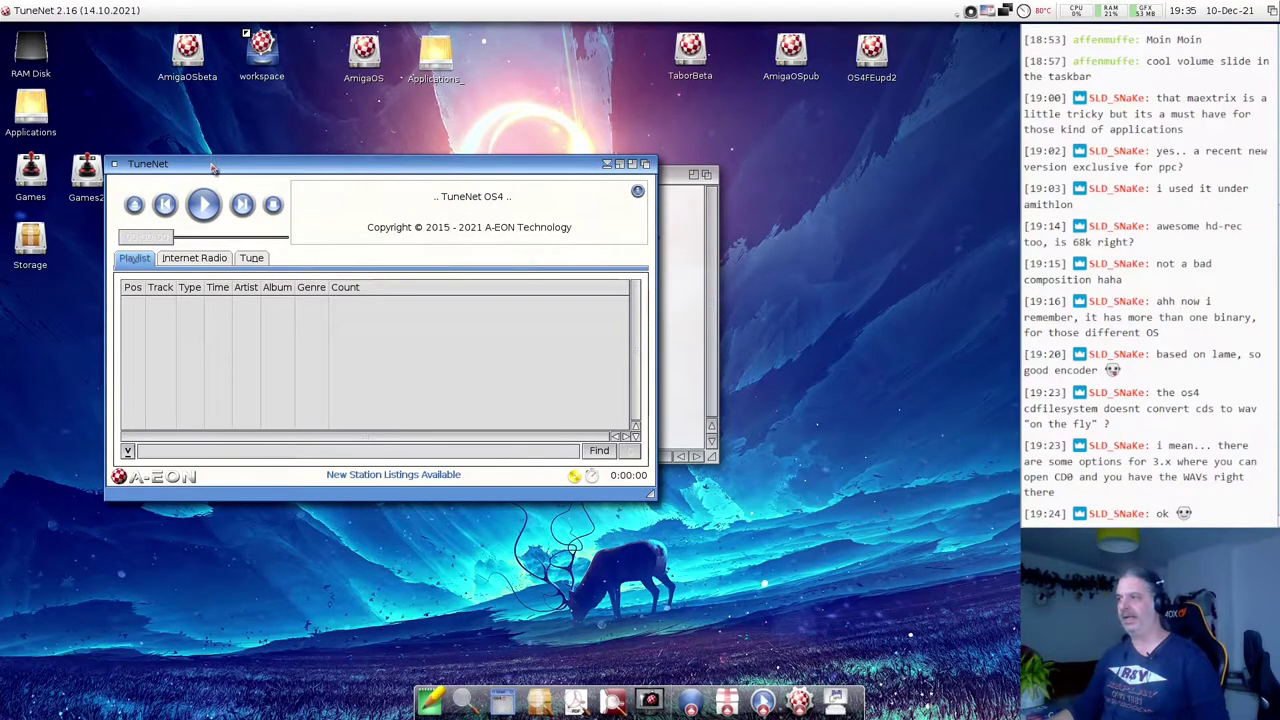
pyautogui.moveTo(213, 168); pyautogui.dragTo(217, 160)
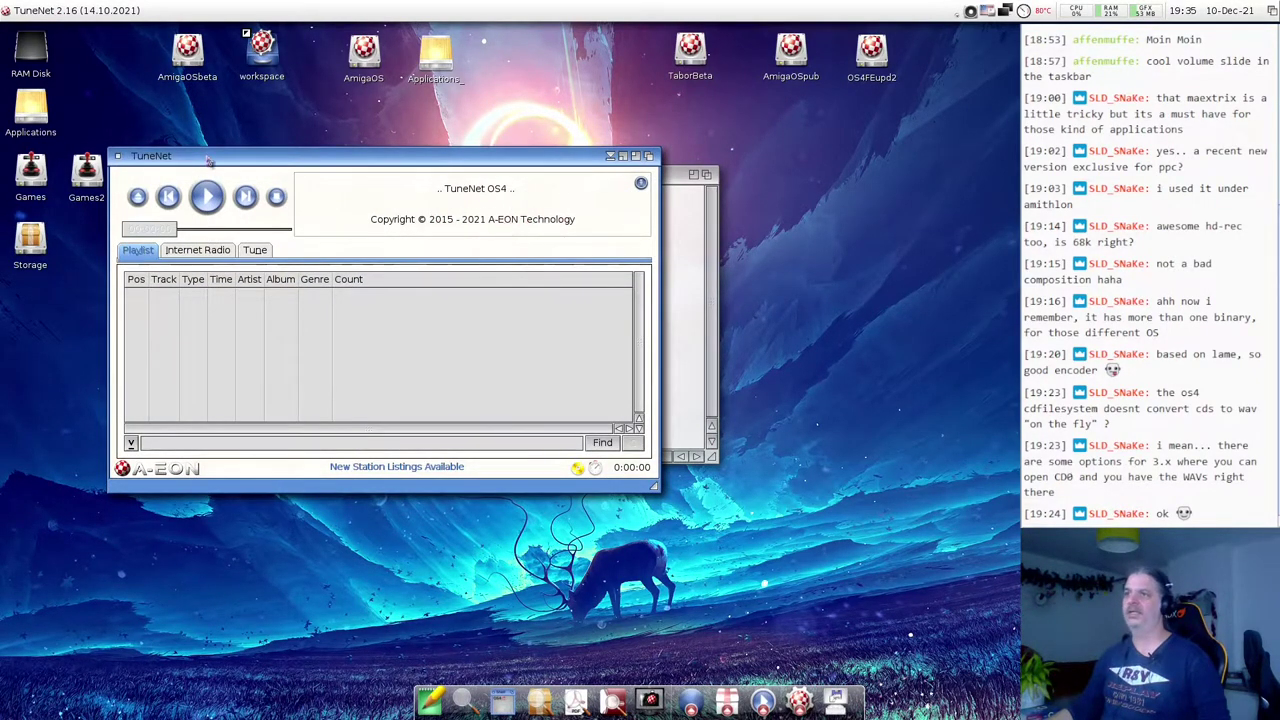
# - Show the TuneNet version and credits in an enlarged About window, and close it
pyautogui.rightClick(72, 8)
pyautogui.click(41, 185)
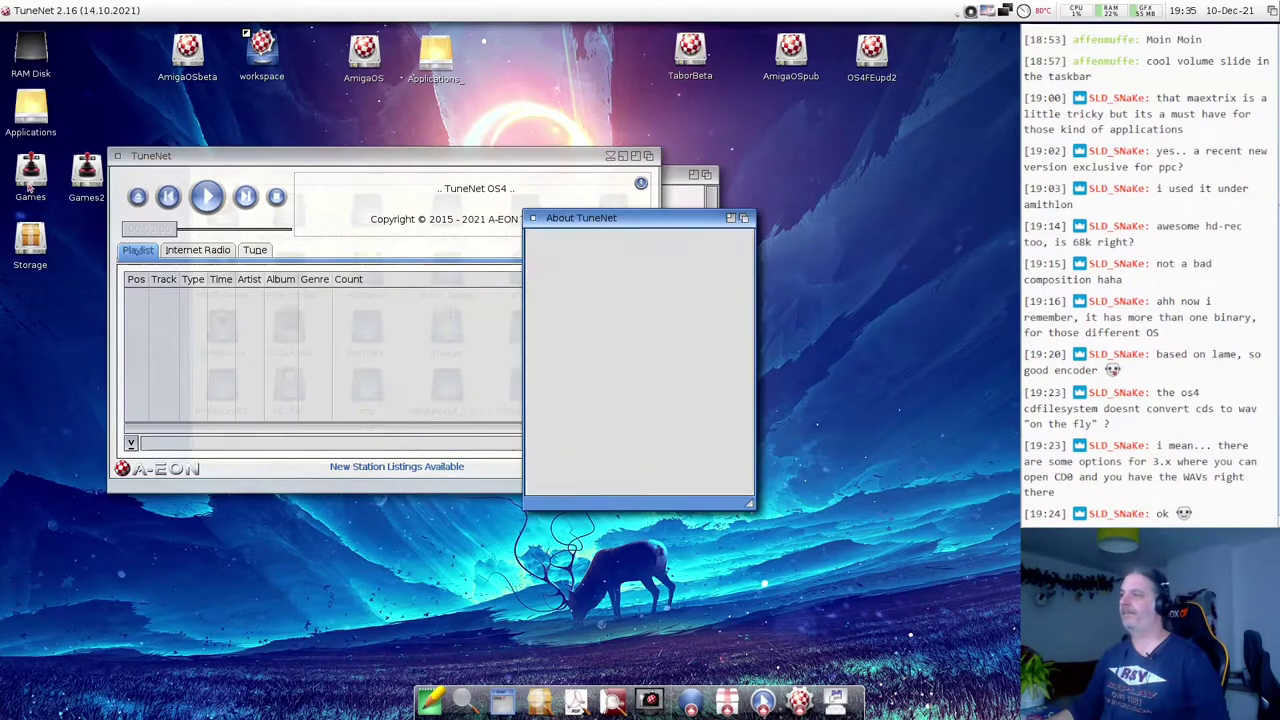
pyautogui.moveTo(580, 222); pyautogui.dragTo(213, 162)
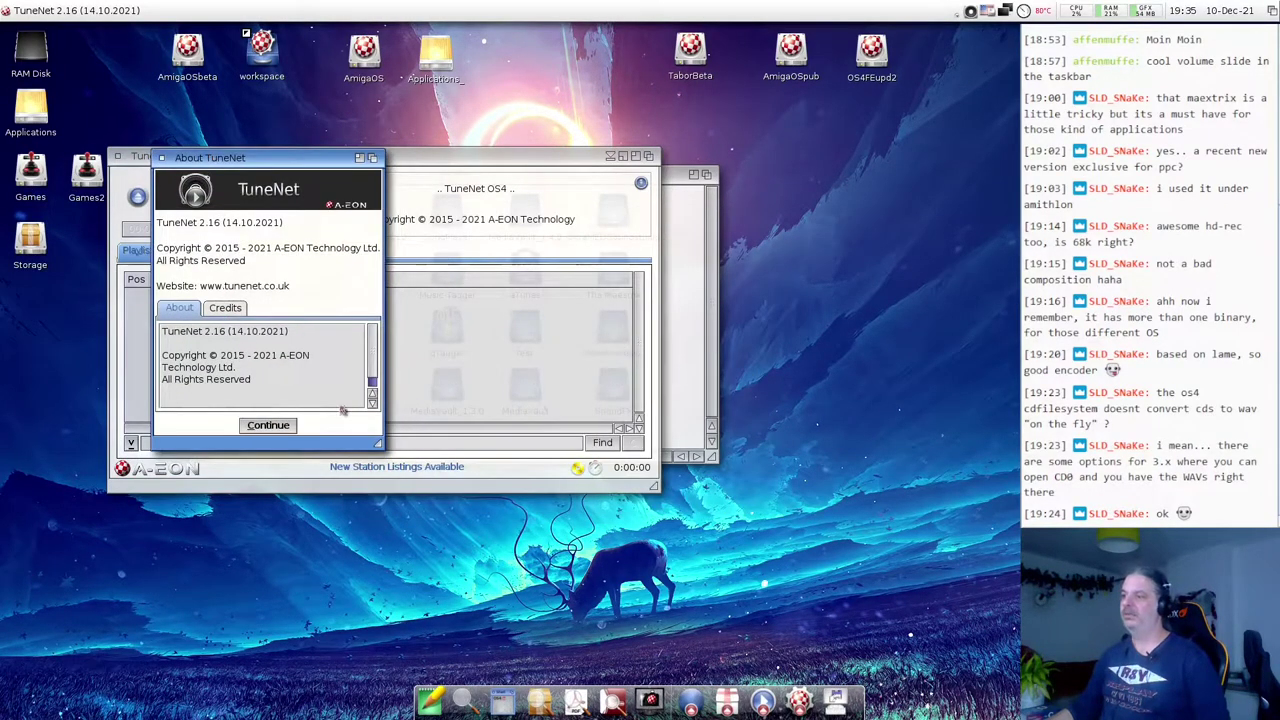
pyautogui.moveTo(378, 444); pyautogui.dragTo(435, 484)
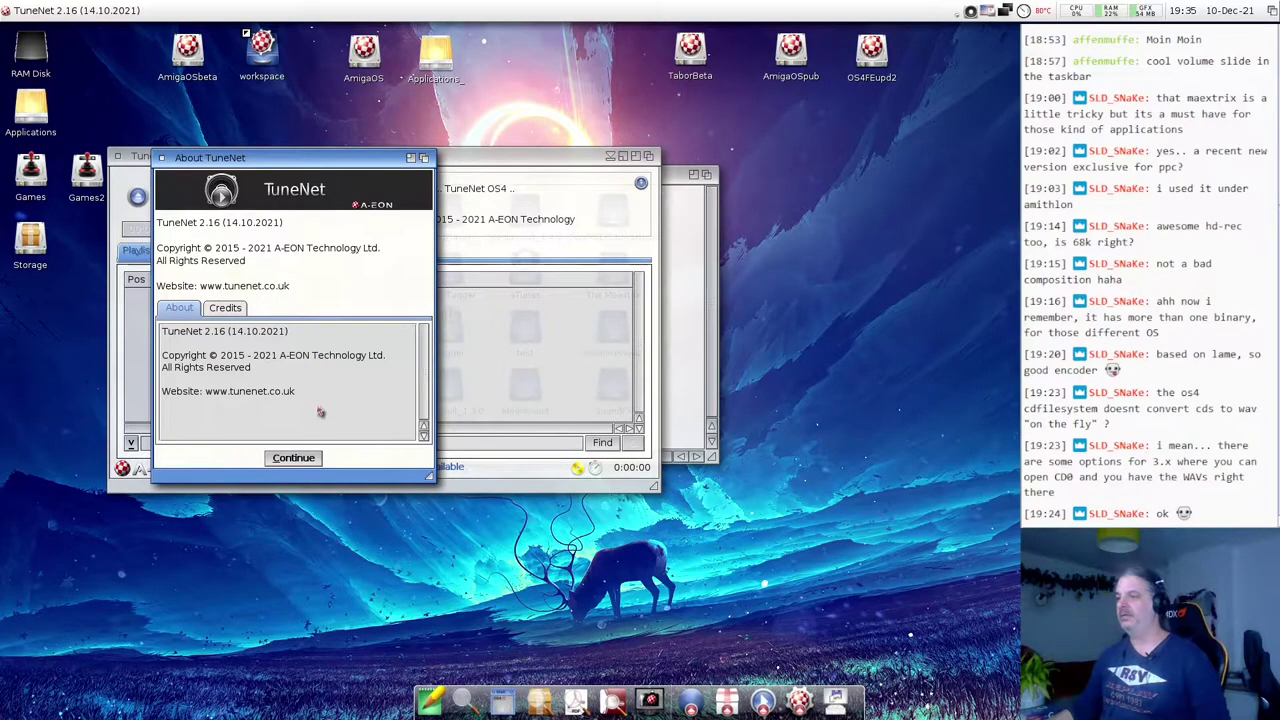
pyautogui.click(233, 312)
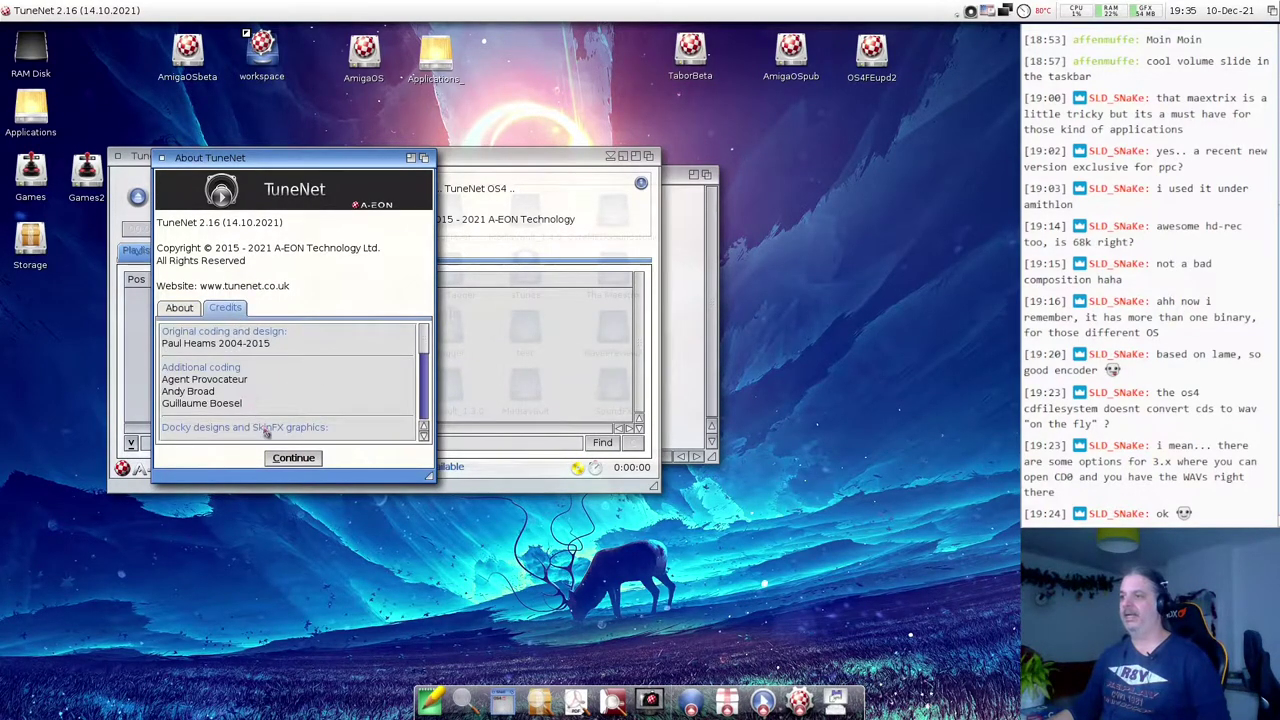
pyautogui.click(279, 457)
# - Try to tune in to the internet radio station ANTENA1 | 94,7 FM, checking its playlist entry and tune details
pyautogui.click(211, 257)
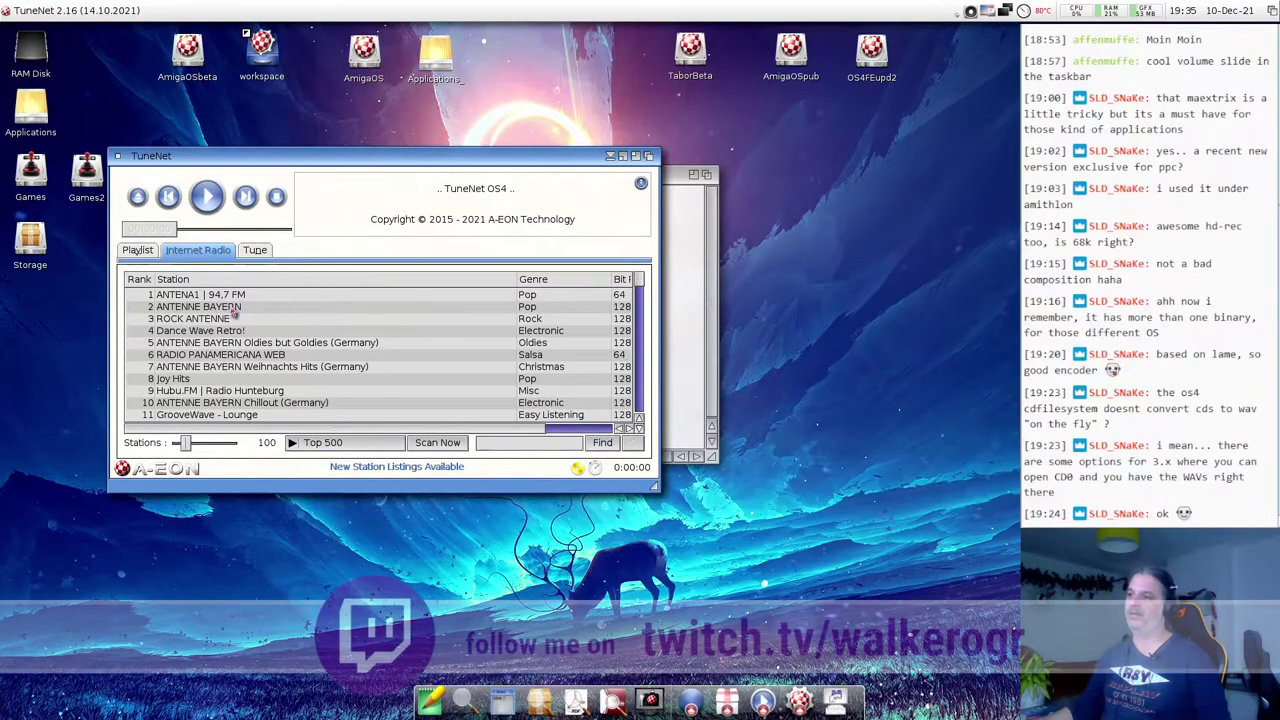
pyautogui.click(194, 295)
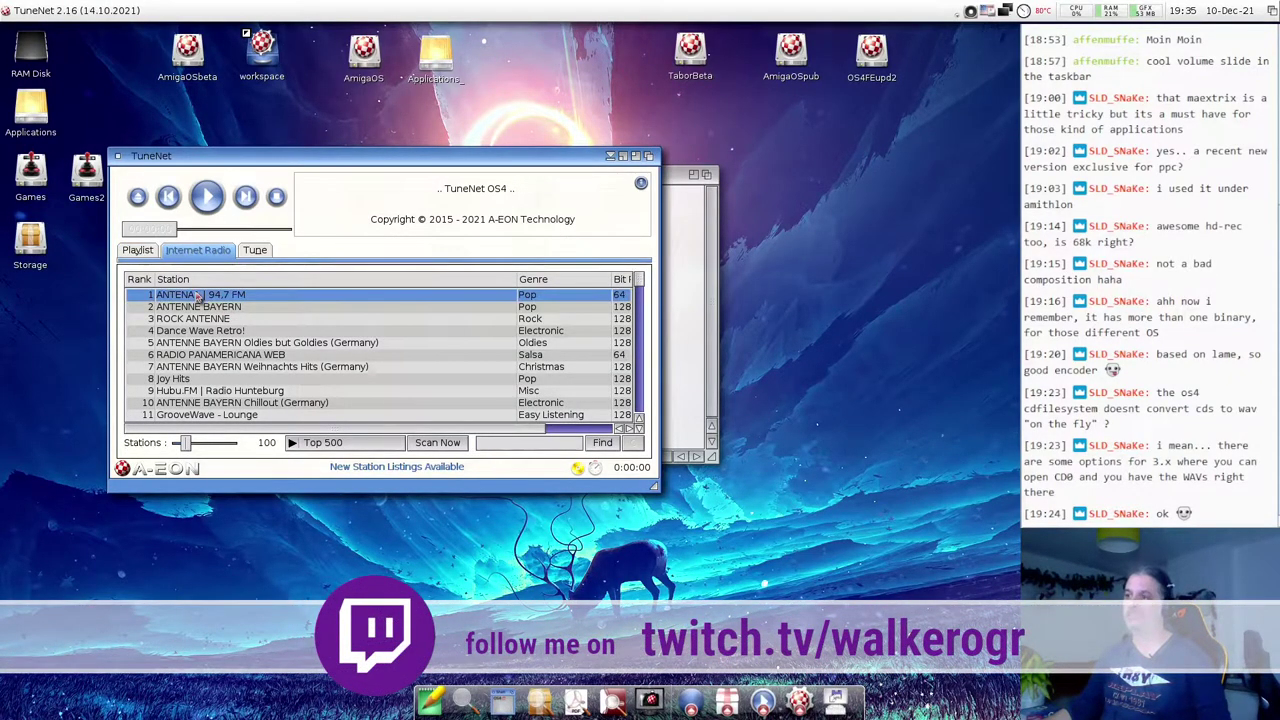
pyautogui.click(193, 299)
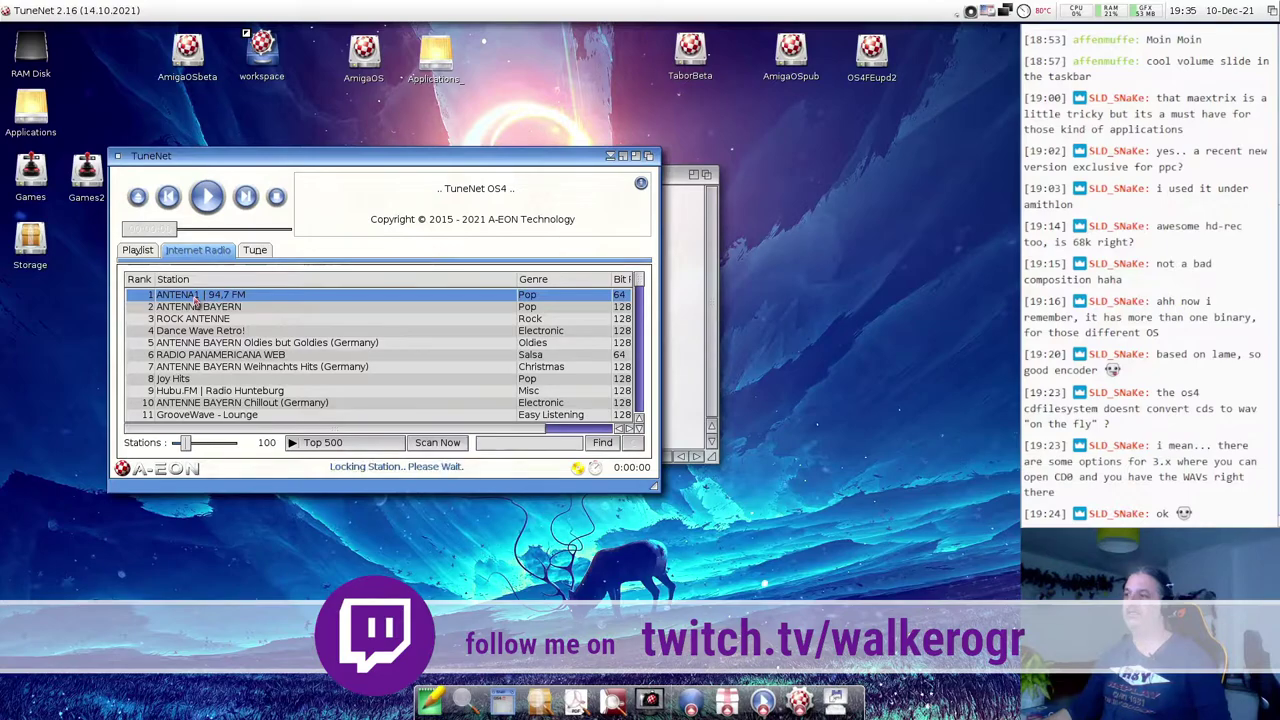
pyautogui.click(136, 251)
pyautogui.click(162, 296)
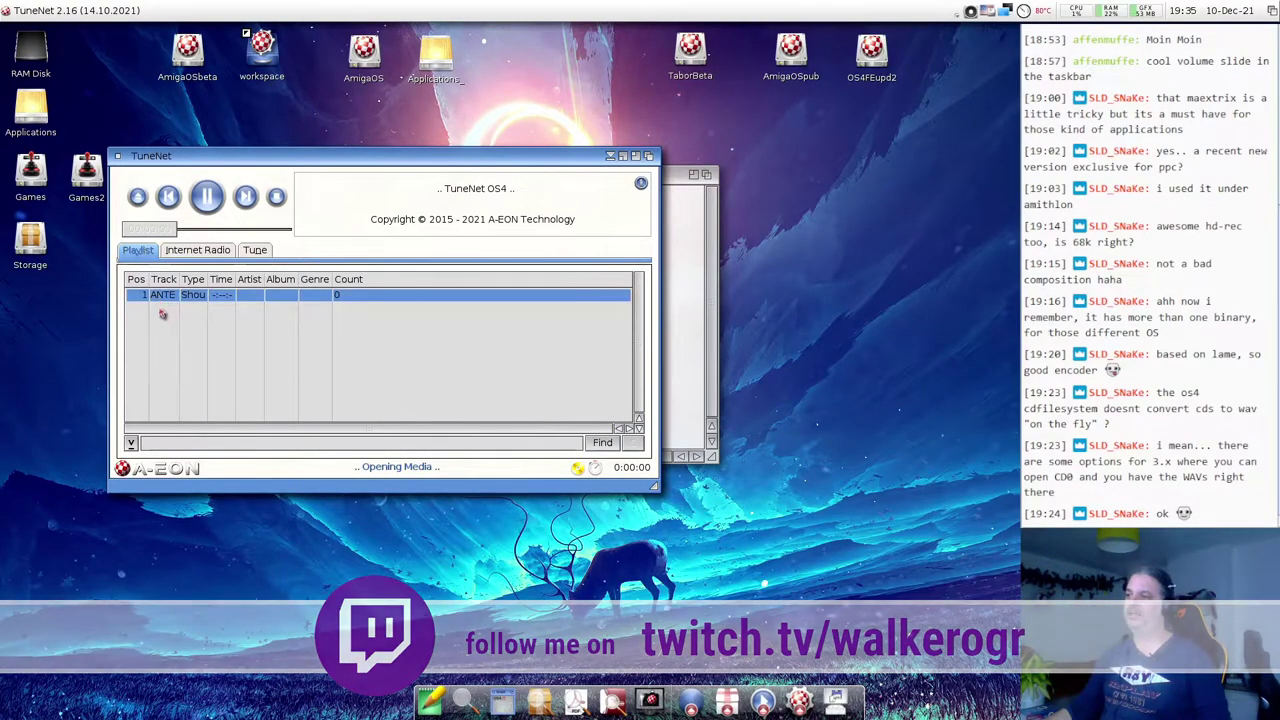
pyautogui.click(250, 252)
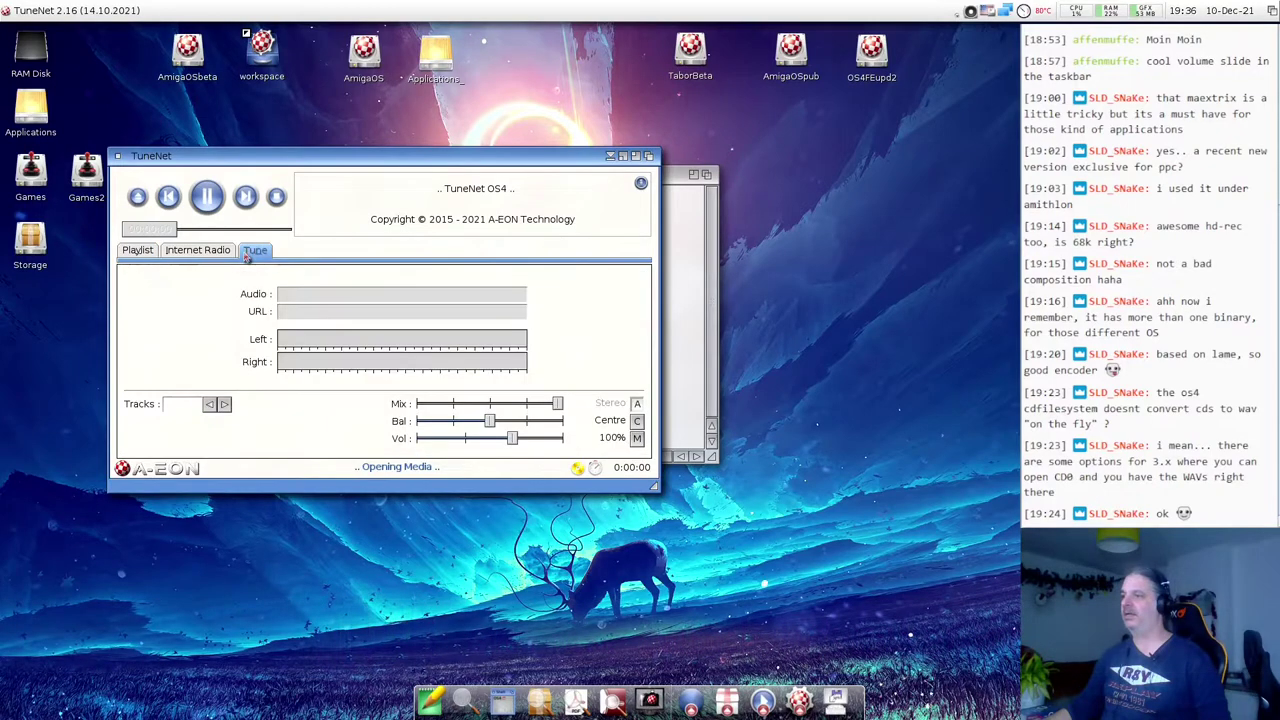
# - Play the internet radio station ROCK ANTENNE, show its entry in the playlist, and stop playback
pyautogui.click(185, 251)
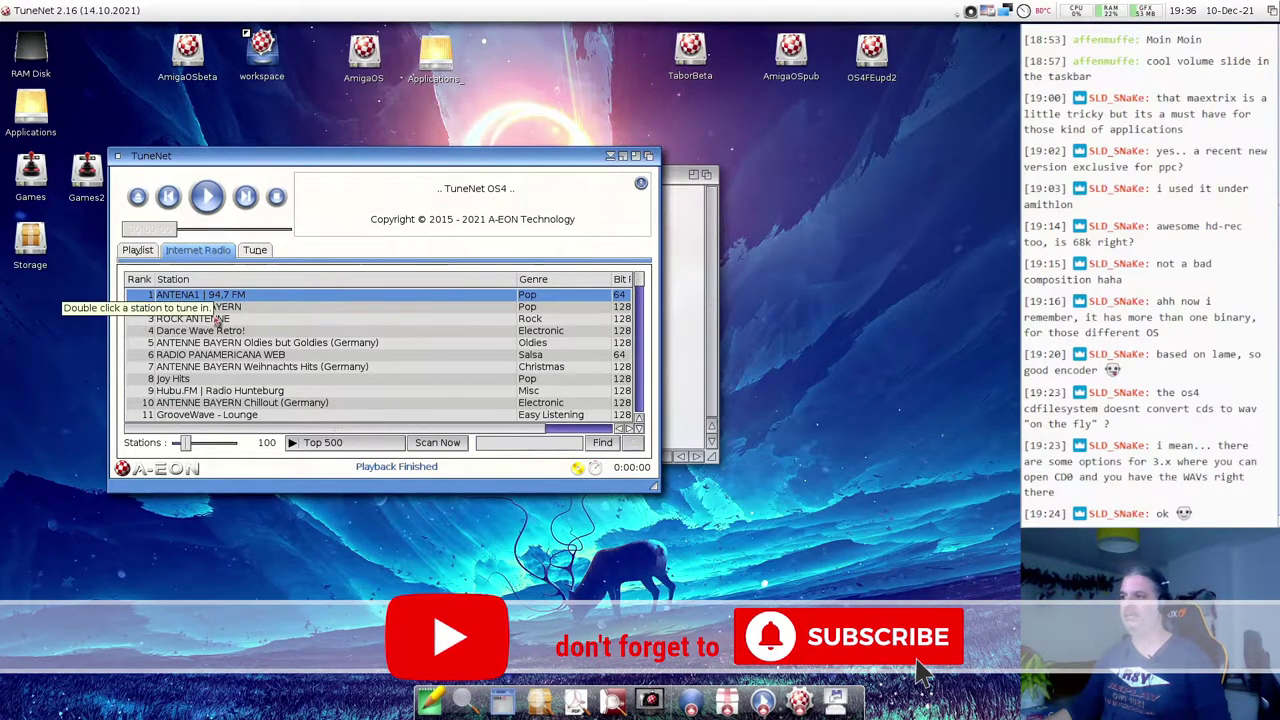
pyautogui.click(218, 318)
pyautogui.doubleClick(218, 318)
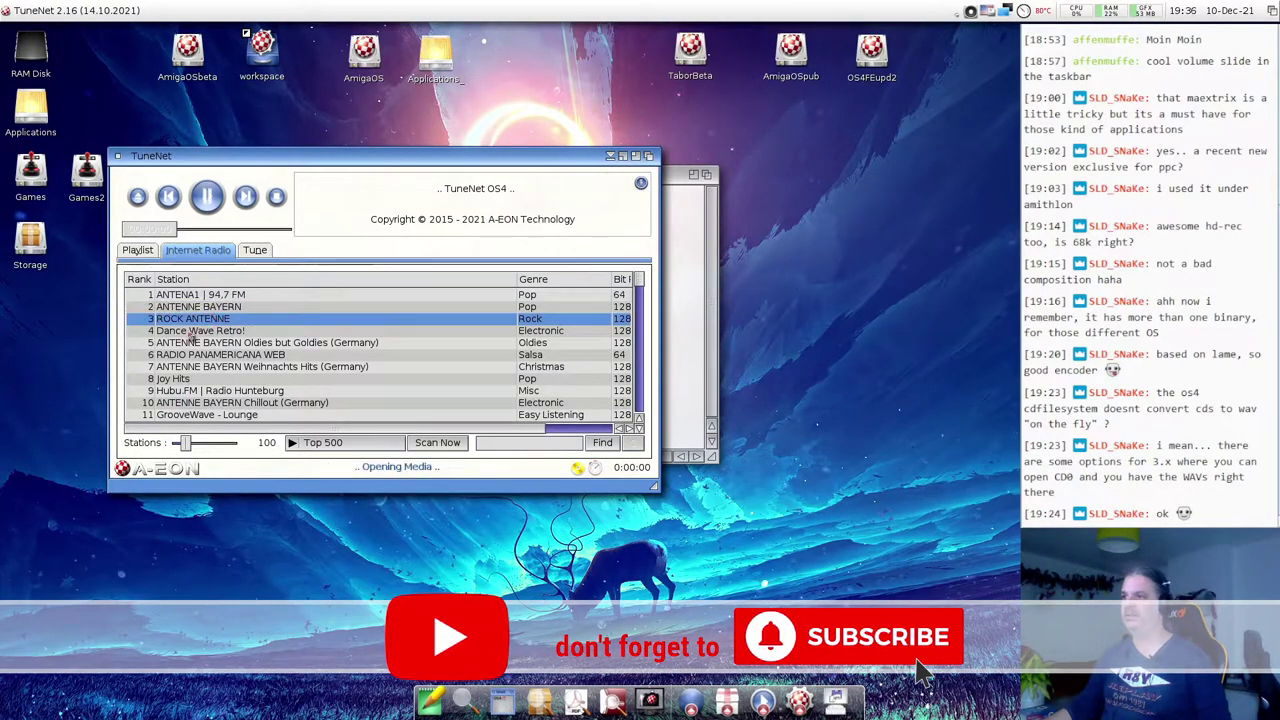
pyautogui.click(138, 250)
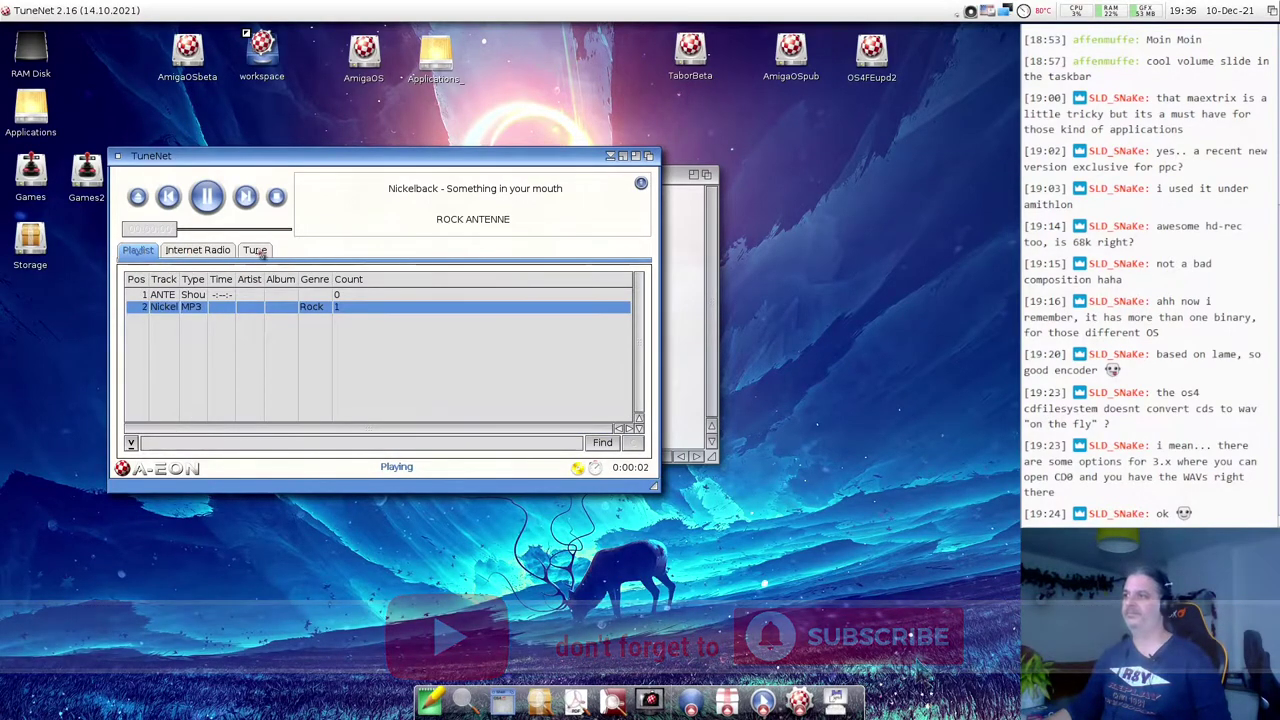
pyautogui.click(280, 198)
# - Review the ROCK ANTENNE stream's tune details and information window, and return to the playlist
pyautogui.click(253, 251)
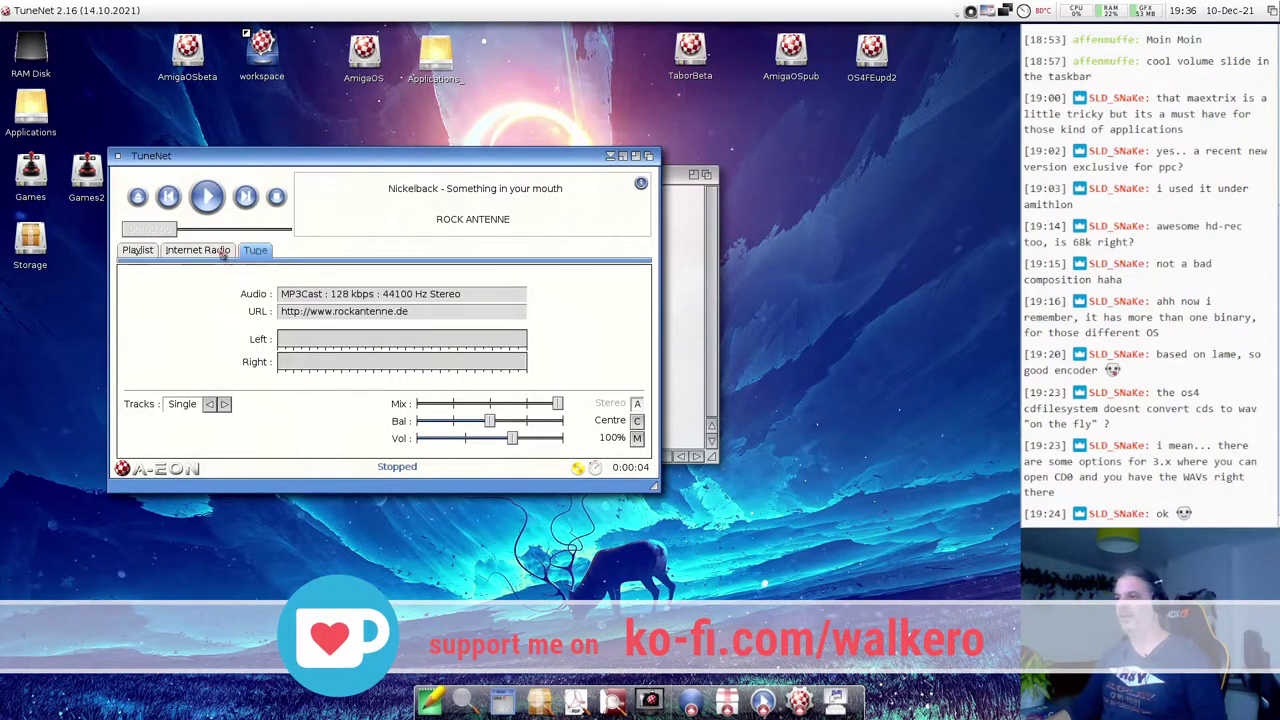
pyautogui.click(222, 254)
pyautogui.click(260, 251)
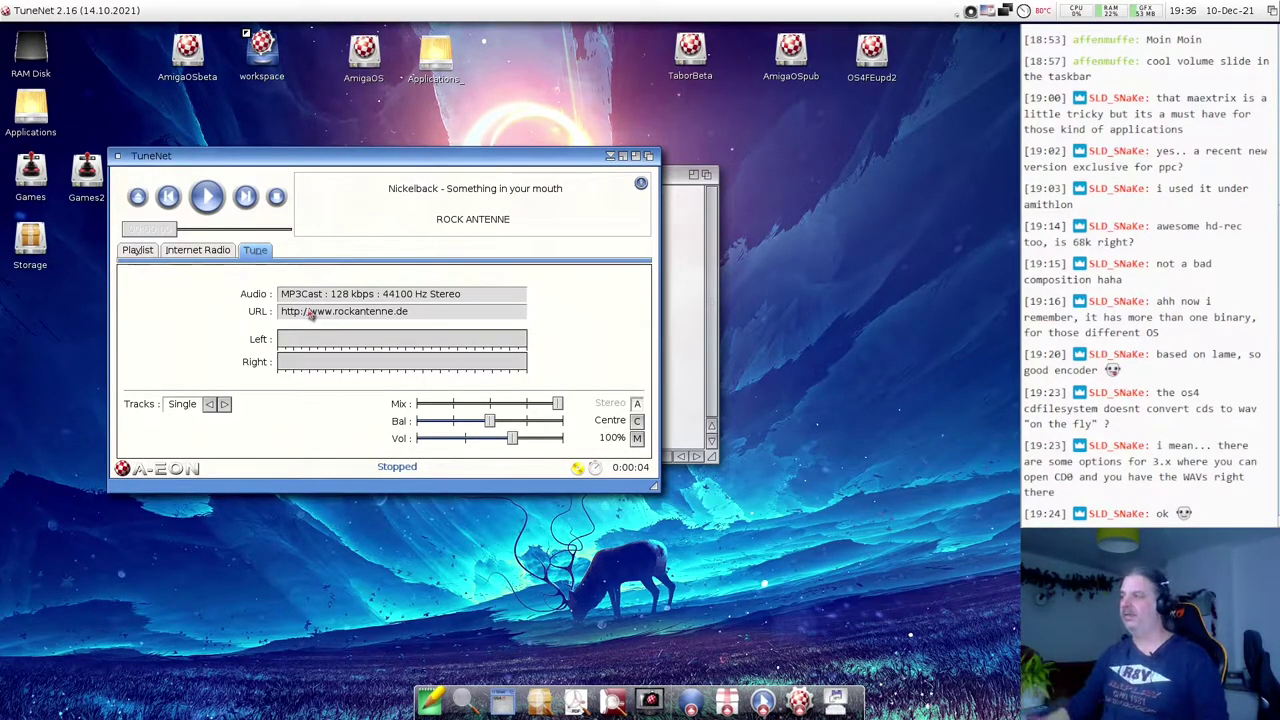
pyautogui.click(641, 183)
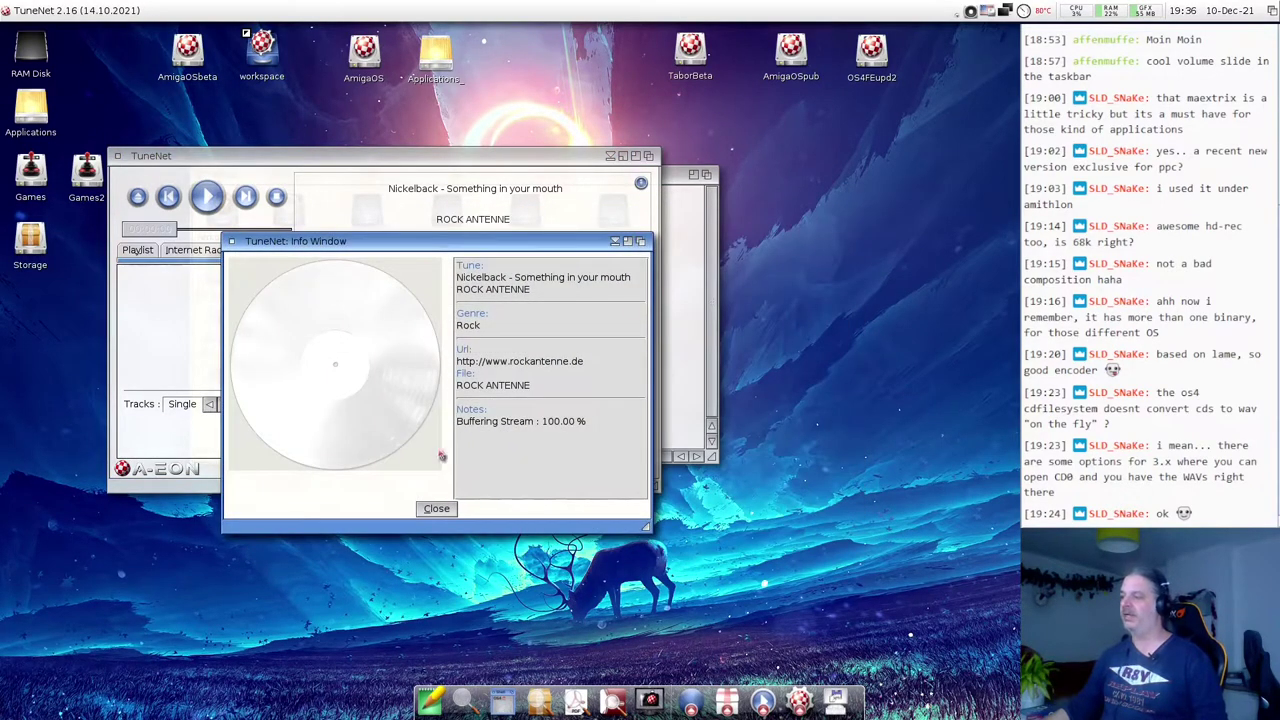
pyautogui.click(436, 508)
pyautogui.click(140, 251)
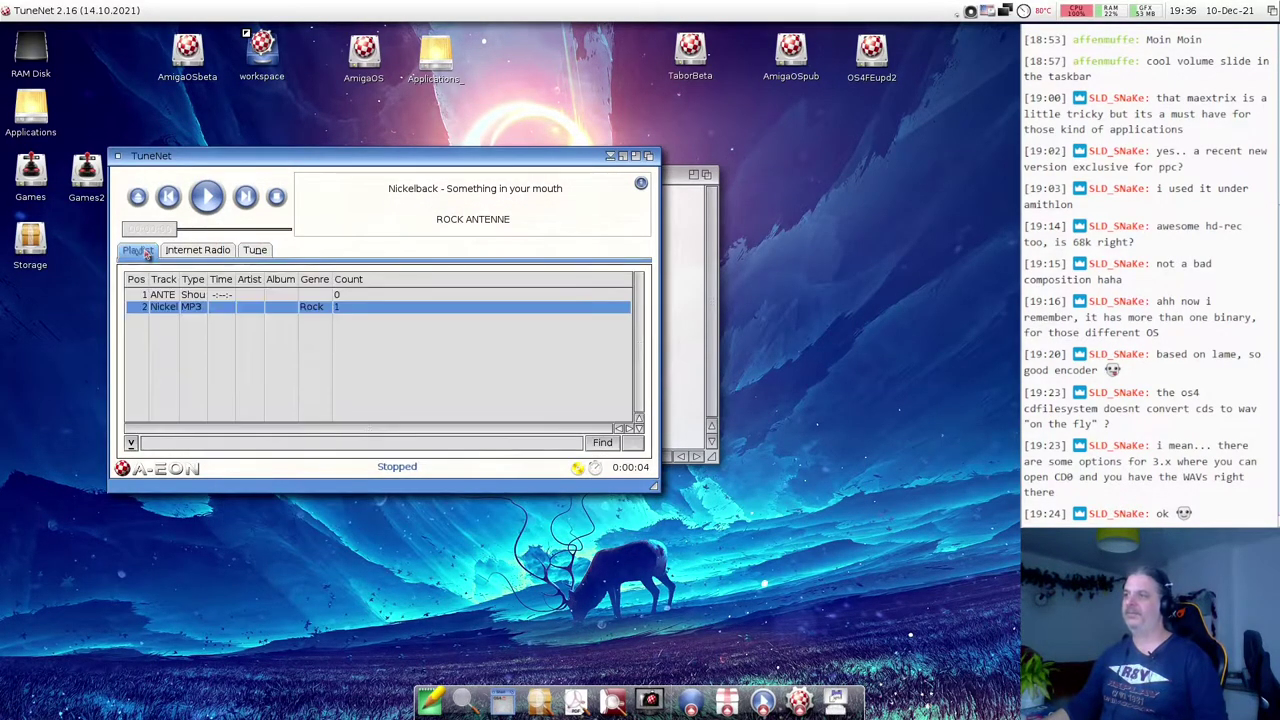
# - Switch TuneNet to the SkinFX display to show its skinned player and playlist, and return to the standard window
pyautogui.rightClick(146, 160)
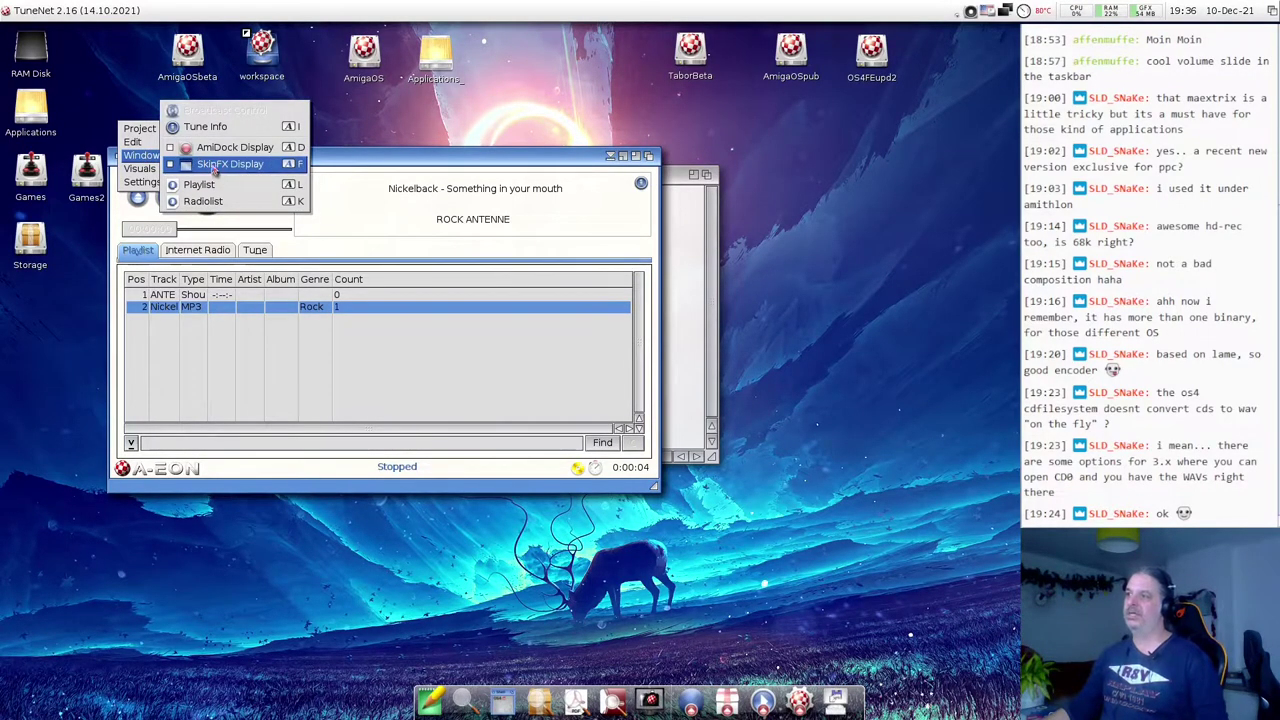
pyautogui.click(220, 170)
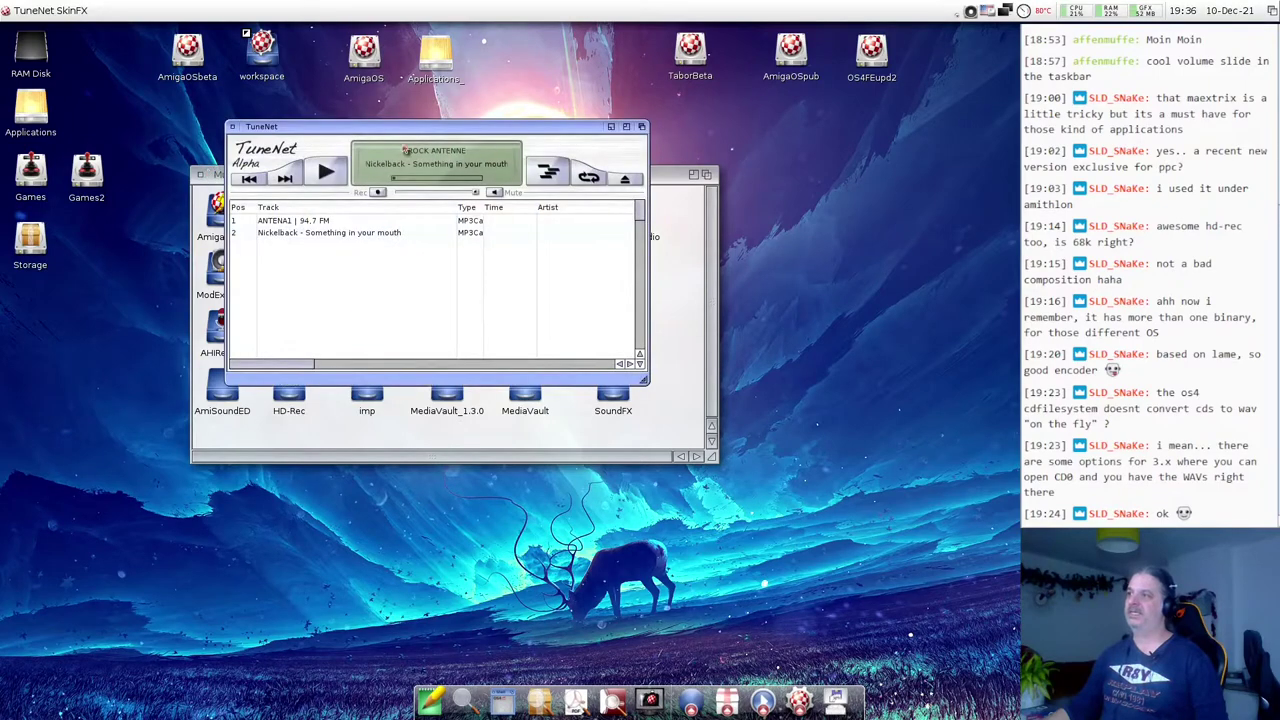
pyautogui.moveTo(404, 128); pyautogui.dragTo(289, 128)
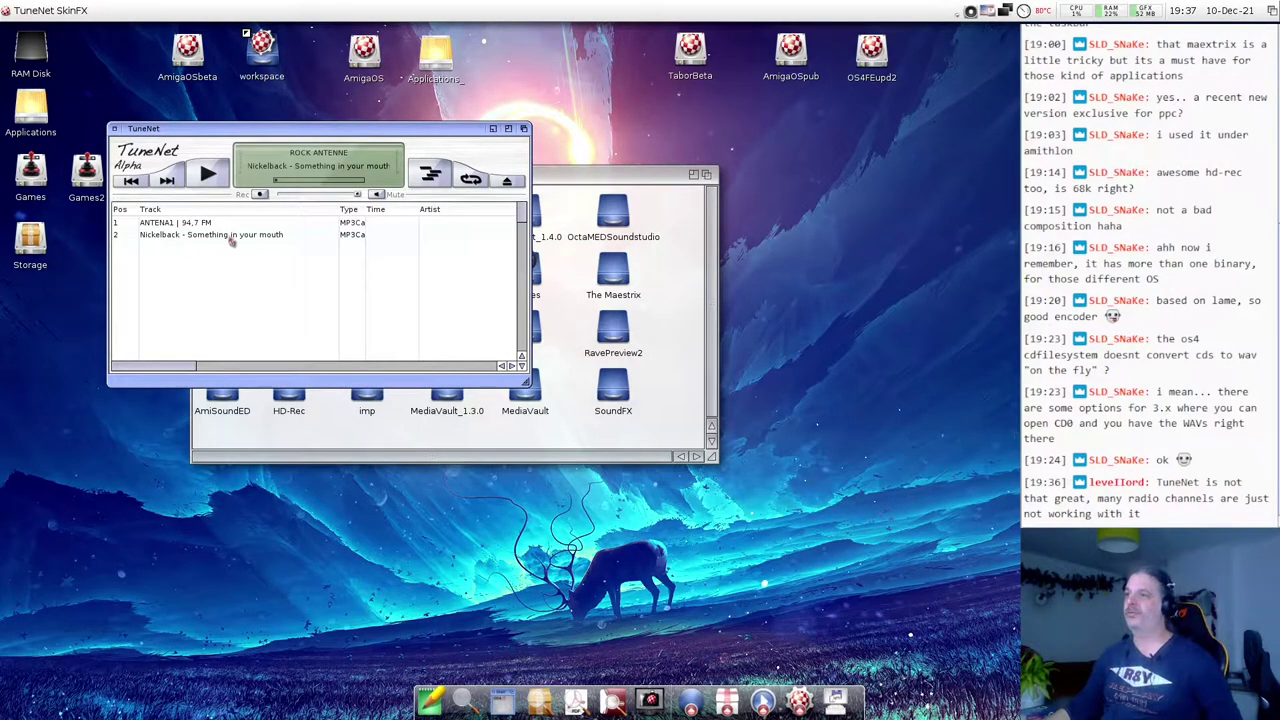
pyautogui.rightClick(176, 129)
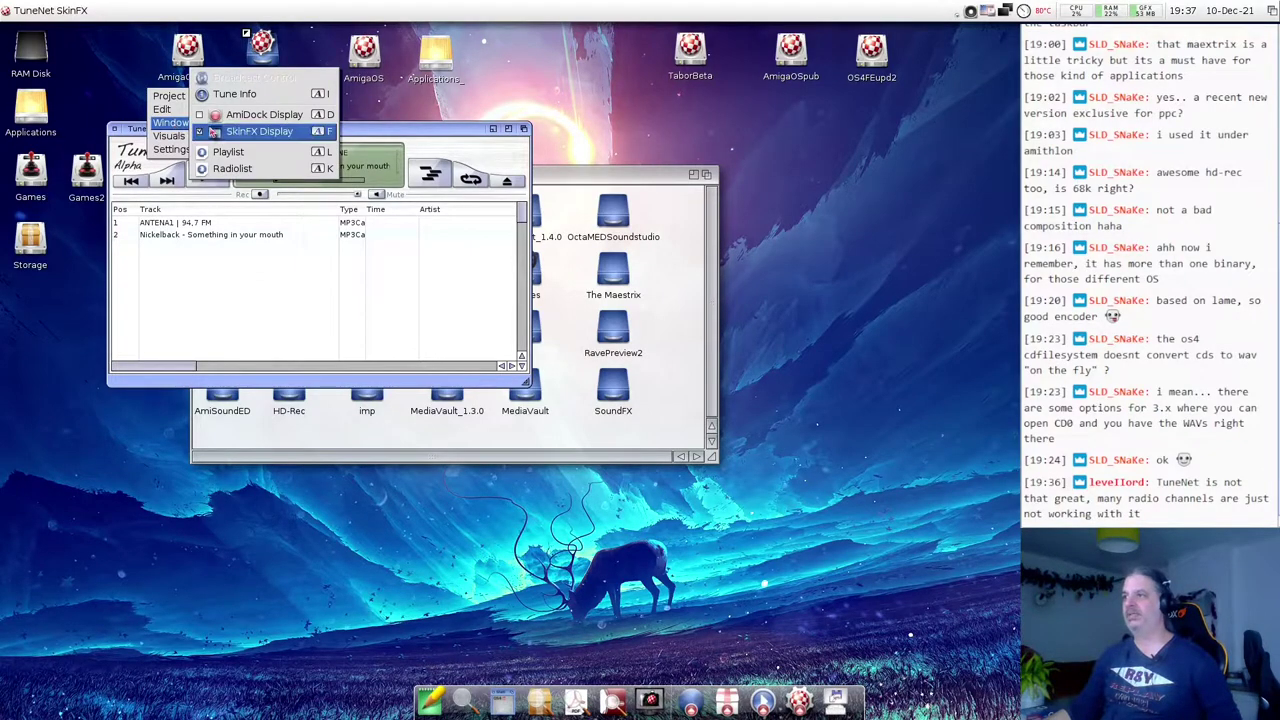
pyautogui.click(245, 131)
# - Revisit TuneNet's internet radio station list and its playlist, and quit the player
pyautogui.click(190, 253)
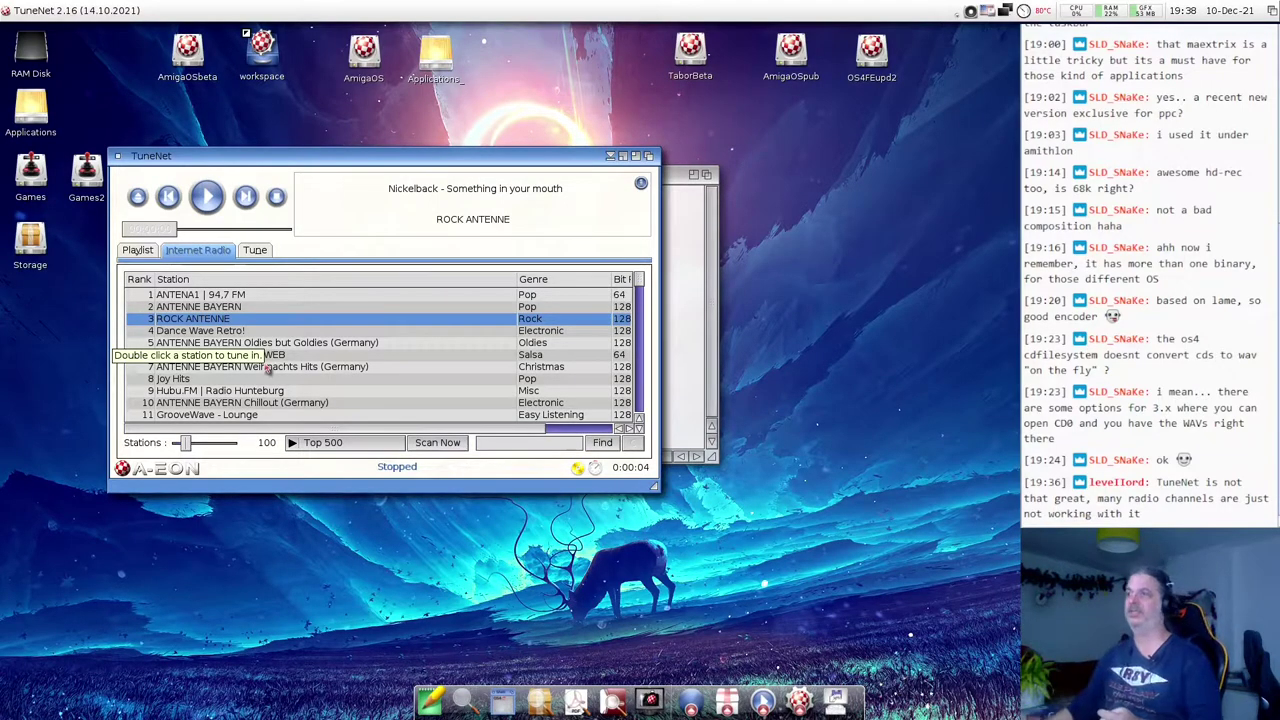
pyautogui.moveTo(275, 163); pyautogui.dragTo(281, 162)
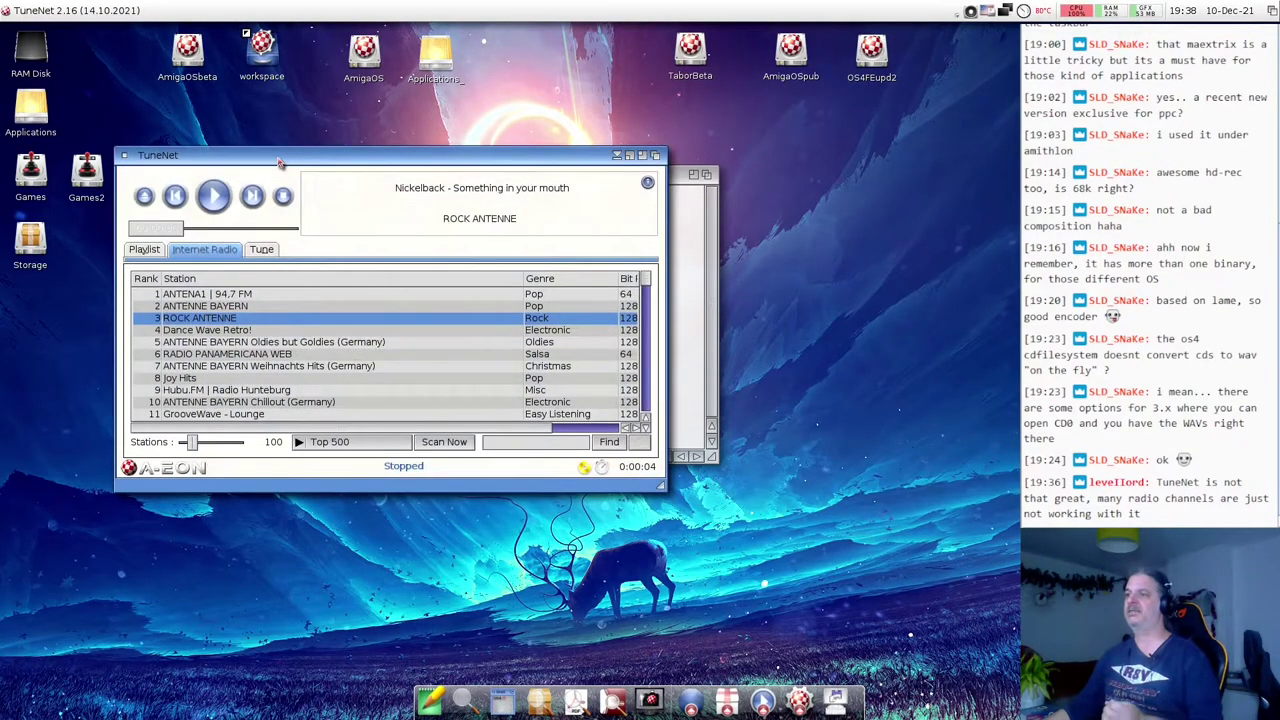
pyautogui.click(143, 250)
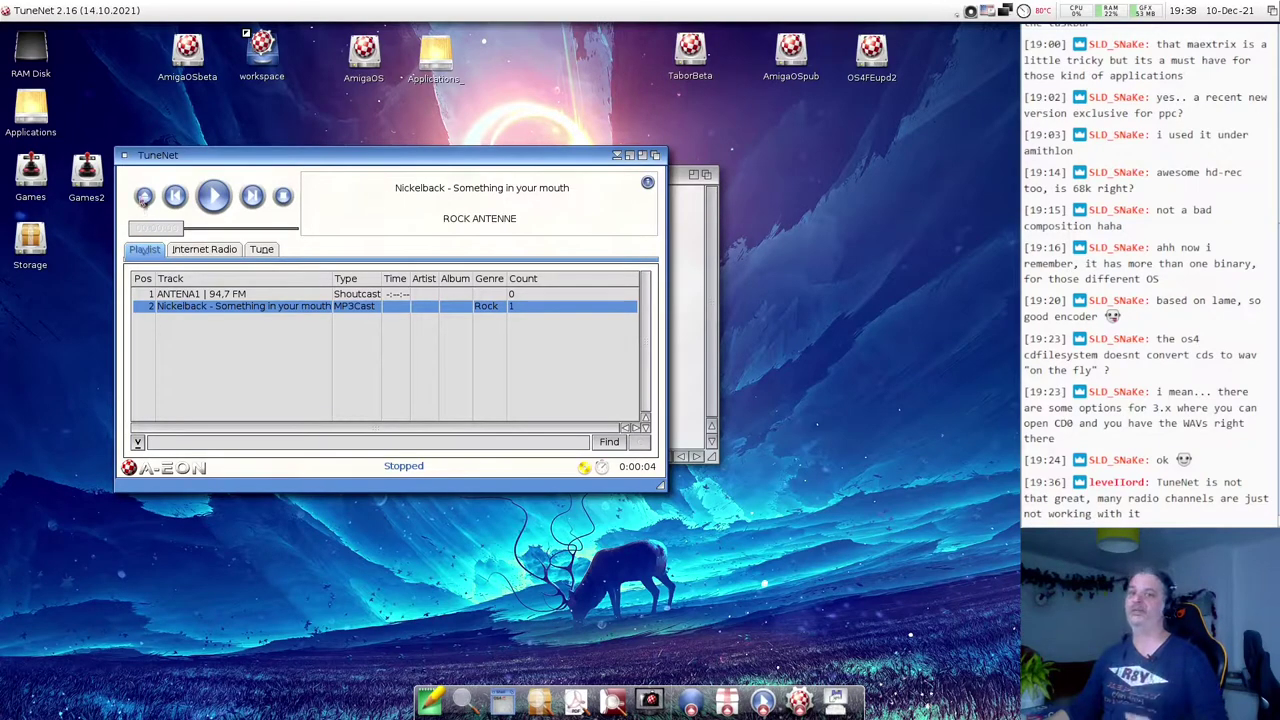
pyautogui.moveTo(156, 161); pyautogui.dragTo(172, 141)
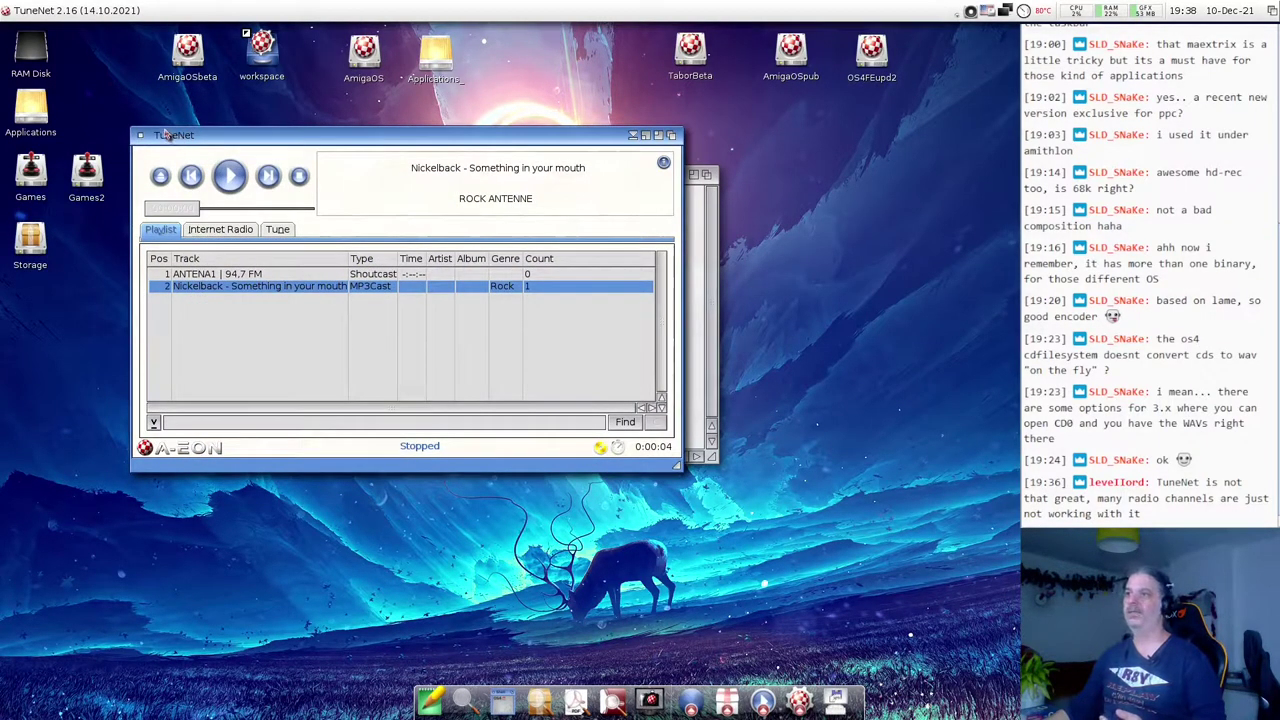
pyautogui.rightClick(40, 8)
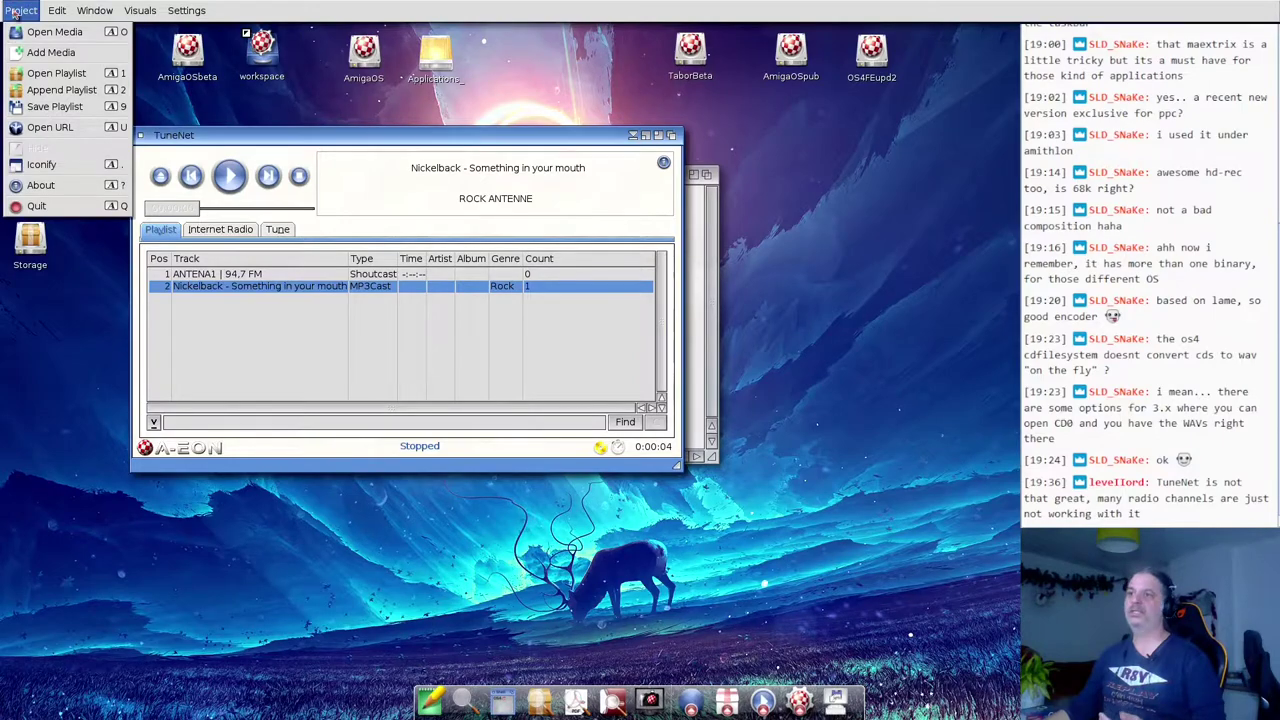
pyautogui.click(46, 213)
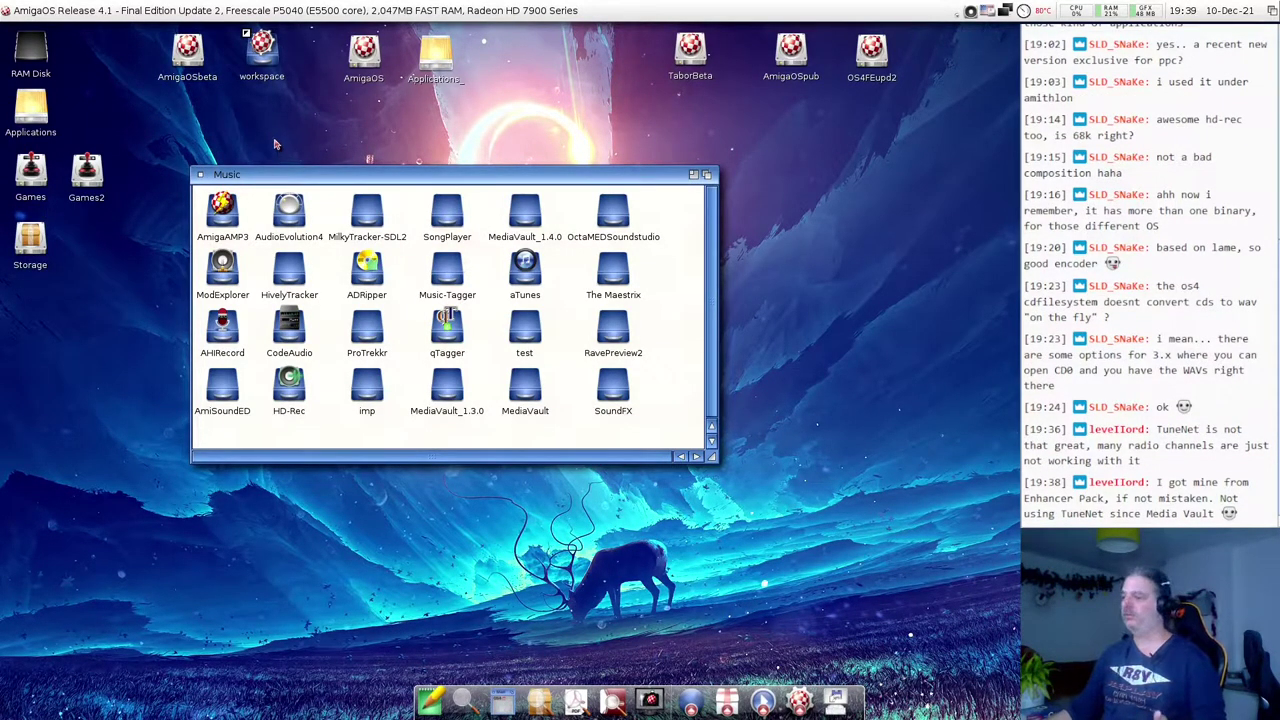
# - Launch MediaVault to show its radio and podcast window, and close it
pyautogui.click(760, 702)
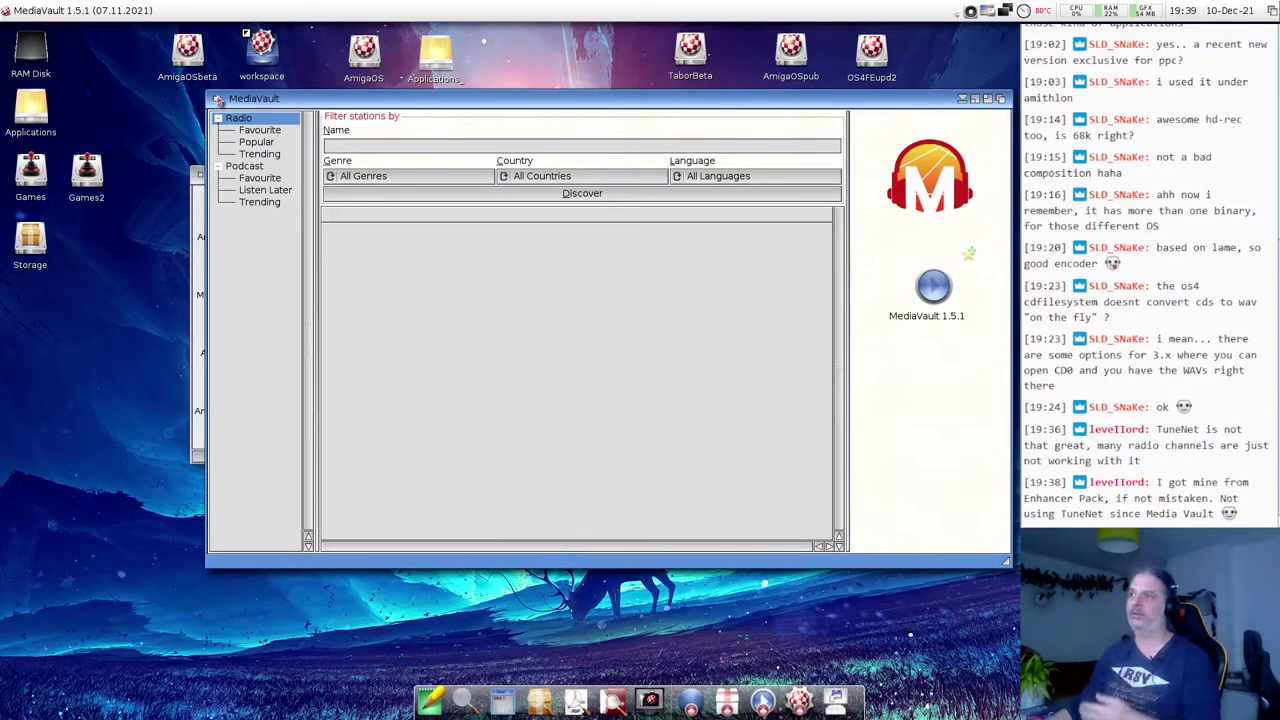
pyautogui.click(217, 99)
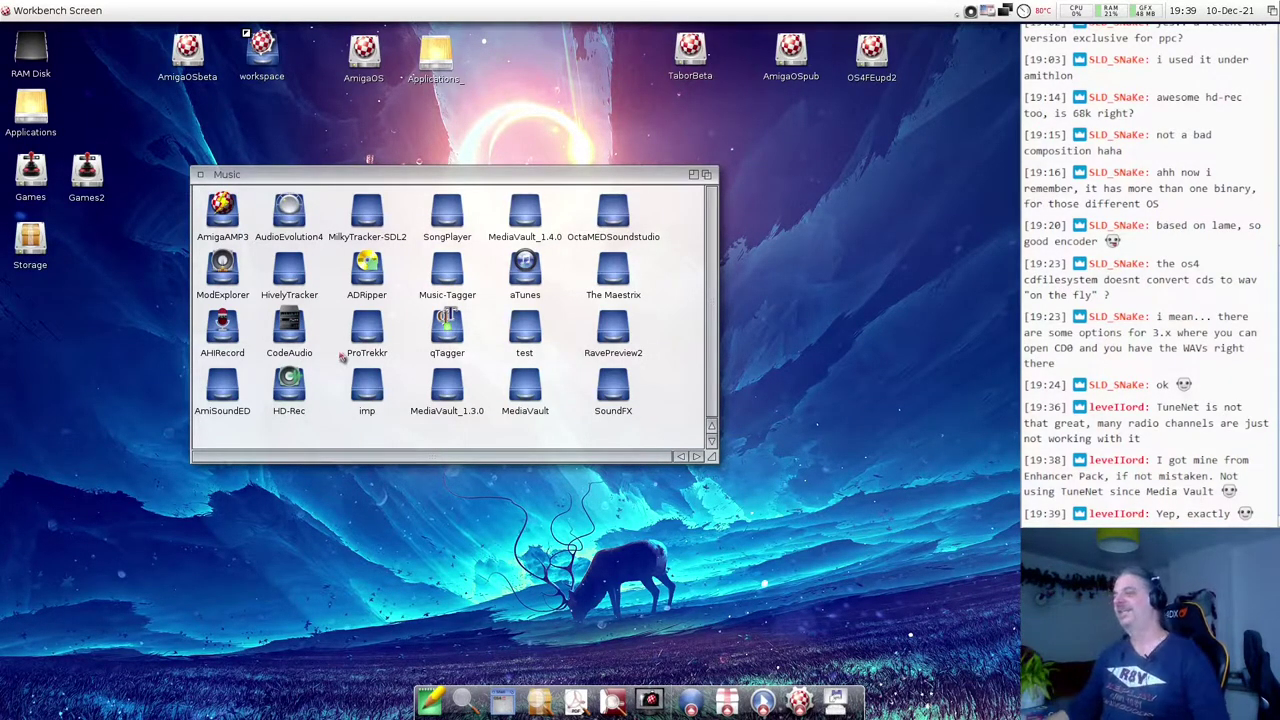
# - Point out the MediaVault_1.3.0, MediaVault, MediaVault_1.4.0 and SoundFX drawers in the Music drawer
pyautogui.click(416, 441)
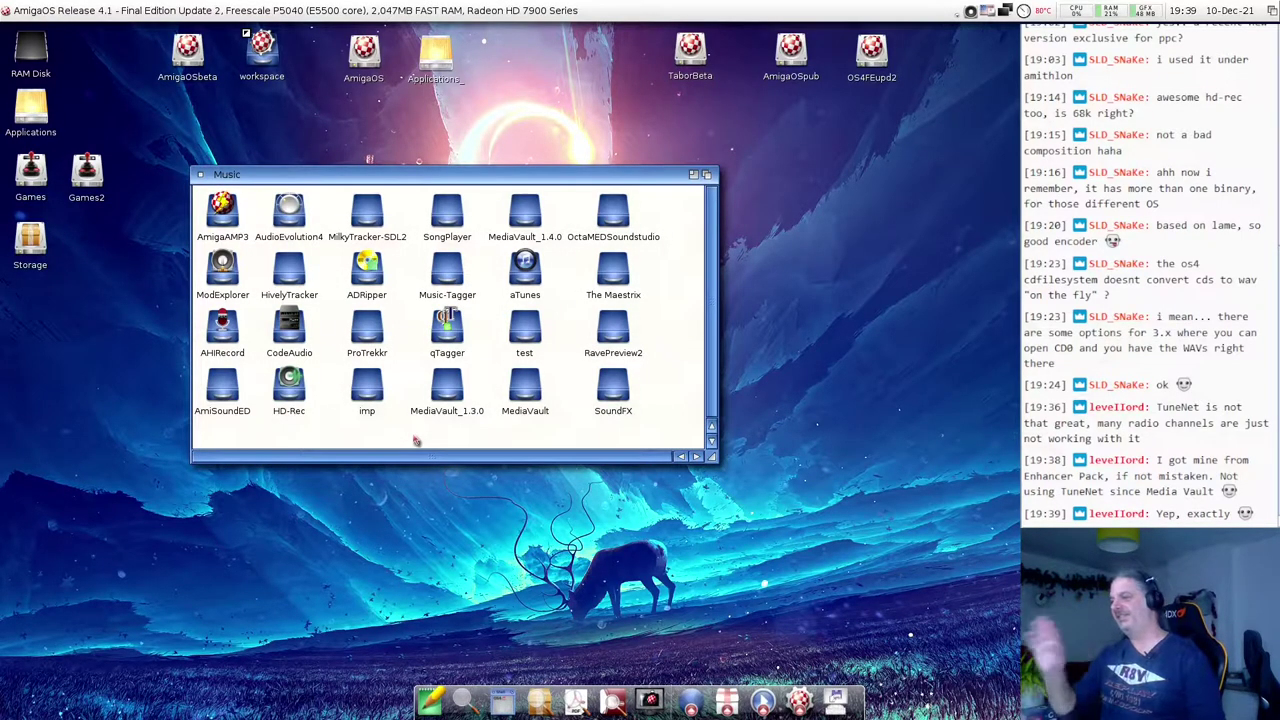
pyautogui.click(450, 398)
pyautogui.click(511, 393)
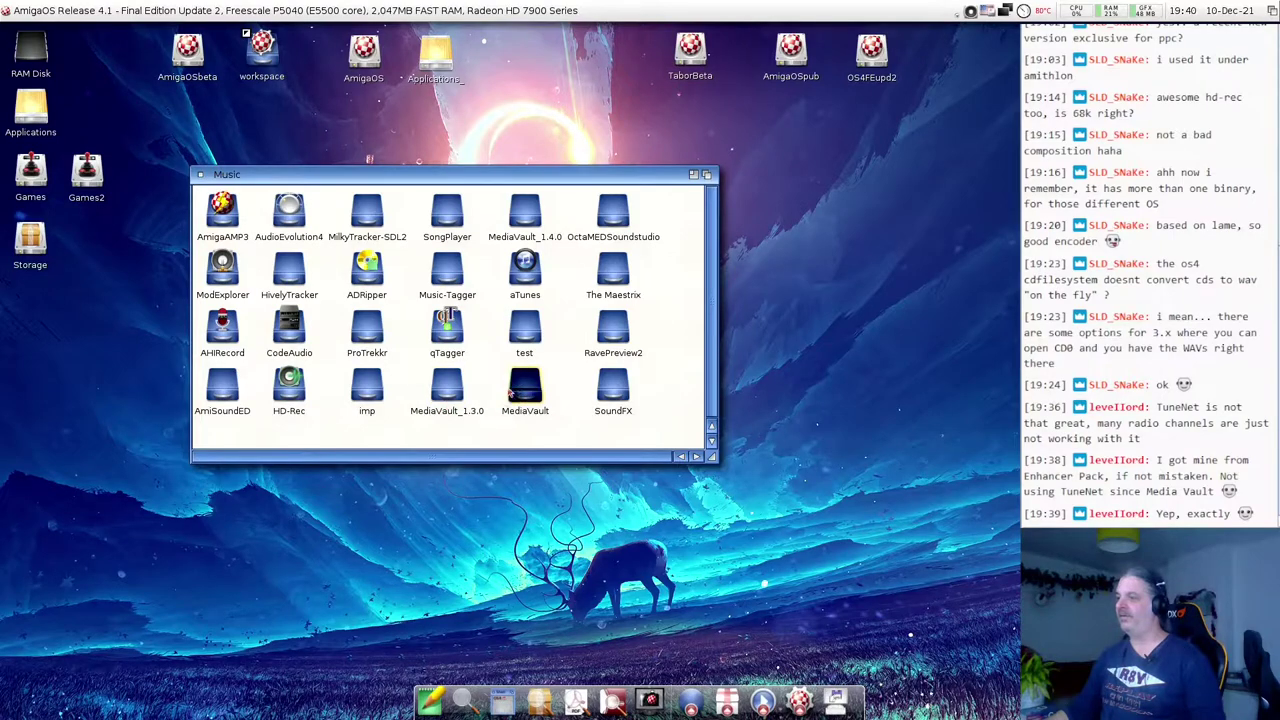
pyautogui.click(513, 238)
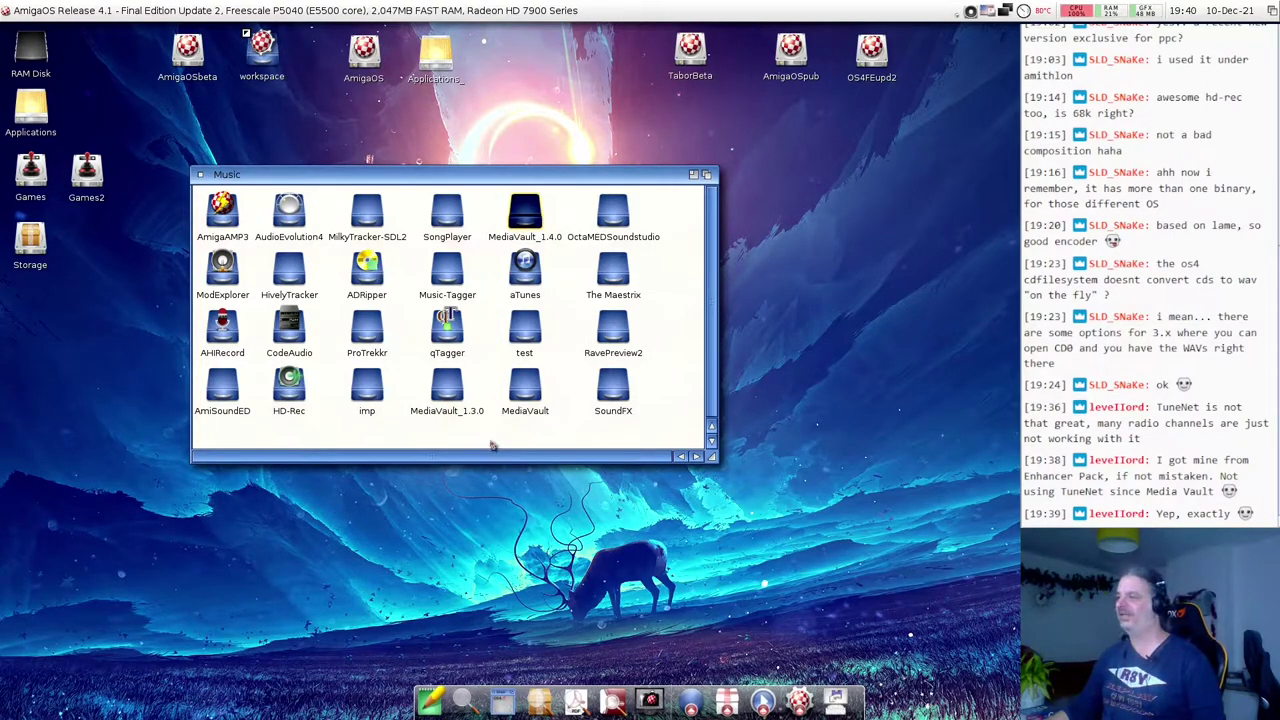
pyautogui.click(492, 446)
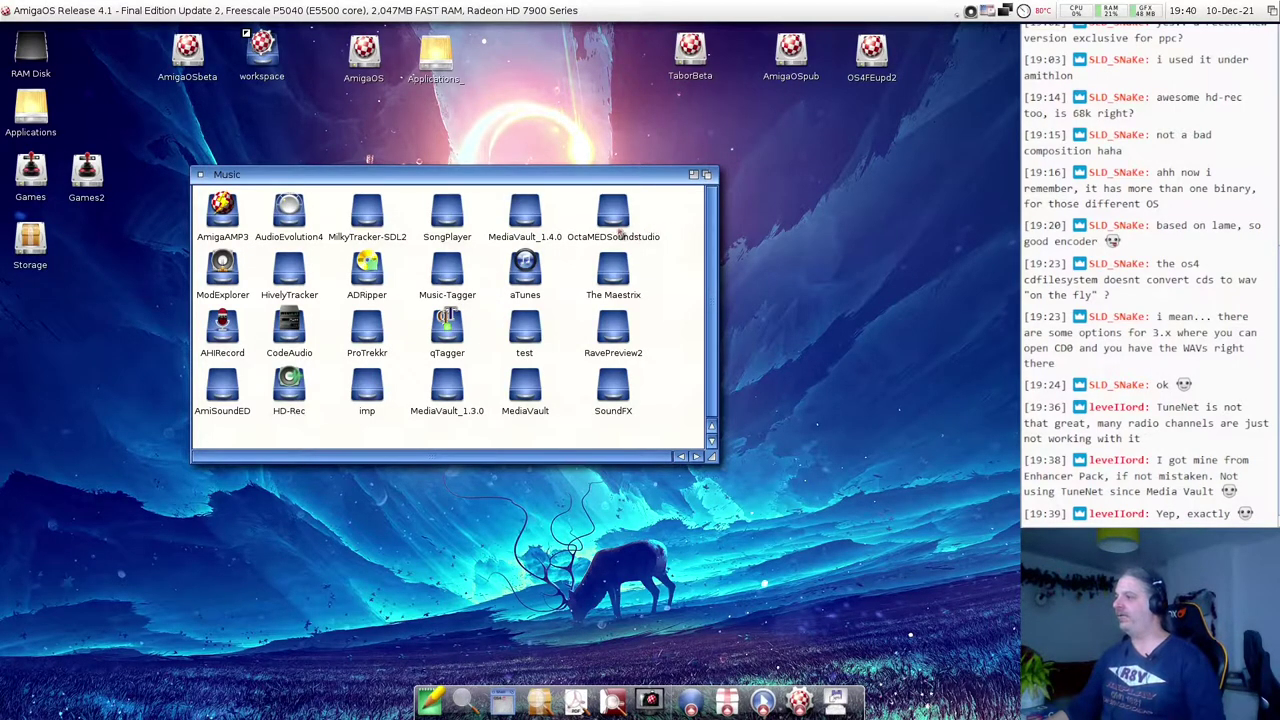
pyautogui.click(603, 385)
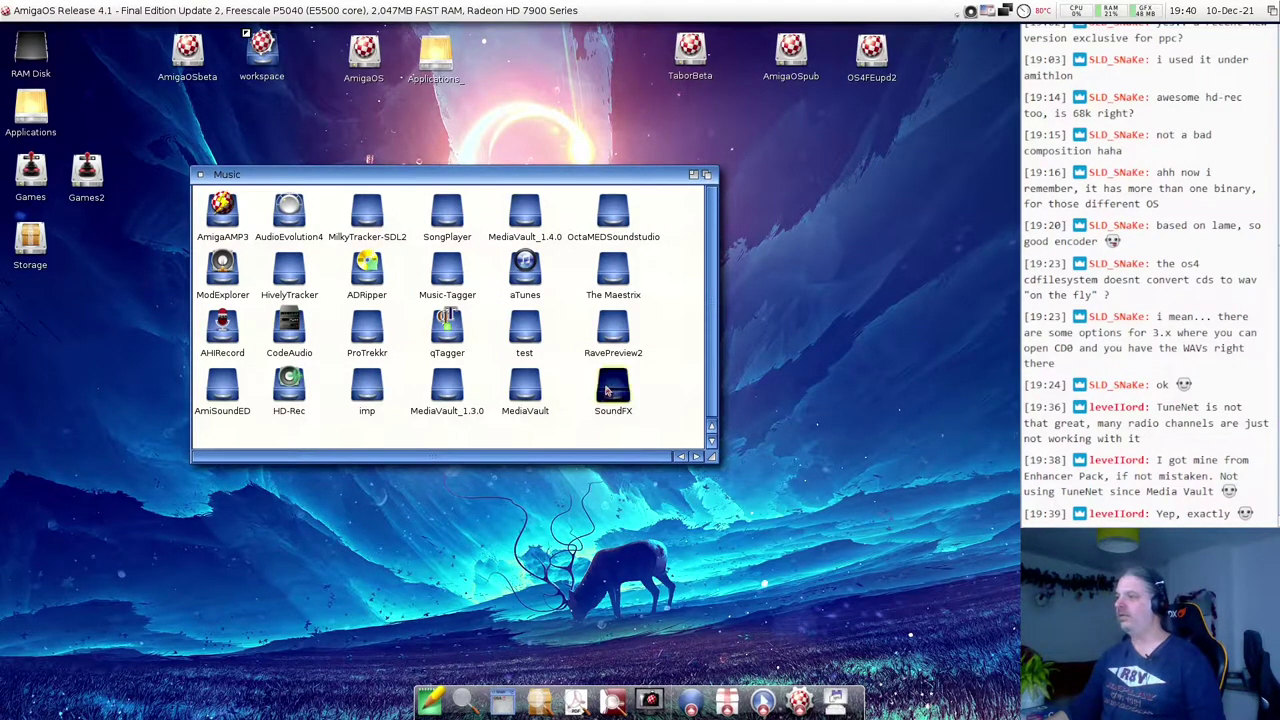
# - Launch HippoPlayer from its drawer inside the test drawer, arranging the opened drawer windows on the desktop
pyautogui.doubleClick(525, 338)
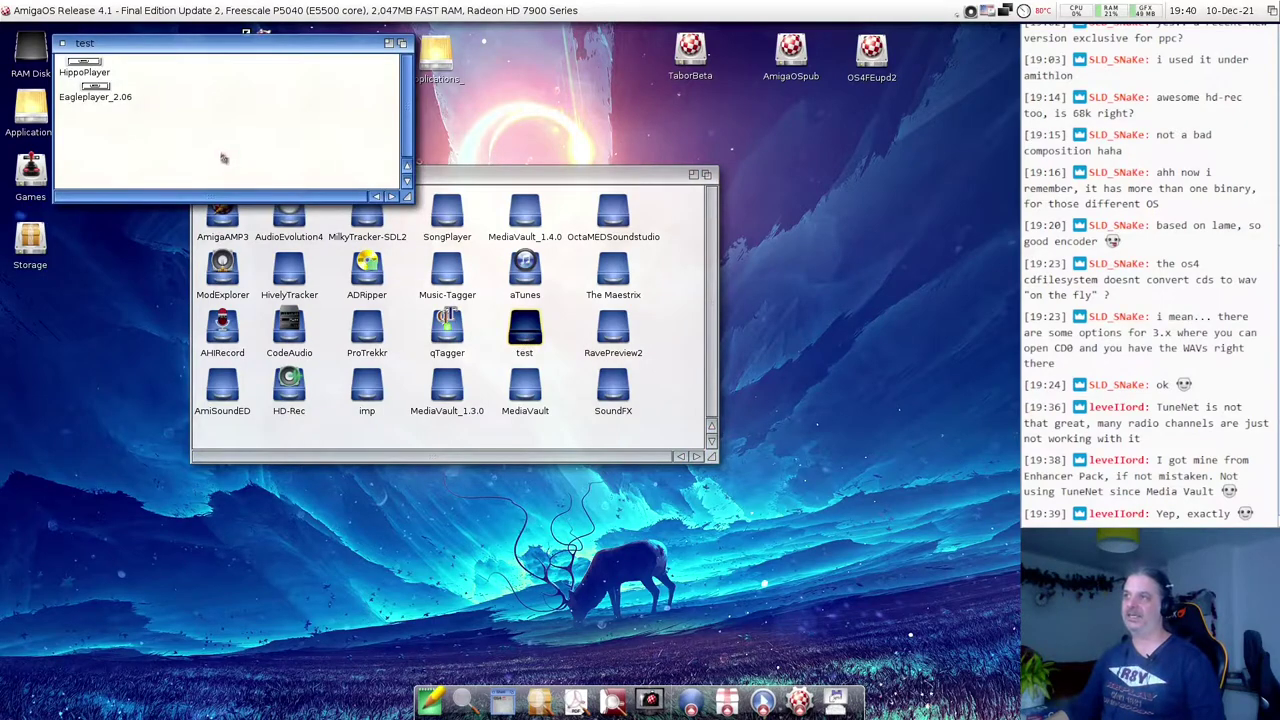
pyautogui.moveTo(224, 45); pyautogui.dragTo(314, 116)
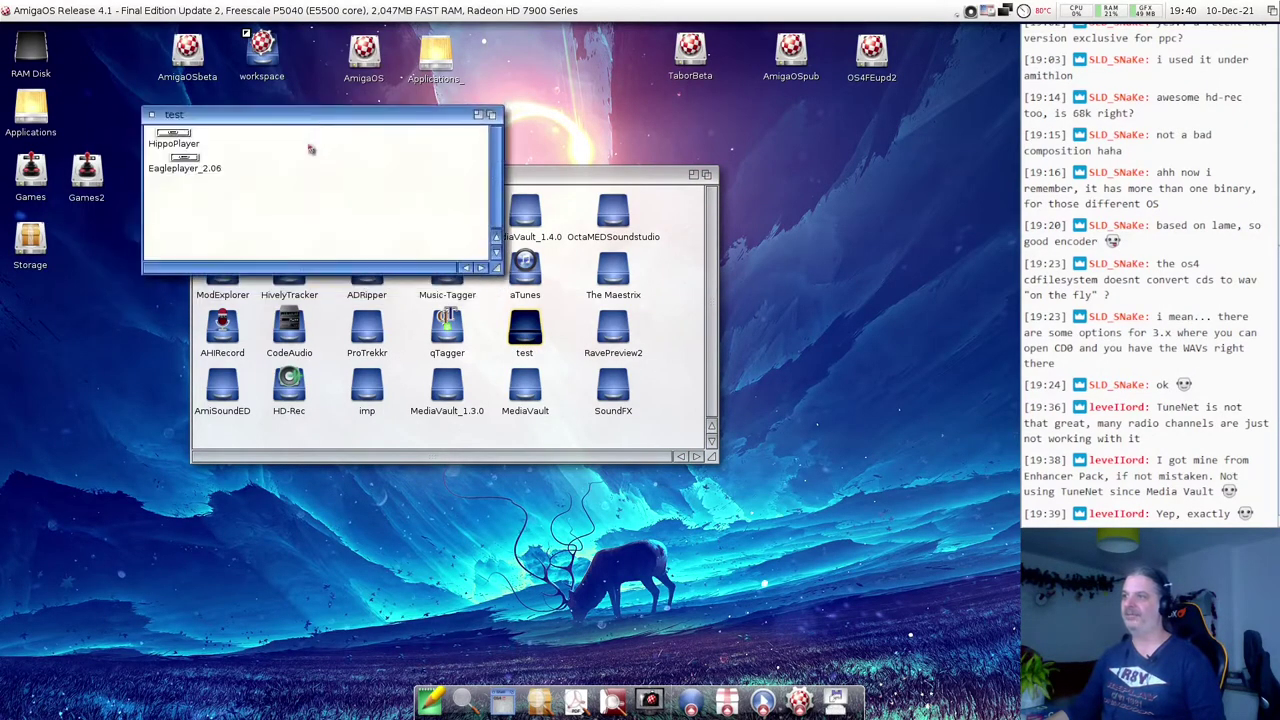
pyautogui.doubleClick(172, 136)
pyautogui.moveTo(78, 60); pyautogui.dragTo(272, 170)
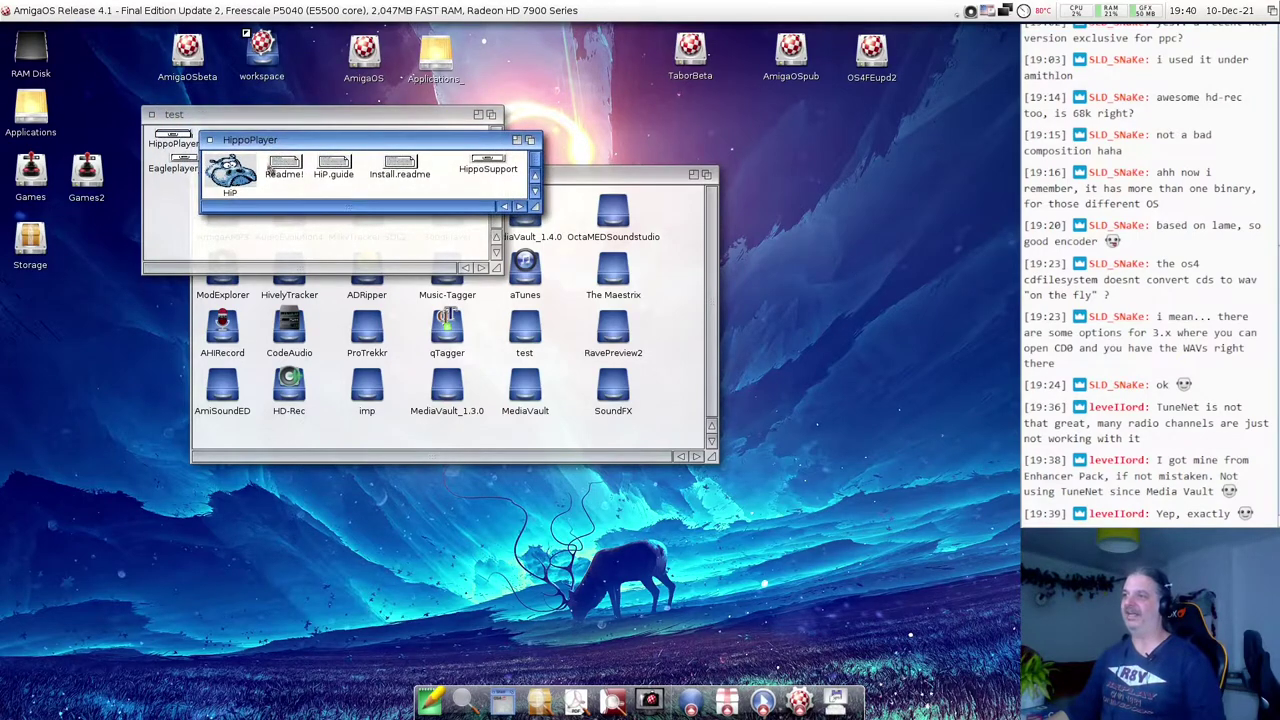
pyautogui.click(236, 182)
pyautogui.doubleClick(236, 182)
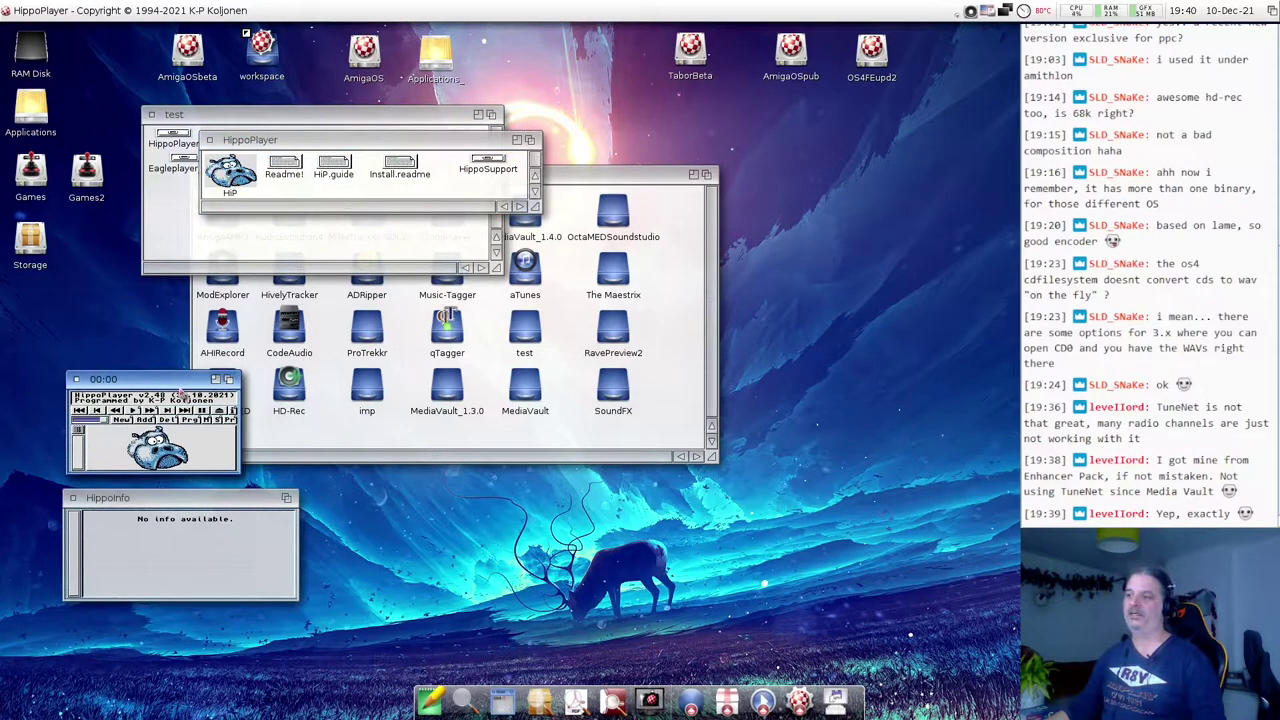
# - Reposition the HippoPlayer window, and add and play the module lotus3_intro.mod from myHome/music/mods
pyautogui.moveTo(176, 378); pyautogui.dragTo(190, 336)
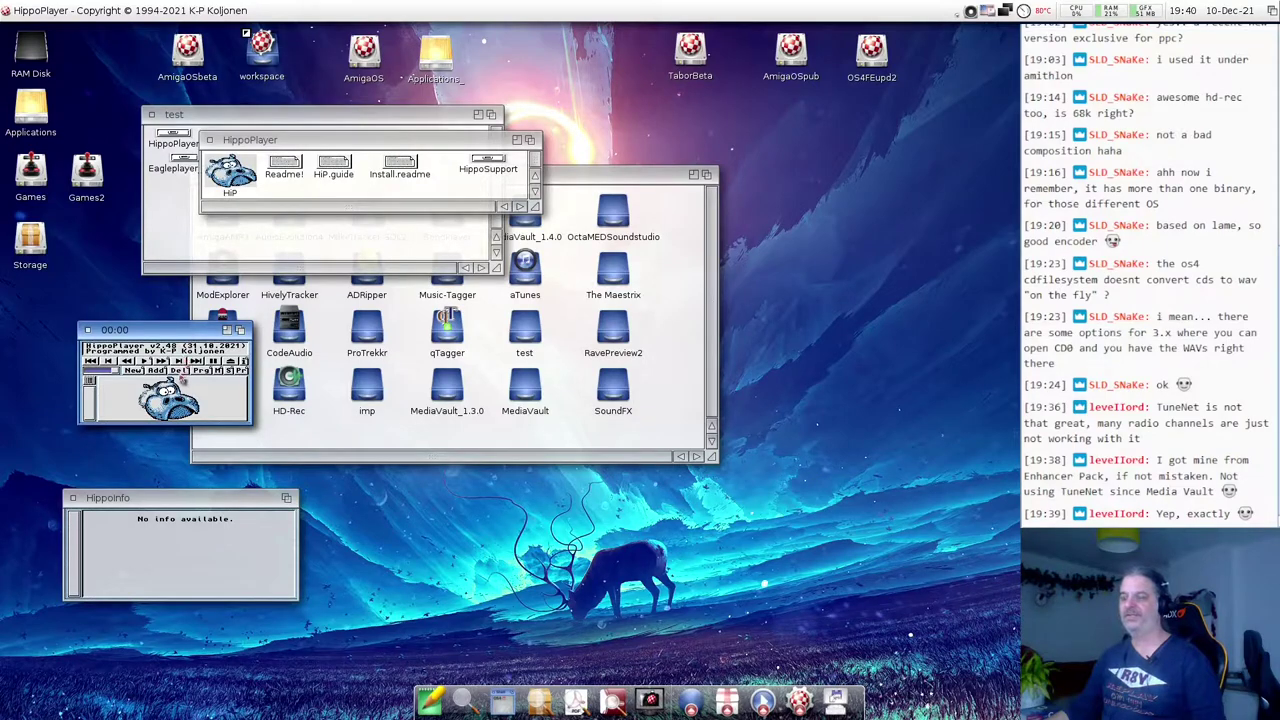
pyautogui.moveTo(160, 346); pyautogui.dragTo(160, 357)
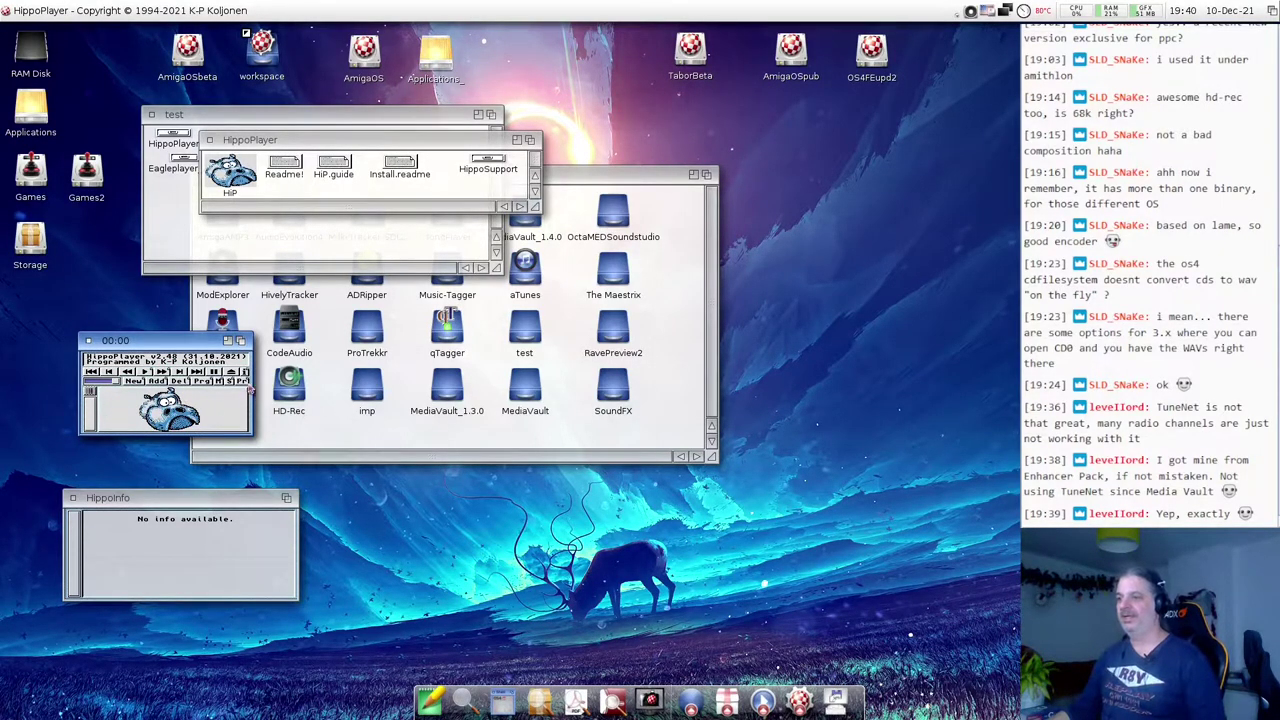
pyautogui.click(147, 371)
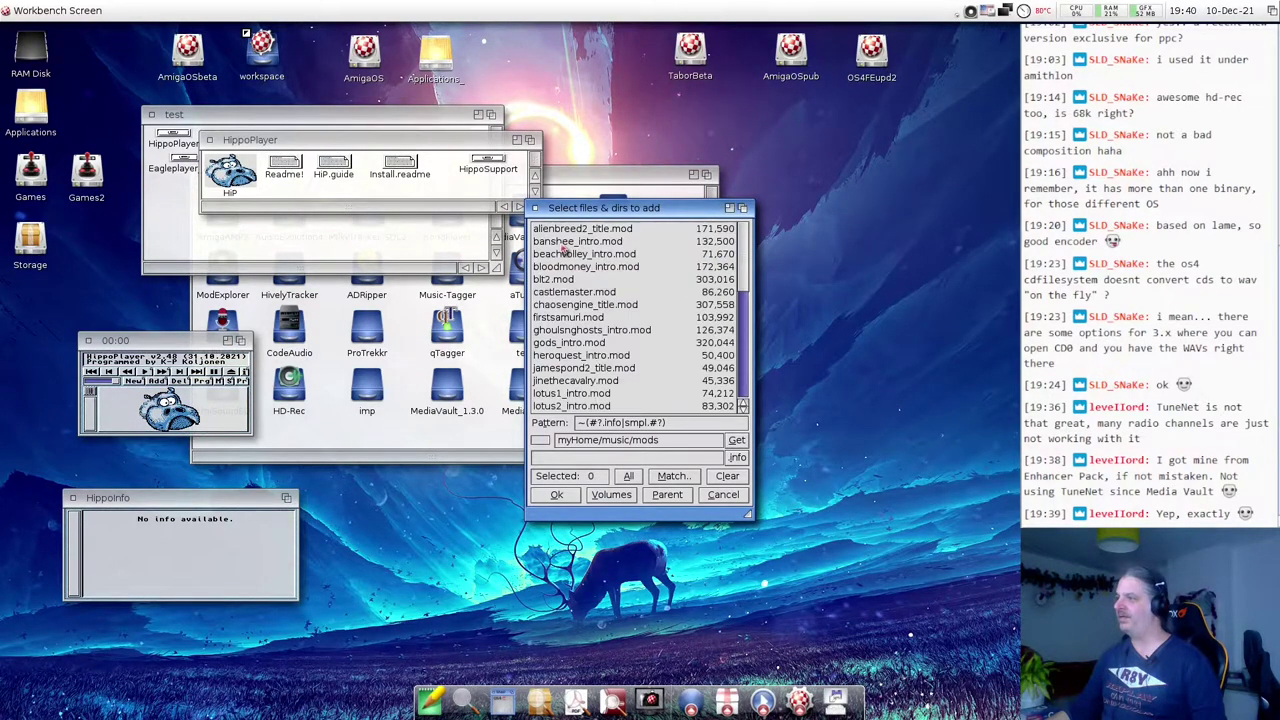
pyautogui.click(568, 243)
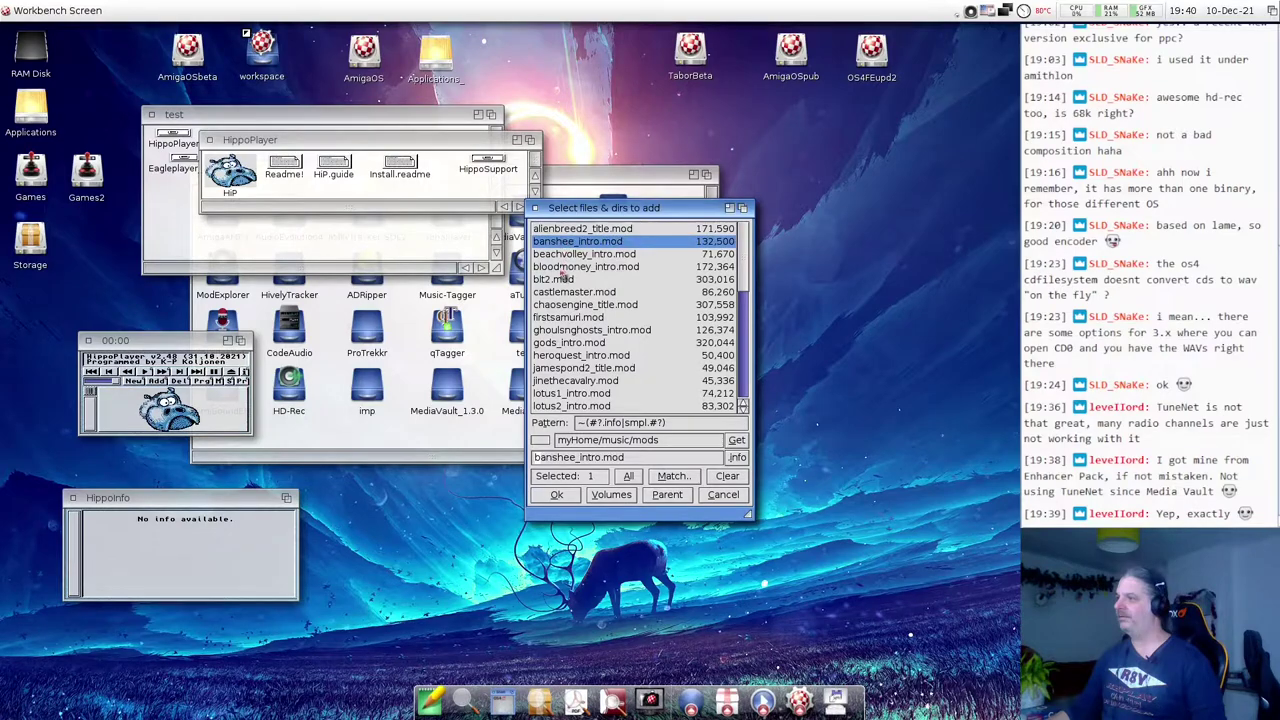
pyautogui.scroll(-3, 745, 349)
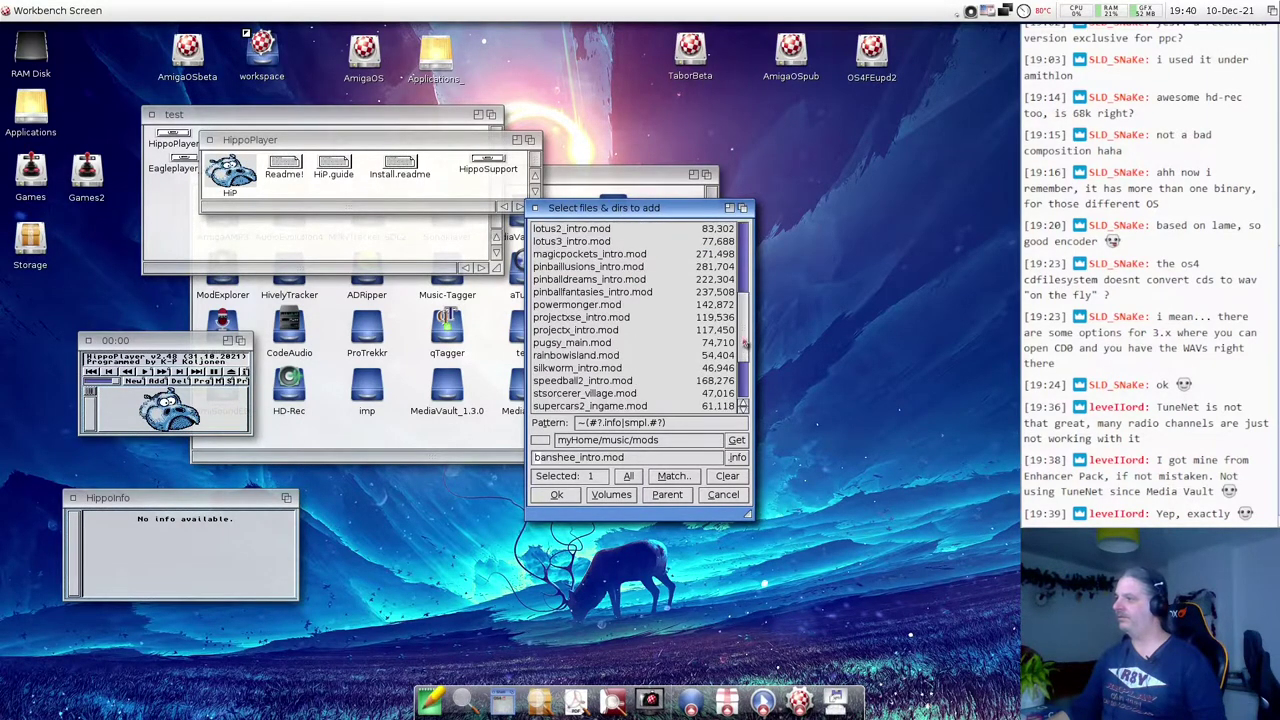
pyautogui.doubleClick(585, 304)
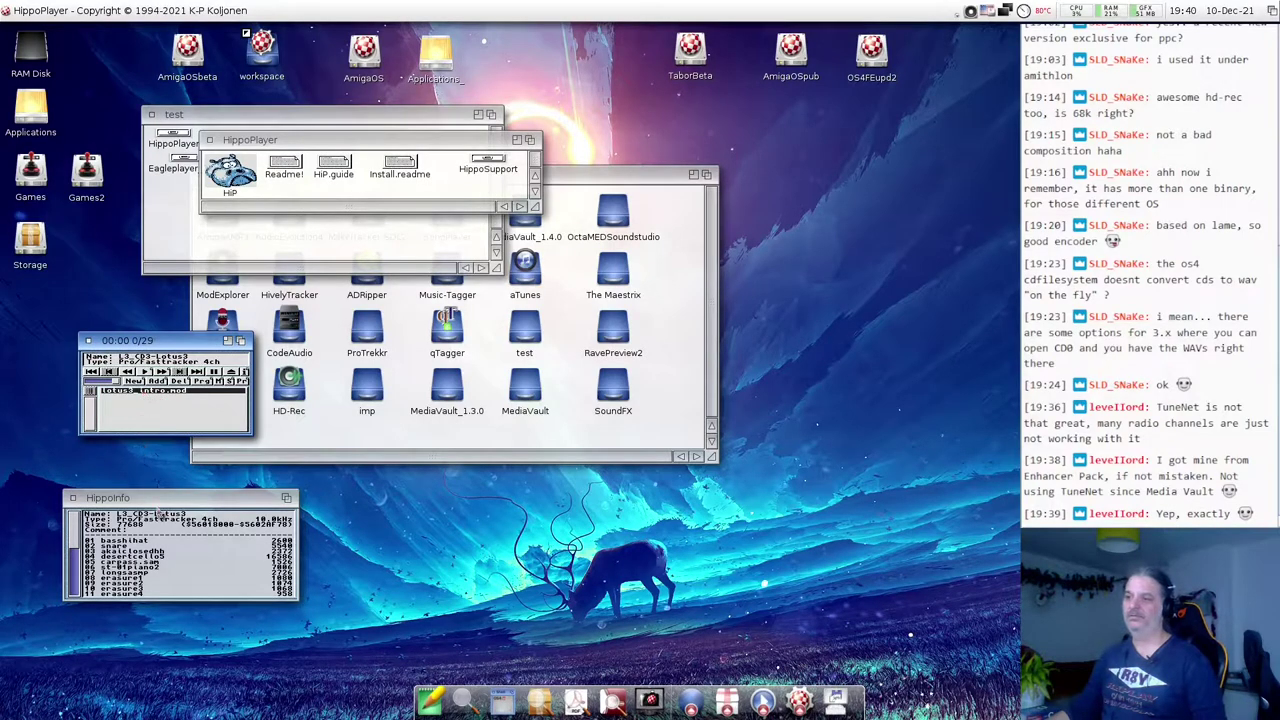
# - Place the HippoInfo window directly below the player window to show the playing module's details
pyautogui.moveTo(163, 510); pyautogui.dragTo(172, 464)
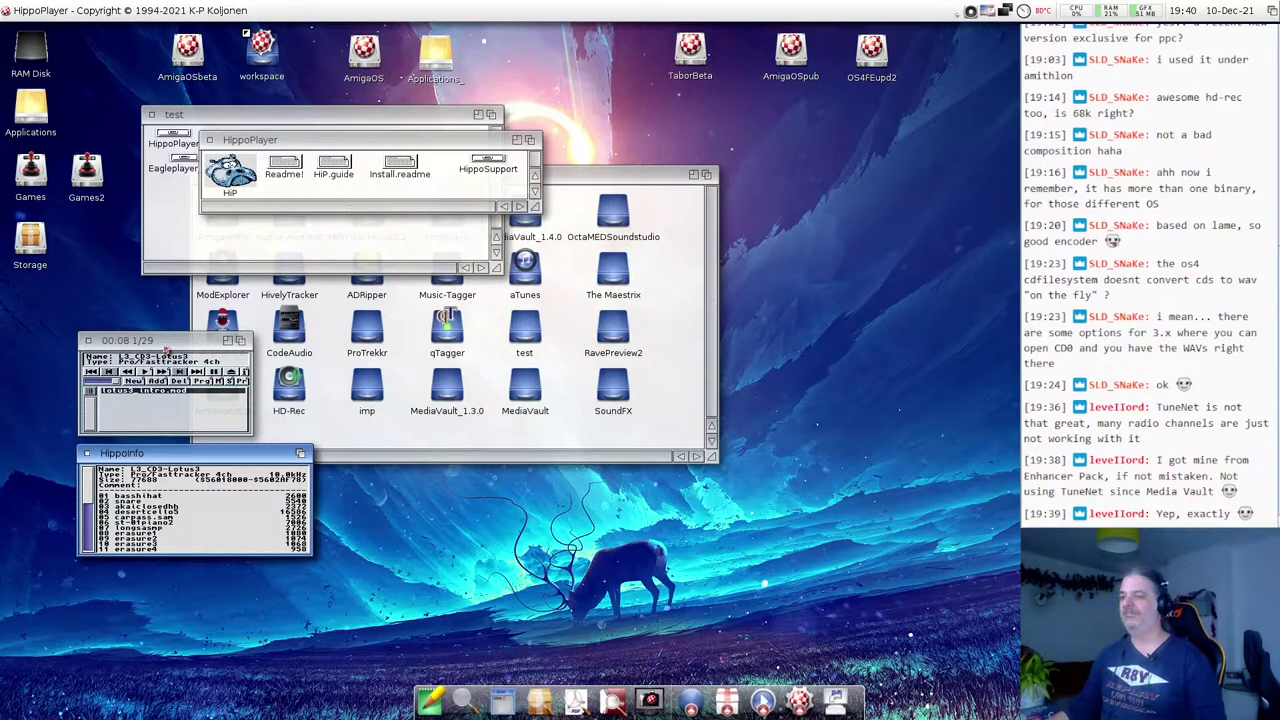
pyautogui.moveTo(164, 347); pyautogui.dragTo(166, 348)
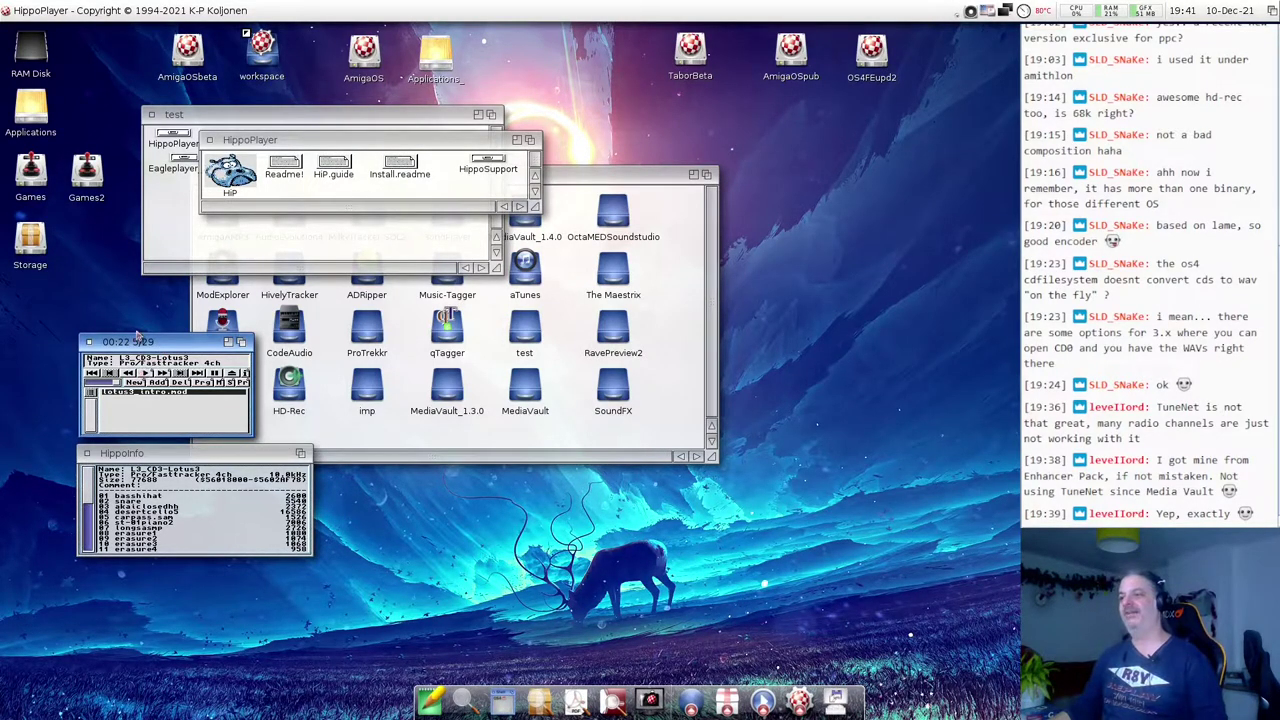
pyautogui.moveTo(137, 342); pyautogui.dragTo(134, 342)
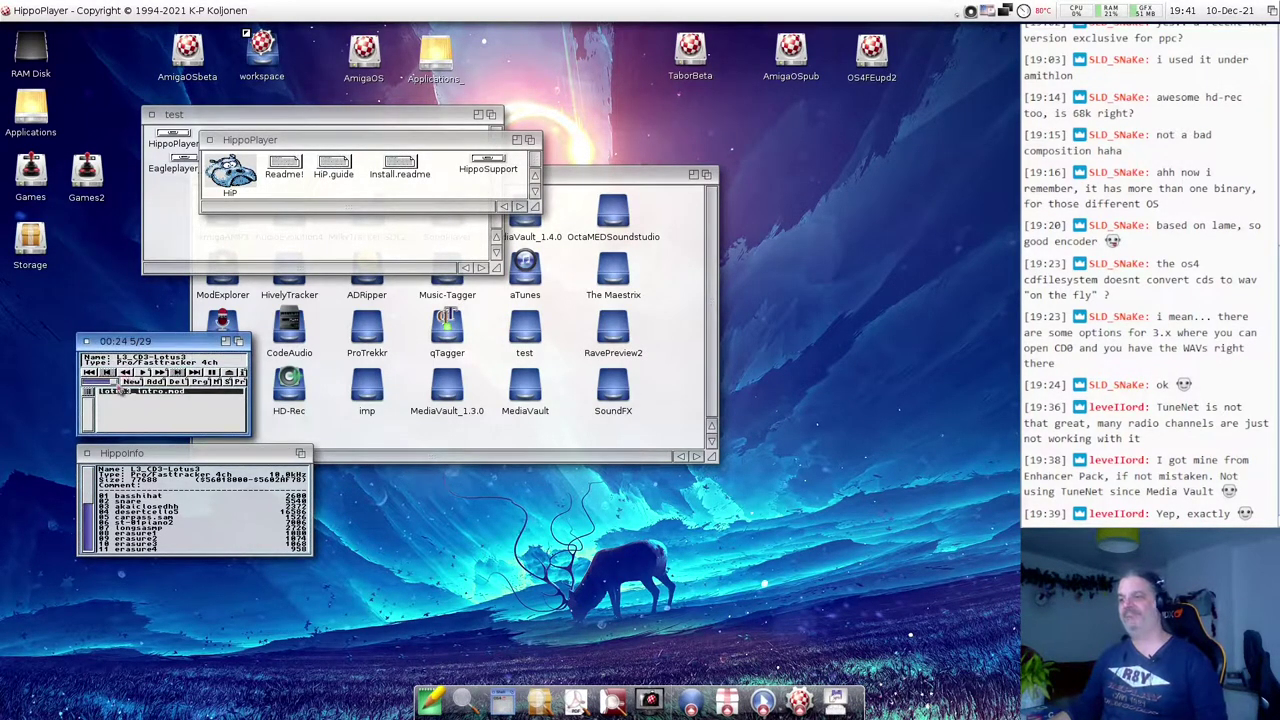
# - Close HippoPlayer and its drawer, and kill the crashed HippoPlayer task
pyautogui.click(87, 342)
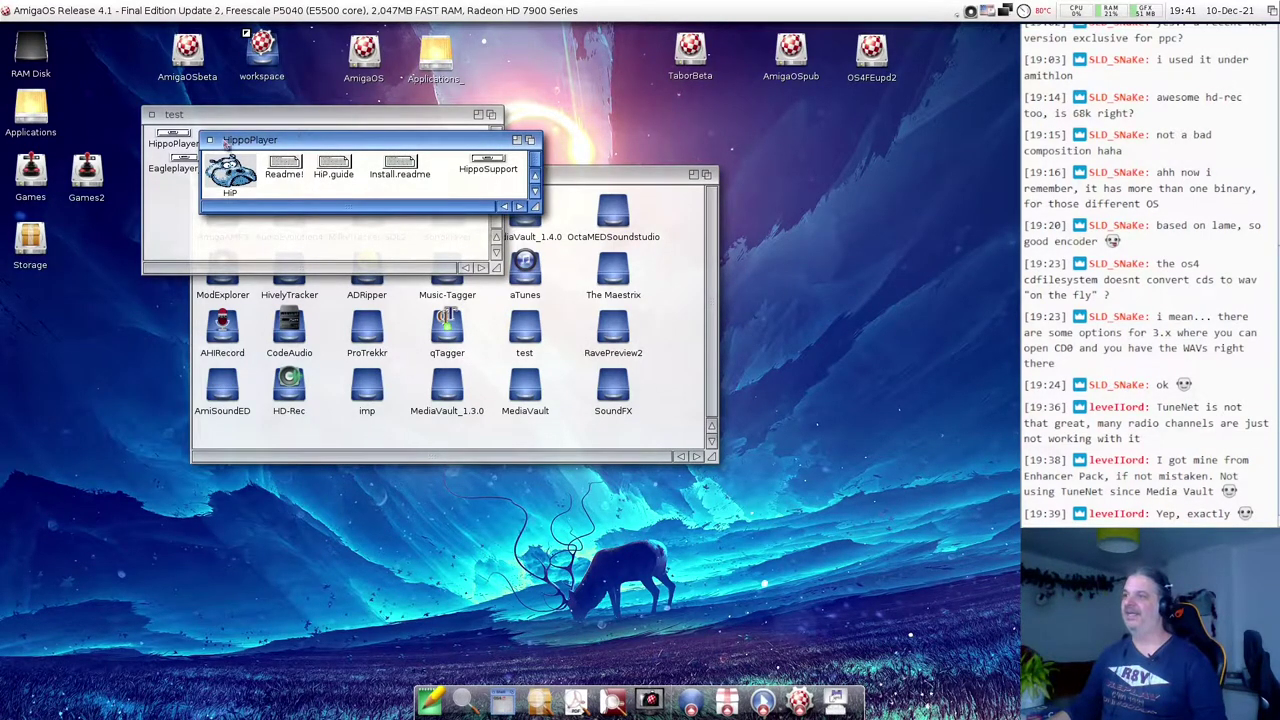
pyautogui.click(210, 140)
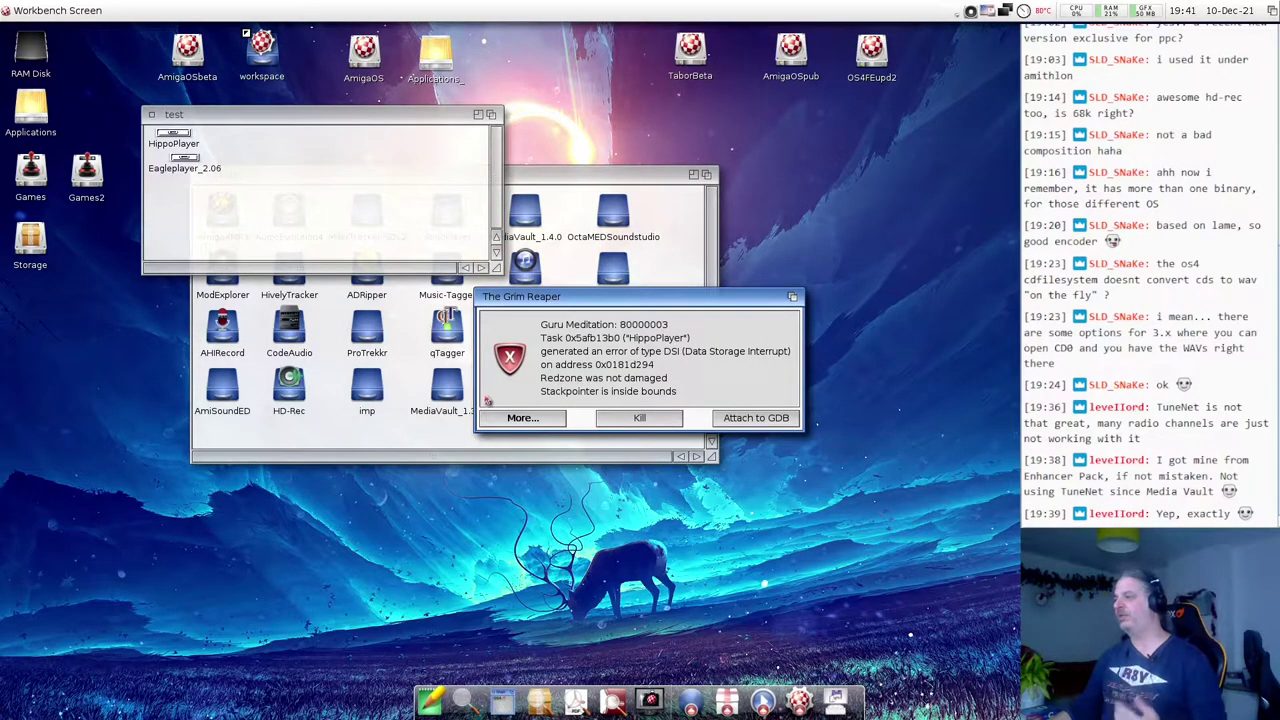
pyautogui.click(612, 423)
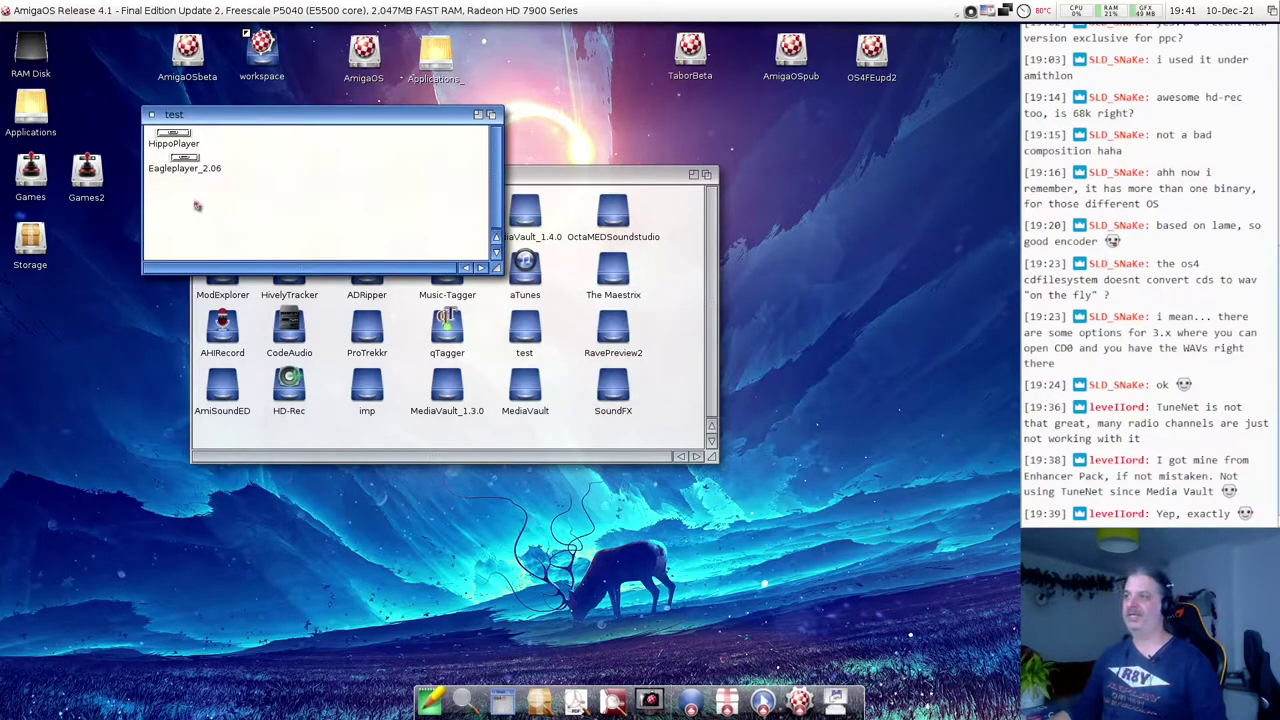
# - Try to launch Eagleplayer from the Eagleplayer_2.06 drawer, killing its crashed task and launching it again
pyautogui.doubleClick(185, 160)
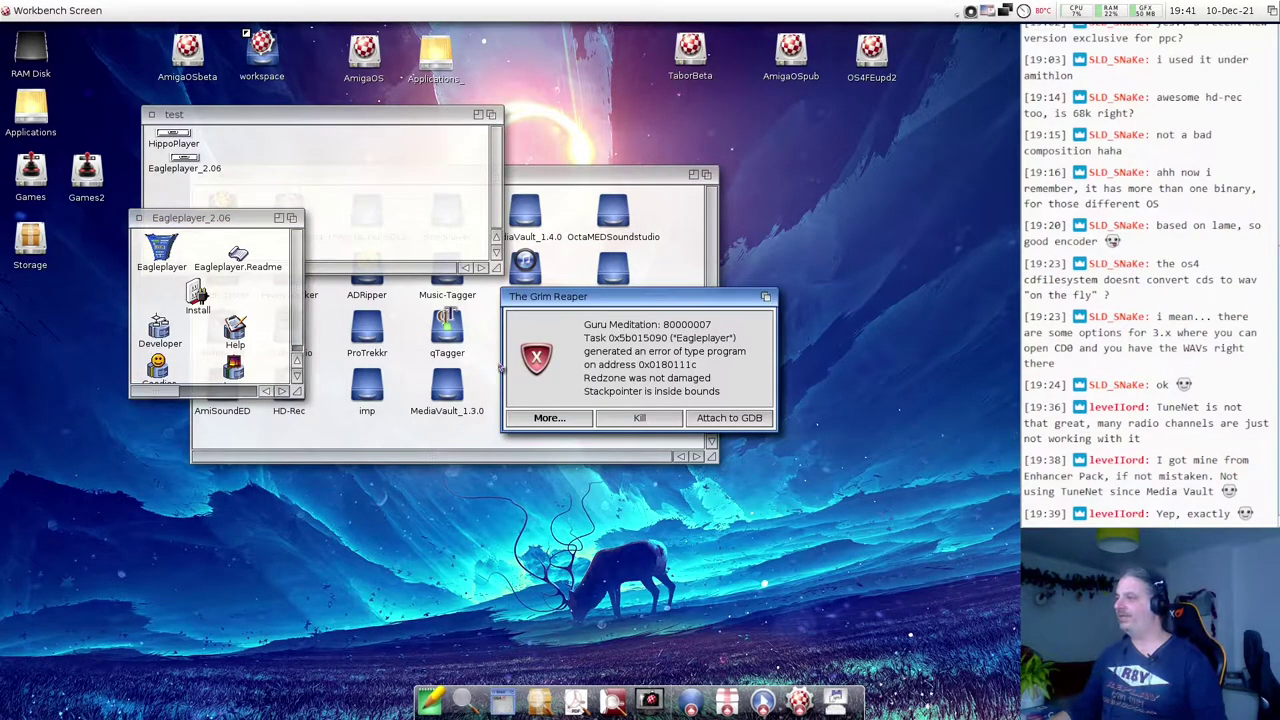
pyautogui.click(523, 421)
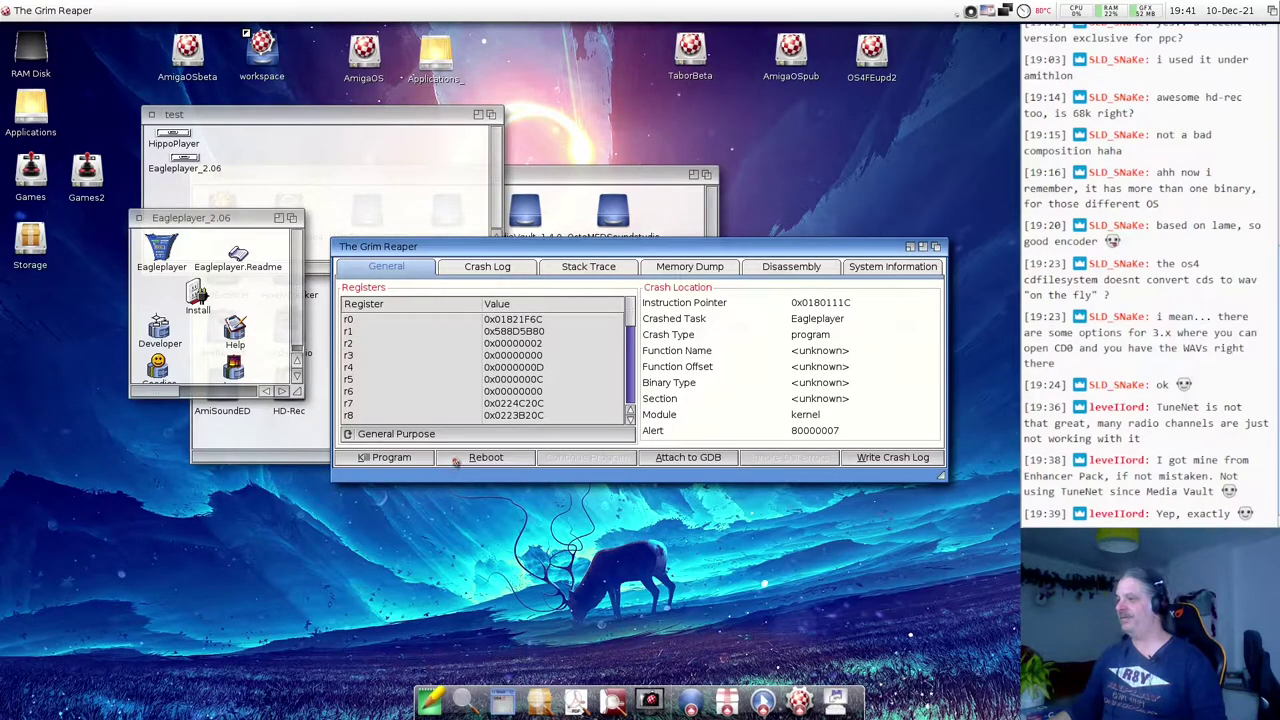
pyautogui.click(384, 458)
pyautogui.doubleClick(172, 256)
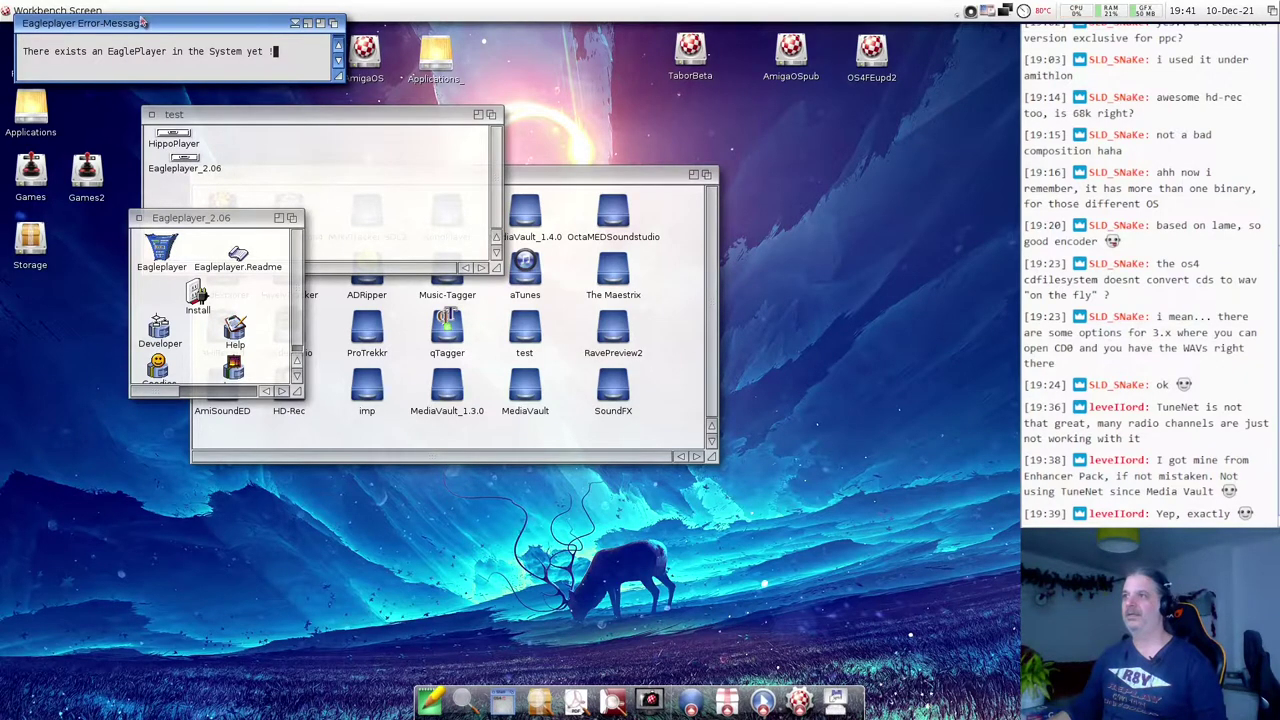
# - Move the Eagleplayer error window aside, reset the computer and boot AmigaOS 4.1 Final Edition from volume SDH0
pyautogui.moveTo(146, 18); pyautogui.dragTo(157, 28)
pyautogui.click(30, 6)
pyautogui.moveTo(30, 6); pyautogui.dragTo(34, 143)
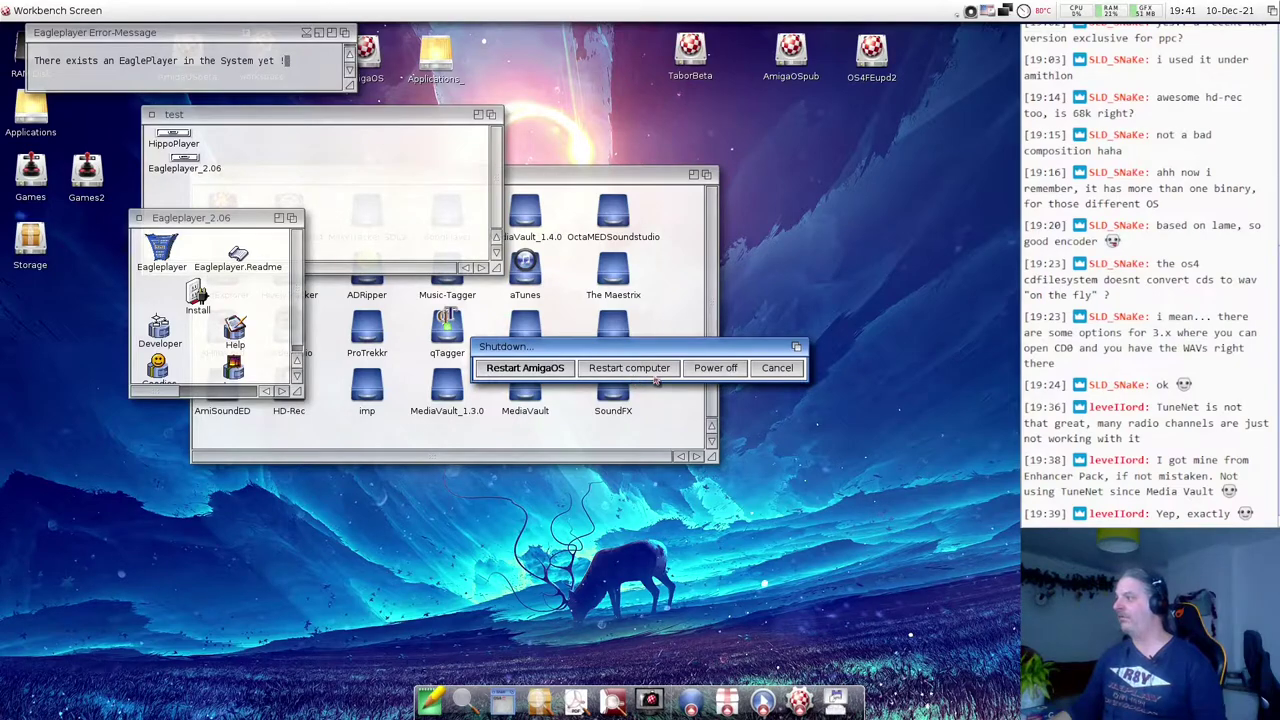
pyautogui.click(700, 374)
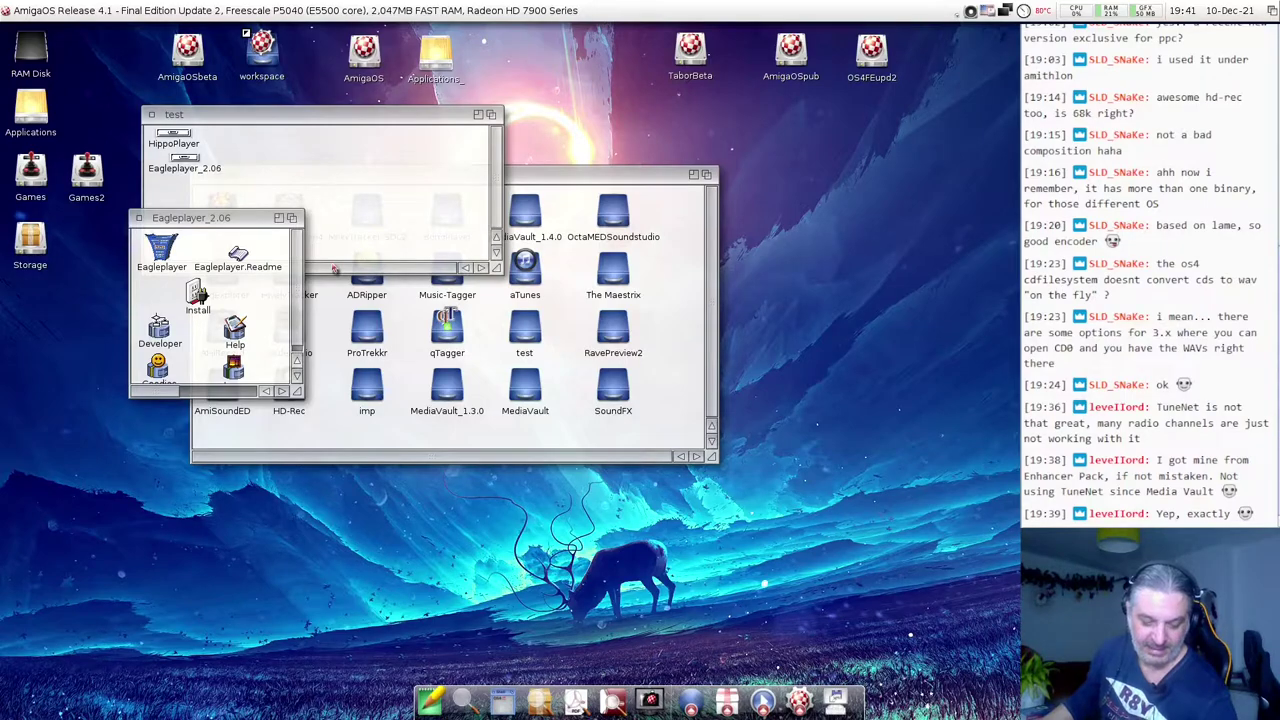
pyautogui.press('ctrl+super+super')
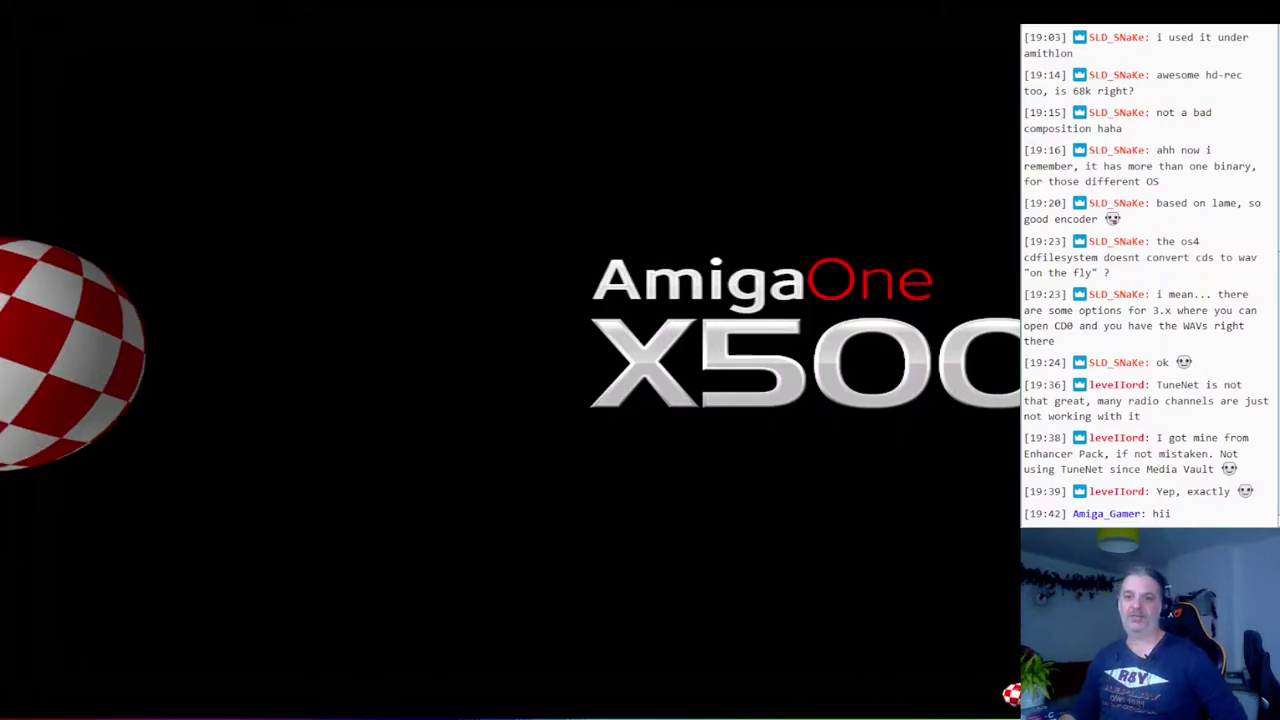
pyautogui.press('Return')
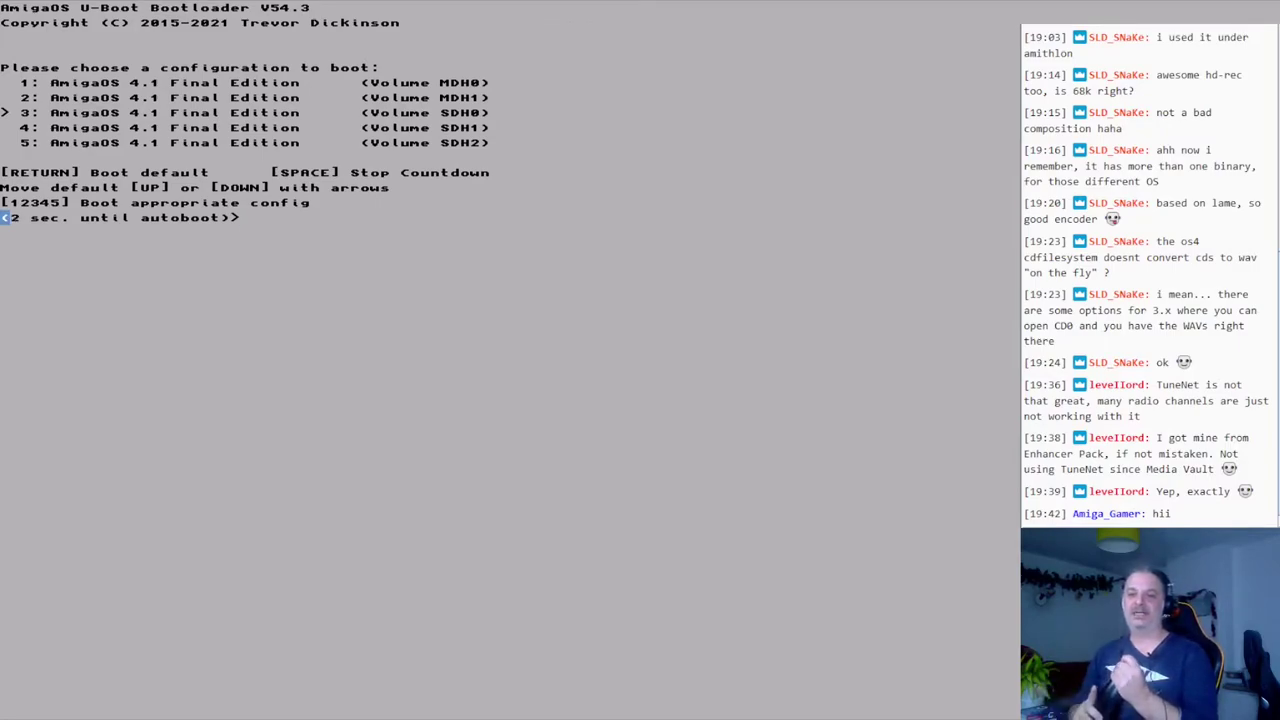
pyautogui.press('Return')
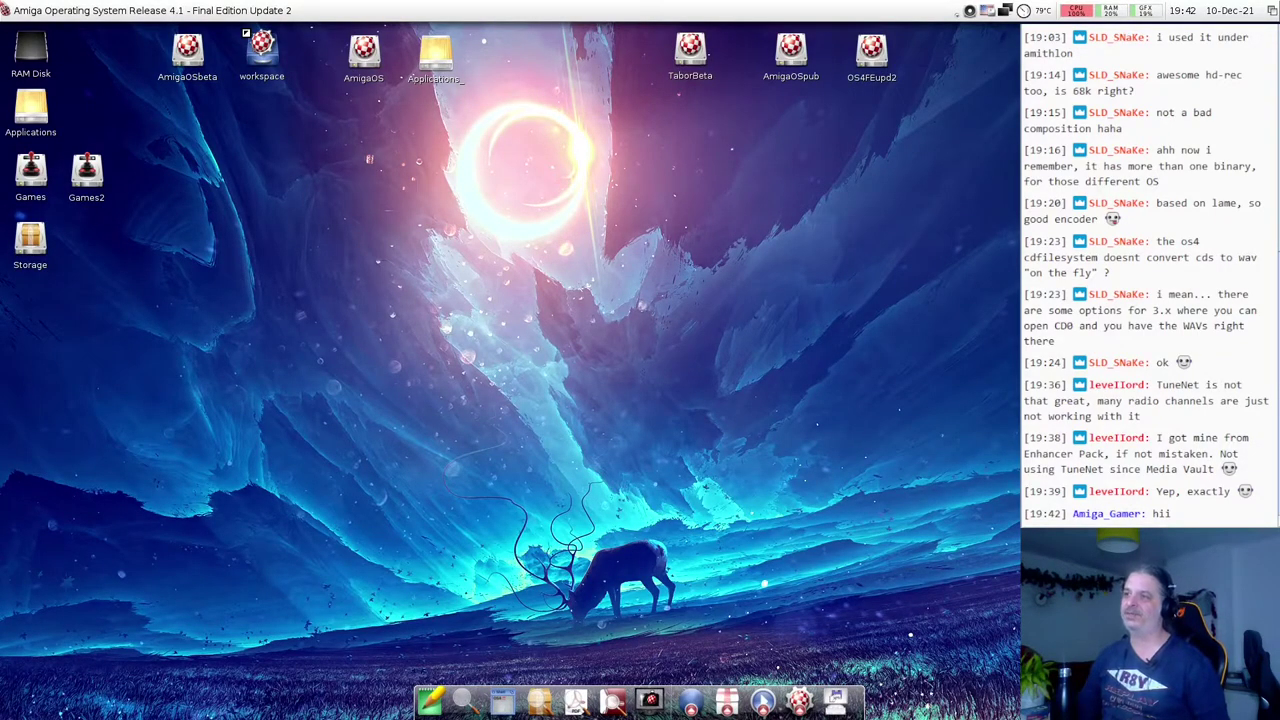
# - Open the test drawer inside the Music drawer of the Applications volume and move its window clear of the desktop icons
pyautogui.doubleClick(35, 120)
pyautogui.click(241, 169)
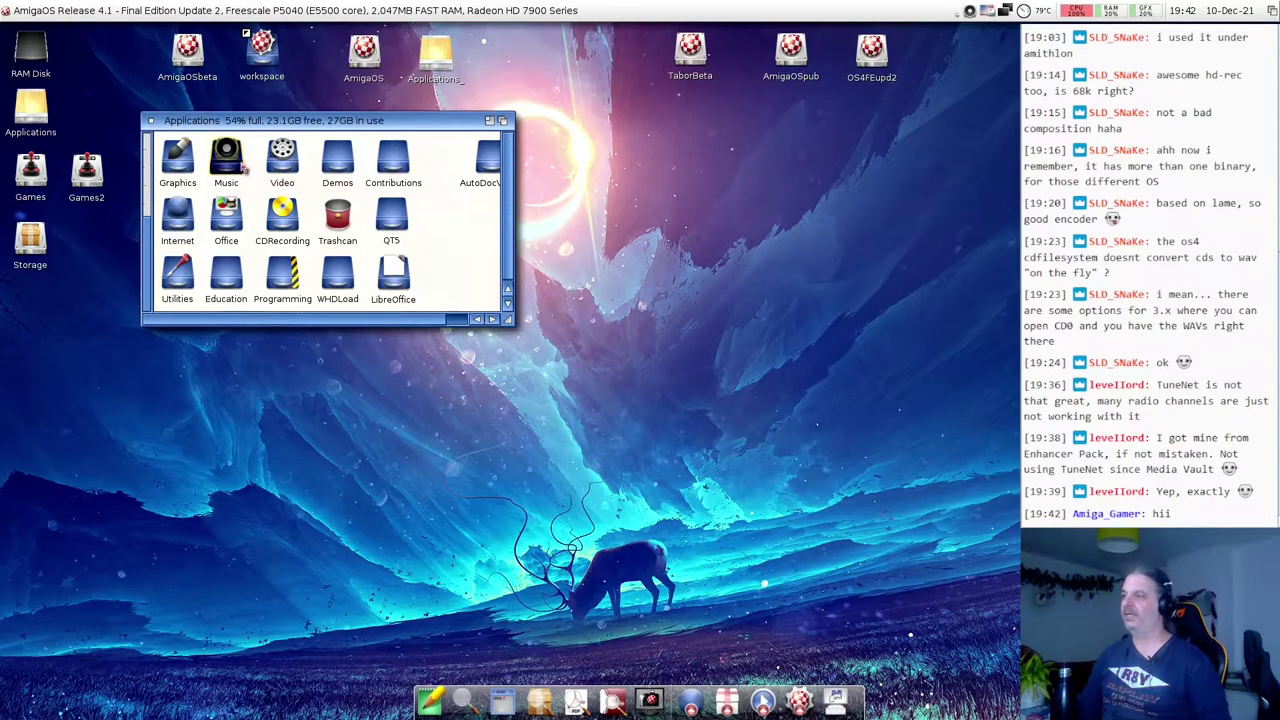
pyautogui.doubleClick(241, 169)
pyautogui.doubleClick(524, 326)
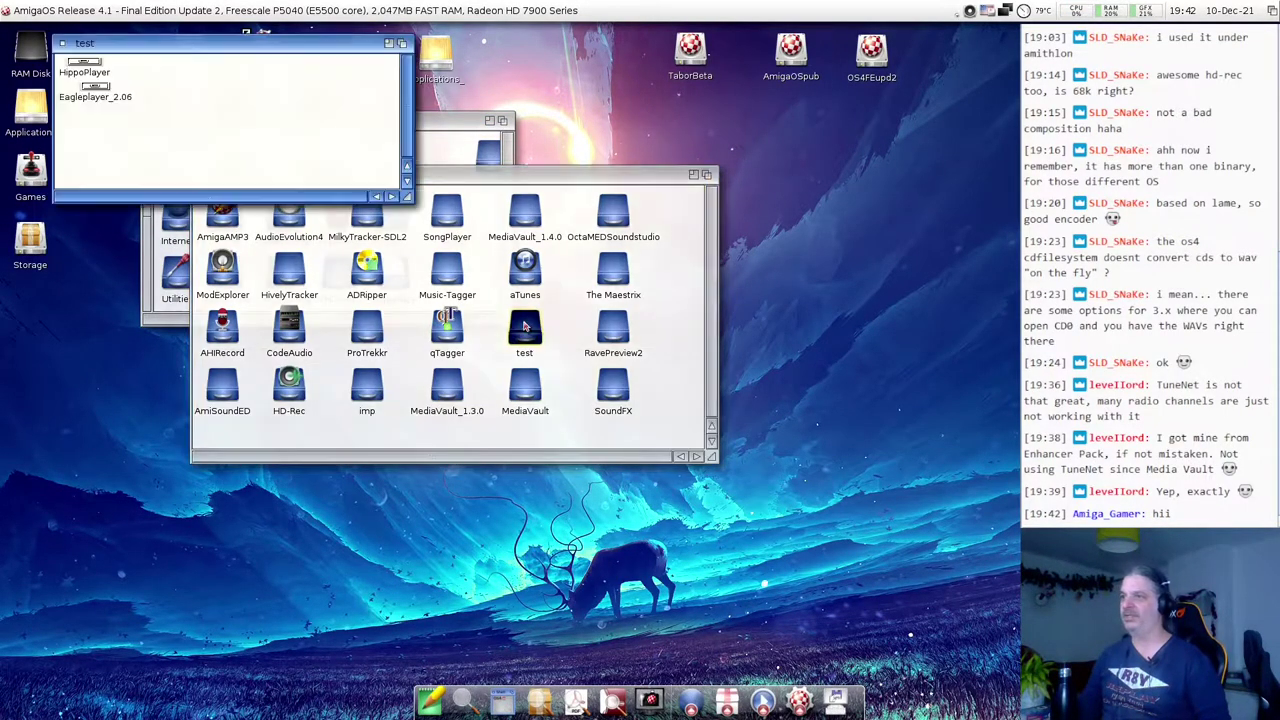
pyautogui.moveTo(209, 46); pyautogui.dragTo(272, 95)
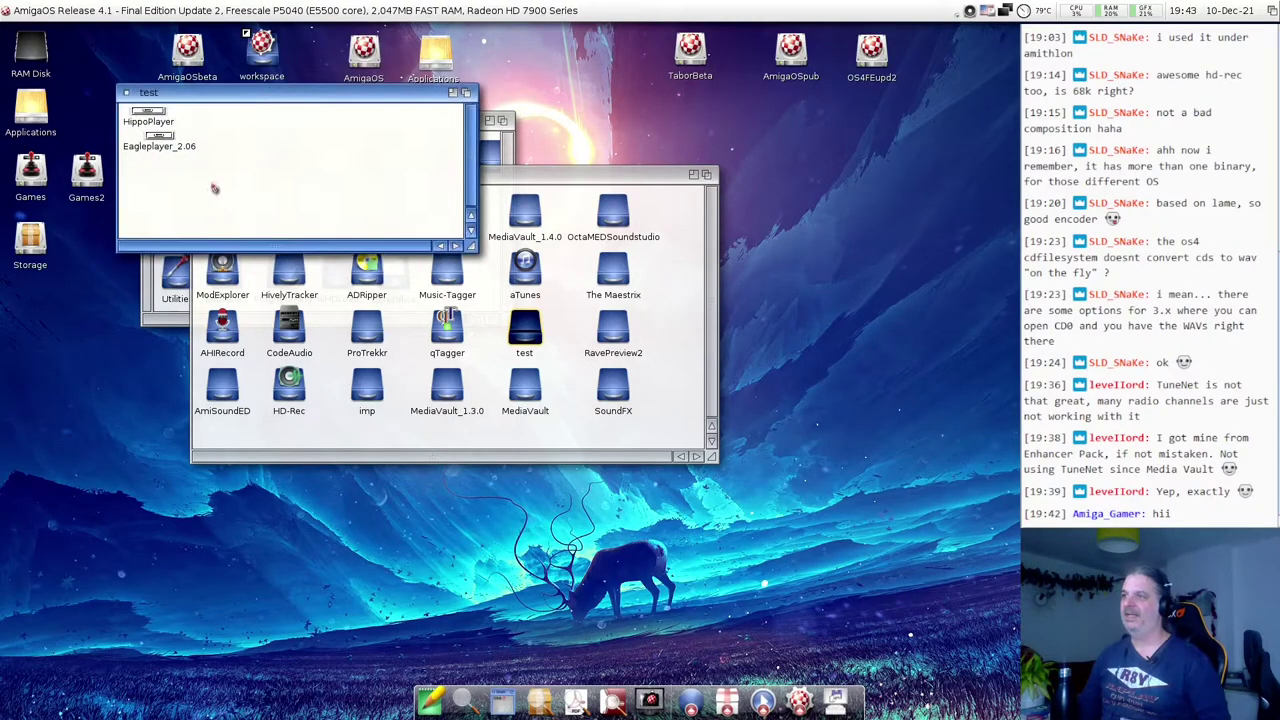
pyautogui.click(195, 178)
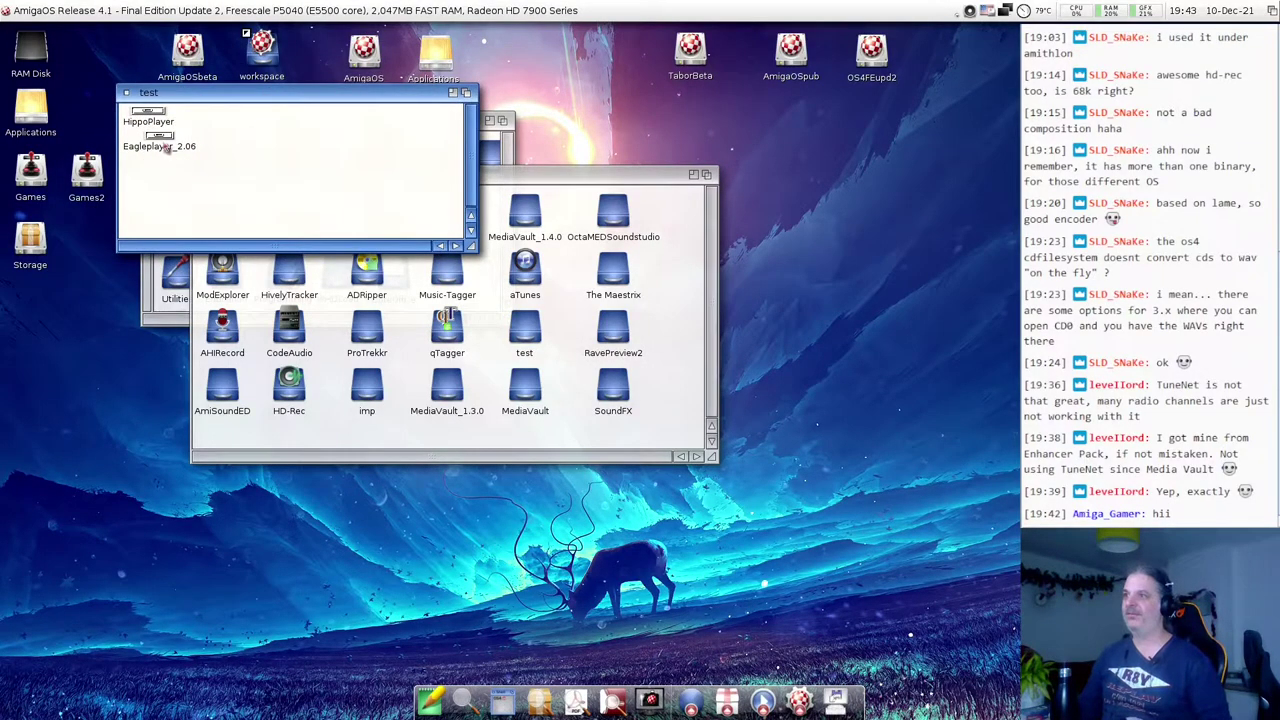
# - Launch Eagleplayer from the enlarged Eagleplayer_2.06 drawer, continue past the config error and move the player window over the drawer
pyautogui.doubleClick(162, 142)
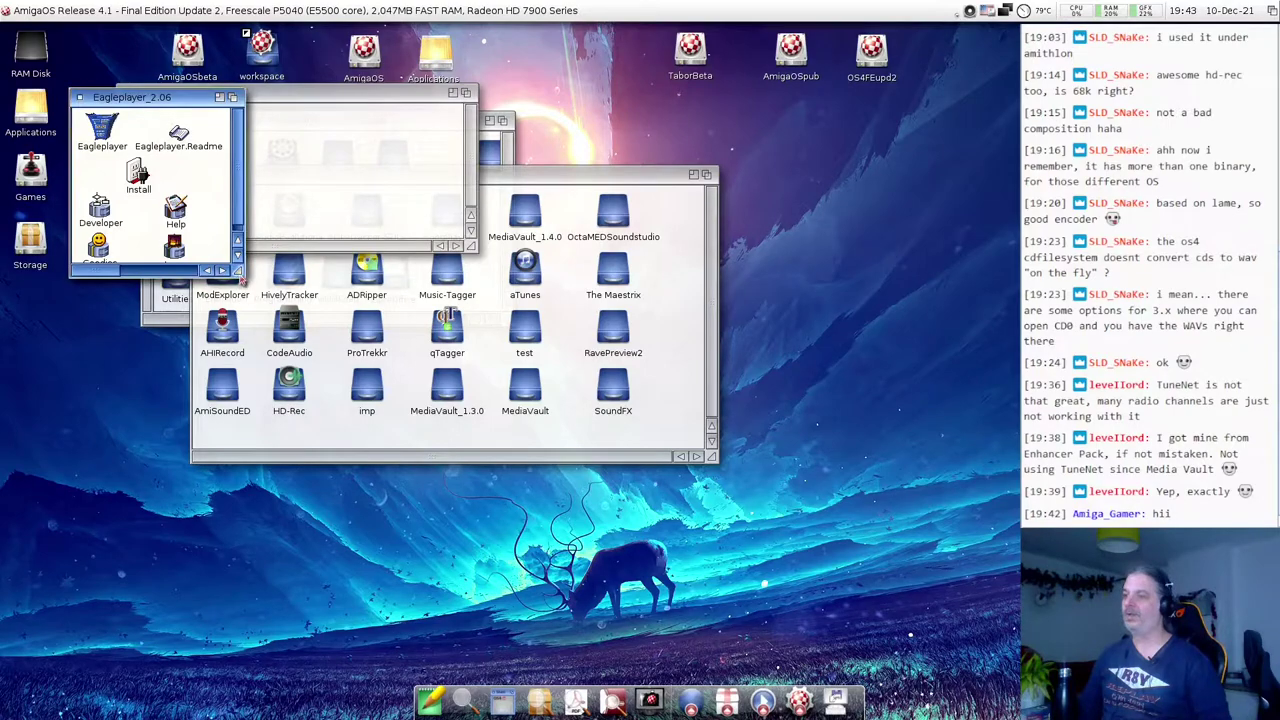
pyautogui.moveTo(240, 278); pyautogui.dragTo(317, 360)
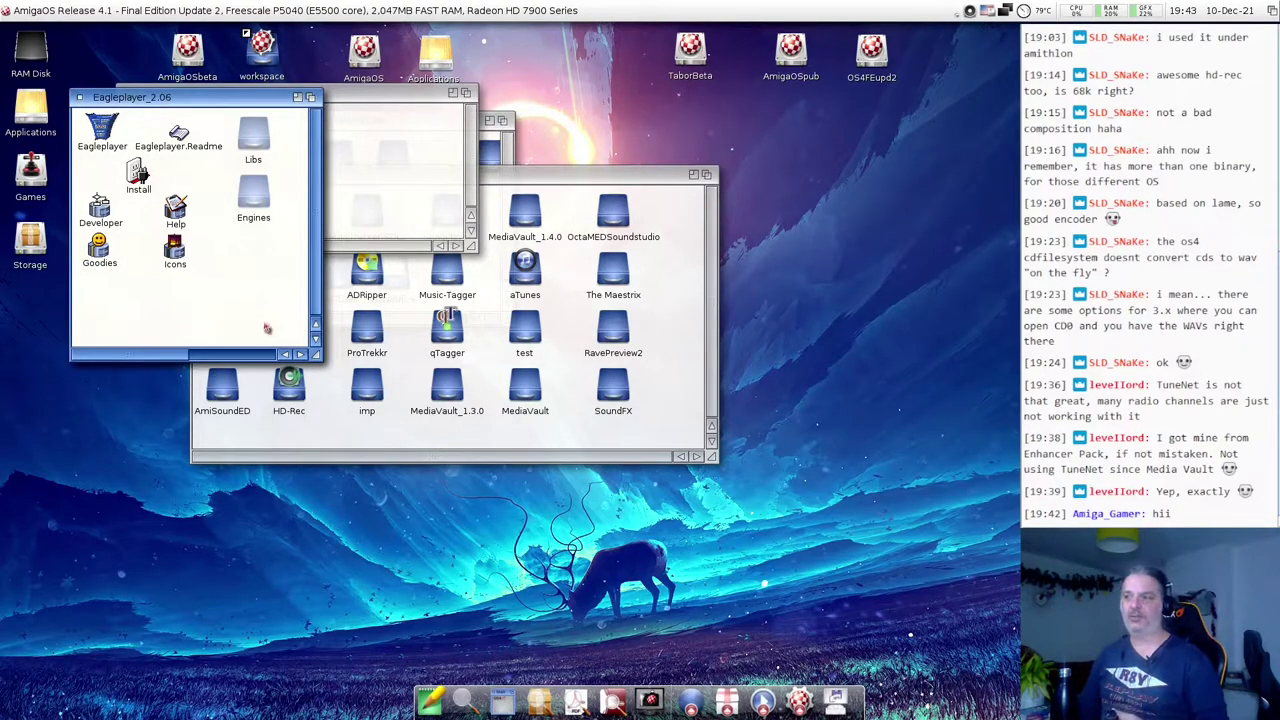
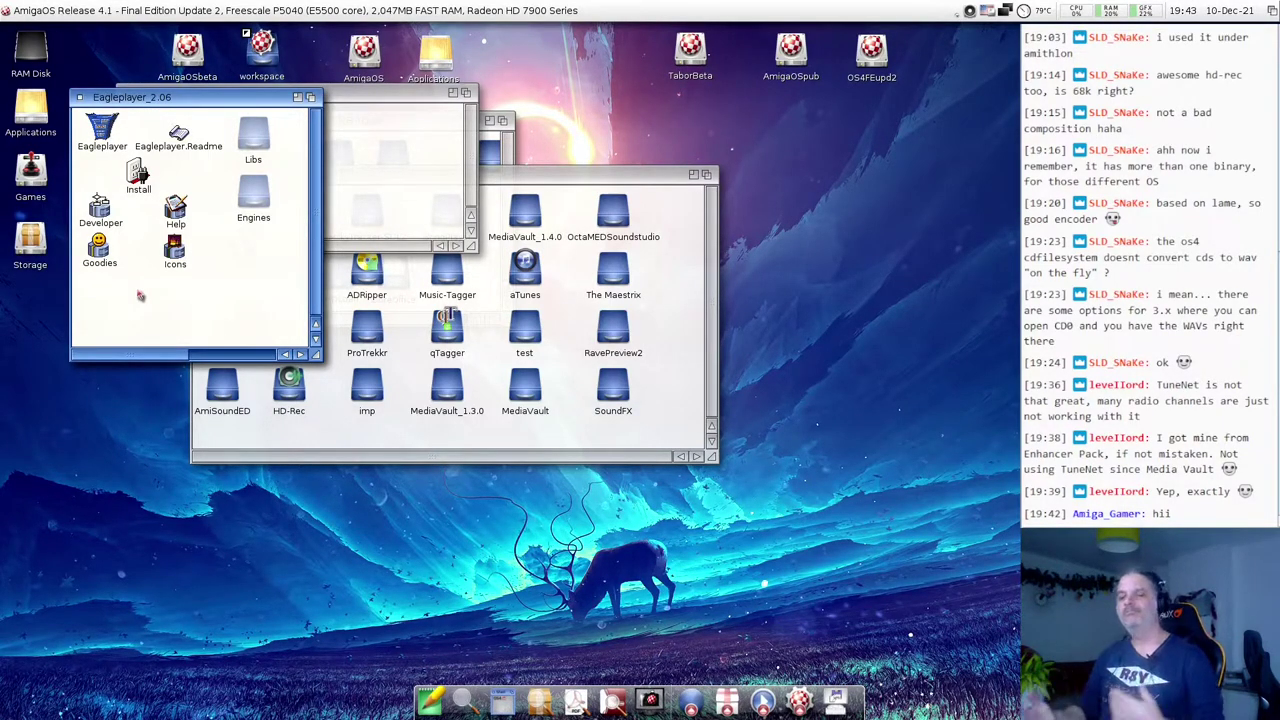
pyautogui.doubleClick(101, 128)
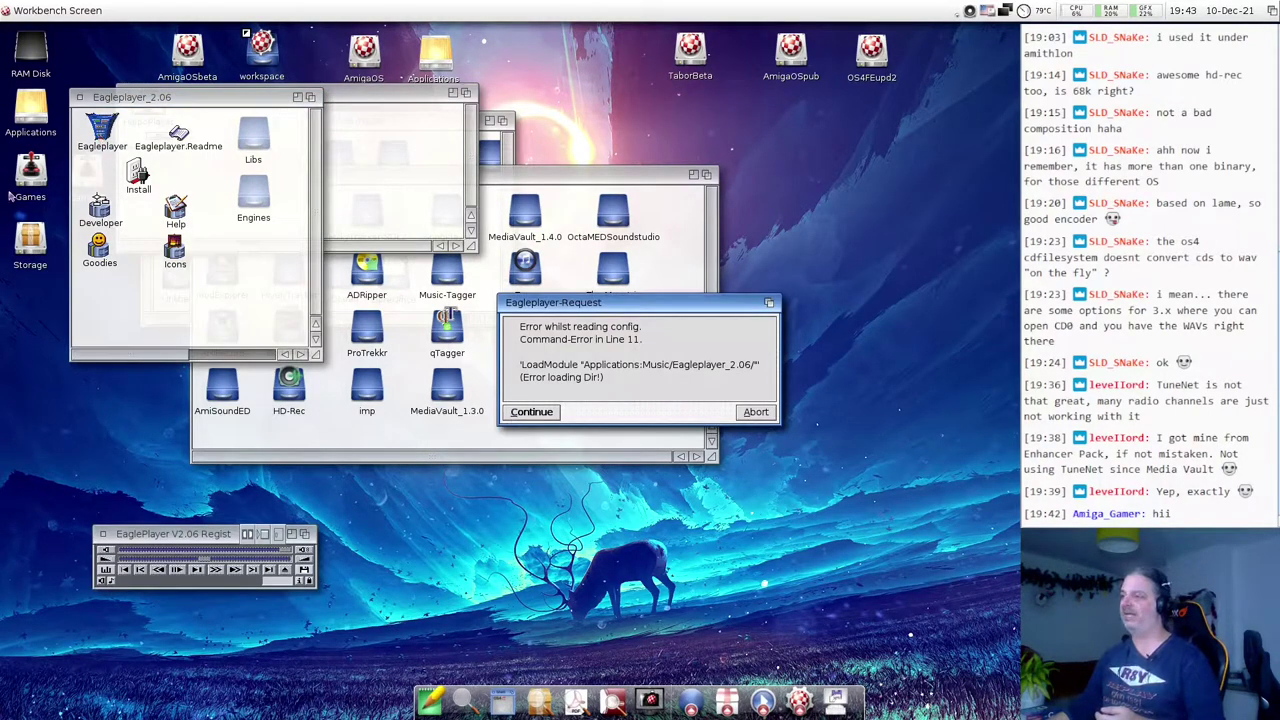
pyautogui.click(514, 416)
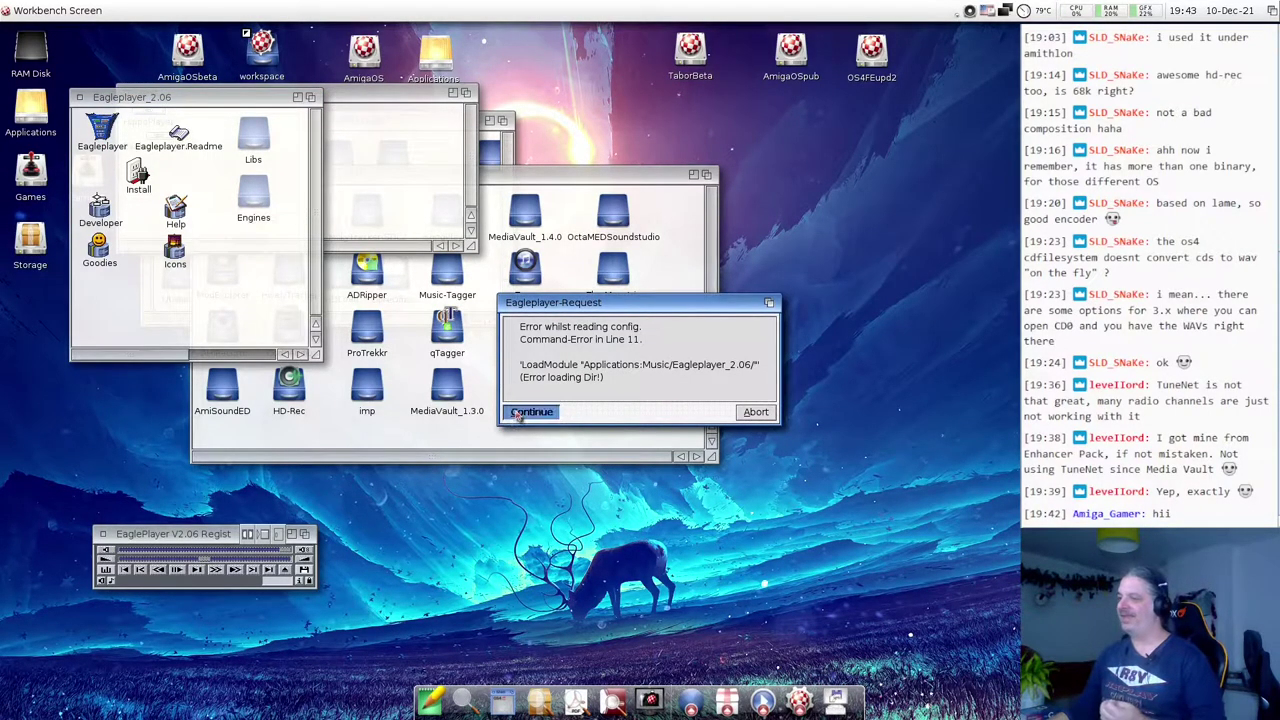
pyautogui.moveTo(175, 535); pyautogui.dragTo(203, 191)
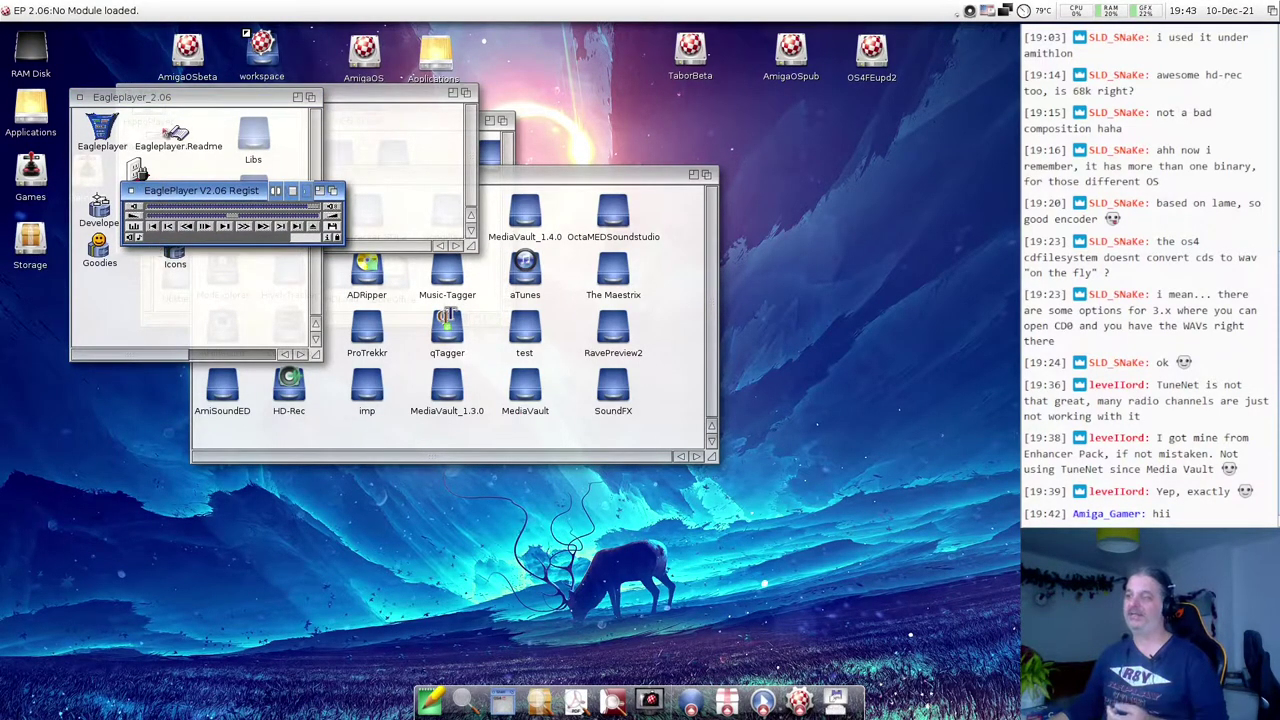
# - Switch Eagleplayer's interface to the EMPYGui24 engine and move the EMPY player over the opened drawer windows
pyautogui.rightClick(170, 195)
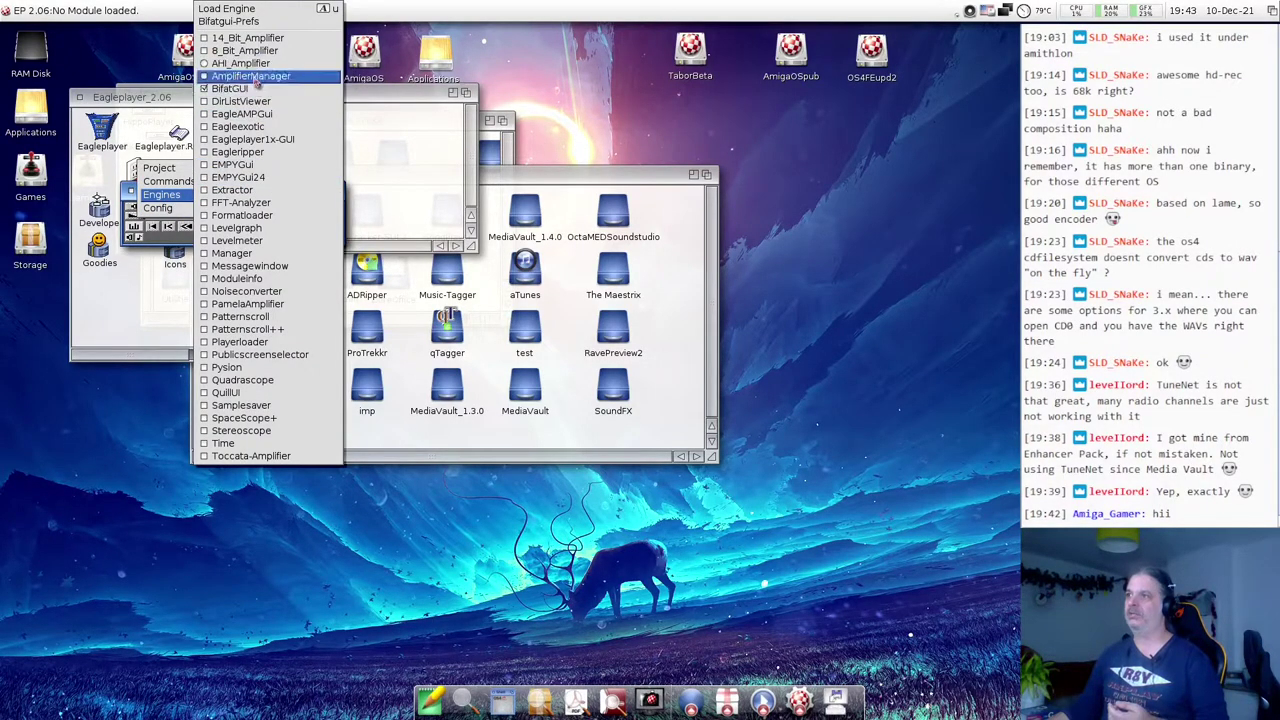
pyautogui.click(250, 178)
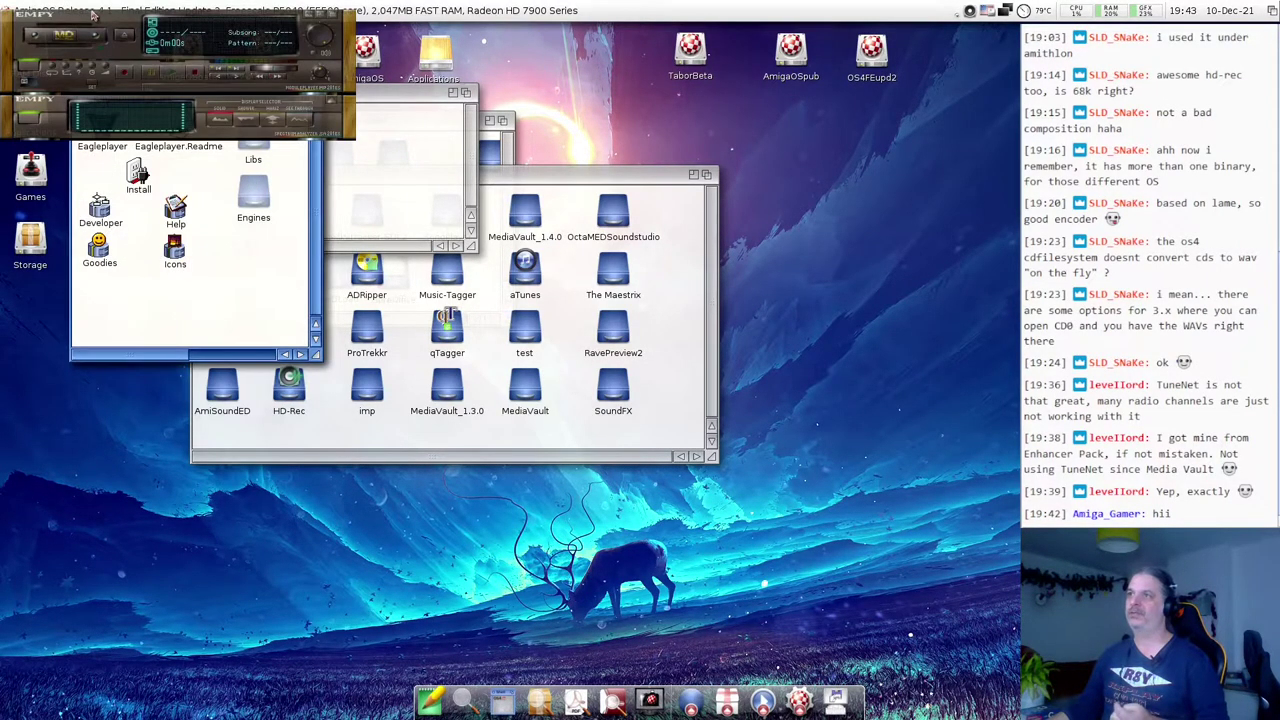
pyautogui.moveTo(7, 75); pyautogui.dragTo(135, 227)
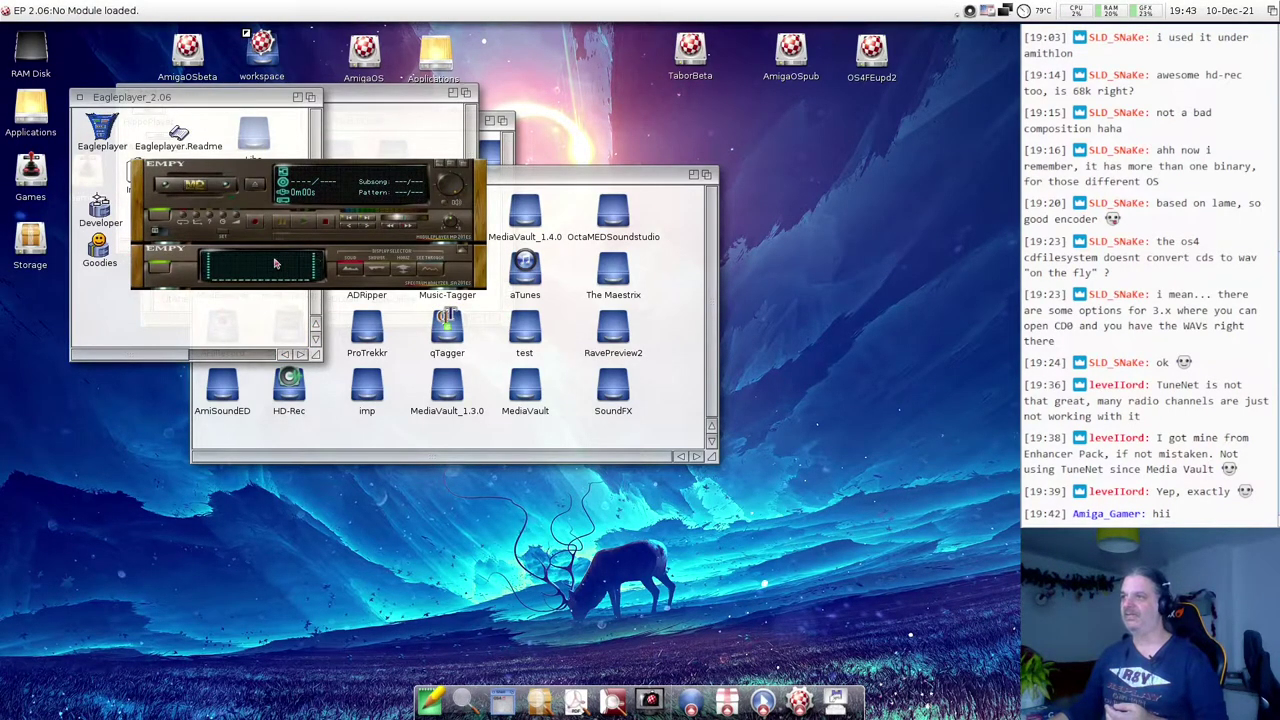
pyautogui.rightClick(219, 179)
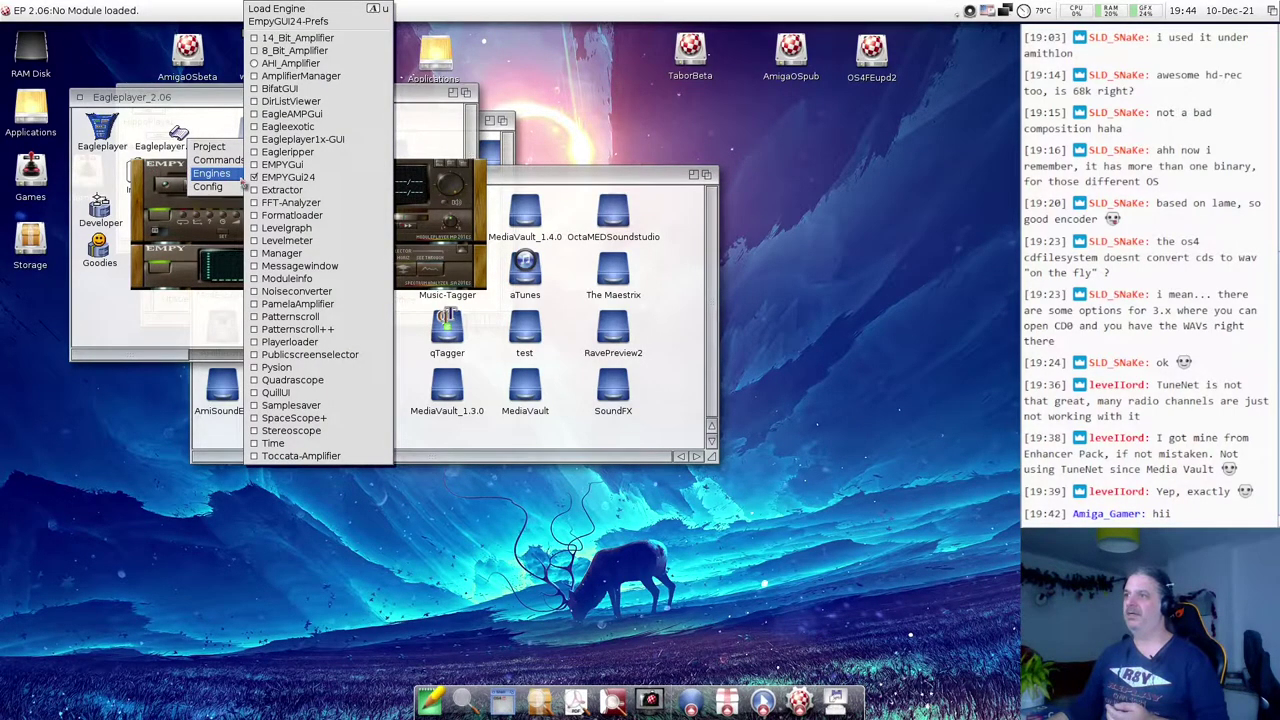
# - Load and play lotus3_intro.mod from AmigaOSbeta:myHome/music/mods, and lower the system mixer volume to 85%
pyautogui.click(148, 179)
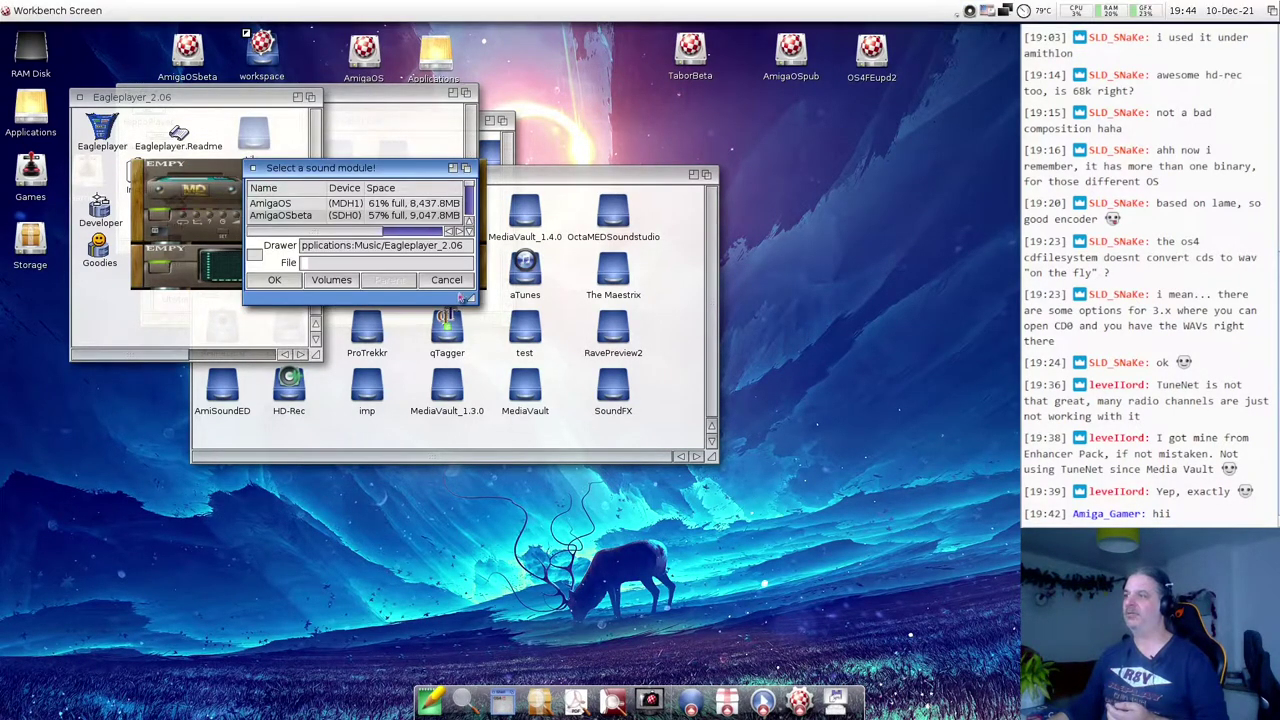
pyautogui.moveTo(470, 298); pyautogui.dragTo(507, 517)
pyautogui.click(288, 221)
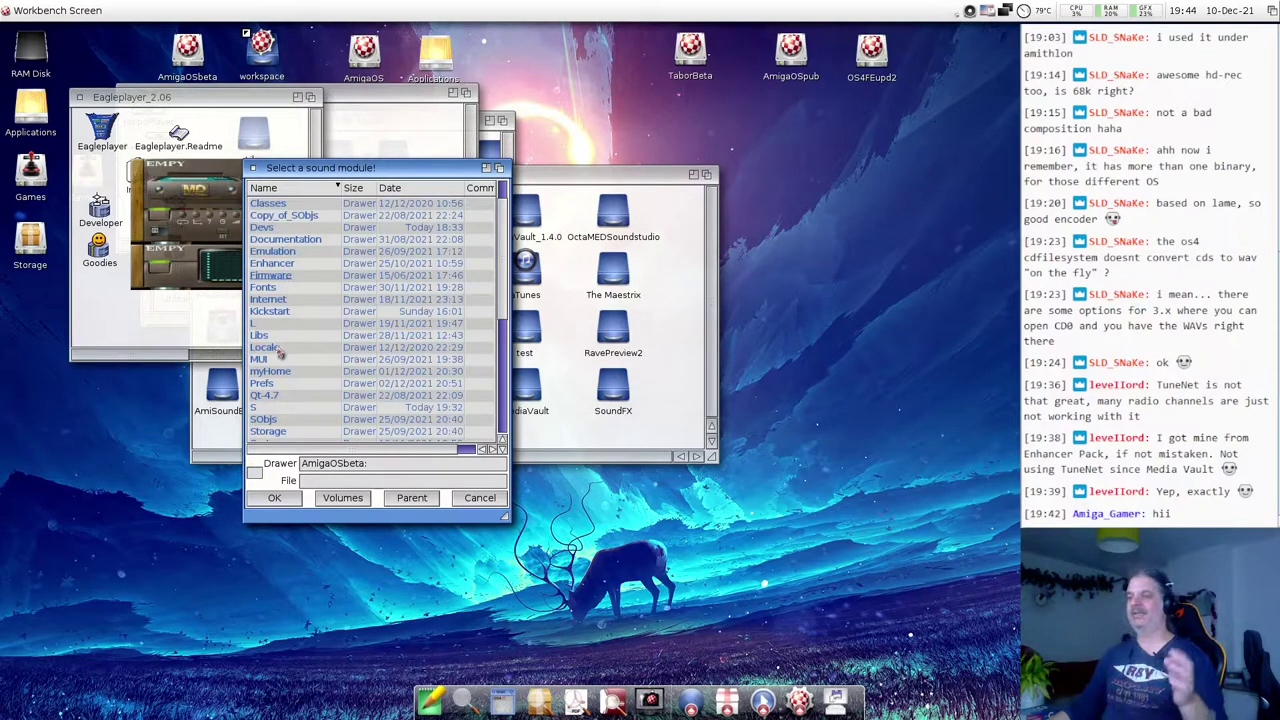
pyautogui.click(274, 373)
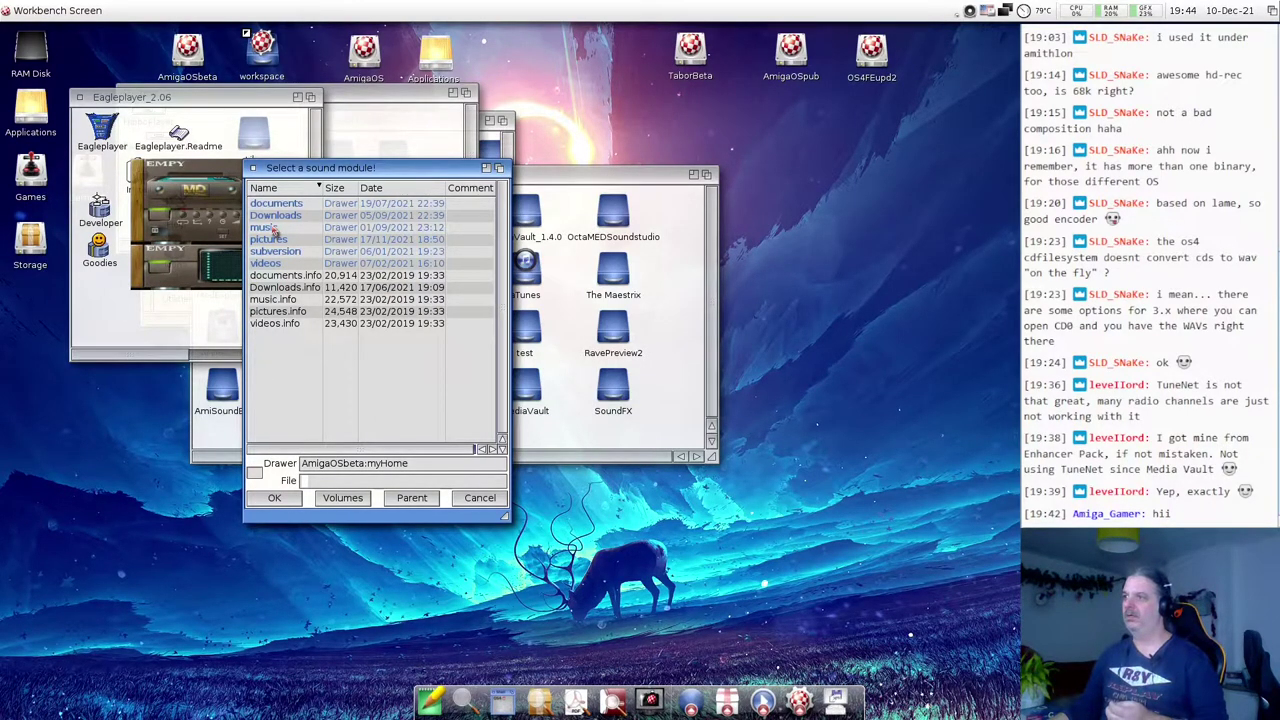
pyautogui.click(273, 229)
pyautogui.click(277, 222)
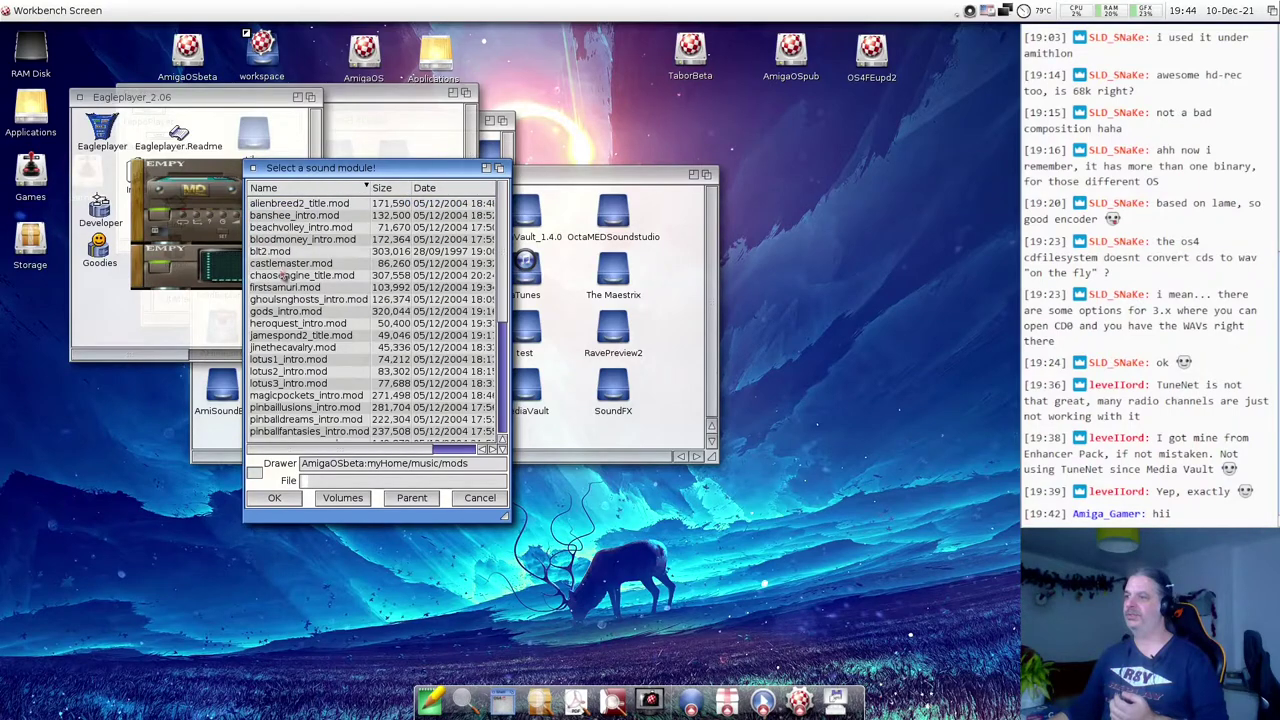
pyautogui.doubleClick(305, 384)
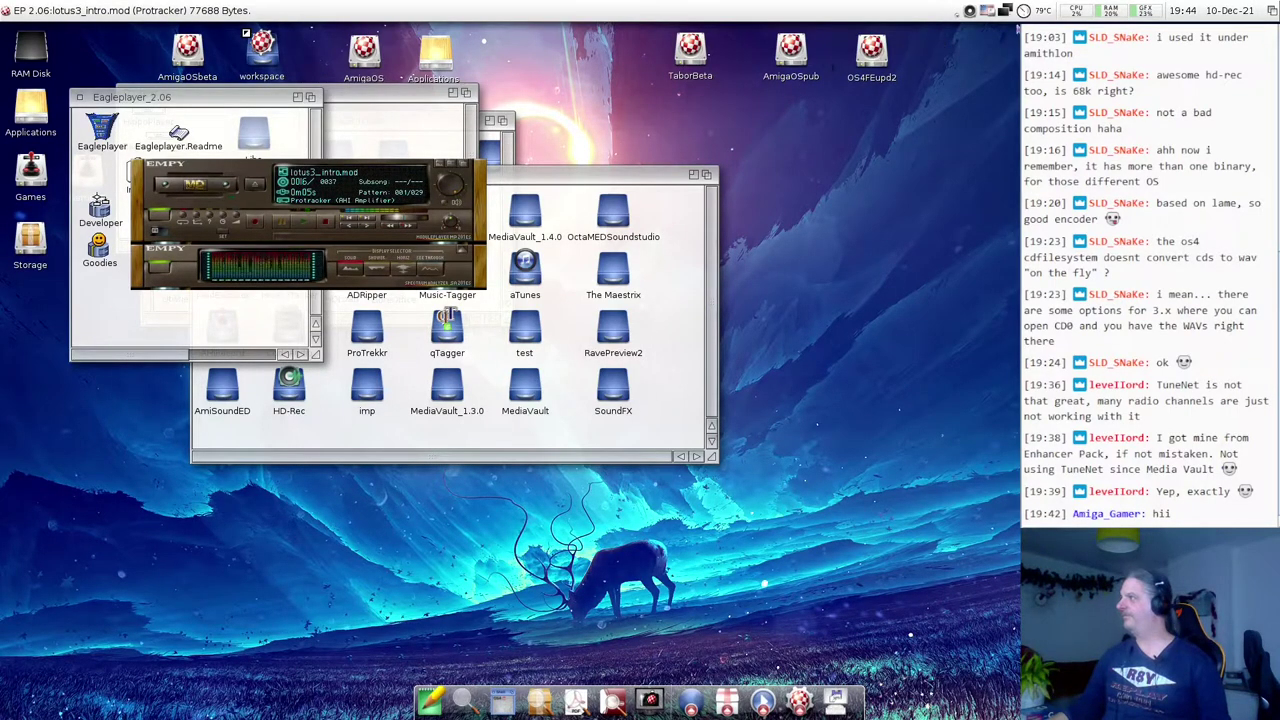
pyautogui.click(970, 11)
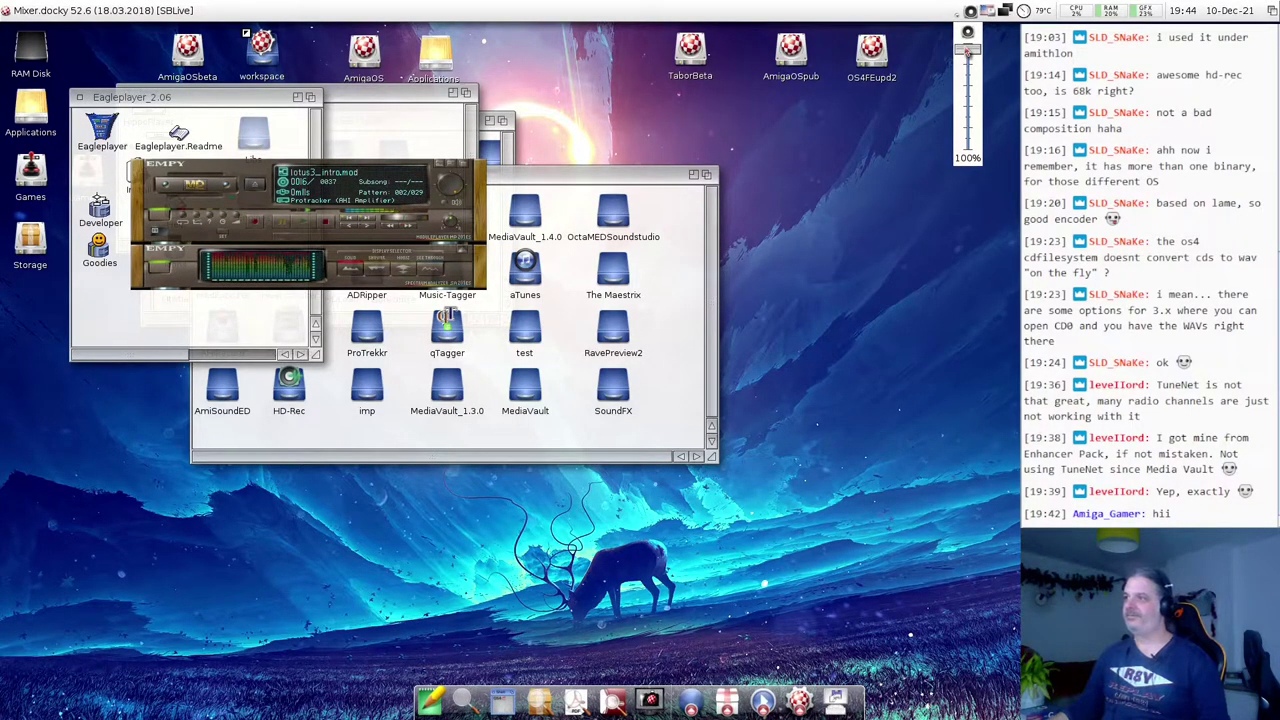
pyautogui.moveTo(967, 51); pyautogui.dragTo(968, 68)
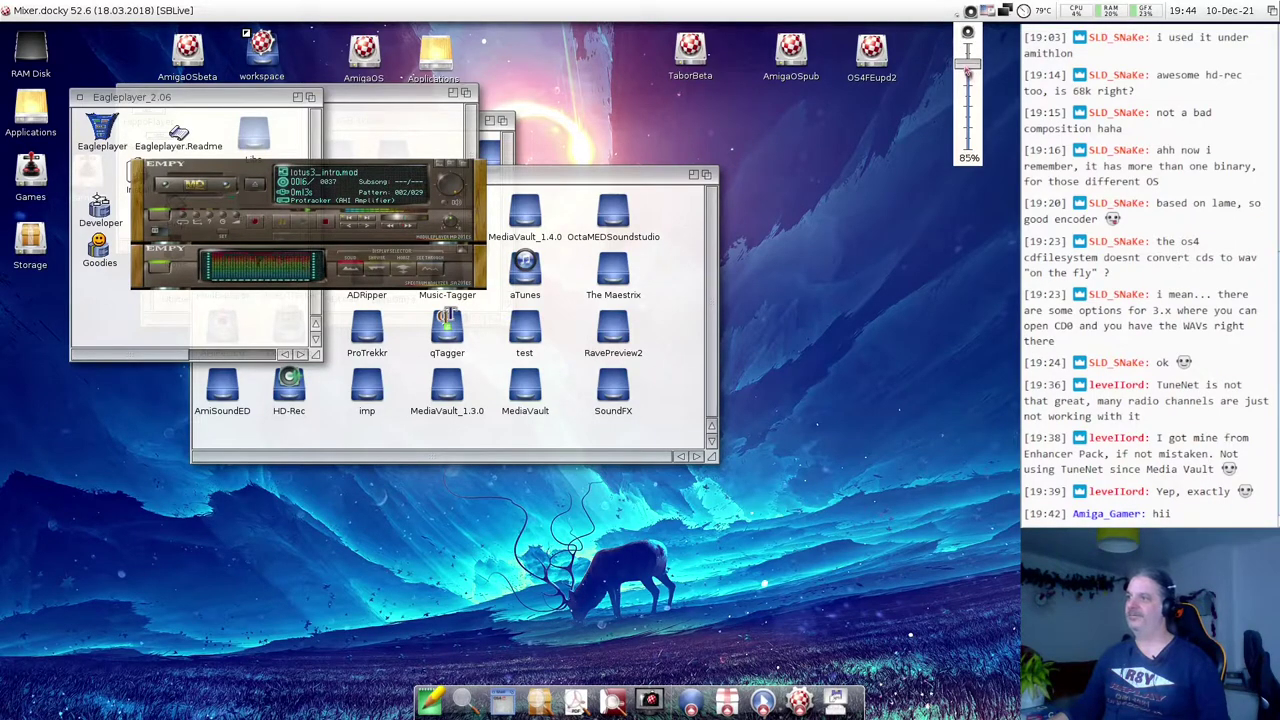
# - Try other display modes of the EMPY spectrum analyzer, return to the colour mode and stop playback
pyautogui.click(372, 272)
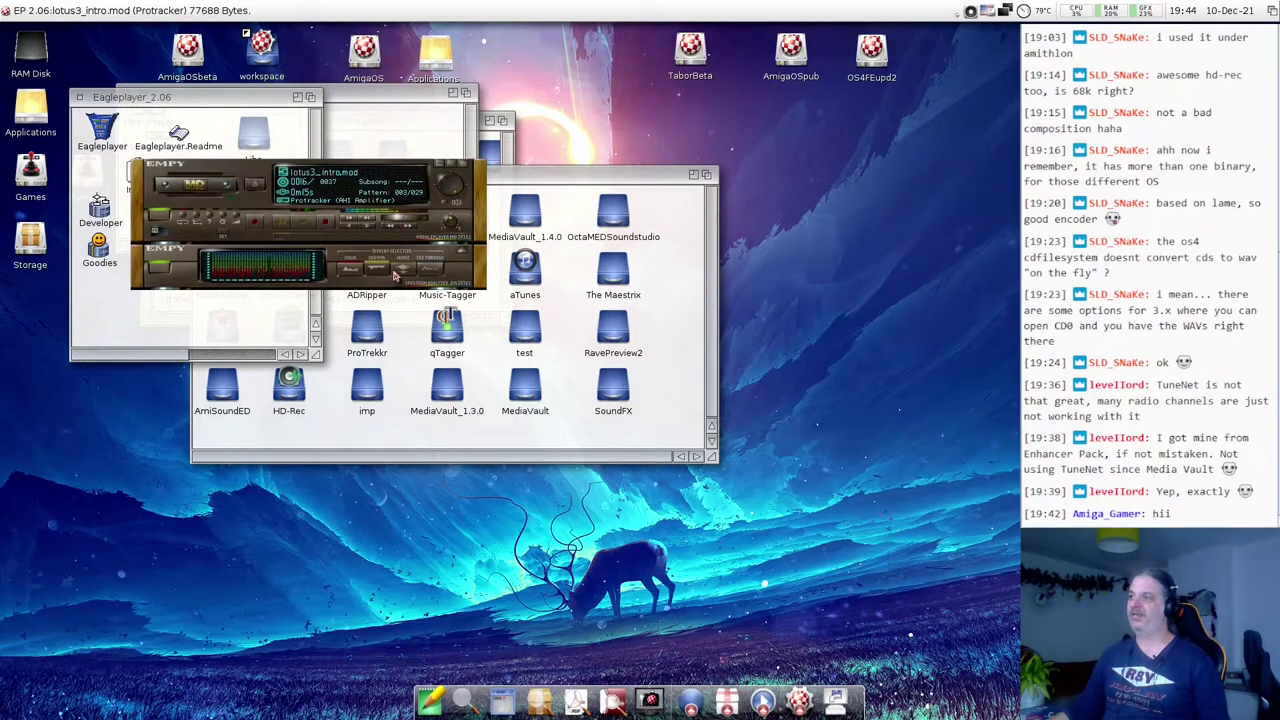
pyautogui.click(425, 270)
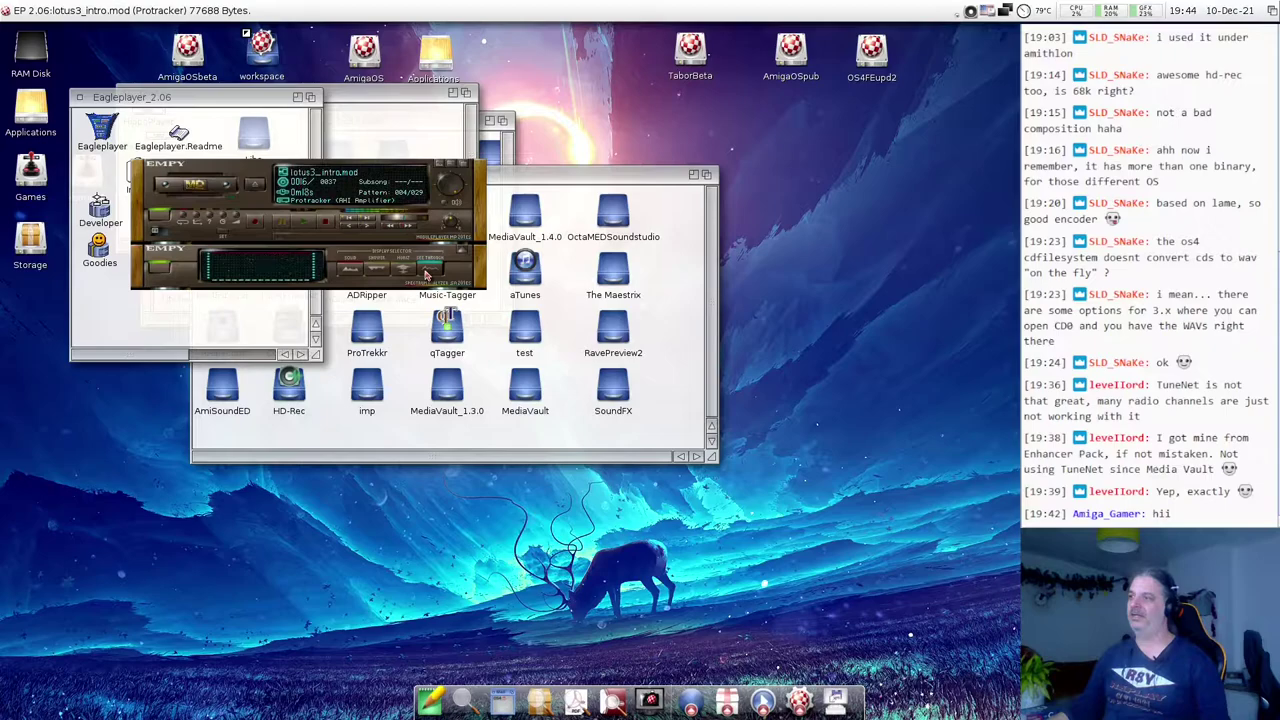
pyautogui.click(350, 268)
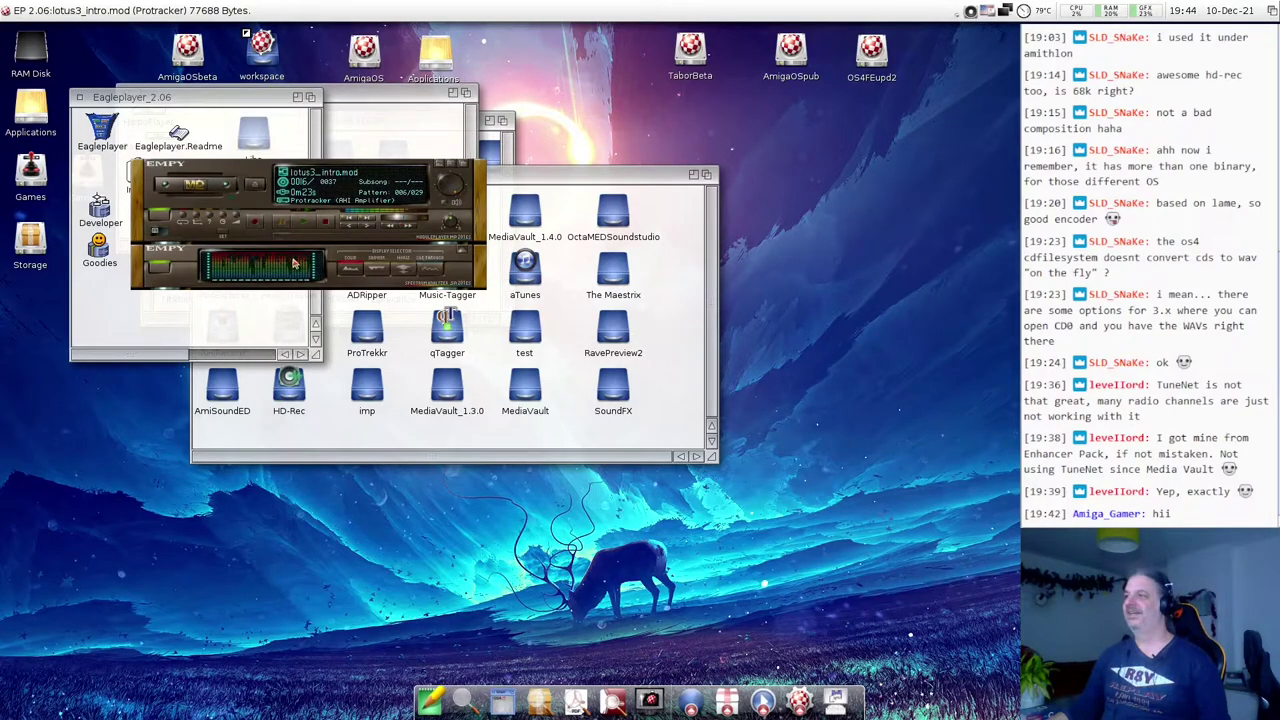
pyautogui.click(323, 225)
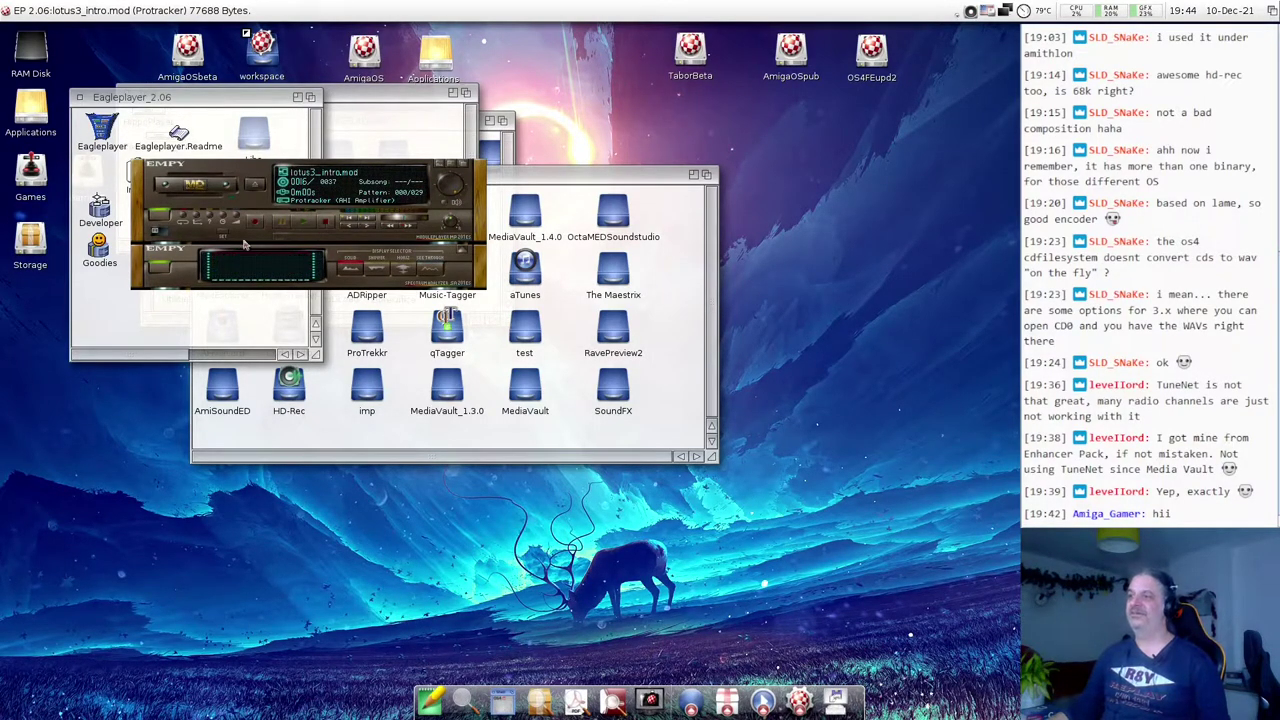
# - Review Eagleplayer's configuration commands, and play and stop lotus3_intro.mod again in the EMPY player
pyautogui.moveTo(142, 206); pyautogui.dragTo(140, 222)
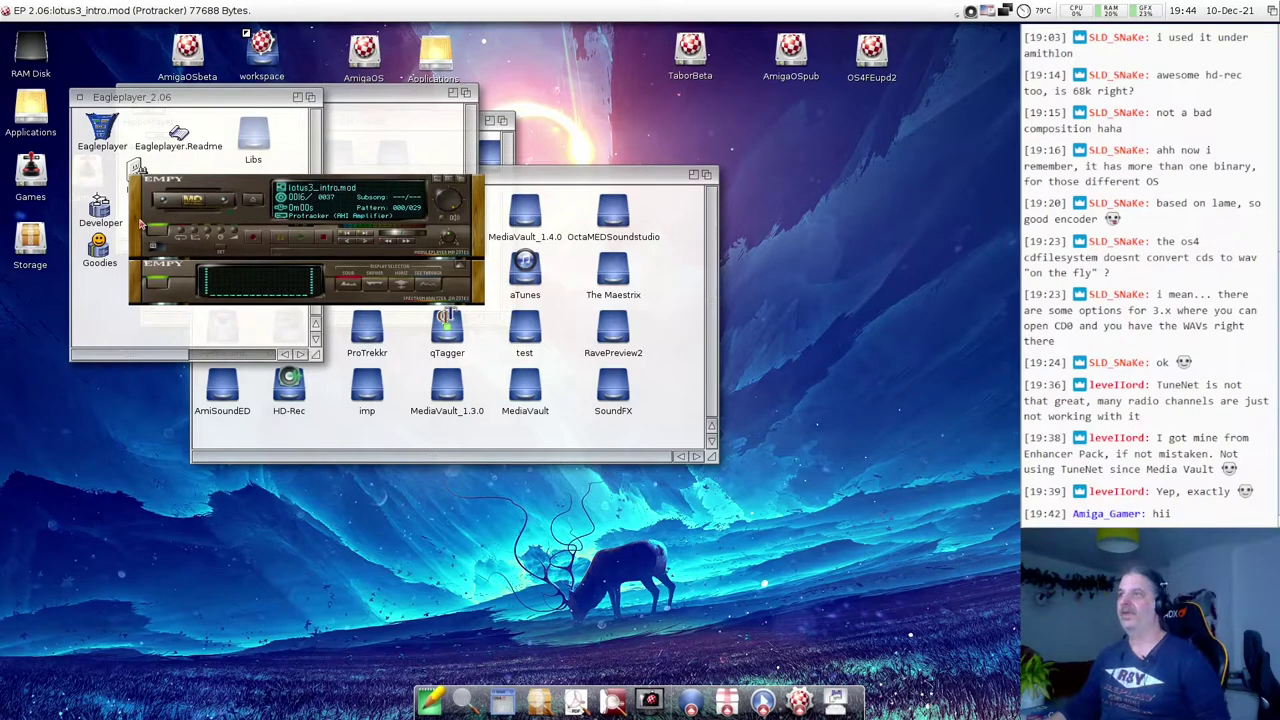
pyautogui.rightClick(170, 7)
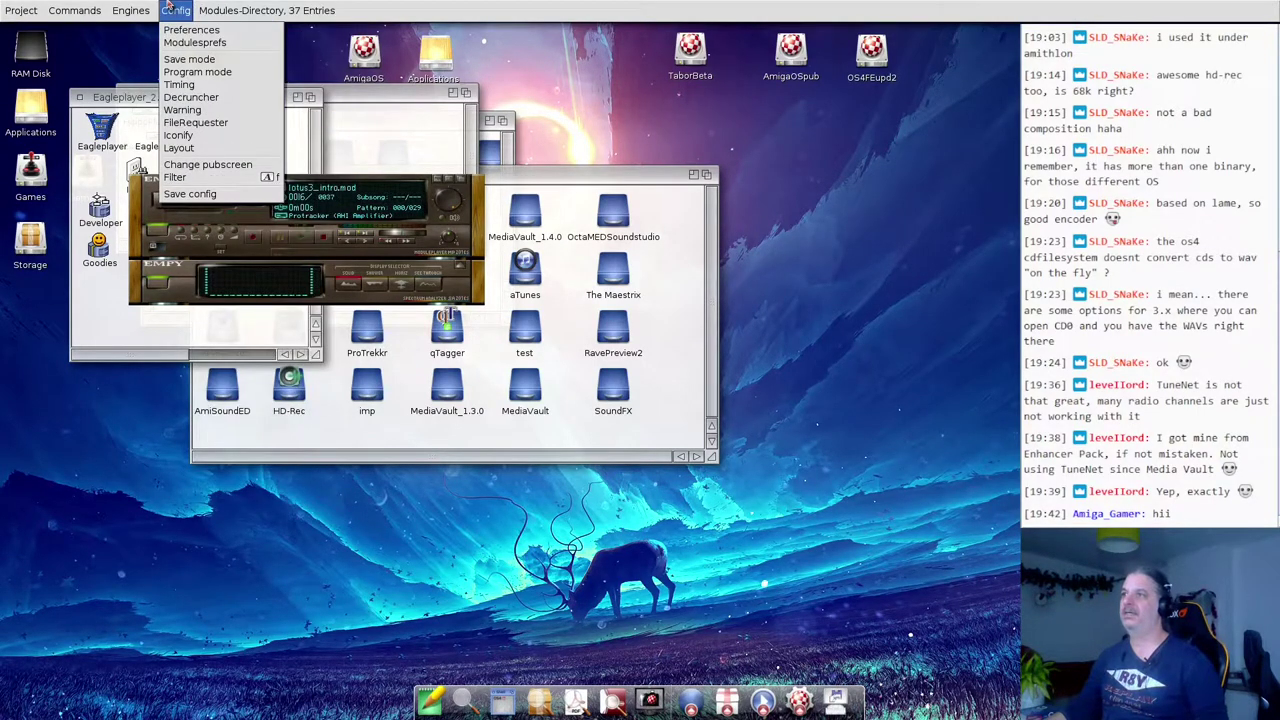
pyautogui.moveTo(176, 86)
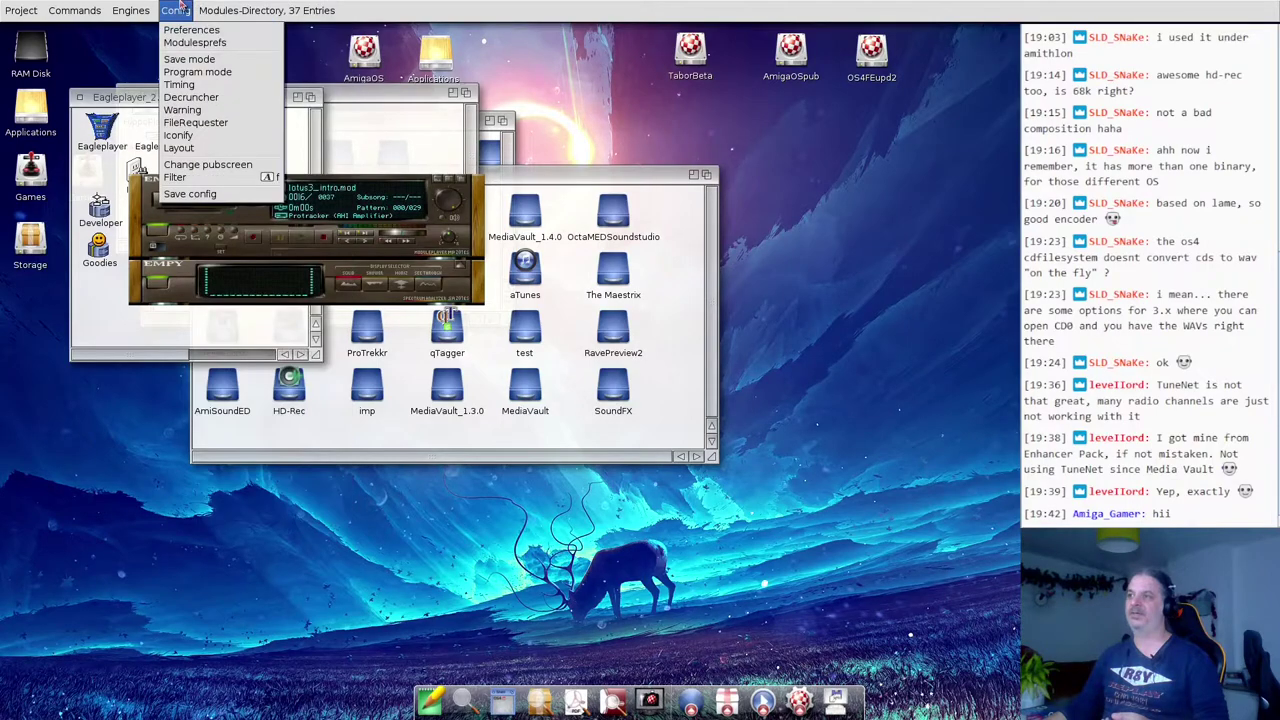
pyautogui.moveTo(187, 62)
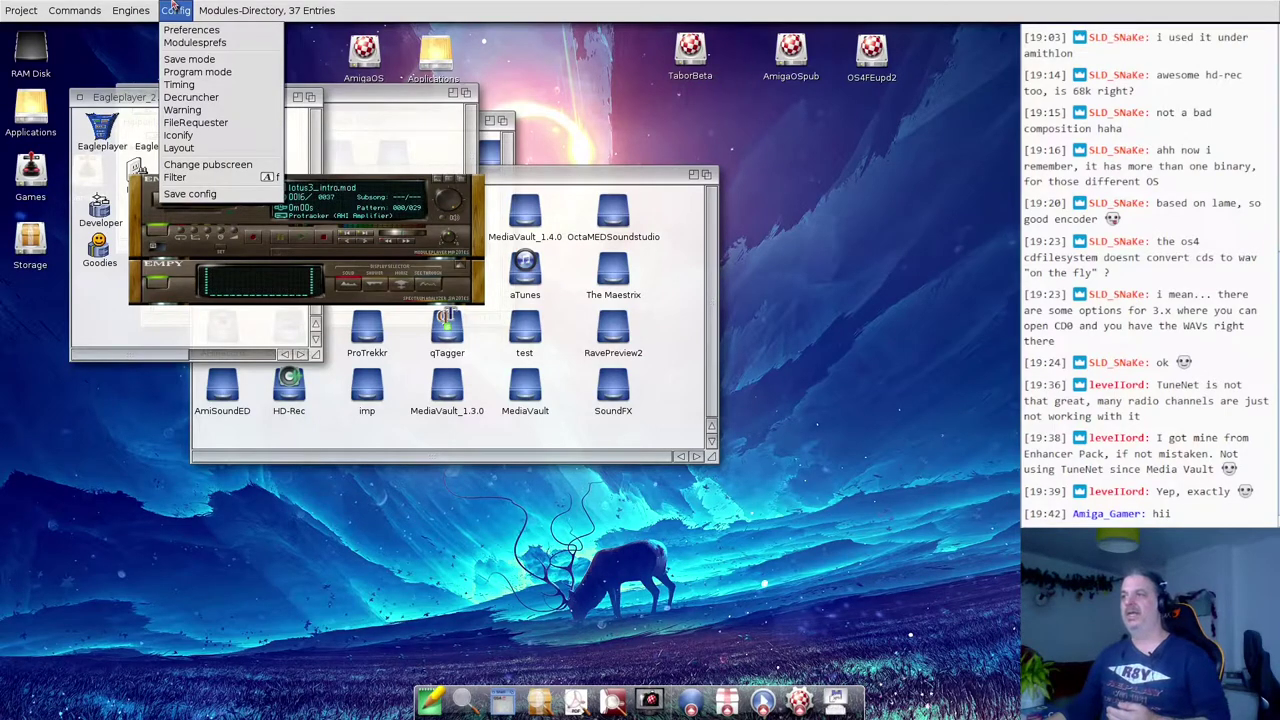
pyautogui.rightClick(173, 10)
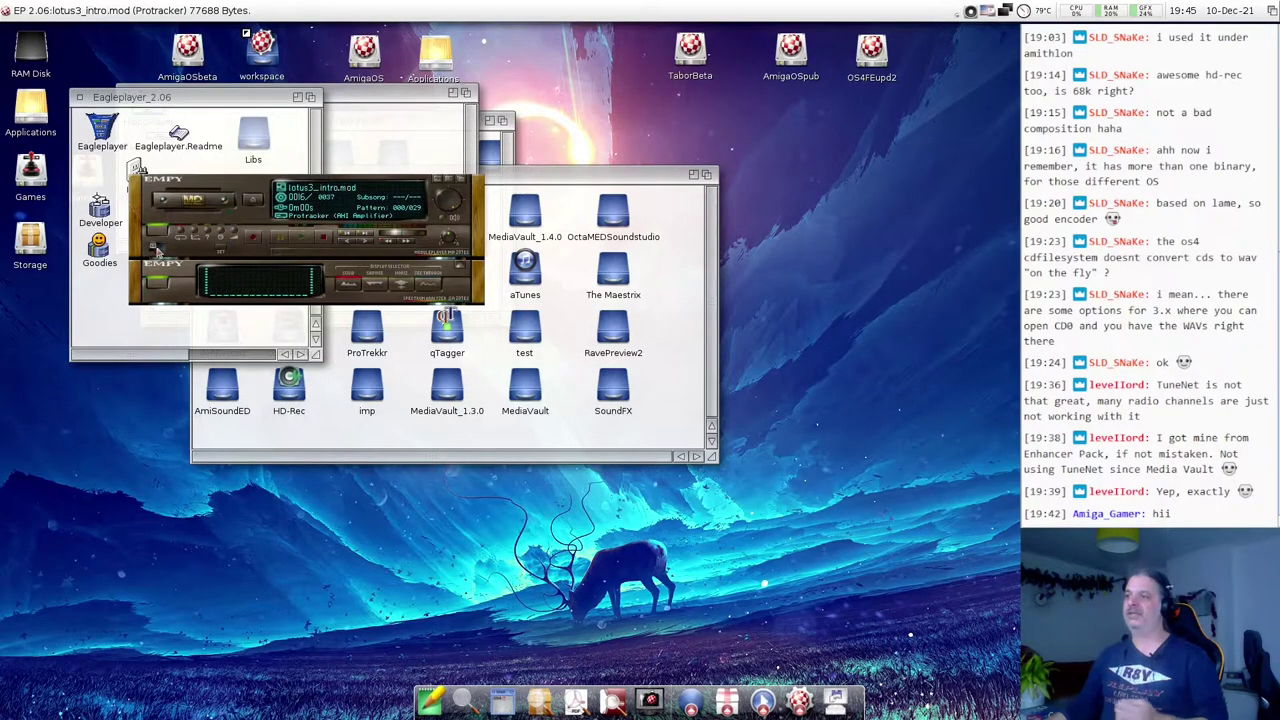
pyautogui.click(301, 237)
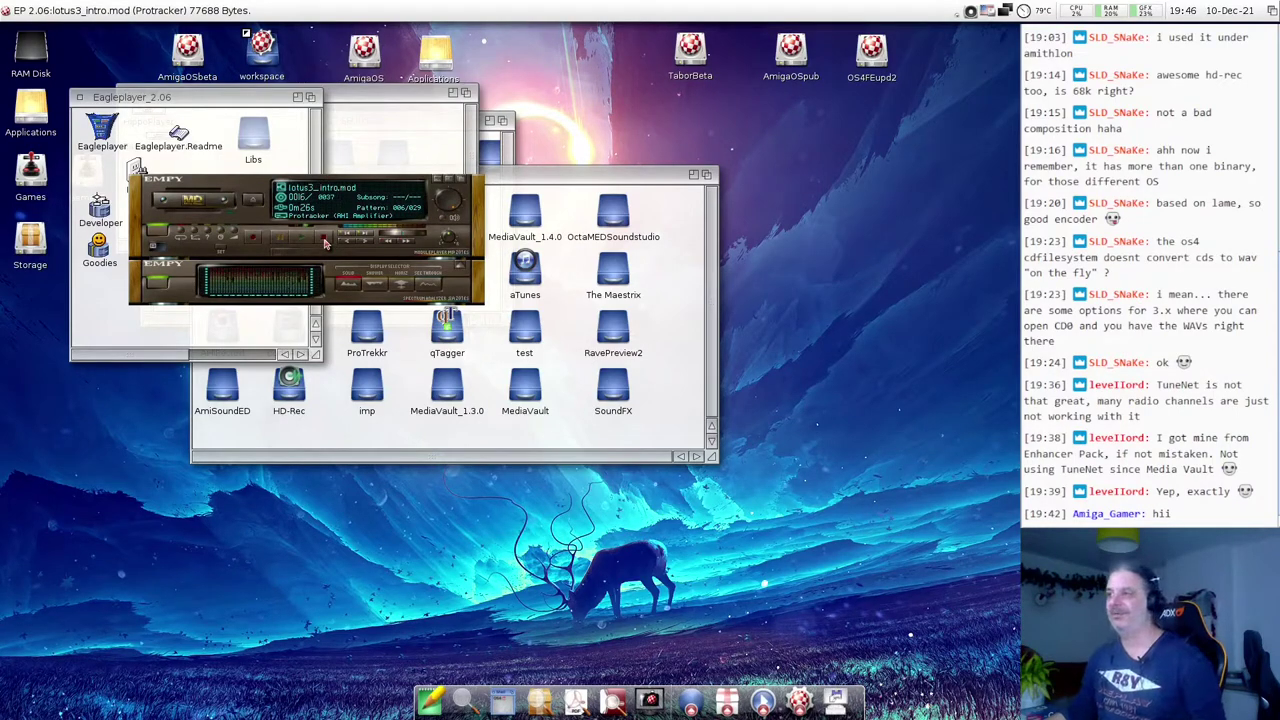
pyautogui.click(325, 243)
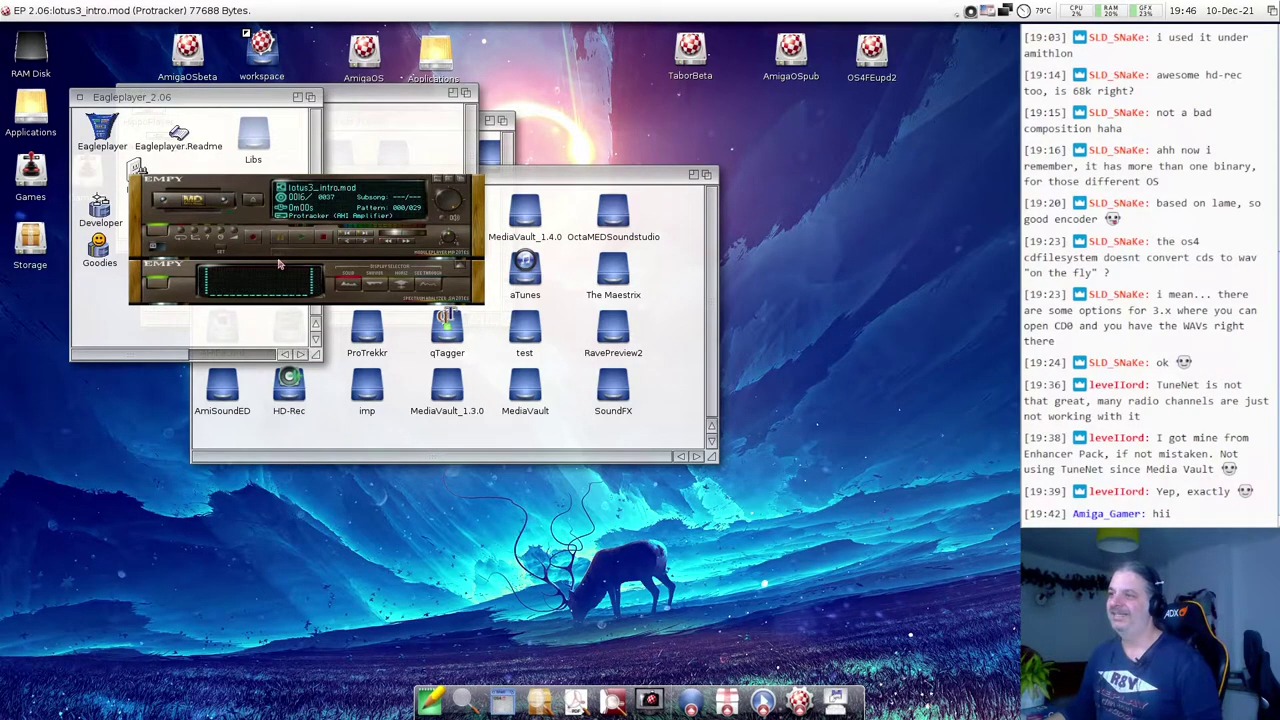
# - Quit Eagleplayer from the EMPY player and close the Eagleplayer_2.06 drawer
pyautogui.click(158, 232)
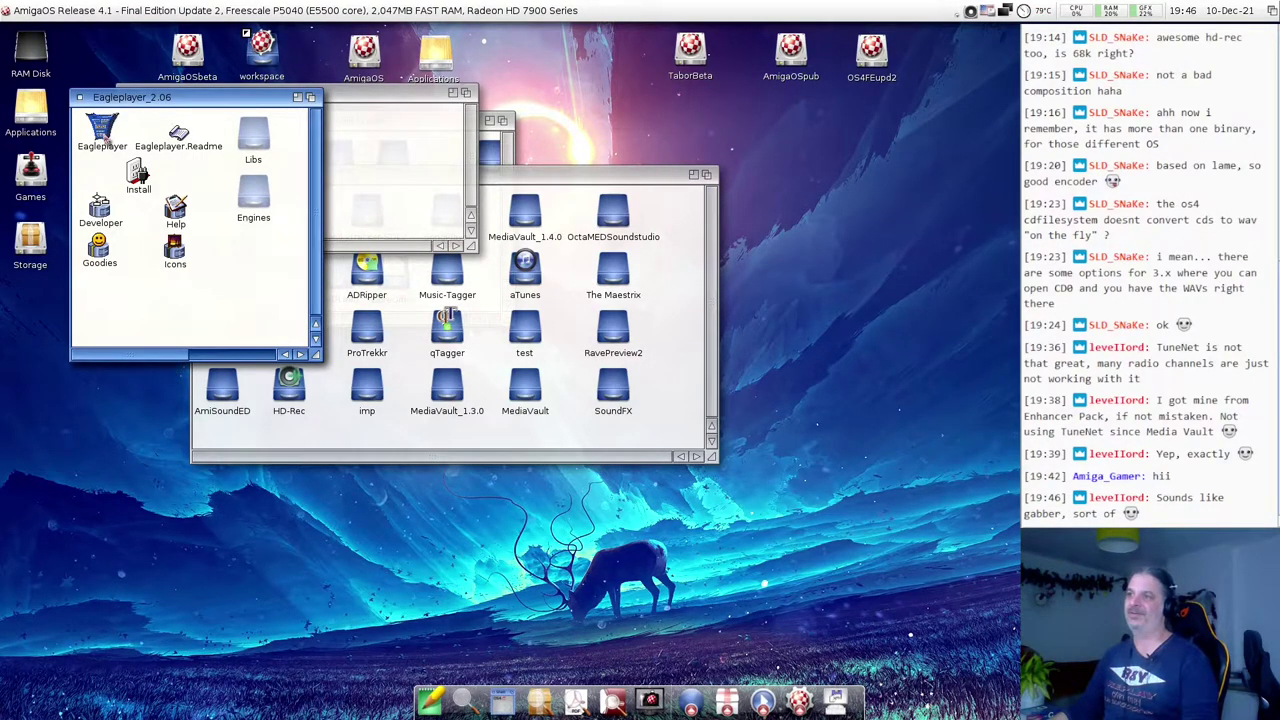
pyautogui.moveTo(180, 112); pyautogui.dragTo(203, 126)
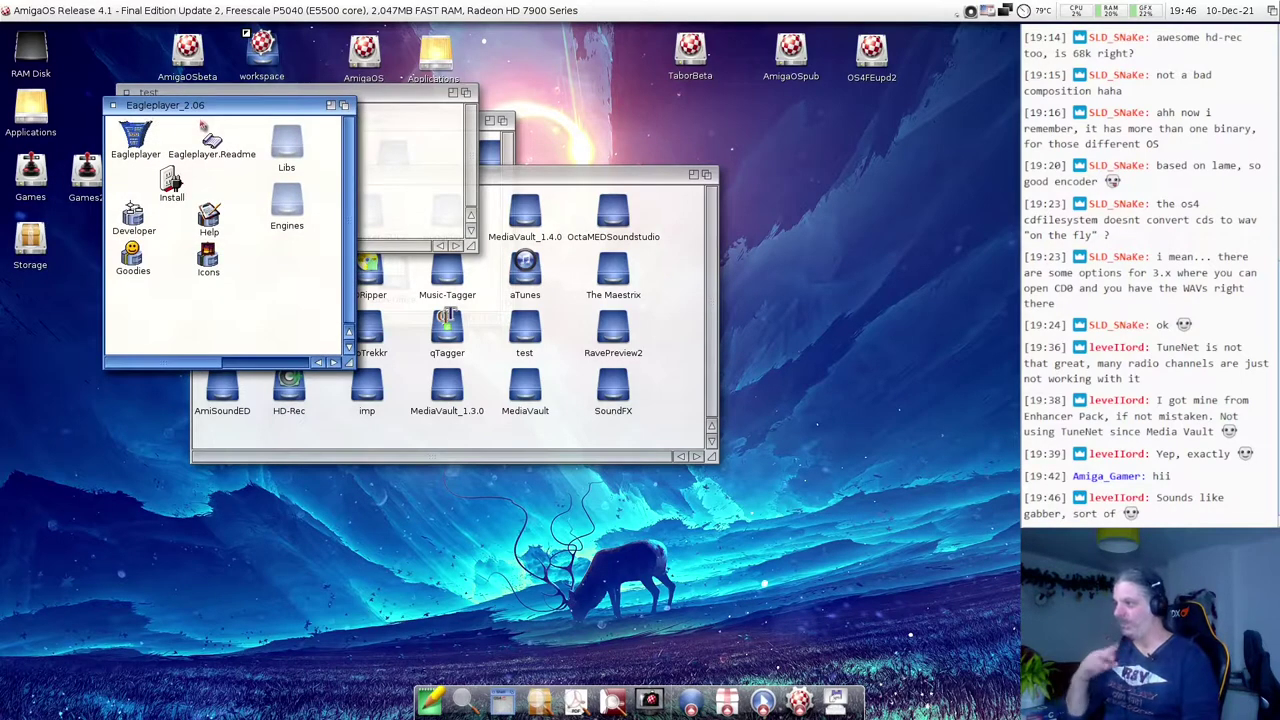
pyautogui.click(113, 105)
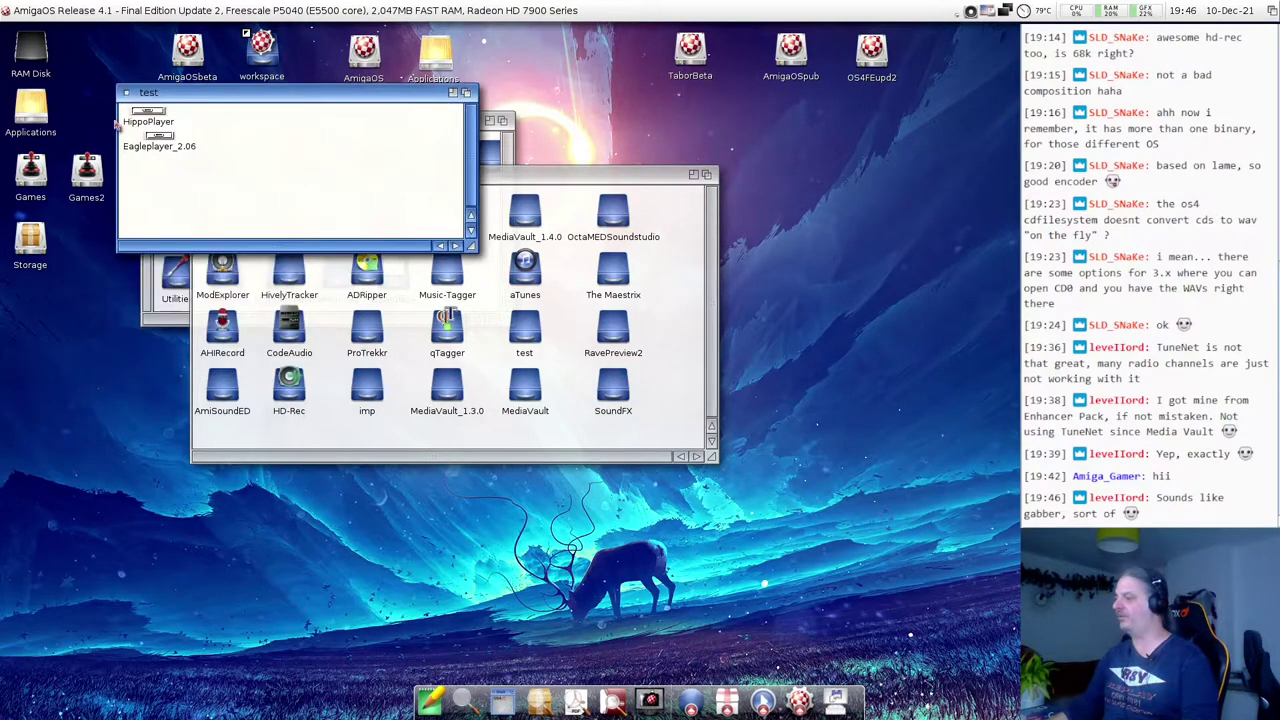
# - Launch AmigaAMP from the dock's media programs and move its player windows fully into view over the Music drawer
pyautogui.click(762, 700)
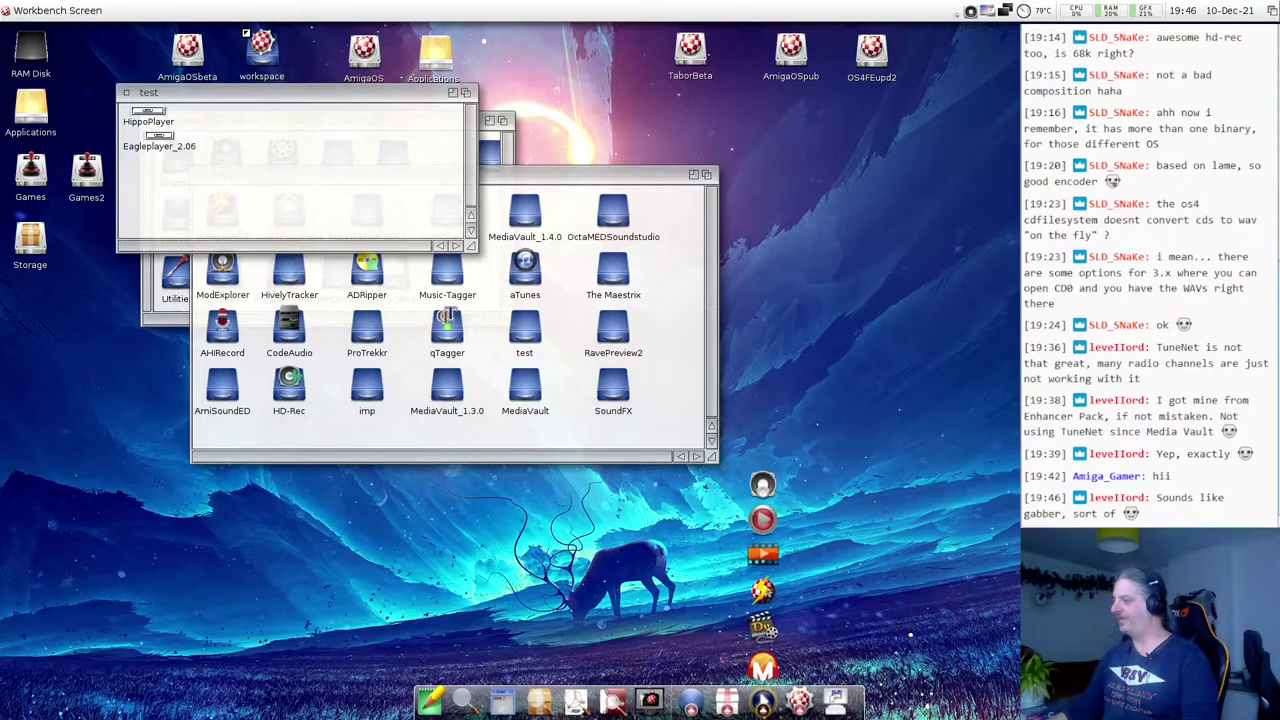
pyautogui.click(749, 626)
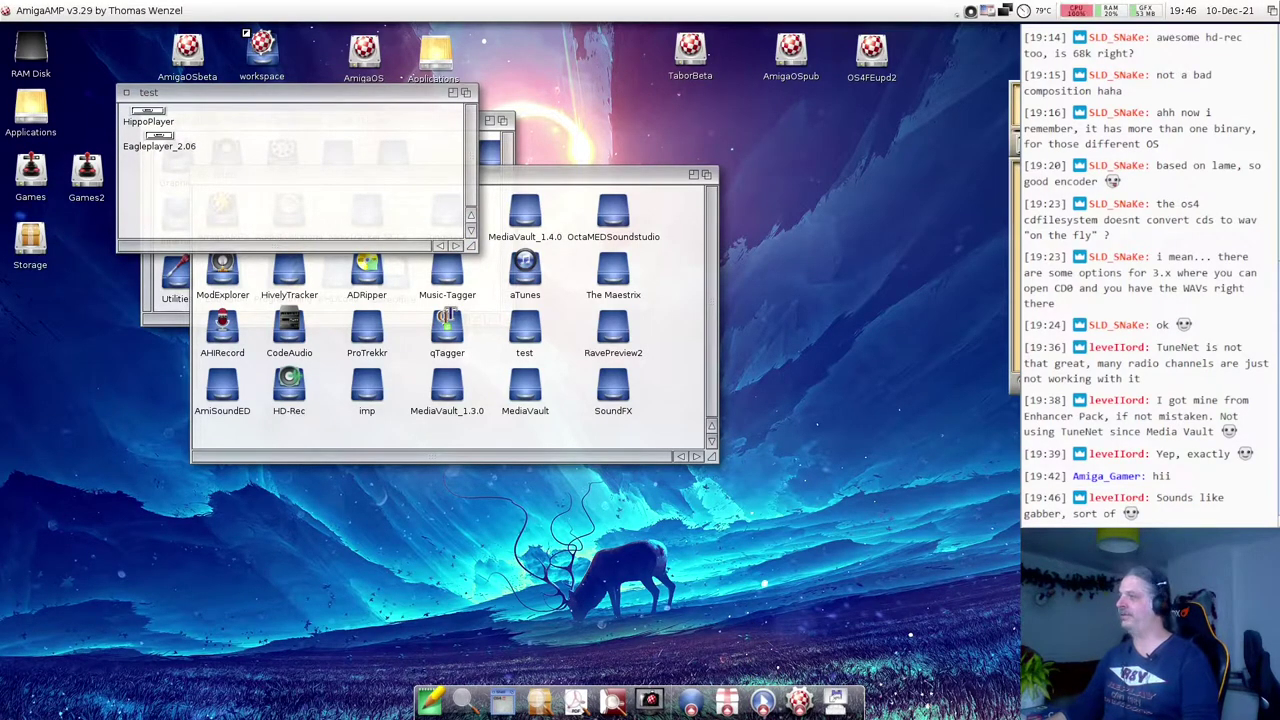
pyautogui.moveTo(1028, 391); pyautogui.dragTo(410, 467)
# - Load and play lotus3_intro.mod from sys:myHome/music/mods in AmigaAMP
pyautogui.click(404, 457)
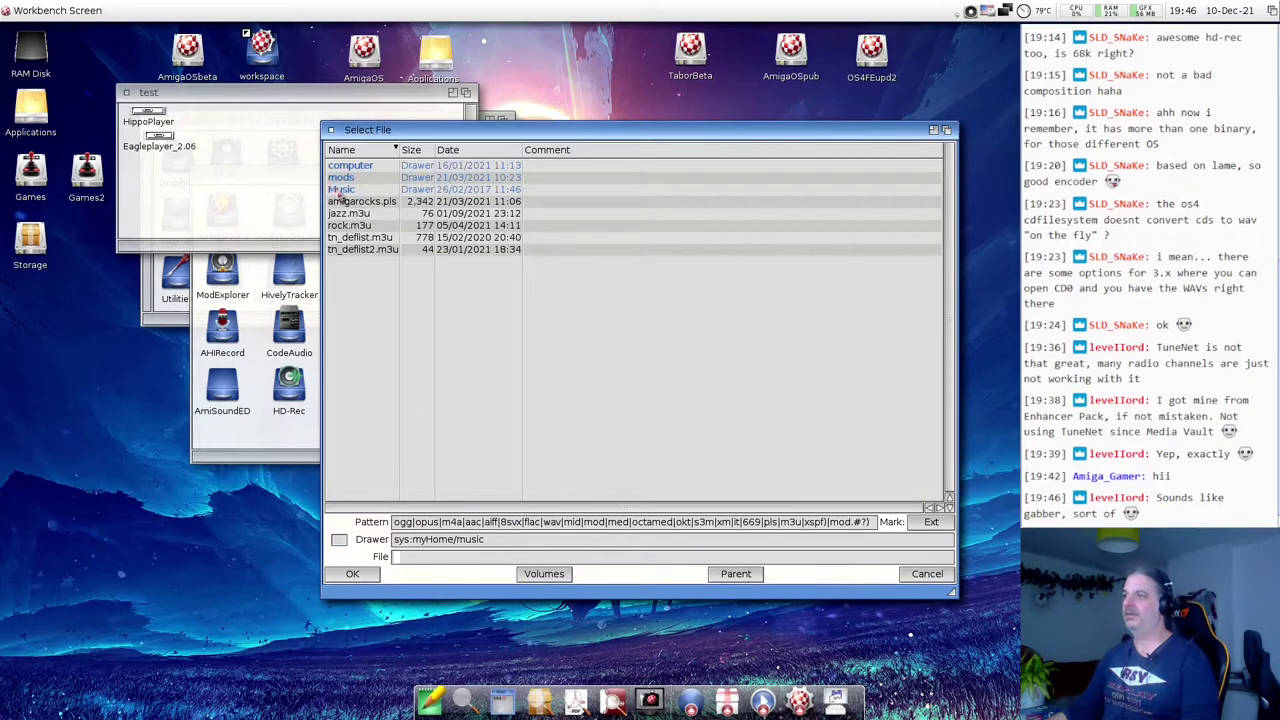
pyautogui.click(338, 190)
pyautogui.click(340, 180)
pyautogui.click(340, 180)
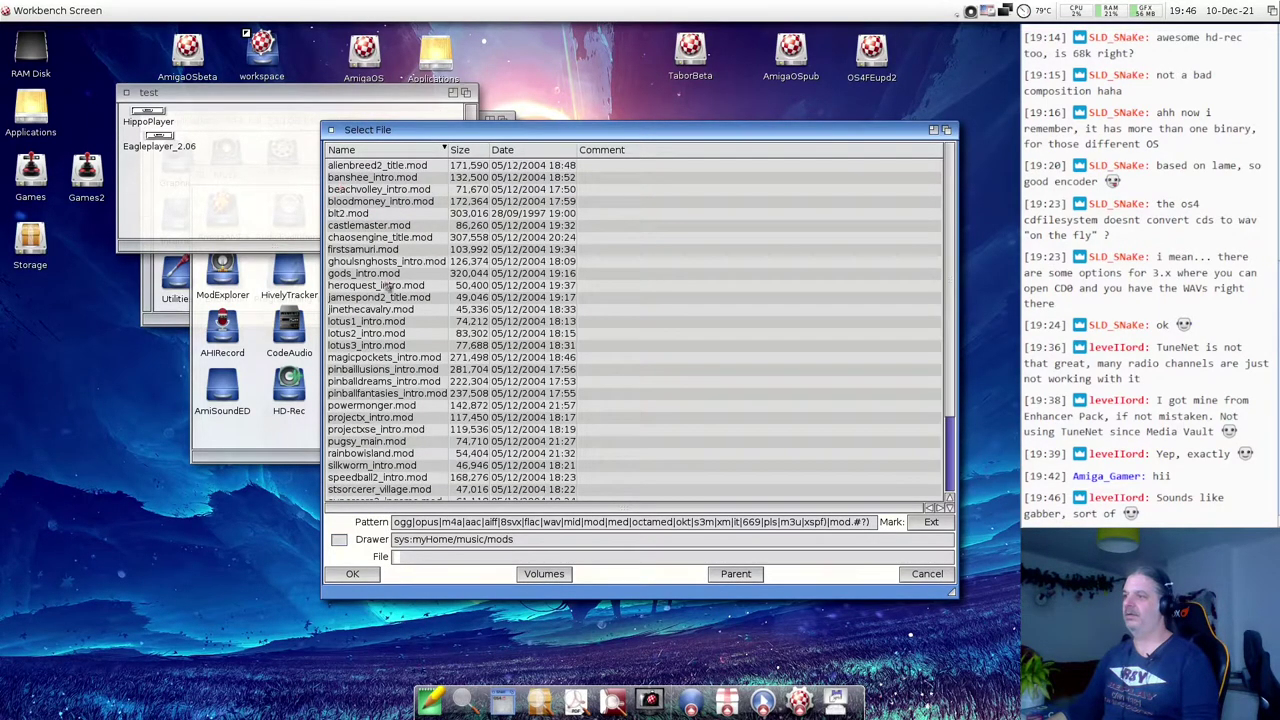
pyautogui.doubleClick(376, 358)
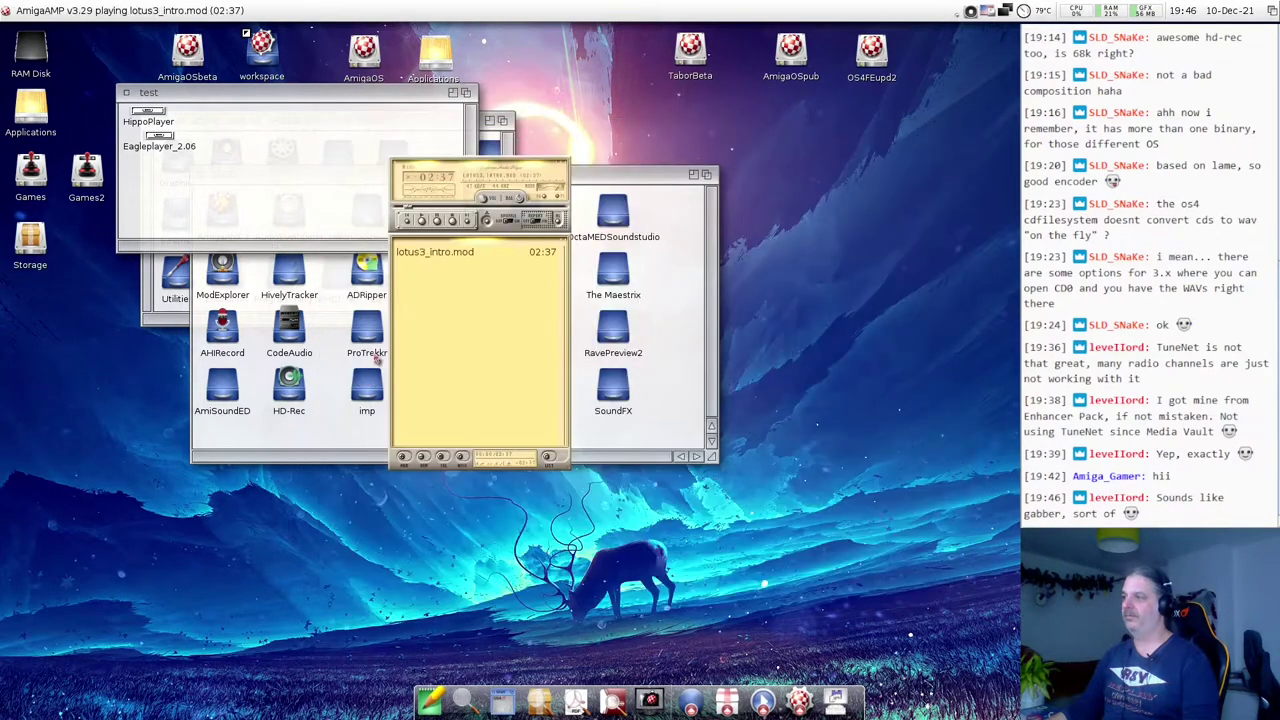
# - Stop lotus3_intro.mod in AmigaAMP, and close both the player and the test drawer
pyautogui.click(451, 257)
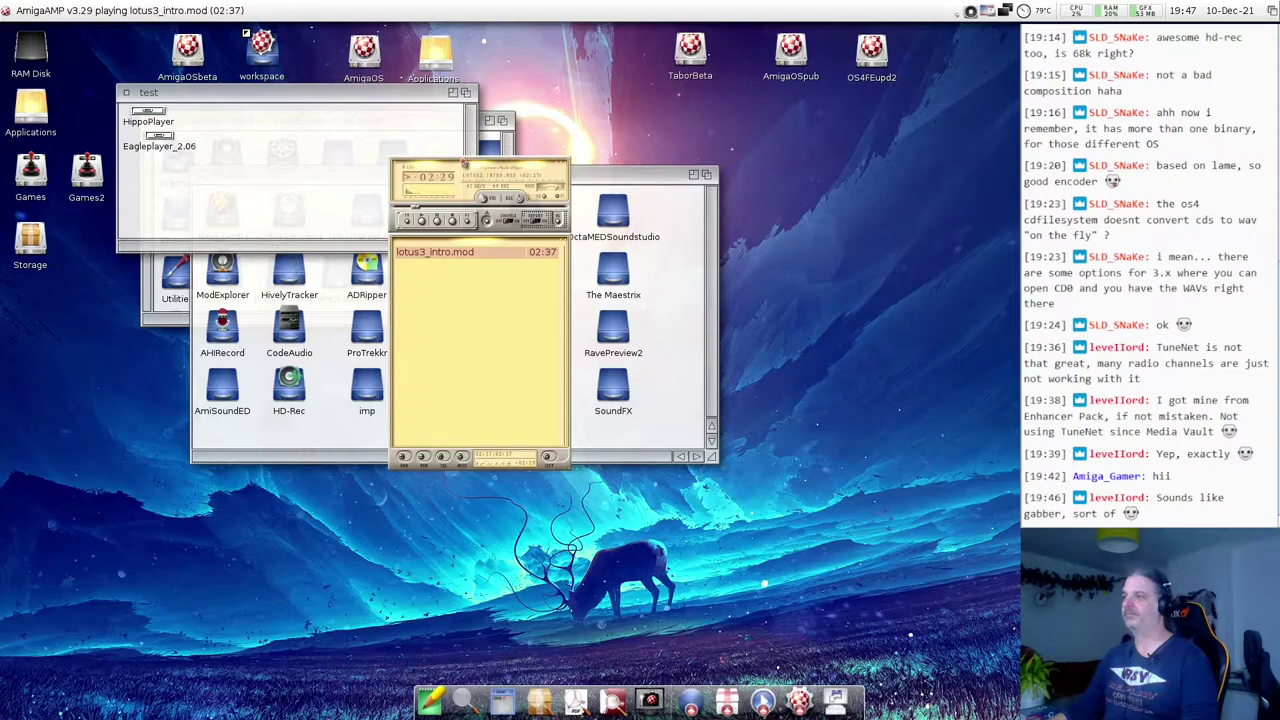
pyautogui.click(452, 221)
pyautogui.click(128, 93)
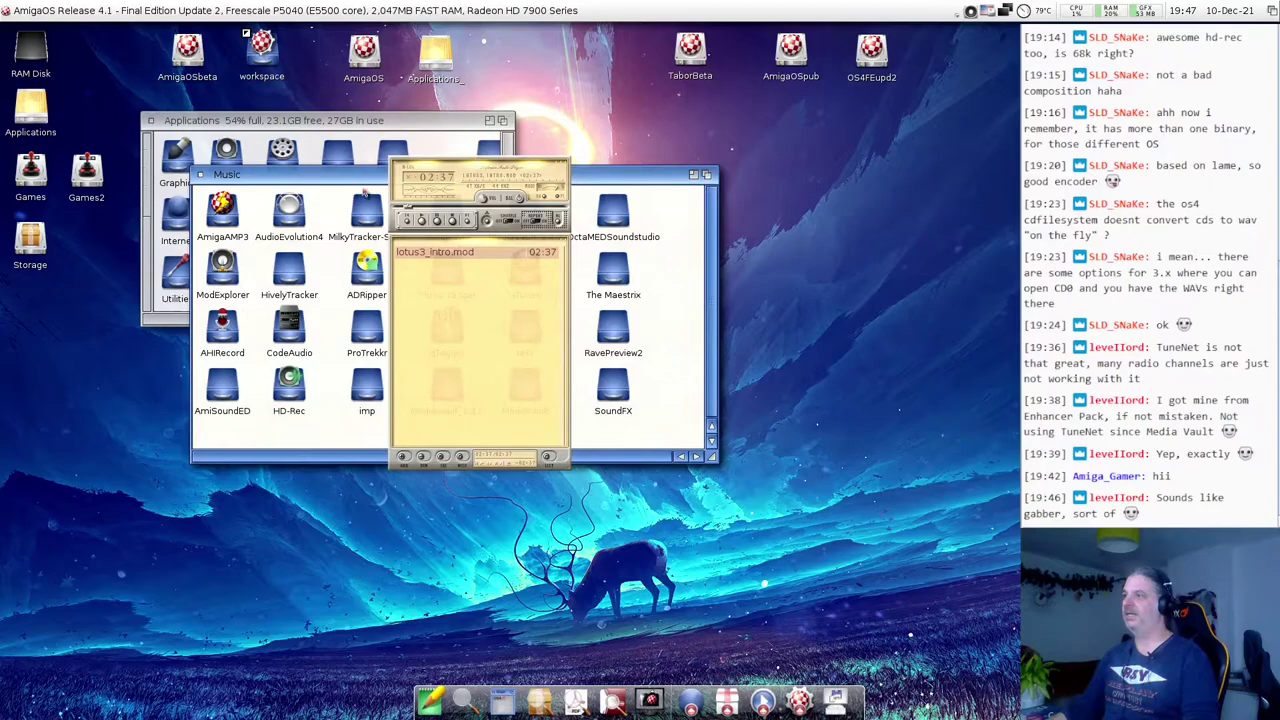
pyautogui.click(395, 170)
pyautogui.click(395, 170)
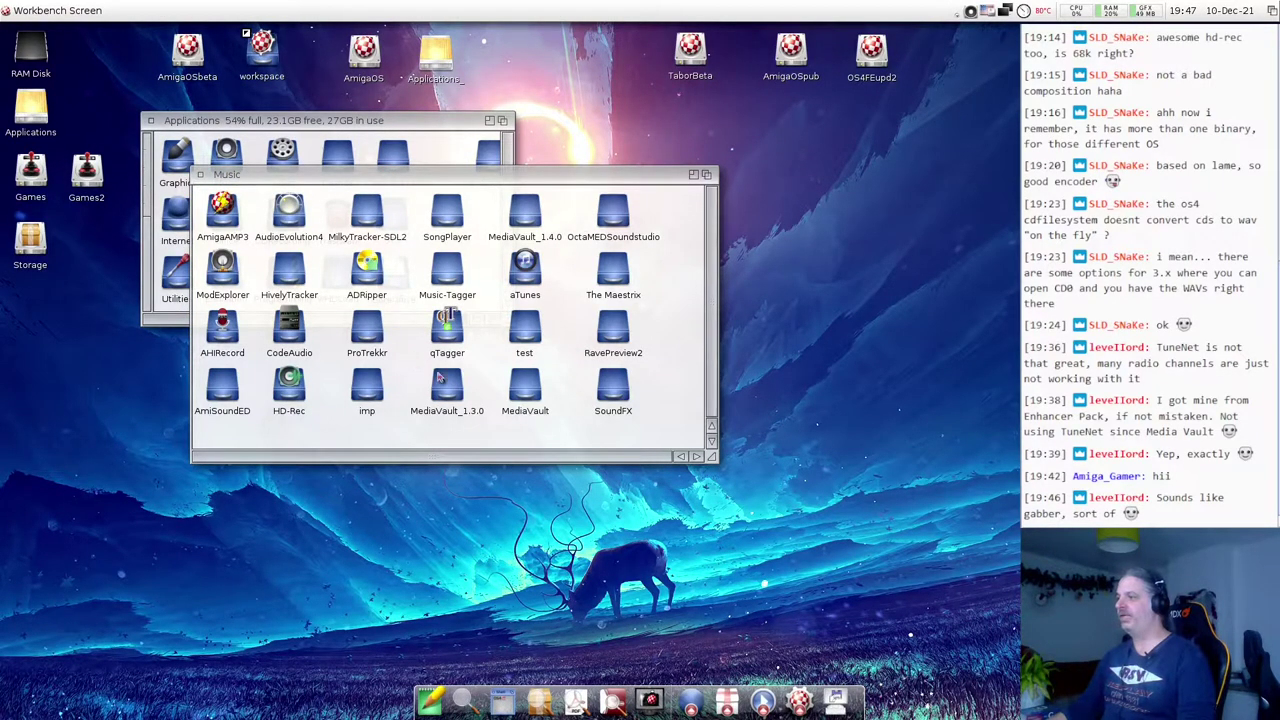
# - Launch the Rave audio editor from the RavePreview2 drawer in Music and move its window over the drawers
pyautogui.click(549, 443)
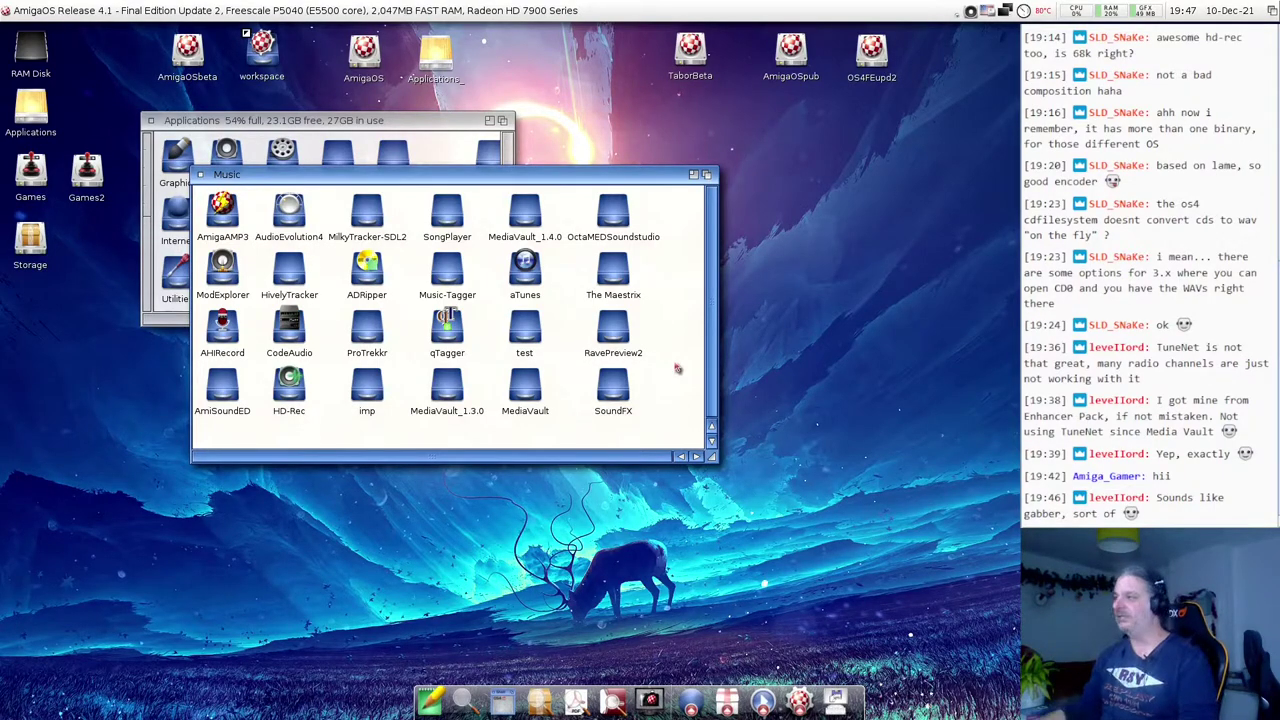
pyautogui.doubleClick(620, 330)
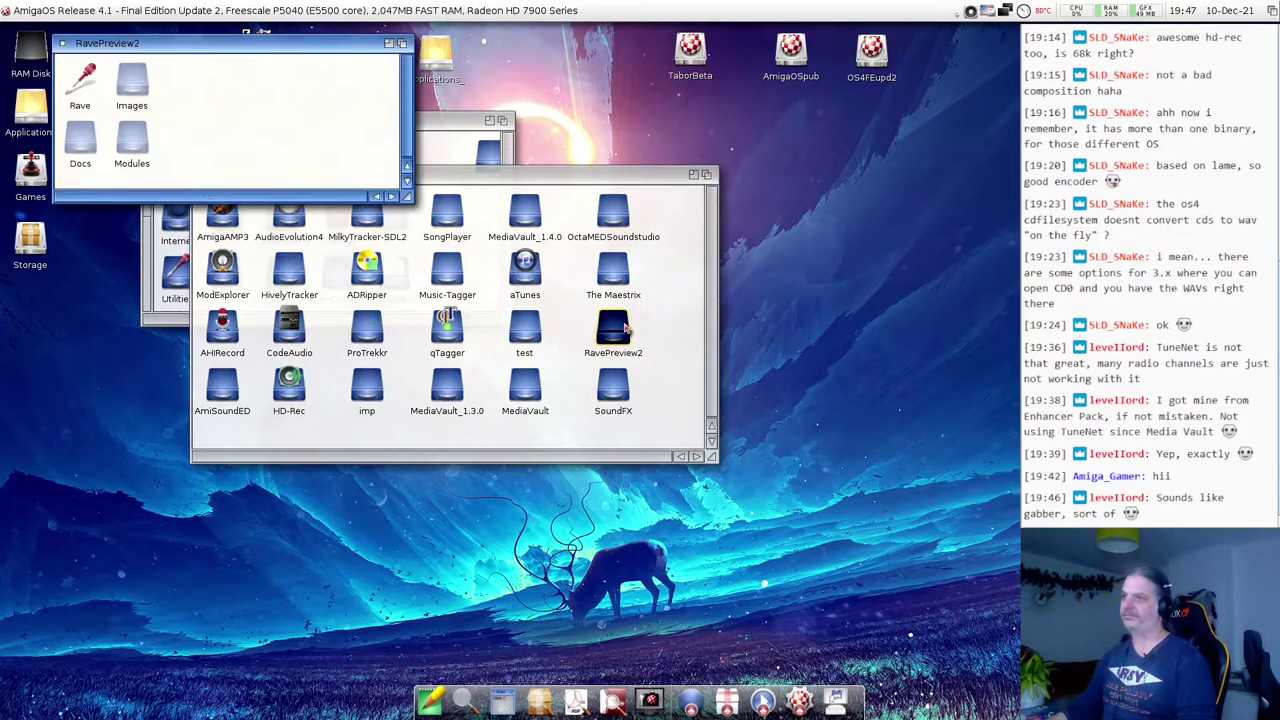
pyautogui.moveTo(281, 45); pyautogui.dragTo(458, 70)
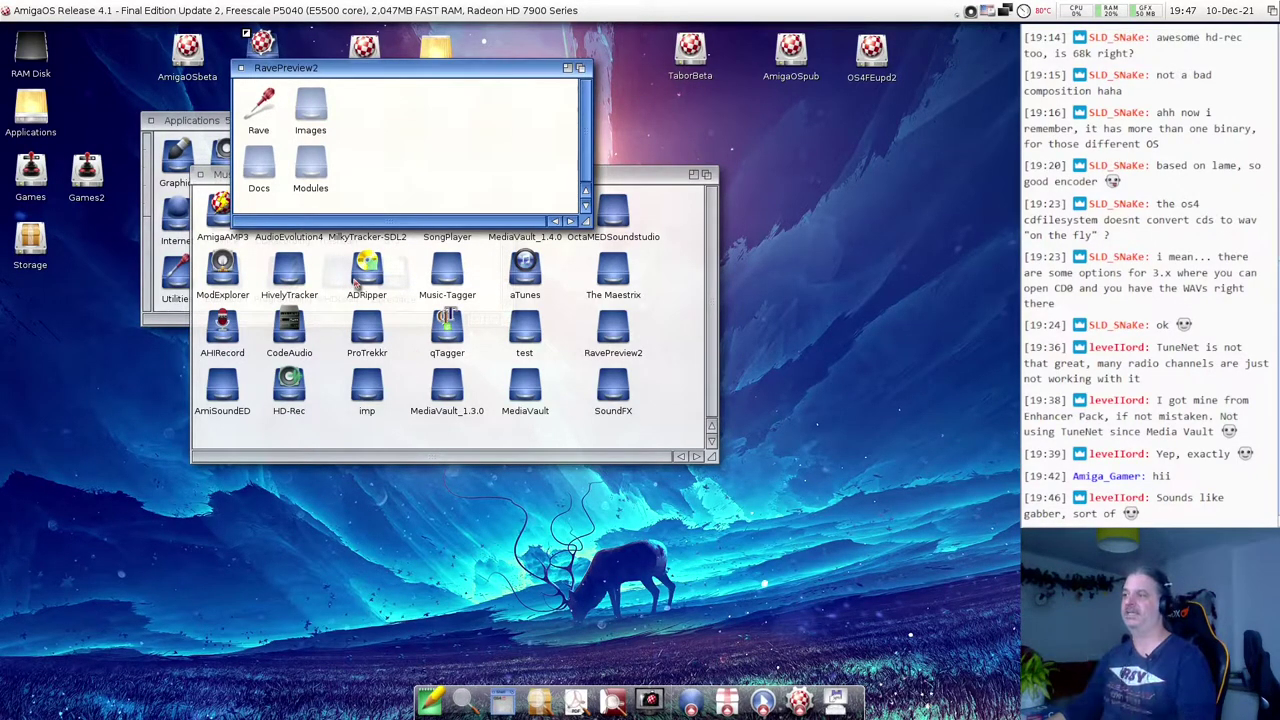
pyautogui.doubleClick(262, 104)
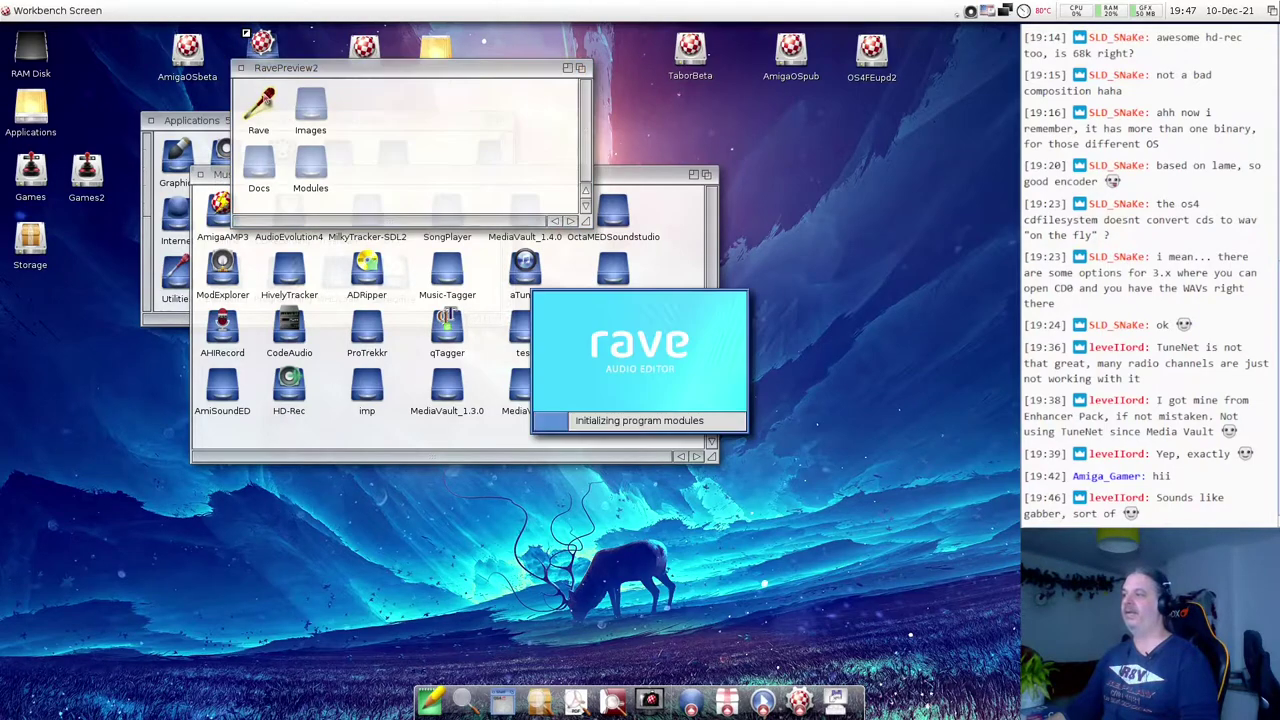
pyautogui.moveTo(563, 158); pyautogui.dragTo(294, 105)
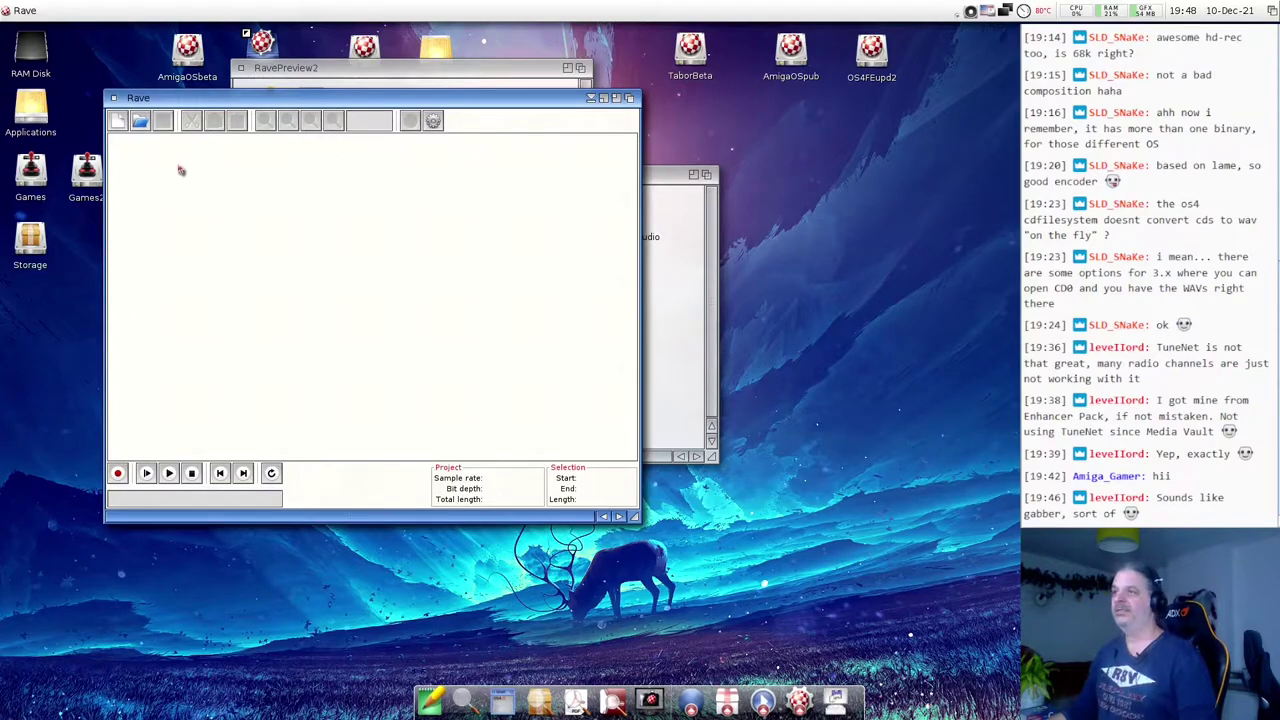
# - View the program and credits information in Rave's About window and close it
pyautogui.rightClick(8, 8)
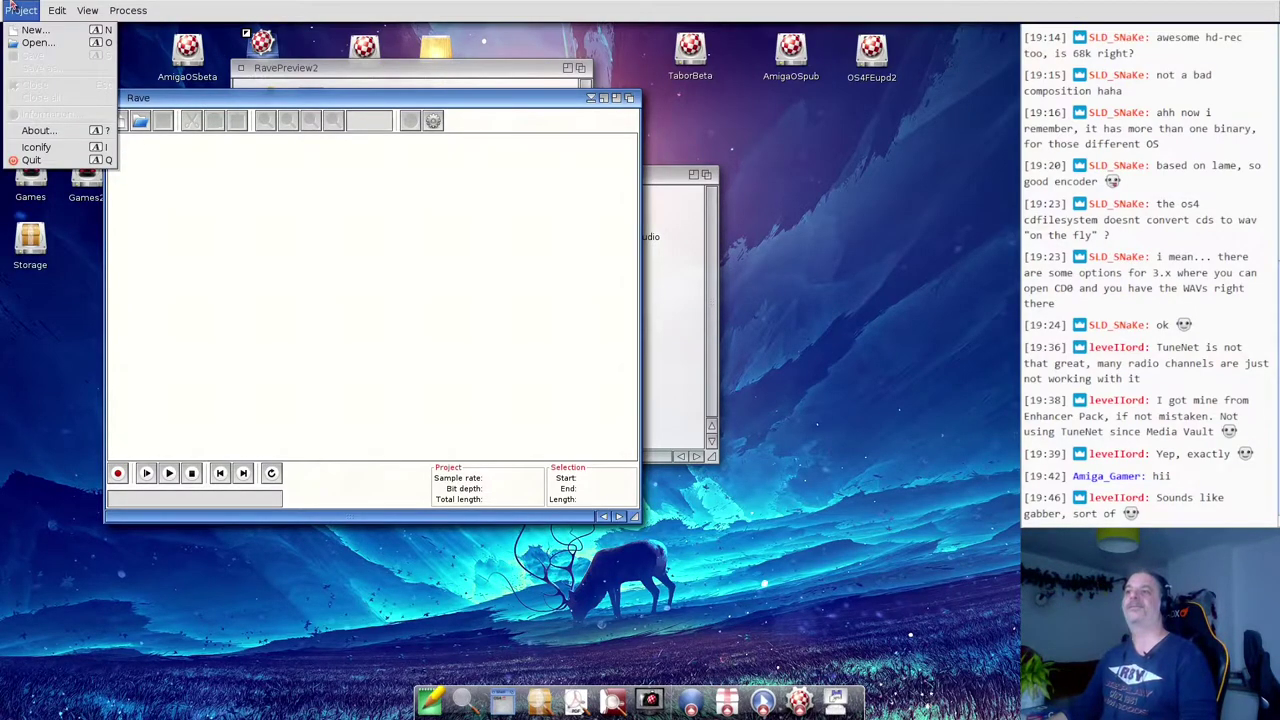
pyautogui.click(32, 131)
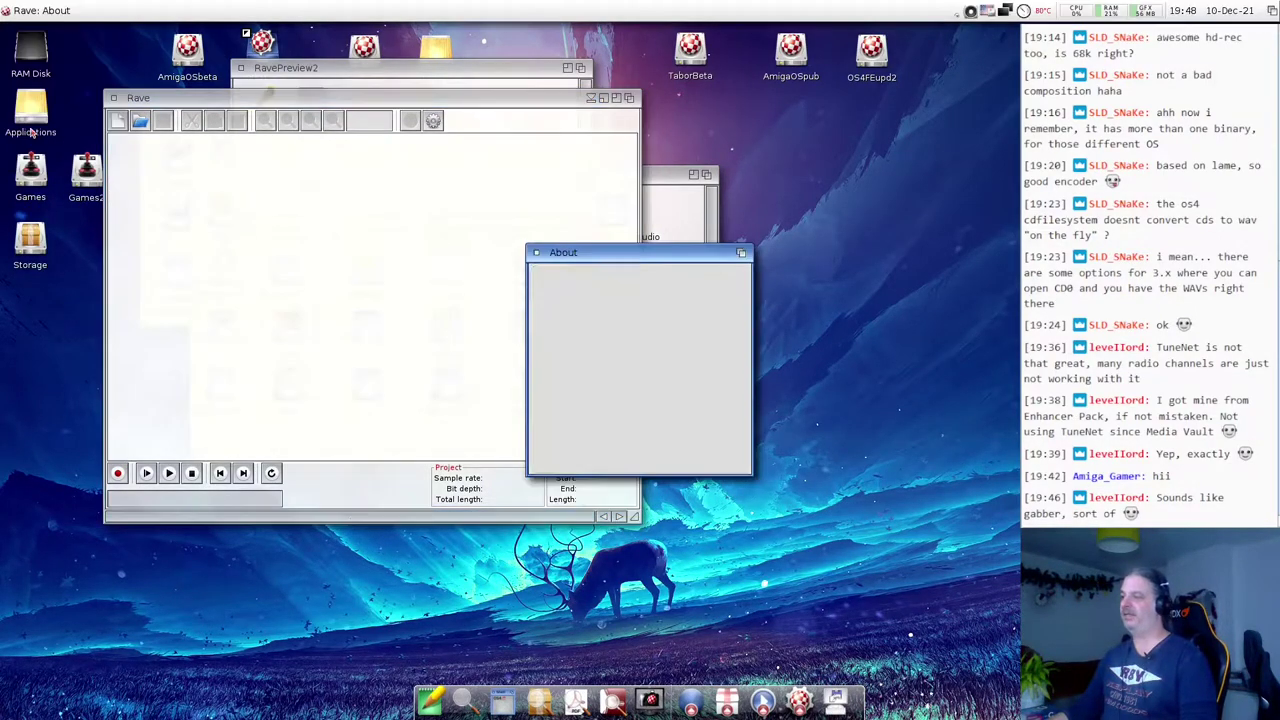
pyautogui.moveTo(616, 256); pyautogui.dragTo(269, 138)
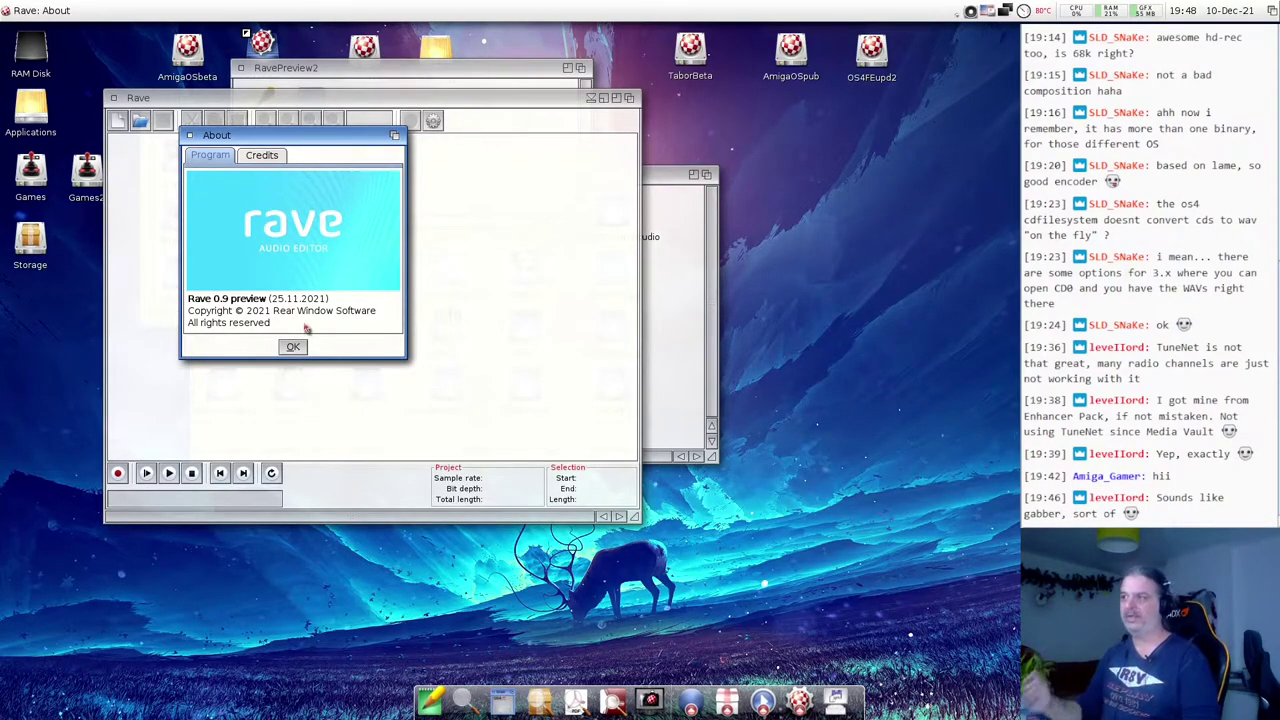
pyautogui.click(271, 160)
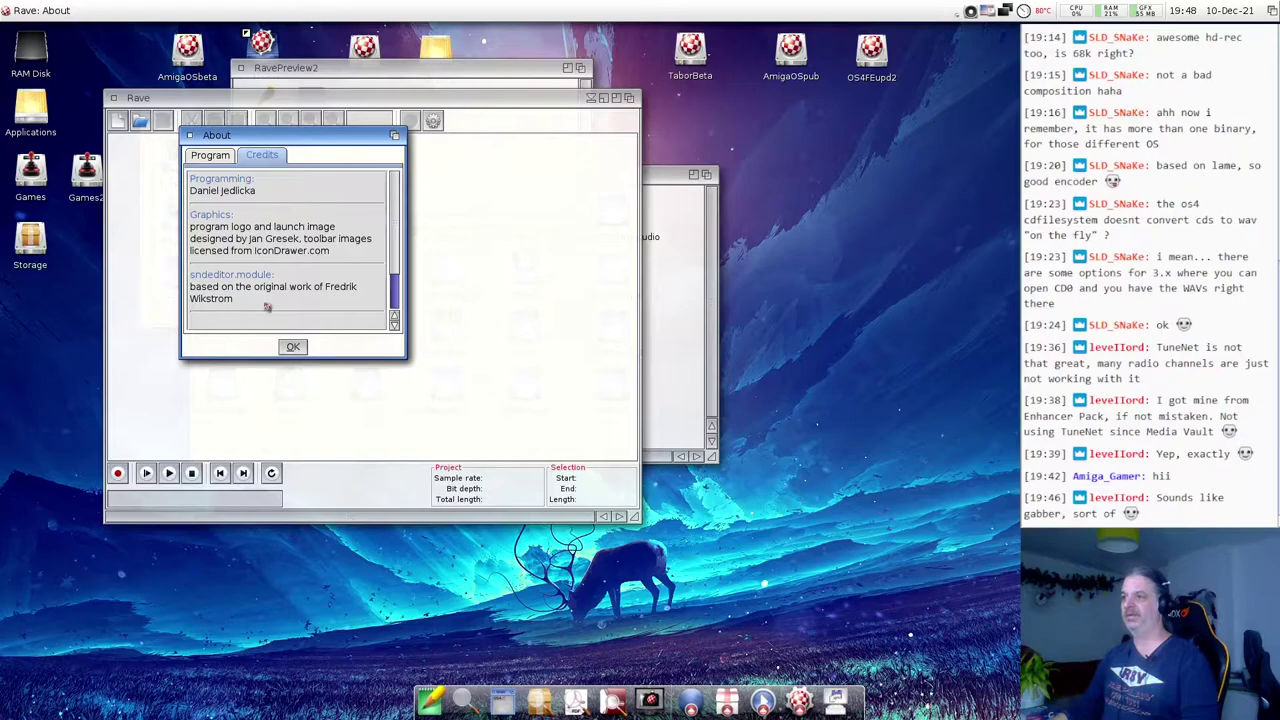
pyautogui.click(293, 348)
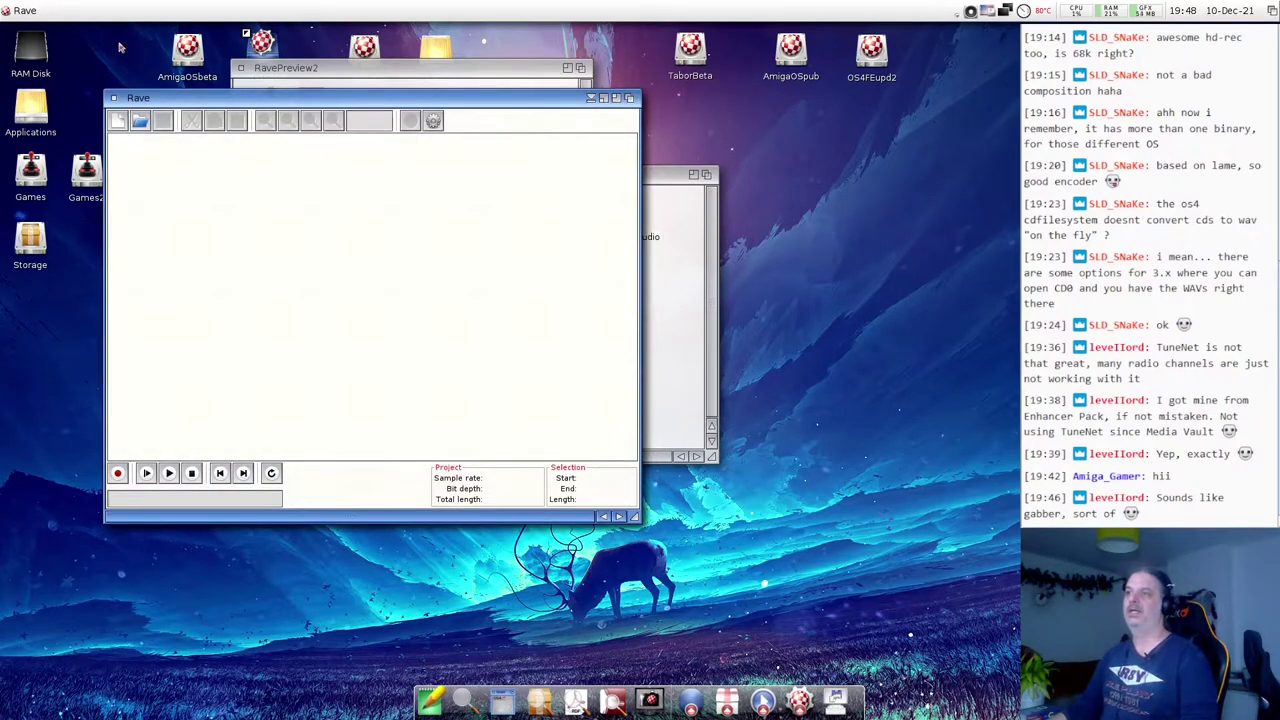
# - Open Rave's file requester and move it over the Rave window
pyautogui.click(141, 124)
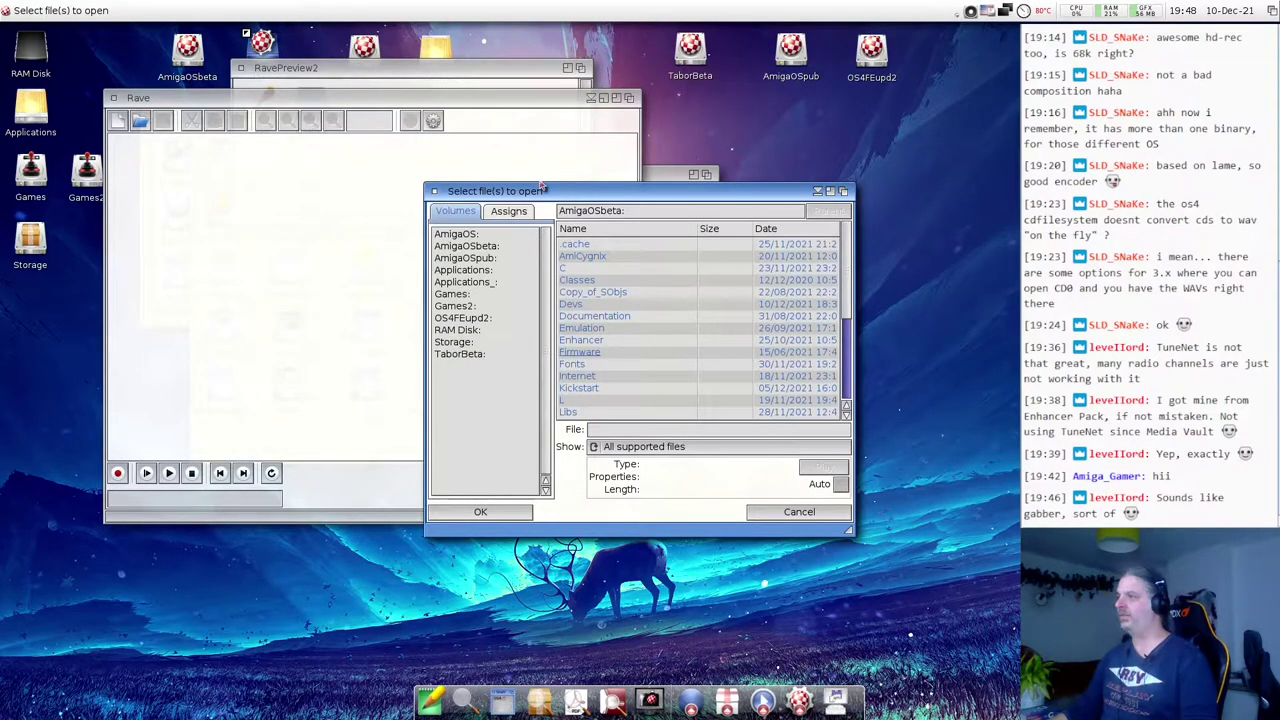
pyautogui.moveTo(541, 186); pyautogui.dragTo(248, 140)
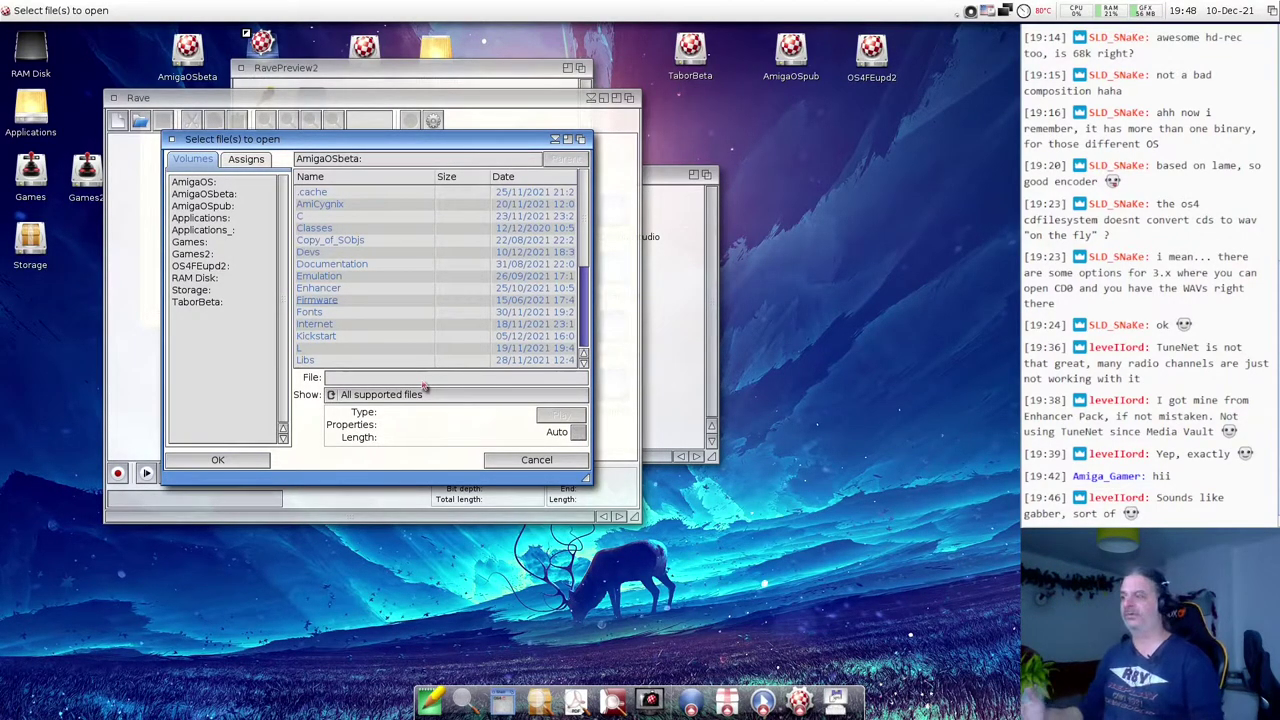
# - Open NotePad's file requester for comparison with Rave's, and close both the requester and NotePad
pyautogui.click(430, 700)
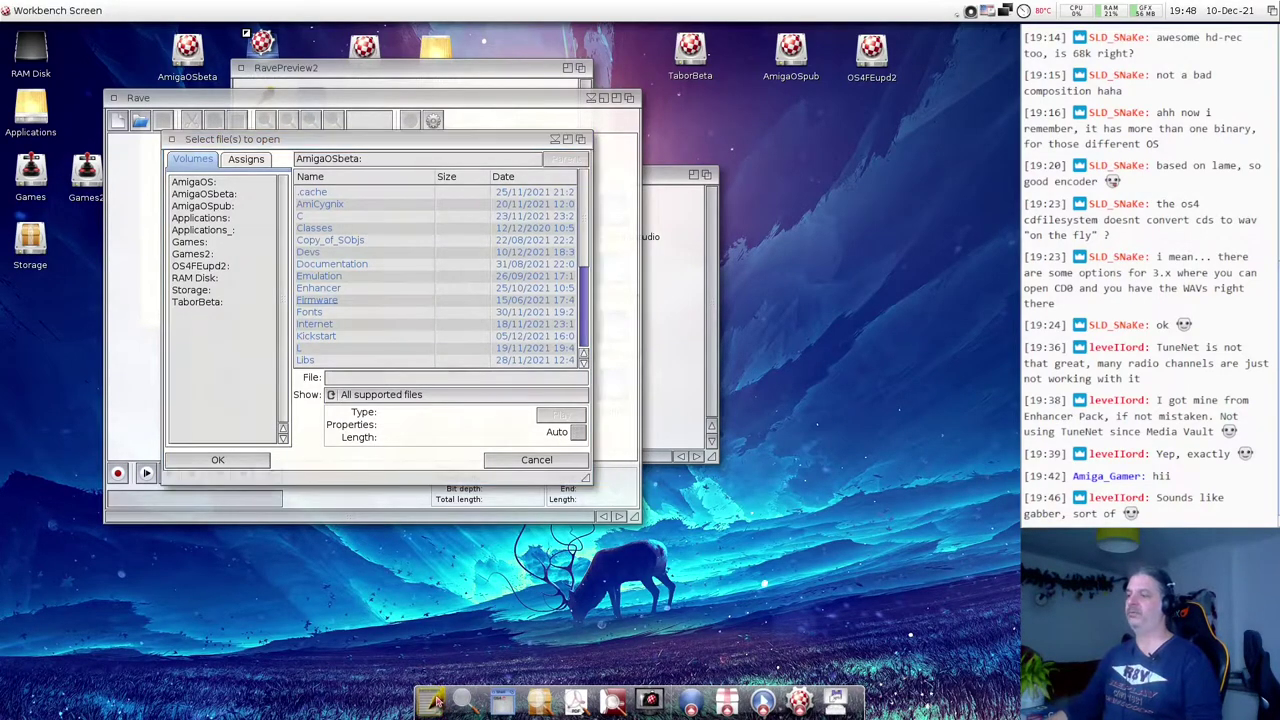
pyautogui.click(288, 318)
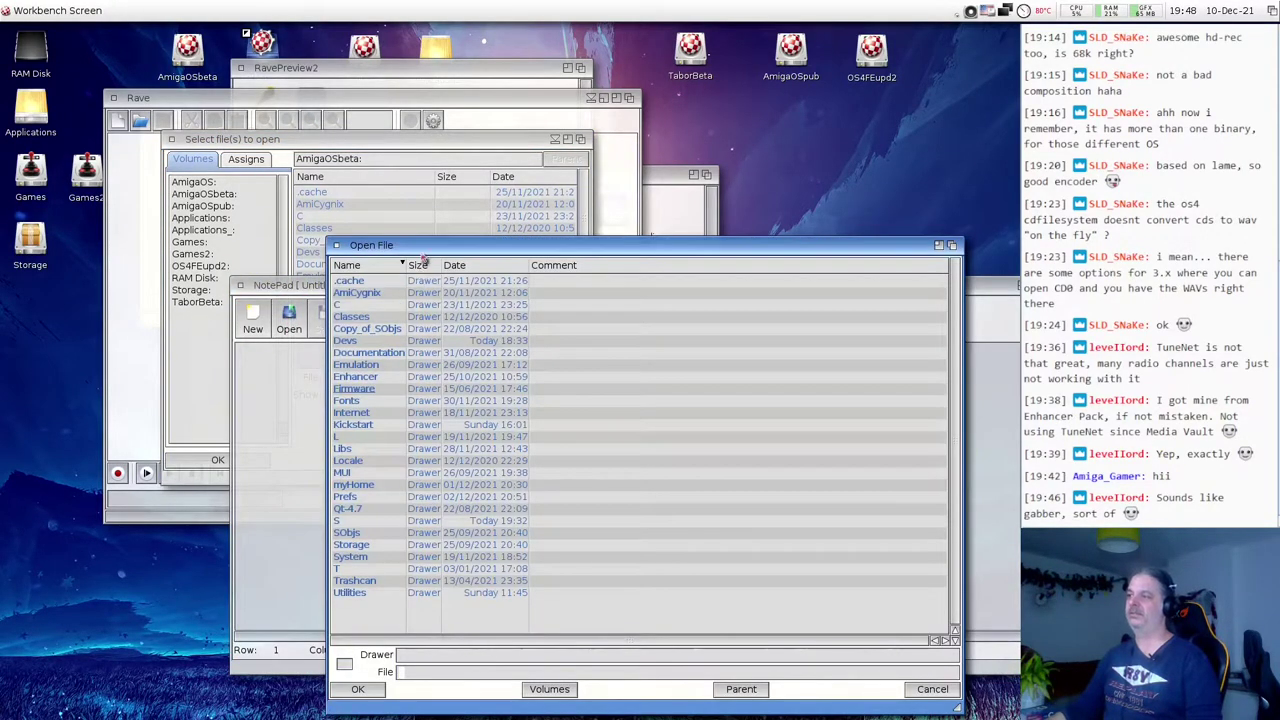
pyautogui.click(520, 170)
pyautogui.moveTo(524, 248); pyautogui.dragTo(470, 158)
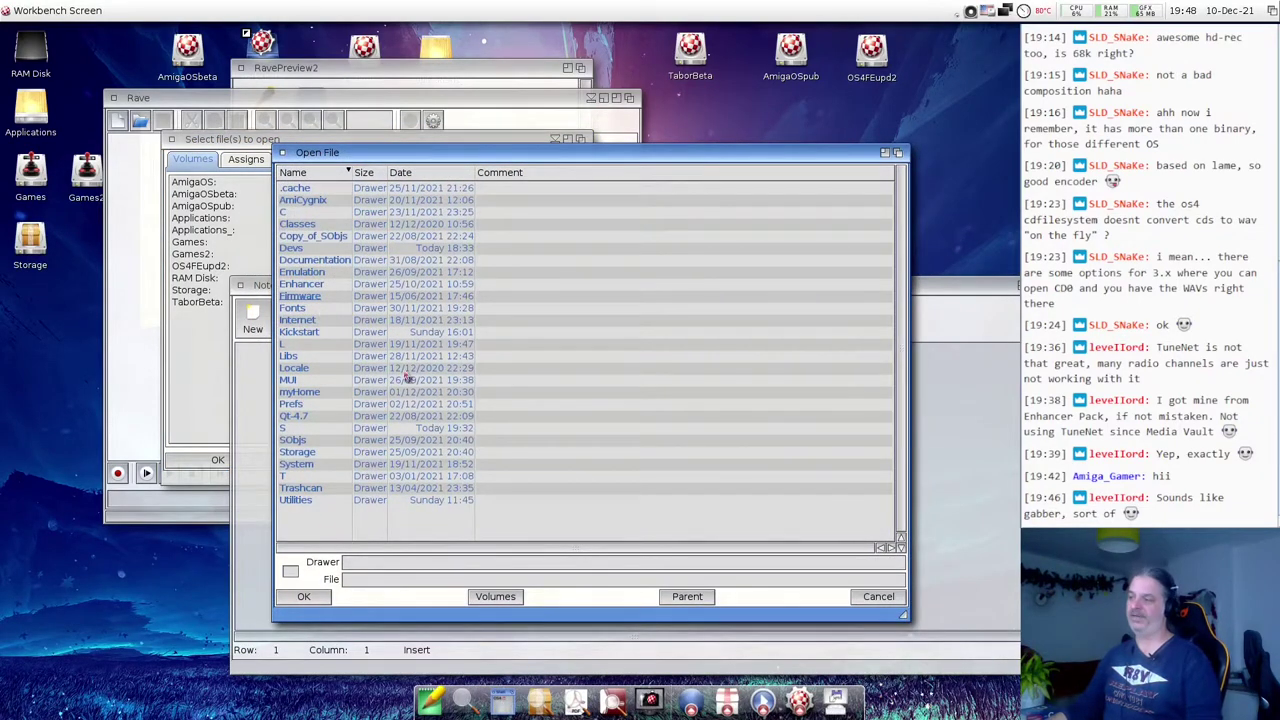
pyautogui.click(877, 600)
pyautogui.click(237, 286)
# - Return to Rave's file requester and select the Documentation drawer on AmigaOSbeta
pyautogui.click(216, 372)
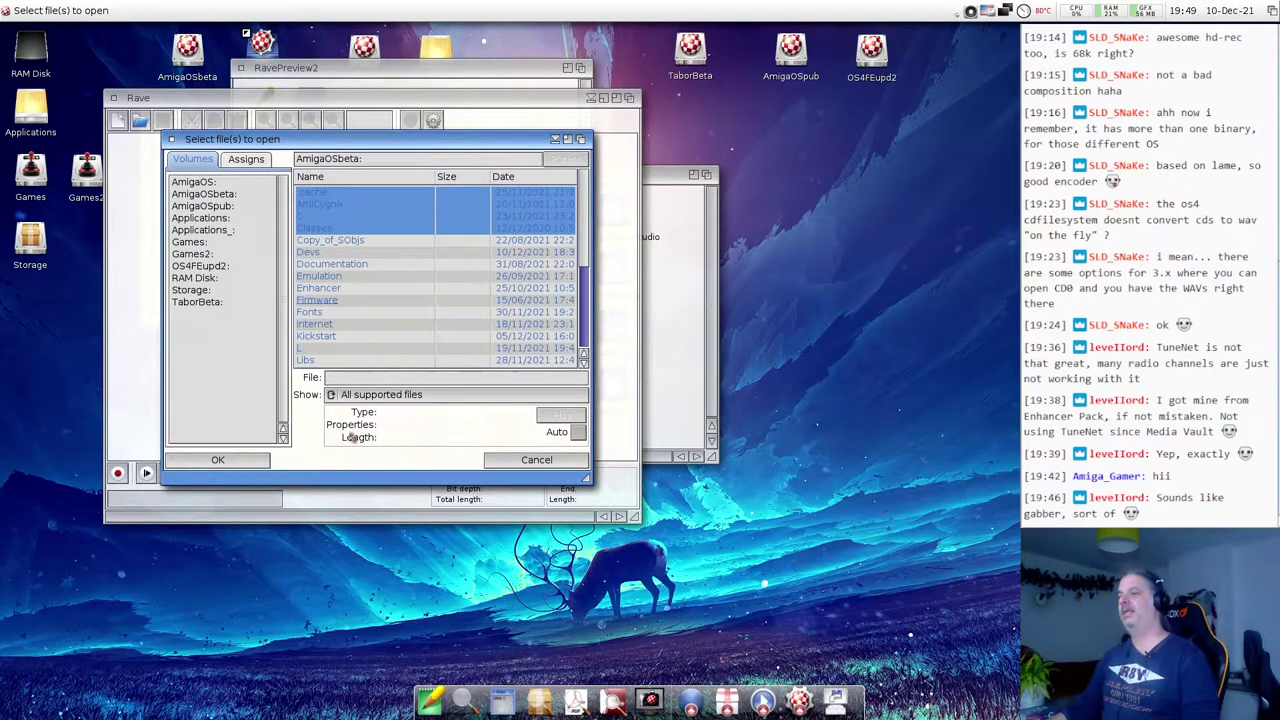
pyautogui.click(335, 265)
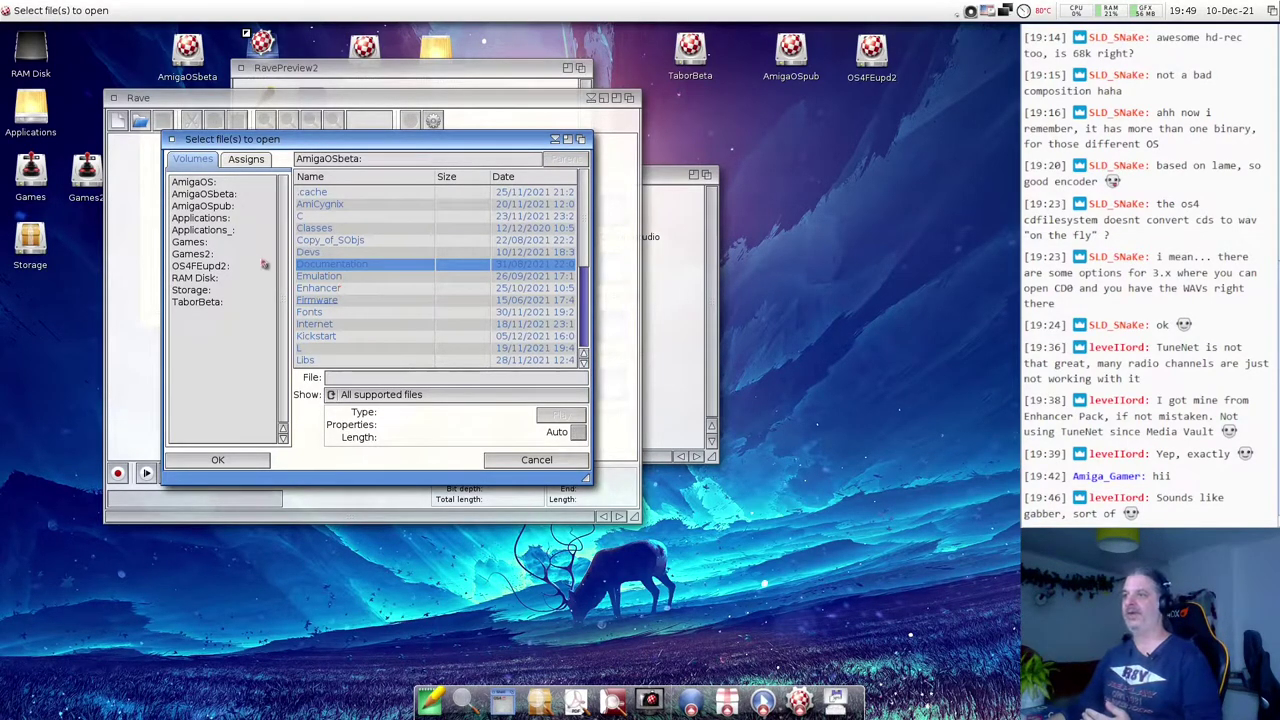
# - Browse to Applications:Music/AudioEvolution4/Projects/podcast4/Samples and select podcast_intro.aiff to examine its audio properties
pyautogui.click(234, 219)
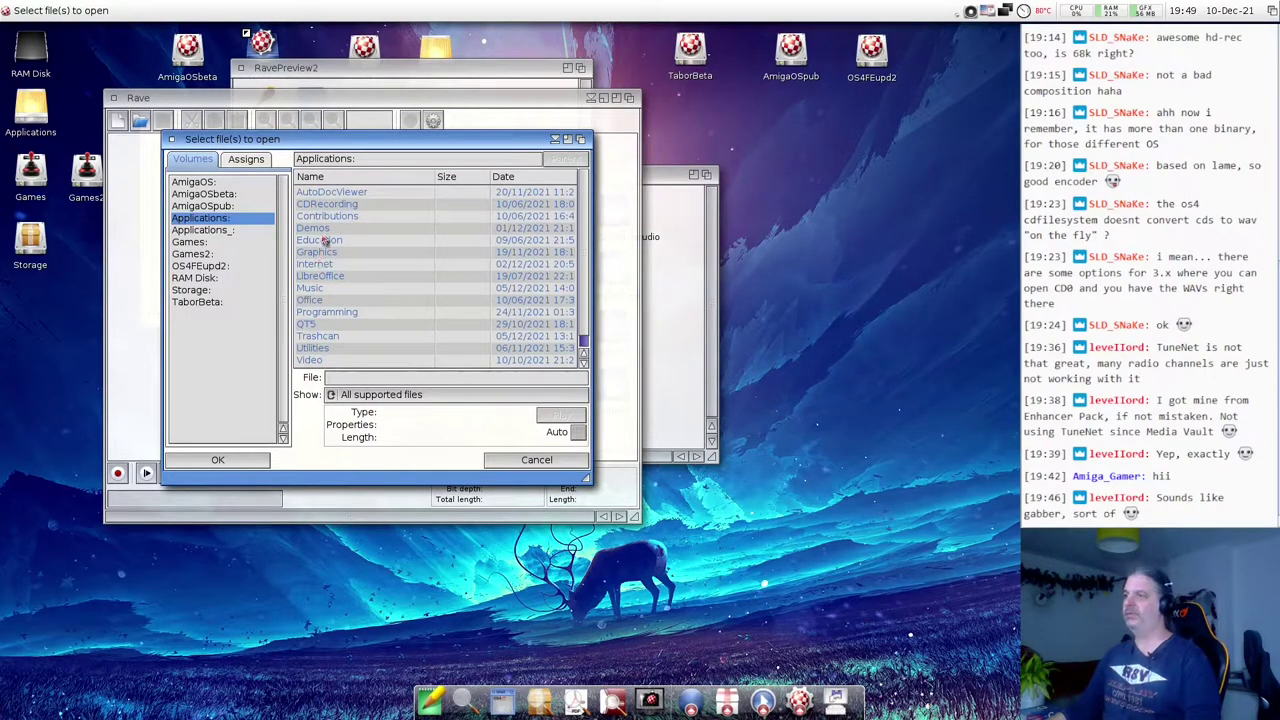
pyautogui.doubleClick(314, 289)
pyautogui.doubleClick(345, 254)
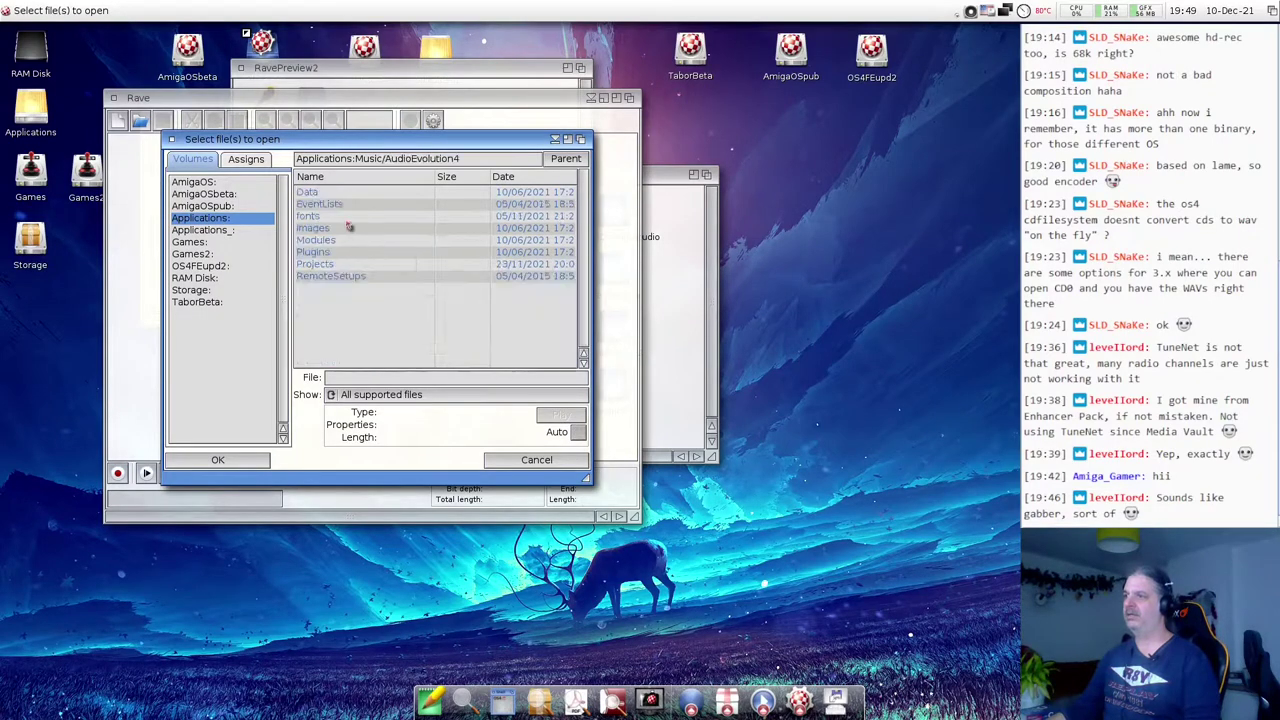
pyautogui.doubleClick(333, 266)
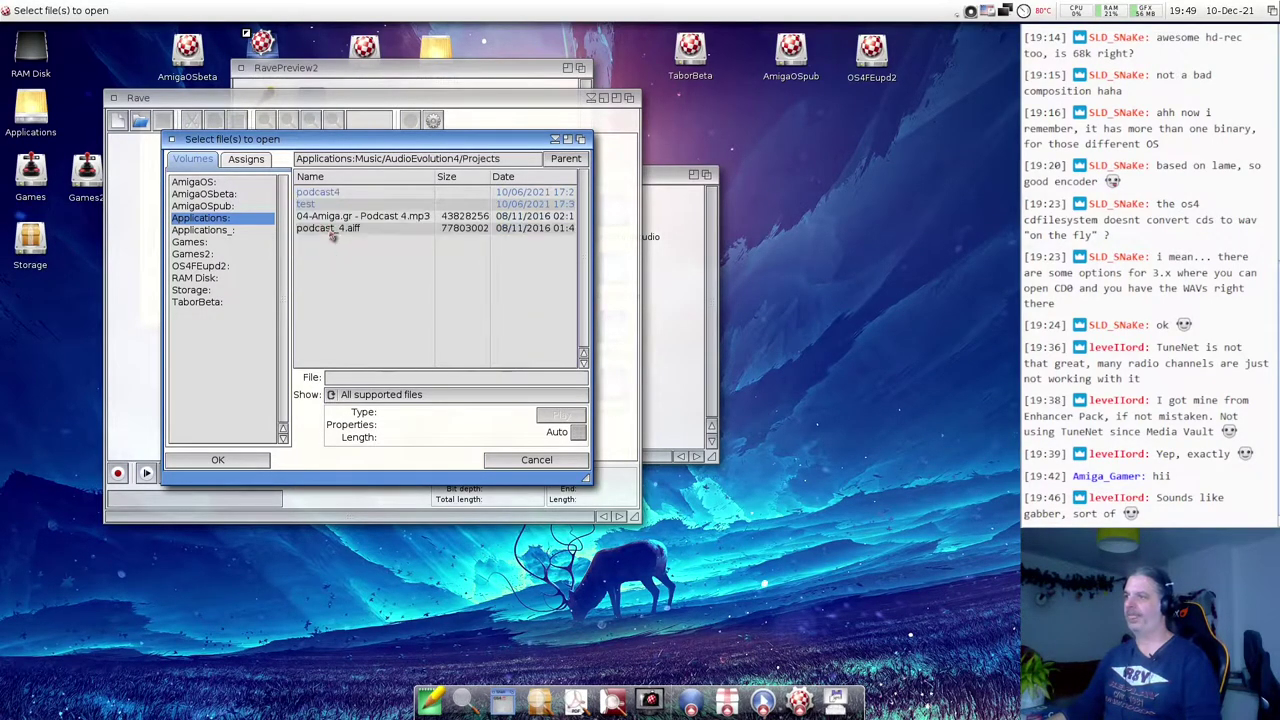
pyautogui.doubleClick(322, 192)
pyautogui.doubleClick(326, 193)
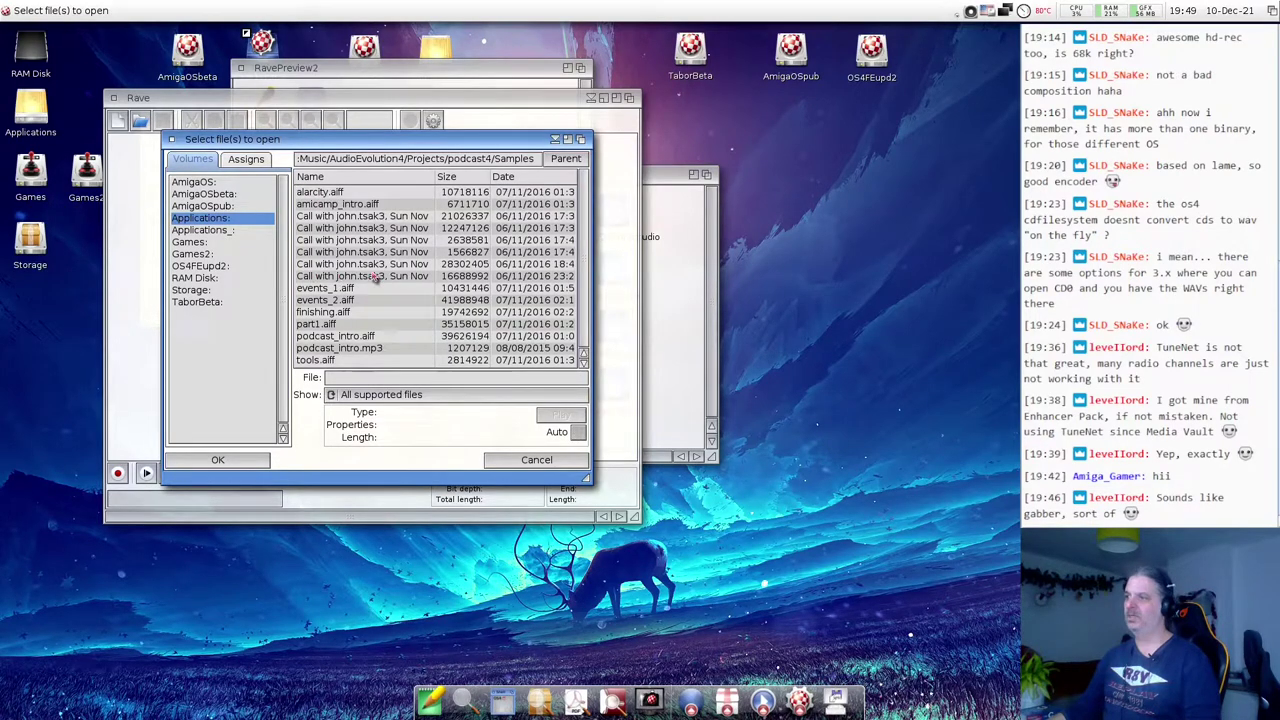
pyautogui.click(320, 338)
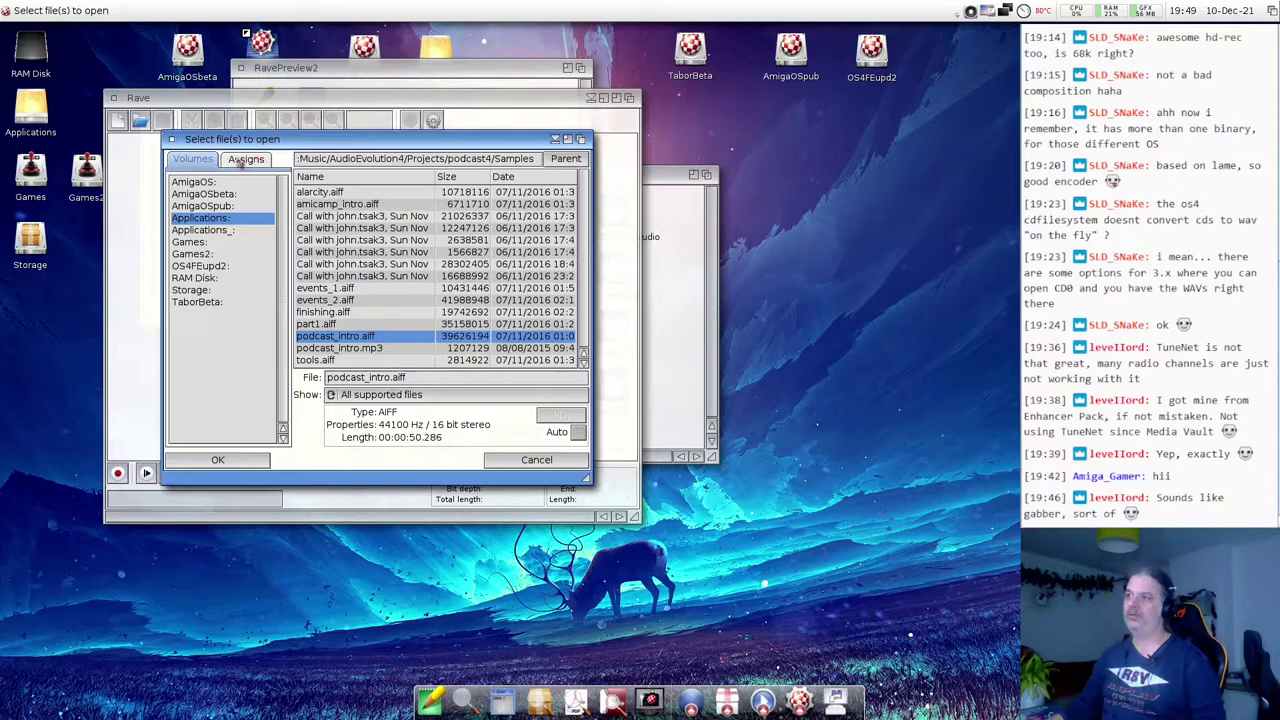
# - Browse the requester's assigns, view the ENVARC: paths, and open the AmigaOSbeta:Enhancer/C path of the C: assign
pyautogui.click(243, 160)
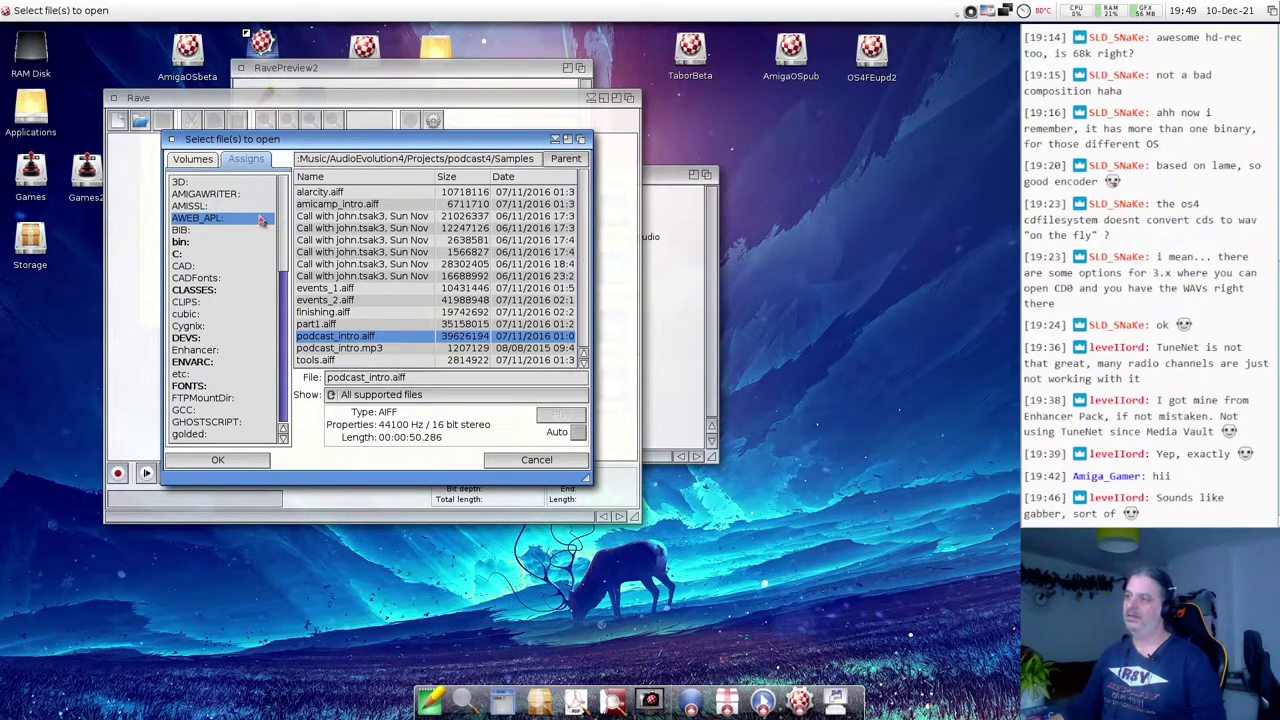
pyautogui.moveTo(284, 218); pyautogui.dragTo(283, 236)
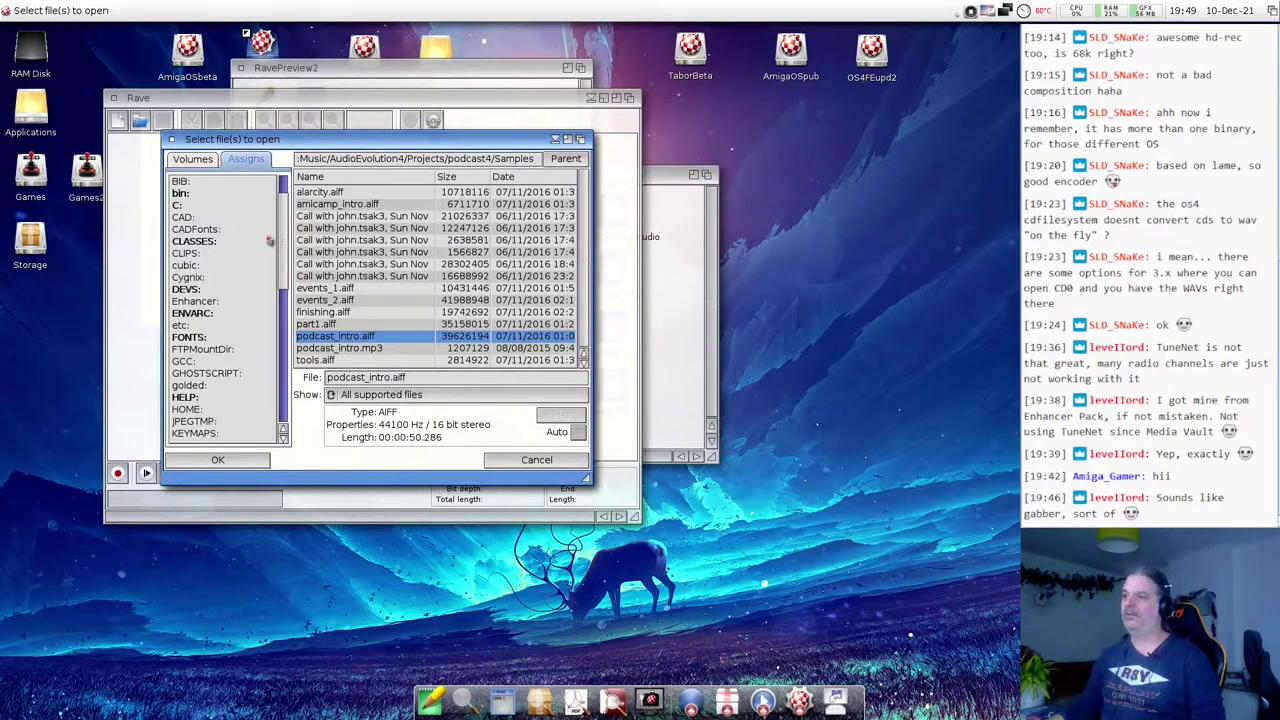
pyautogui.click(200, 316)
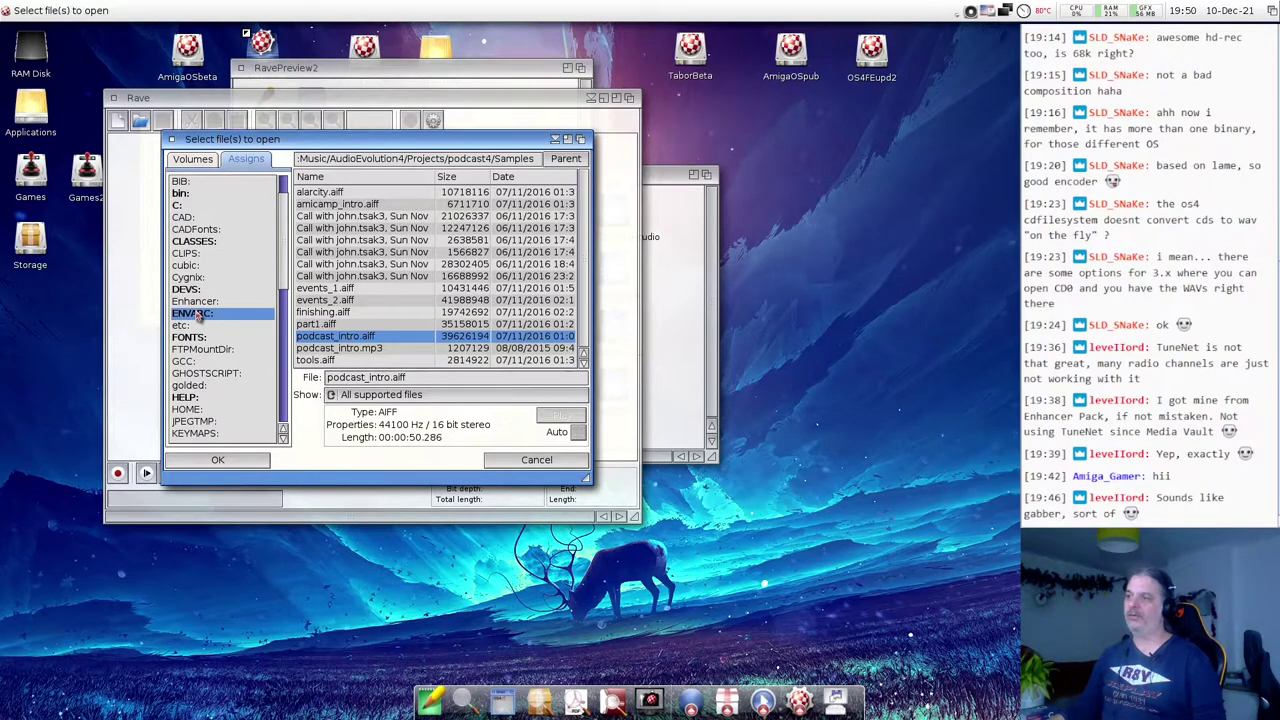
pyautogui.rightClick(197, 320)
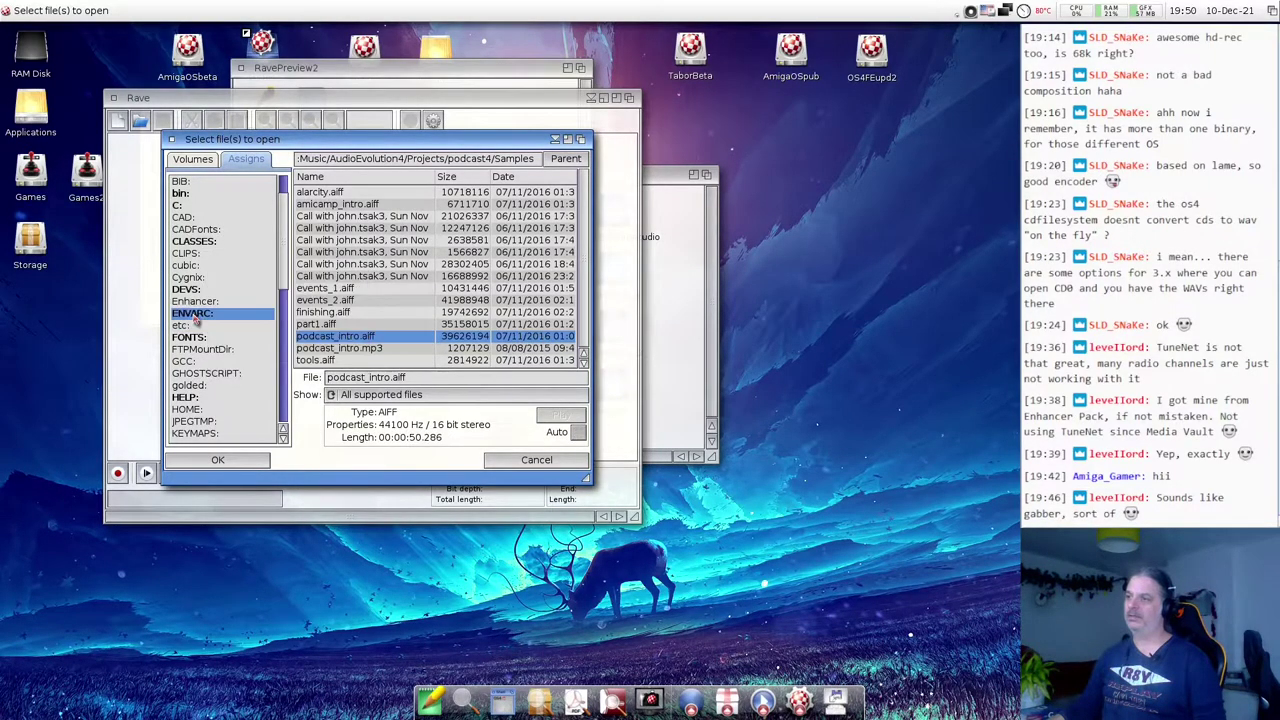
pyautogui.moveTo(186, 322)
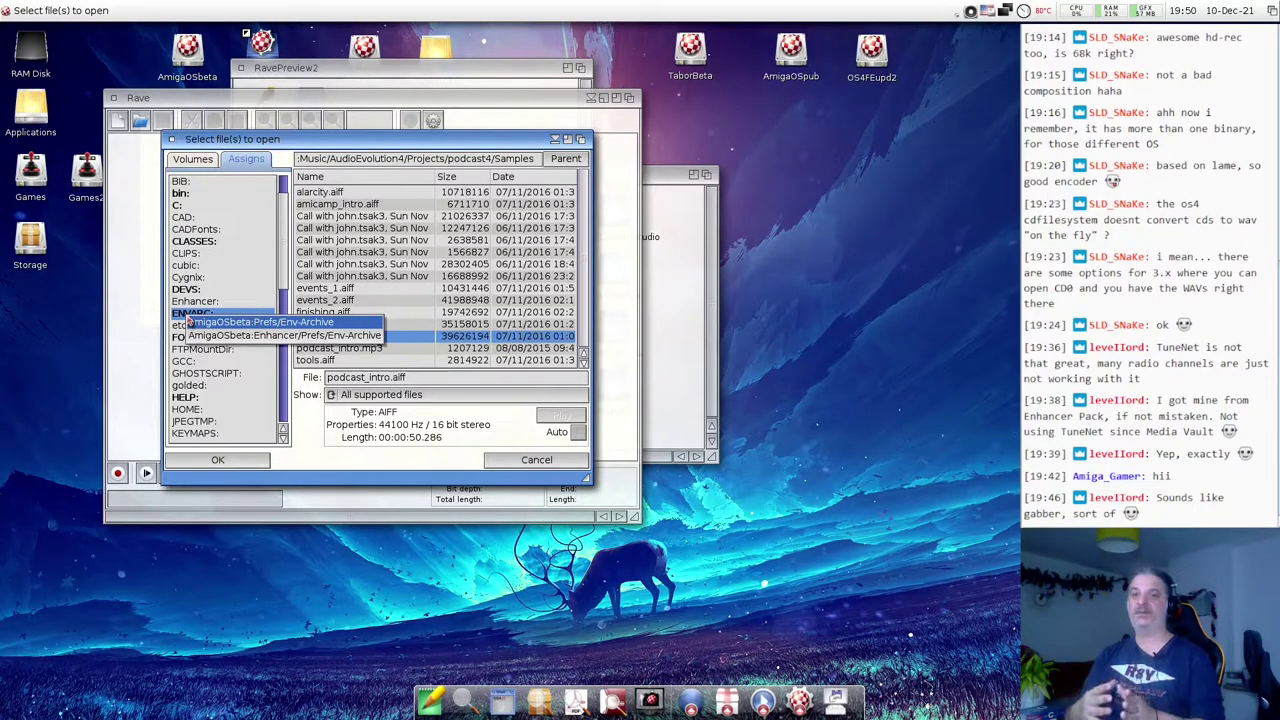
pyautogui.click(199, 208)
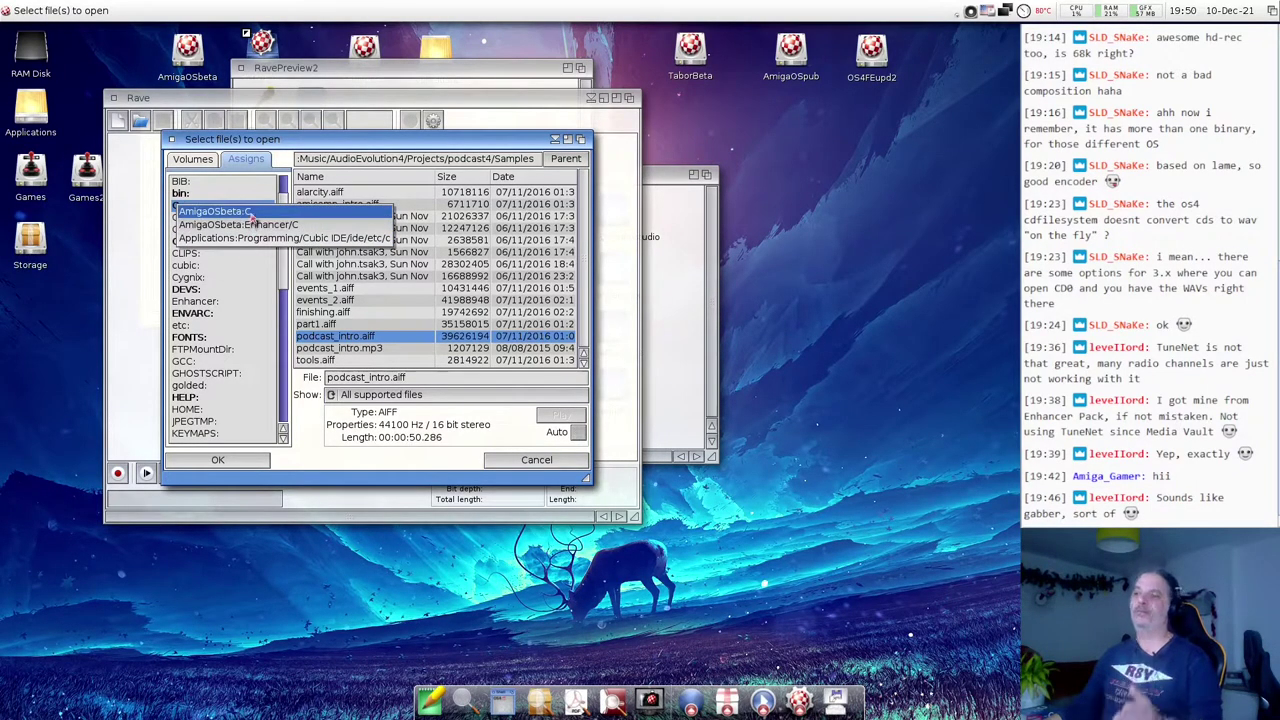
pyautogui.click(203, 230)
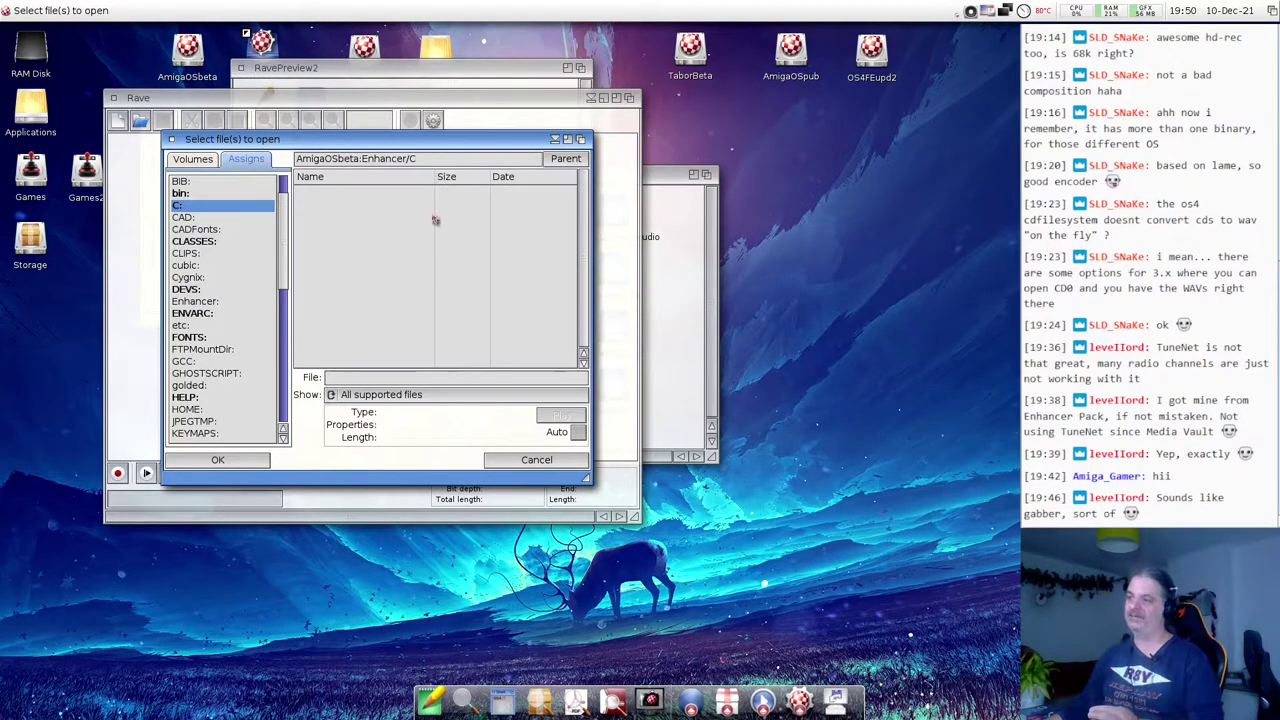
# - Return to the volumes and open podcast_intro.aiff from Applications:Music/AudioEvolution4/Projects/podcast4/Samples
pyautogui.click(200, 161)
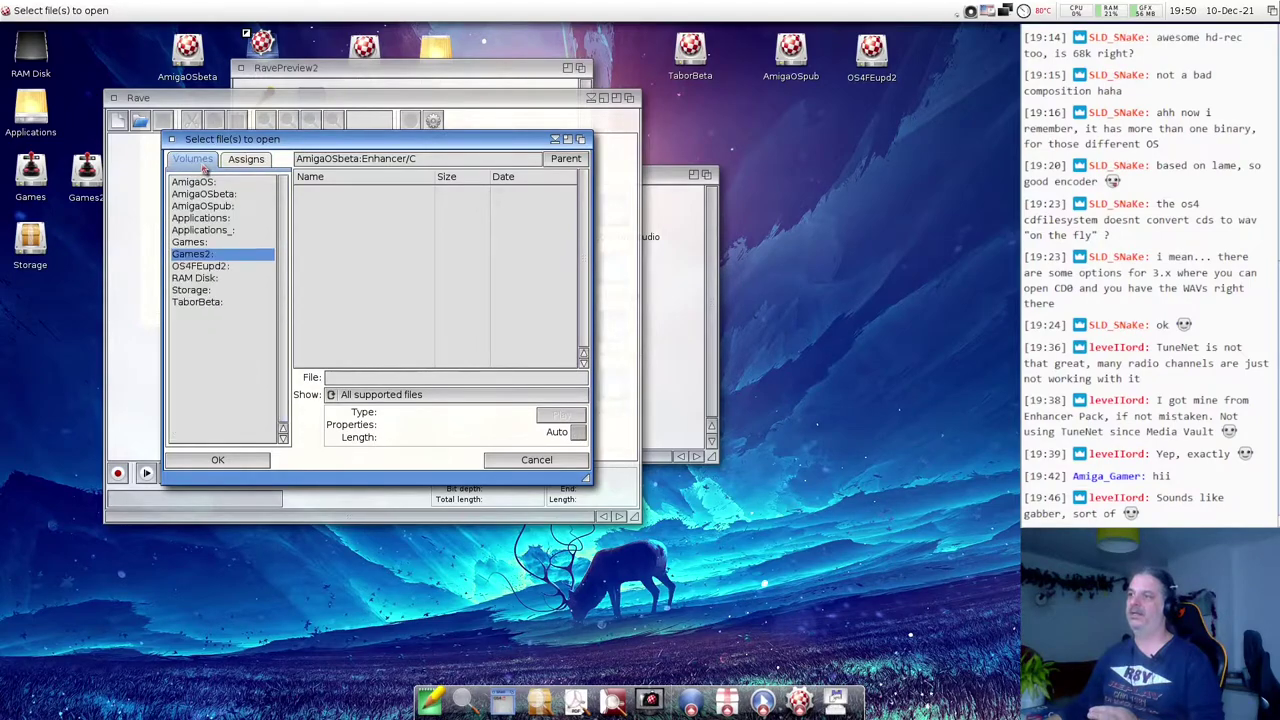
pyautogui.click(214, 220)
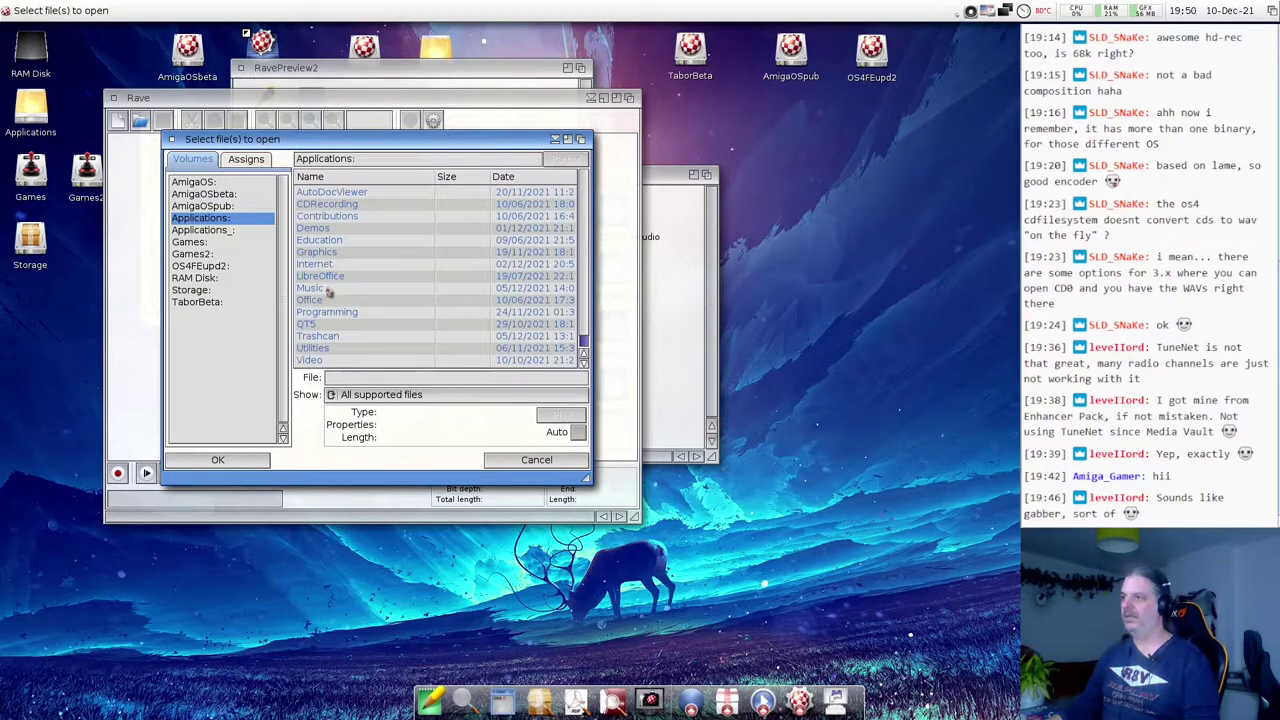
pyautogui.doubleClick(329, 289)
pyautogui.doubleClick(329, 252)
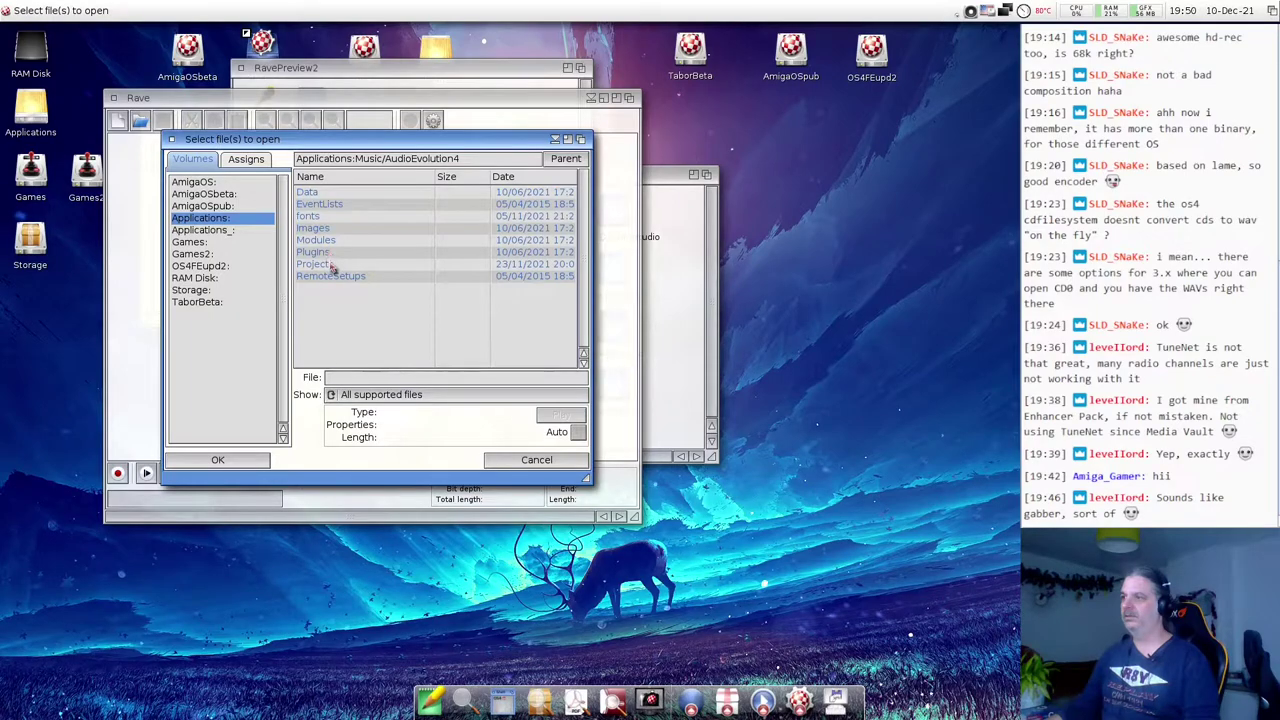
pyautogui.doubleClick(330, 264)
pyautogui.doubleClick(338, 192)
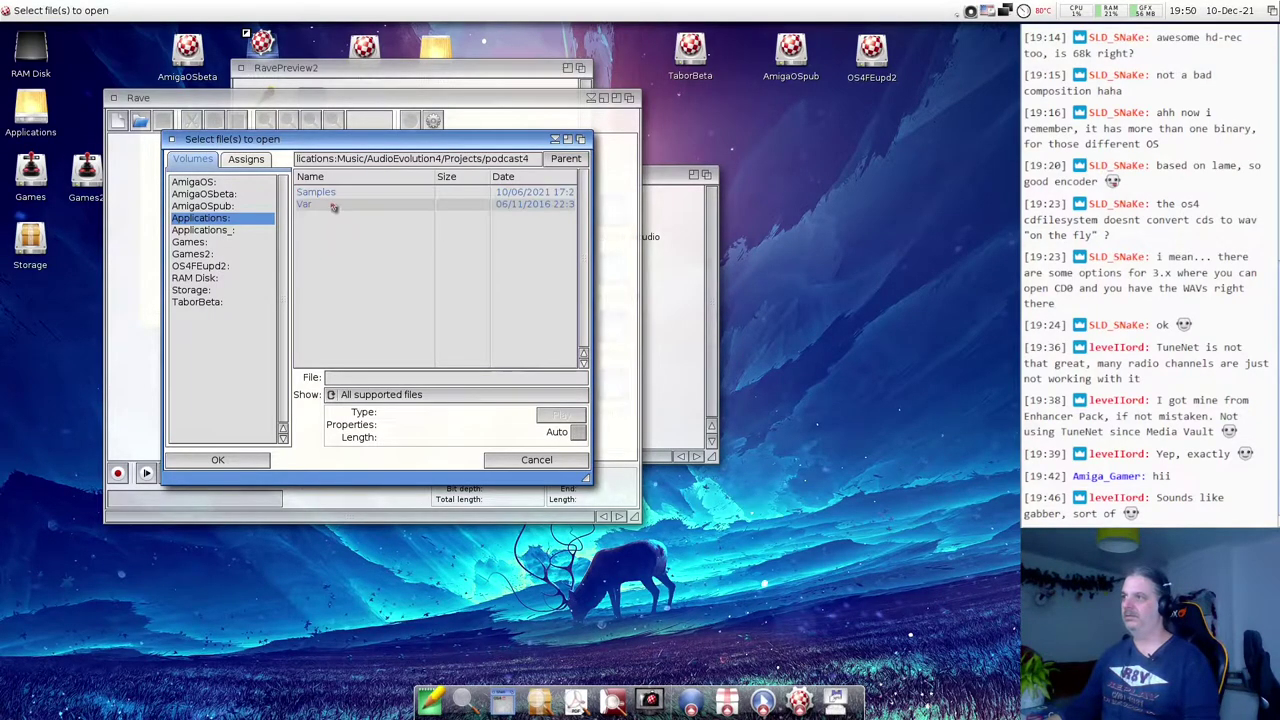
pyautogui.doubleClick(330, 194)
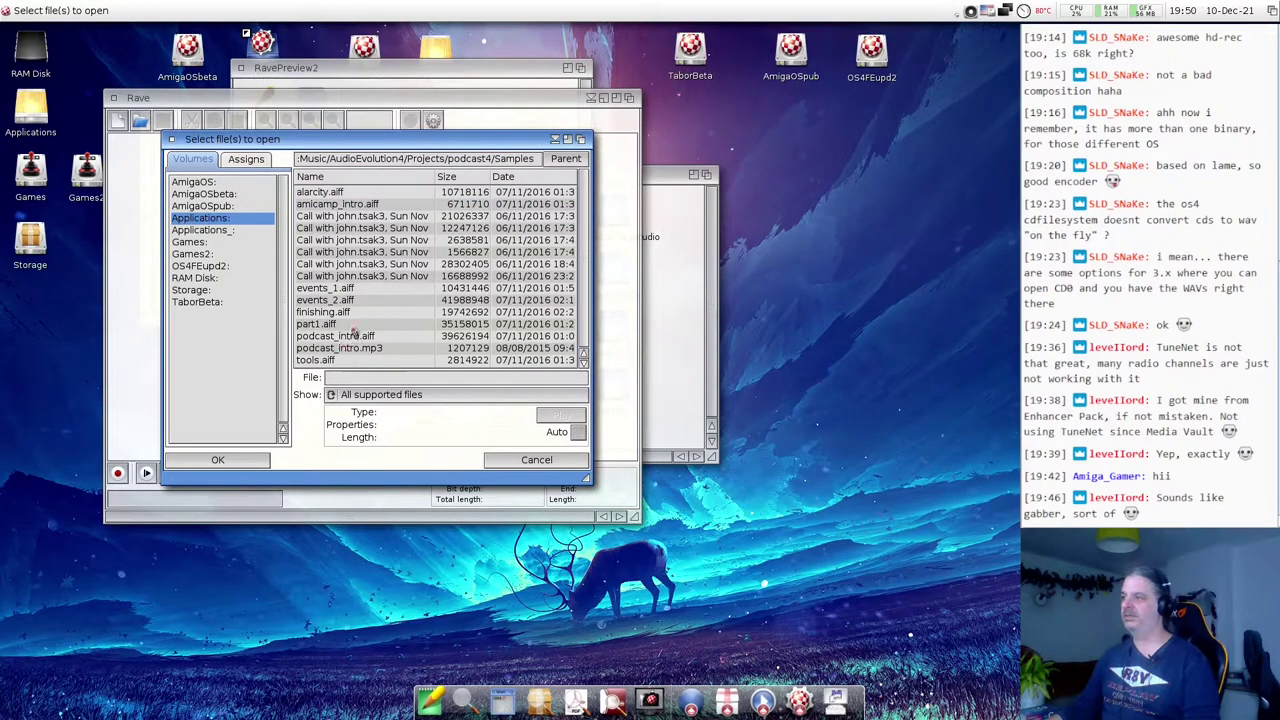
pyautogui.doubleClick(348, 336)
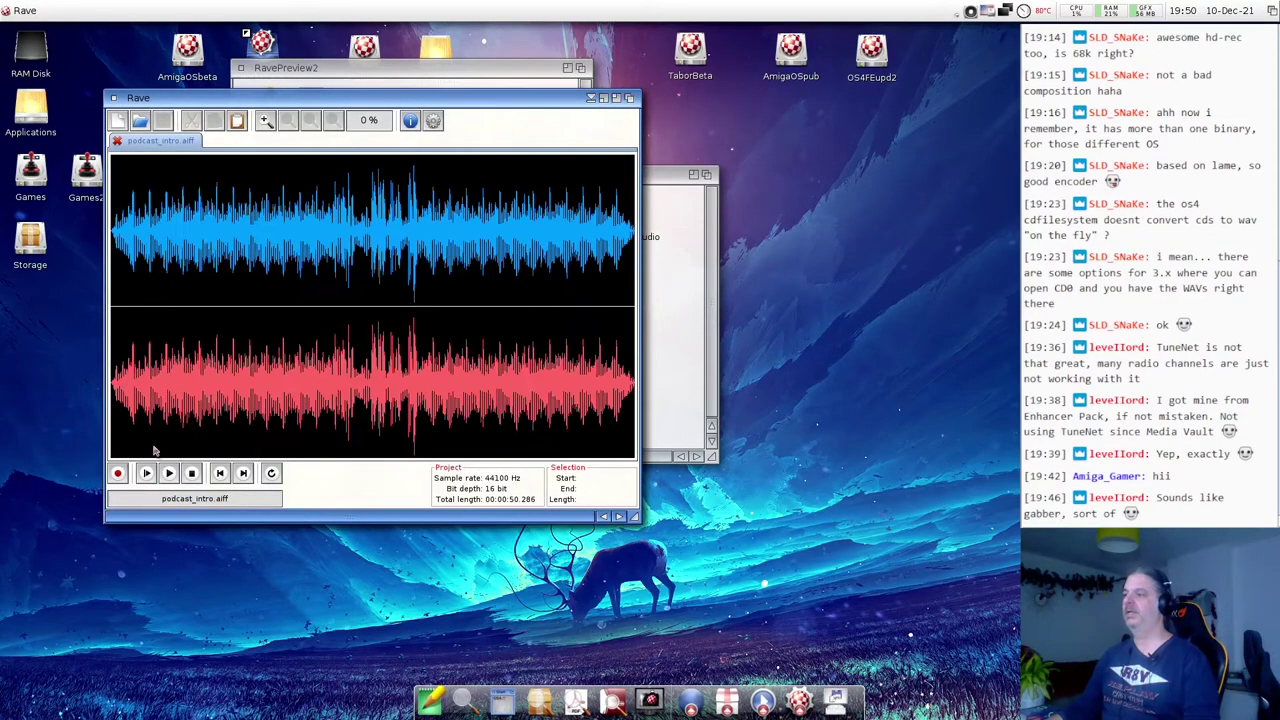
# - Enlarge the Rave window and play podcast_intro.aiff
pyautogui.moveTo(638, 520); pyautogui.dragTo(724, 585)
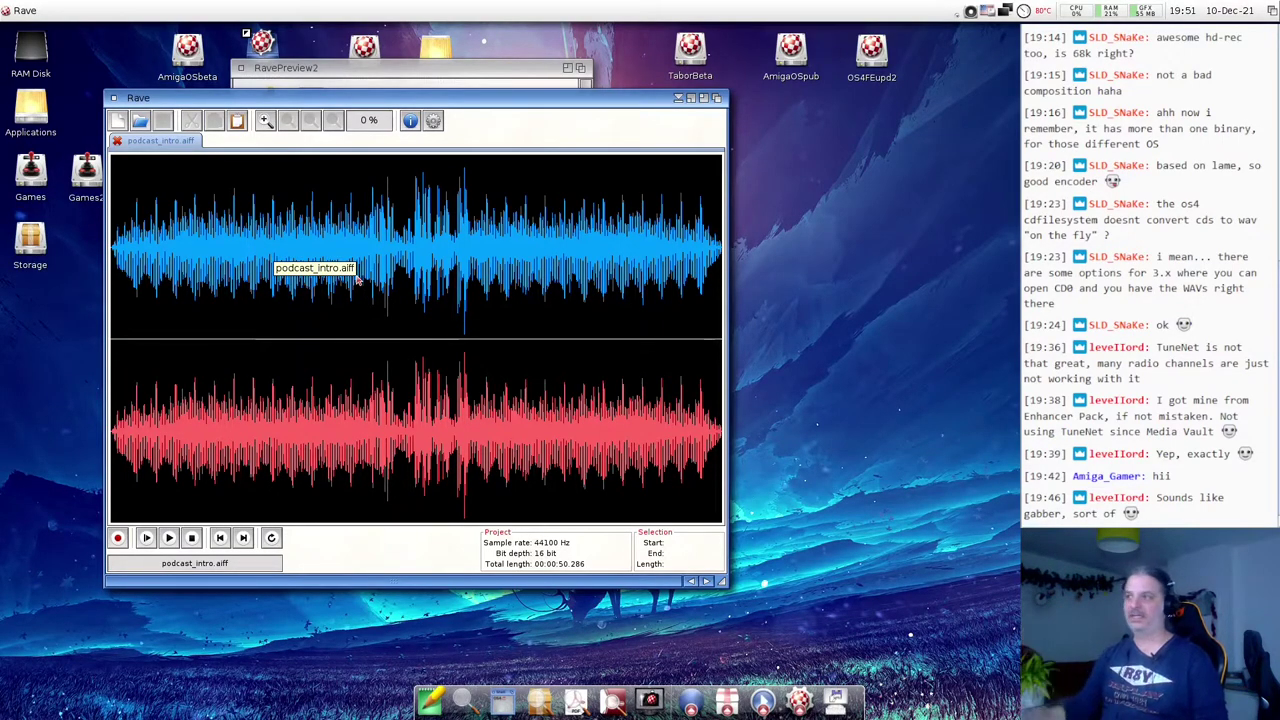
pyautogui.click(168, 538)
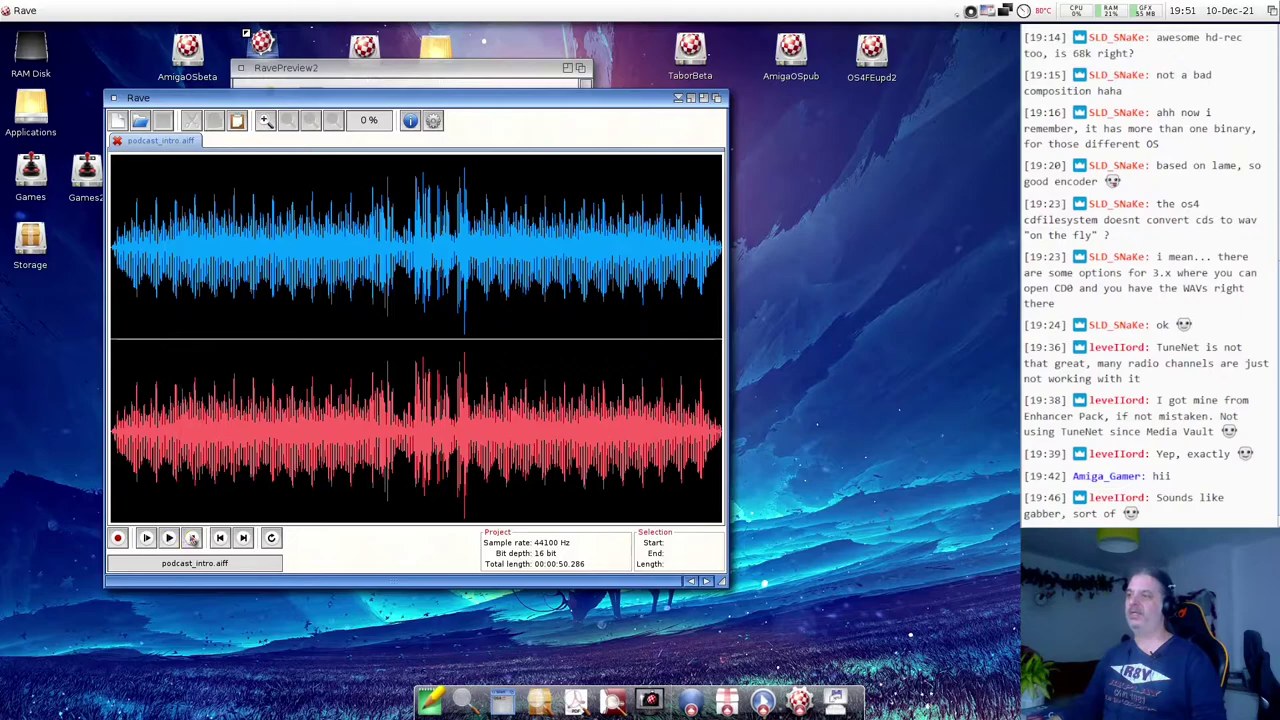
# - Move Rave aside, launch AmiSoundED from its drawer in Music, and enlarge its window to examine the editor
pyautogui.moveTo(301, 104); pyautogui.dragTo(466, 110)
pyautogui.doubleClick(224, 395)
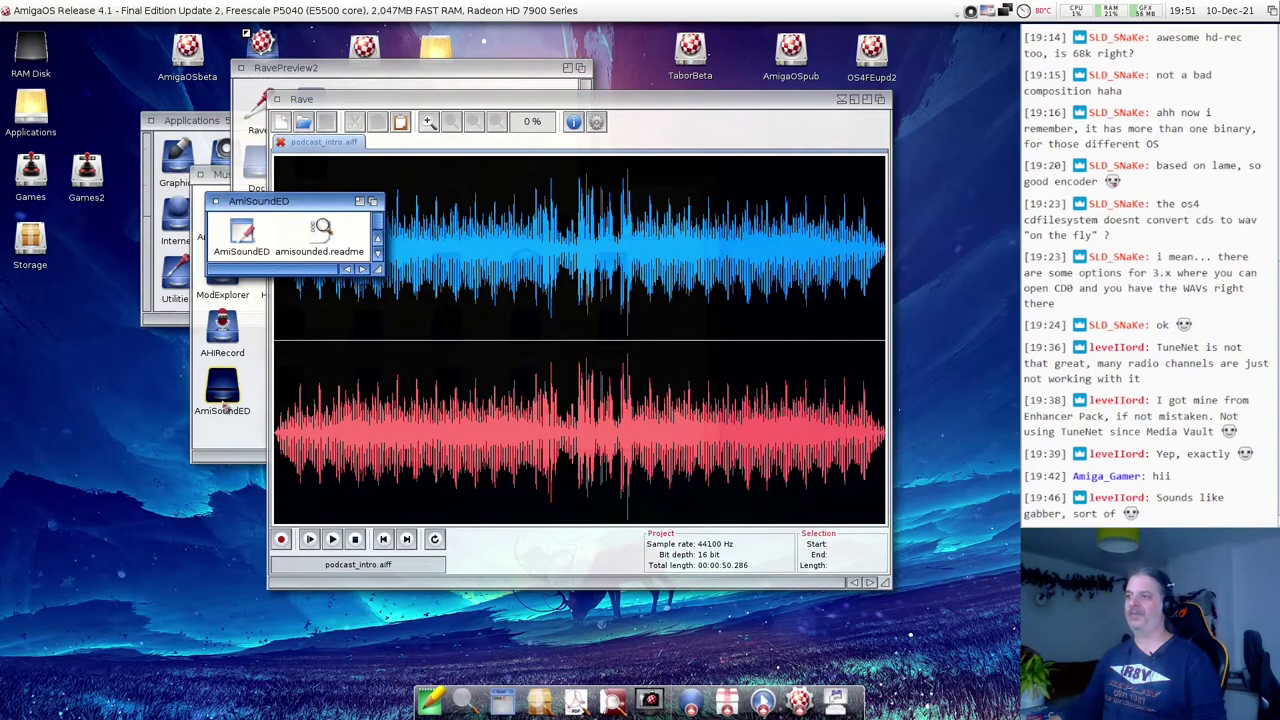
pyautogui.doubleClick(241, 240)
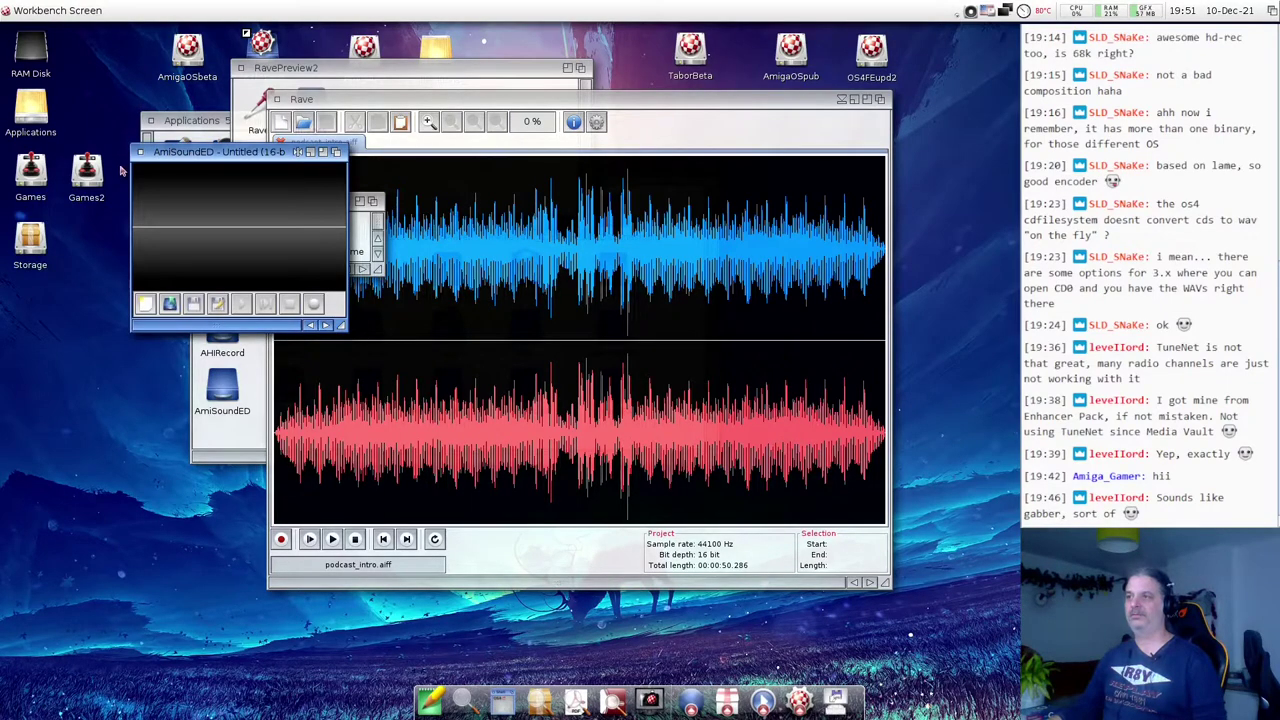
pyautogui.moveTo(148, 157); pyautogui.dragTo(26, 190)
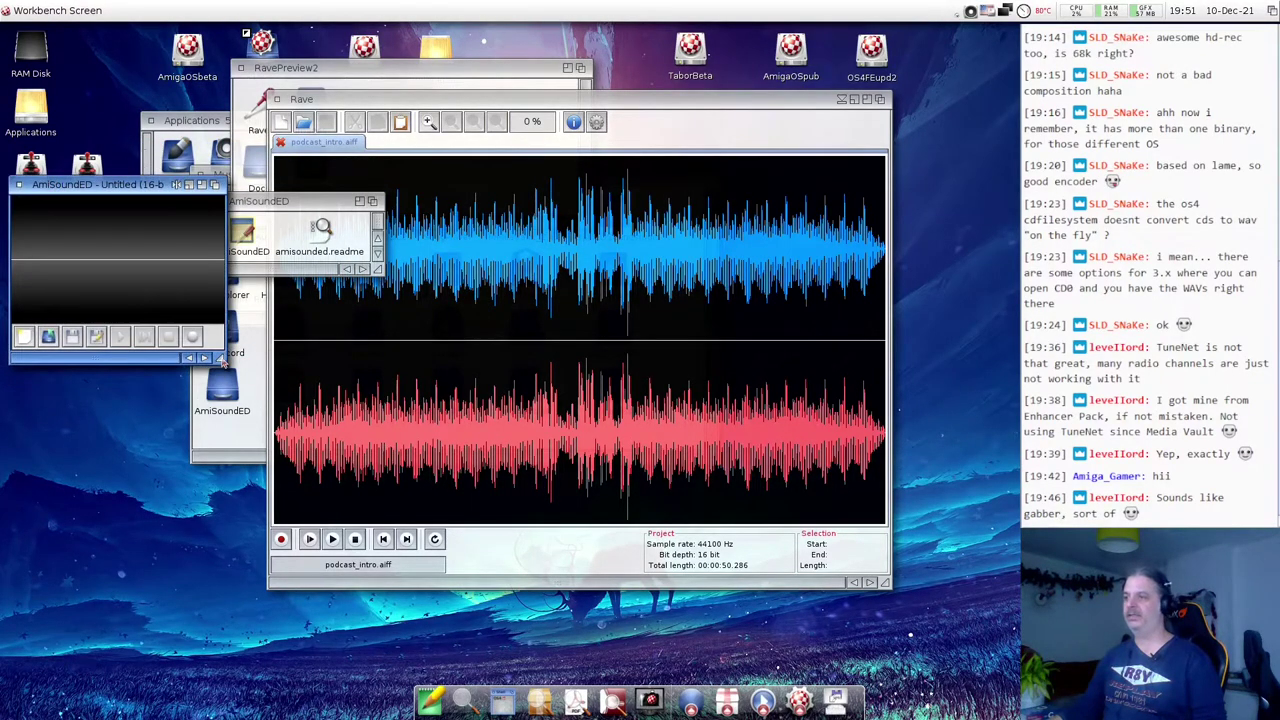
pyautogui.moveTo(243, 358); pyautogui.dragTo(349, 460)
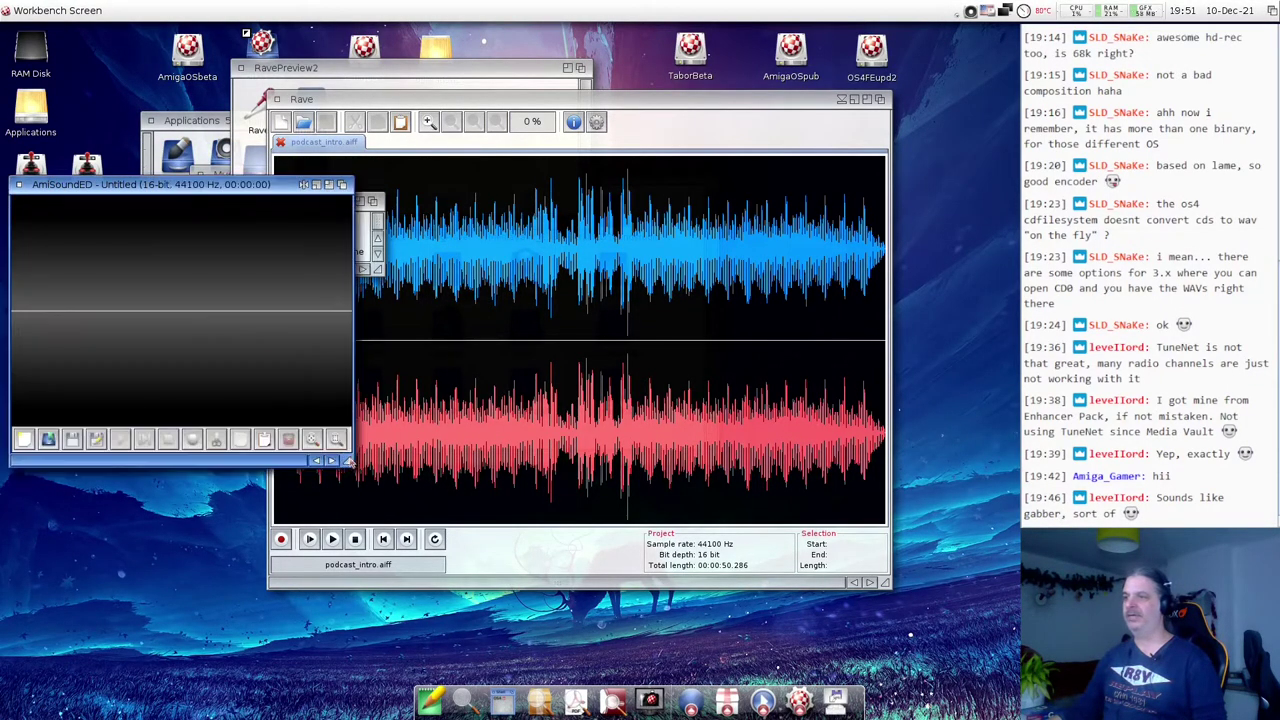
# - Close AmiSoundED and its drawer, and bring the Rave window back over the Music drawer
pyautogui.click(19, 185)
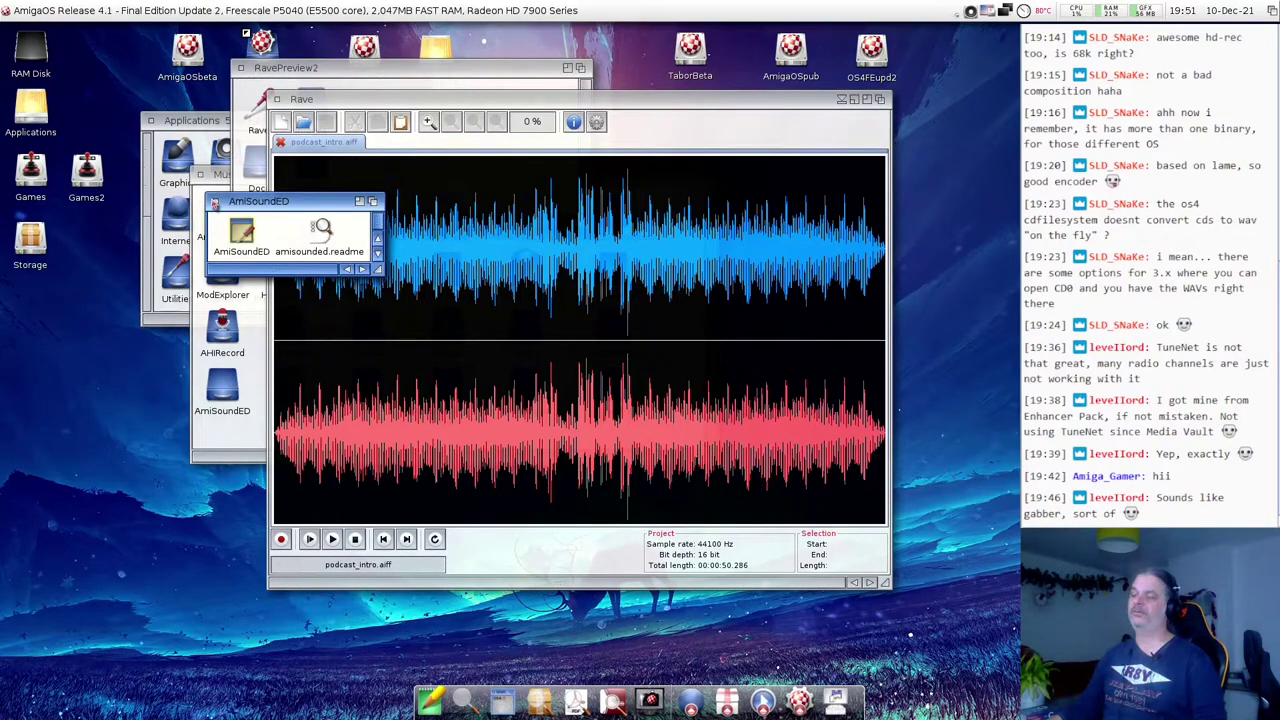
pyautogui.moveTo(292, 203); pyautogui.dragTo(177, 240)
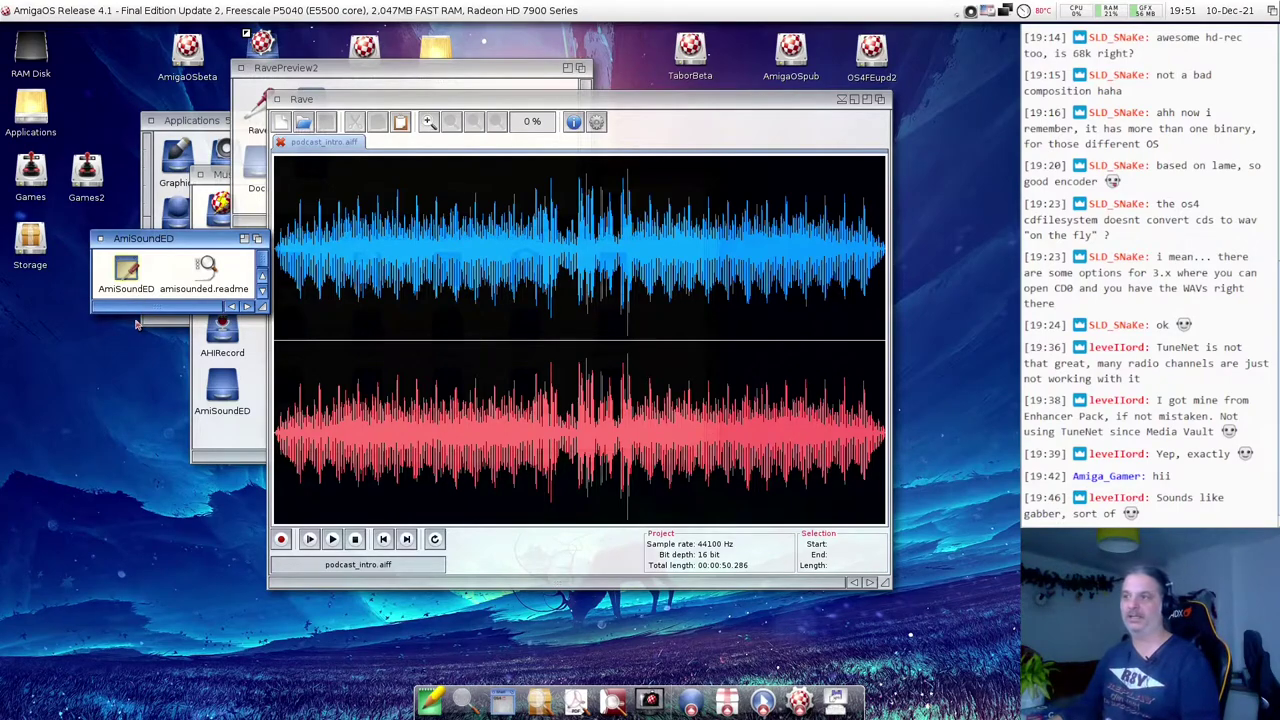
pyautogui.click(101, 239)
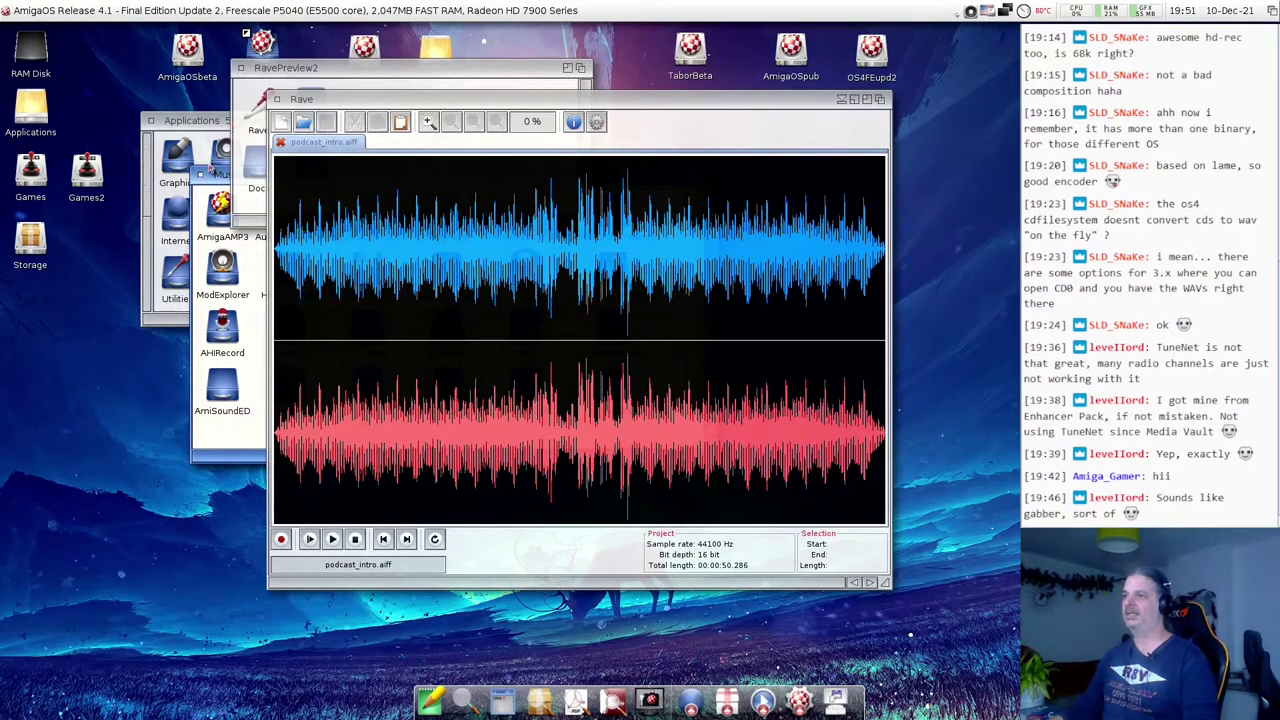
pyautogui.moveTo(351, 100); pyautogui.dragTo(209, 94)
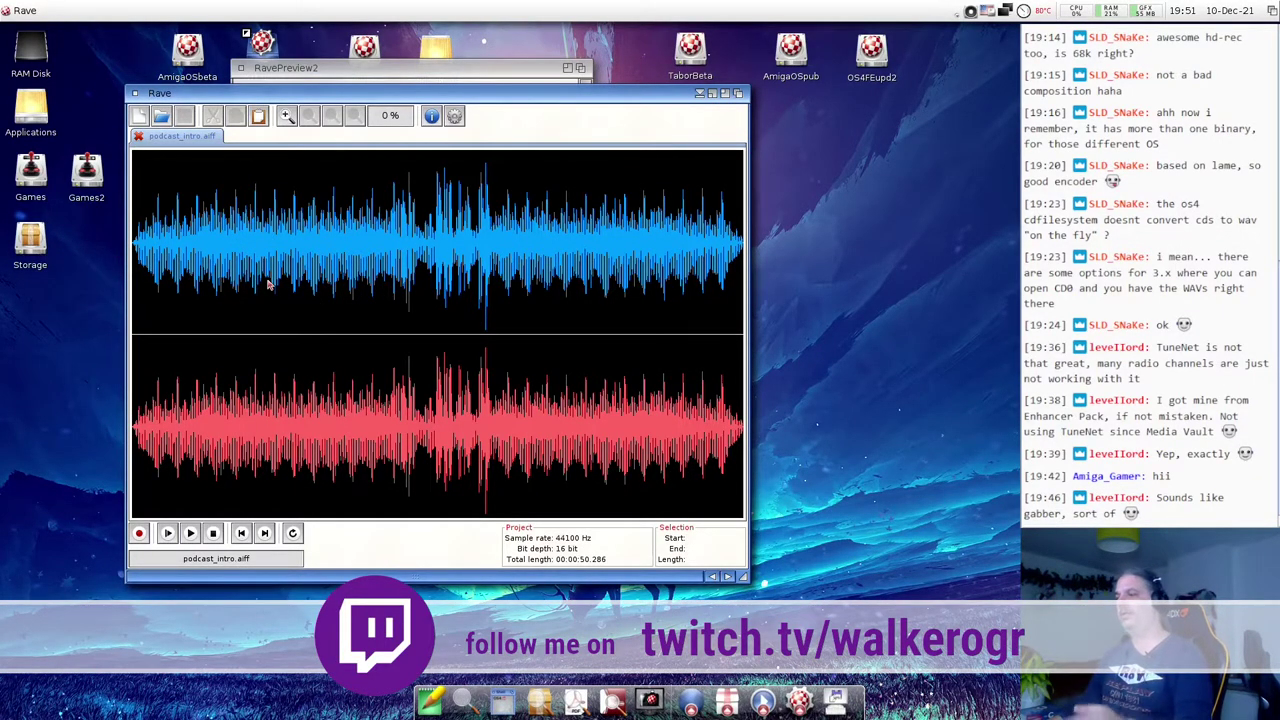
# - Select the audio from about 7.2 s to 15.9 s and apply a Level gain of about 281 % to the selection
pyautogui.moveTo(219, 270); pyautogui.dragTo(327, 260)
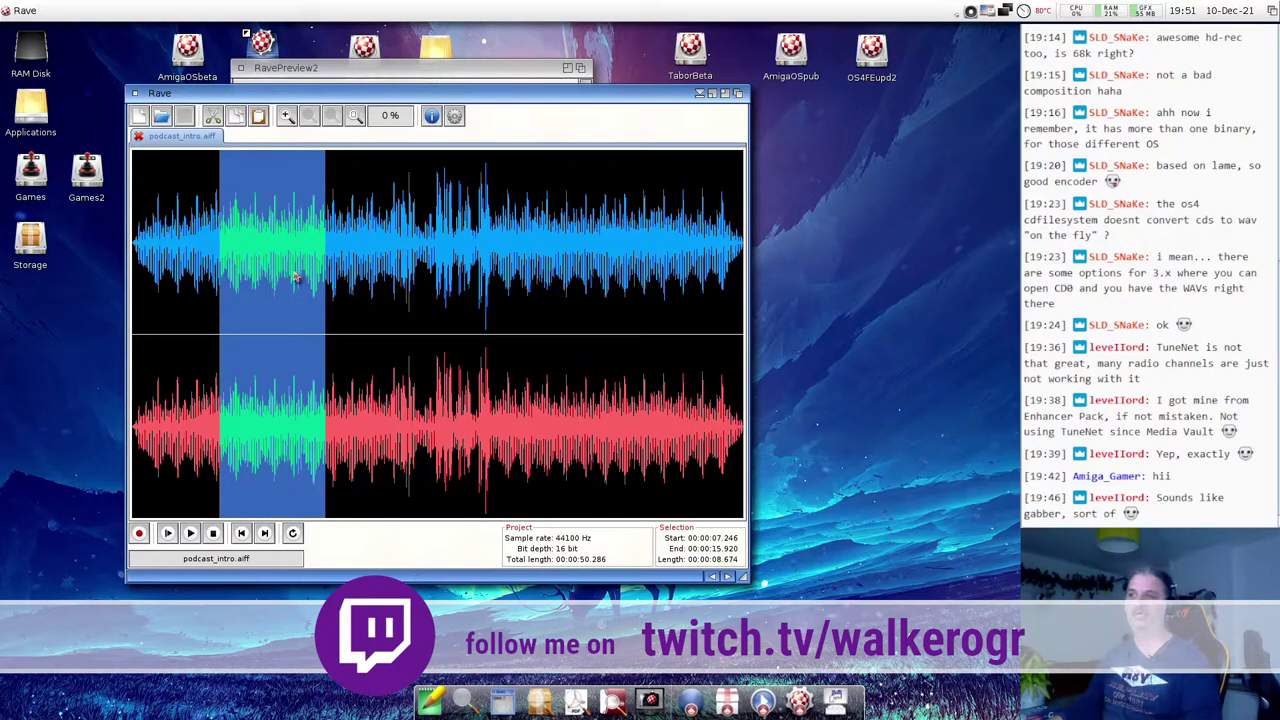
pyautogui.rightClick(20, 10)
pyautogui.moveTo(60, 9)
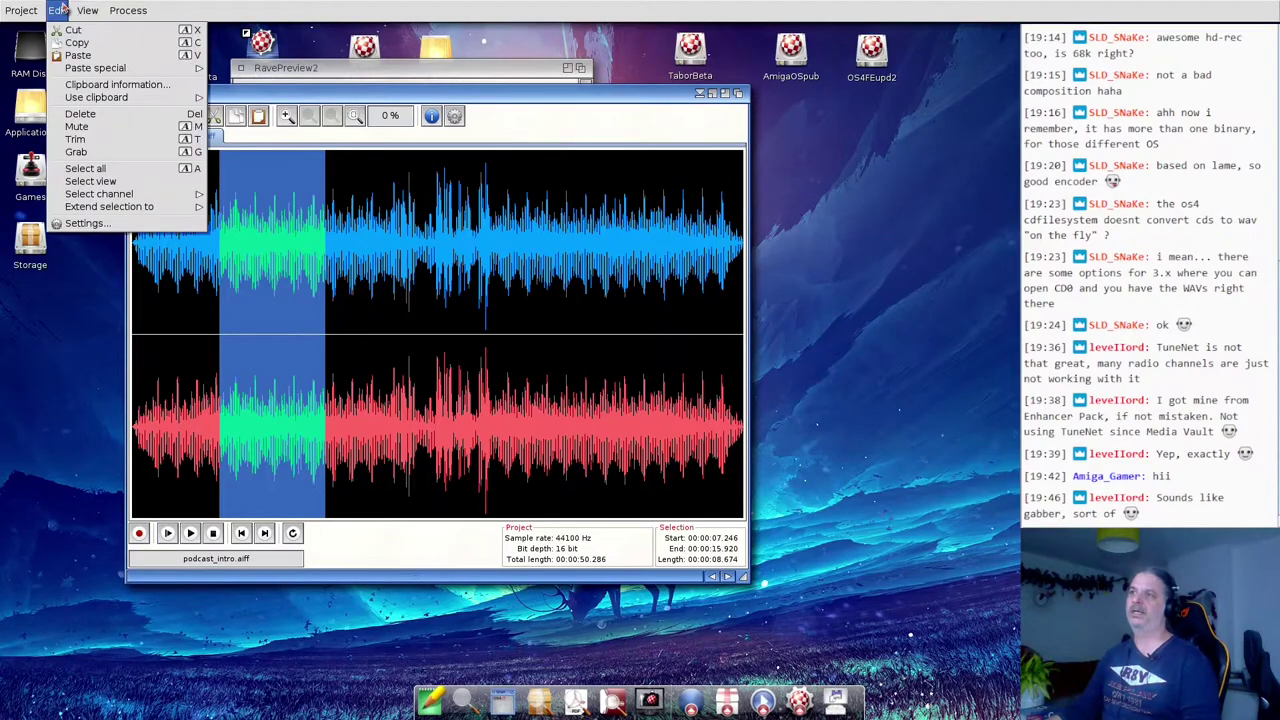
pyautogui.moveTo(141, 7)
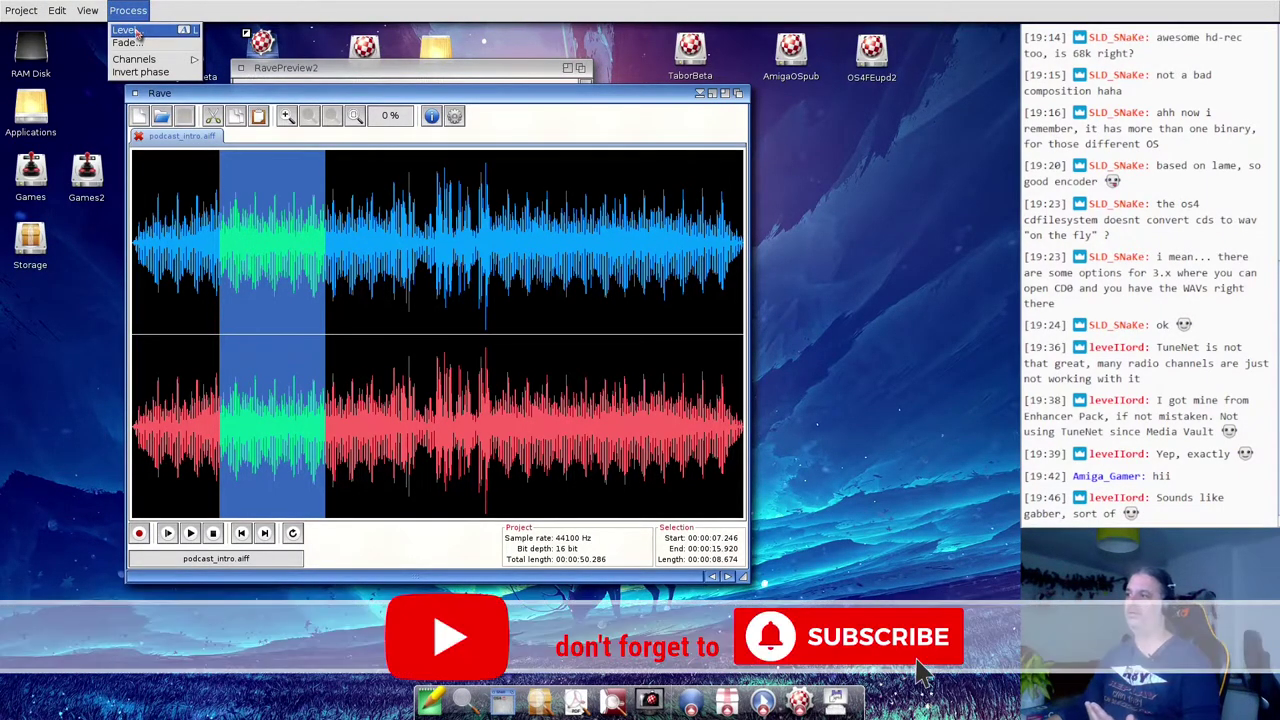
pyautogui.click(137, 32)
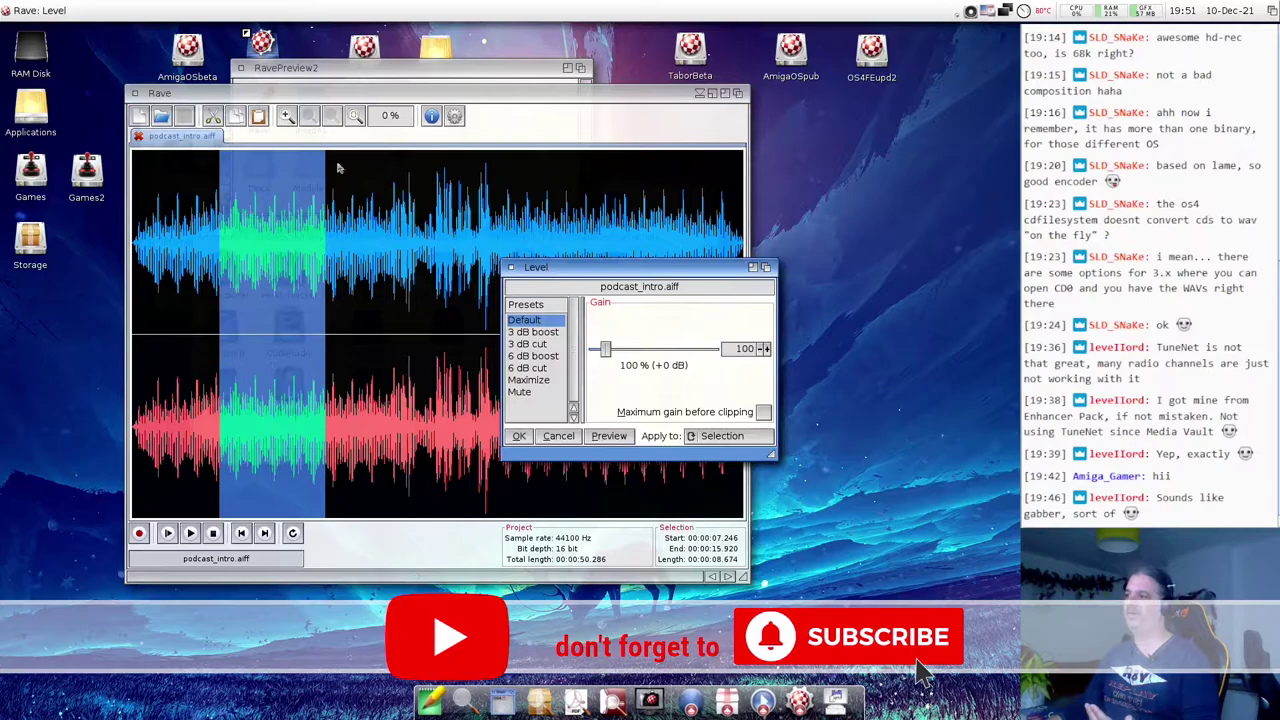
pyautogui.click(530, 381)
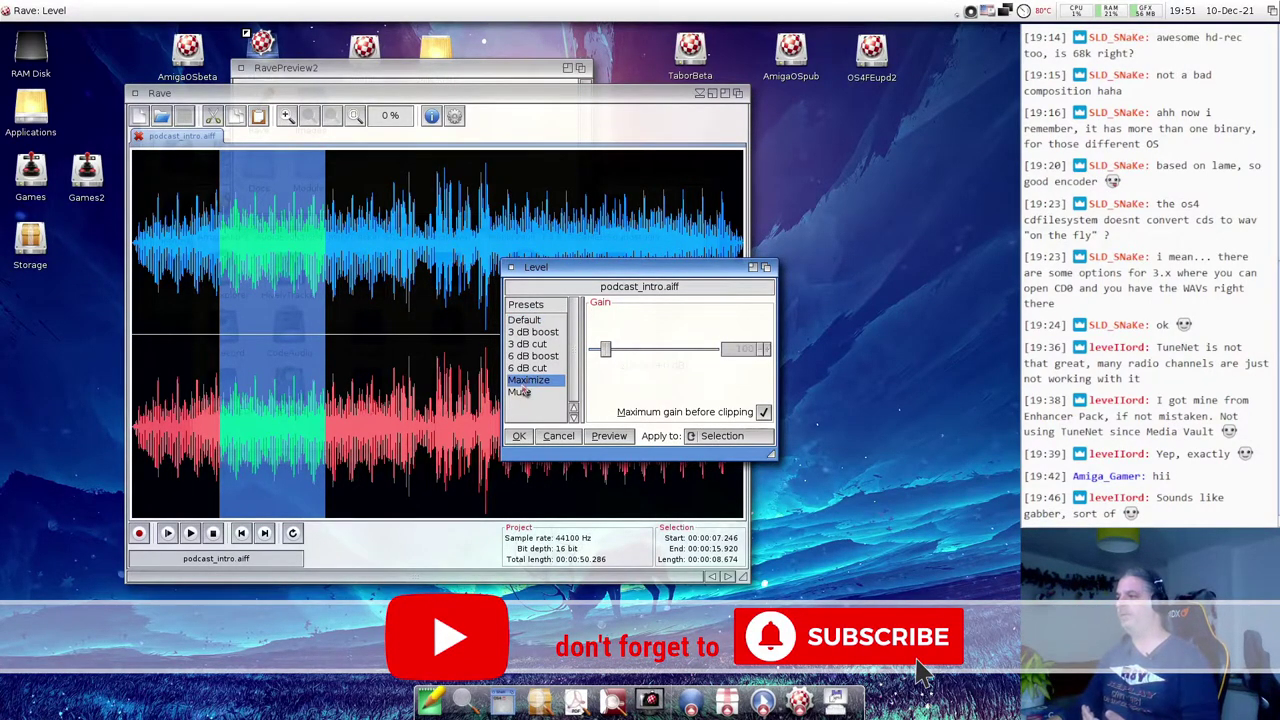
pyautogui.click(542, 368)
pyautogui.moveTo(600, 349); pyautogui.dragTo(628, 350)
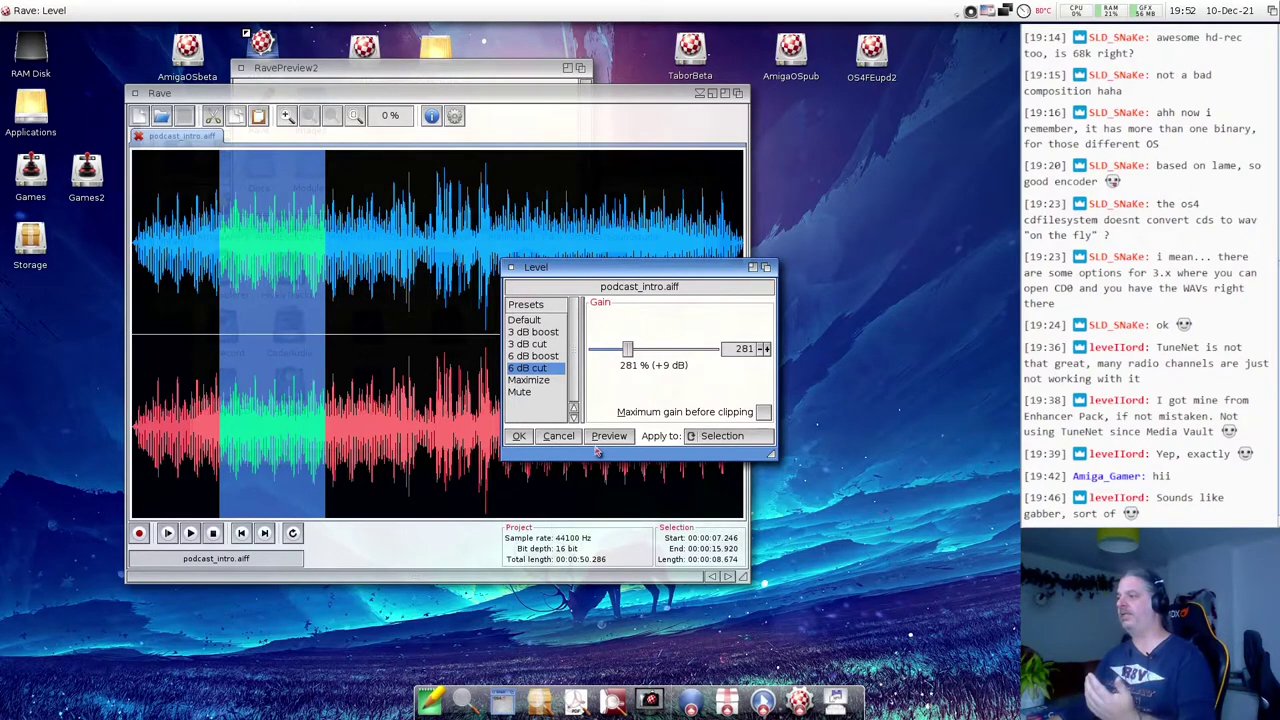
pyautogui.click(519, 438)
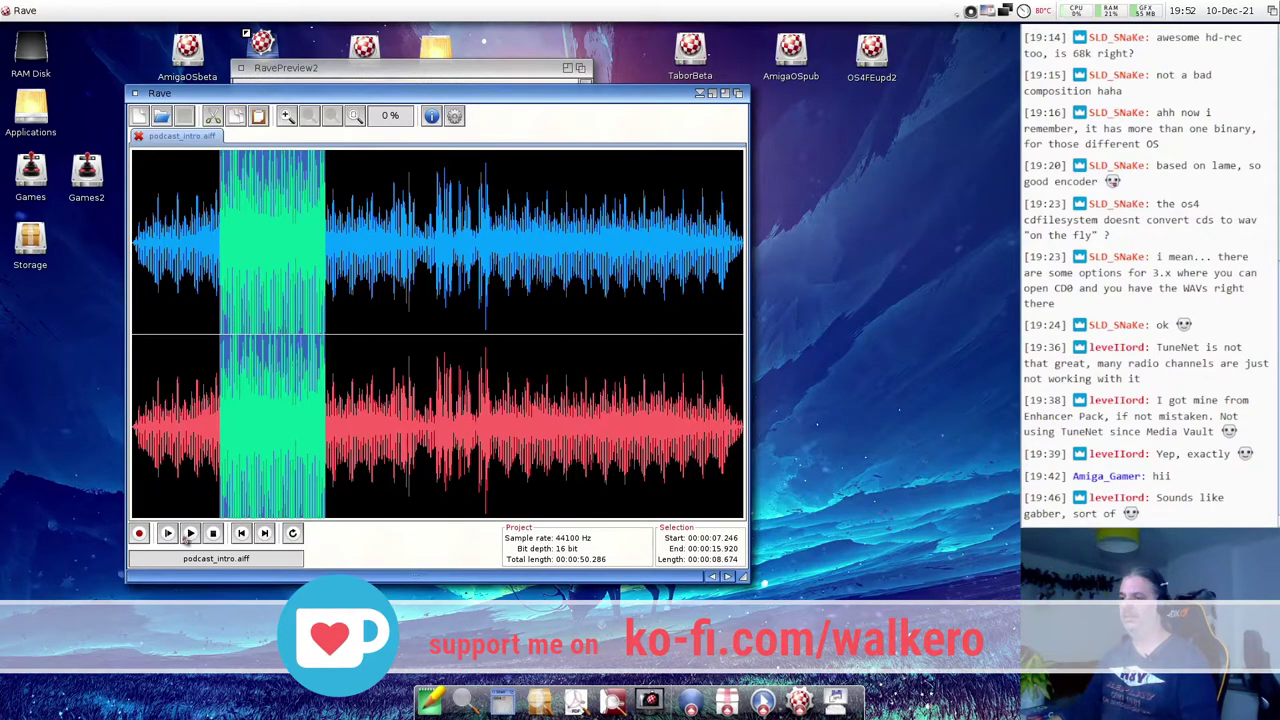
# - Play back the amplified selection briefly, stop it, and apply a Fade in to the selection
pyautogui.click(190, 534)
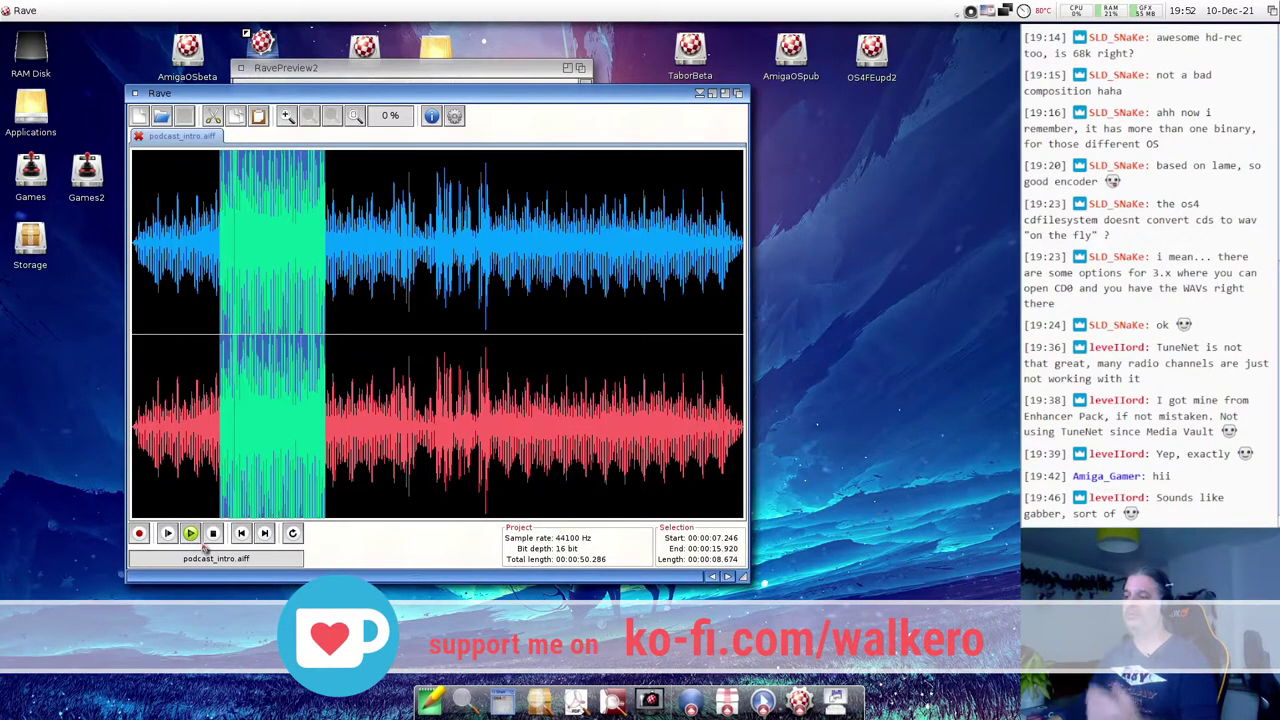
pyautogui.click(214, 535)
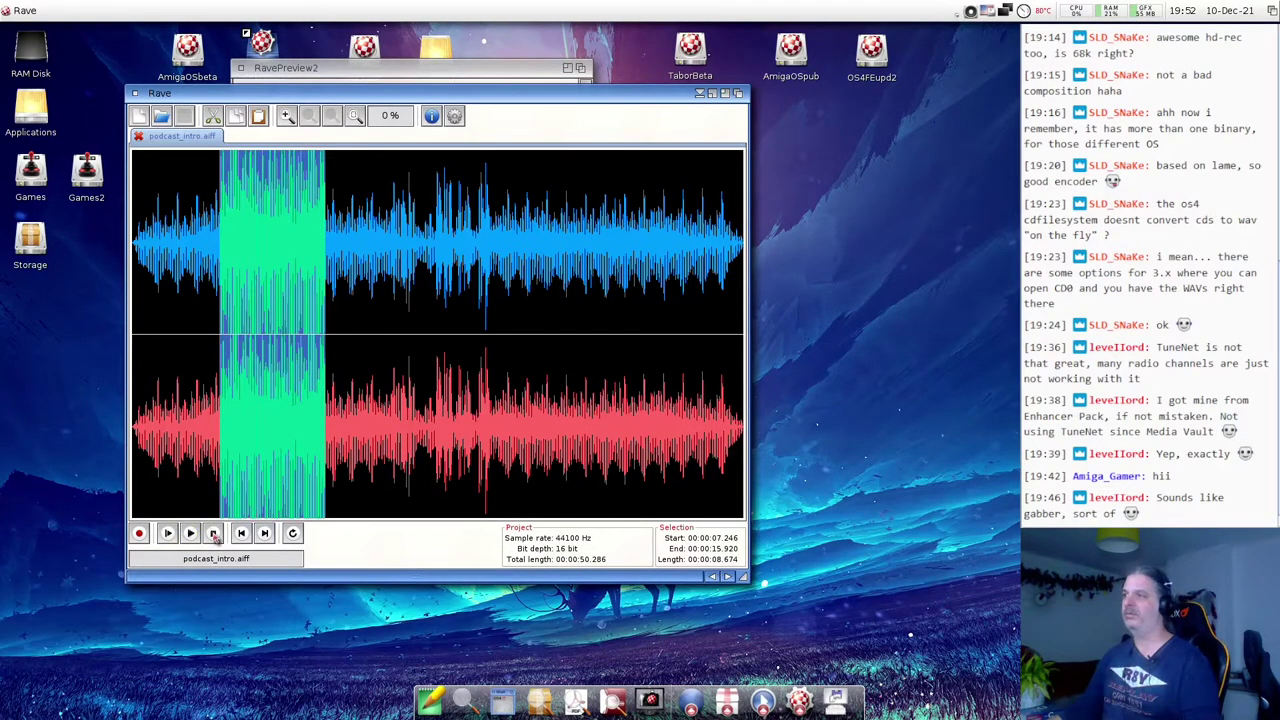
pyautogui.rightClick(180, 8)
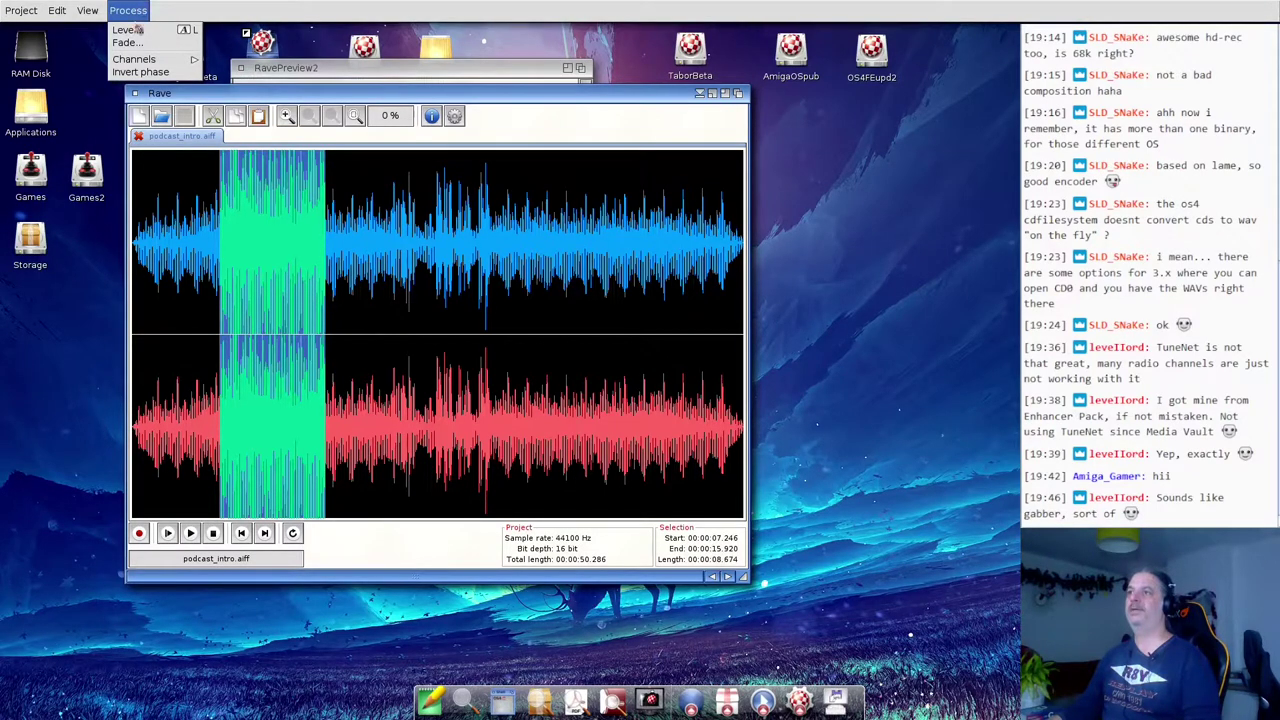
pyautogui.click(127, 42)
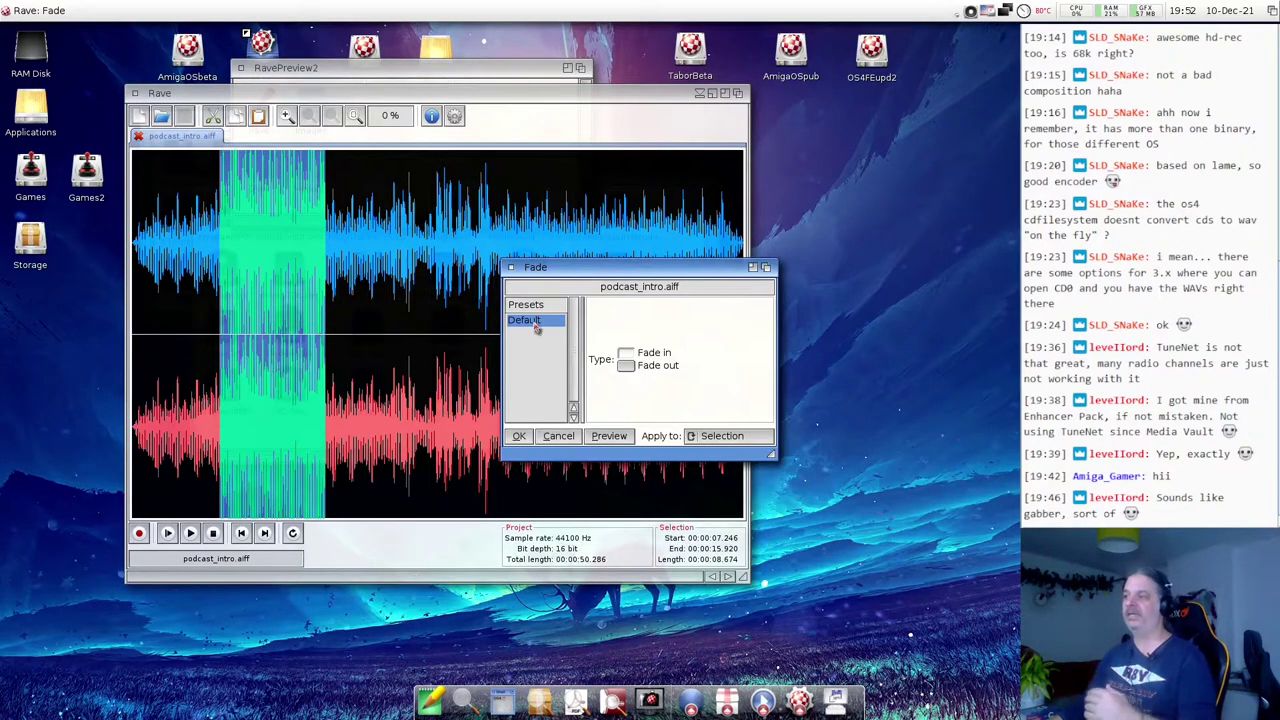
pyautogui.click(519, 437)
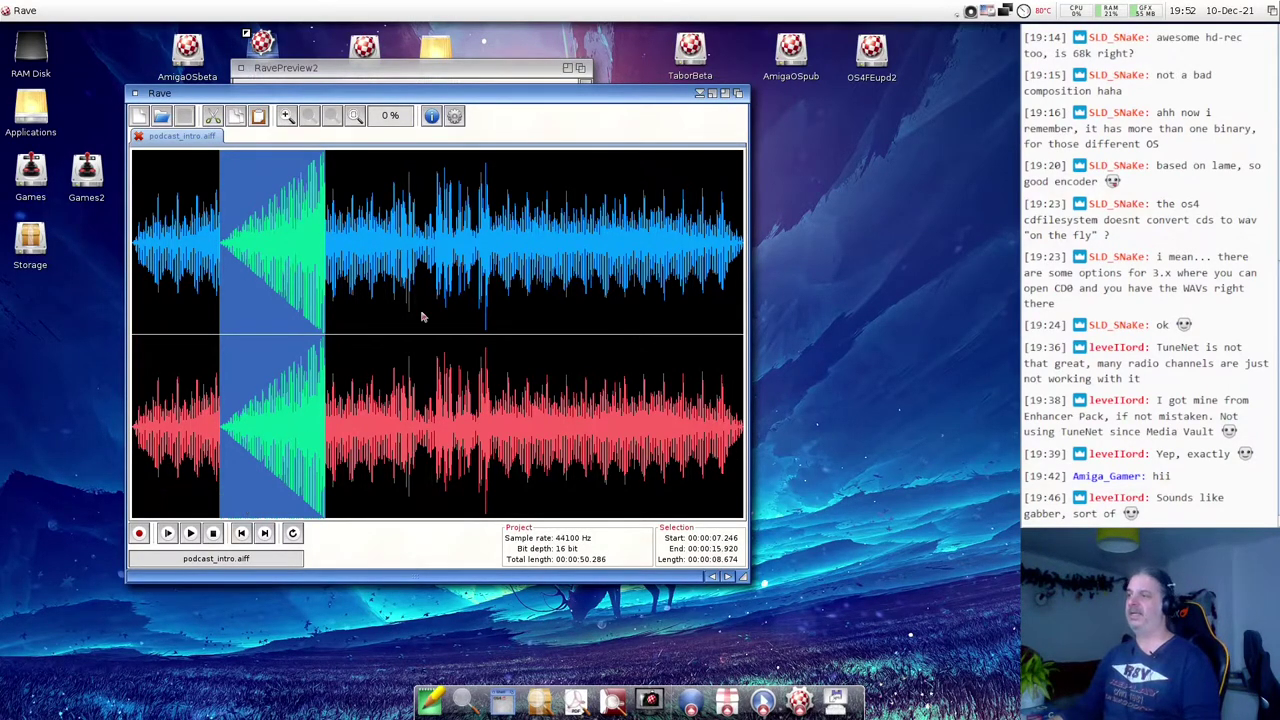
# - Select the audio from about 19.5 s to 23.7 s and trim the project to that selection
pyautogui.moveTo(368, 280); pyautogui.dragTo(420, 276)
pyautogui.rightClick(248, 8)
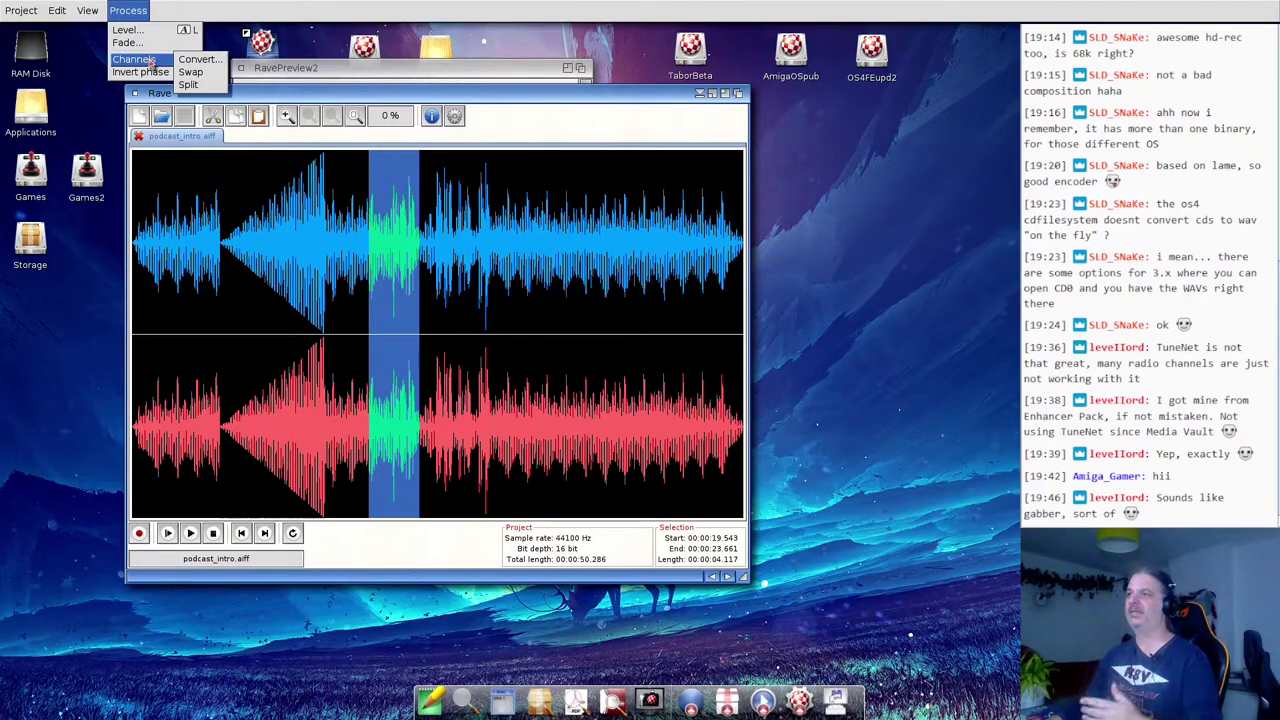
pyautogui.rightClick(204, 77)
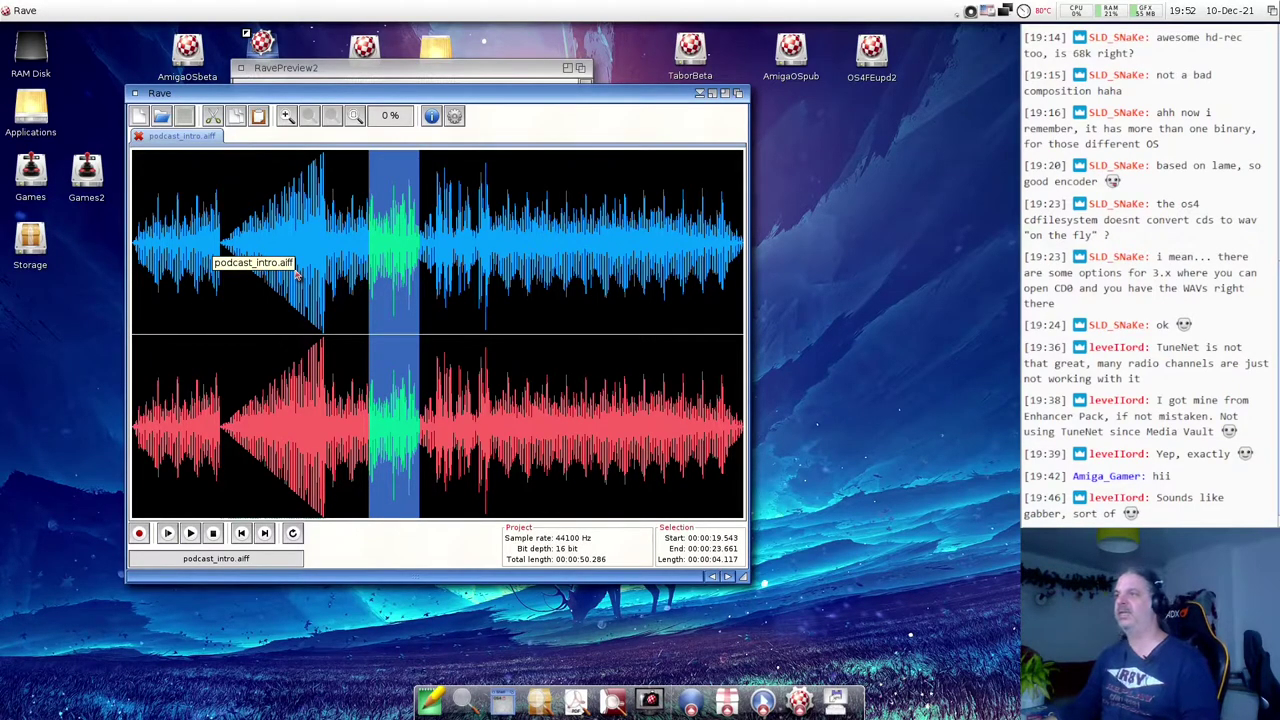
pyautogui.rightClick(194, 7)
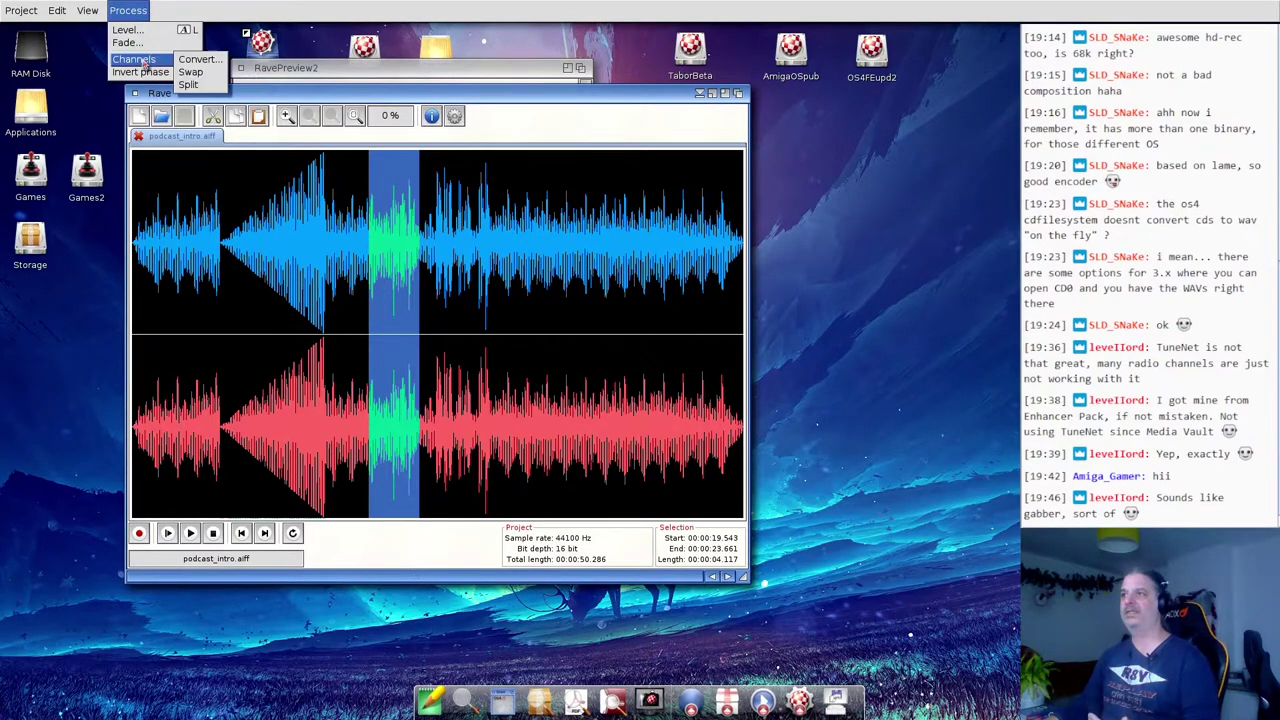
pyautogui.moveTo(67, 9)
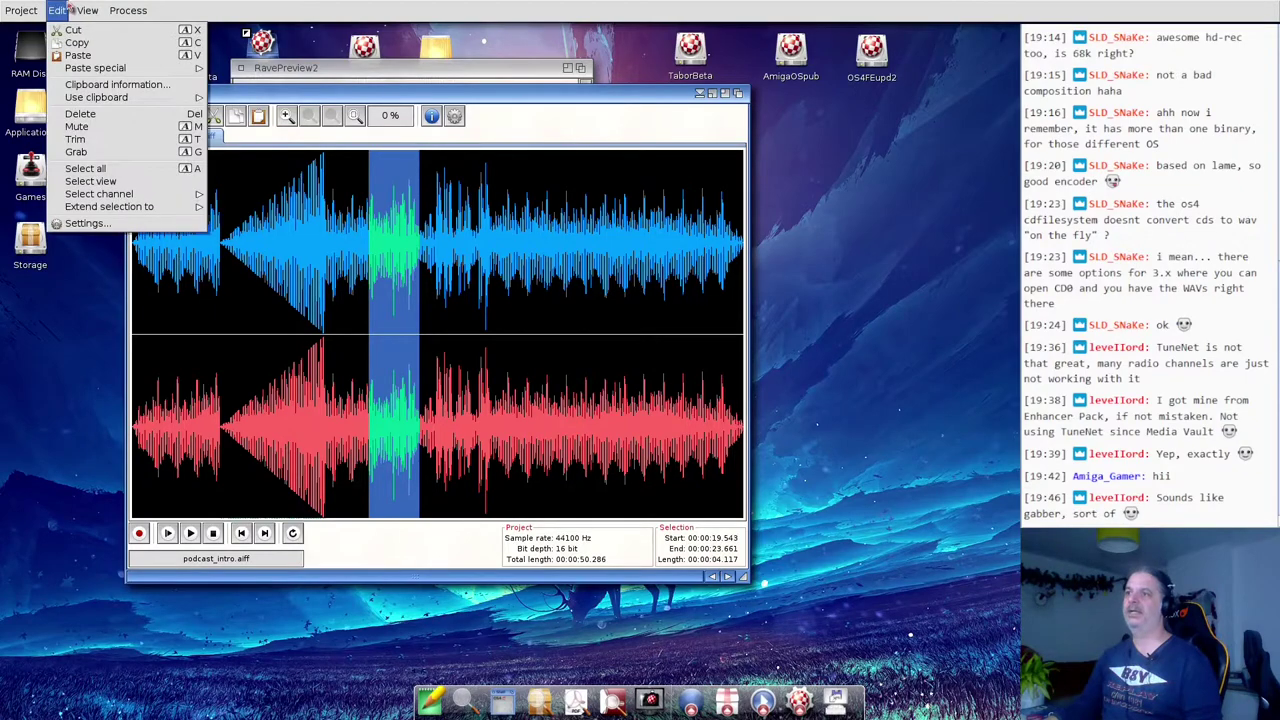
pyautogui.moveTo(124, 8)
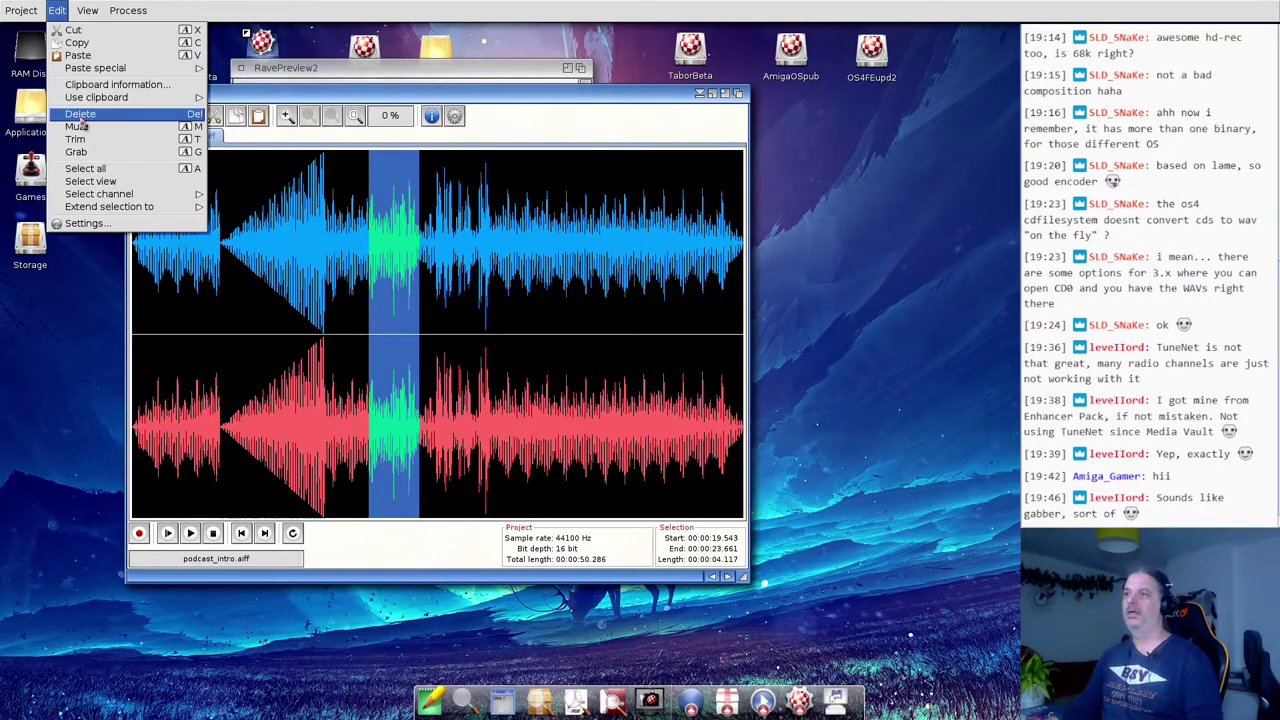
pyautogui.click(95, 142)
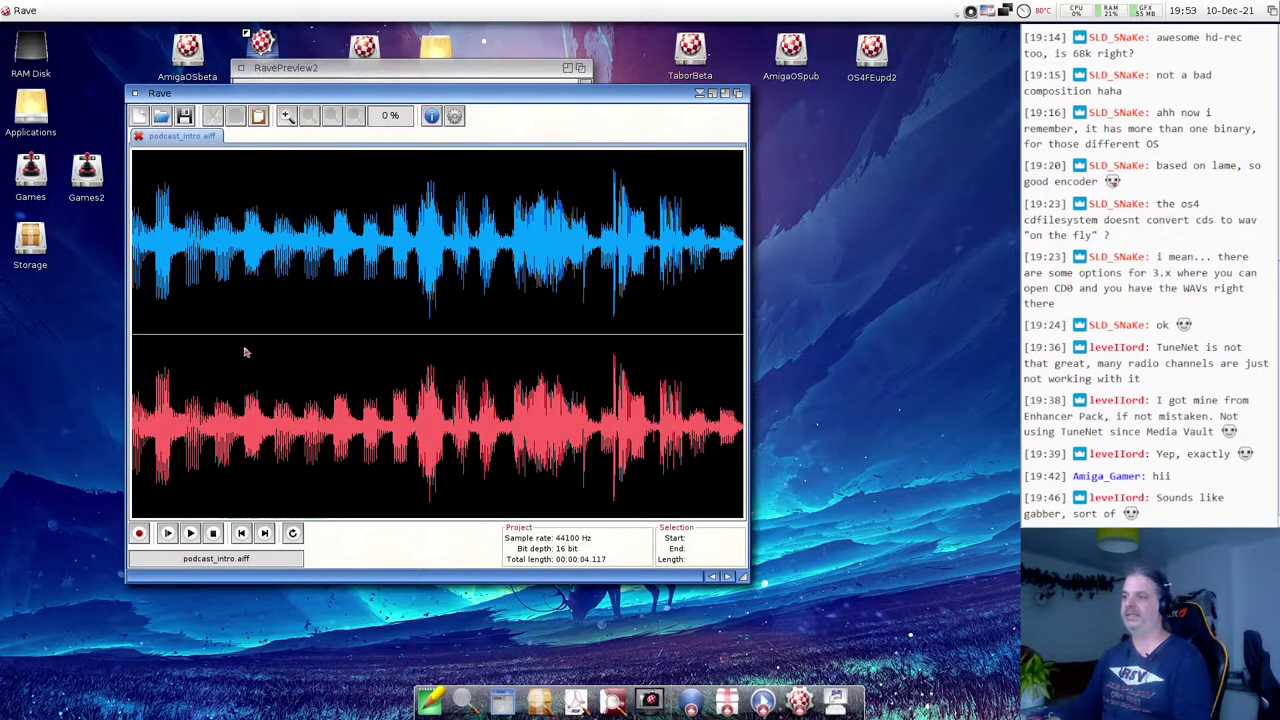
# - Play the trimmed sample, and check its audio properties in the project information
pyautogui.click(190, 533)
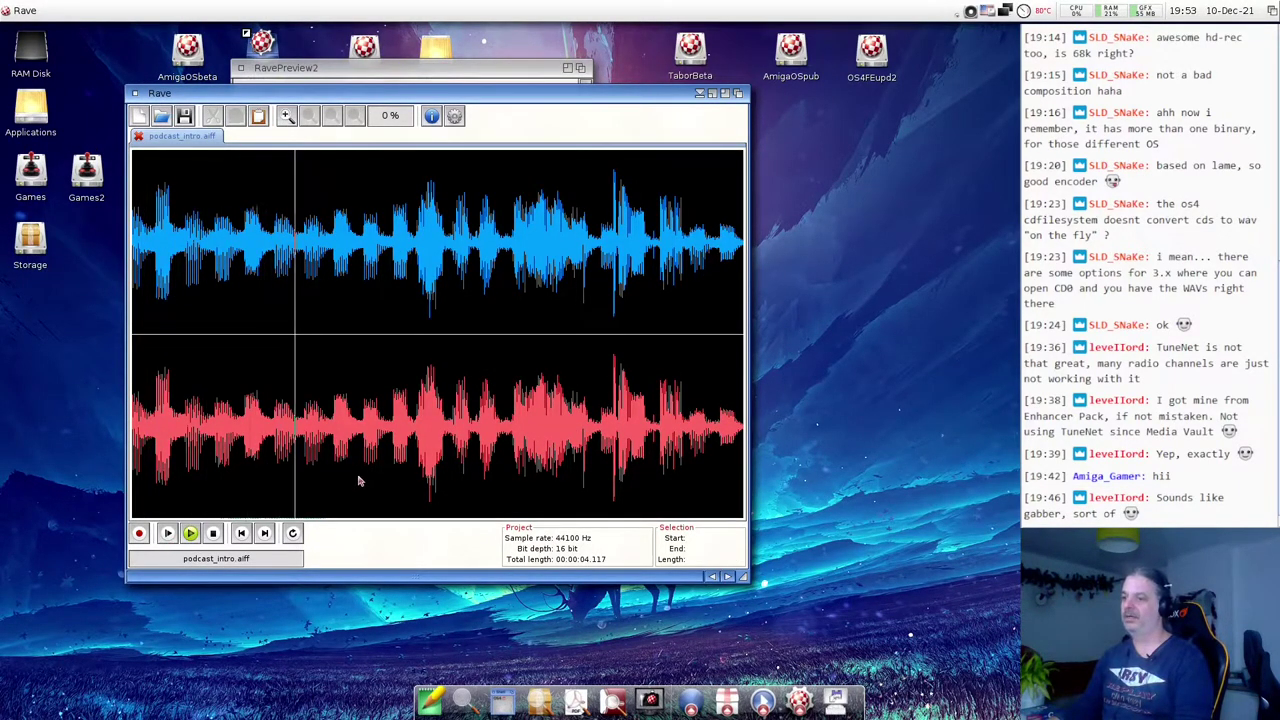
pyautogui.press('space')
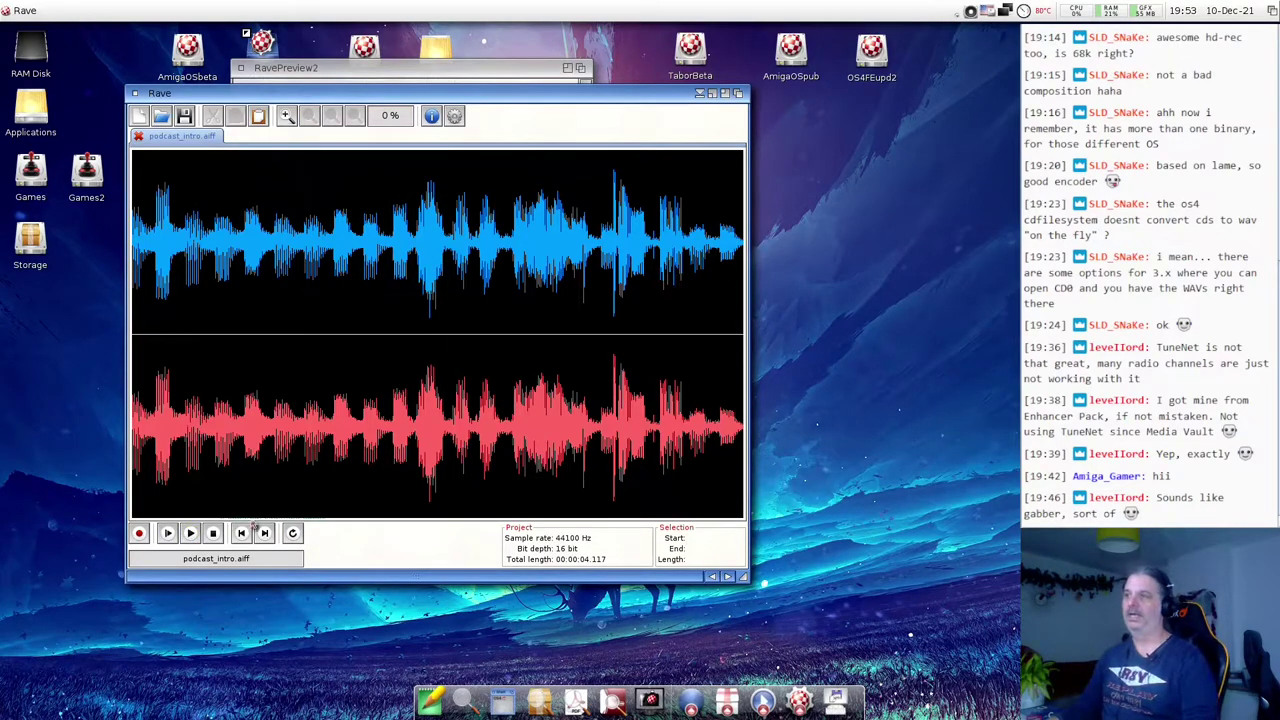
pyautogui.rightClick(55, 5)
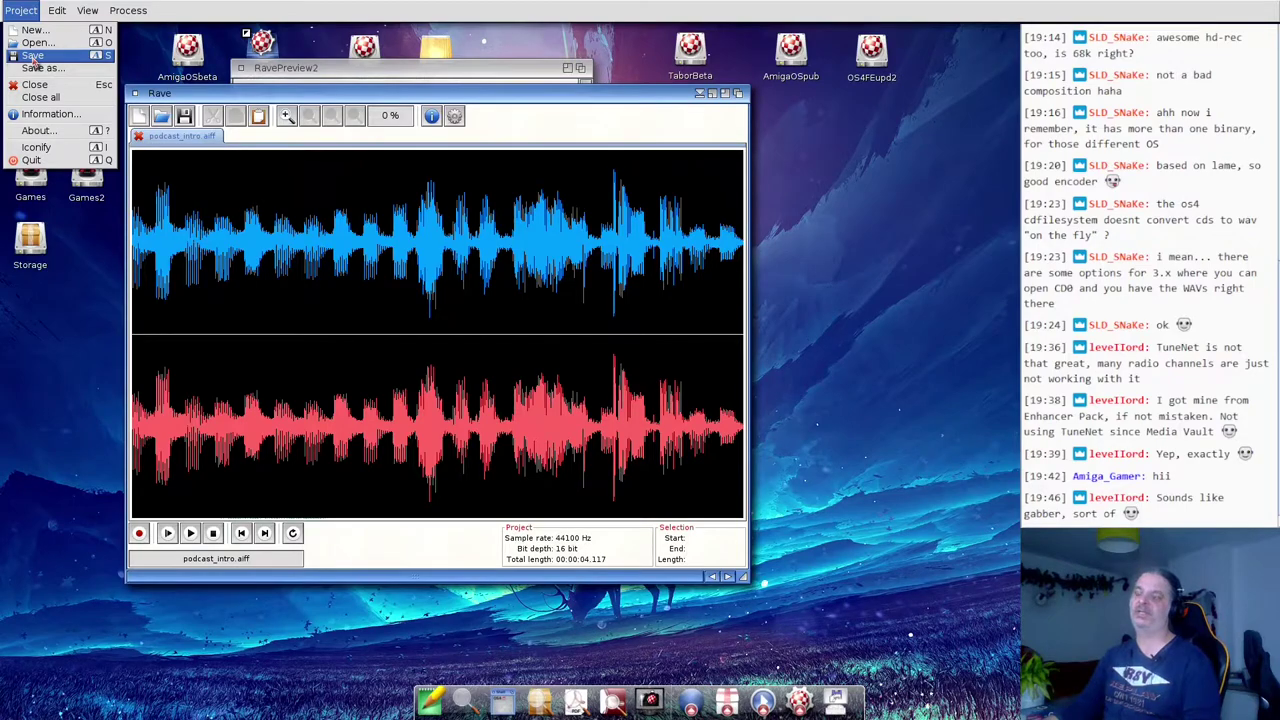
pyautogui.click(45, 113)
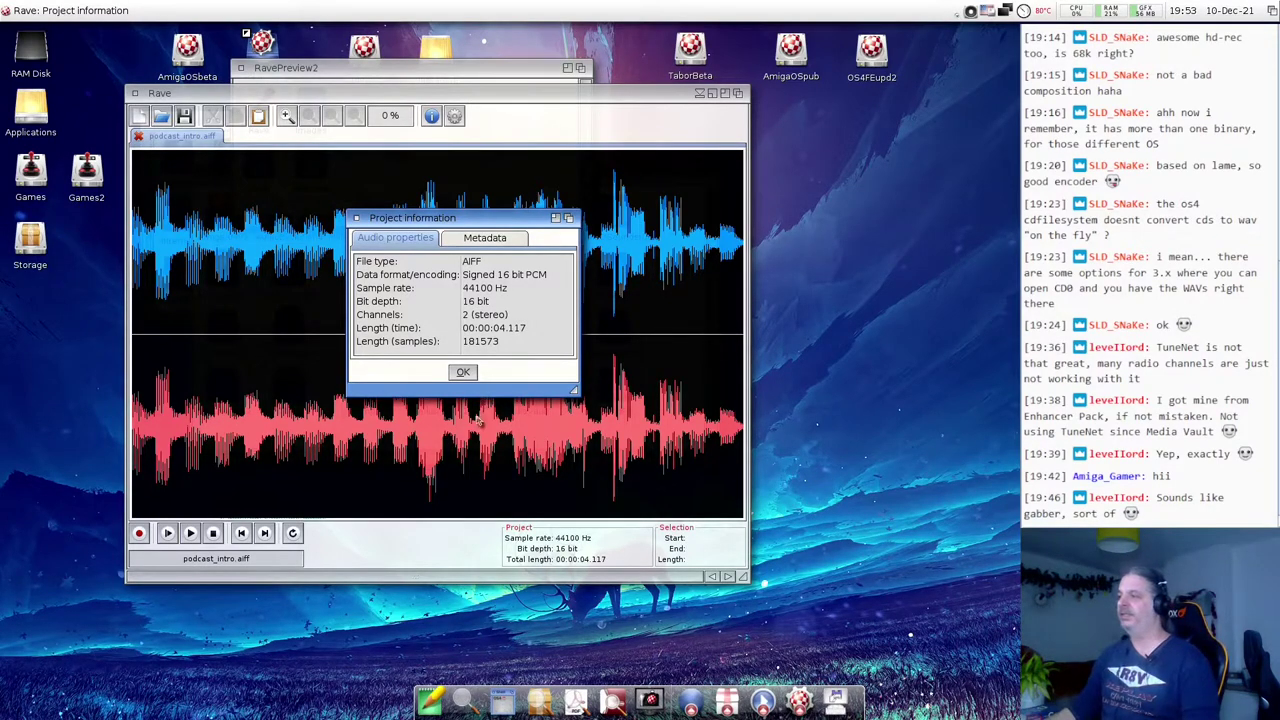
pyautogui.click(465, 372)
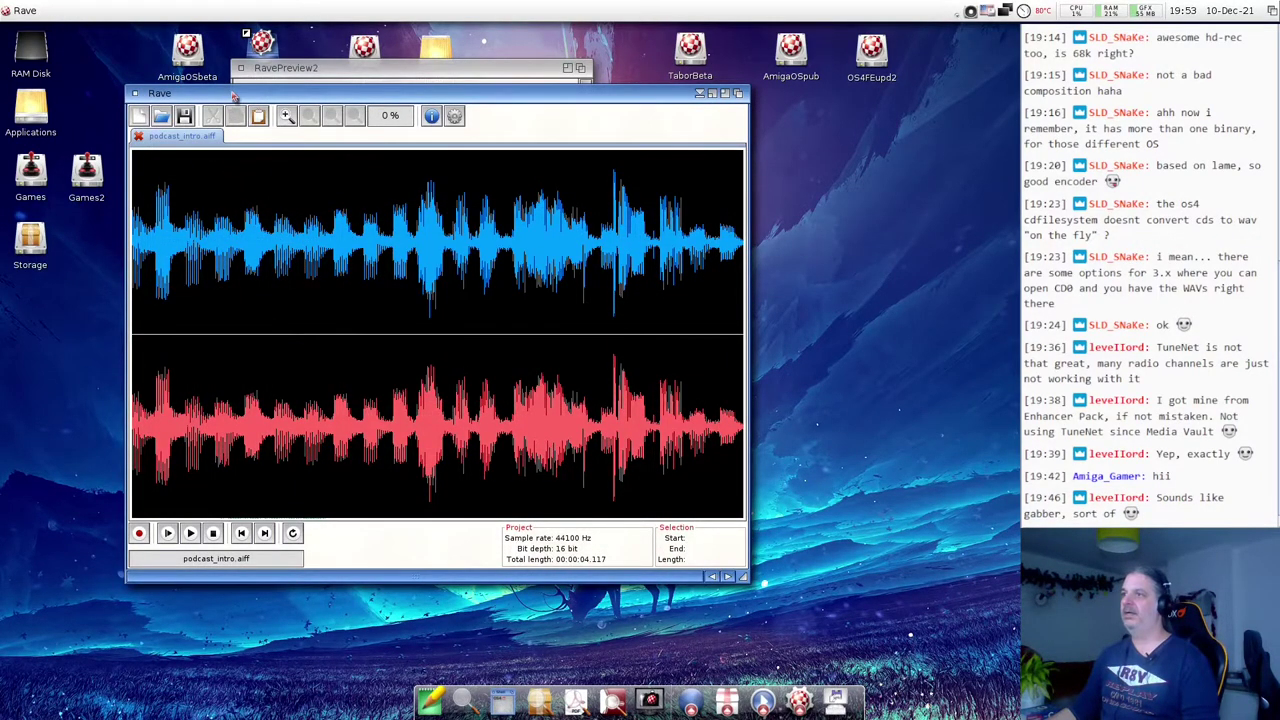
# - Shift the Rave window slightly and examine its display settings, leaving them without saving
pyautogui.moveTo(234, 94)
pyautogui.mouseDown()
pyautogui.moveTo(238, 106)
pyautogui.moveTo(223, 104)
pyautogui.mouseUp()
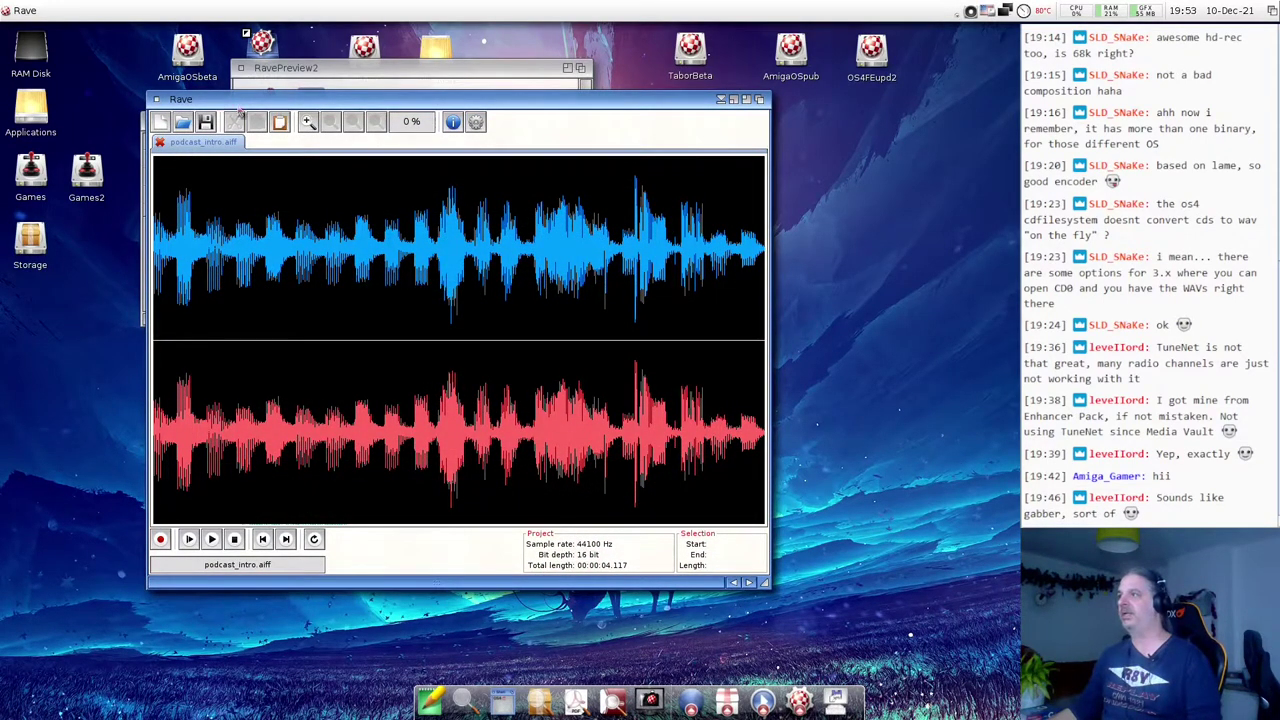
pyautogui.click(477, 125)
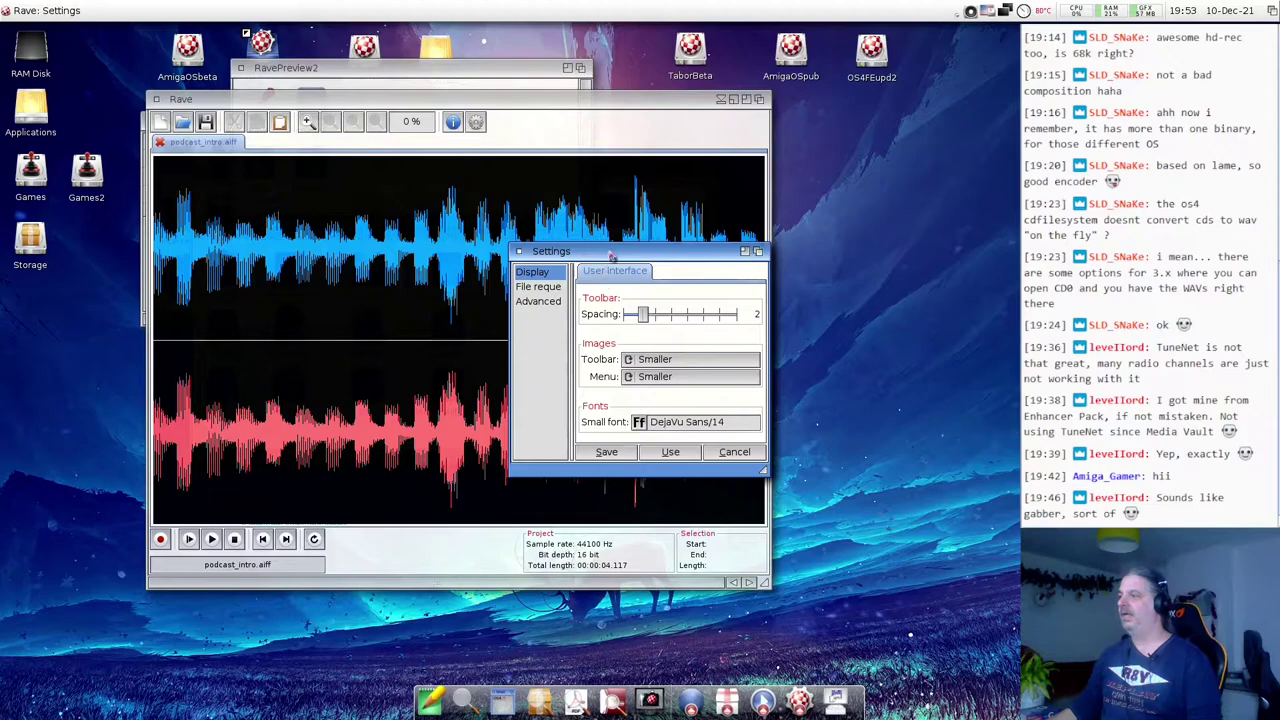
pyautogui.click(737, 452)
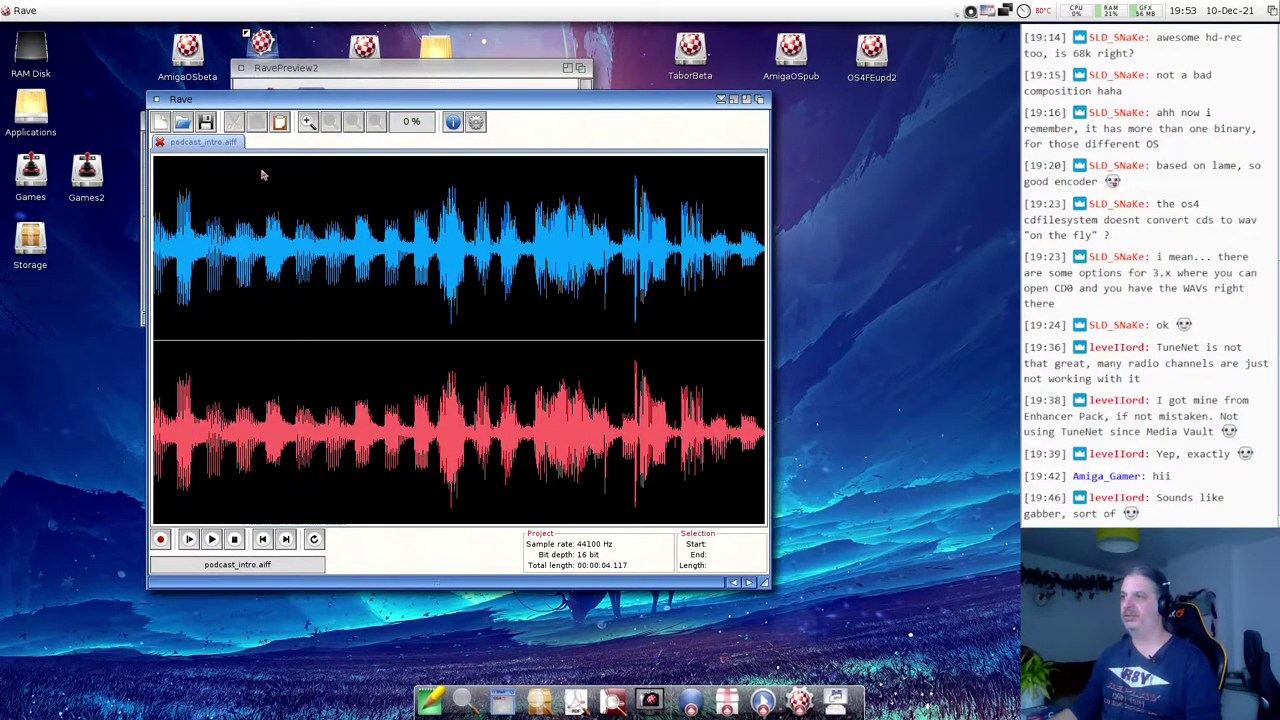
pyautogui.moveTo(229, 104); pyautogui.dragTo(227, 102)
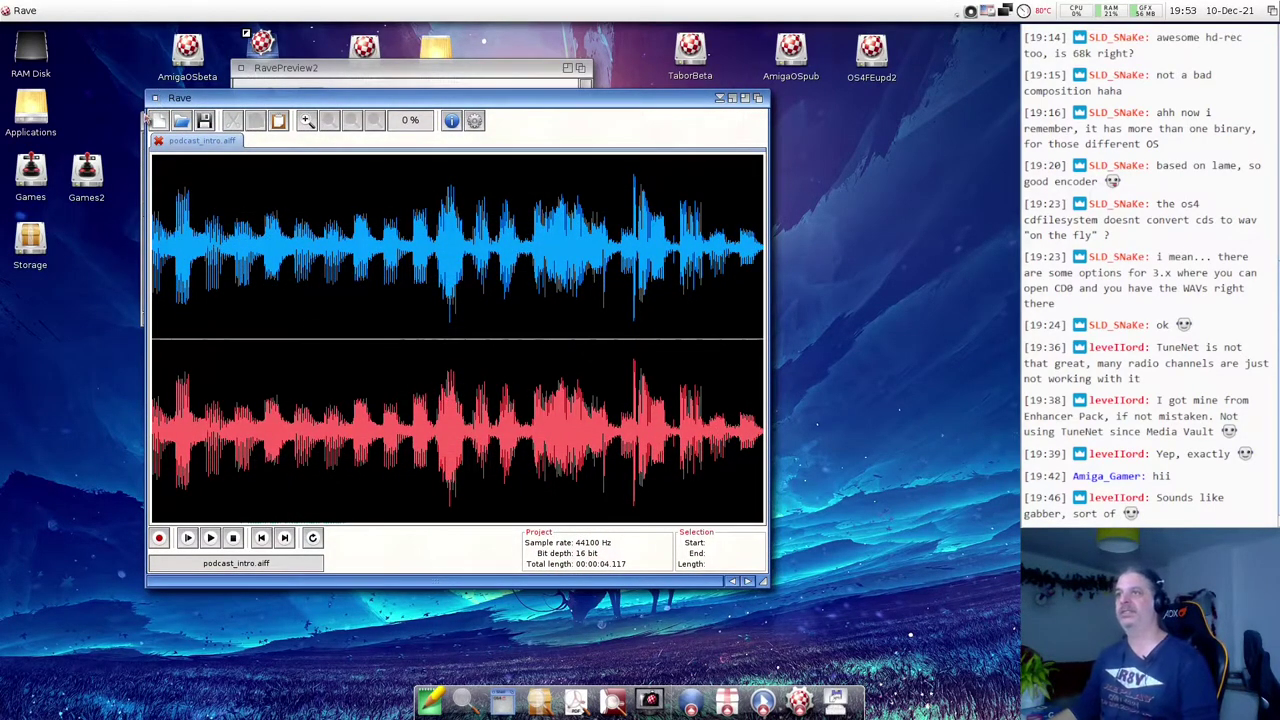
pyautogui.rightClick(40, 8)
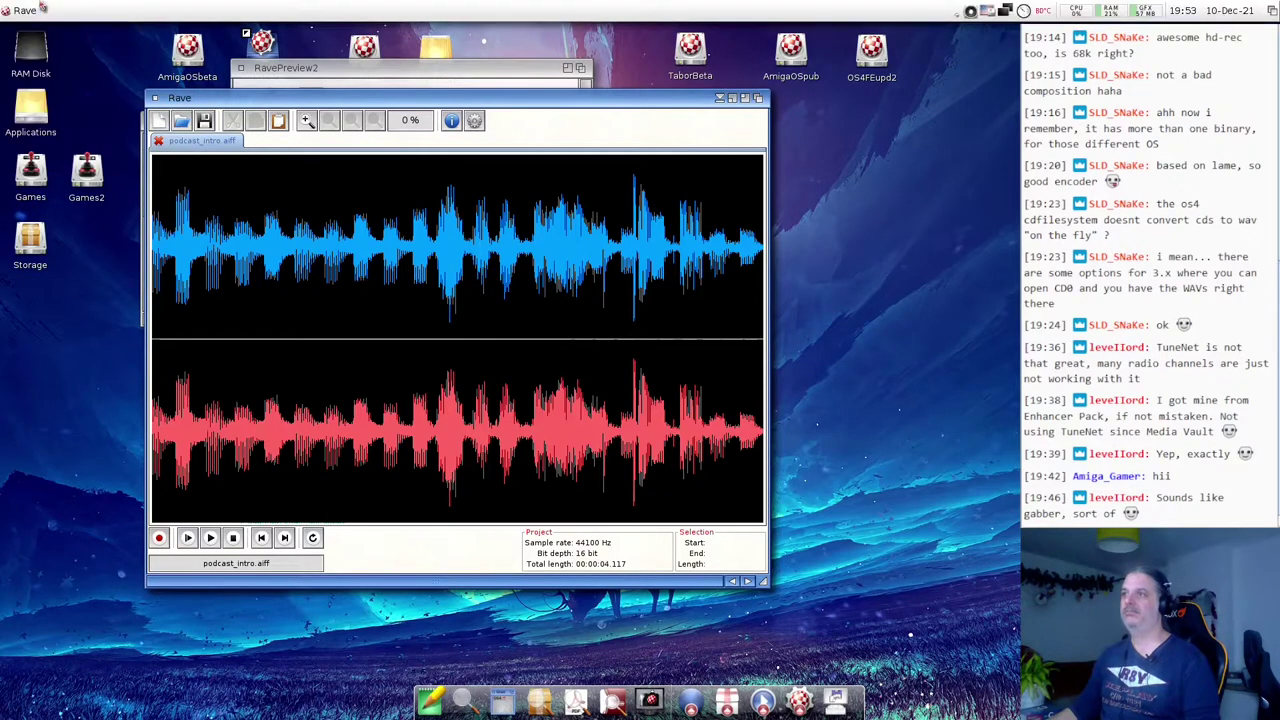
# - Close Rave and the RavePreview2 drawer, and reposition the Music drawer over Applications
pyautogui.click(155, 97)
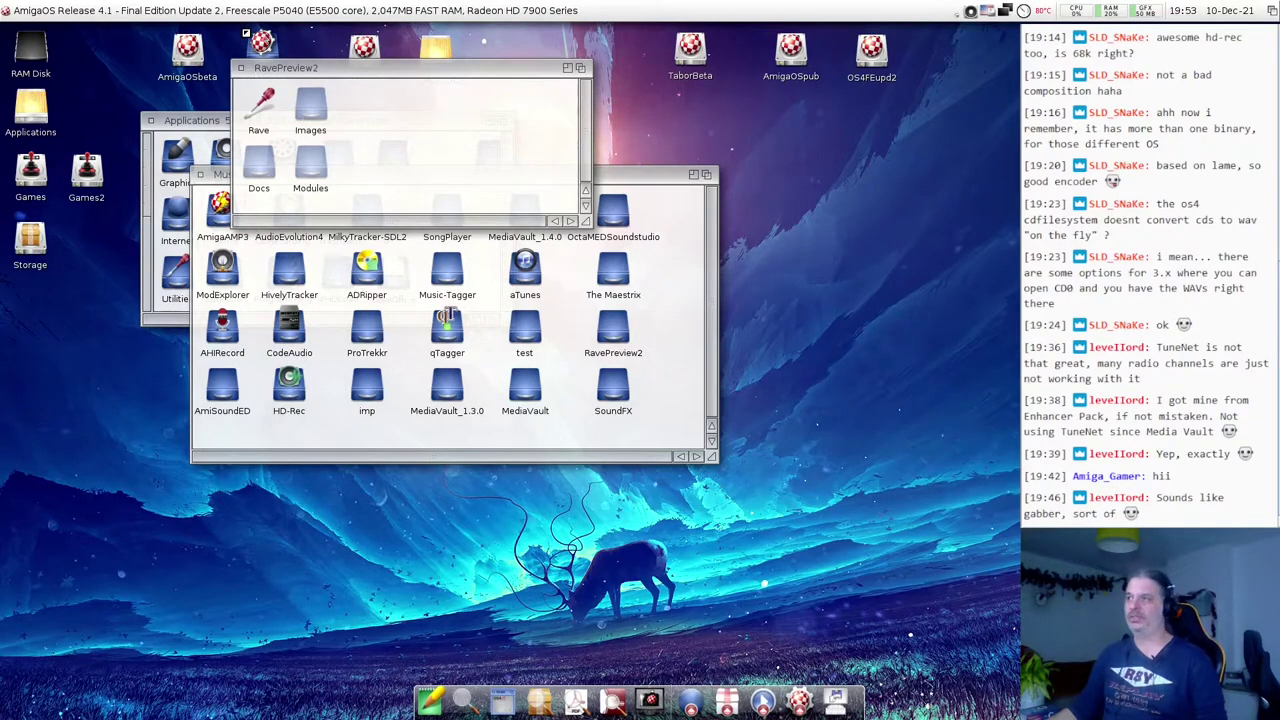
pyautogui.click(243, 79)
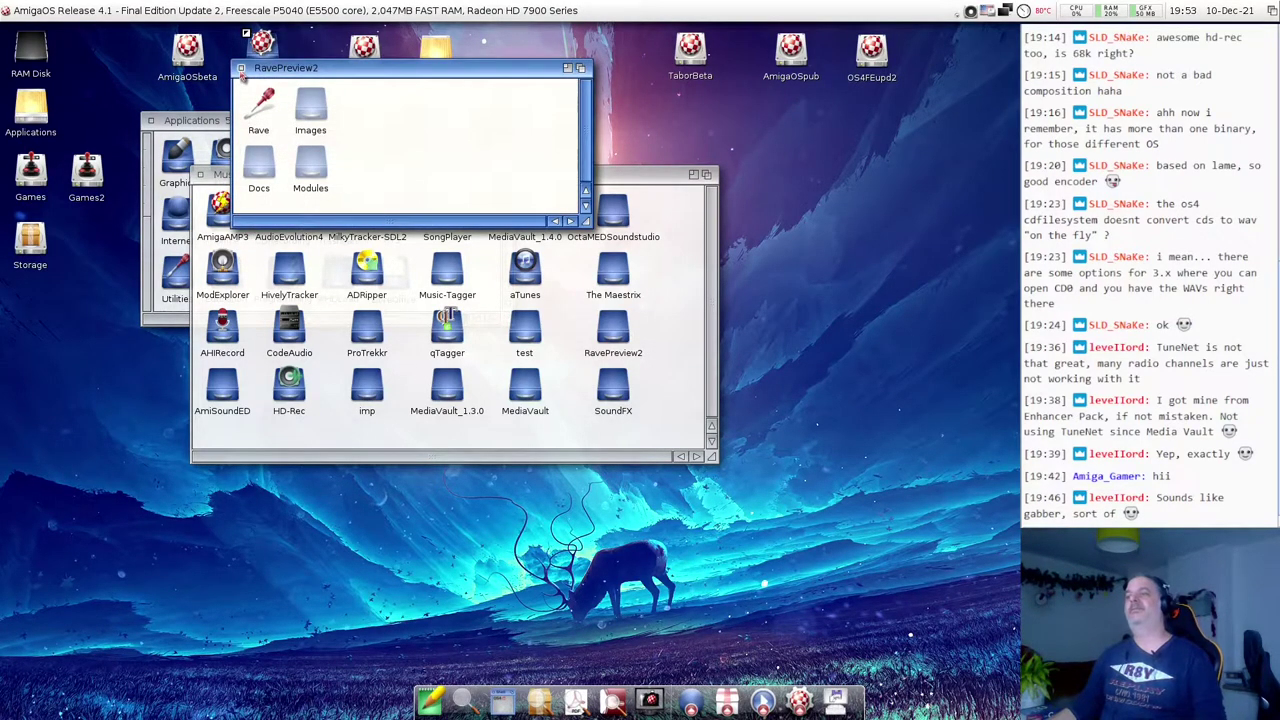
pyautogui.click(241, 70)
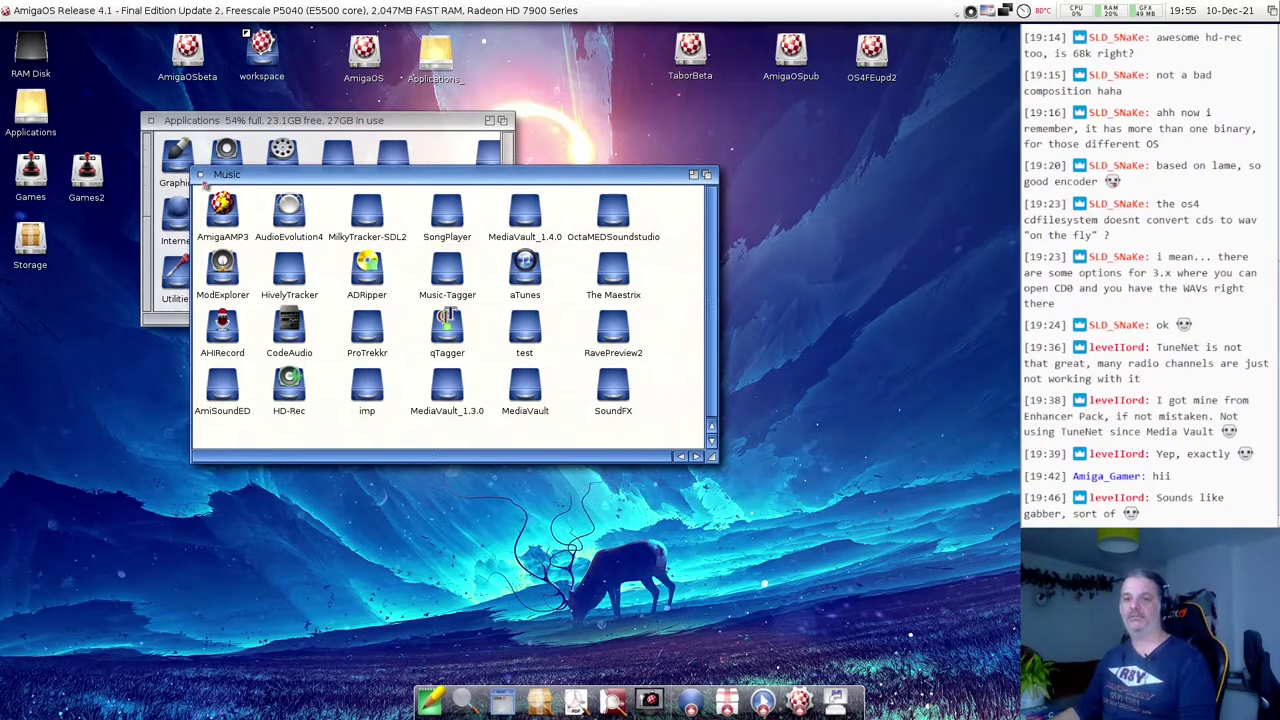
pyautogui.moveTo(240, 180); pyautogui.dragTo(254, 187)
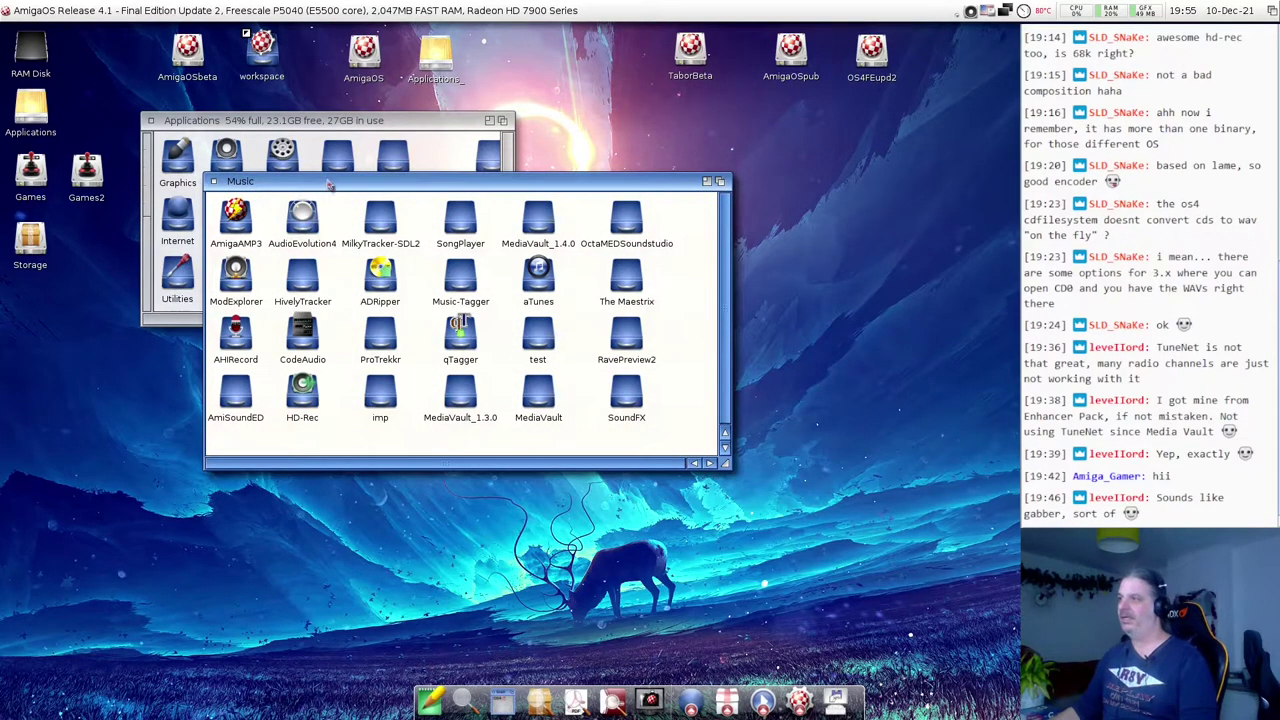
pyautogui.moveTo(335, 182); pyautogui.dragTo(335, 172)
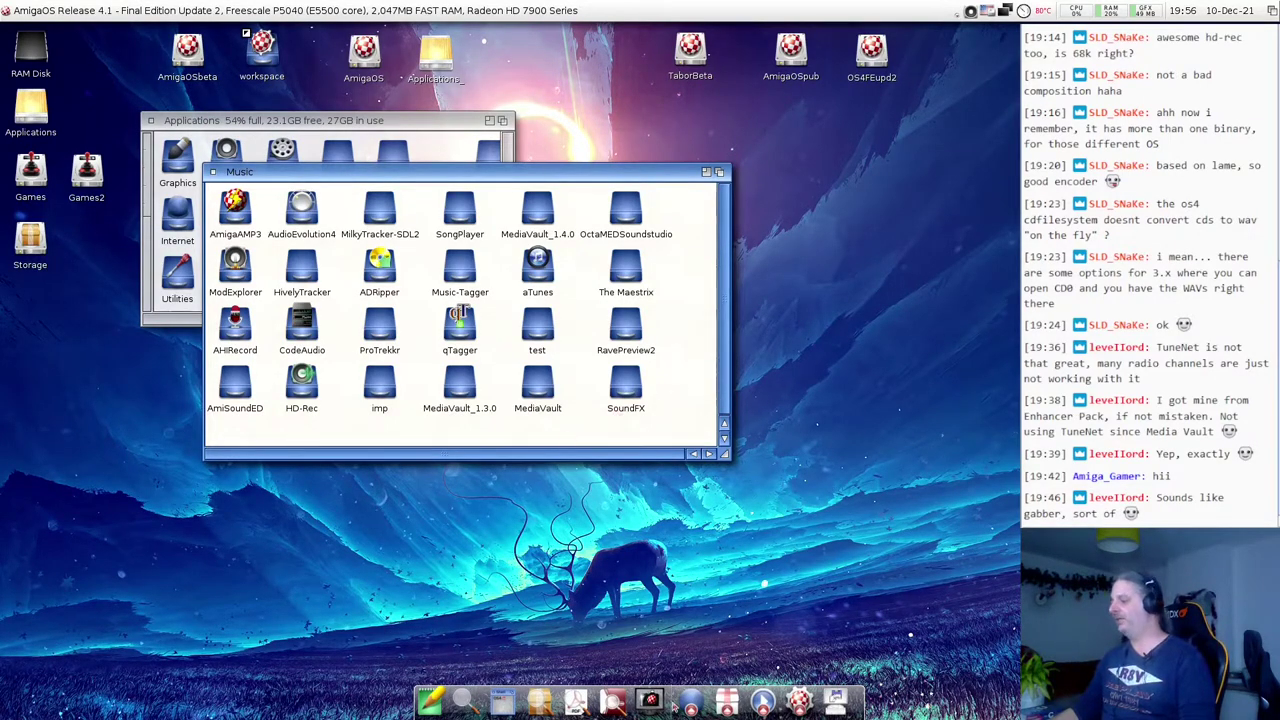
# - Launch AmigaAMP from the dock and browse for files to add from the sys:myHome/music/mods drawer
pyautogui.click(763, 703)
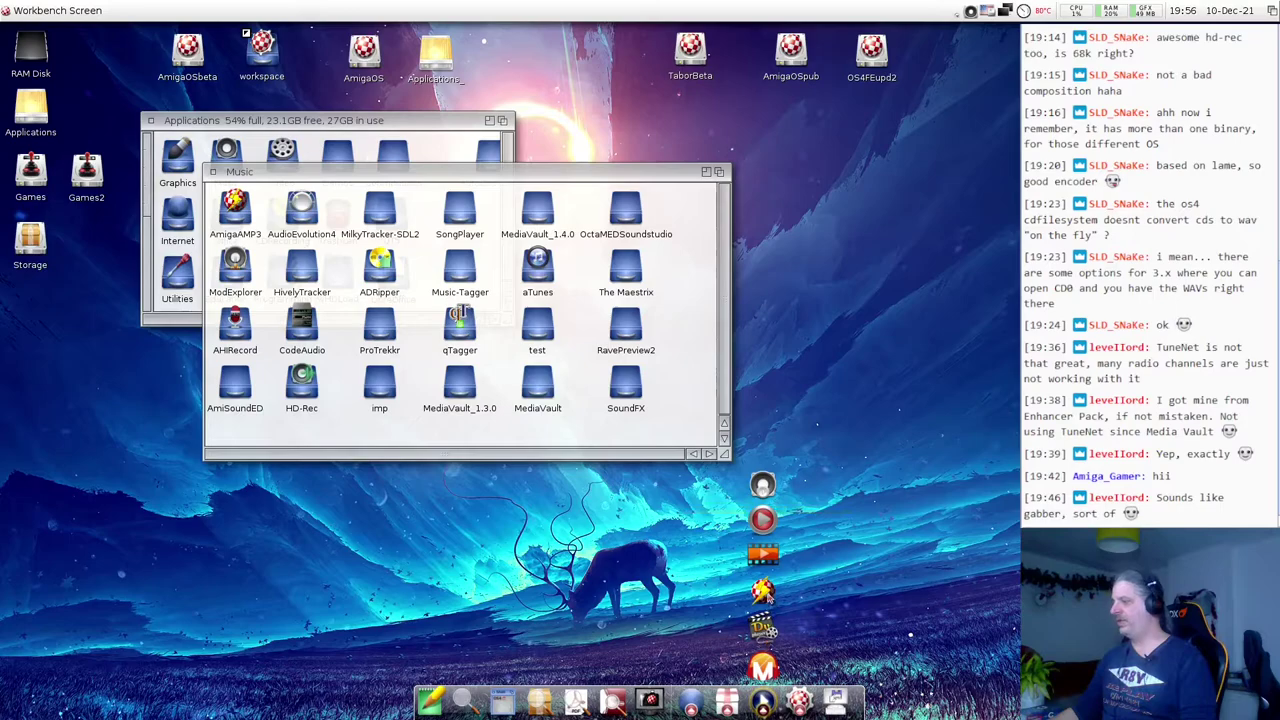
pyautogui.click(763, 590)
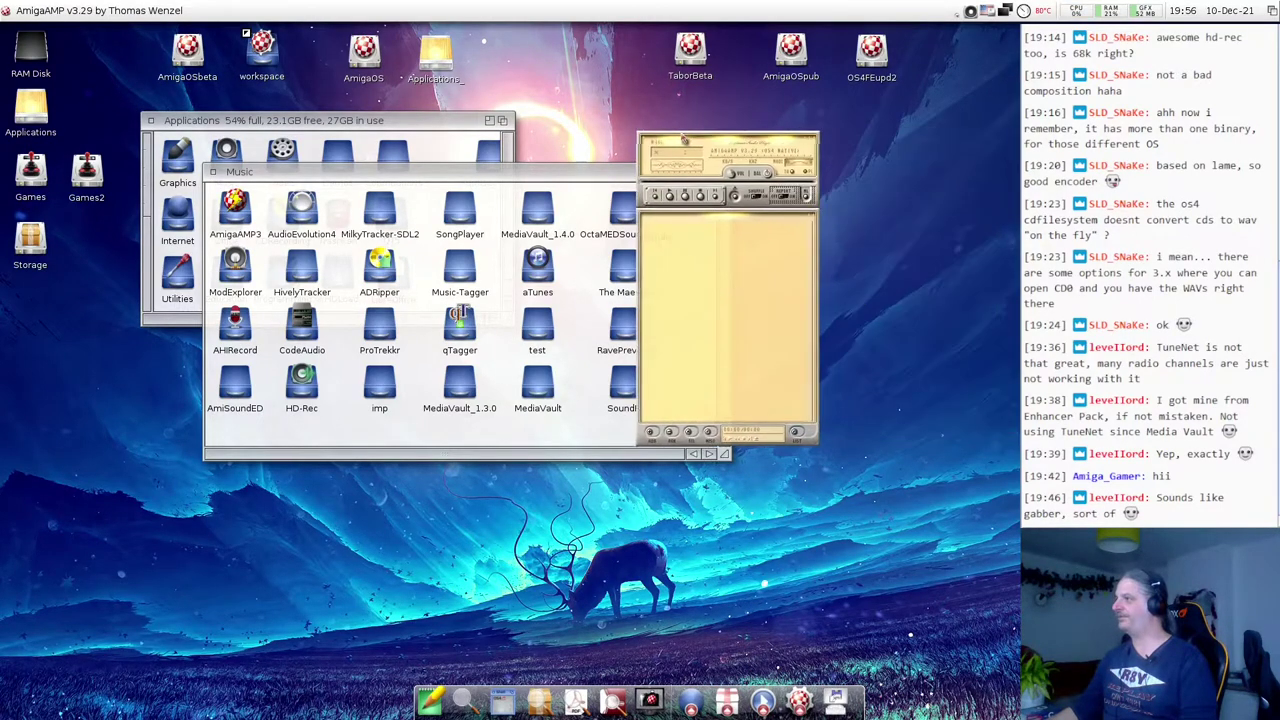
pyautogui.click(655, 419)
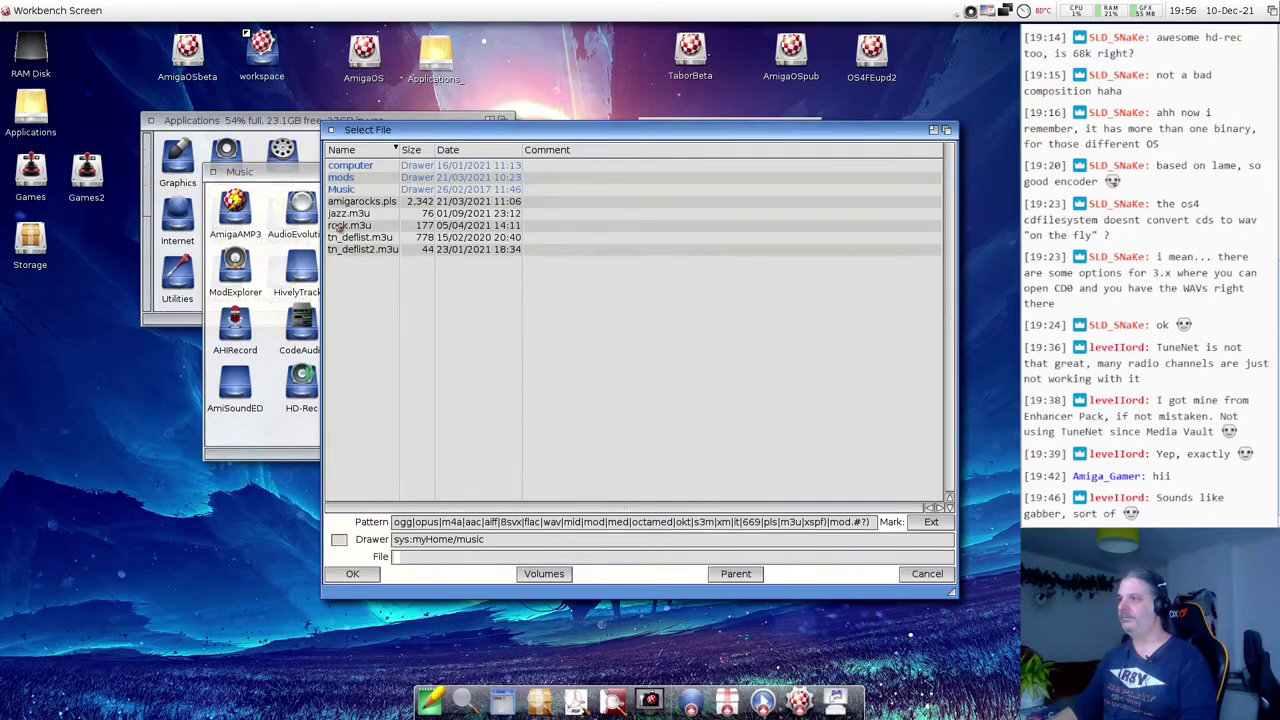
pyautogui.doubleClick(350, 166)
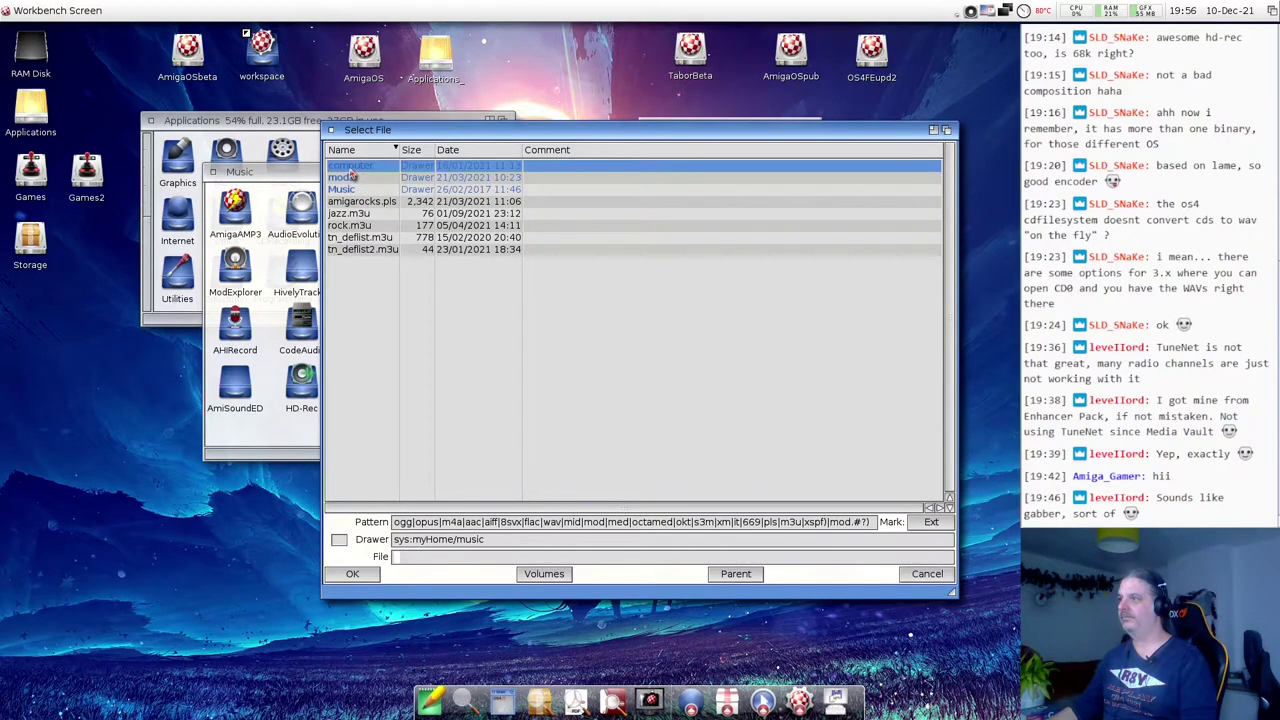
pyautogui.click(711, 577)
pyautogui.doubleClick(358, 179)
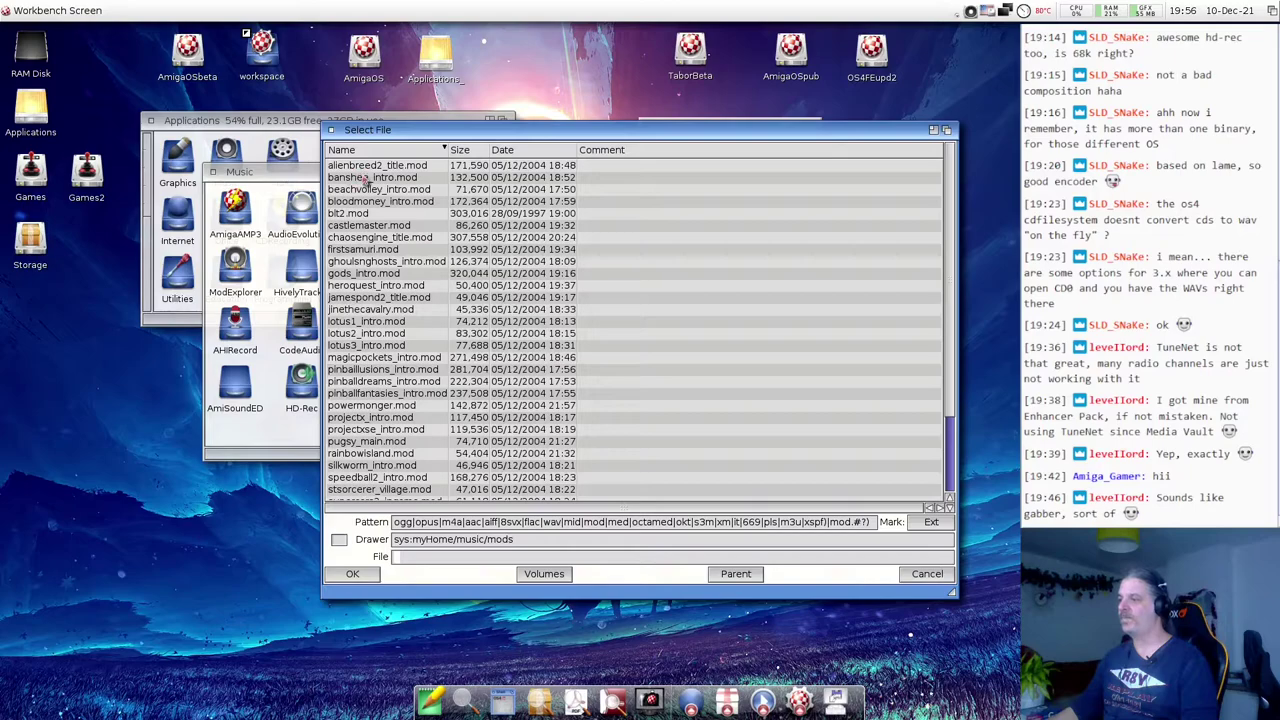
# - Add the modules from lotus2_intro.mod through silkworm_intro.mod to the playlist and play pinballillusions_intro.mod
pyautogui.moveTo(383, 381); pyautogui.dragTo(370, 453)
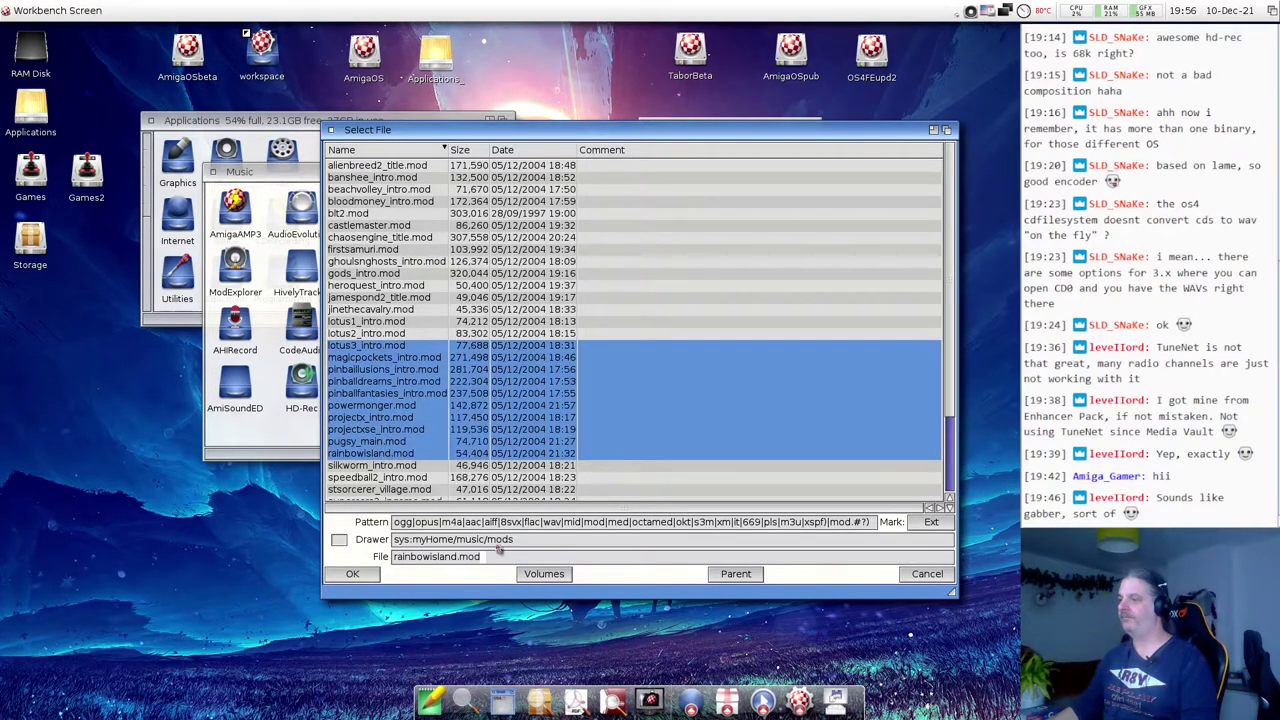
pyautogui.moveTo(370, 383); pyautogui.dragTo(372, 357)
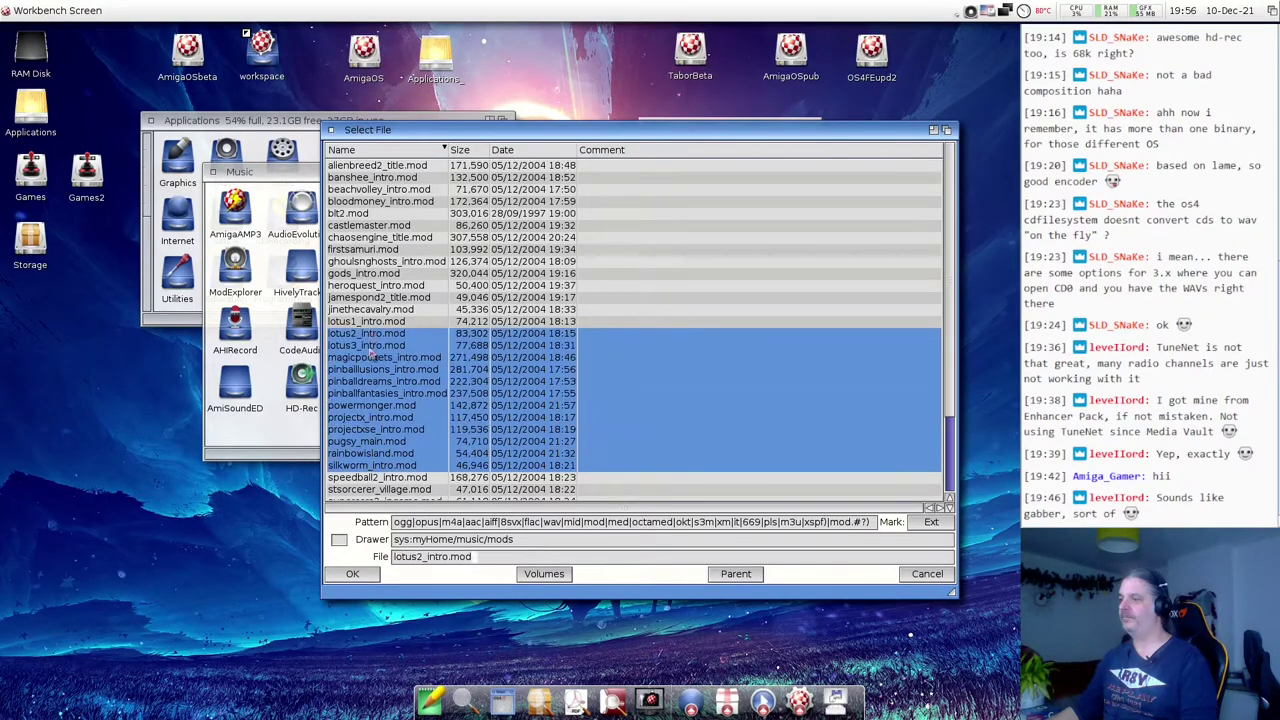
pyautogui.click(370, 574)
pyautogui.click(700, 250)
pyautogui.doubleClick(693, 250)
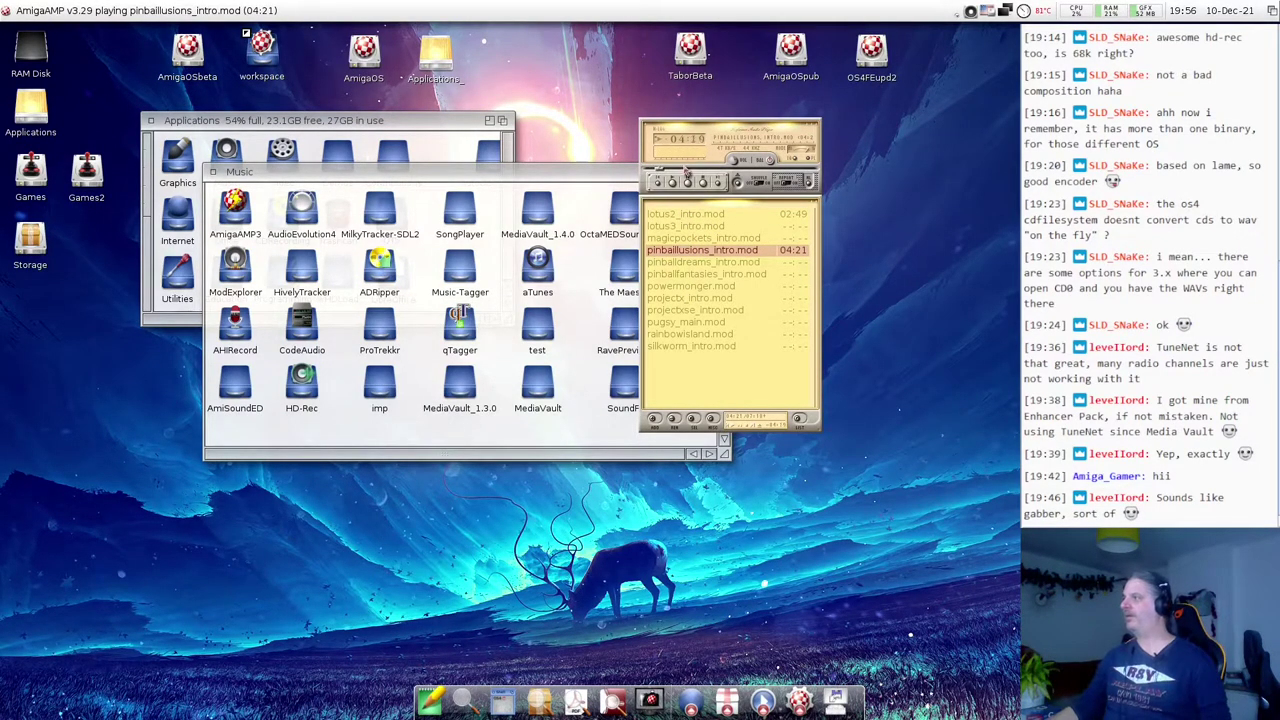
# - Lower the system mixer volume to 73 % and dismiss the volume slider
pyautogui.click(969, 12)
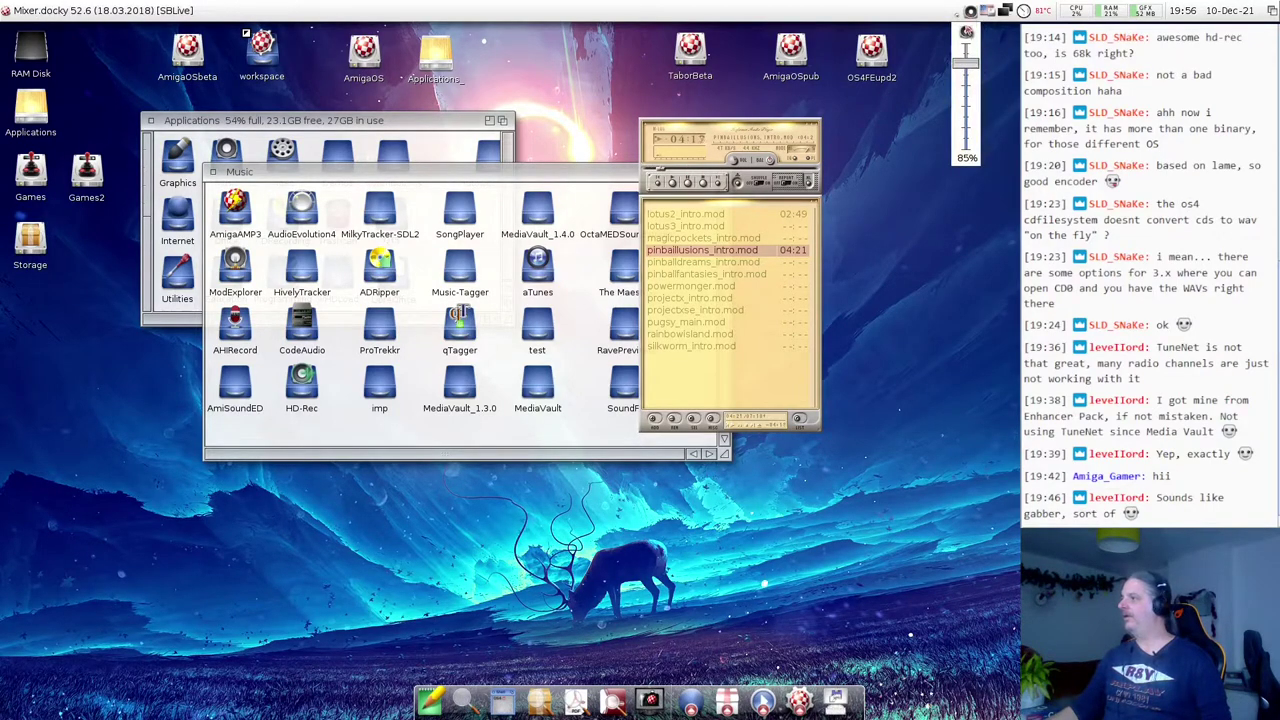
pyautogui.click(878, 246)
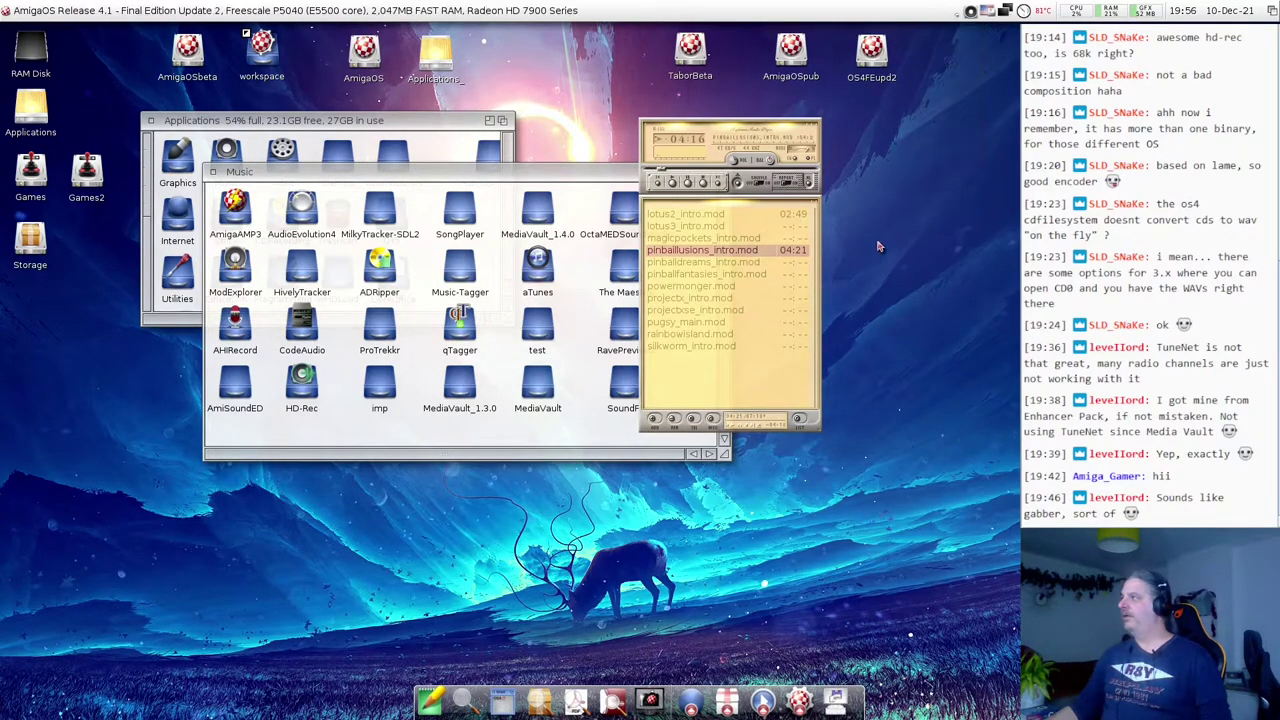
pyautogui.click(972, 12)
pyautogui.moveTo(974, 62); pyautogui.dragTo(974, 75)
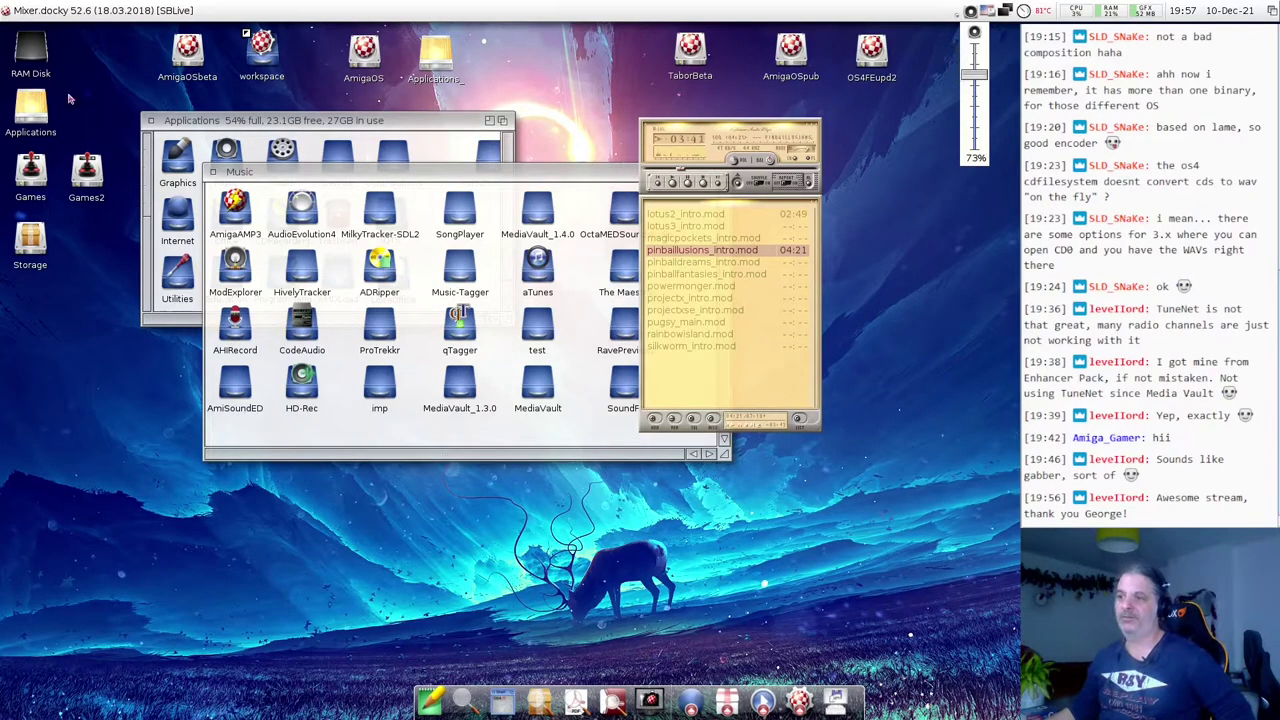
pyautogui.click(66, 392)
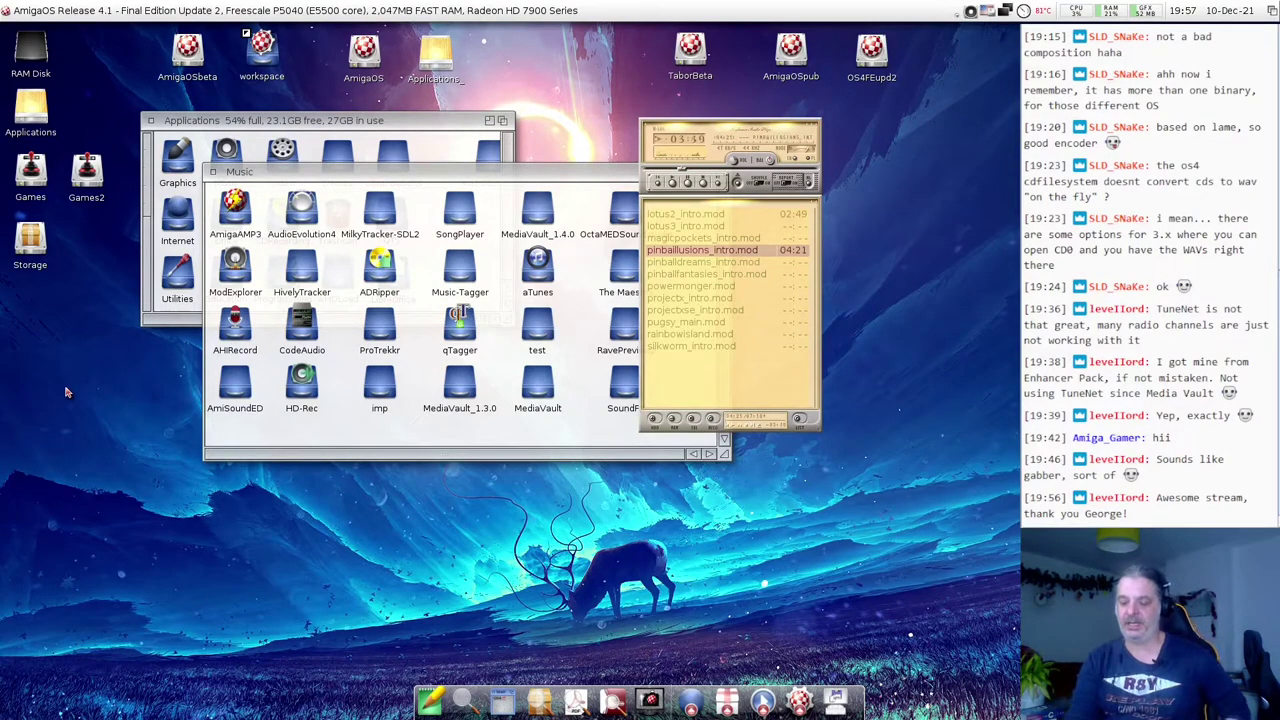